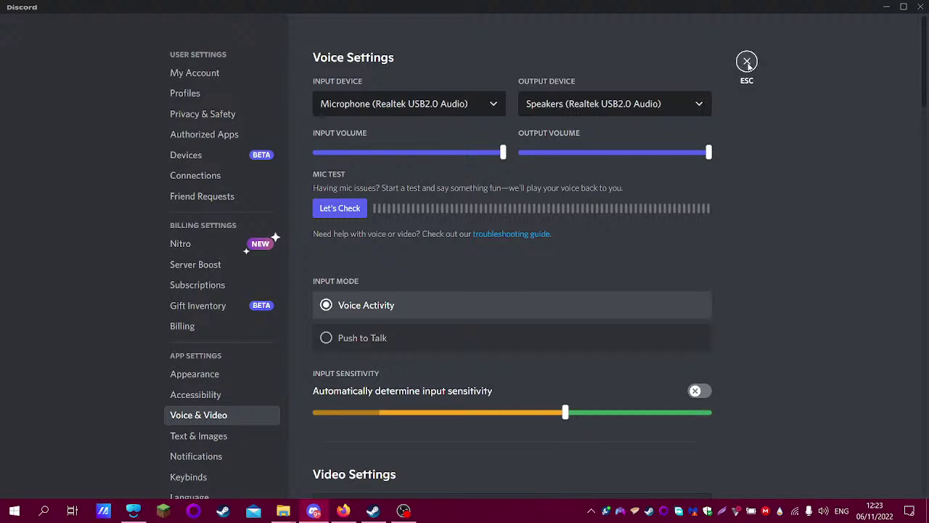
pyautogui.click(747, 61)
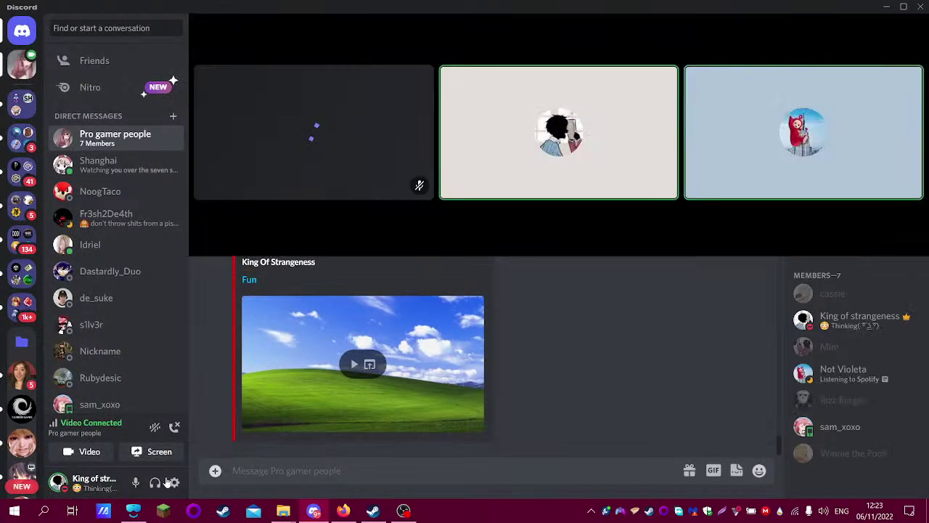
pyautogui.click(174, 483)
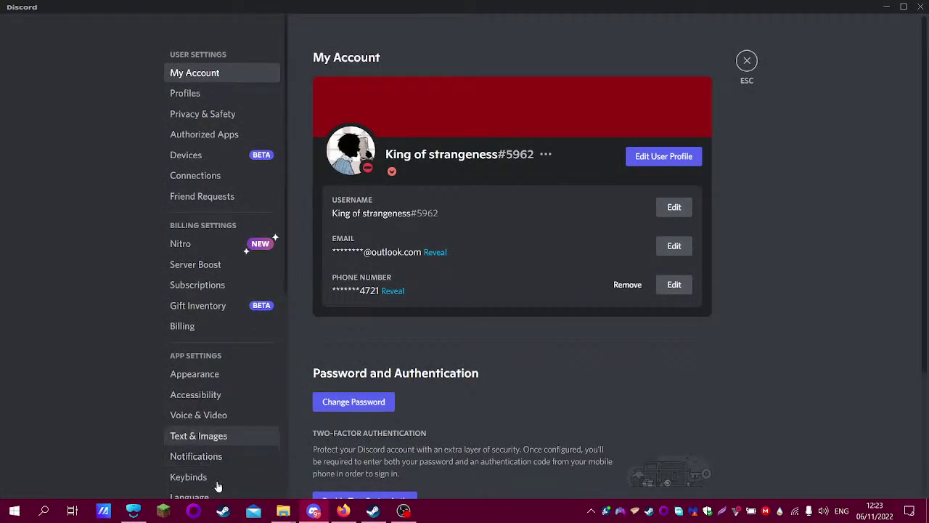
pyautogui.click(747, 61)
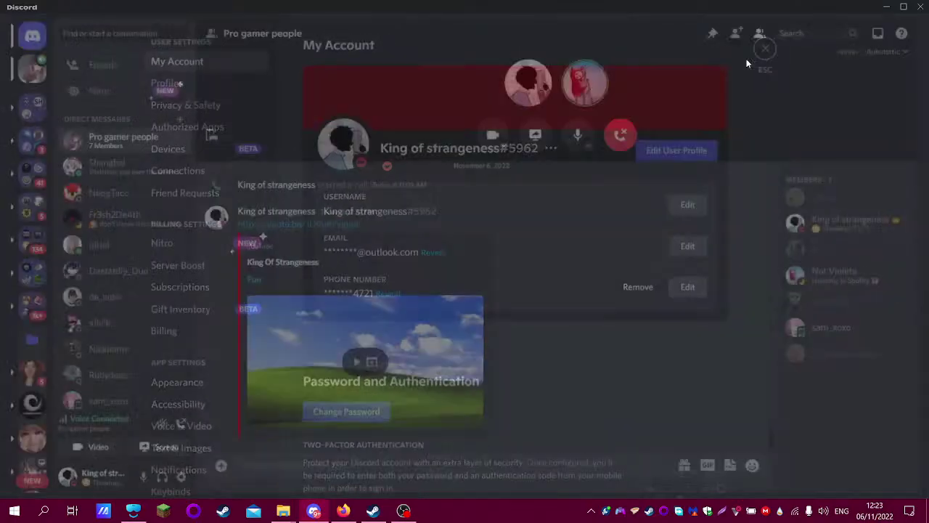
# - Review the Voice & Video, Text & Images, Notifications and Accessibility pages in the user settings
pyautogui.click(175, 482)
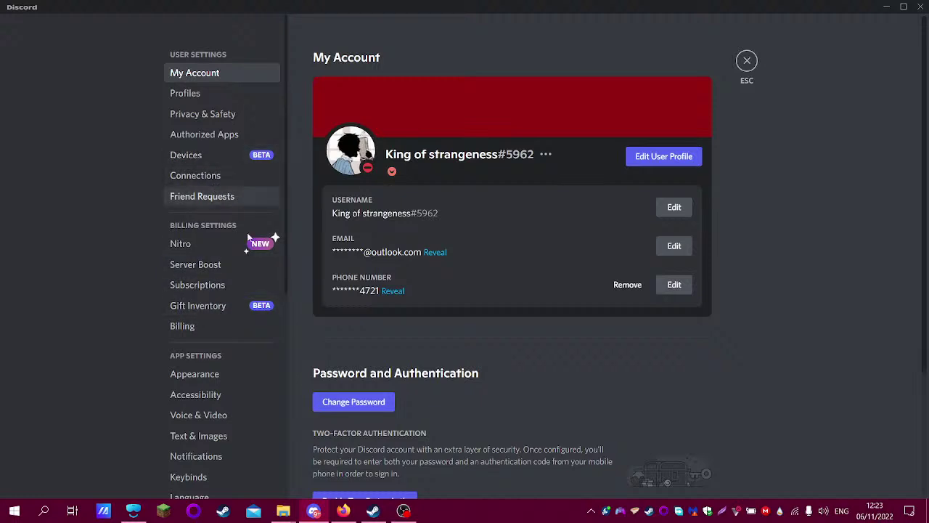
pyautogui.click(217, 416)
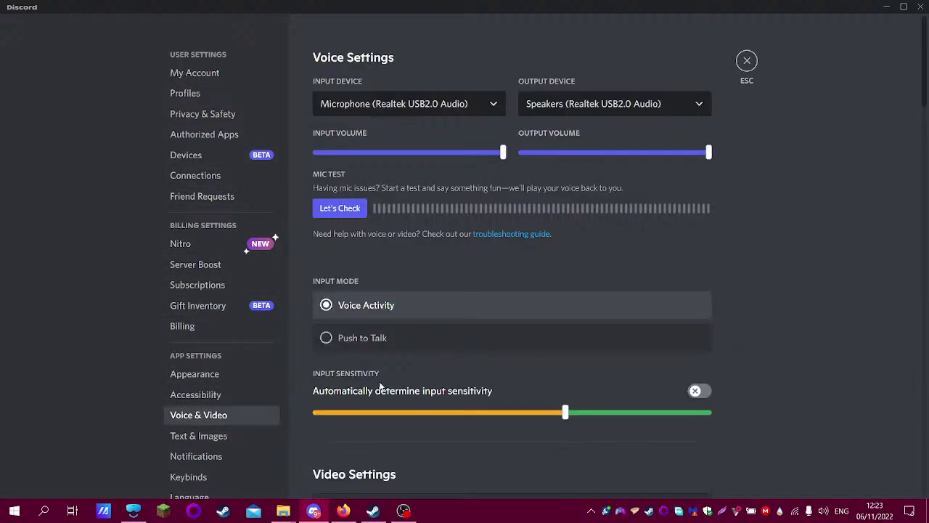
pyautogui.scroll(-3, 359, 341)
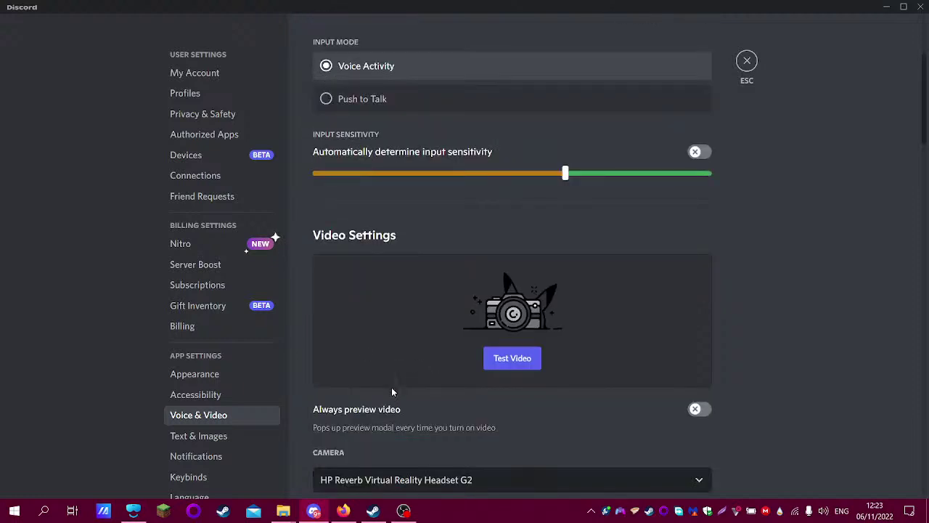
pyautogui.scroll(-2, 392, 392)
pyautogui.click(217, 438)
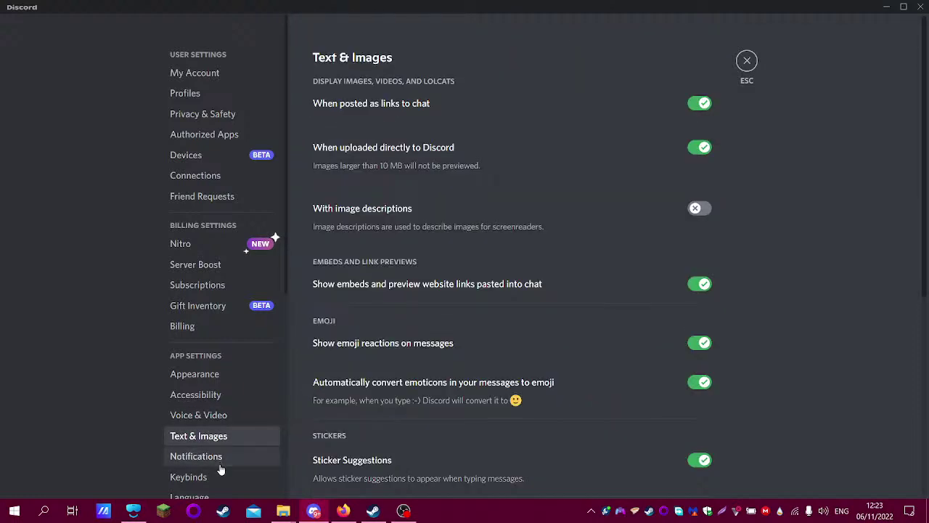
pyautogui.click(224, 457)
pyautogui.click(237, 412)
pyautogui.click(238, 396)
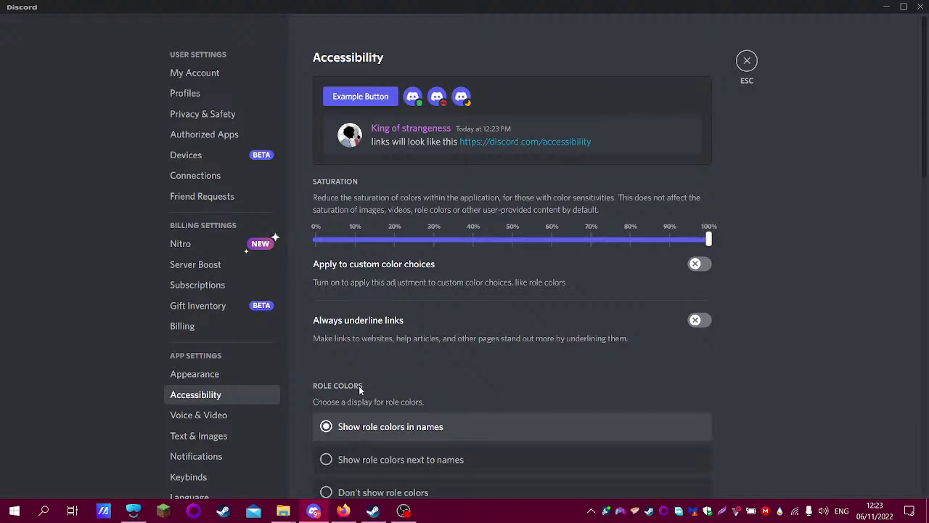
pyautogui.scroll(-3, 240, 436)
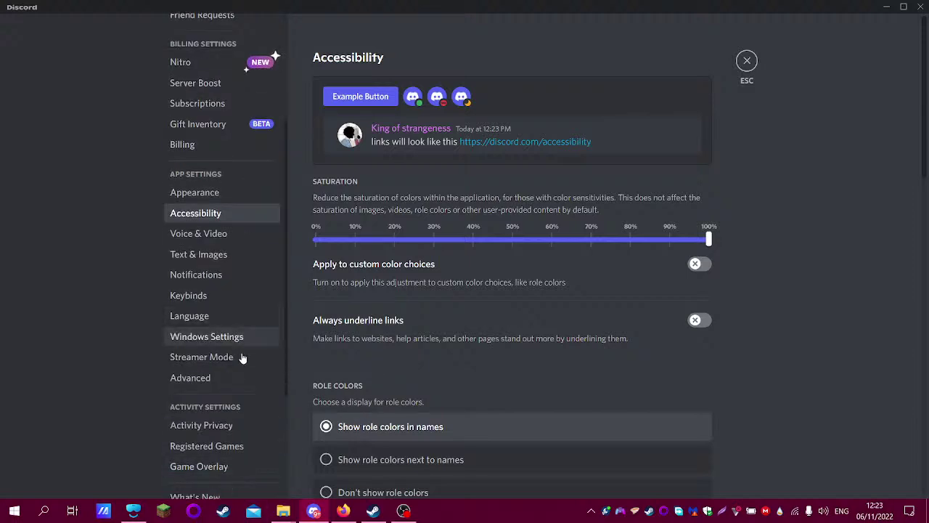
# - Review the Windows Settings, Streamer Mode, Game Overlay, Registered Games and Activity Privacy pages, and leave the settings
pyautogui.scroll(-3, 216, 428)
pyautogui.click(217, 166)
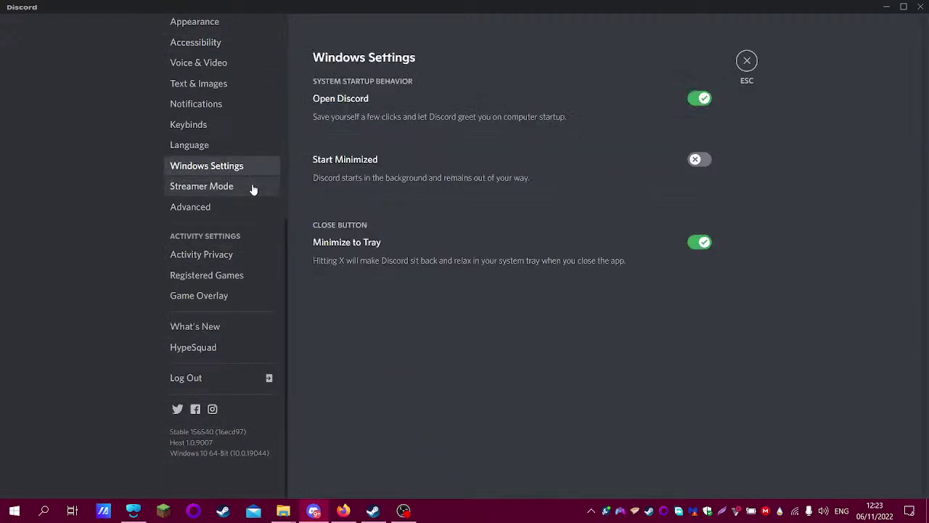
pyautogui.click(253, 187)
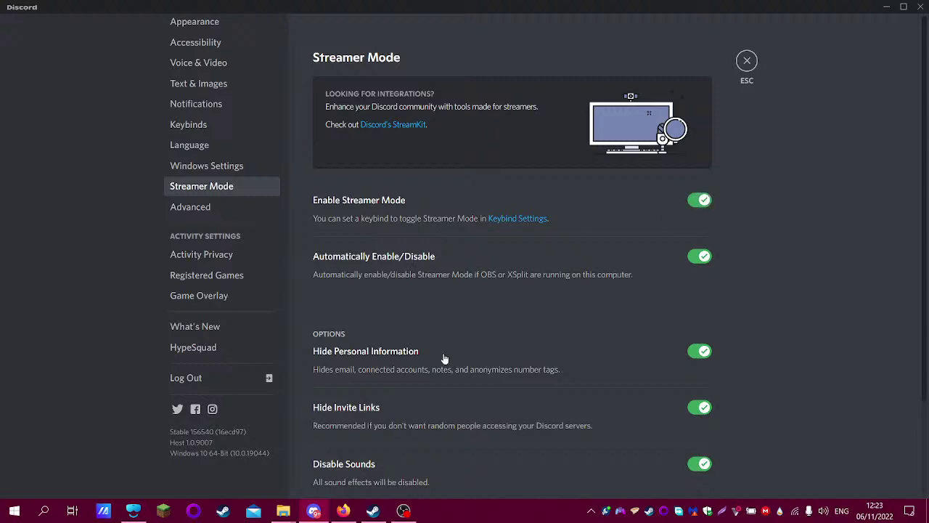
pyautogui.scroll(-2, 433, 372)
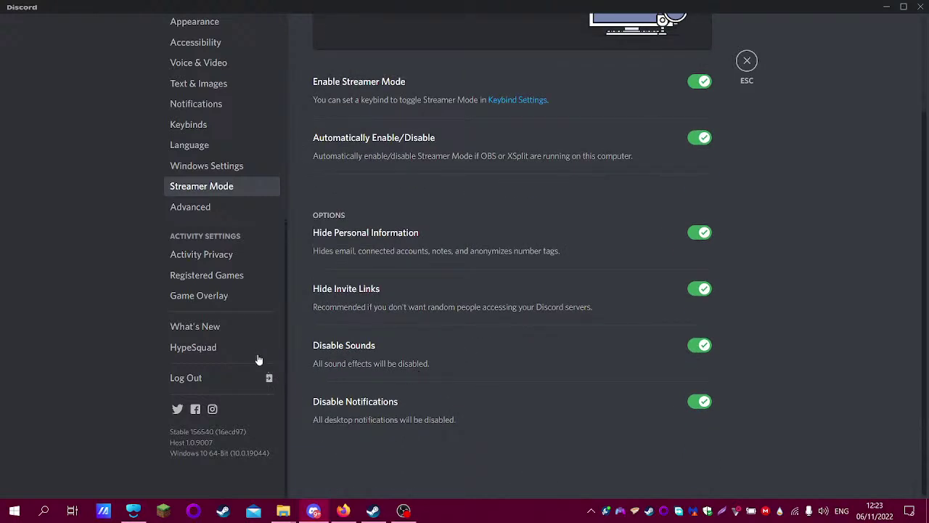
pyautogui.click(240, 296)
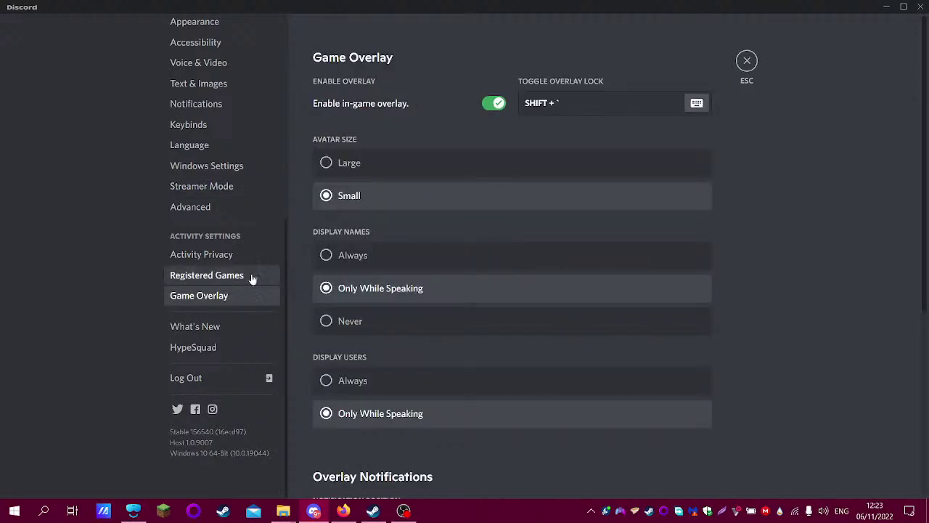
pyautogui.click(252, 277)
pyautogui.click(231, 256)
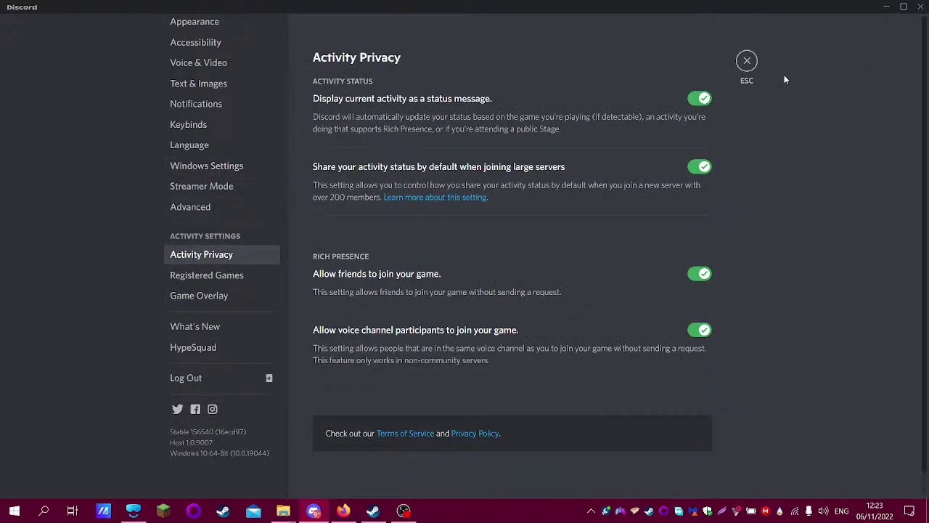
pyautogui.click(746, 62)
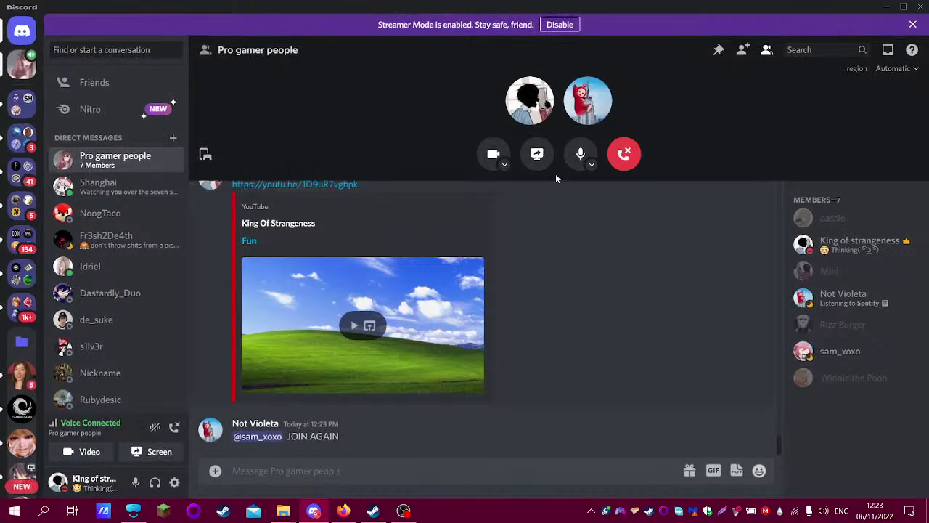
# - View the volume and call options for the other participant in the group call
pyautogui.rightClick(598, 115)
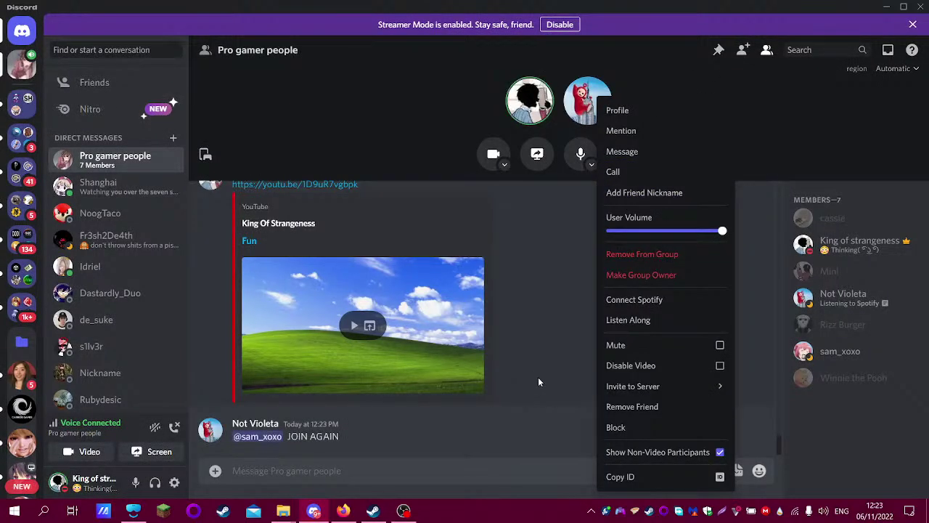
pyautogui.click(562, 408)
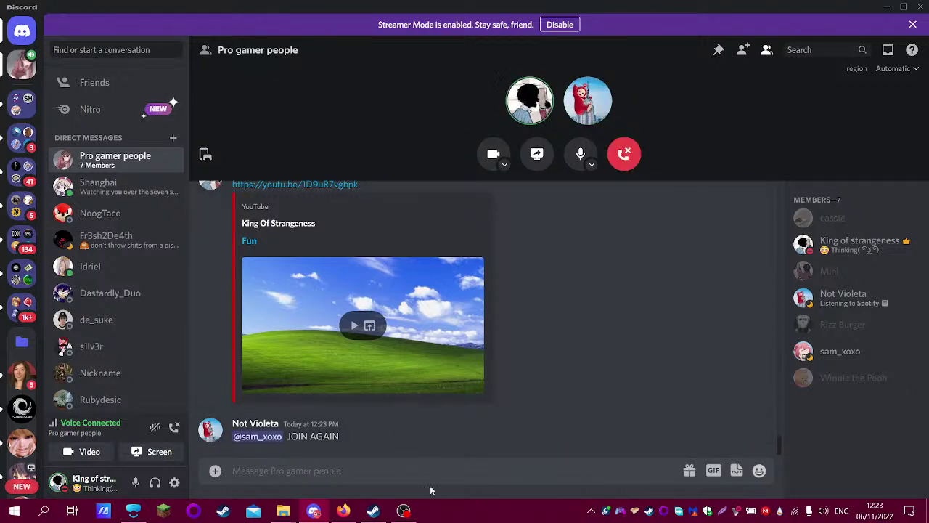
# - Check the running live stream in OBS and on its YouTube Studio page in Firefox
pyautogui.click(401, 514)
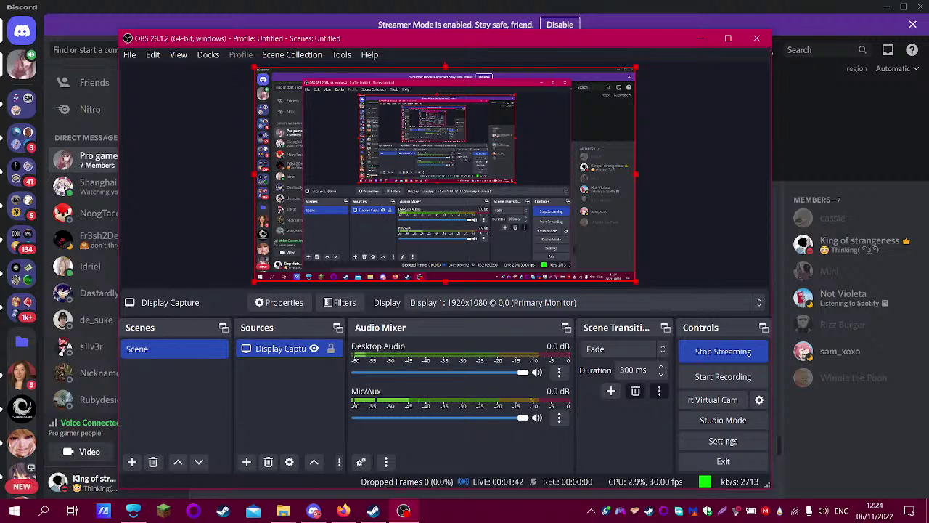
pyautogui.click(342, 511)
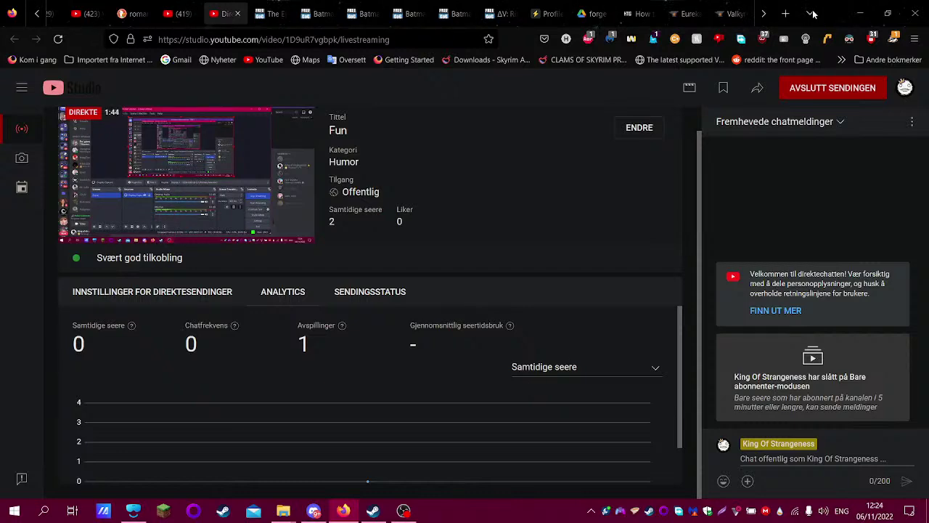
pyautogui.click(859, 13)
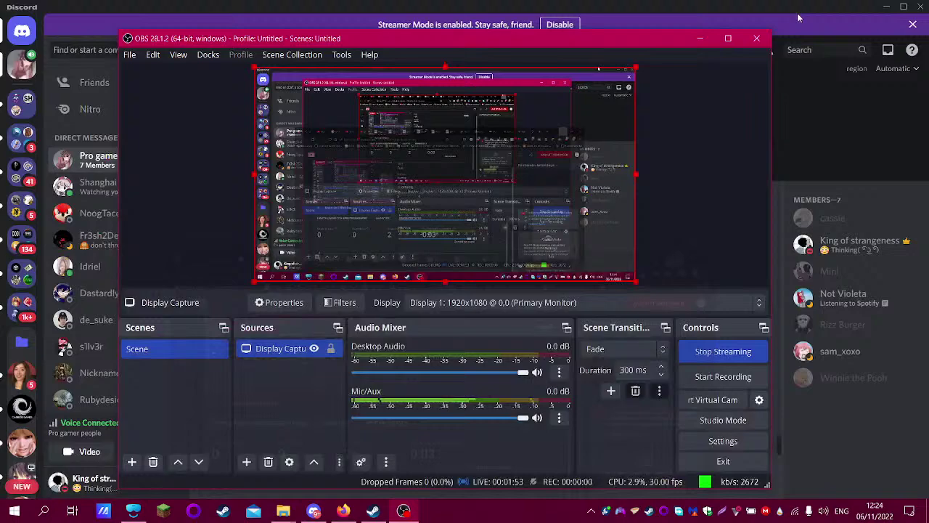
# - Minimize OBS and Discord, and launch Fallout 4 VR with the f4sevr_loader desktop shortcut
pyautogui.click(700, 39)
pyautogui.click(888, 9)
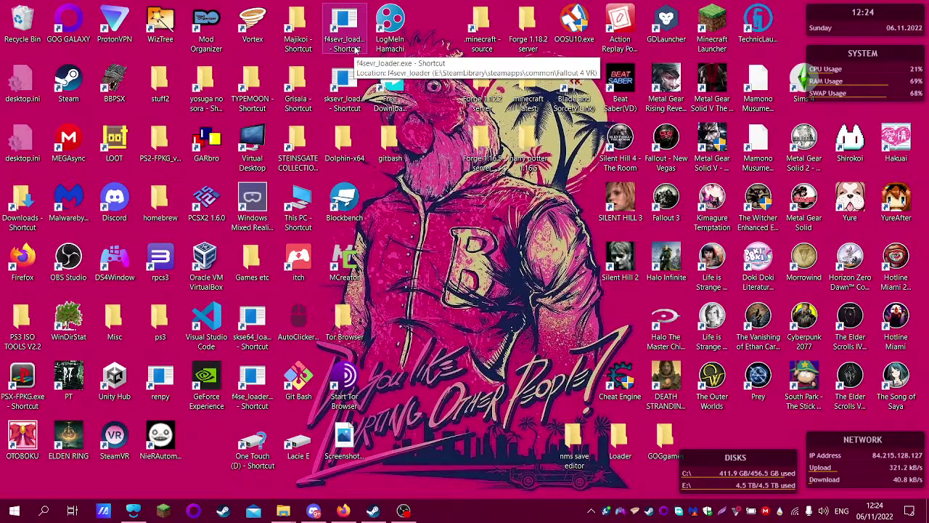
pyautogui.moveTo(343, 510)
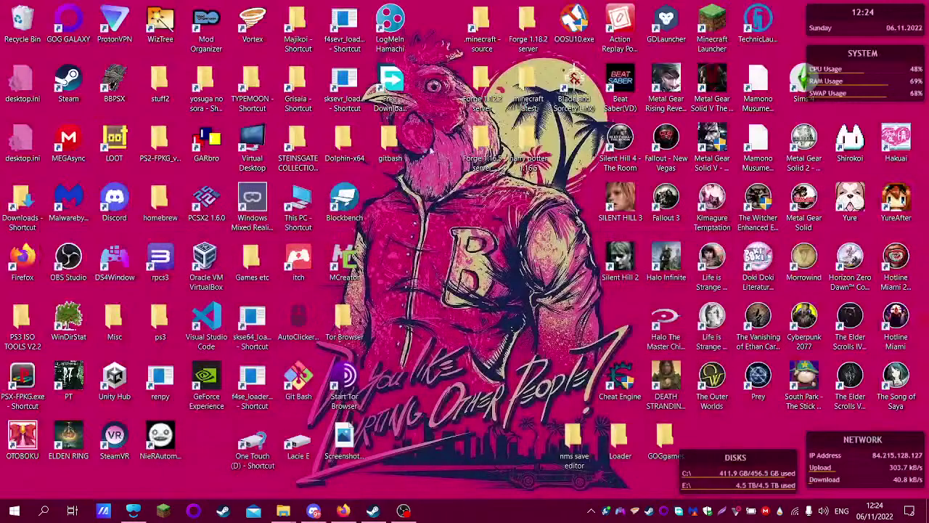
pyautogui.doubleClick(350, 27)
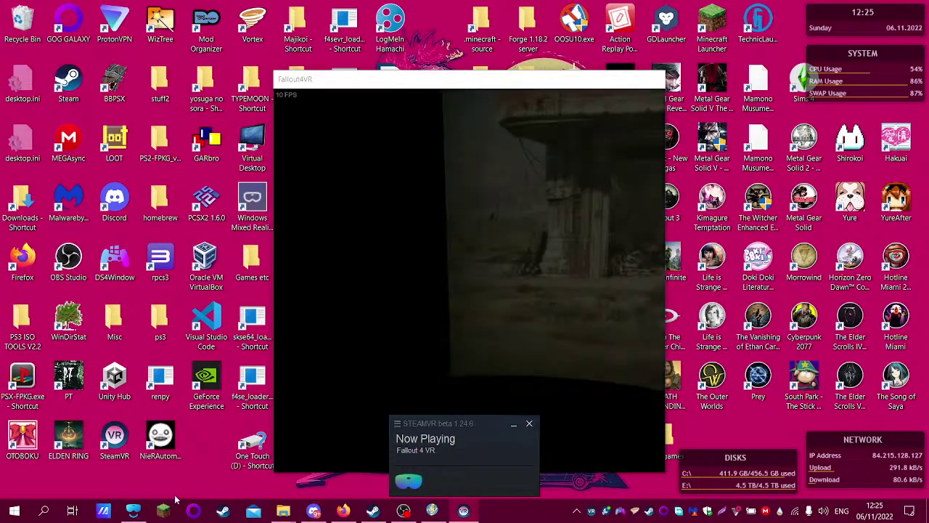
# - Show the headset view in Mixed Reality Portal, and close both the portal and the Fallout 4 VR game
pyautogui.click(133, 510)
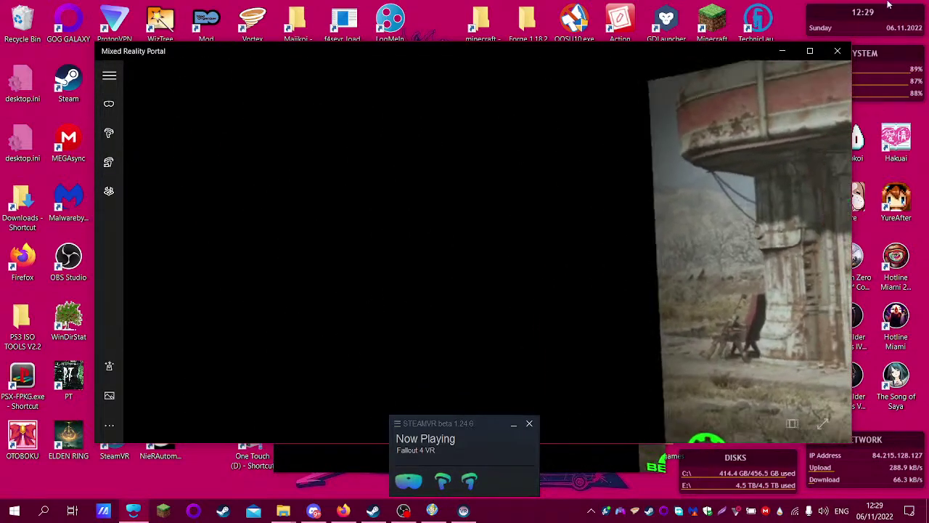
pyautogui.hotkey('alt', 'F4')
pyautogui.click(444, 285)
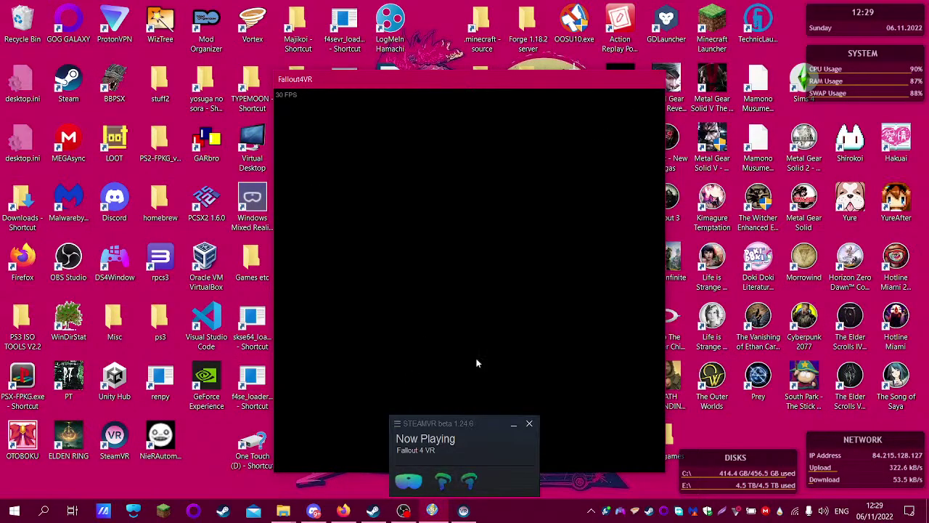
pyautogui.moveTo(441, 514)
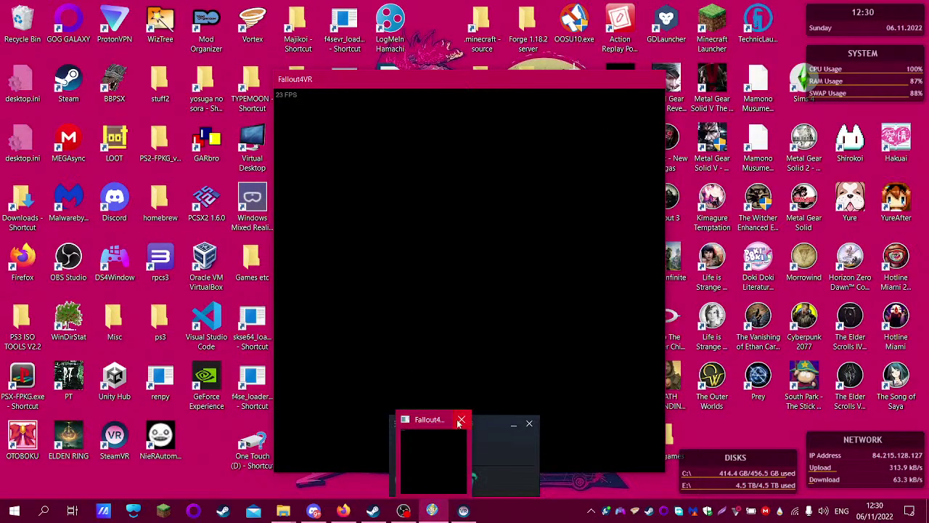
pyautogui.click(460, 421)
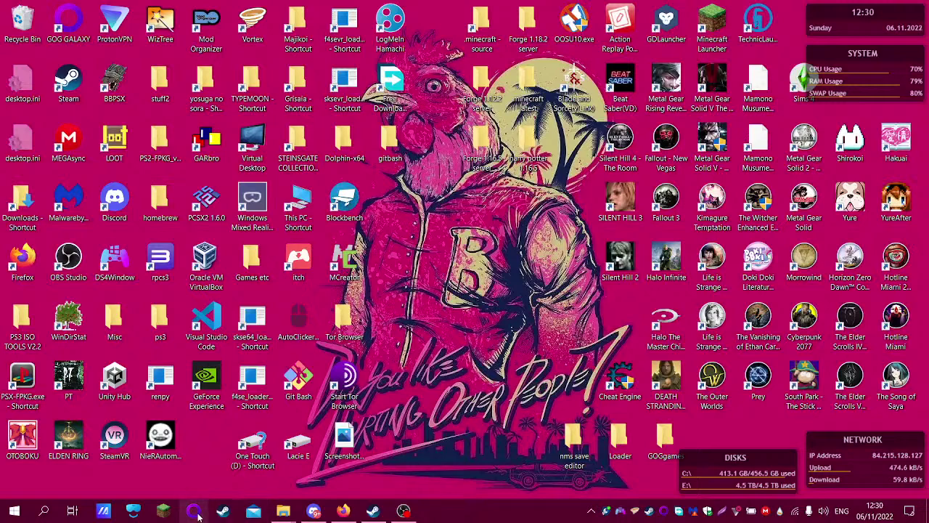
# - Reopen Mixed Reality Portal to check the headset's status
pyautogui.click(143, 511)
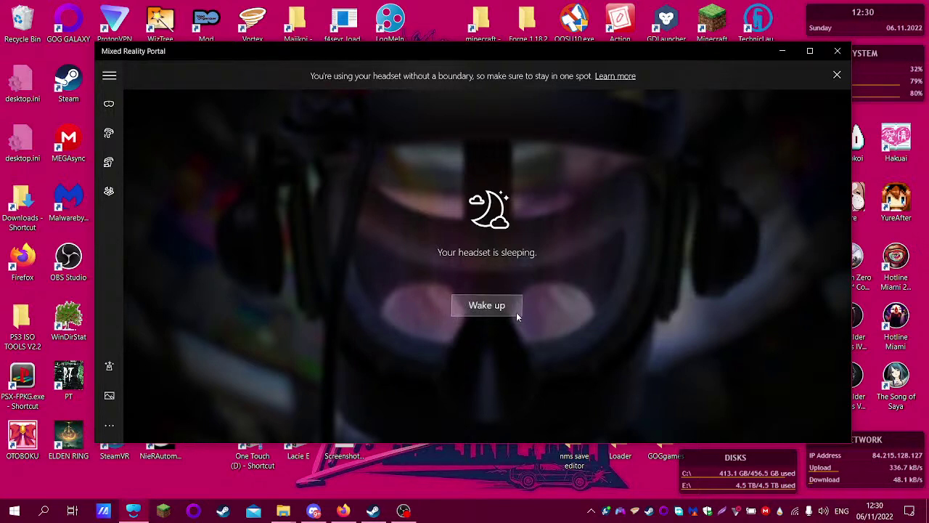
# - Switch to Firefox and search the web for "fallout 4 vr off center" in the tab with the OBS streaming tutorial
pyautogui.click(343, 511)
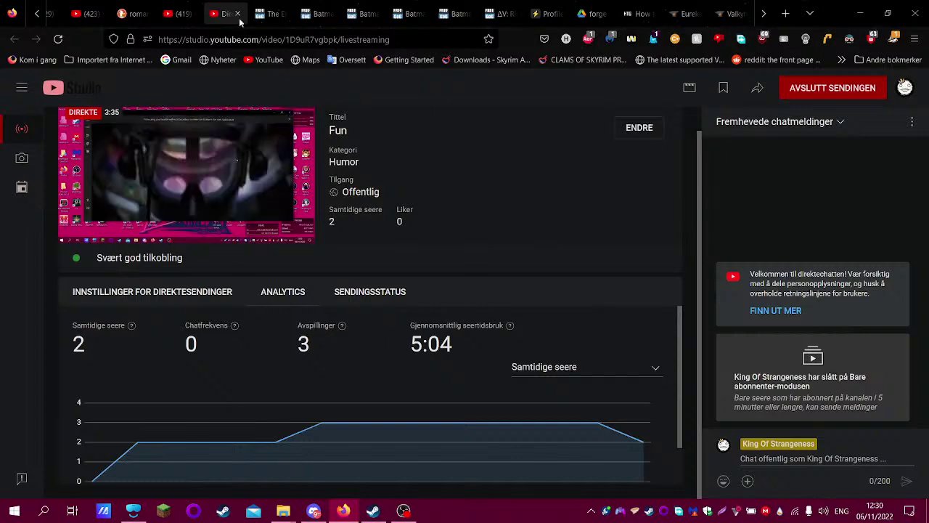
pyautogui.click(177, 13)
pyautogui.click(260, 40)
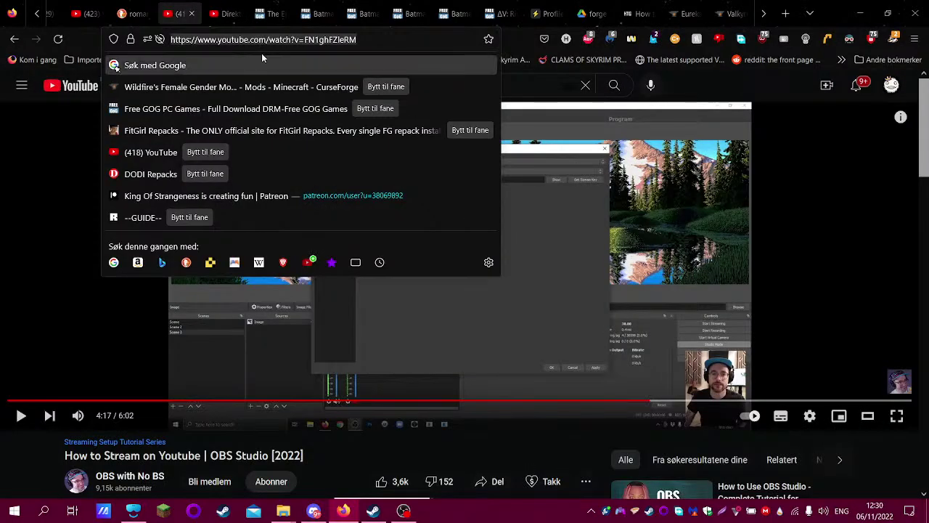
pyautogui.write('fa')
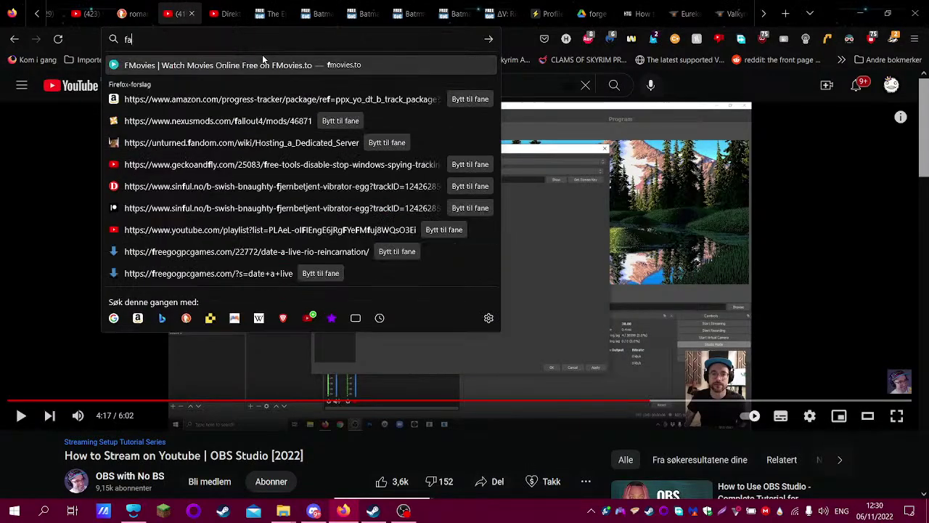
pyautogui.write('llout 4 vr off')
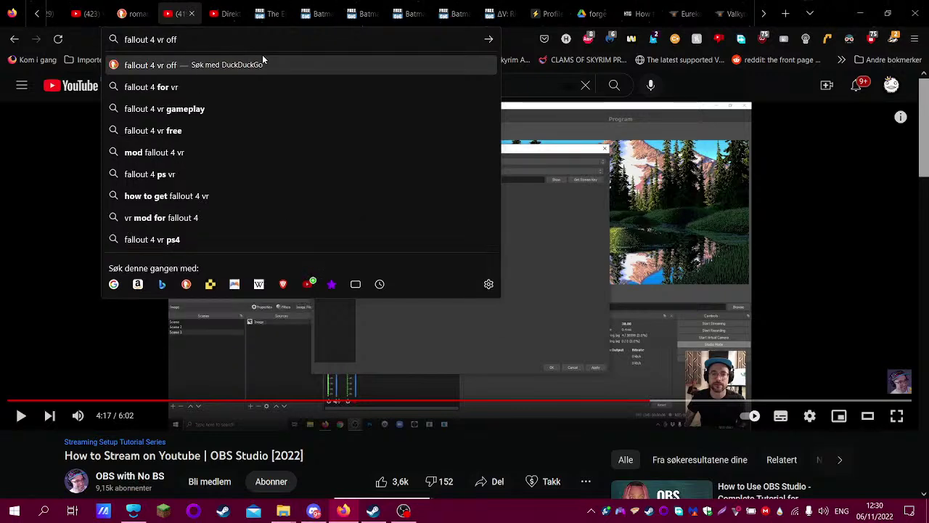
pyautogui.write(' center')
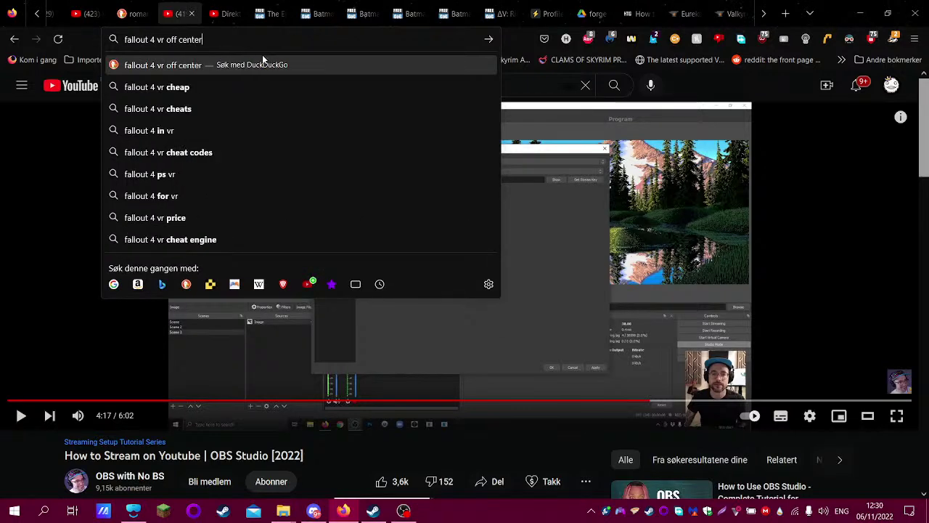
pyautogui.press('Return')
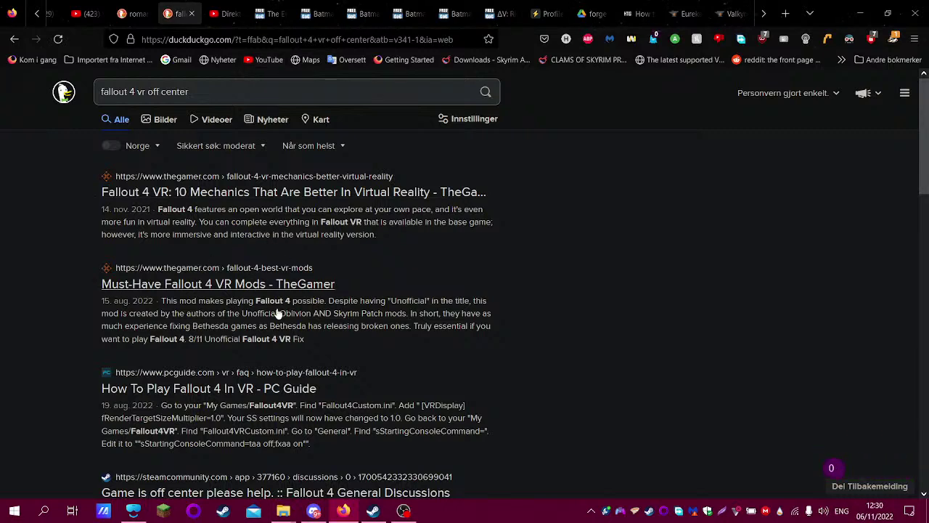
pyautogui.rightClick(289, 300)
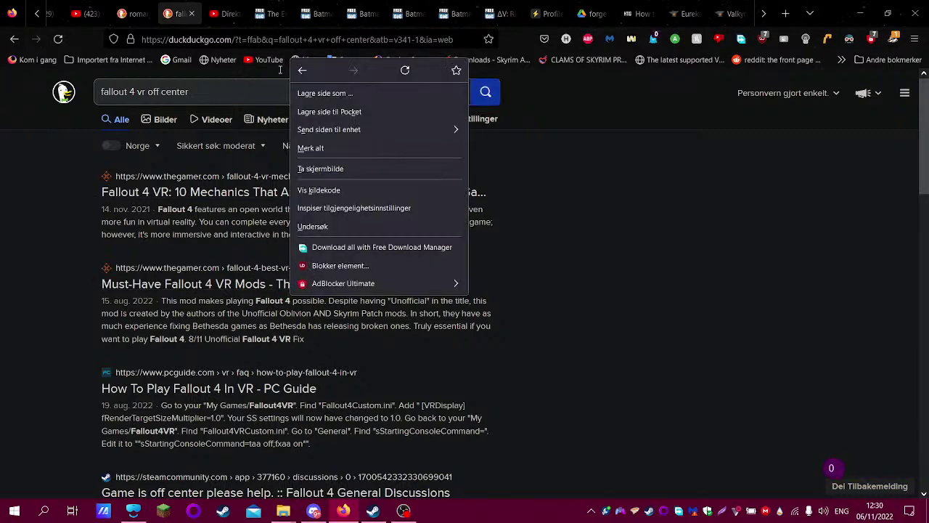
# - Open the "Must-Have Fallout 4 VR Mods - TheGamer" search result in a new tab, glancing at Mixed Reality Portal while it loads
pyautogui.rightClick(228, 286)
pyautogui.click(312, 10)
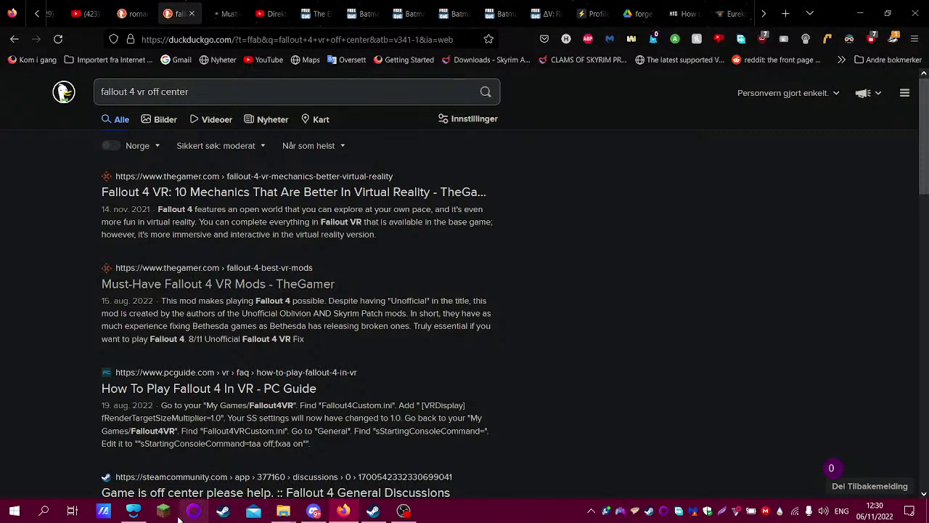
pyautogui.click(133, 510)
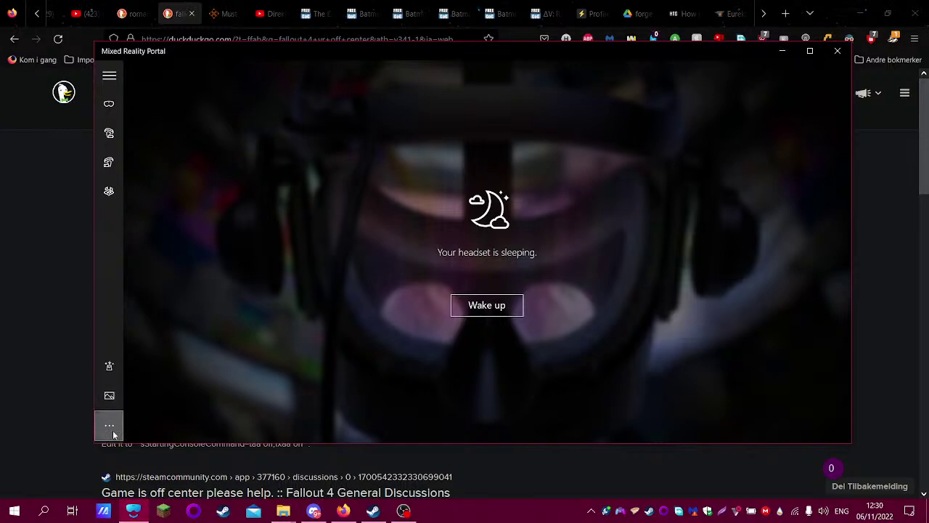
pyautogui.click(92, 433)
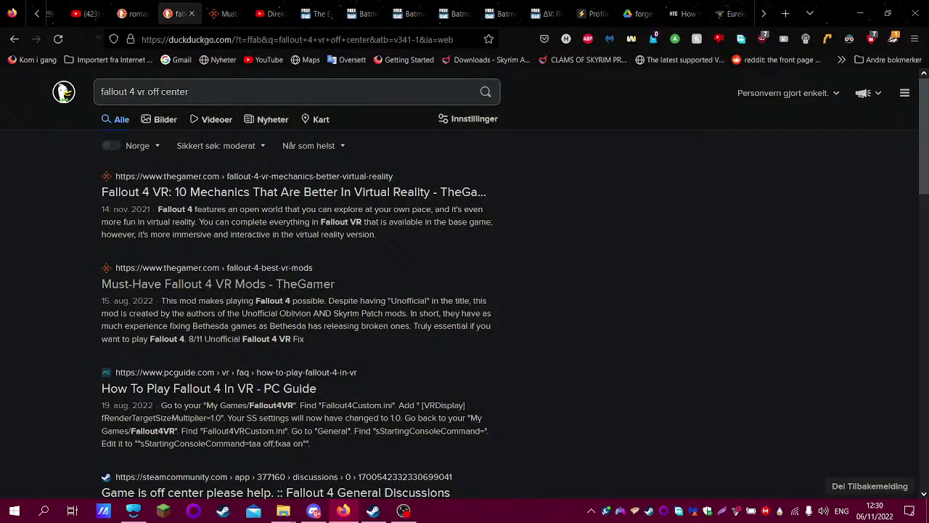
pyautogui.click(227, 13)
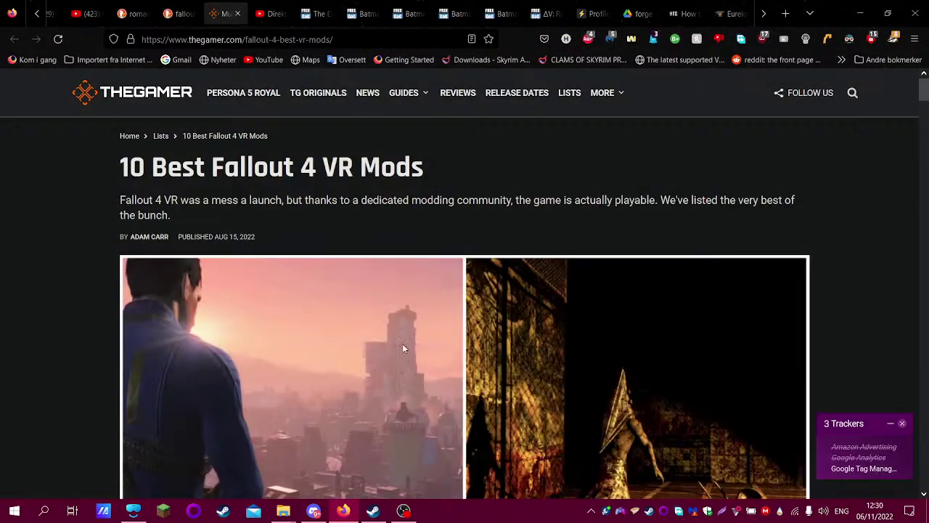
# - Read through TheGamer's "10 Best Fallout 4 VR Mods" list for mods that could fix or improve the game
pyautogui.scroll(-5, 407, 349)
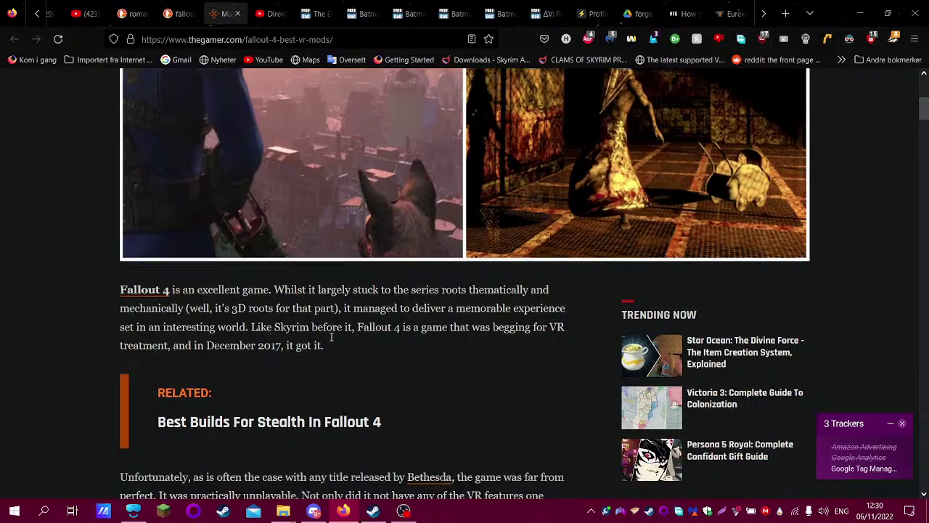
pyautogui.scroll(-6, 331, 337)
pyautogui.scroll(-6, 220, 219)
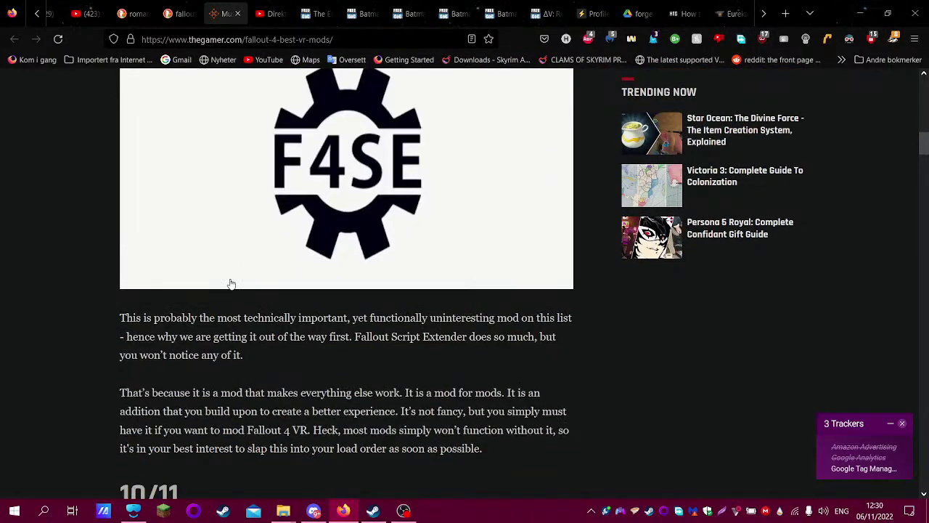
pyautogui.scroll(-2, 197, 317)
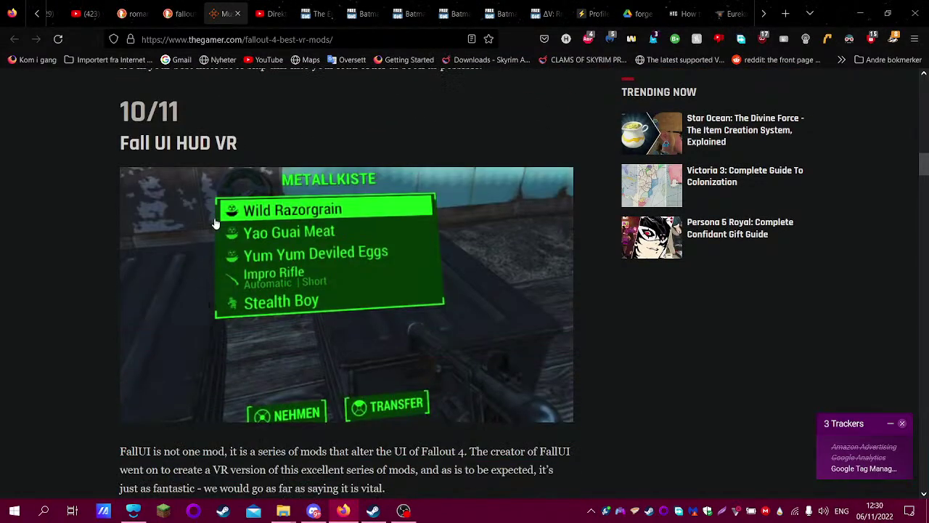
pyautogui.scroll(-4, 247, 408)
pyautogui.scroll(4, 145, 156)
pyautogui.scroll(-1, 440, 433)
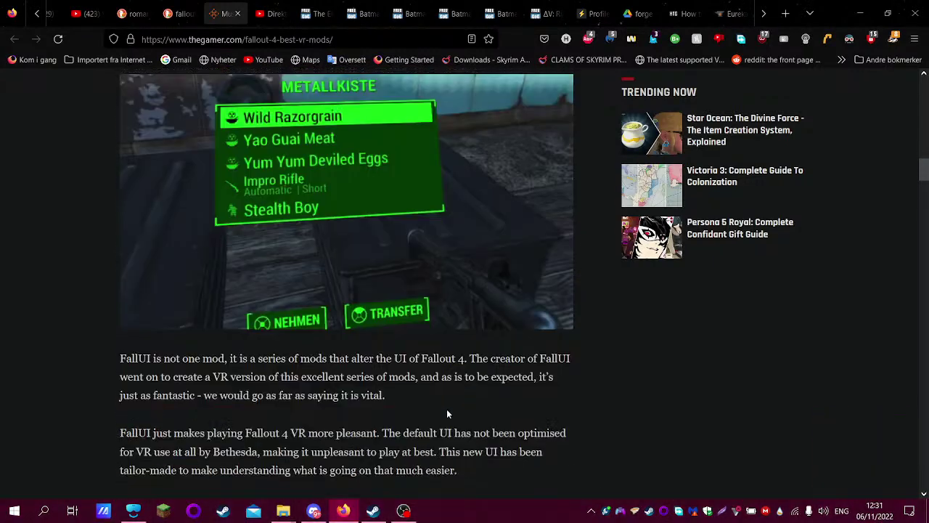
pyautogui.scroll(-10, 273, 444)
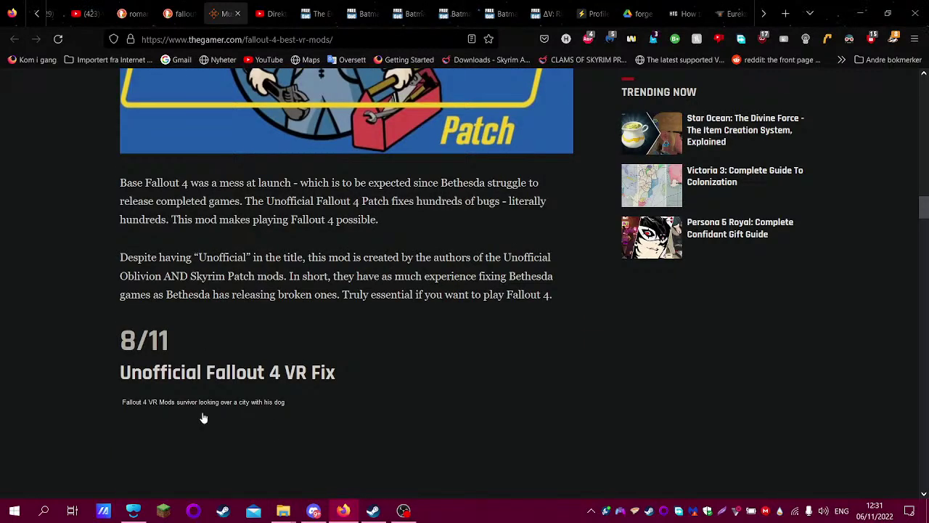
pyautogui.scroll(-5, 255, 370)
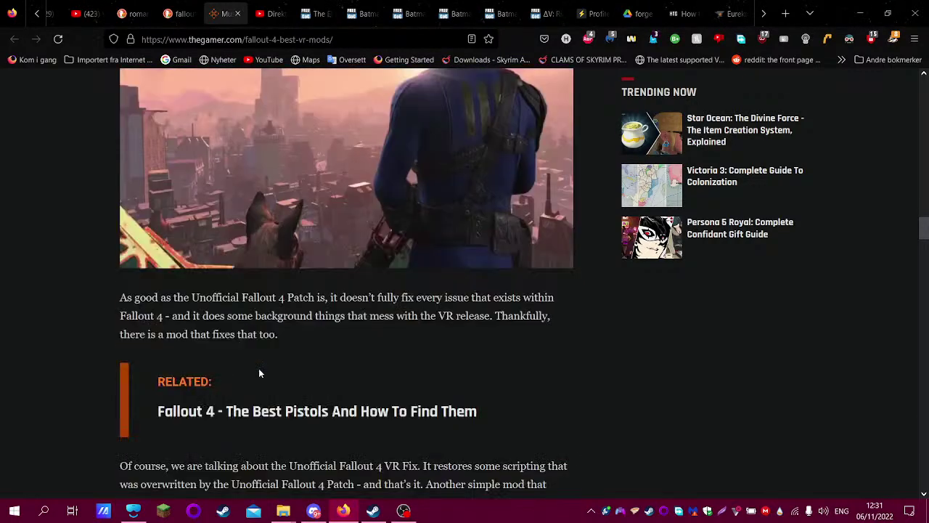
pyautogui.scroll(-18, 239, 395)
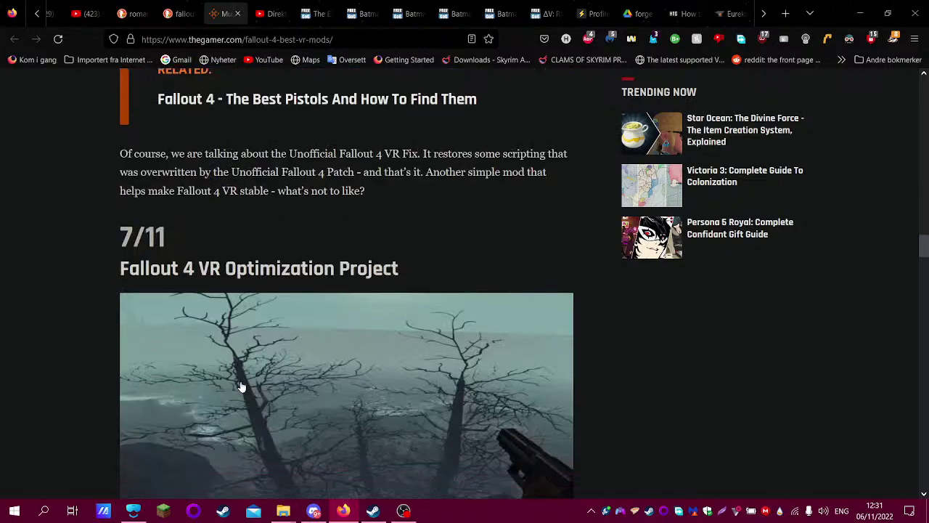
pyautogui.scroll(-20, 241, 373)
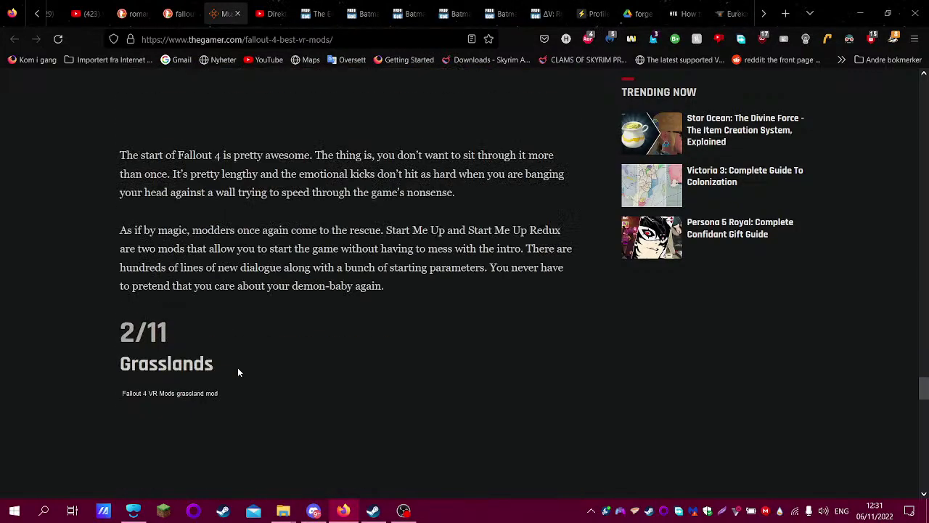
pyautogui.scroll(-3, 239, 373)
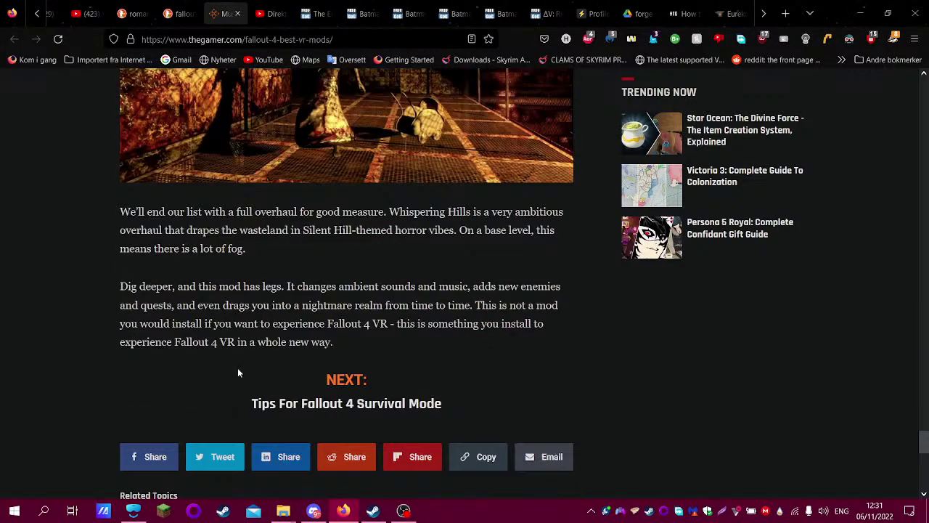
# - Open the article's last mod image in a new tab and load nexusmods.com there instead
pyautogui.rightClick(299, 107)
pyautogui.click(318, 118)
pyautogui.click(273, 14)
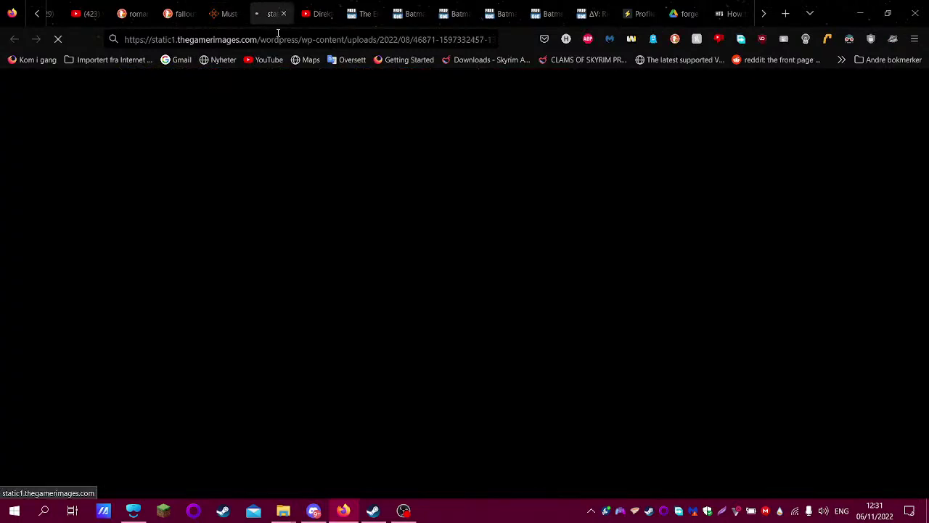
pyautogui.click(280, 39)
pyautogui.write('nexua')
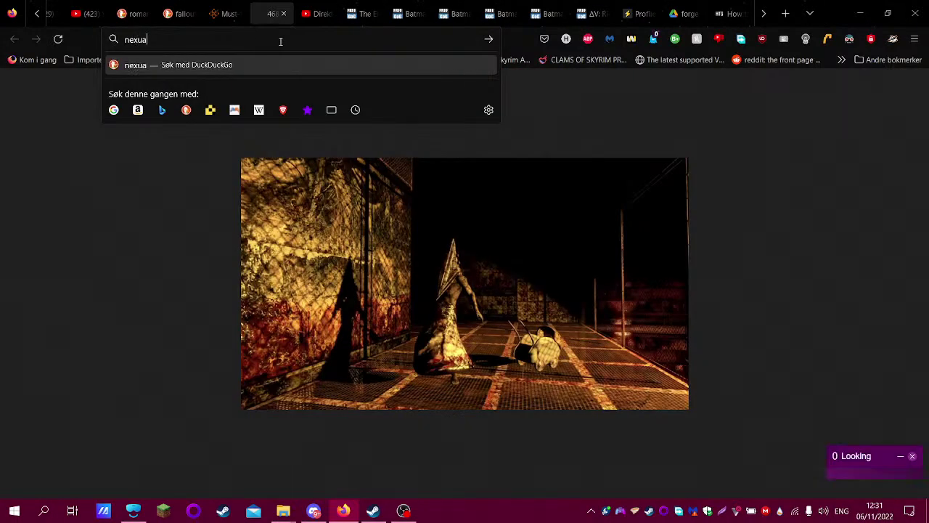
pyautogui.press('BackSpace')
pyautogui.write('s')
pyautogui.press('Return')
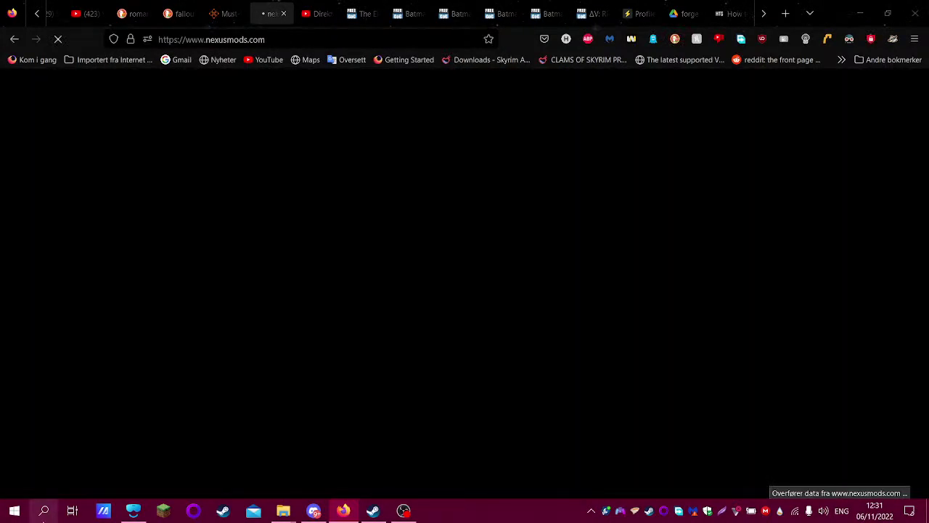
# - Find Vortex with the Windows search and launch it
pyautogui.click(44, 510)
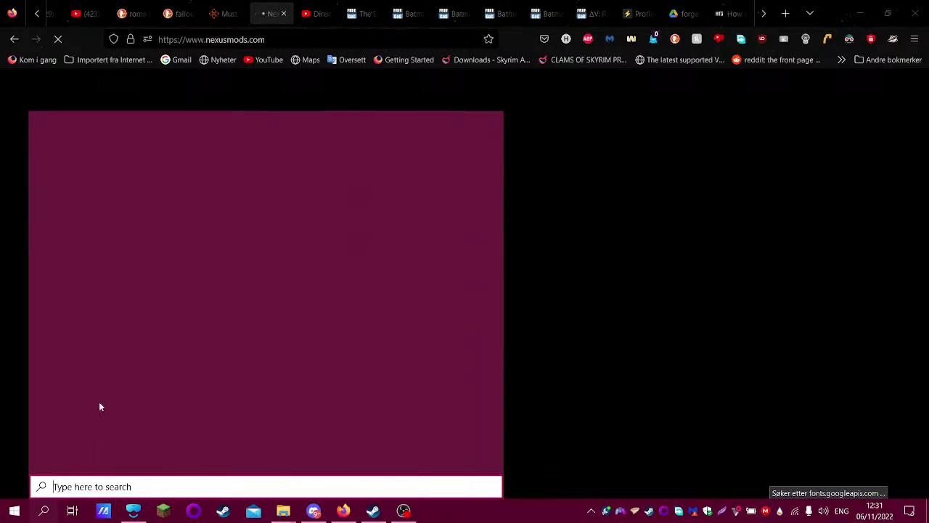
pyautogui.write('f')
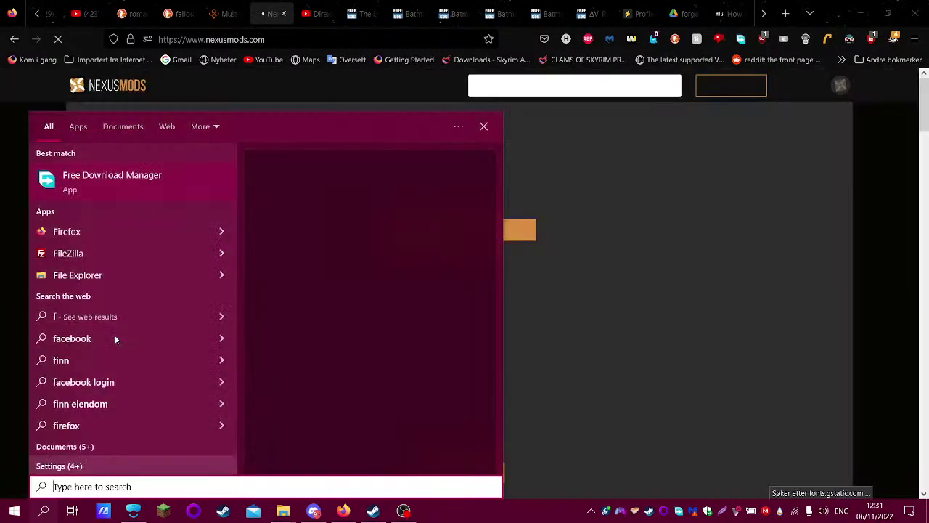
pyautogui.write('v')
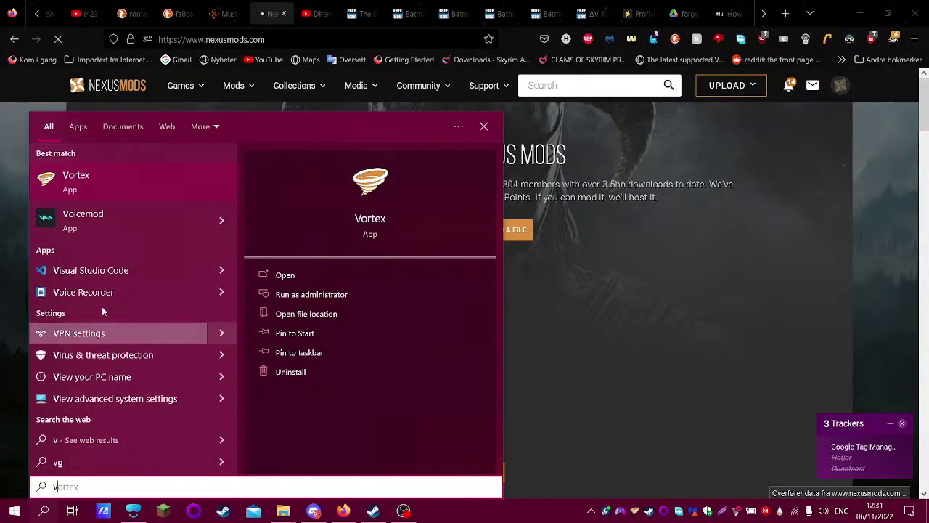
pyautogui.click(32, 183)
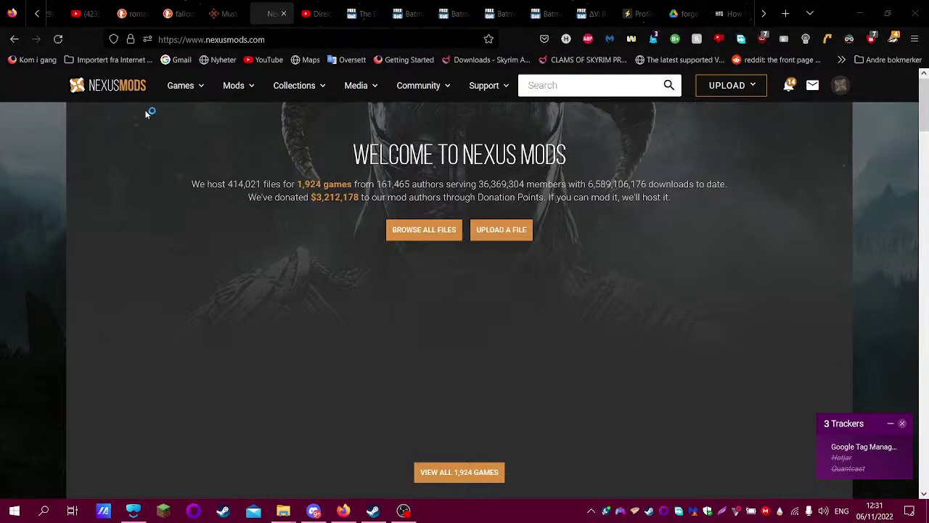
# - Browse the supported games on Nexus Mods and open the Fallout 4 section
pyautogui.click(186, 86)
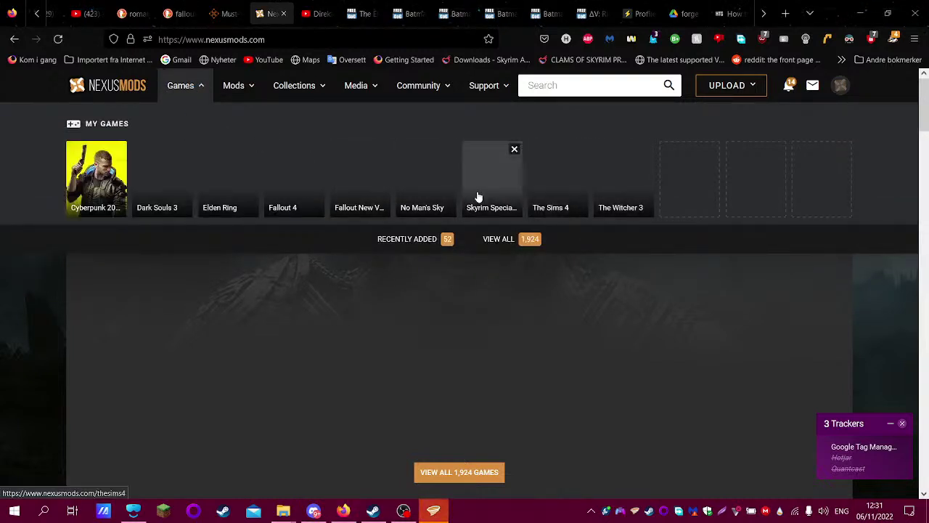
pyautogui.moveTo(543, 182); pyautogui.dragTo(672, 183)
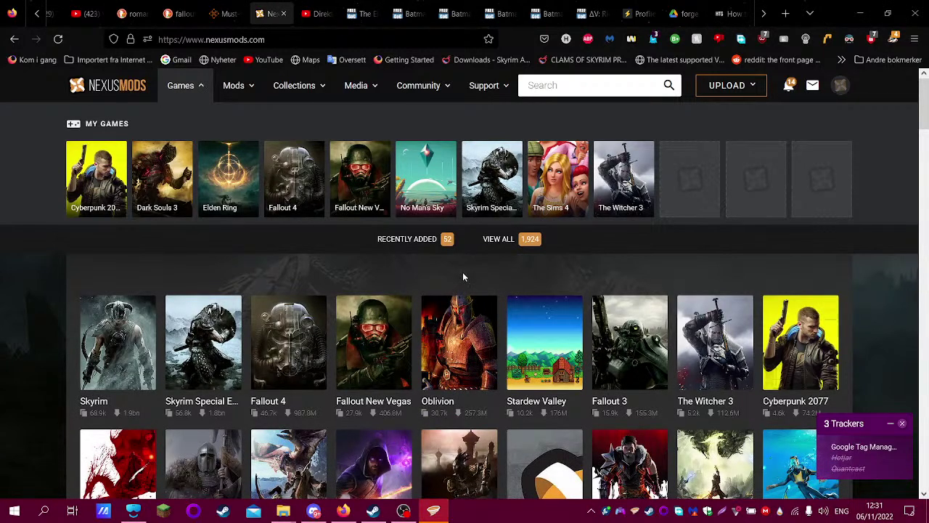
pyautogui.scroll(-4, 465, 276)
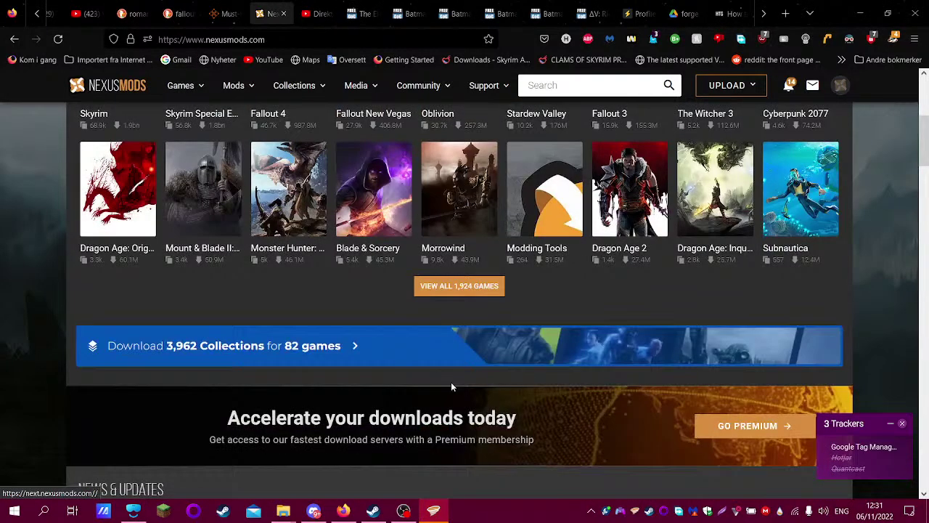
pyautogui.click(448, 284)
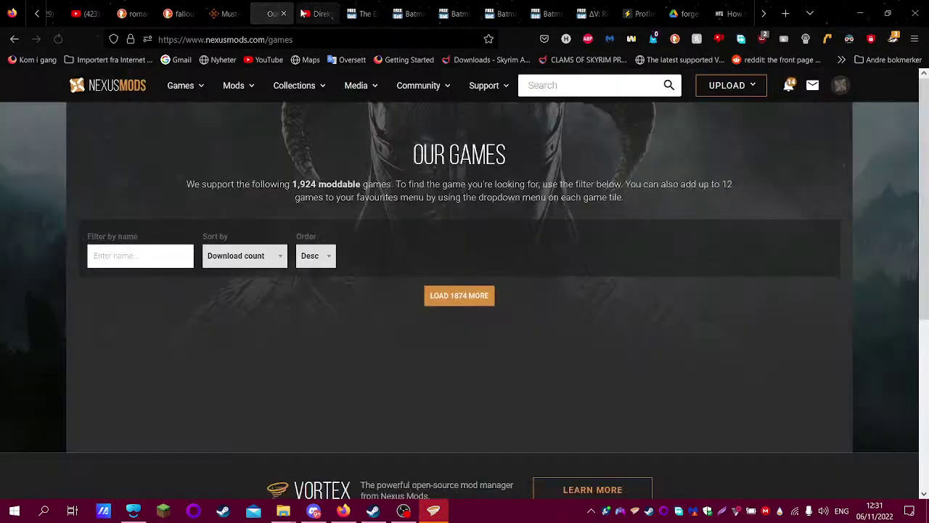
pyautogui.moveTo(180, 86)
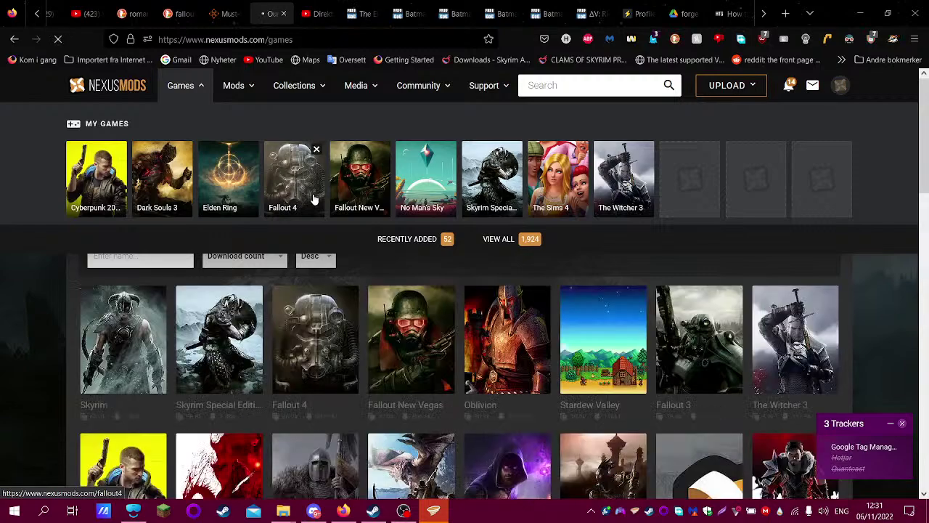
pyautogui.click(308, 214)
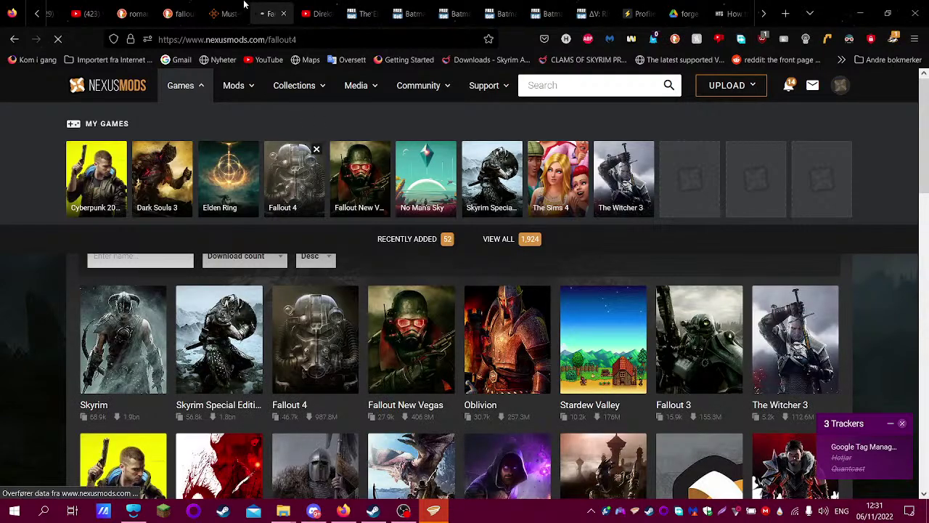
# - Return to TheGamer's mod list and copy the mod title "Fall UI HUD VR" from entry 10/11
pyautogui.click(223, 13)
pyautogui.scroll(5, 274, 346)
pyautogui.scroll(20, 273, 346)
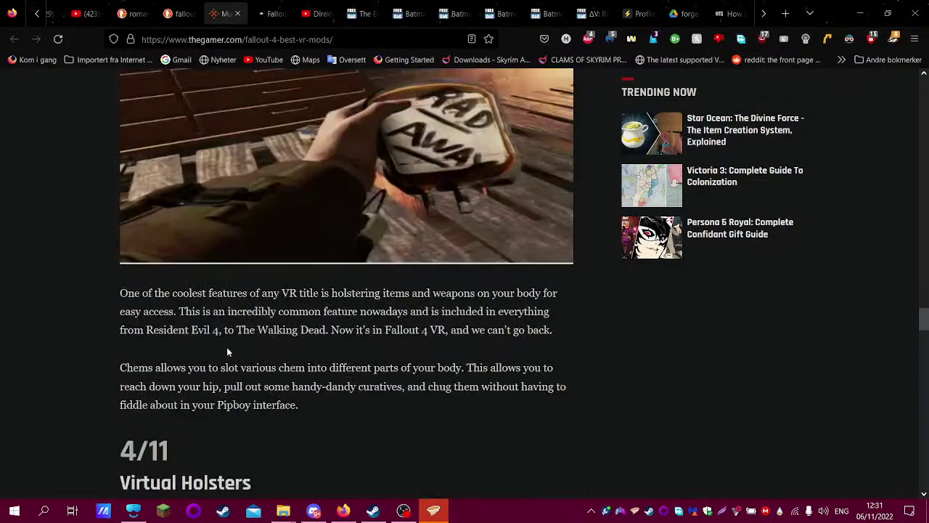
pyautogui.scroll(20, 223, 353)
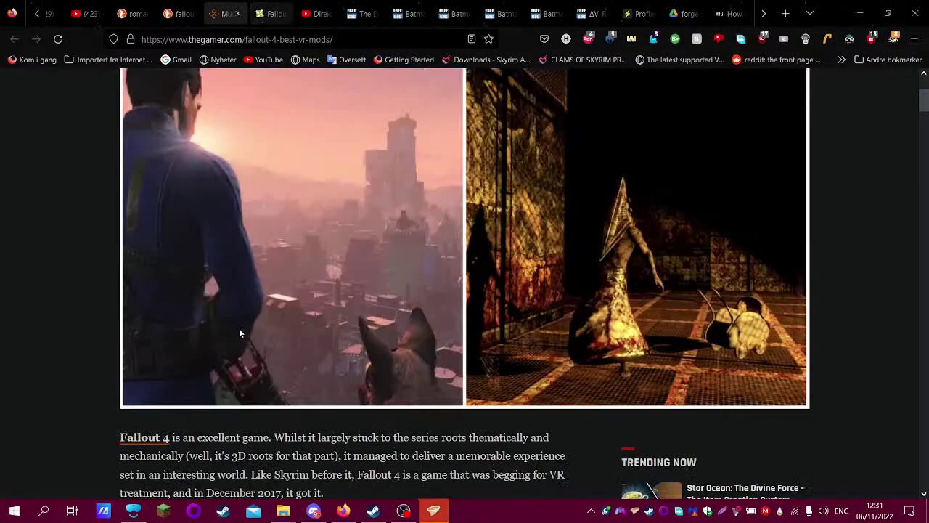
pyautogui.scroll(-10, 252, 306)
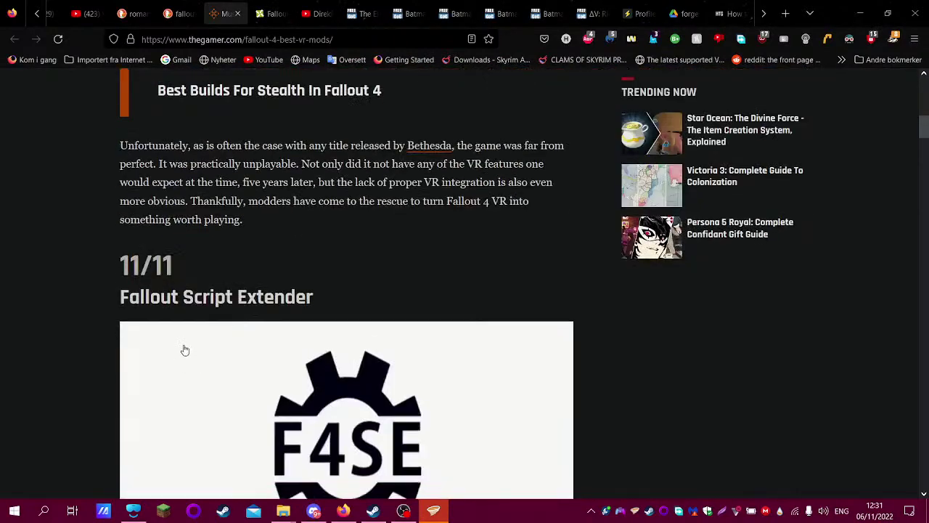
pyautogui.scroll(-6, 219, 297)
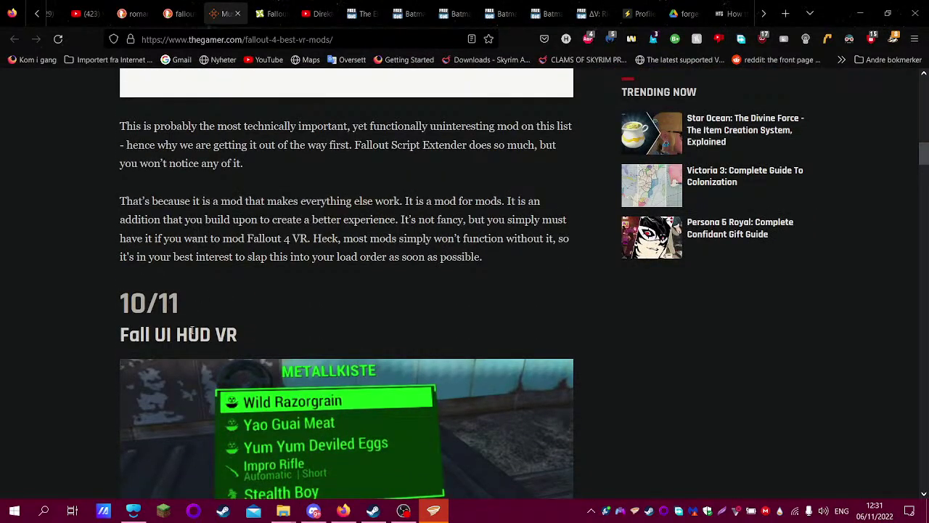
pyautogui.tripleClick(192, 334)
pyautogui.rightClick(188, 338)
pyautogui.click(280, 138)
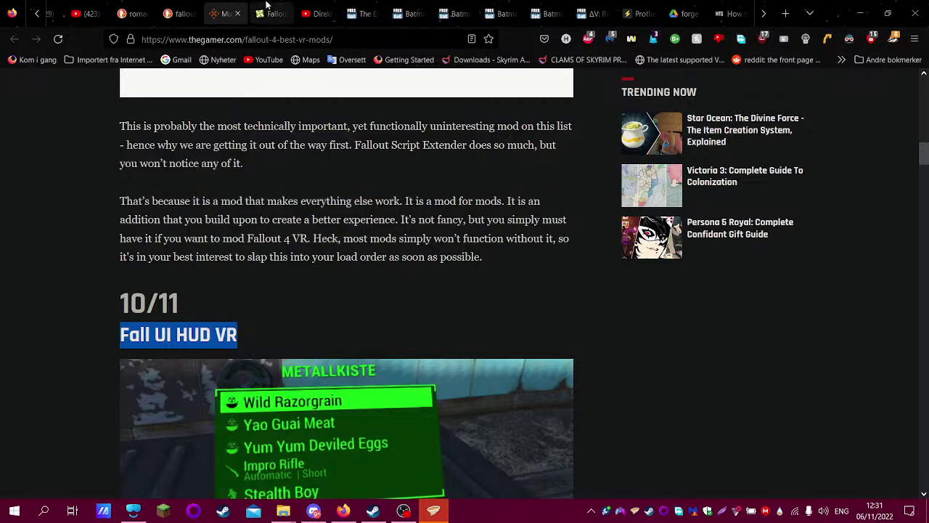
# - Search the Fallout 4 mods on Nexus Mods for "Fall UI HUD VR"
pyautogui.click(270, 11)
pyautogui.click(580, 85)
pyautogui.hotkey('ctrl', 'v')
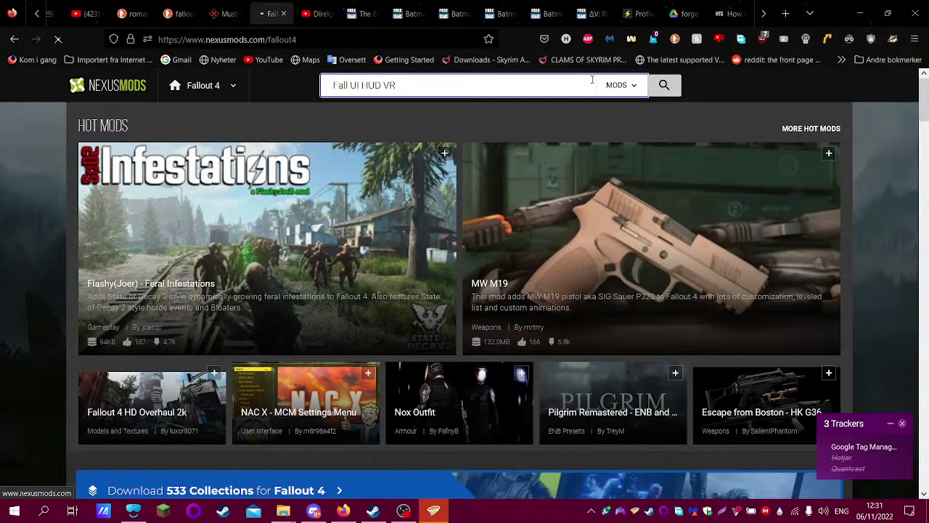
pyautogui.press('Return')
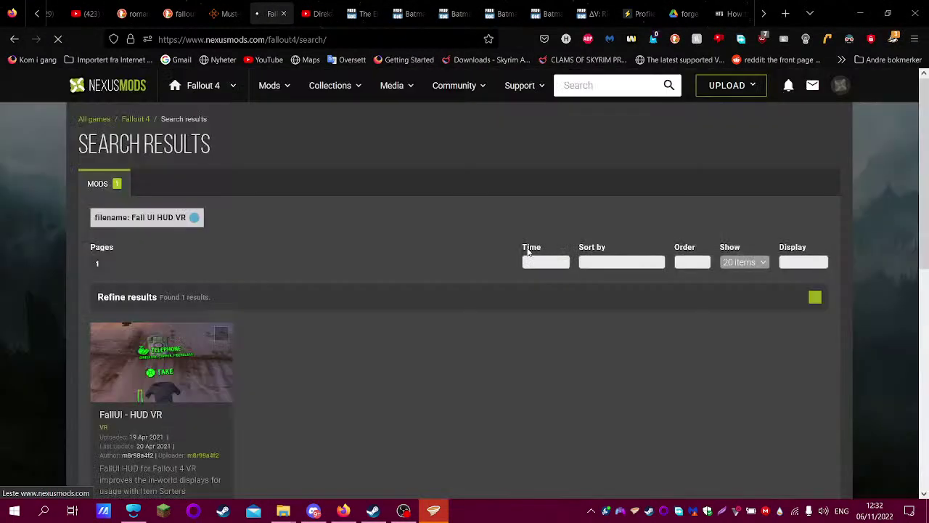
# - Switch to Vortex, change the managed game to Fallout 4 VR and apply the mod changes found on disk
pyautogui.click(433, 511)
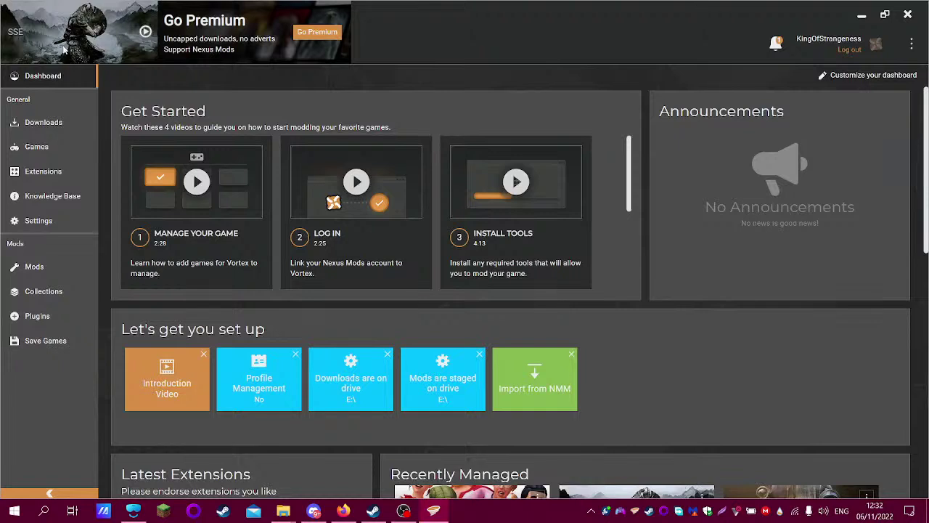
pyautogui.click(64, 48)
pyautogui.click(103, 163)
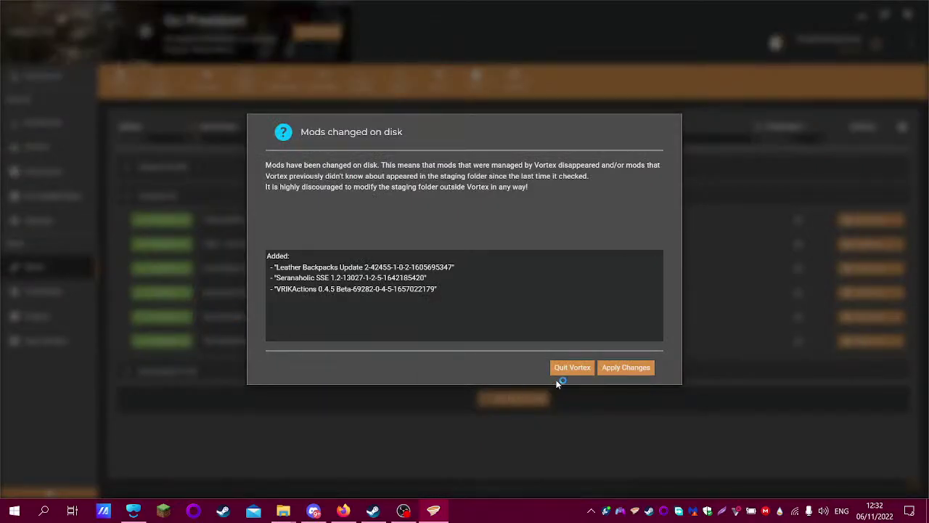
pyautogui.click(615, 371)
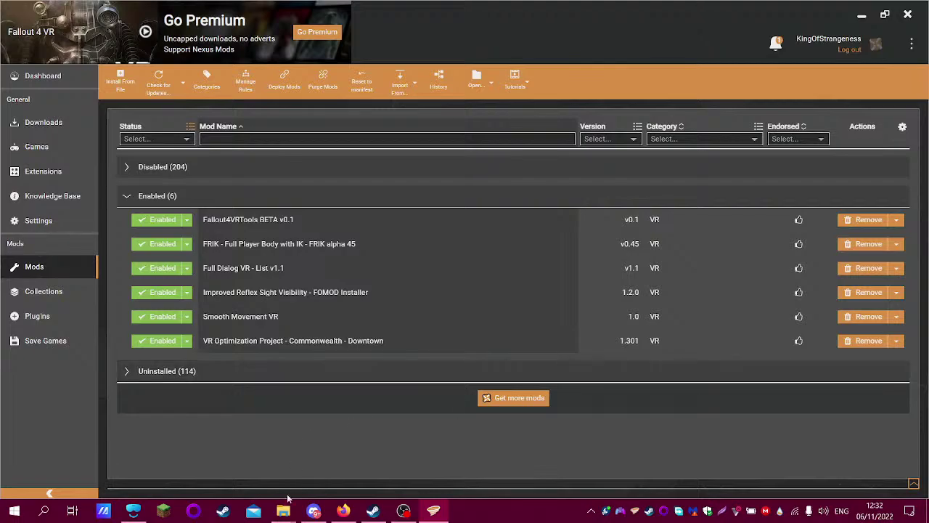
# - Return to Firefox, open the FallUI - HUD VR mod page and start its slow download for Vortex
pyautogui.click(338, 511)
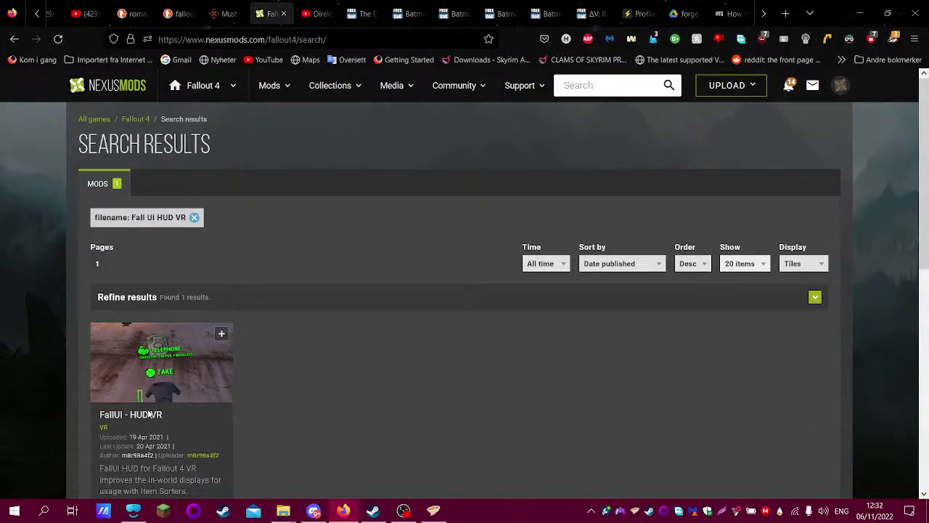
pyautogui.click(124, 417)
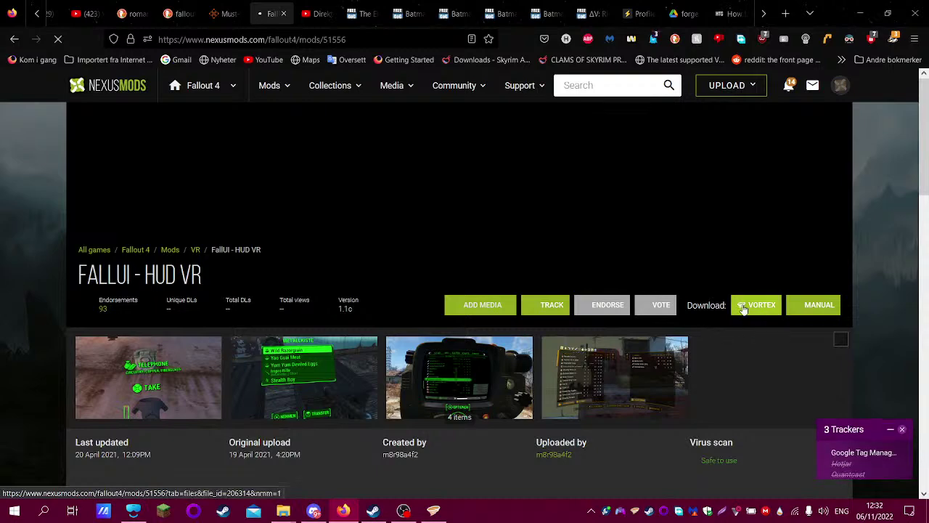
pyautogui.click(740, 314)
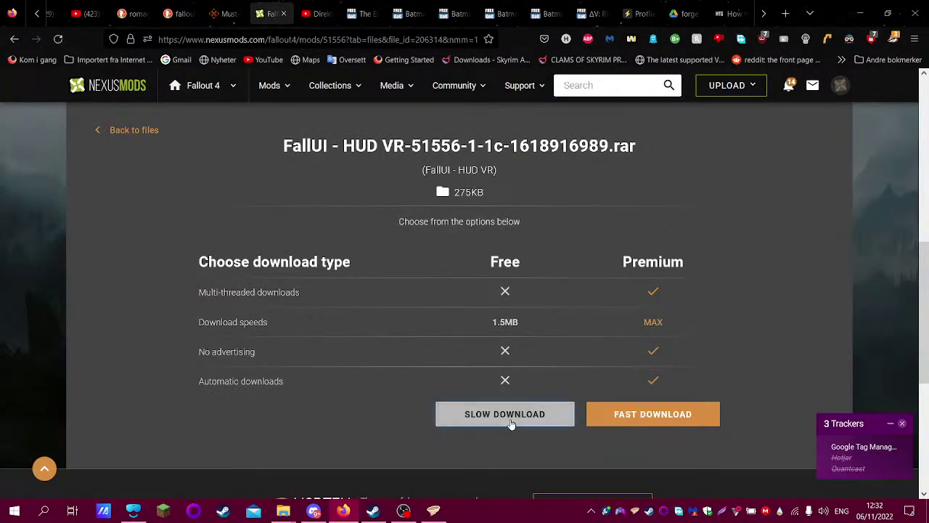
pyautogui.click(508, 419)
# - Return to TheGamer's mod list and copy the mod title "Unofficial Fallout 4 Patch" from entry 9/11
pyautogui.click(222, 13)
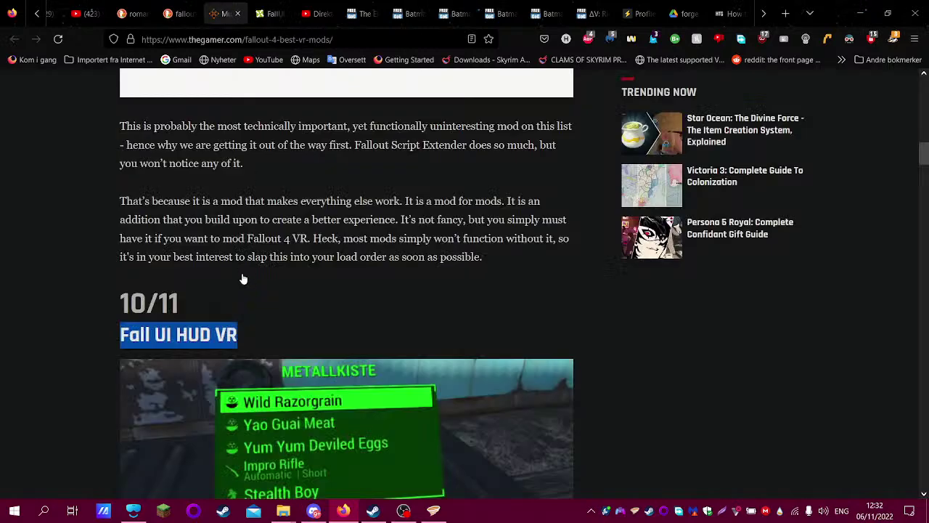
pyautogui.scroll(-5, 217, 336)
pyautogui.scroll(-3, 218, 335)
pyautogui.tripleClick(225, 258)
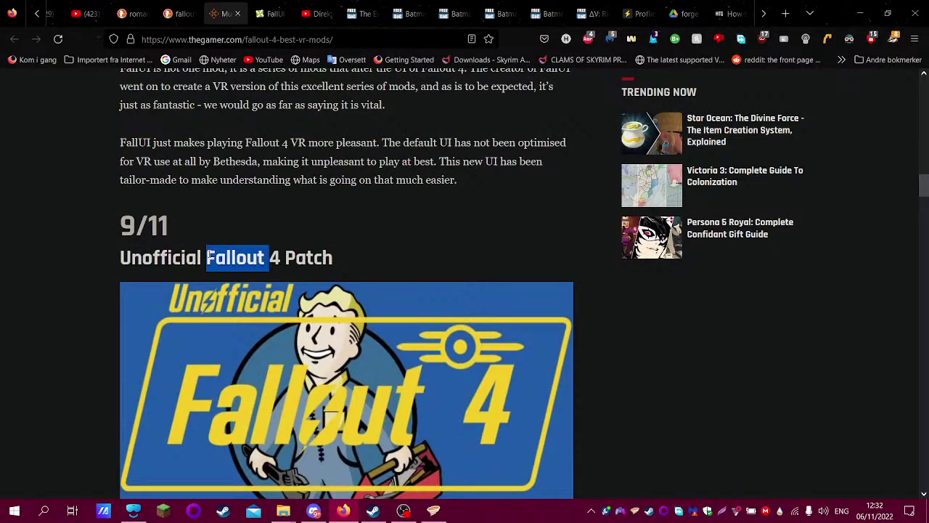
# - Search the Fallout 4 mods on Nexus Mods for "Unofficial Fallout 4 Patch" and put the Vortex window away
pyautogui.click(266, 13)
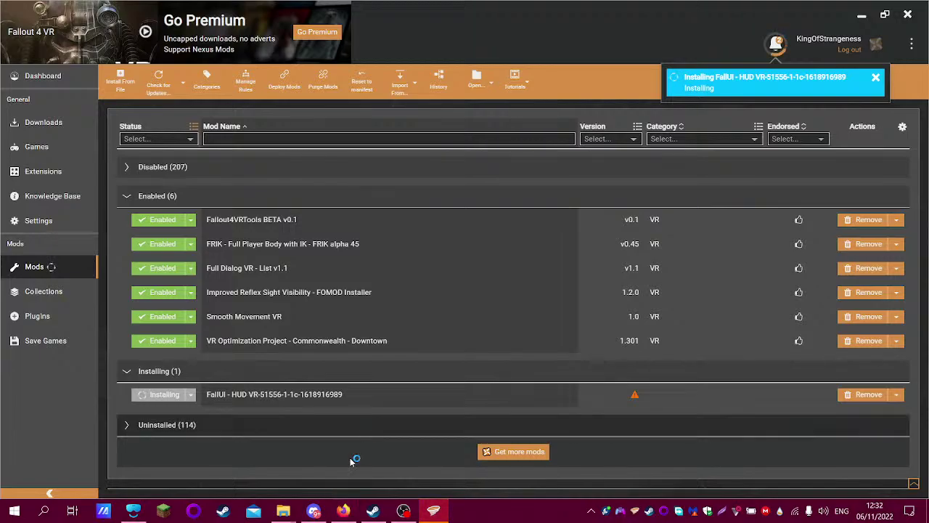
pyautogui.click(343, 510)
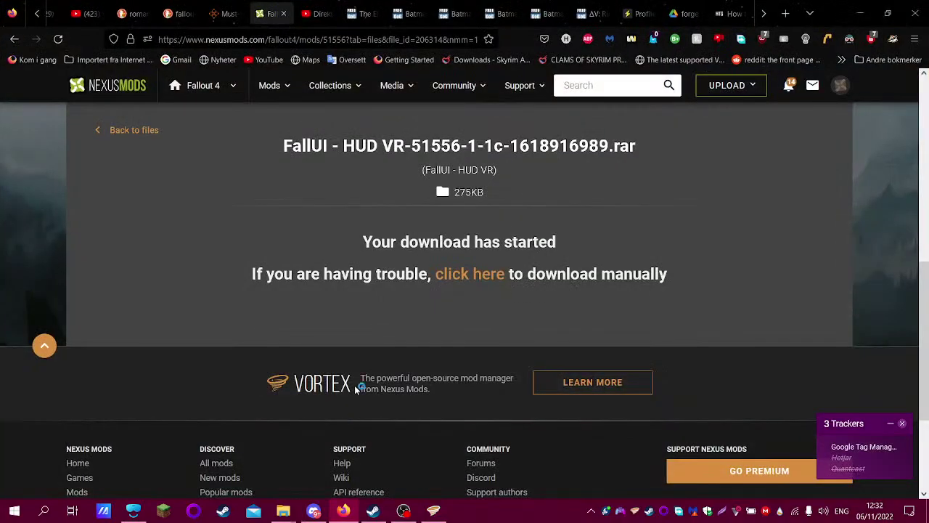
pyautogui.click(610, 91)
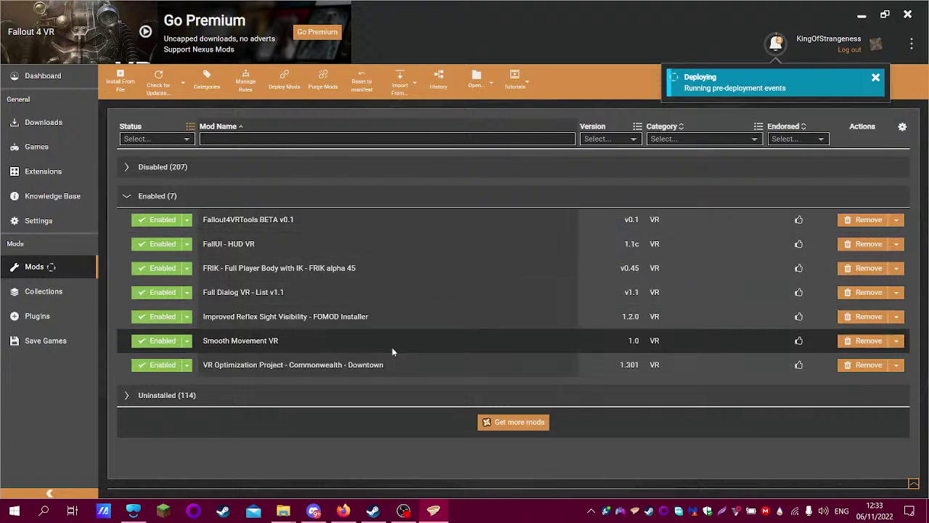
pyautogui.click(861, 15)
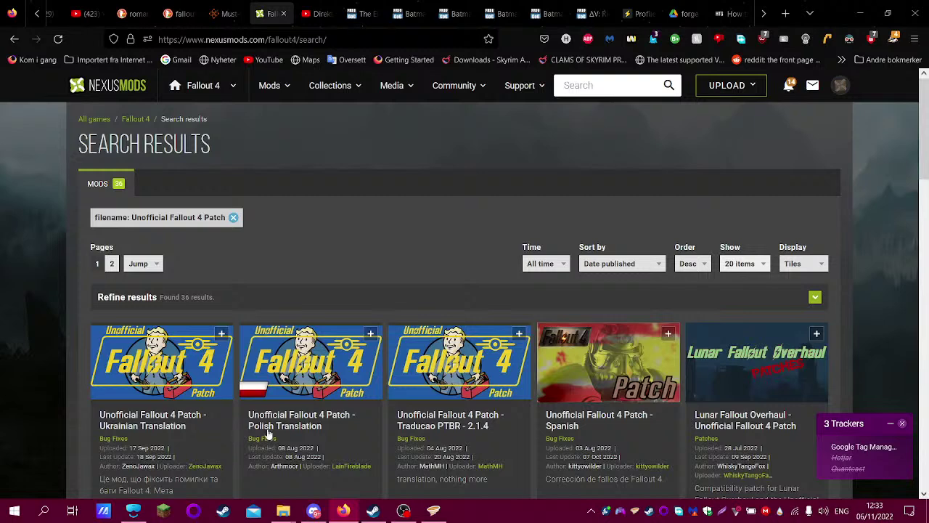
# - Browse the search results, sort them by Downloads and open the original Unofficial Fallout 4 Patch mod page
pyautogui.scroll(-4, 595, 399)
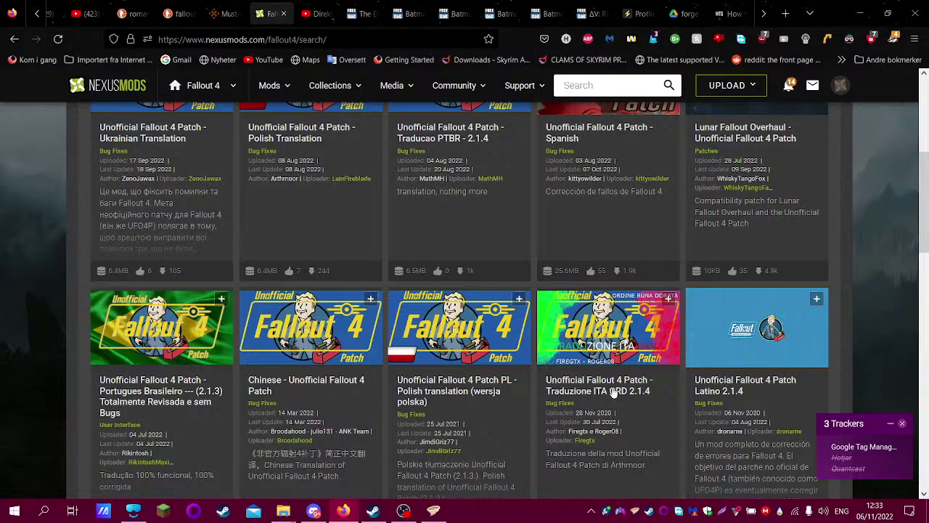
pyautogui.scroll(-5, 613, 392)
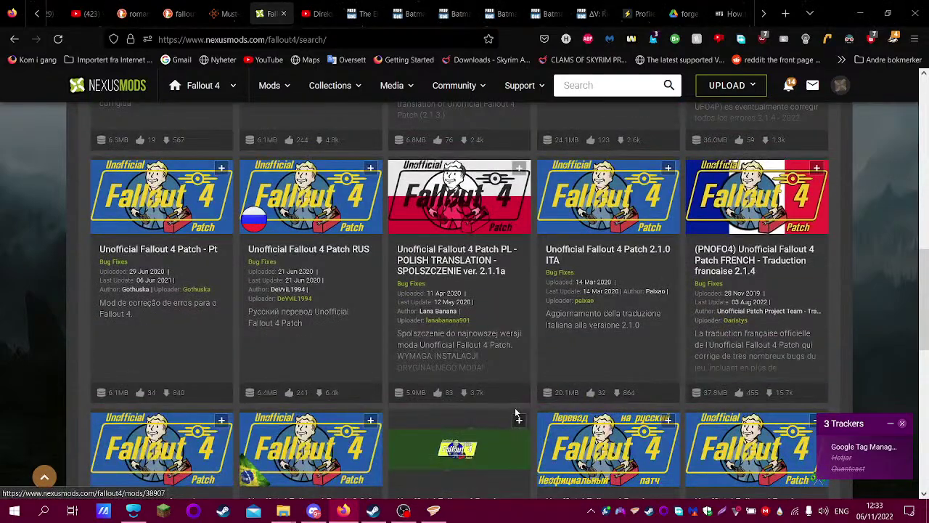
pyautogui.scroll(-1, 516, 414)
pyautogui.scroll(-1, 470, 416)
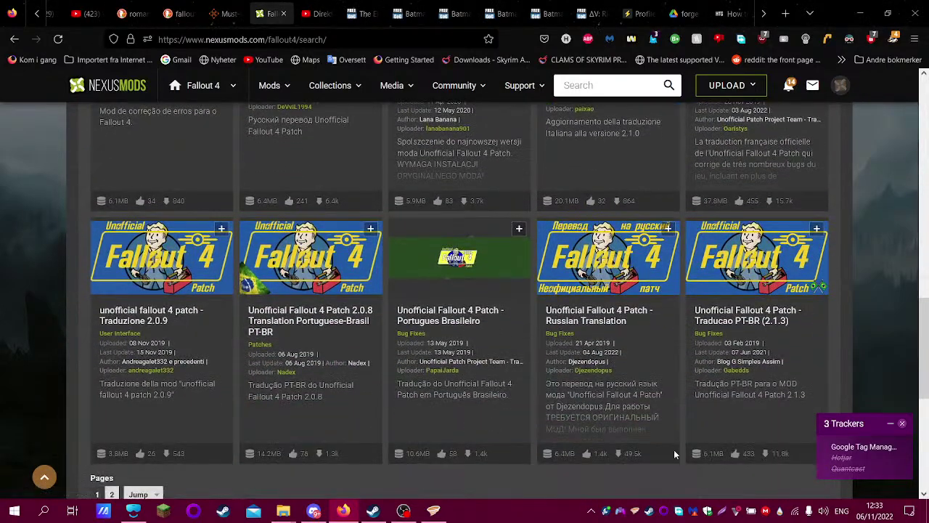
pyautogui.scroll(-1, 480, 442)
pyautogui.scroll(10, 480, 442)
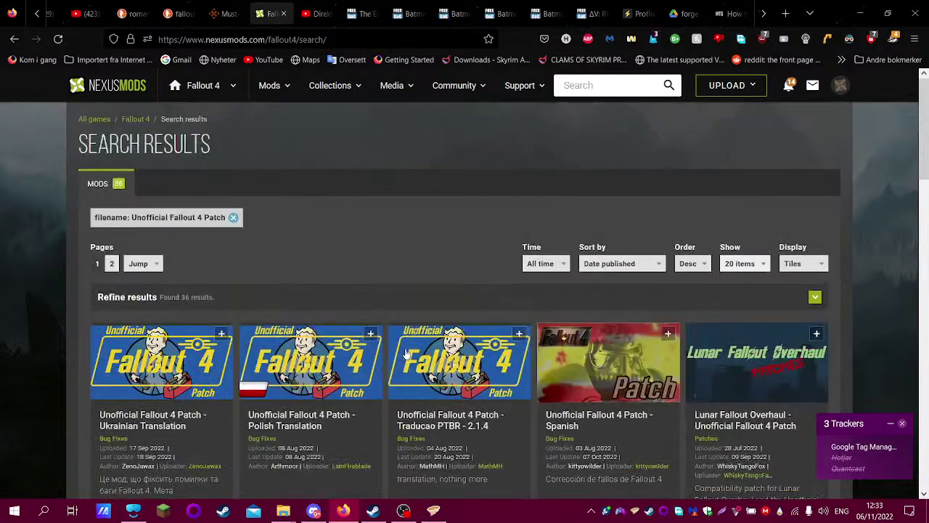
pyautogui.click(596, 266)
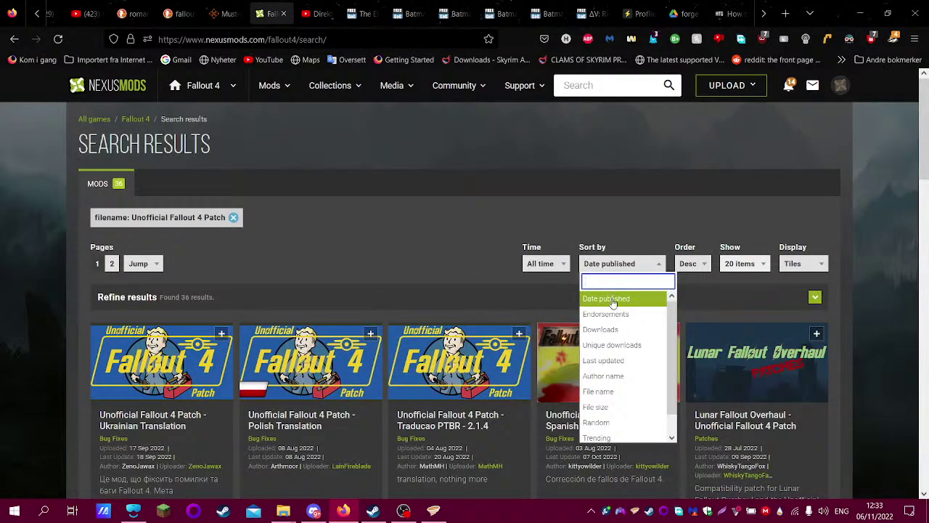
pyautogui.click(628, 330)
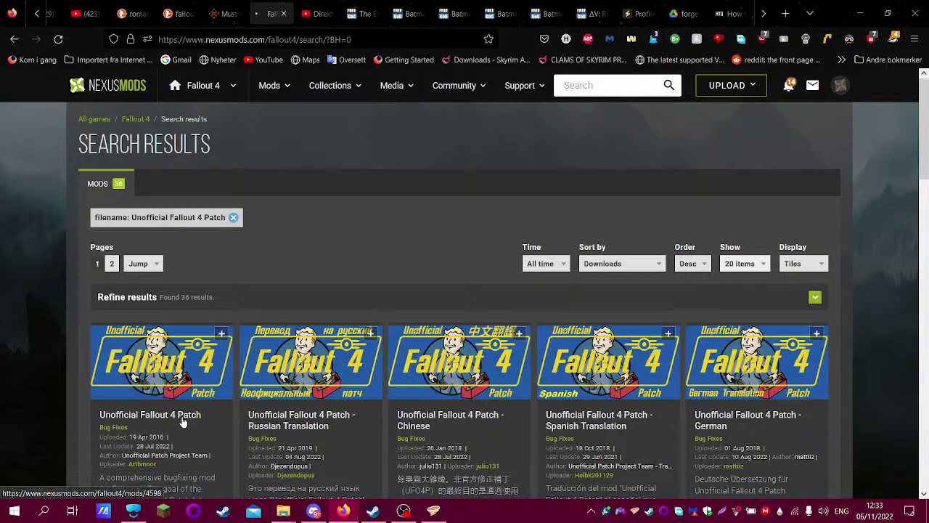
pyautogui.click(185, 417)
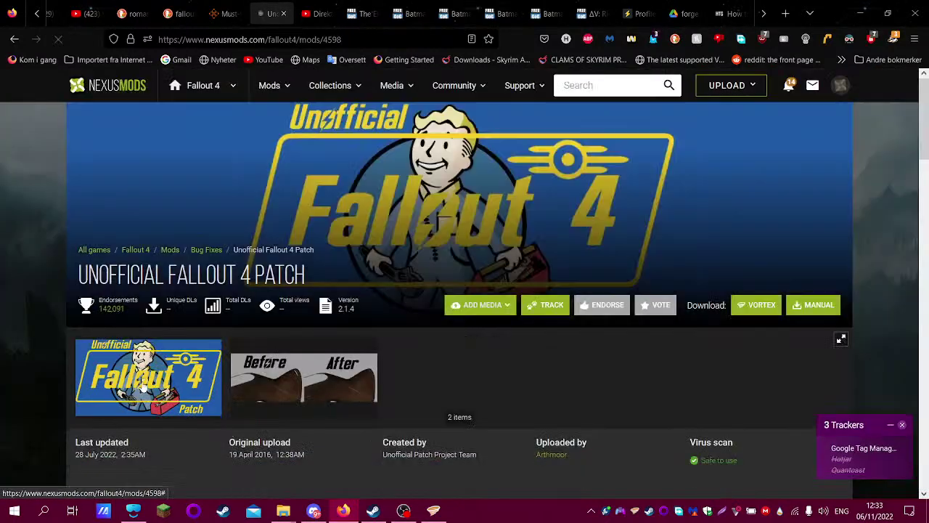
# - Start the slow download of the Unofficial Fallout 4 Patch main file for Vortex
pyautogui.click(757, 308)
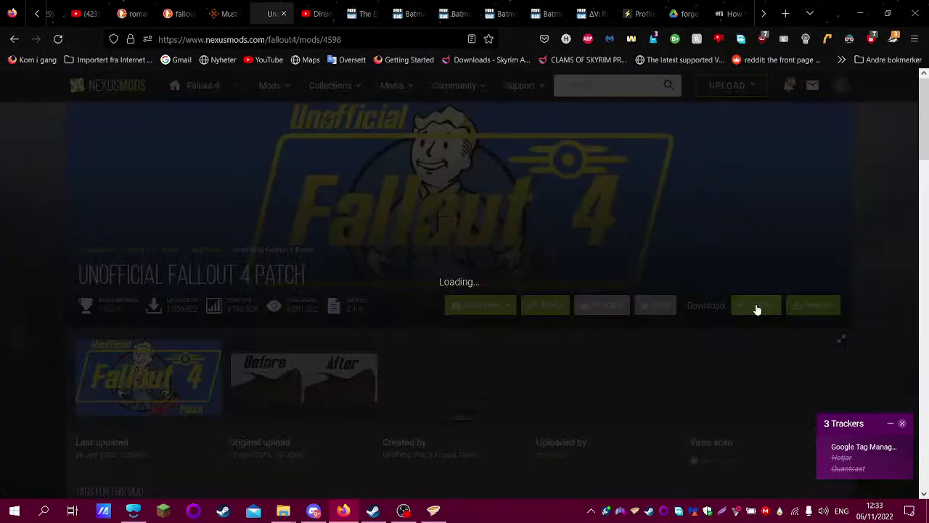
pyautogui.click(327, 369)
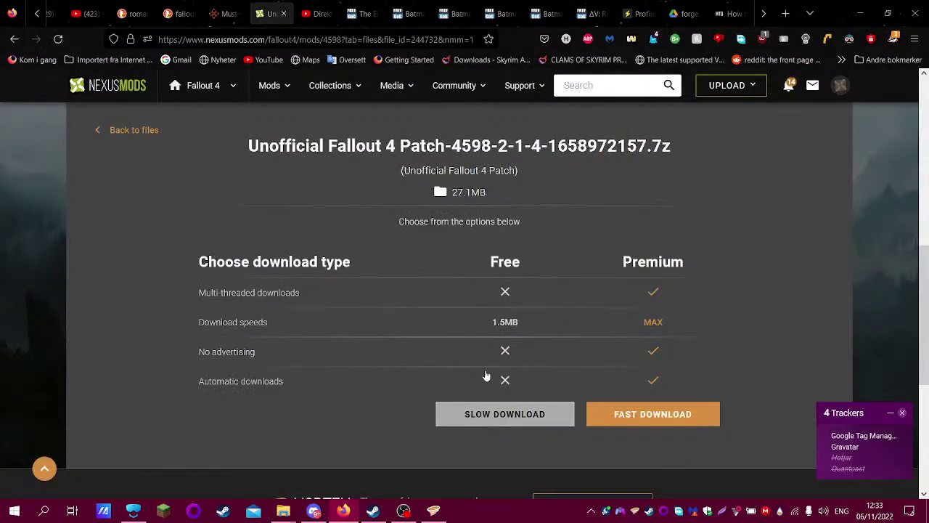
pyautogui.click(504, 413)
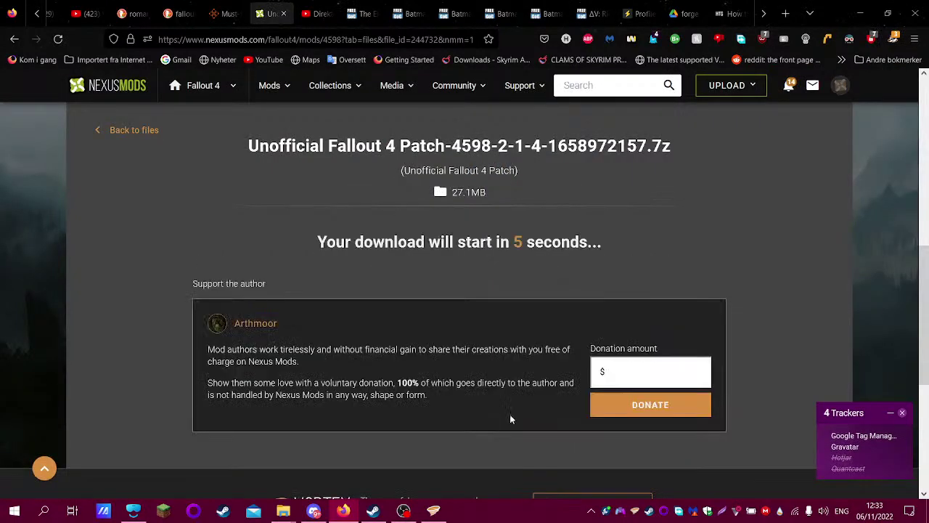
# - Return to TheGamer's mod list and copy the mod title "Unofficial Fallout 4 VR Fix" from entry 8/11
pyautogui.click(178, 13)
pyautogui.click(223, 10)
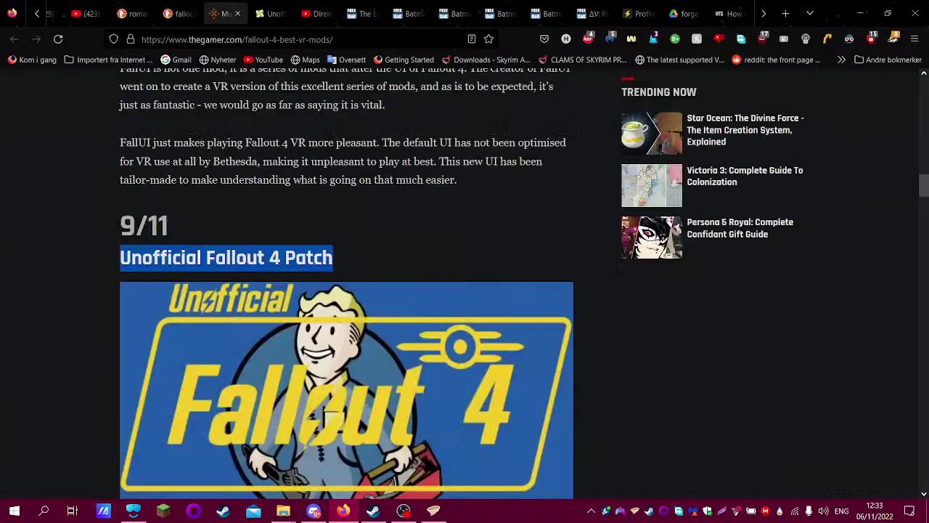
pyautogui.scroll(-8, 225, 309)
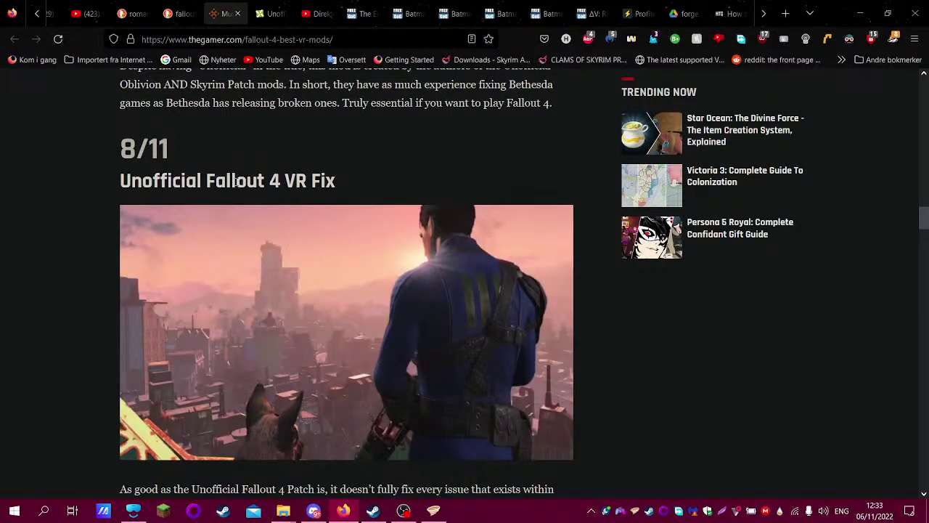
pyautogui.tripleClick(236, 182)
pyautogui.rightClick(236, 177)
pyautogui.click(258, 186)
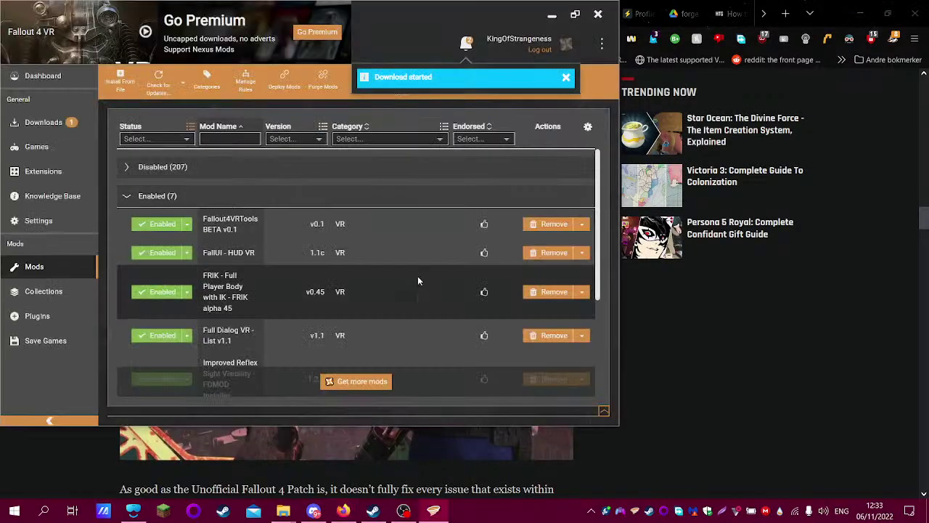
pyautogui.click(666, 319)
pyautogui.tripleClick(298, 187)
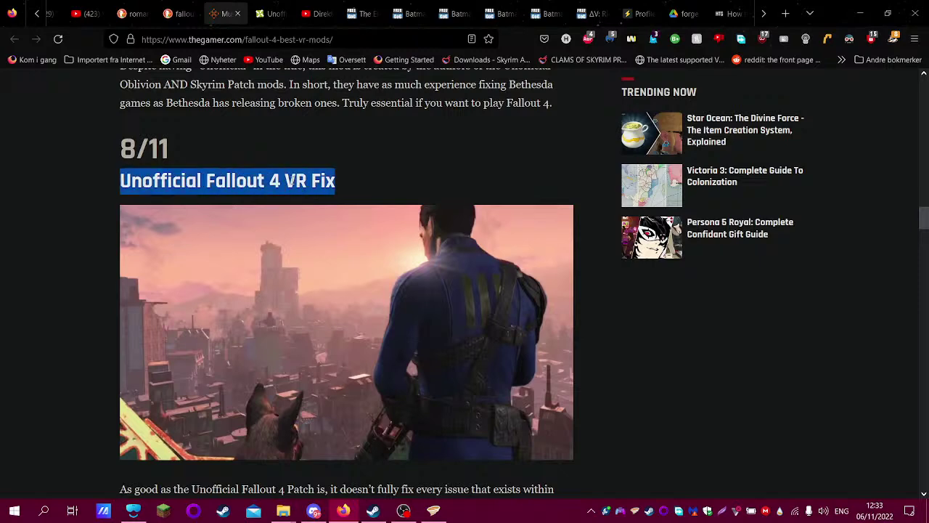
pyautogui.rightClick(299, 187)
pyautogui.click(305, 192)
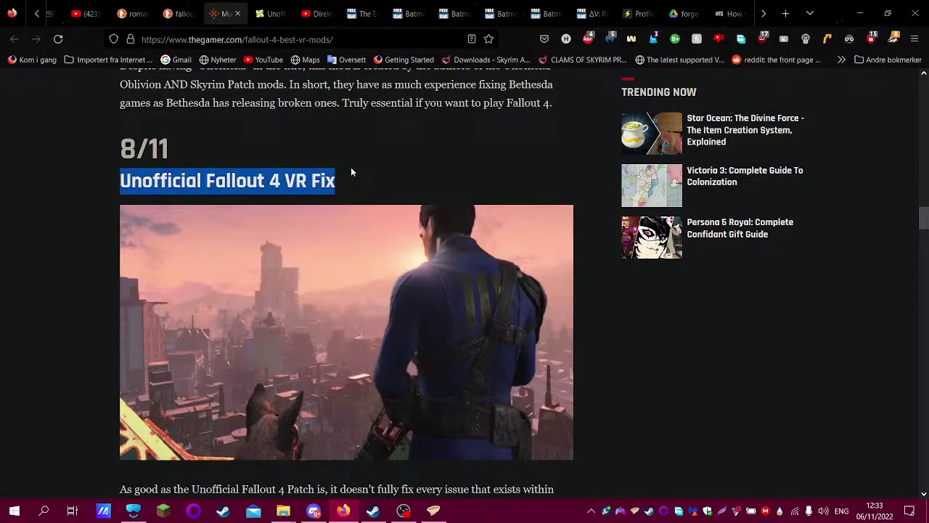
# - Search the Fallout 4 mods on Nexus Mods for "Unofficial Fallout 4 VR Fix"
pyautogui.click(274, 13)
pyautogui.click(633, 93)
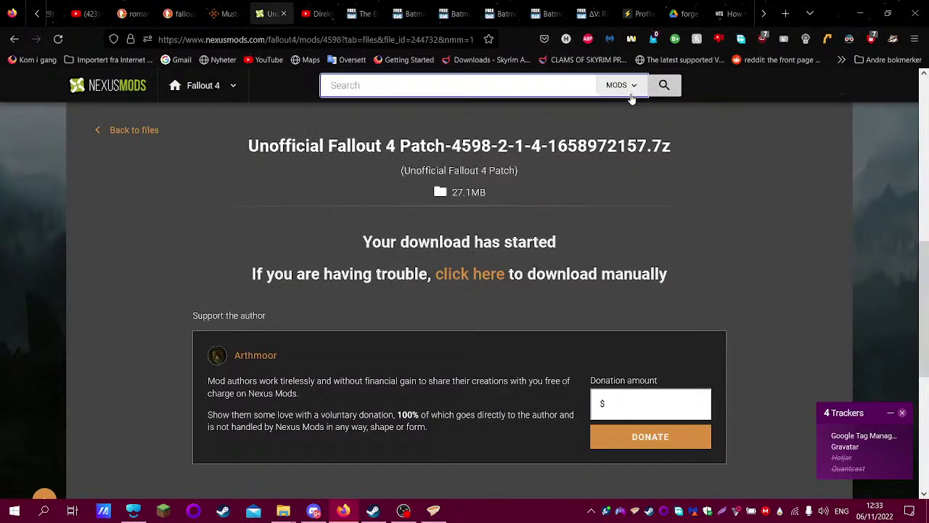
pyautogui.hotkey('ctrl', 'v')
pyautogui.press('Return')
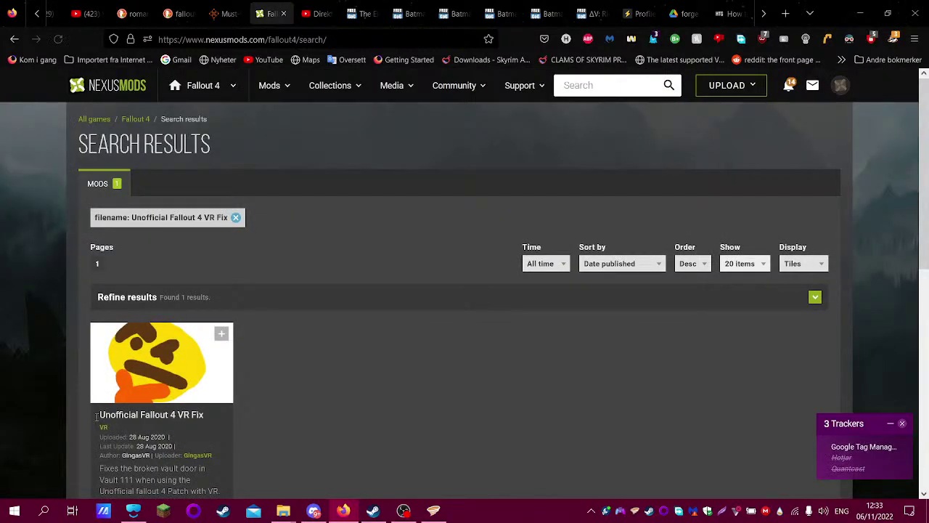
# - Check the mod list in Vortex, return to Firefox and start the slow Vortex download of Unofficial Fallout 4 VR Fix
pyautogui.click(434, 511)
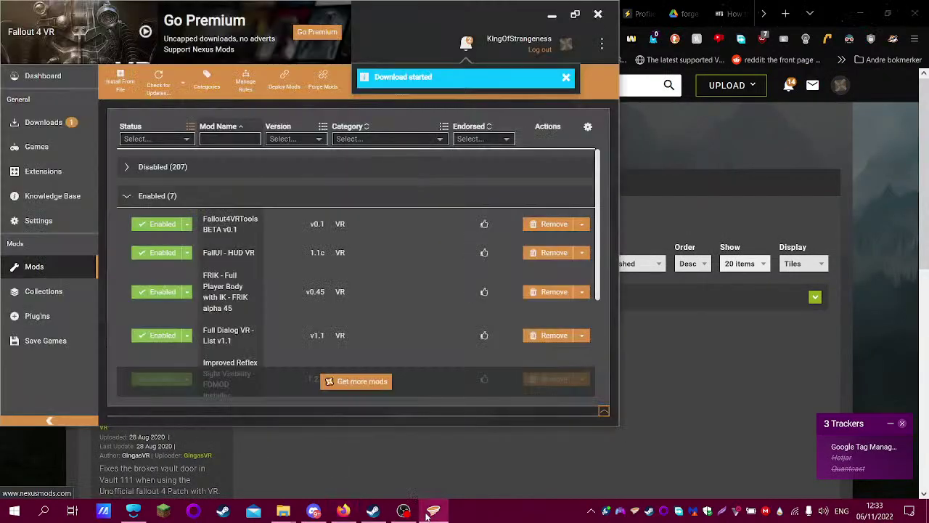
pyautogui.scroll(-3, 290, 302)
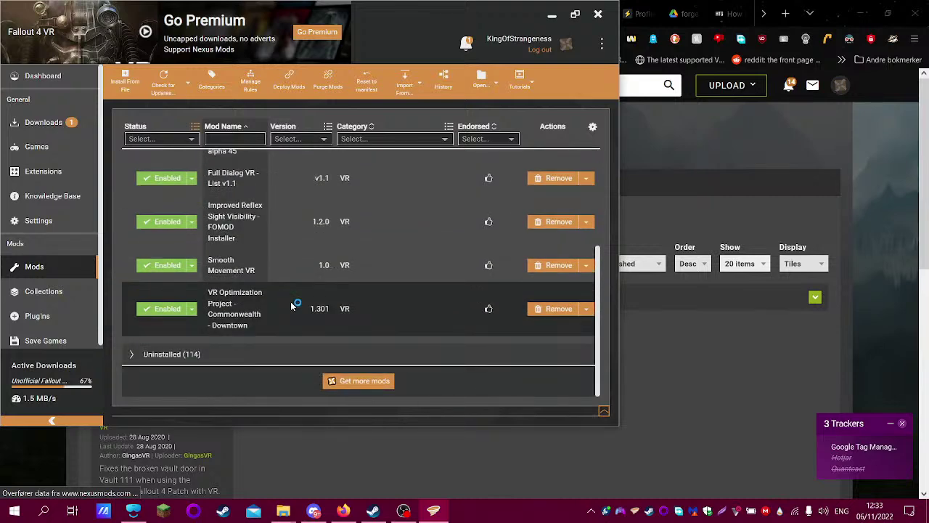
pyautogui.click(730, 415)
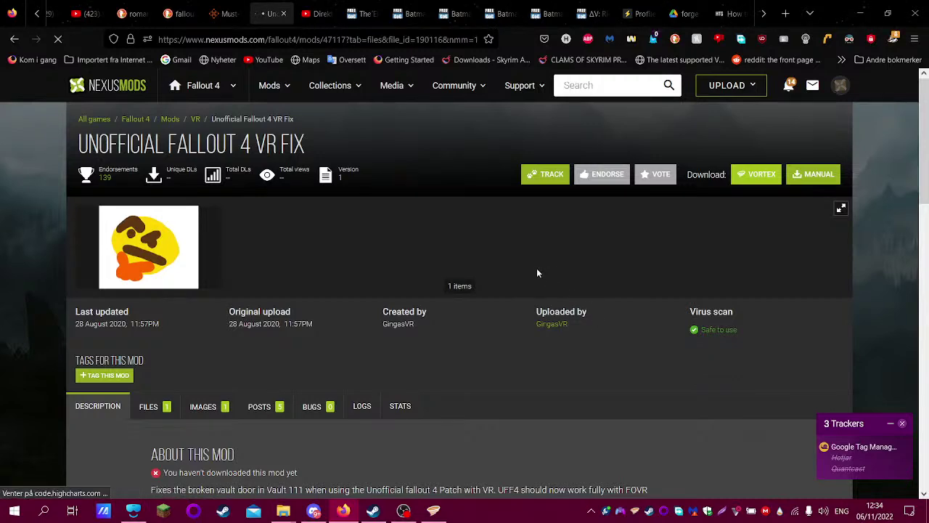
pyautogui.scroll(-5, 630, 289)
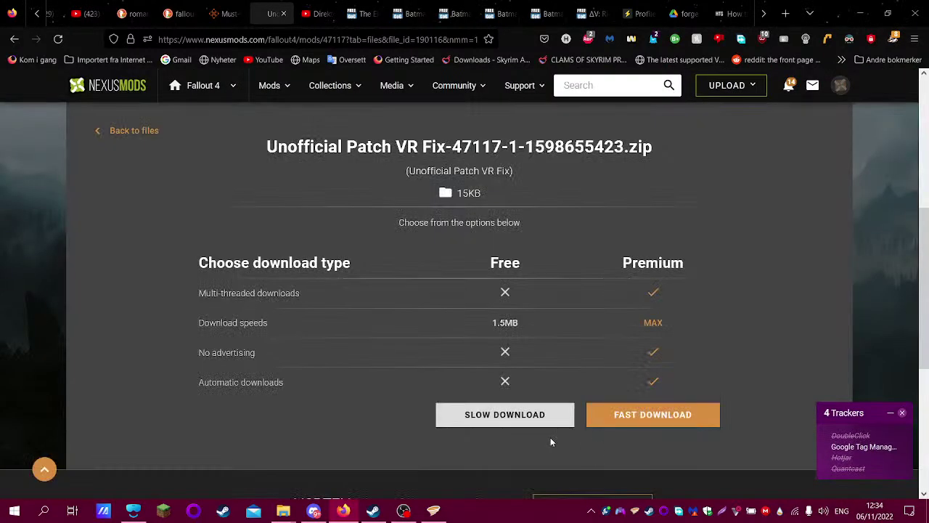
pyautogui.click(501, 417)
# - Return to TheGamer's mod list and copy the mod title "Fallout 4 VR Optimization Project" from entry 7/11
pyautogui.click(225, 13)
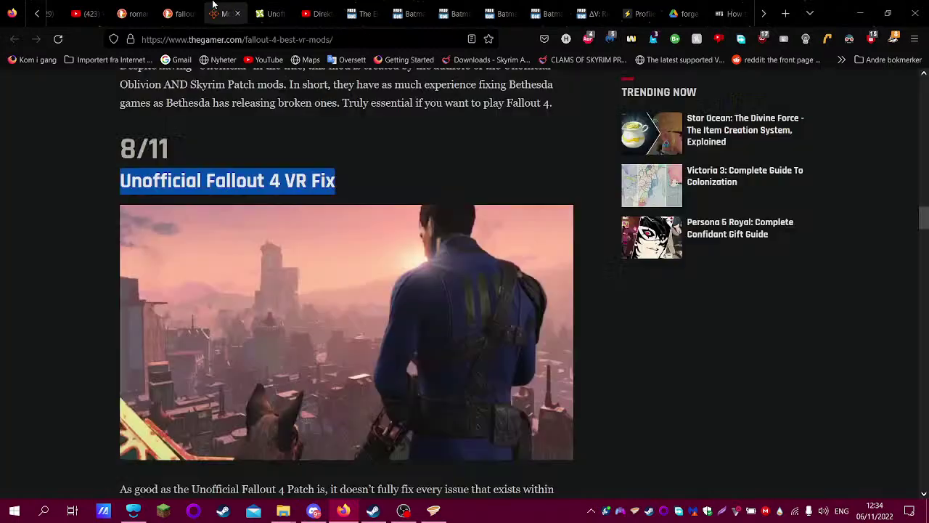
pyautogui.scroll(-6, 324, 377)
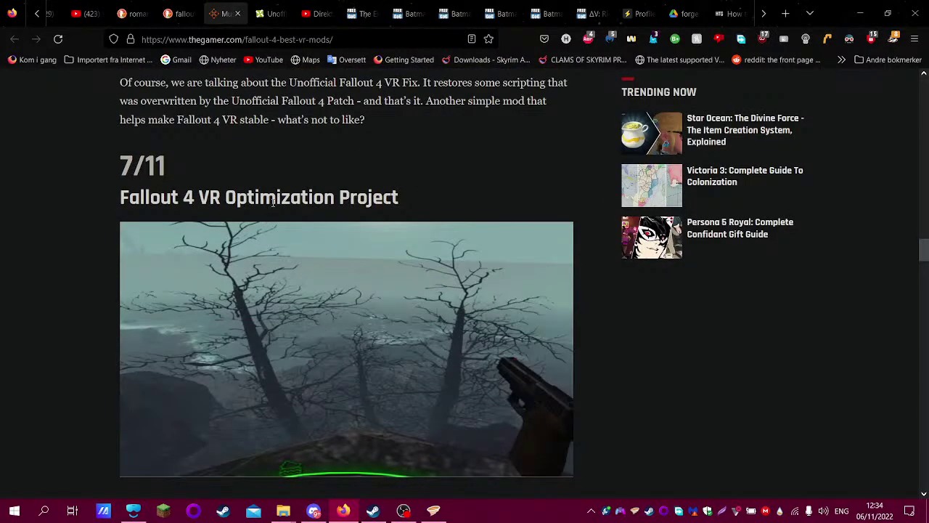
pyautogui.tripleClick(273, 202)
pyautogui.rightClick(273, 201)
pyautogui.click(289, 210)
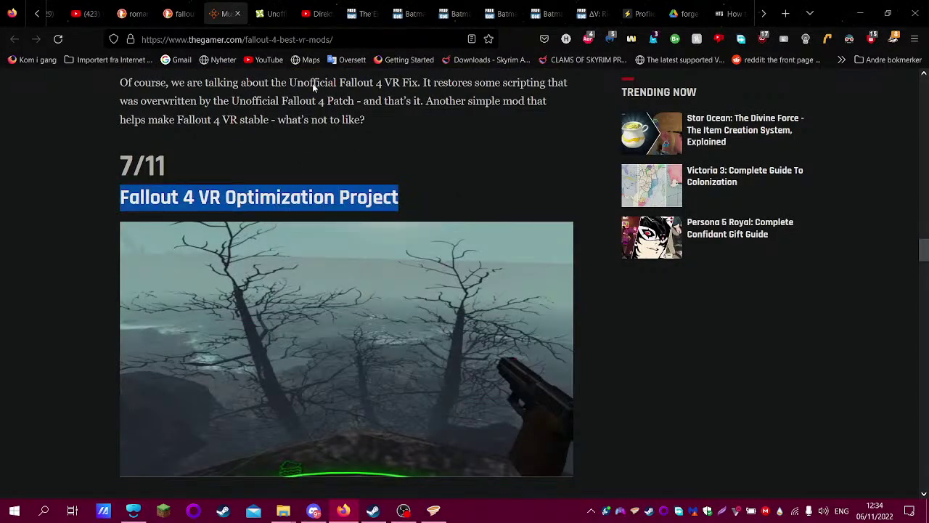
# - Search the Fallout 4 mods on Nexus Mods for "Fallout 4 VR Optimization Project" and start the slow download of its Commonwealth - Downtown file
pyautogui.click(270, 13)
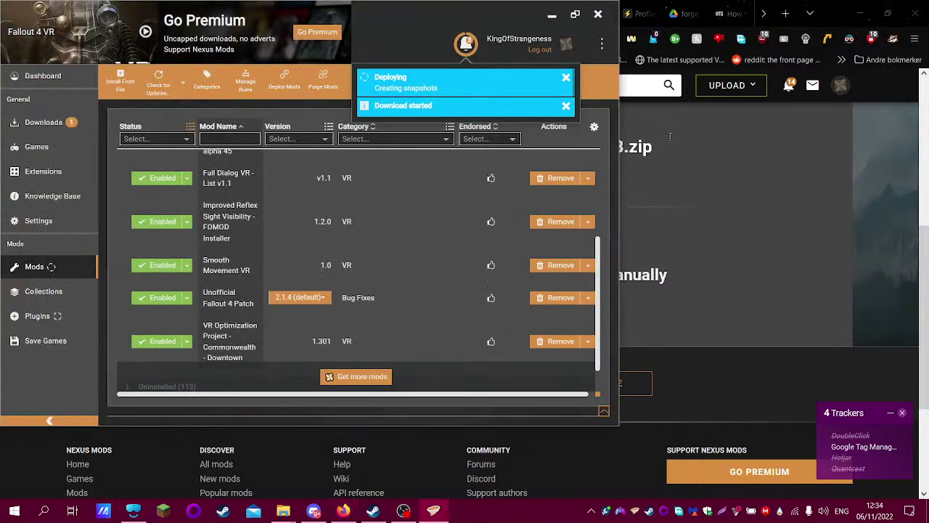
pyautogui.hotkey('alt', 'Tab')
pyautogui.click(581, 87)
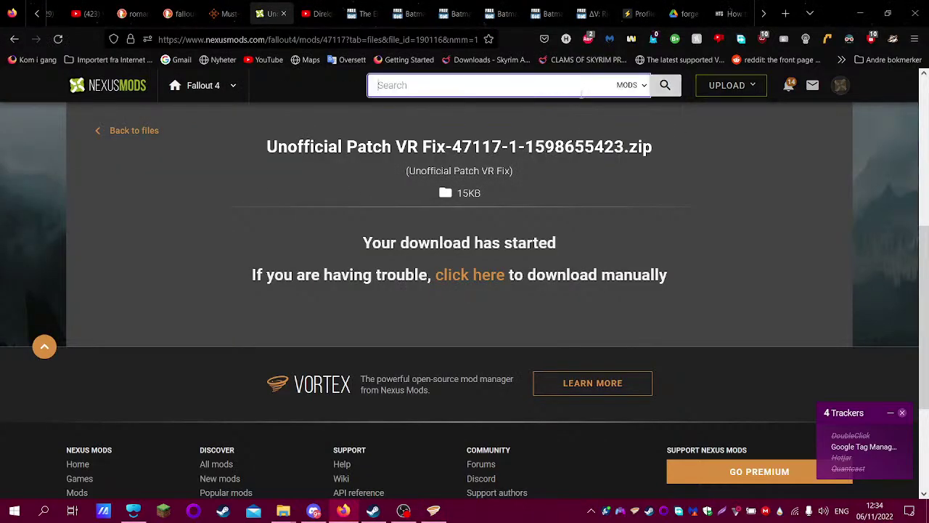
pyautogui.hotkey('ctrl', 'v')
pyautogui.press('Return')
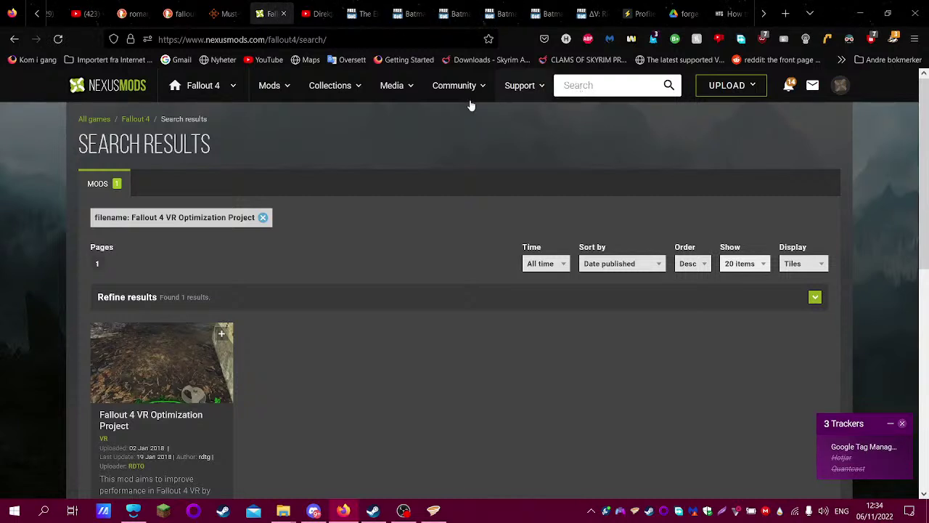
pyautogui.click(149, 421)
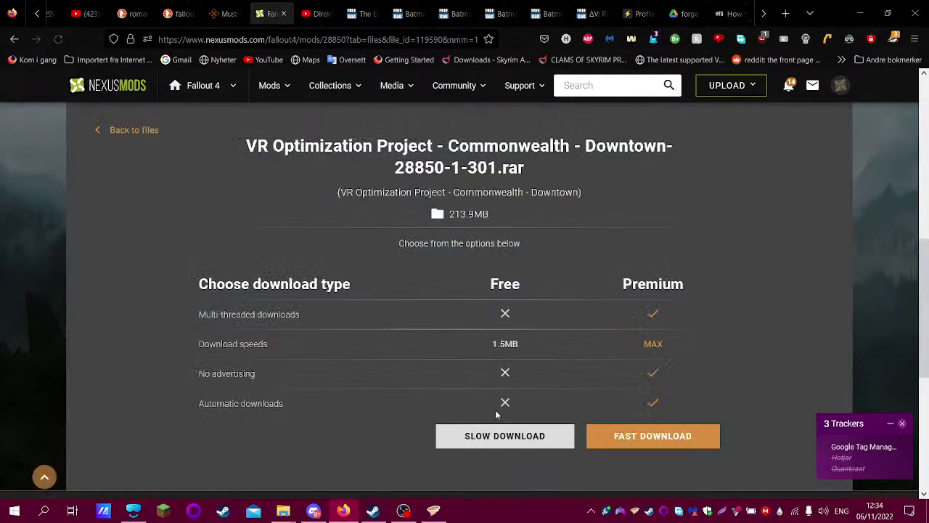
pyautogui.click(491, 438)
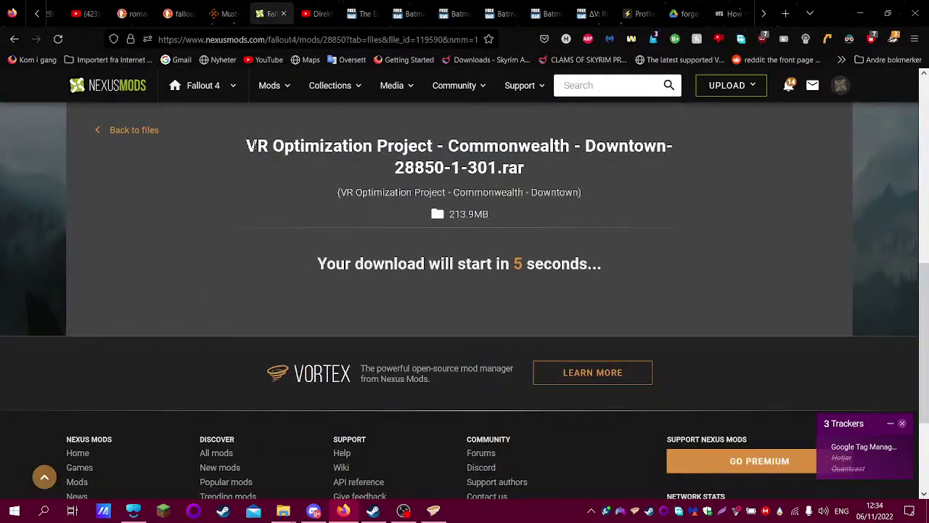
# - Browse TheGamer's list down to FRIK, then switch to Vortex and decline downloading the VR Optimization Project file again
pyautogui.click(225, 13)
pyautogui.click(216, 292)
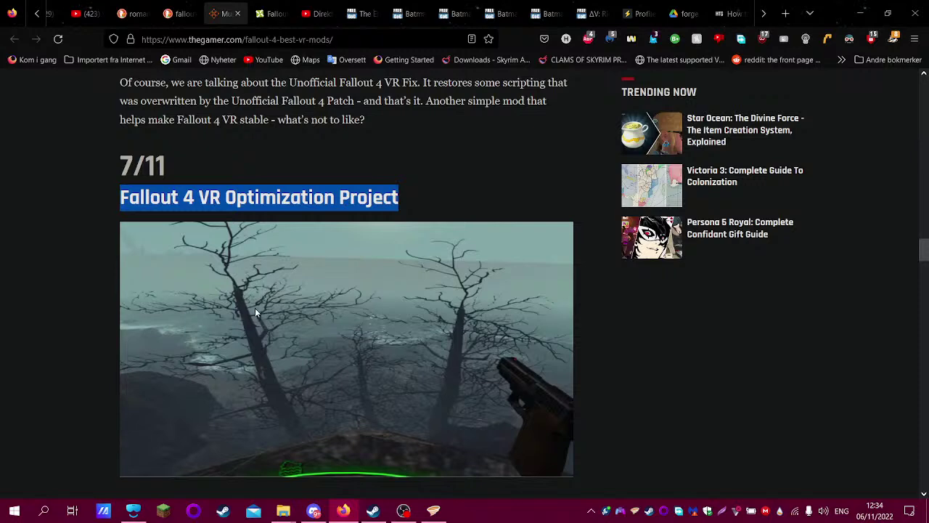
pyautogui.scroll(-5, 255, 312)
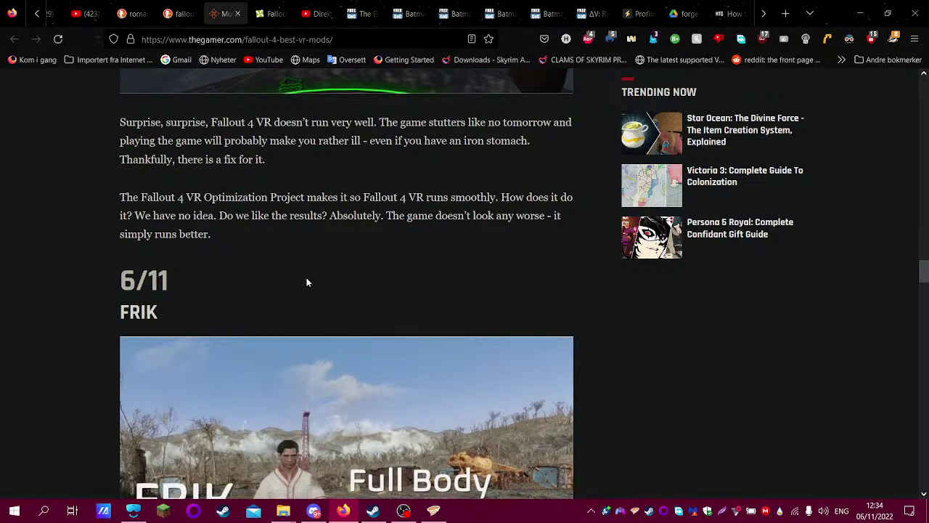
pyautogui.scroll(-3, 306, 282)
pyautogui.scroll(-1, 236, 361)
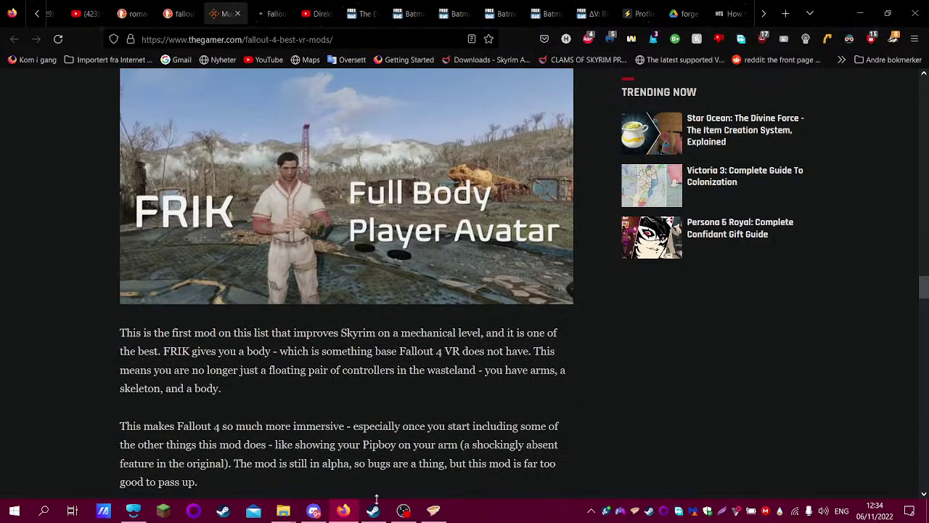
pyautogui.click(432, 510)
pyautogui.click(432, 511)
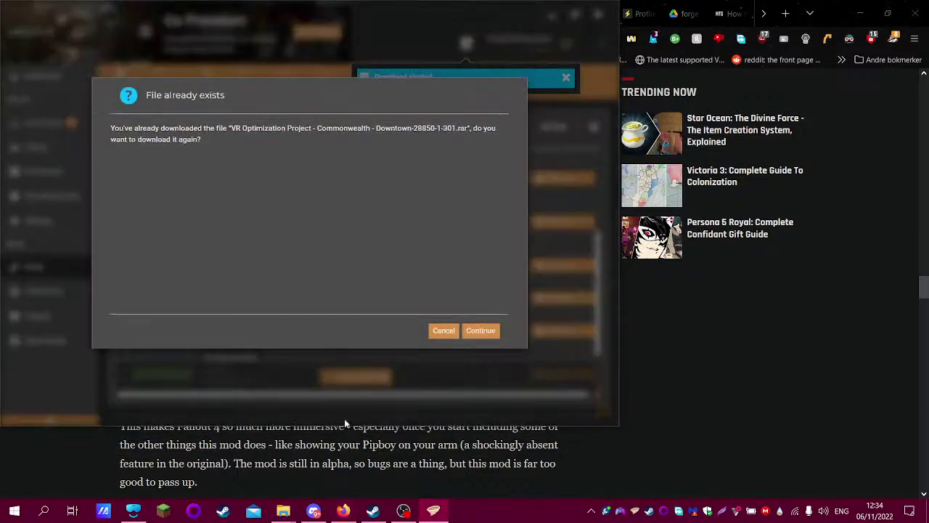
pyautogui.click(444, 331)
# - Review the enabled mods in Vortex and list the available versions of Unofficial Fallout 4 Patch
pyautogui.scroll(-2, 252, 294)
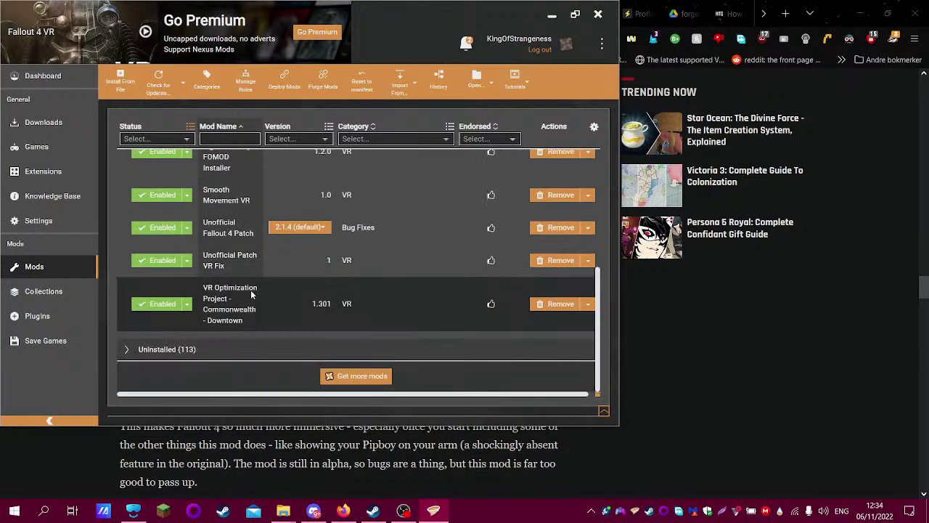
pyautogui.scroll(5, 252, 294)
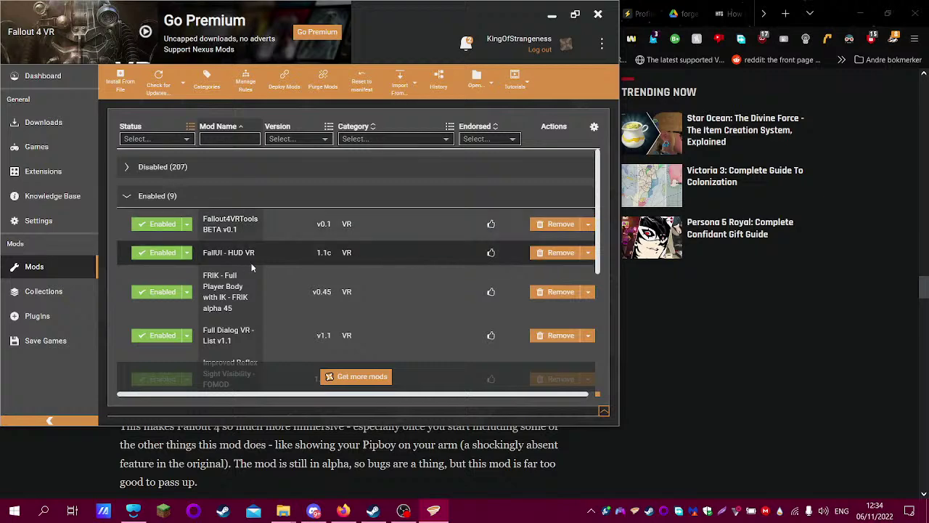
pyautogui.scroll(-3, 237, 295)
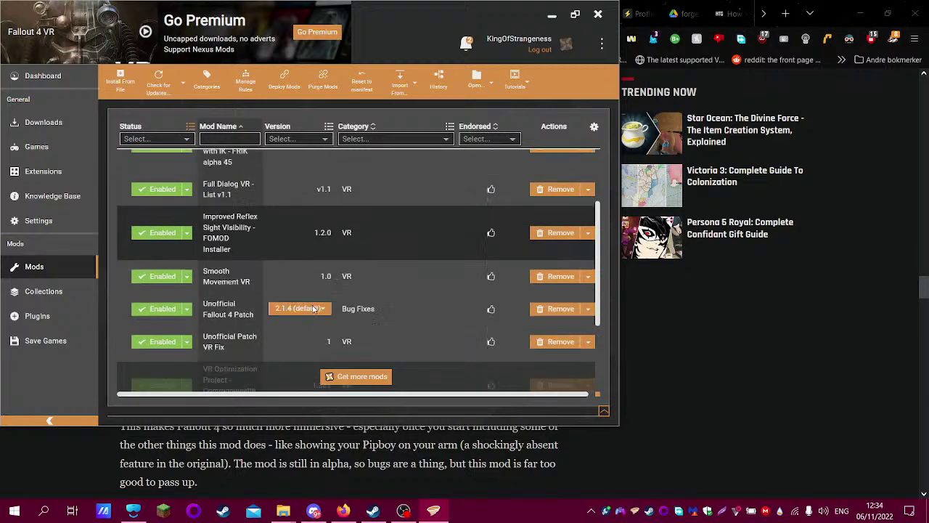
pyautogui.click(300, 274)
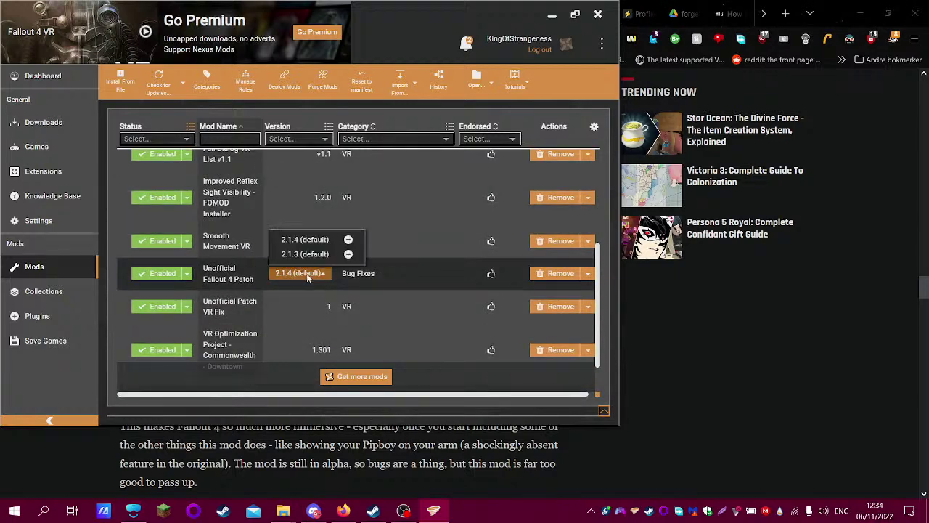
# - Return to TheGamer's mod list in Firefox and copy the mod title "Virtual Chems" from entry 5/11
pyautogui.click(780, 351)
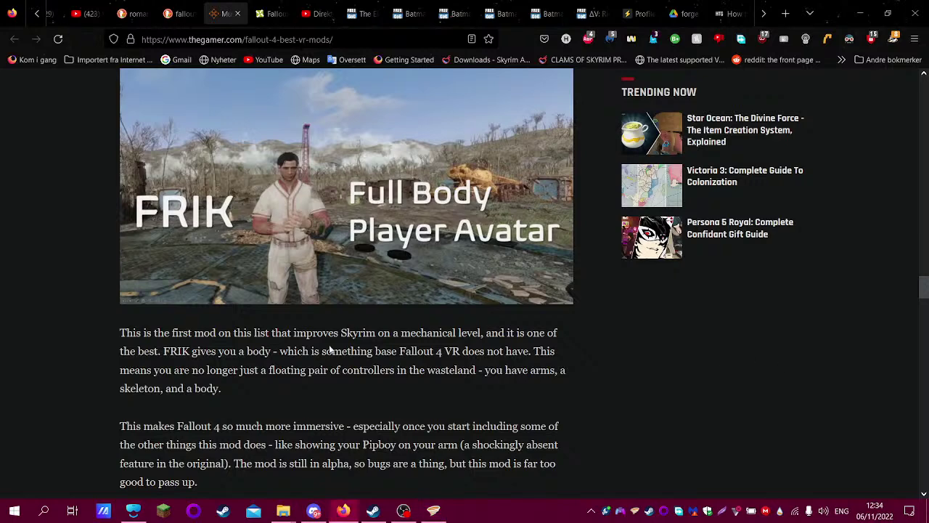
pyautogui.scroll(-3, 330, 340)
pyautogui.scroll(-2, 330, 339)
pyautogui.scroll(-2, 181, 265)
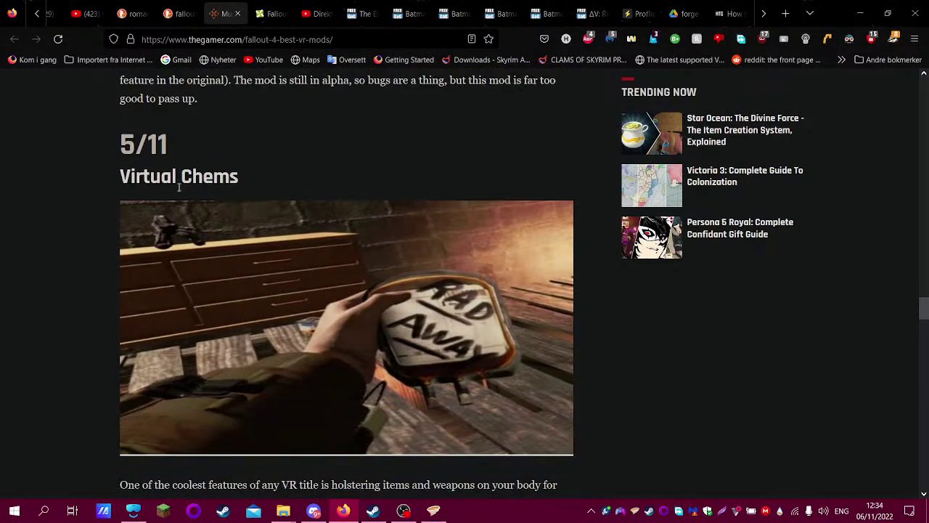
pyautogui.tripleClick(182, 176)
pyautogui.rightClick(183, 176)
pyautogui.click(197, 189)
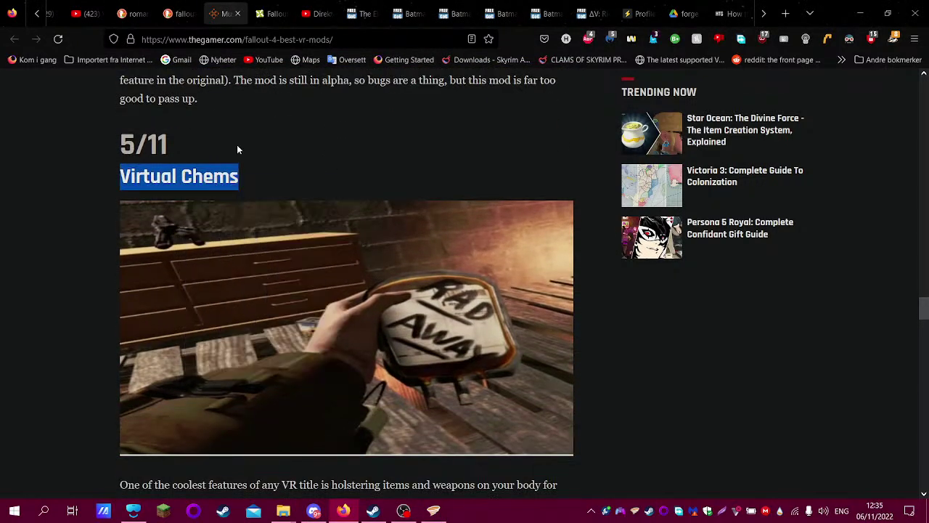
# - Search the Fallout 4 mods on Nexus Mods for "Virtual Chems" and request the mod's Vortex download
pyautogui.click(271, 14)
pyautogui.press('Return')
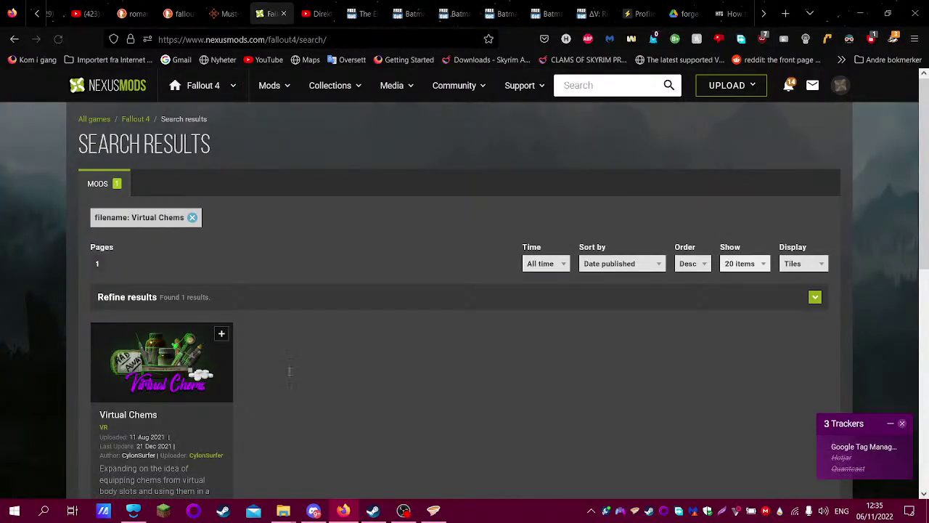
pyautogui.click(126, 417)
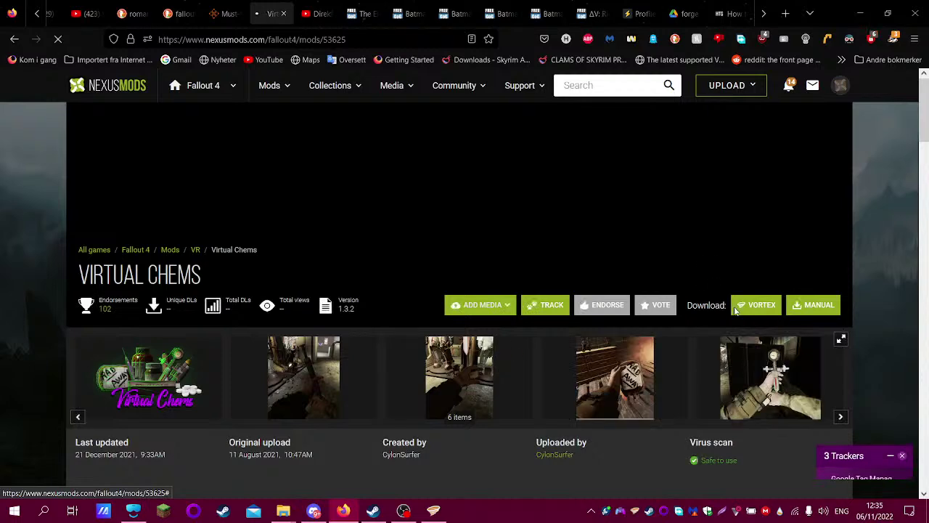
pyautogui.click(756, 306)
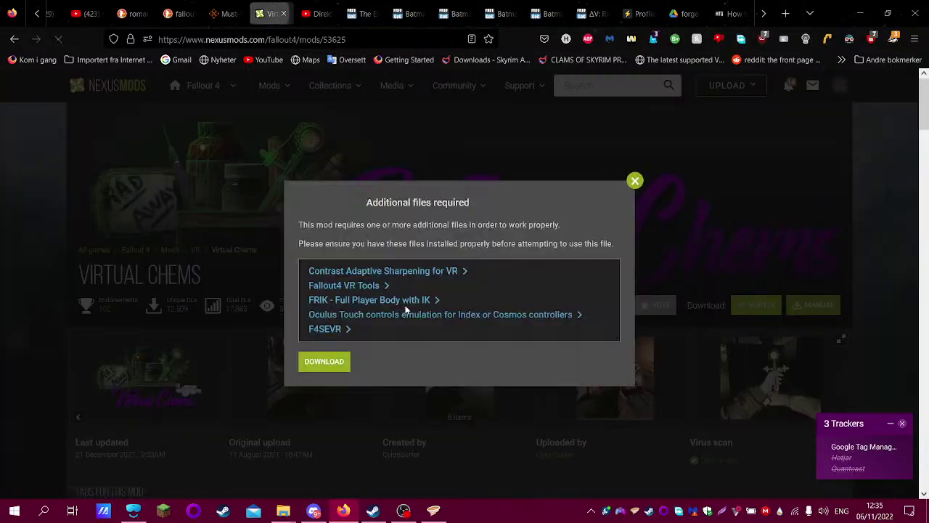
# - Open the required Contrast Adaptive Sharpening for VR, Fallout4 VR Tools, Oculus Touch controls emulation and F4SEVR links in separate new tabs
pyautogui.rightClick(361, 278)
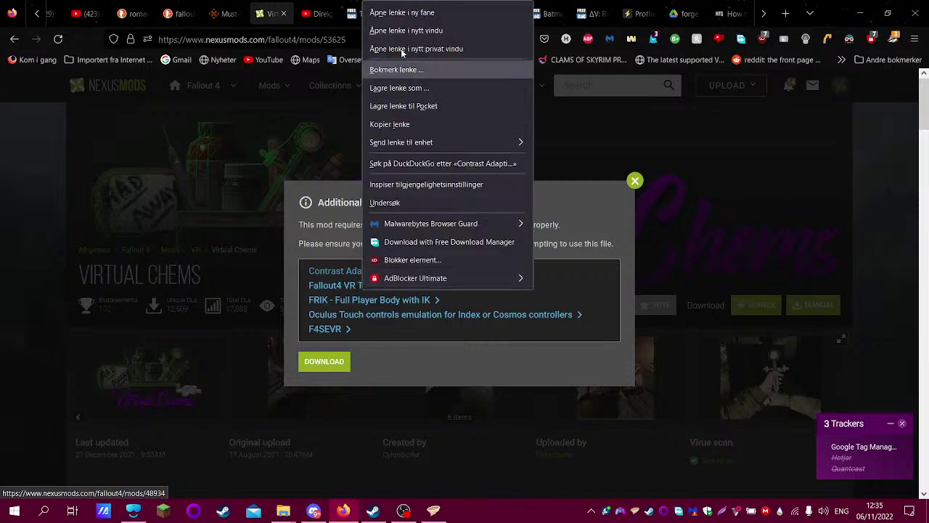
pyautogui.click(373, 10)
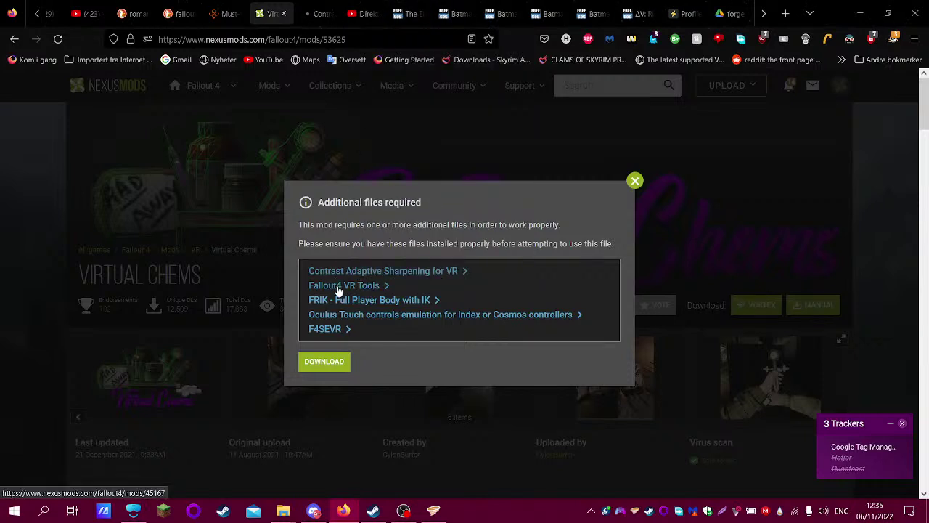
pyautogui.rightClick(338, 290)
pyautogui.click(373, 11)
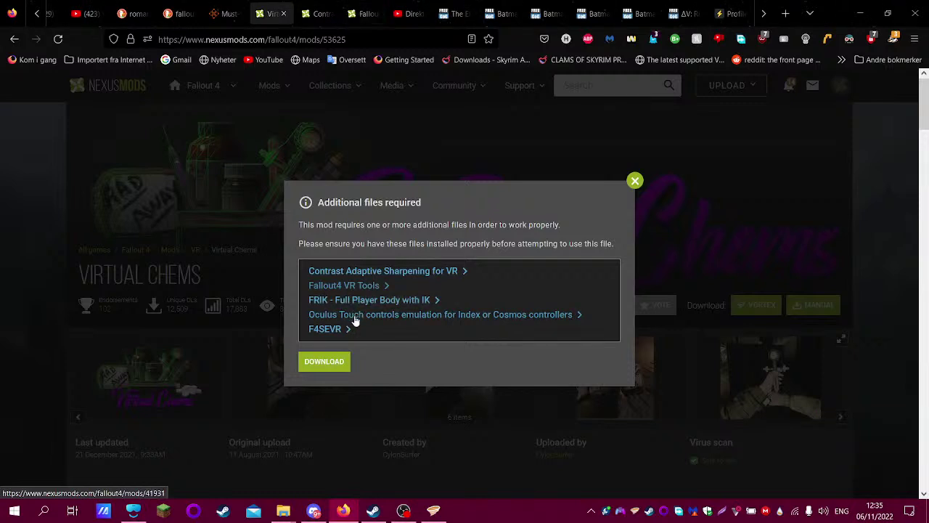
pyautogui.rightClick(355, 320)
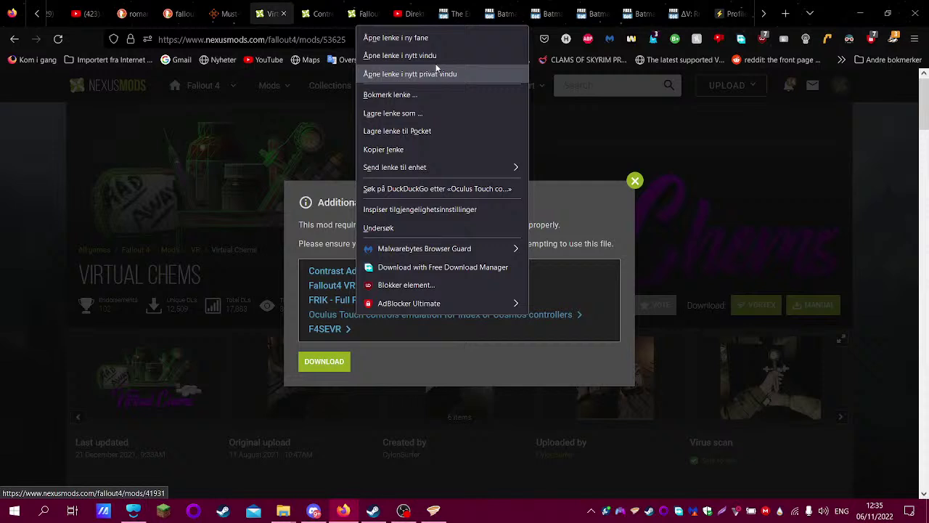
pyautogui.click(410, 34)
pyautogui.rightClick(326, 336)
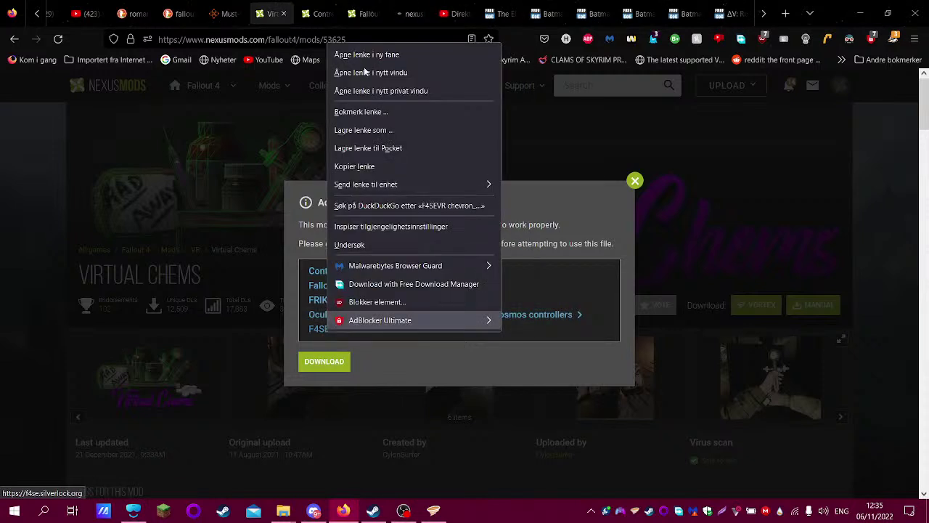
pyautogui.click(457, 52)
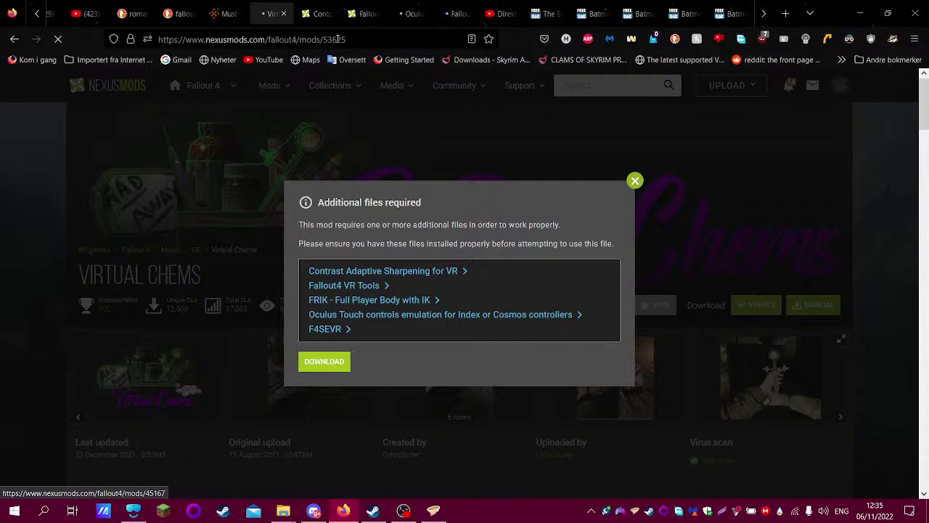
# - Examine the Contrast Adaptive Sharpening for VR page, checking its files and description for a download
pyautogui.hotkey('ctrl', 'Tab')
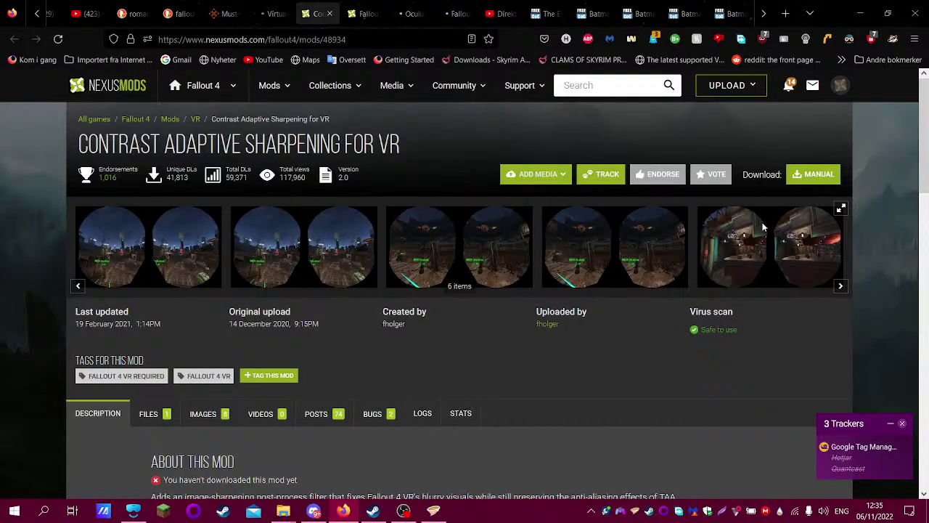
pyautogui.scroll(-2, 278, 278)
pyautogui.click(154, 318)
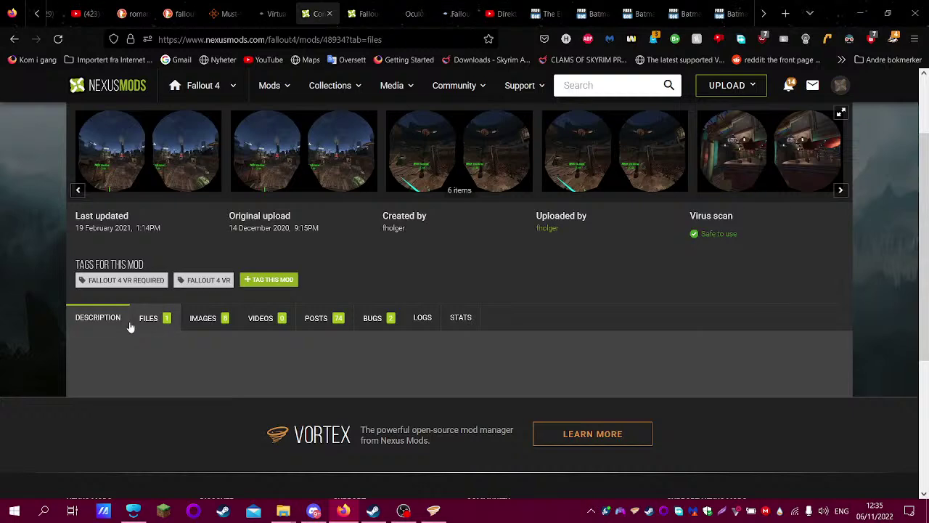
pyautogui.click(150, 320)
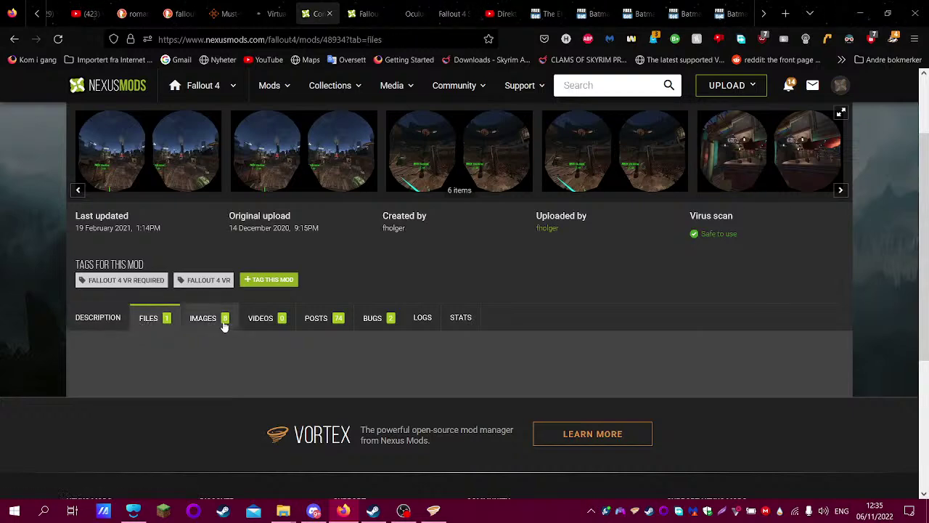
pyautogui.scroll(-2, 226, 325)
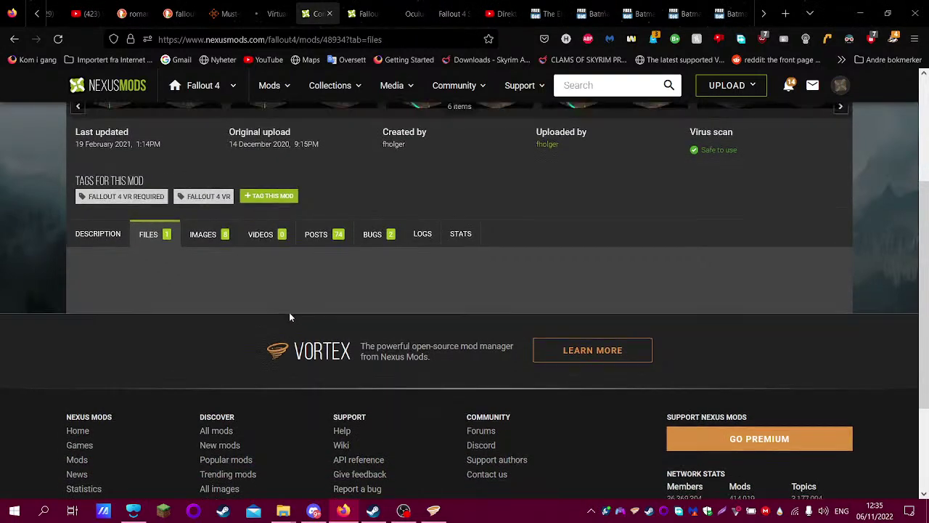
pyautogui.scroll(3, 289, 312)
pyautogui.scroll(-3, 438, 323)
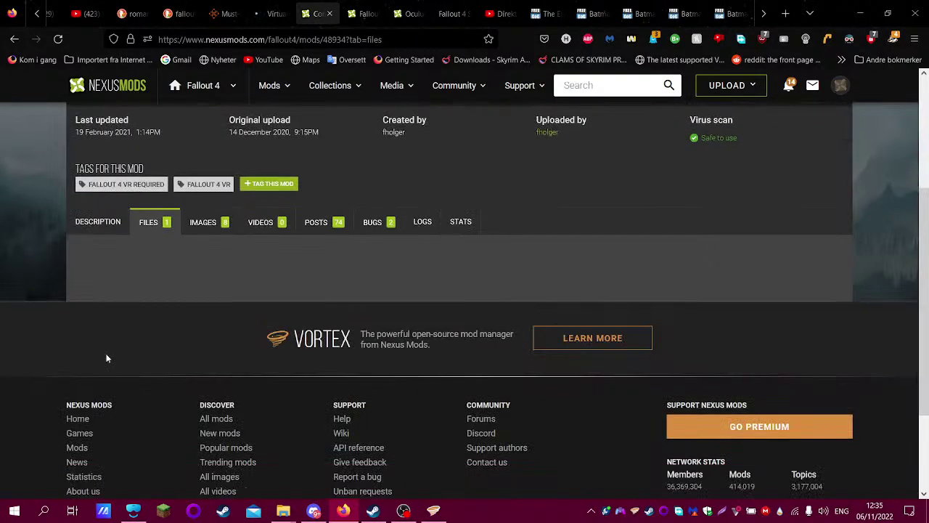
pyautogui.click(93, 223)
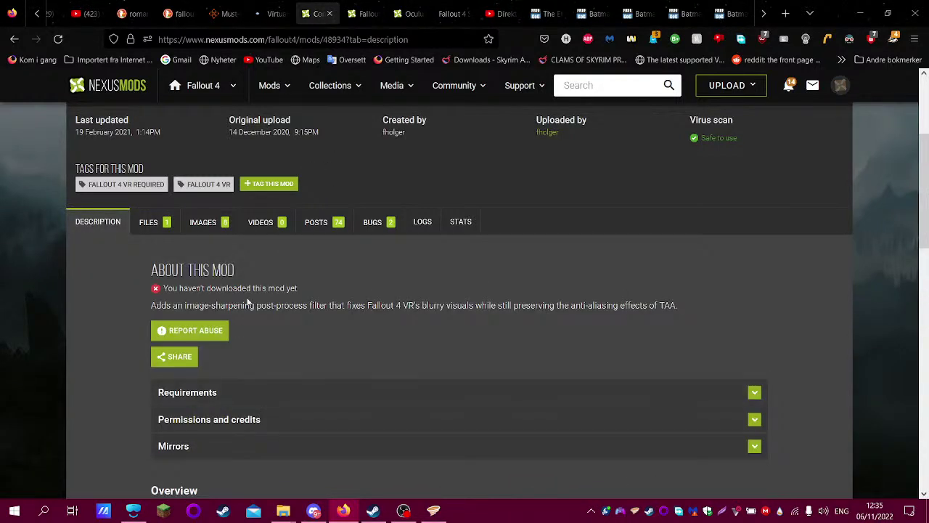
pyautogui.click(148, 225)
# - Start the slow Vortex download of Fallout4VRTools BETA v0.1 from the Fallout4 VR Tools page
pyautogui.click(360, 13)
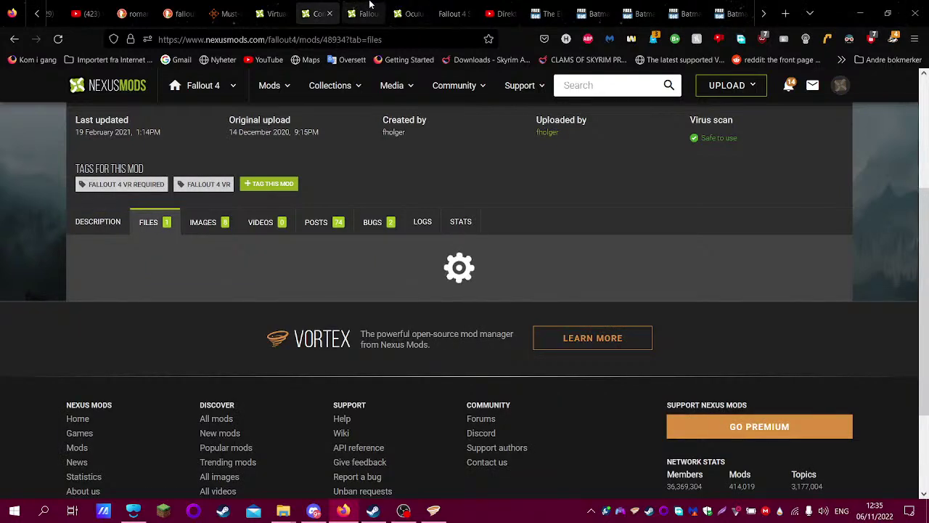
pyautogui.click(755, 306)
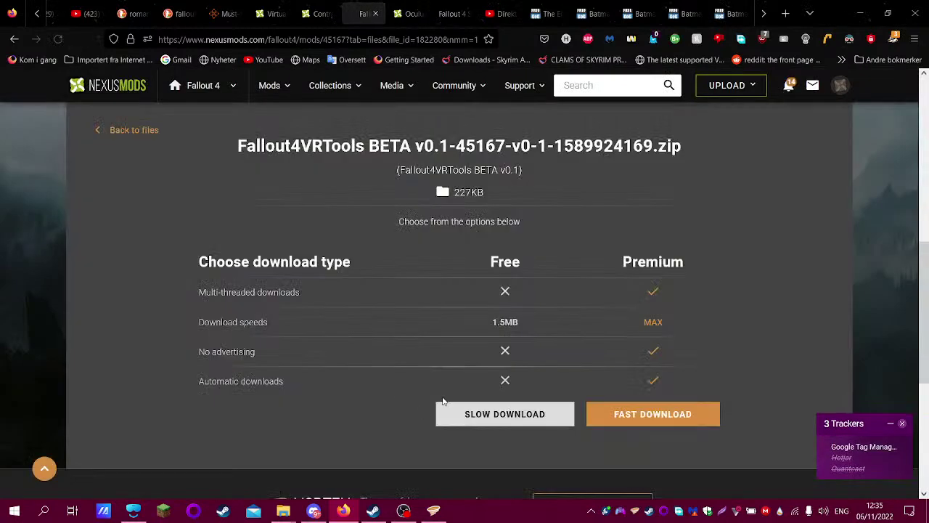
pyautogui.click(445, 413)
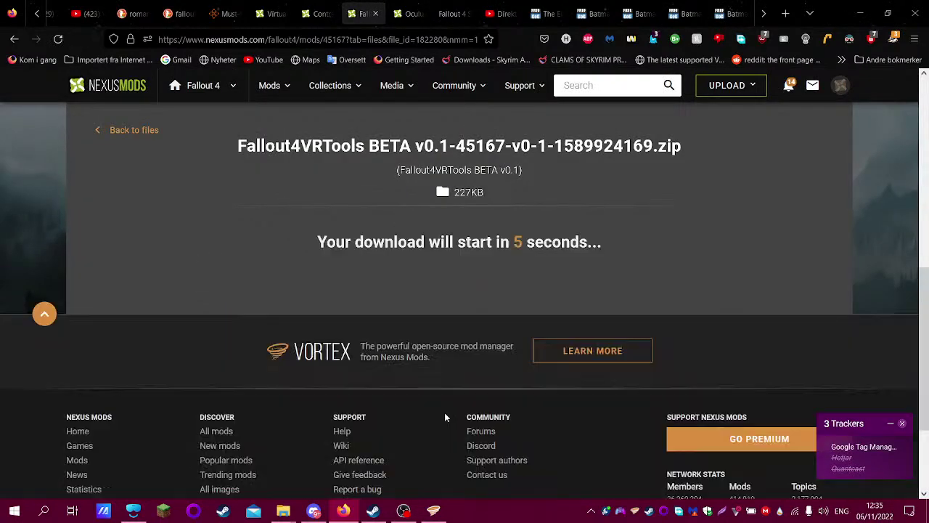
# - Check the Oculus Touch controls emulation mod's files for a download, close its page and return to the Fallout4 VR Tools page
pyautogui.click(412, 6)
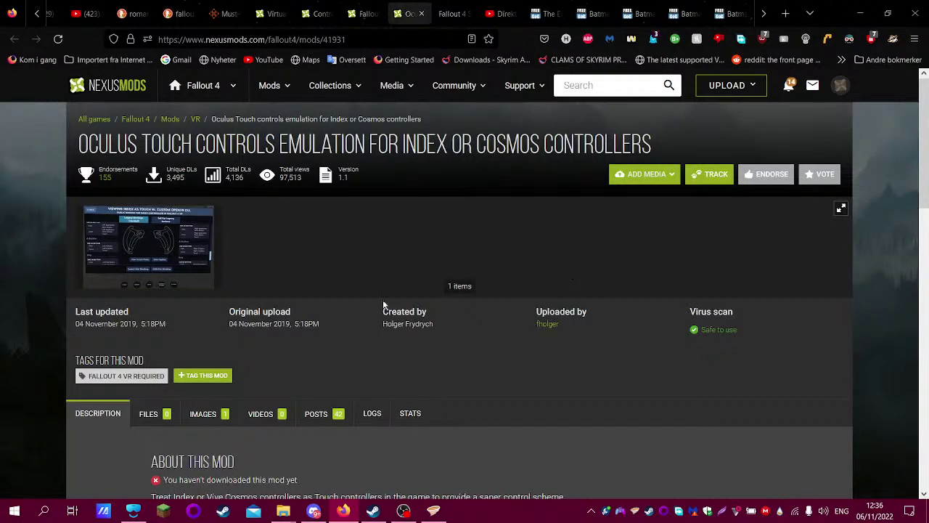
pyautogui.click(157, 413)
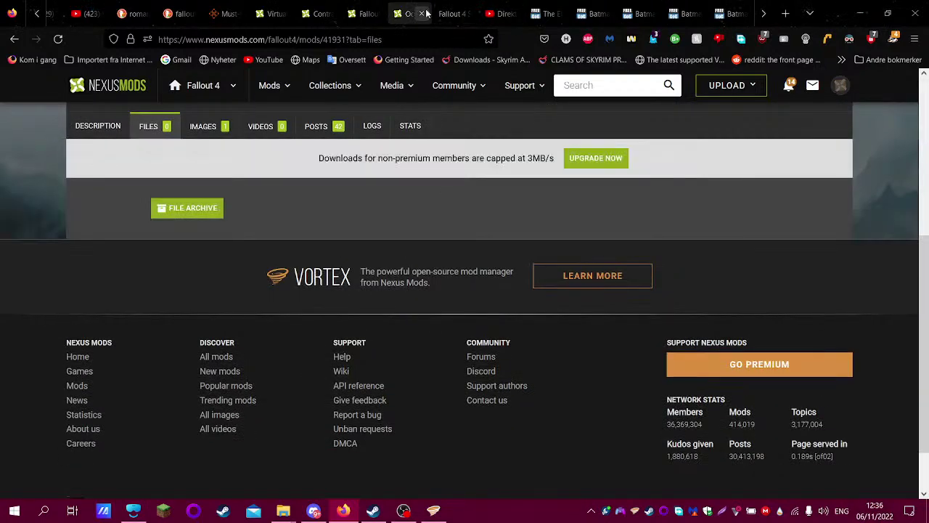
pyautogui.click(421, 13)
pyautogui.click(367, 13)
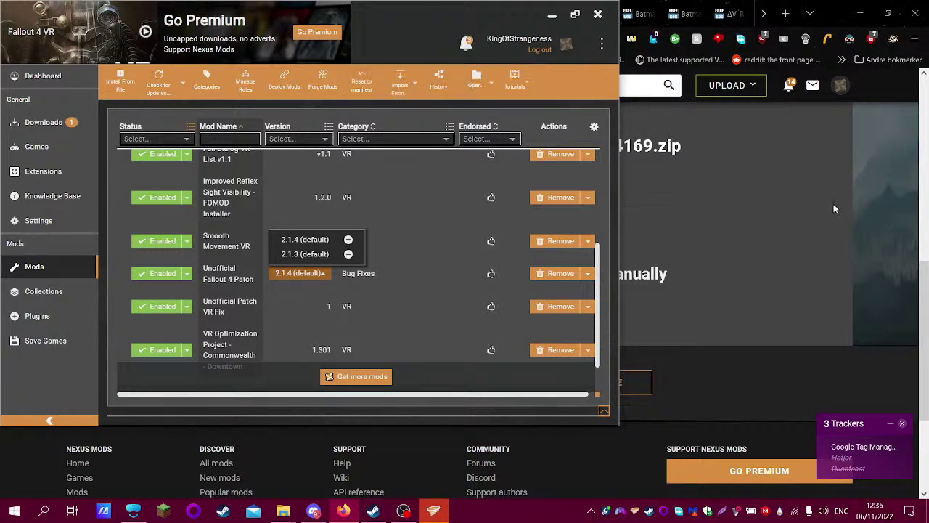
# - Review the details of the Missing Masters notification in Vortex
pyautogui.click(467, 42)
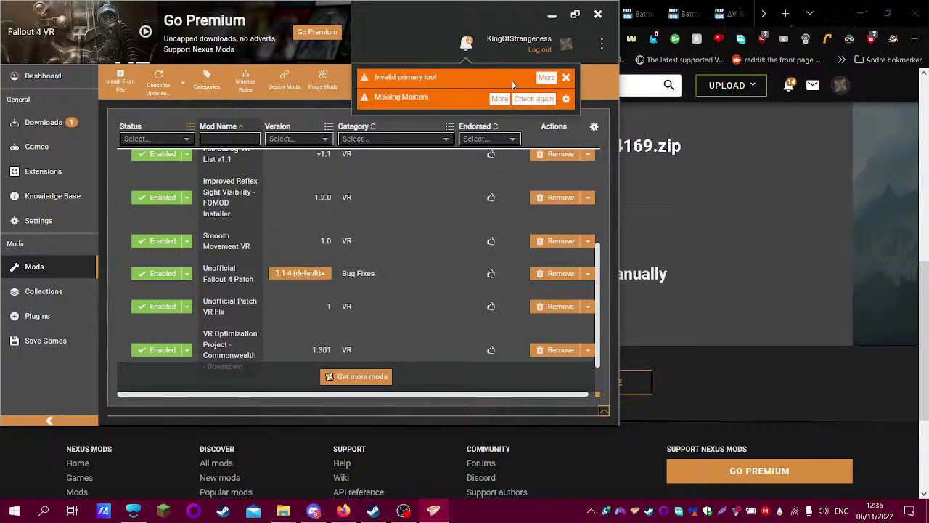
pyautogui.click(498, 99)
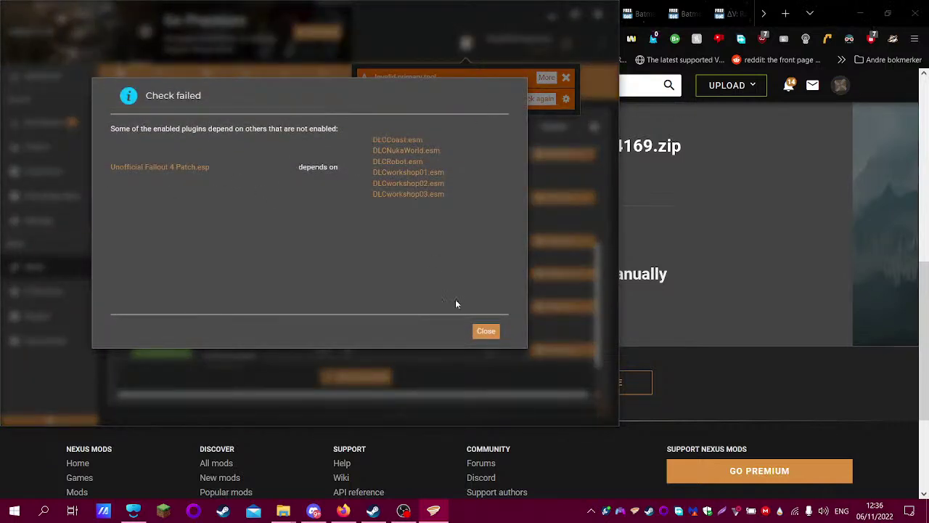
pyautogui.click(487, 330)
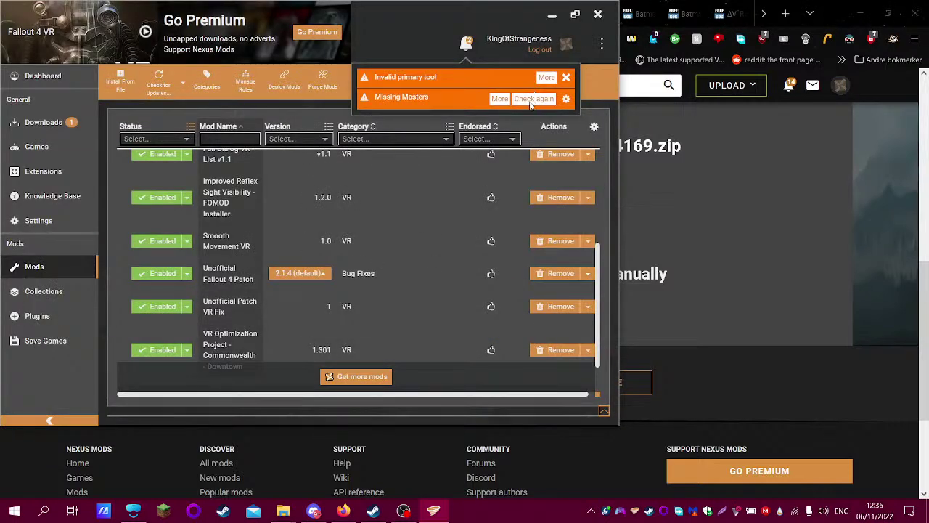
# - Switch the Unofficial Fallout 4 Patch to version 2.1.3 and reinstall it, replacing the existing mod
pyautogui.click(299, 273)
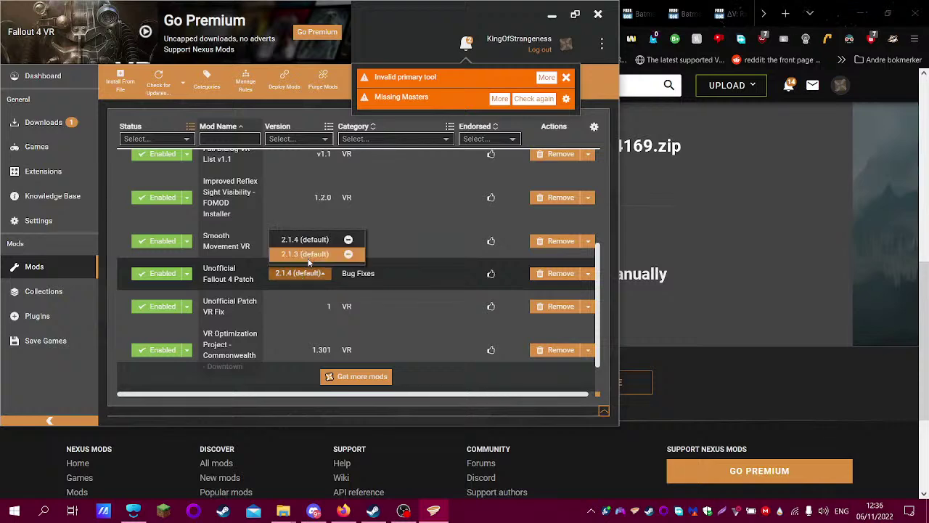
pyautogui.click(309, 255)
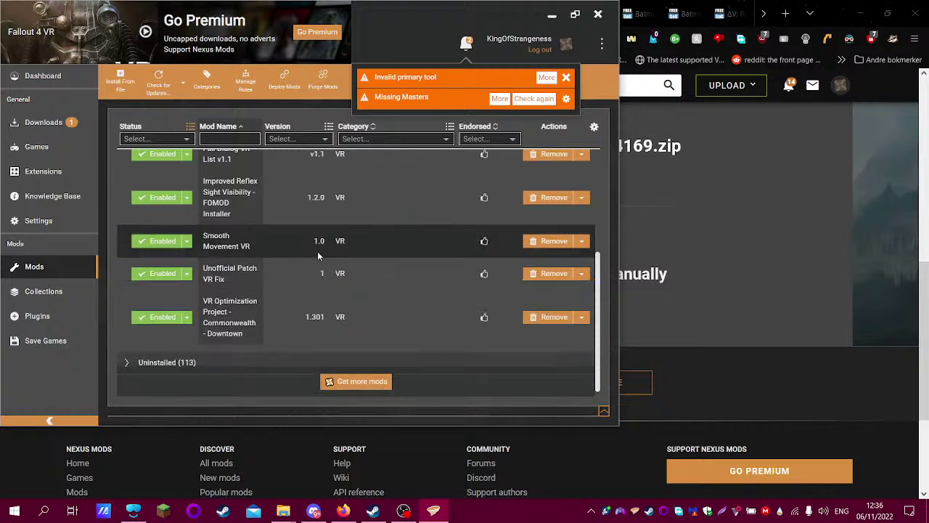
pyautogui.click(541, 98)
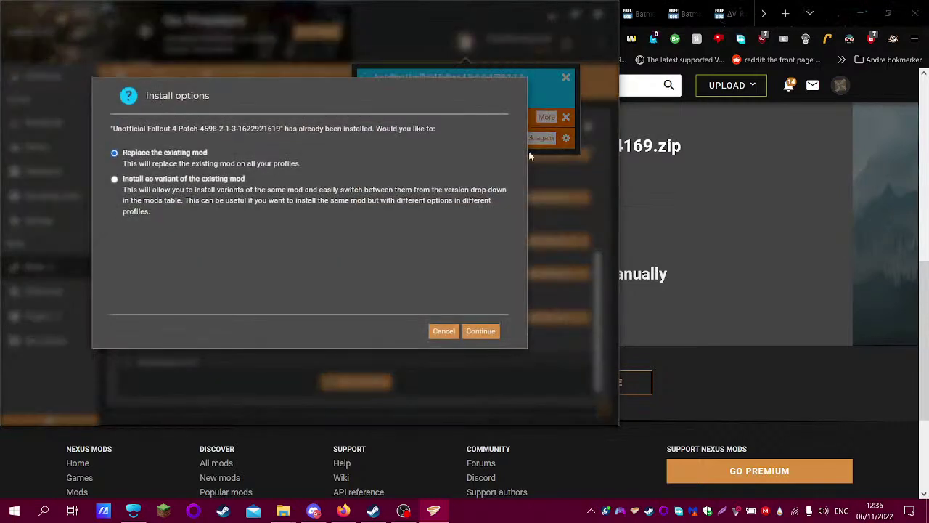
pyautogui.click(488, 332)
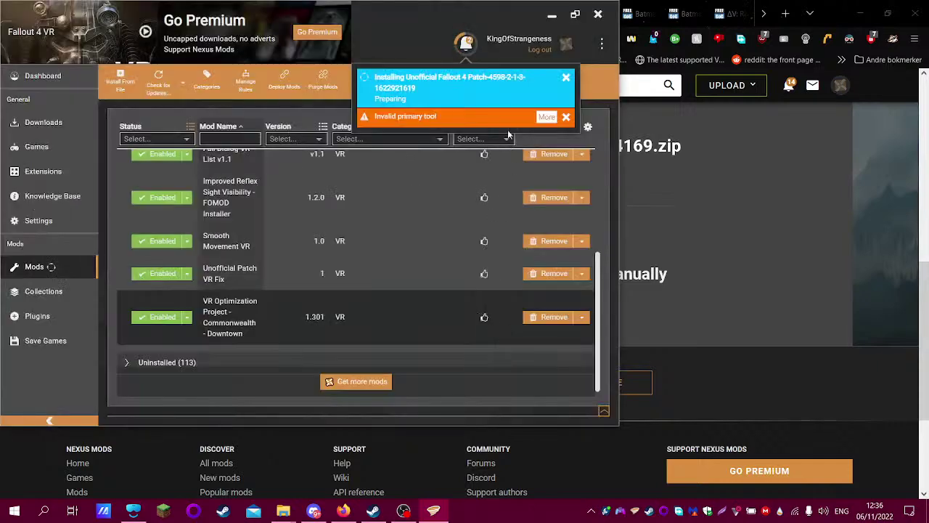
# - Review the details of the Invalid primary tool notification and return to Firefox
pyautogui.click(546, 117)
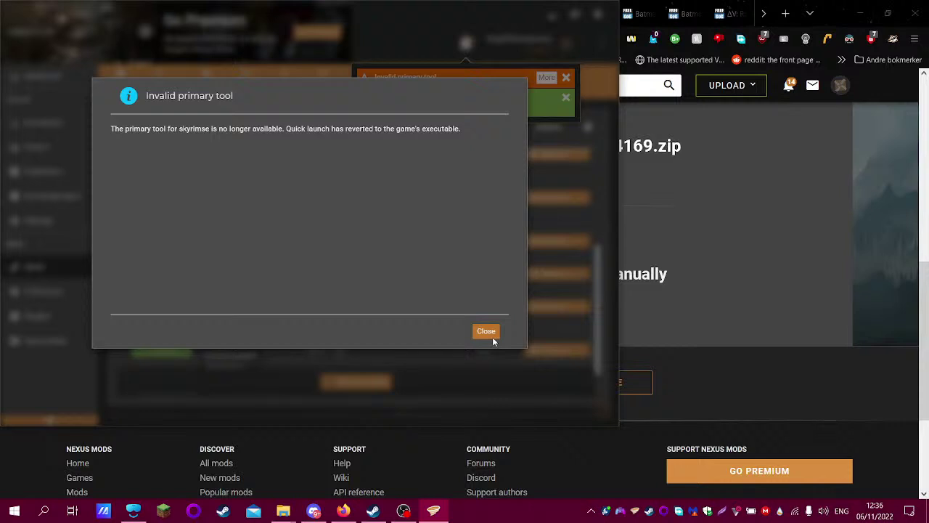
pyautogui.click(485, 332)
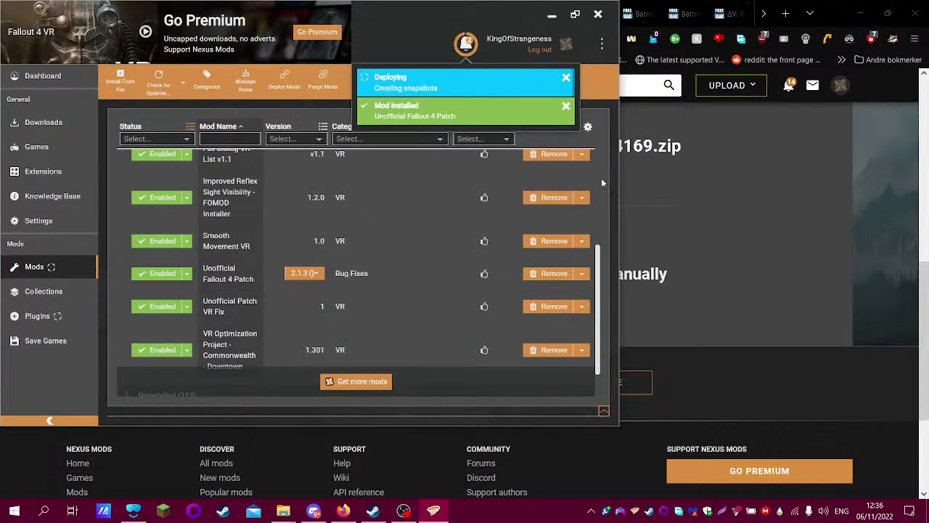
pyautogui.click(805, 282)
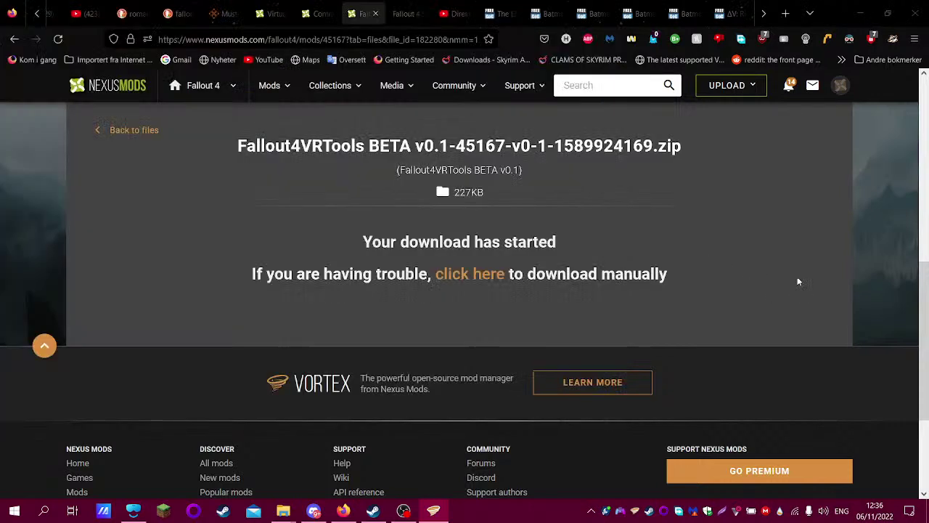
# - Close the Fallout4 VR Tools and Virtual Chems download pages, keeping the Contrast Adaptive Sharpening page open
pyautogui.click(375, 14)
pyautogui.click(317, 14)
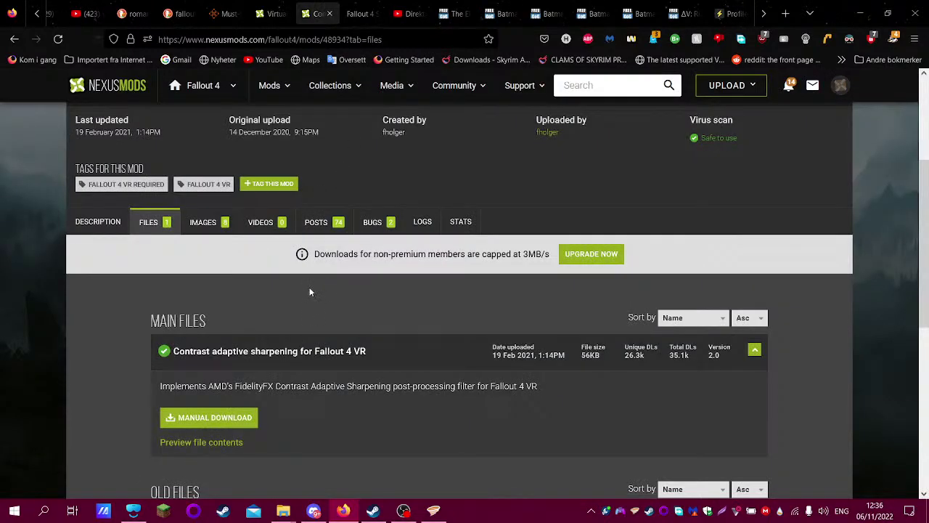
pyautogui.scroll(5, 310, 292)
pyautogui.click(271, 14)
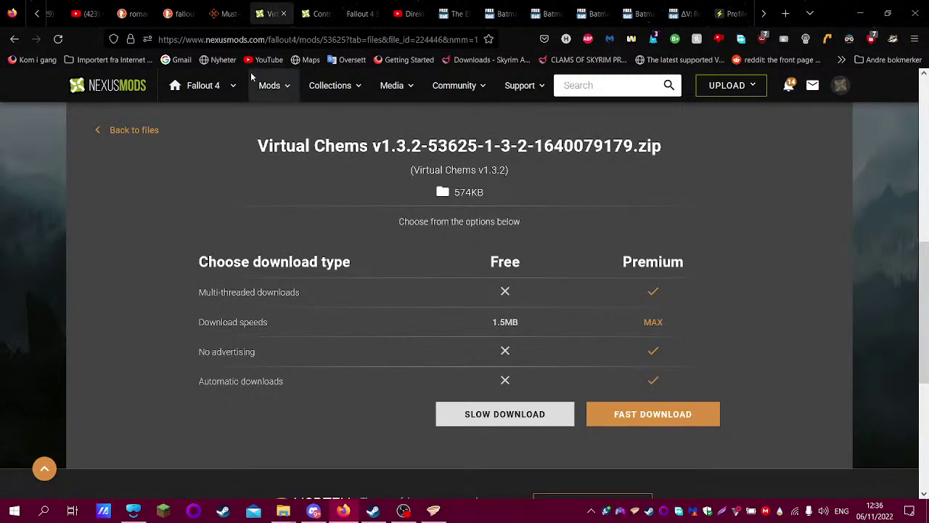
pyautogui.click(283, 13)
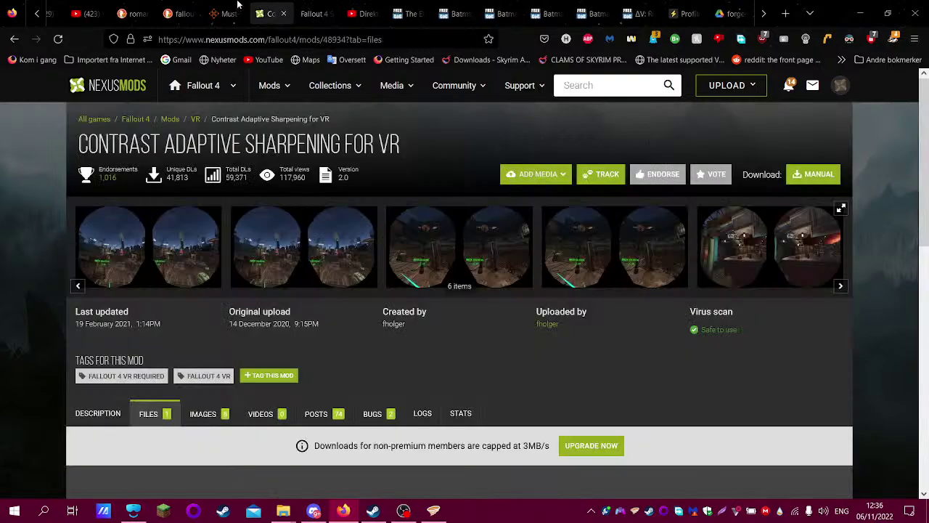
# - Return to TheGamer's mod list and copy the mod title "Virtual Holsters" from entry 4/11
pyautogui.click(237, 6)
pyautogui.scroll(-6, 383, 256)
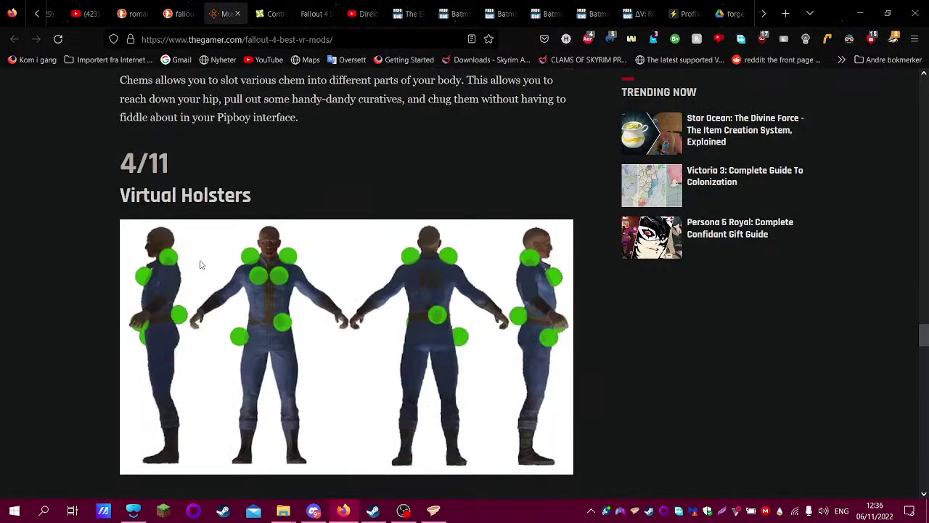
pyautogui.tripleClick(190, 188)
pyautogui.rightClick(190, 188)
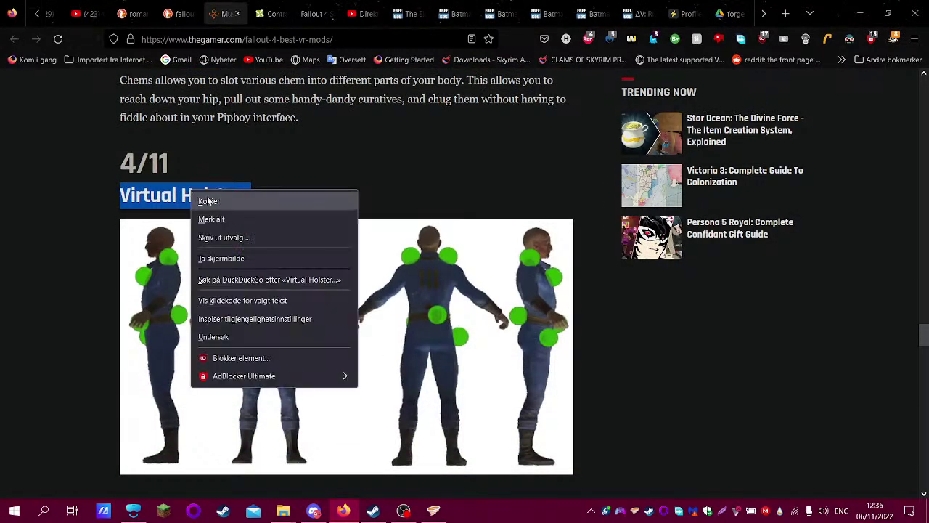
pyautogui.click(211, 194)
# - Search the Fallout 4 mods on Nexus Mods for "Virtual Holsters" and request the mod's Vortex download
pyautogui.click(272, 14)
pyautogui.click(611, 85)
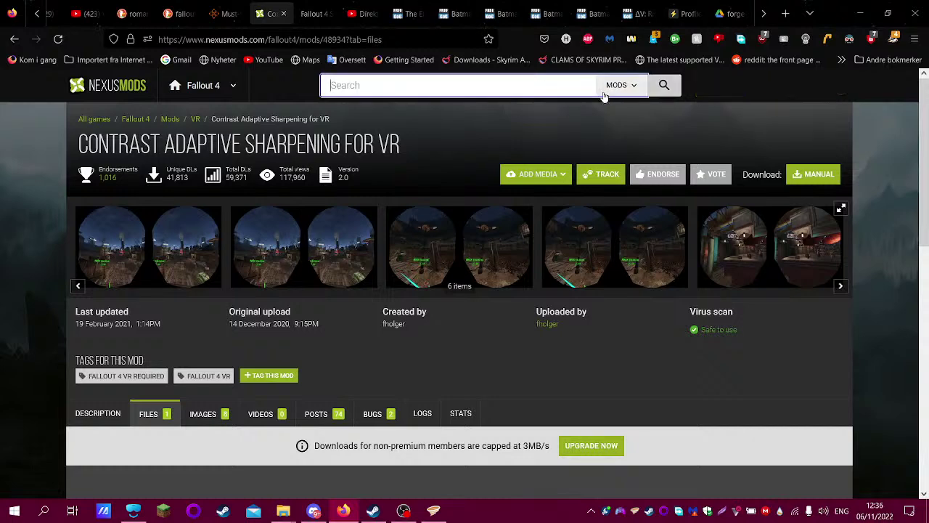
pyautogui.hotkey('ctrl', 'v')
pyautogui.press('Return')
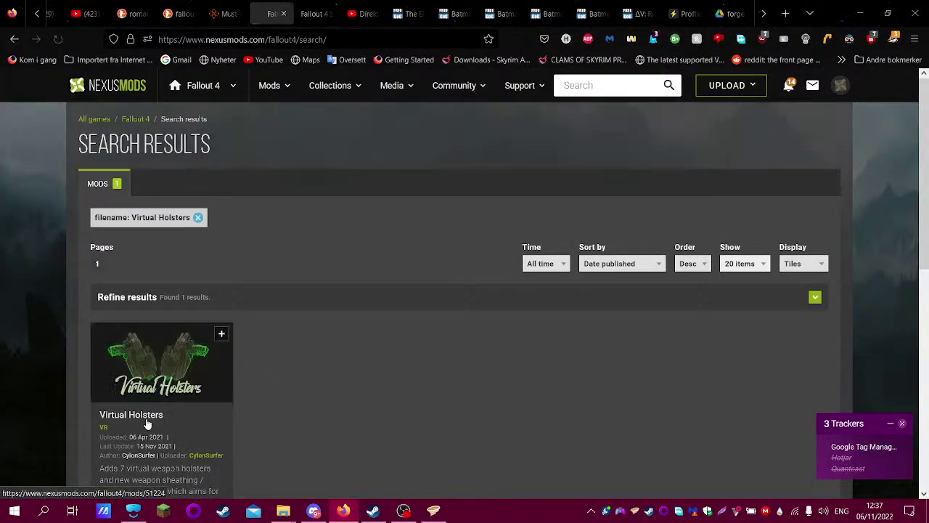
pyautogui.click(144, 436)
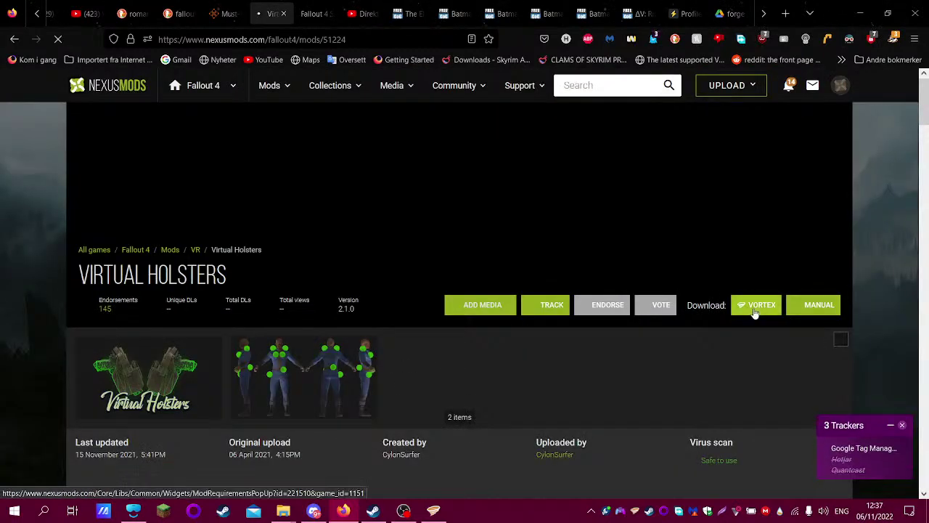
pyautogui.click(755, 307)
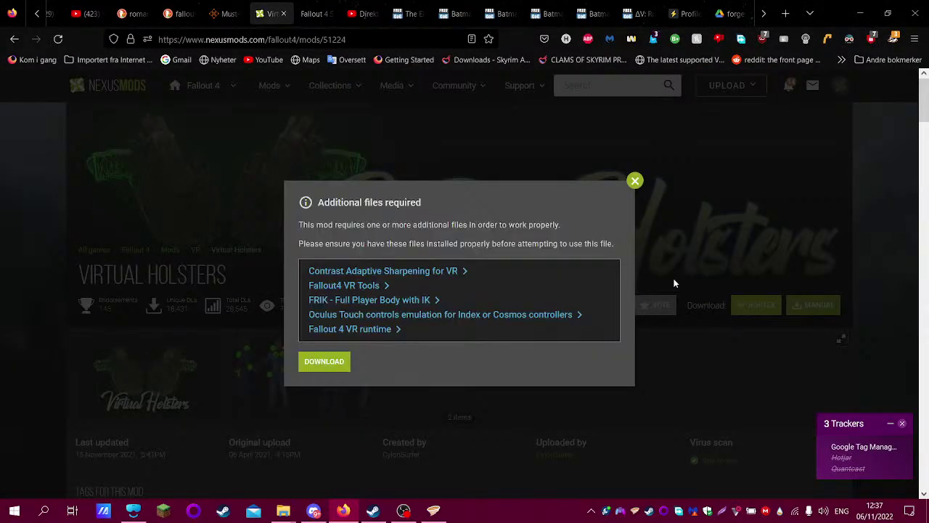
# - Open the required Contrast Adaptive Sharpening for VR, Oculus Touch controls emulation and Fallout 4 VR runtime links in separate new tabs
pyautogui.rightClick(373, 271)
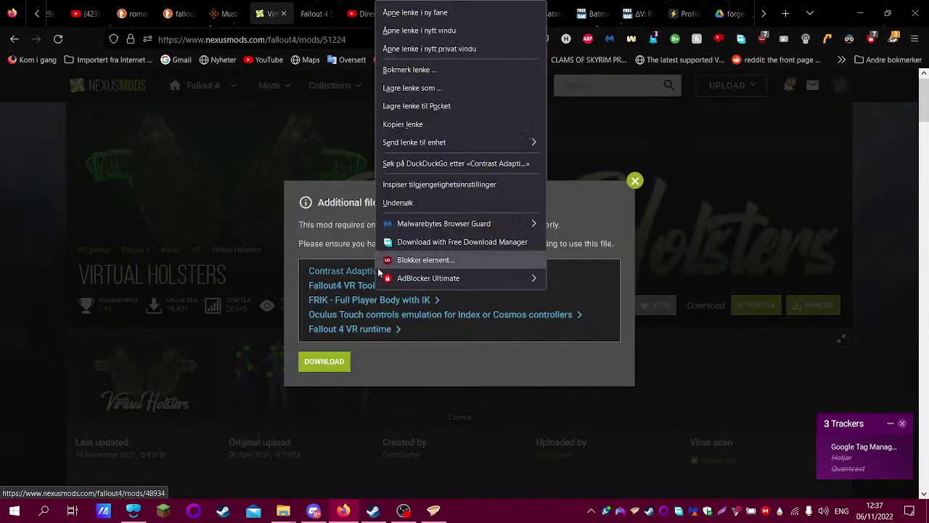
pyautogui.click(453, 11)
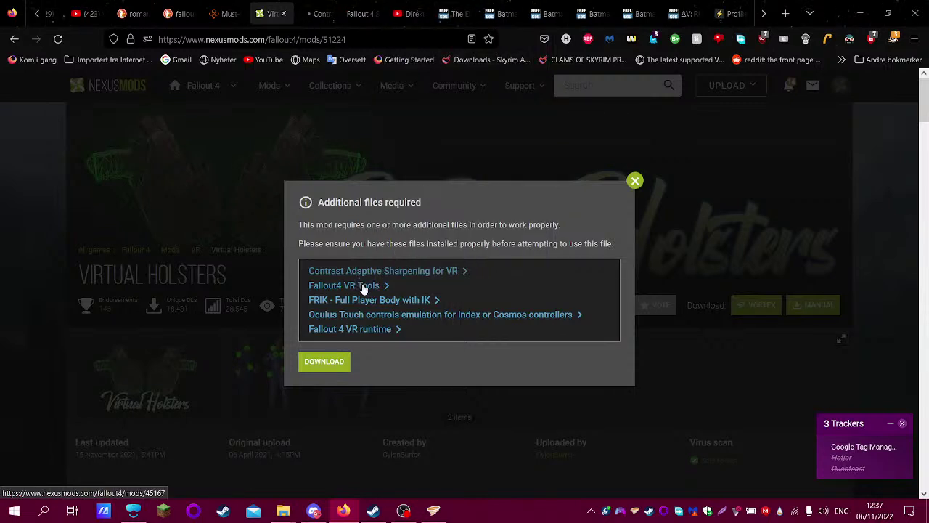
pyautogui.rightClick(390, 320)
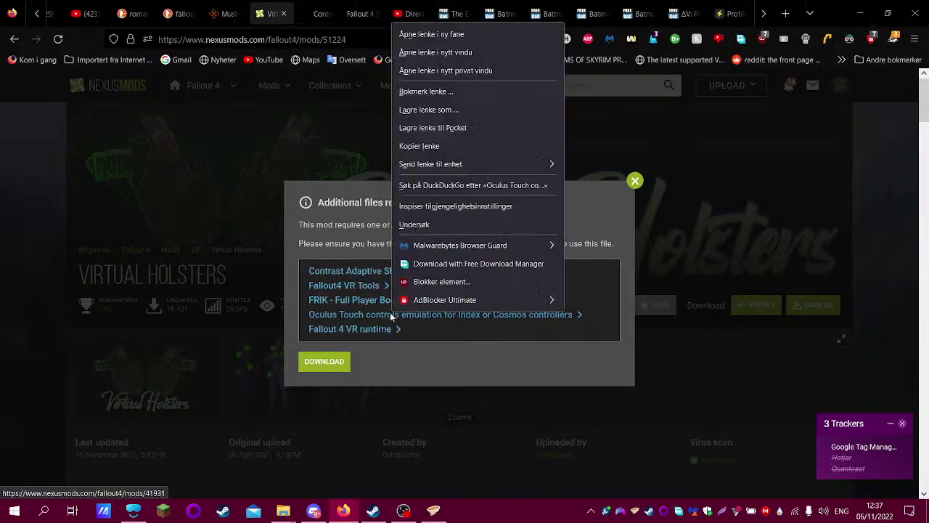
pyautogui.click(479, 35)
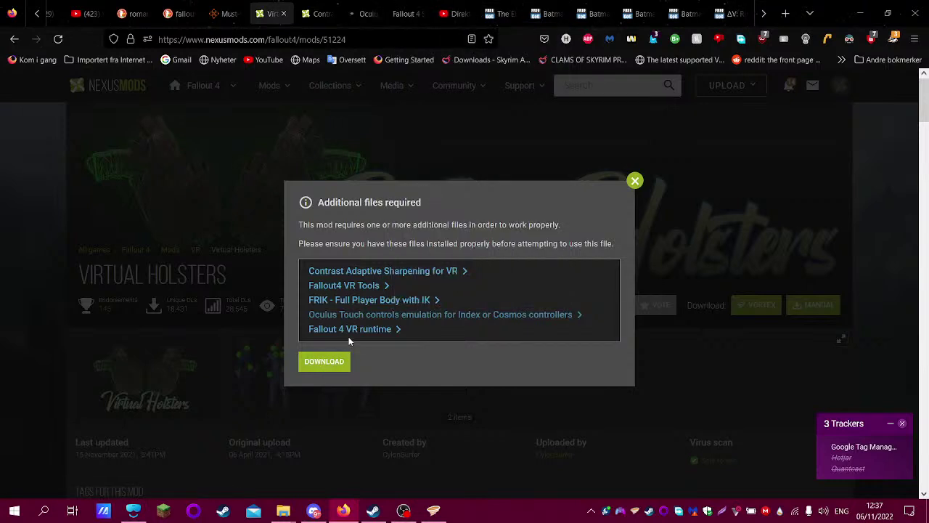
pyautogui.rightClick(376, 331)
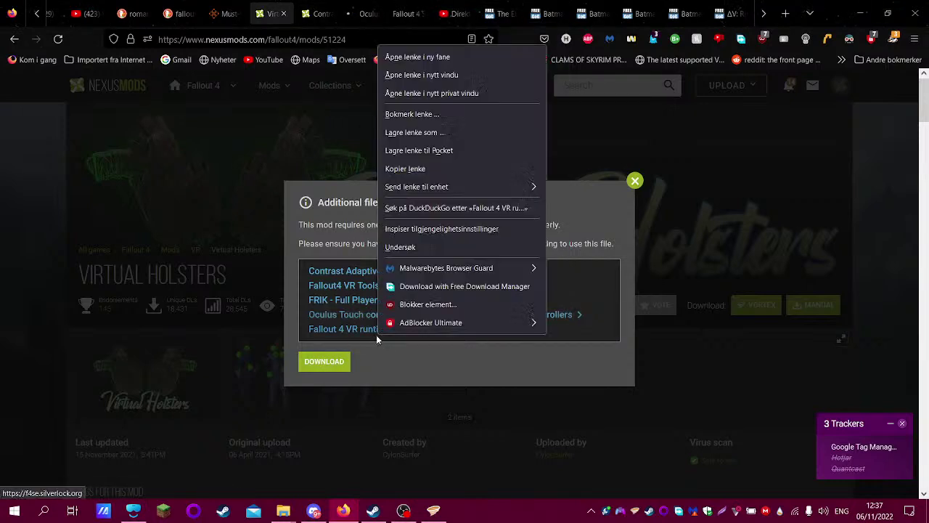
pyautogui.click(451, 57)
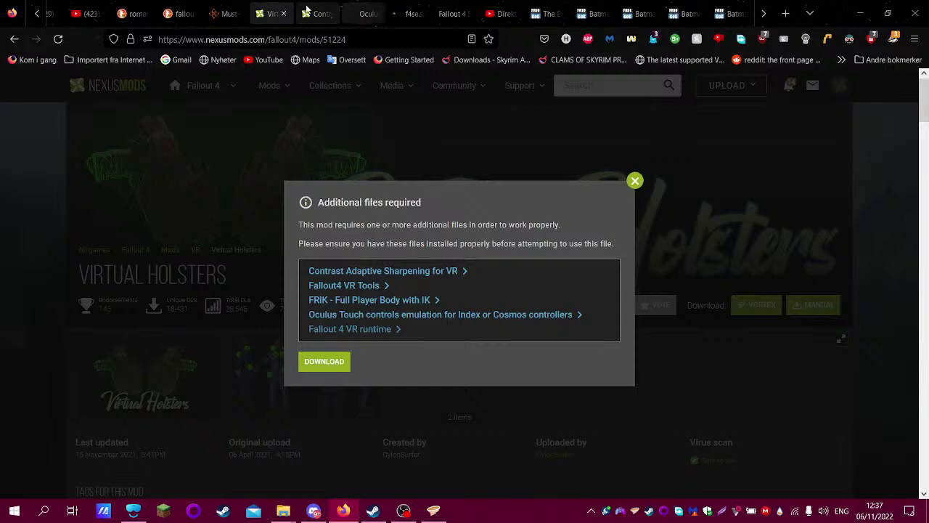
# - Read the overview and installation instructions on the Contrast Adaptive Sharpening for VR page
pyautogui.hotkey('ctrl', 'Tab')
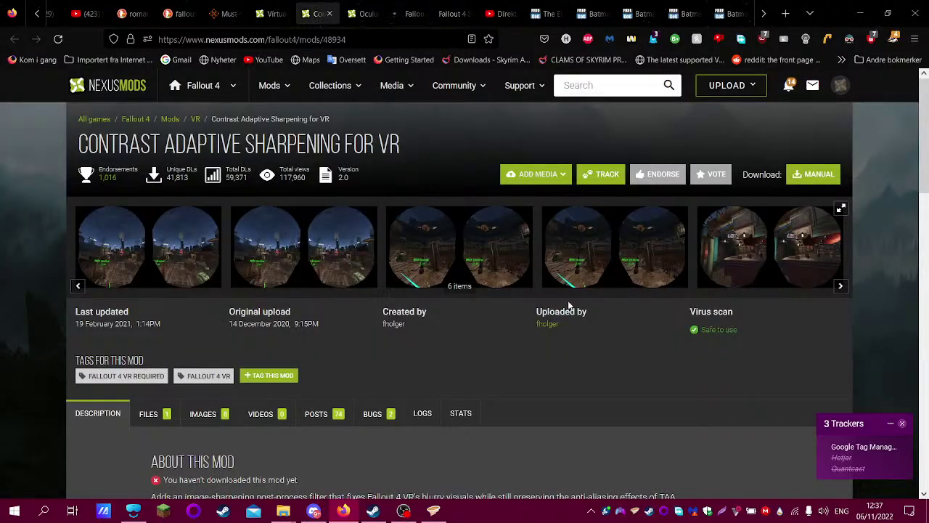
pyautogui.scroll(-3, 624, 283)
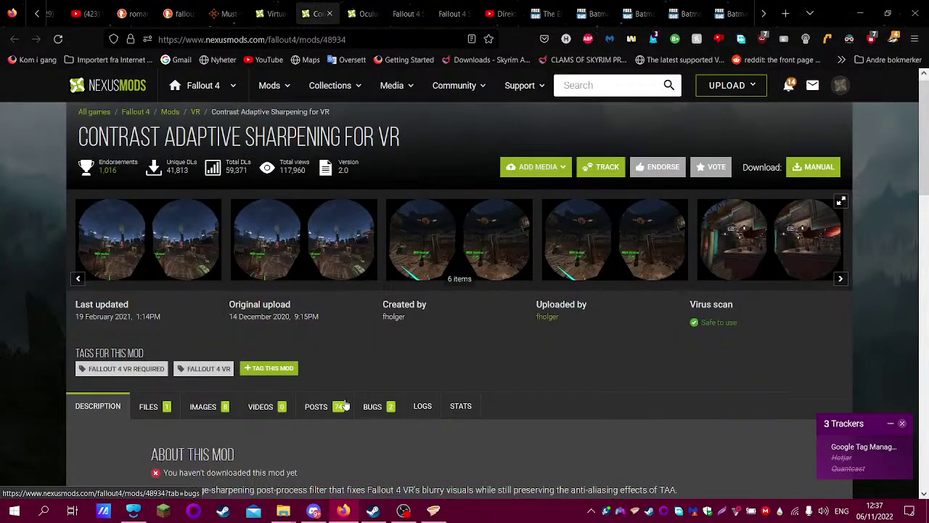
pyautogui.scroll(-2, 506, 334)
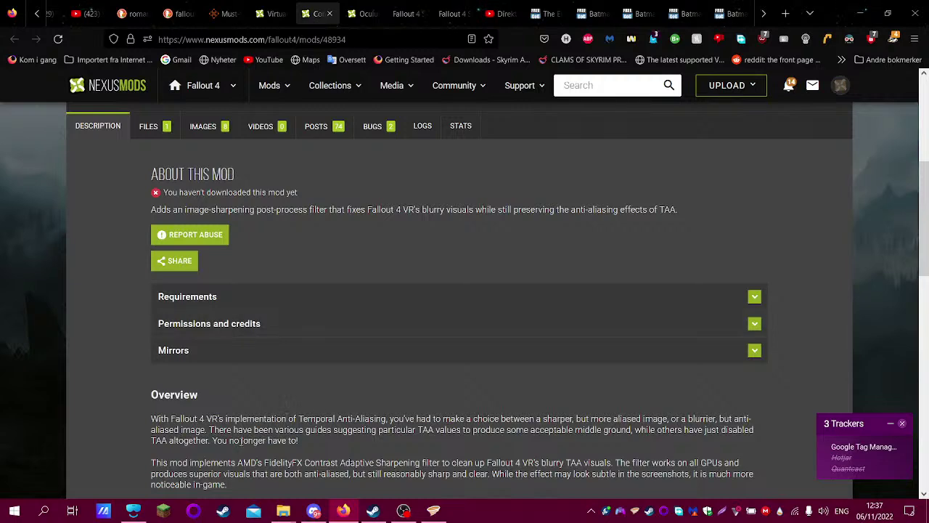
pyautogui.scroll(-2, 283, 410)
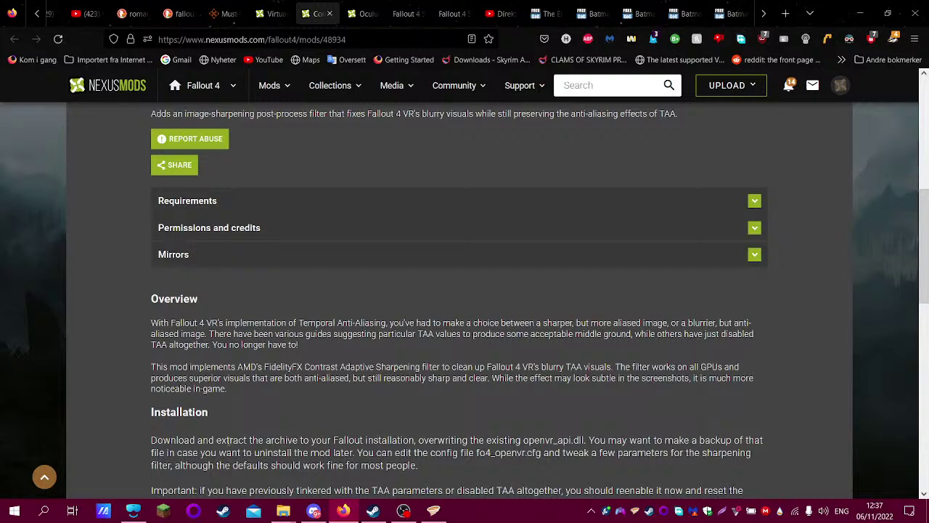
# - Request the slow manual download of the version 2.0 main file of Contrast adaptive sharpening for Fallout 4 VR
pyautogui.scroll(6, 218, 149)
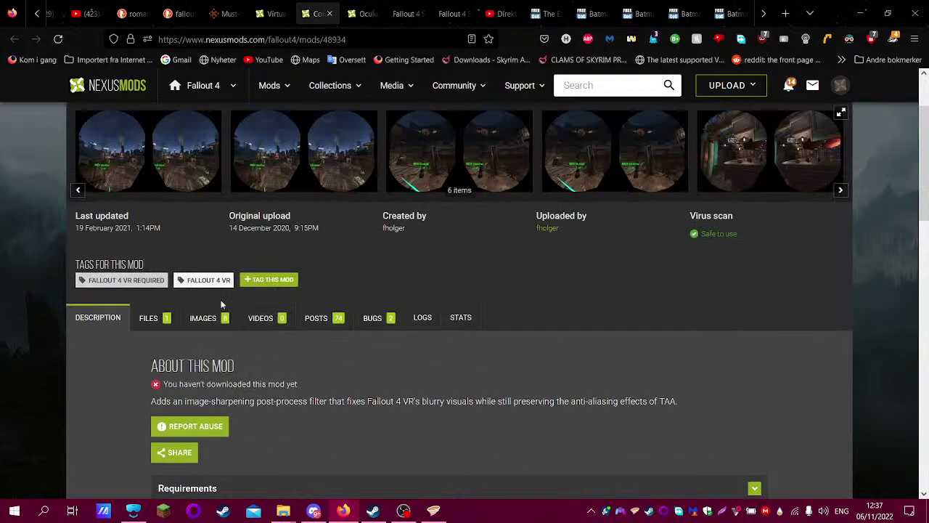
pyautogui.click(149, 315)
pyautogui.scroll(-2, 373, 357)
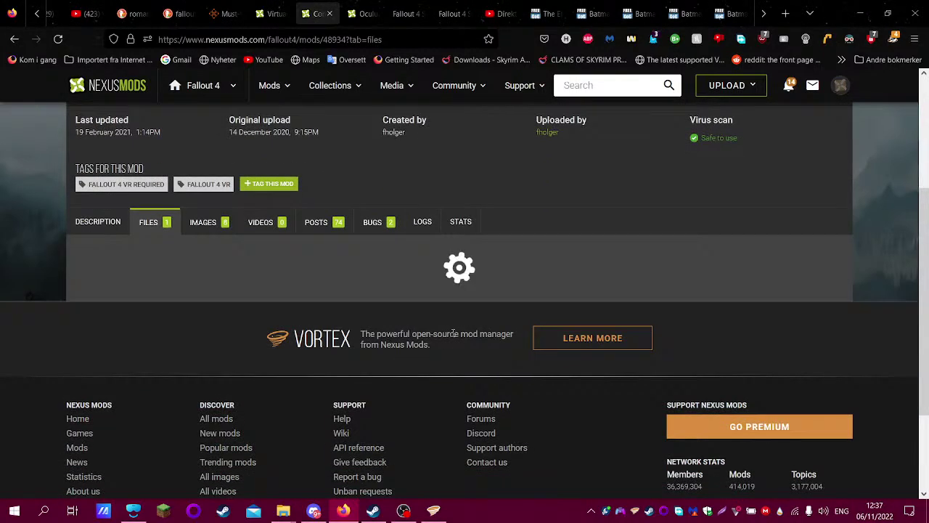
pyautogui.scroll(-3, 545, 325)
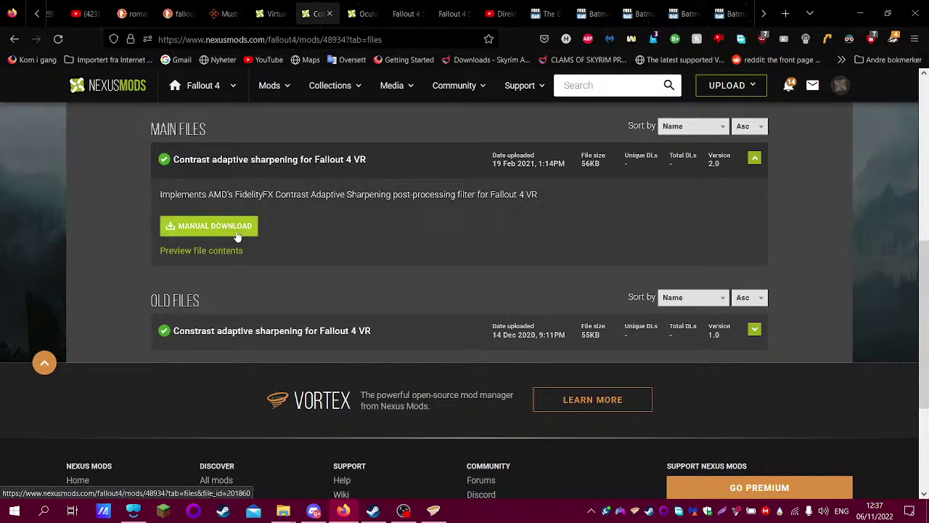
pyautogui.click(239, 249)
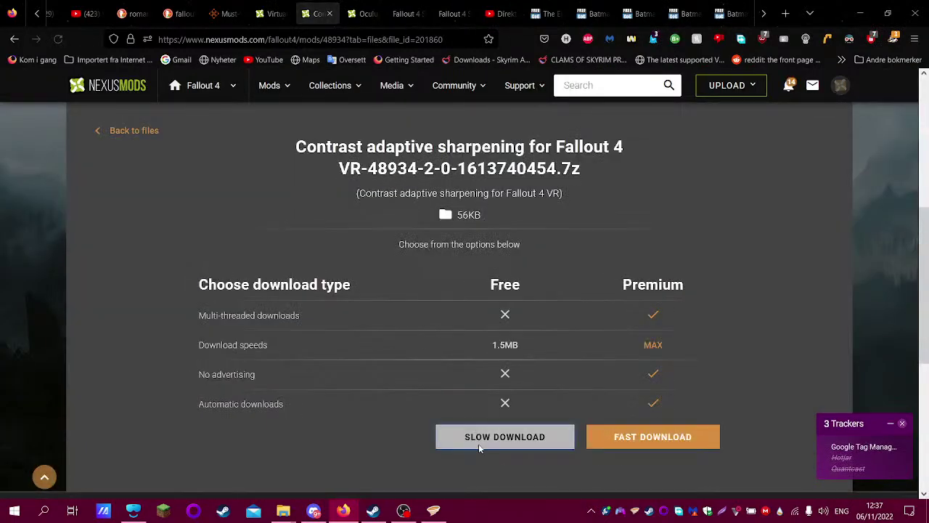
pyautogui.click(478, 446)
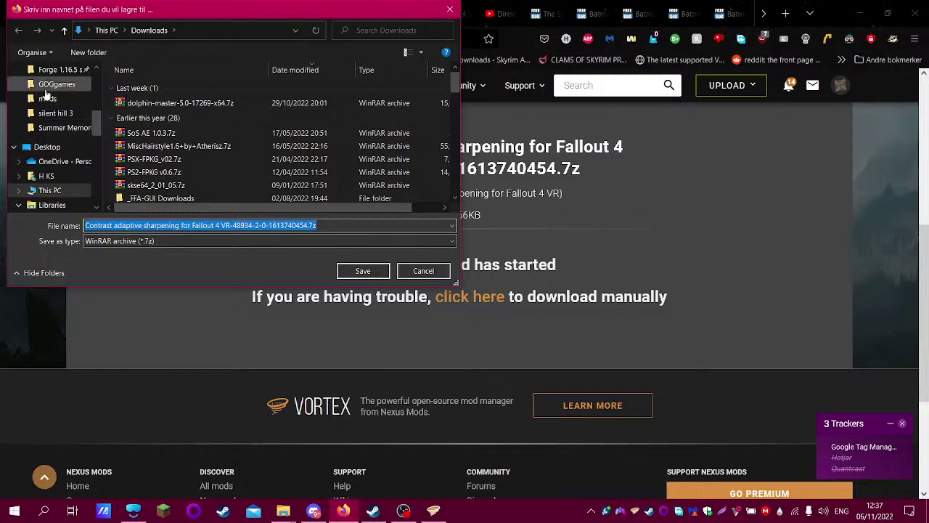
# - Browse to the steamapps folder in SteamLibrary on LaCie (E:) as the save location for the archive
pyautogui.scroll(1, 64, 120)
pyautogui.scroll(1, 63, 108)
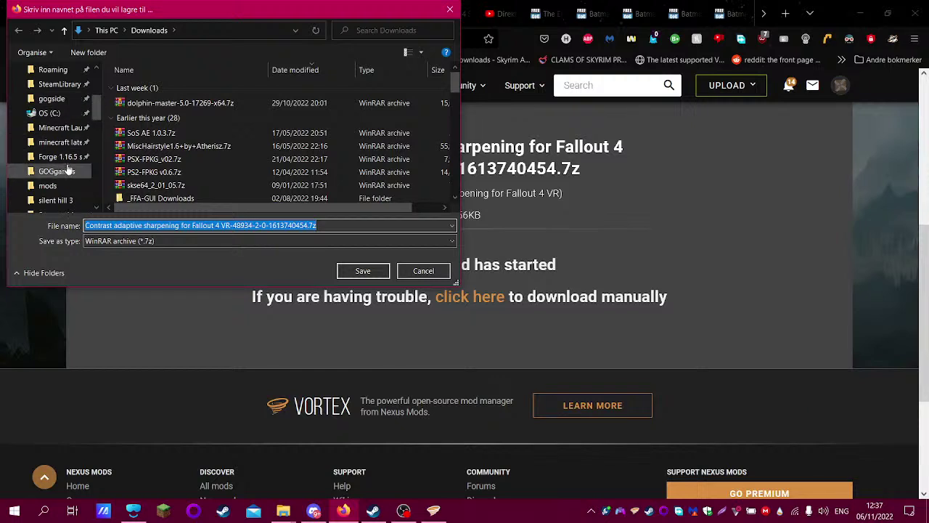
pyautogui.click(46, 85)
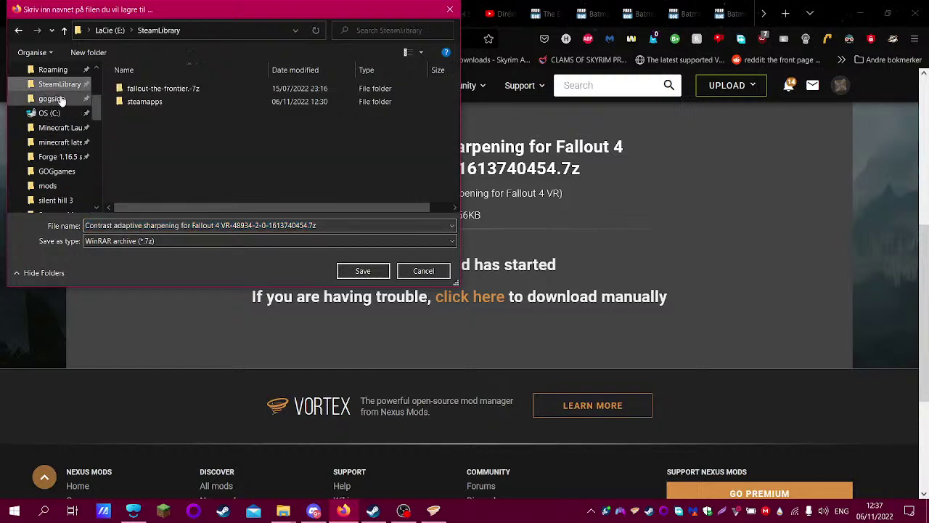
pyautogui.click(135, 105)
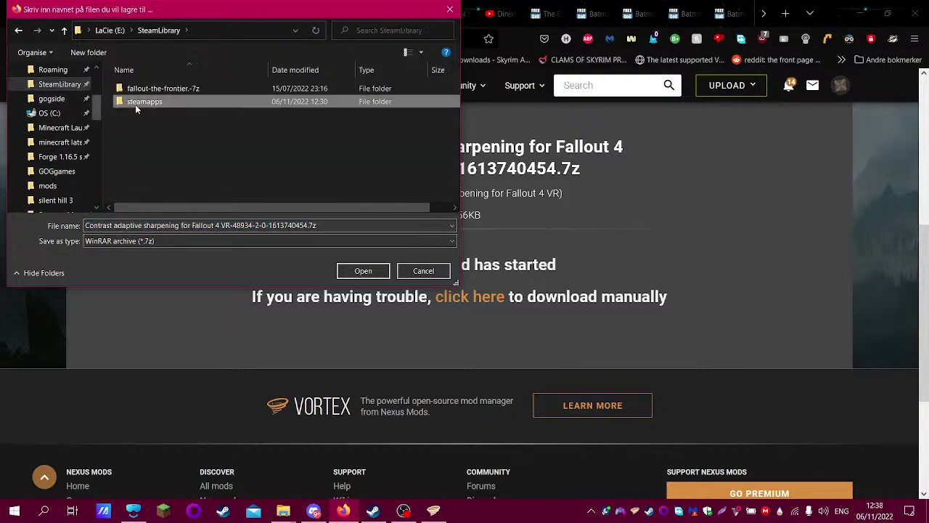
pyautogui.doubleClick(186, 101)
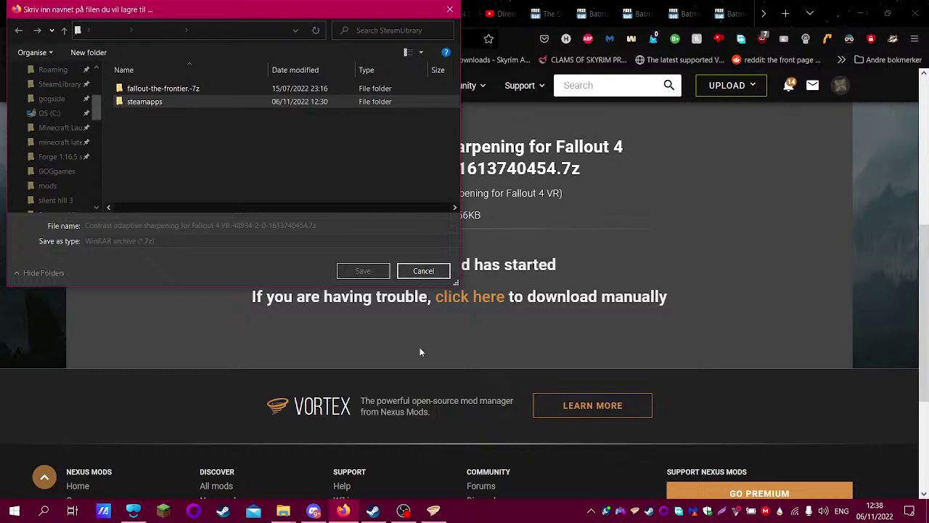
# - Switch to Vortex, check the details of the Missing Masters notification, and return to the browser's save dialog
pyautogui.click(433, 510)
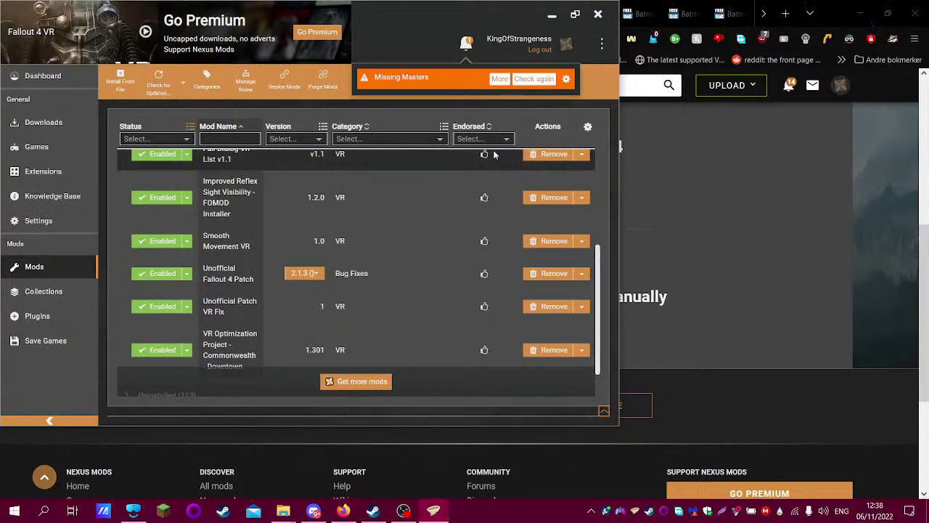
pyautogui.click(499, 80)
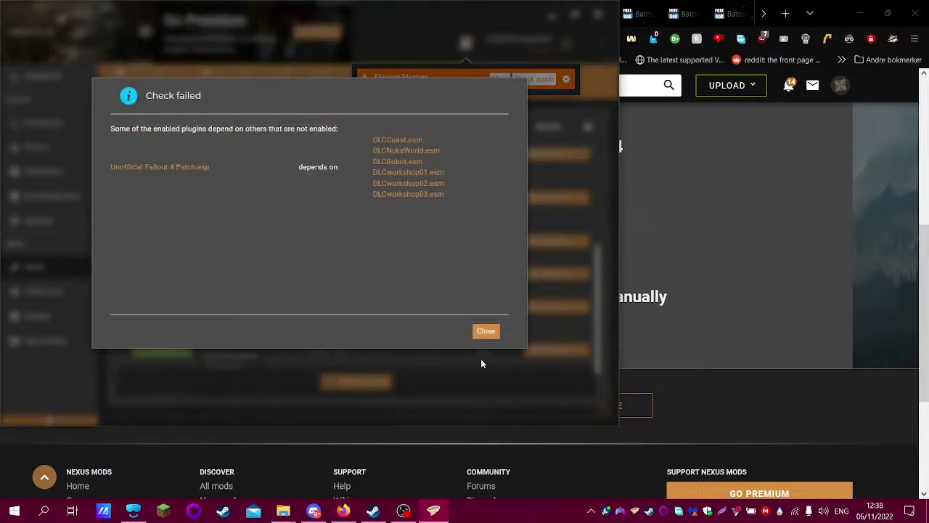
pyautogui.click(487, 332)
pyautogui.click(564, 79)
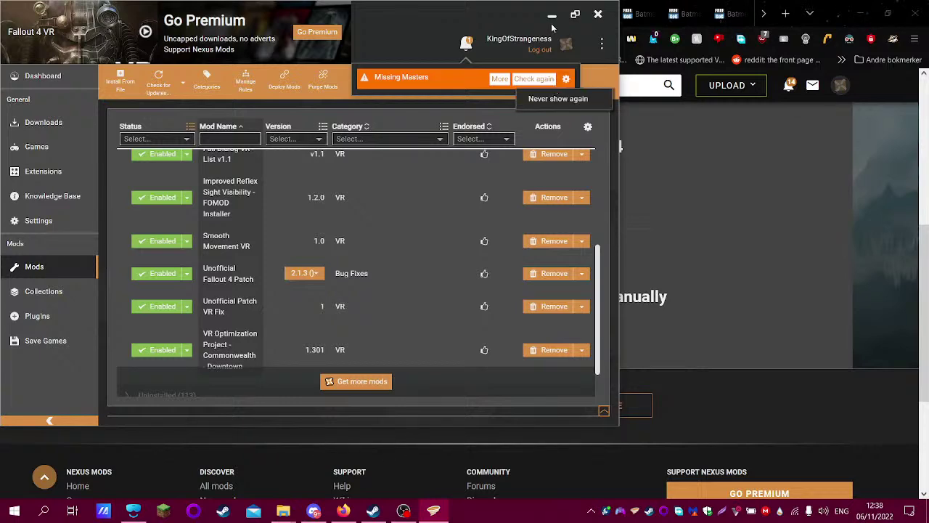
pyautogui.click(686, 154)
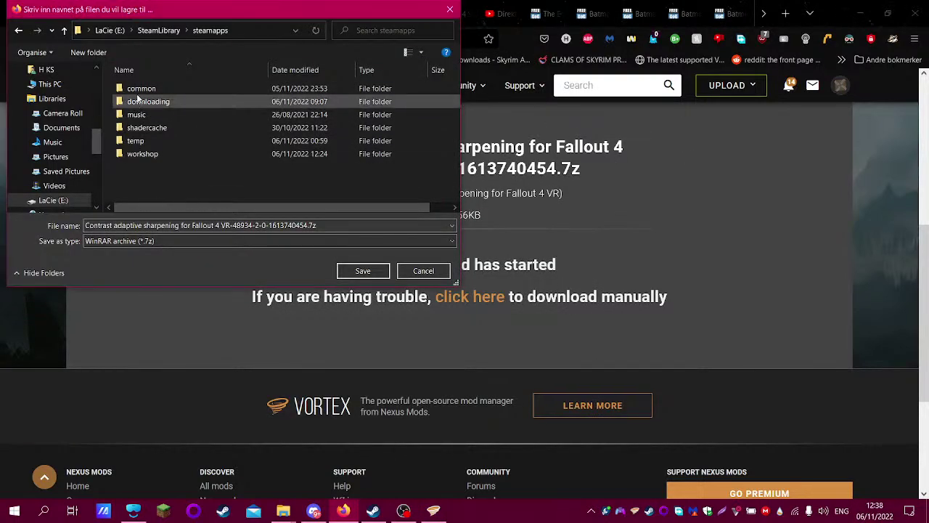
# - Save the Contrast adaptive sharpening archive in the Fallout 4 VR folder under common
pyautogui.doubleClick(176, 87)
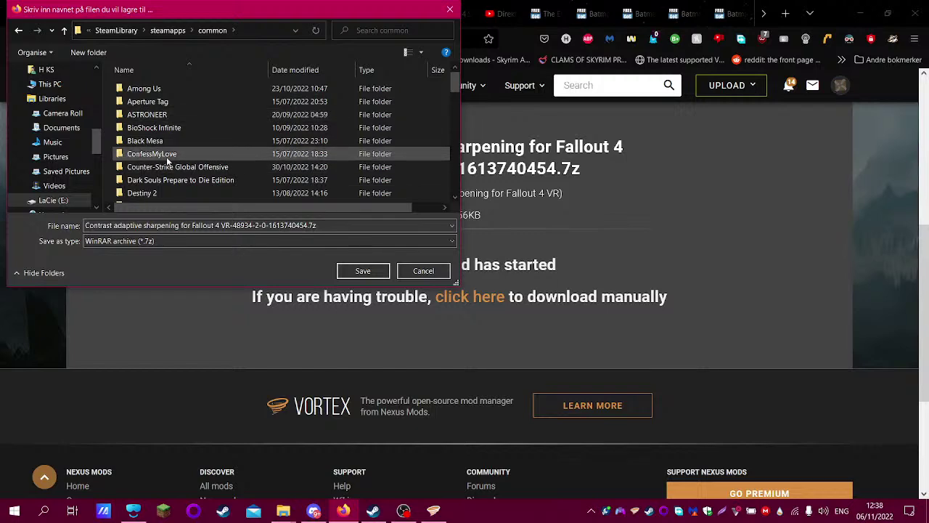
pyautogui.scroll(-3, 167, 154)
pyautogui.doubleClick(168, 140)
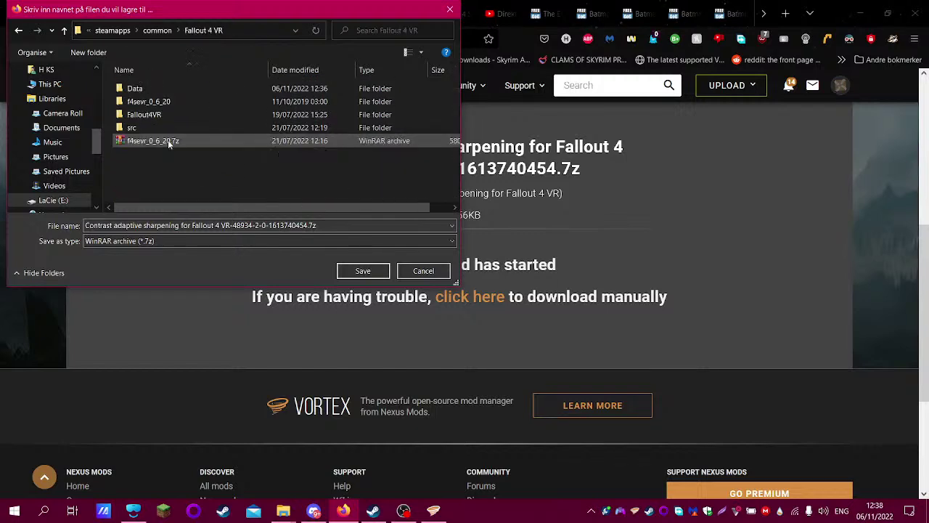
pyautogui.click(363, 271)
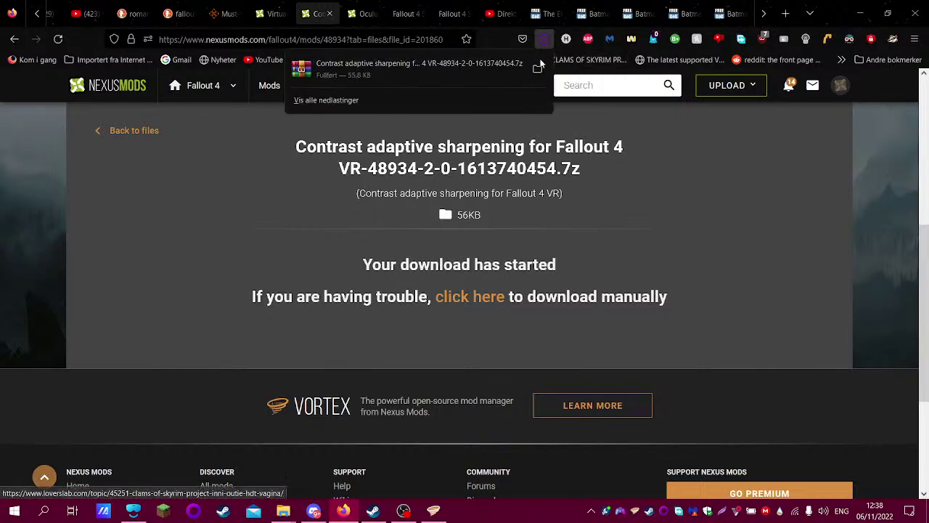
# - Show the downloaded archive in its folder, open it in WinRAR to view its contents, and uncover the folder window
pyautogui.click(543, 38)
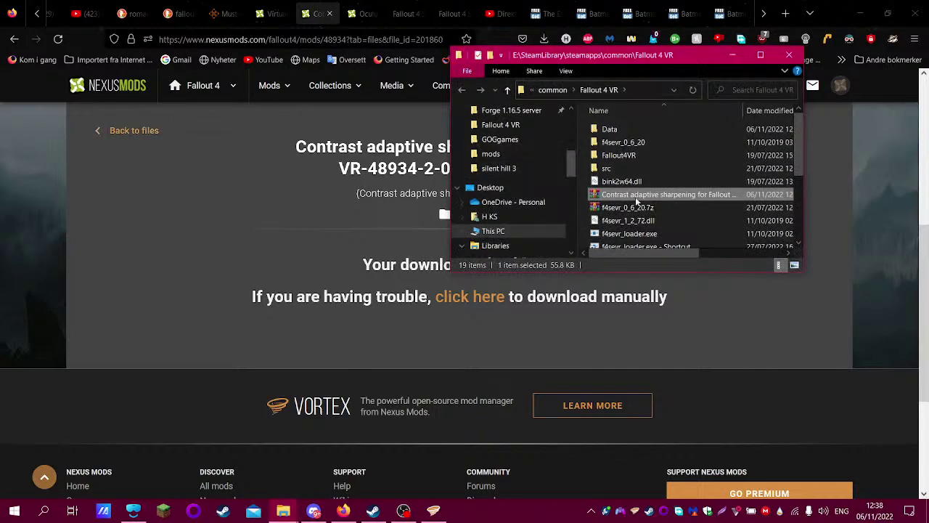
pyautogui.rightClick(641, 196)
pyautogui.click(656, 214)
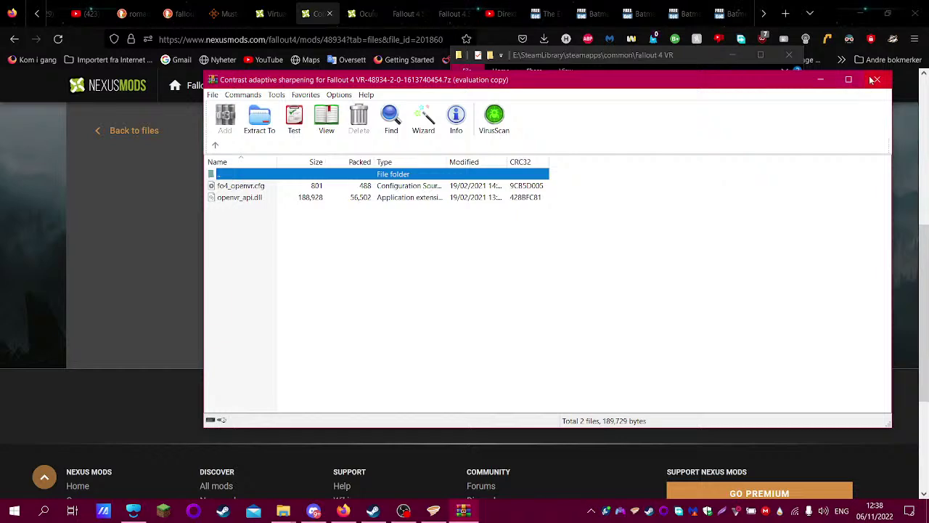
pyautogui.click(608, 257)
pyautogui.moveTo(798, 86); pyautogui.dragTo(709, 336)
pyautogui.scroll(-5, 645, 218)
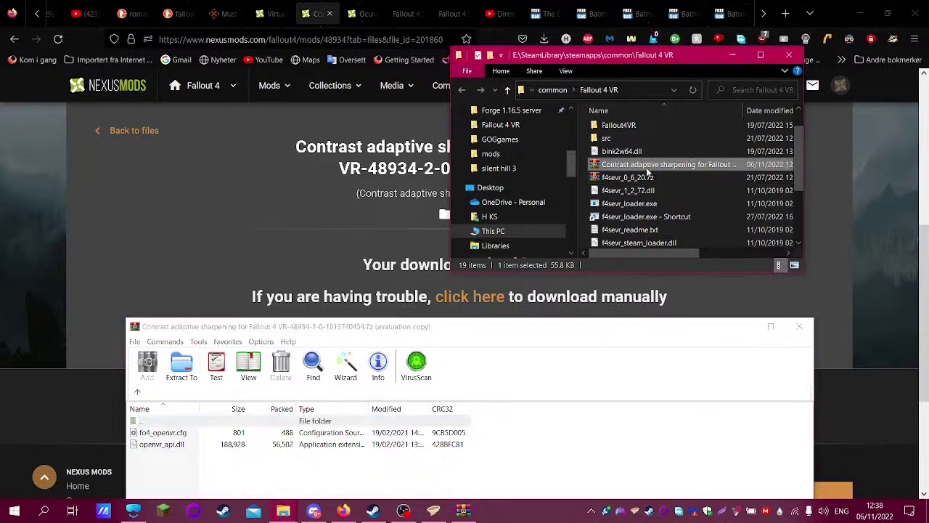
# - Extract the Contrast adaptive sharpening archive directly into the Fallout 4 VR folder, replacing all existing files, and close WinRAR
pyautogui.rightClick(607, 167)
pyautogui.click(686, 232)
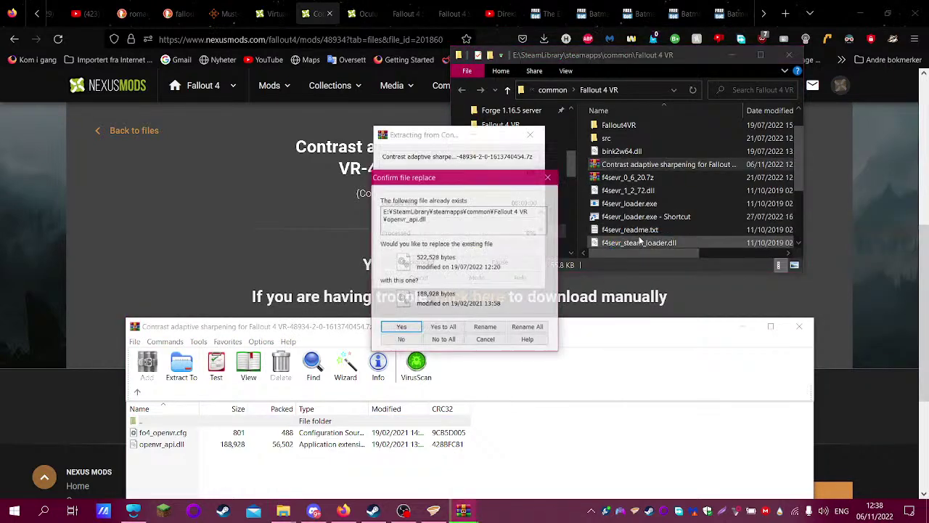
pyautogui.click(442, 327)
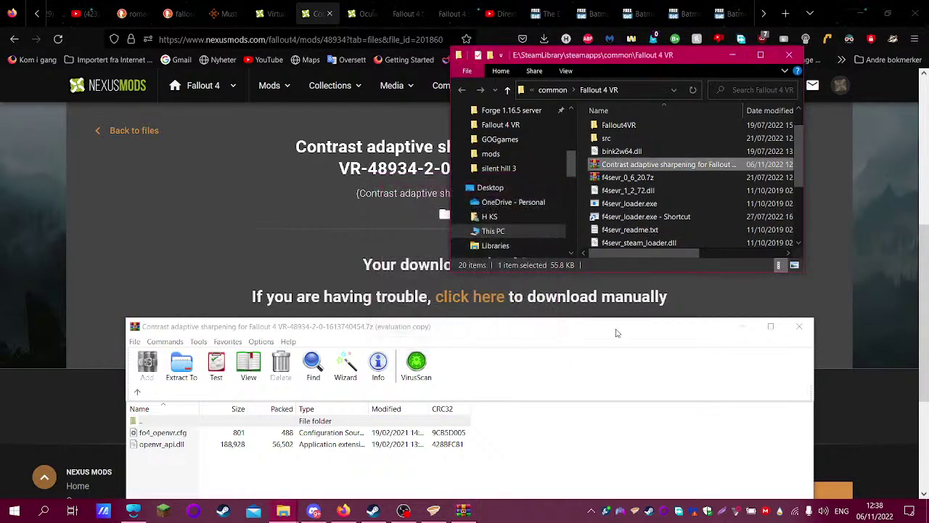
pyautogui.click(799, 327)
# - Repeat the archive's extraction in the same folder with all files overwritten, and close the Contrast Adaptive Sharpening browser tab
pyautogui.rightClick(606, 166)
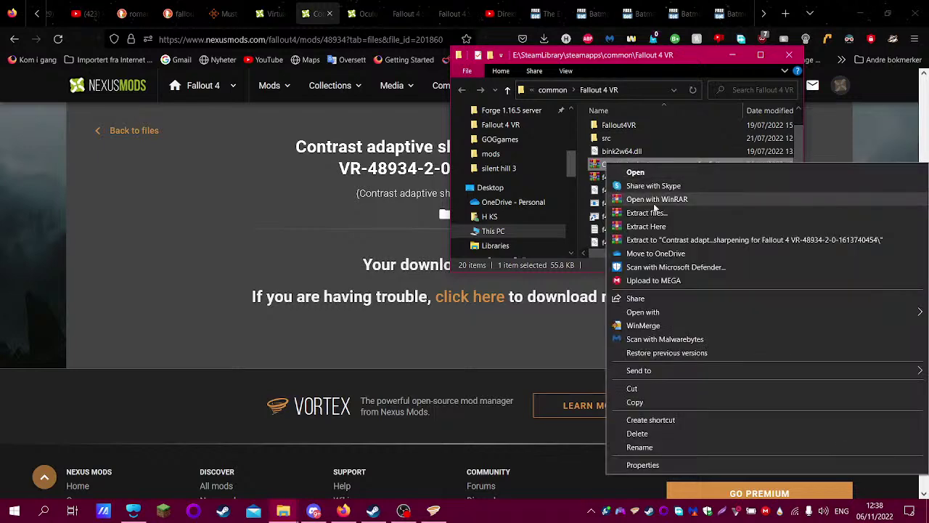
pyautogui.click(674, 230)
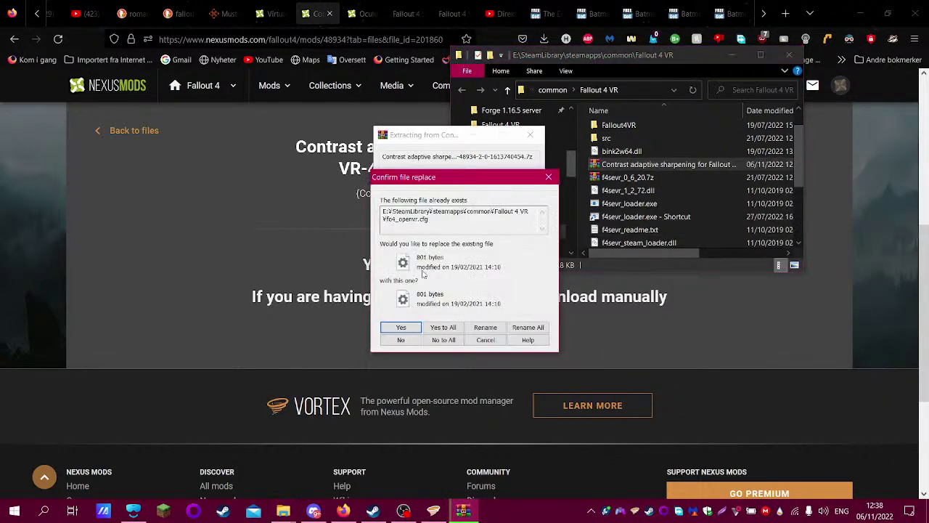
pyautogui.click(443, 327)
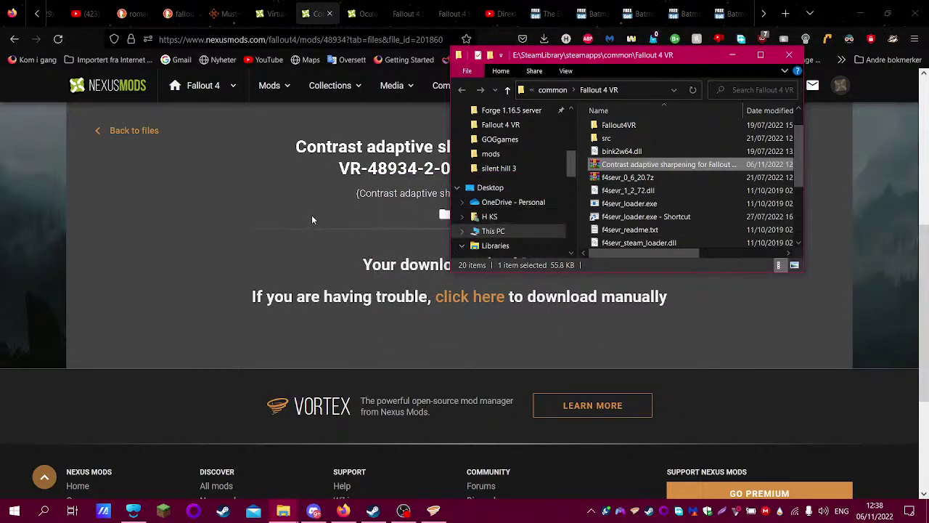
pyautogui.click(329, 13)
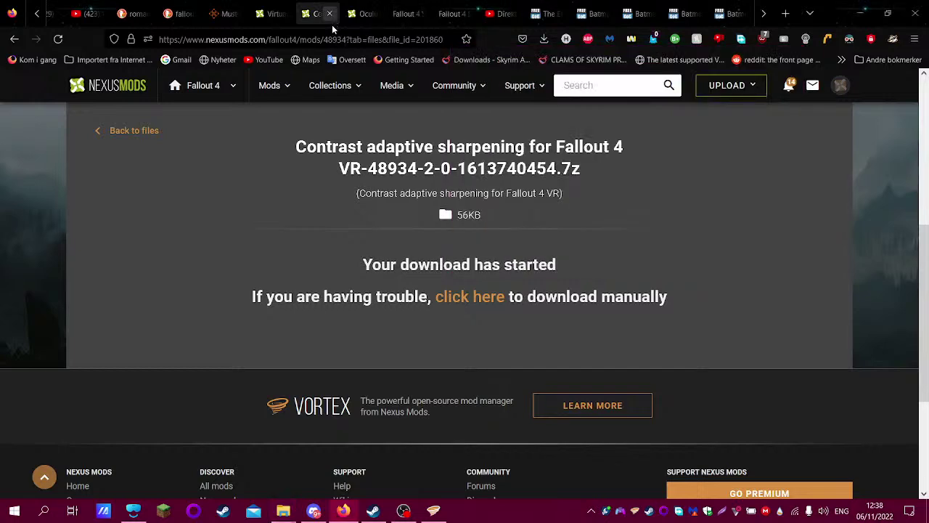
pyautogui.click(329, 14)
# - Read the description, update note and installation instructions on the Oculus Touch controls emulation page
pyautogui.scroll(-1, 183, 414)
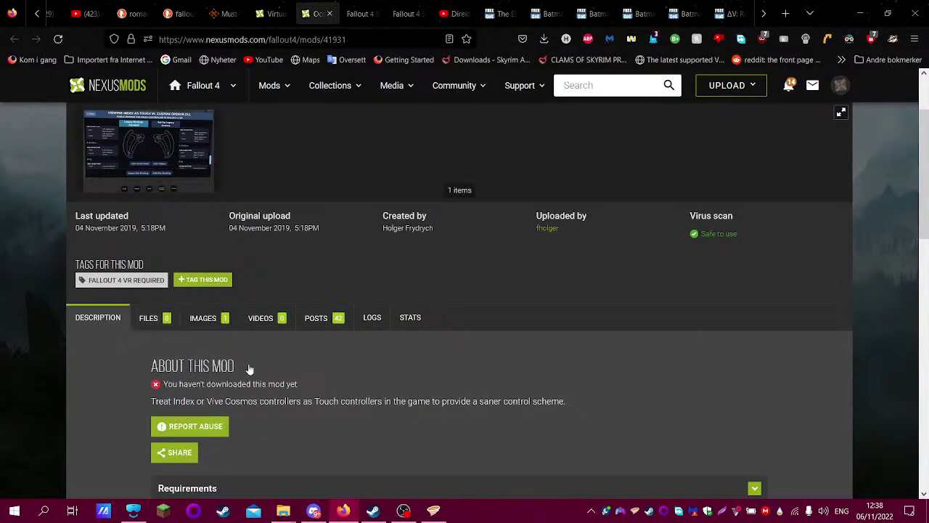
pyautogui.scroll(-2, 267, 363)
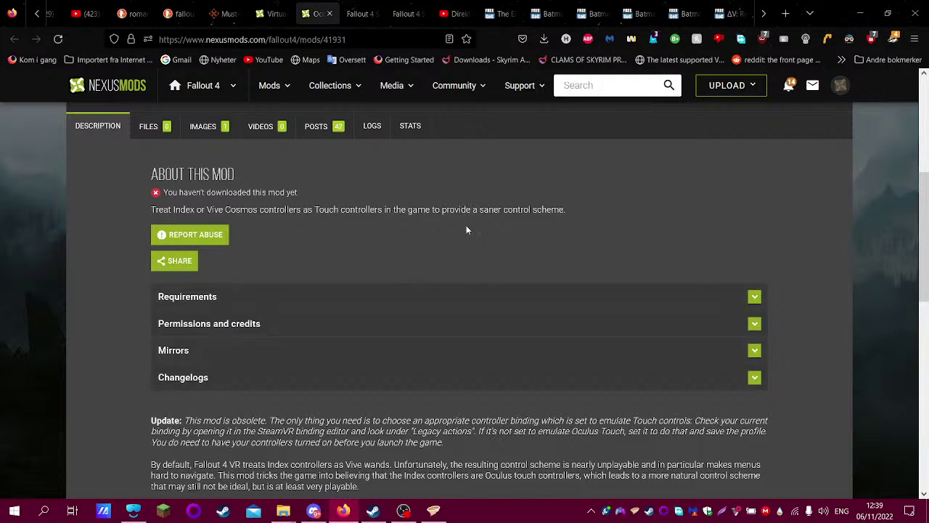
pyautogui.scroll(-2, 467, 247)
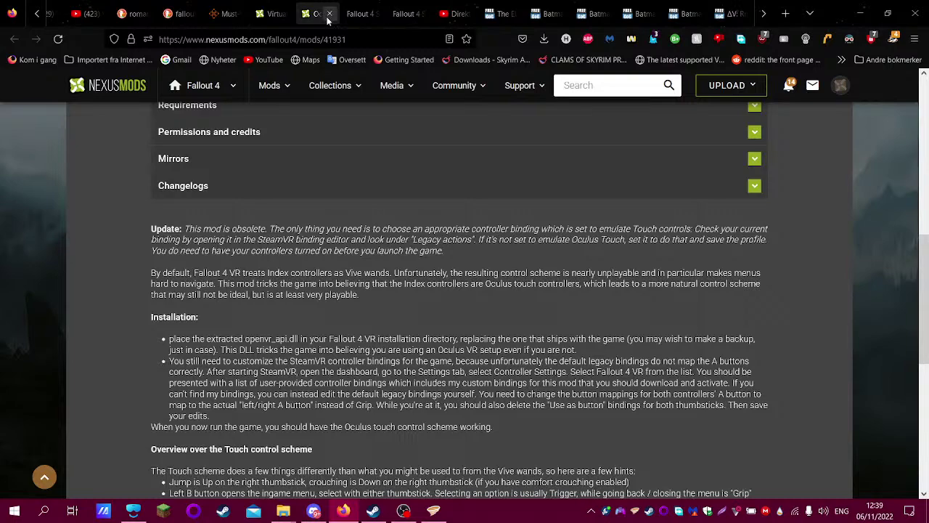
pyautogui.scroll(-3, 152, 249)
pyautogui.scroll(7, 153, 249)
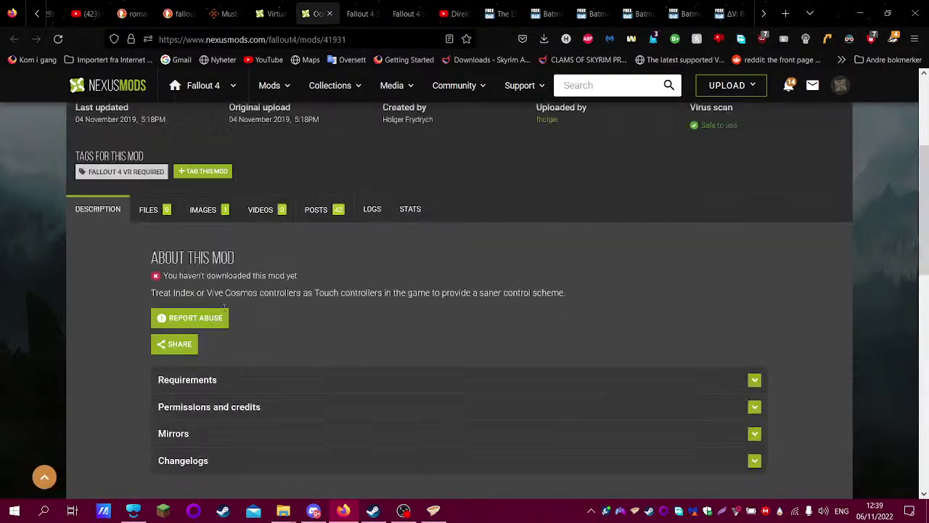
pyautogui.scroll(-5, 317, 196)
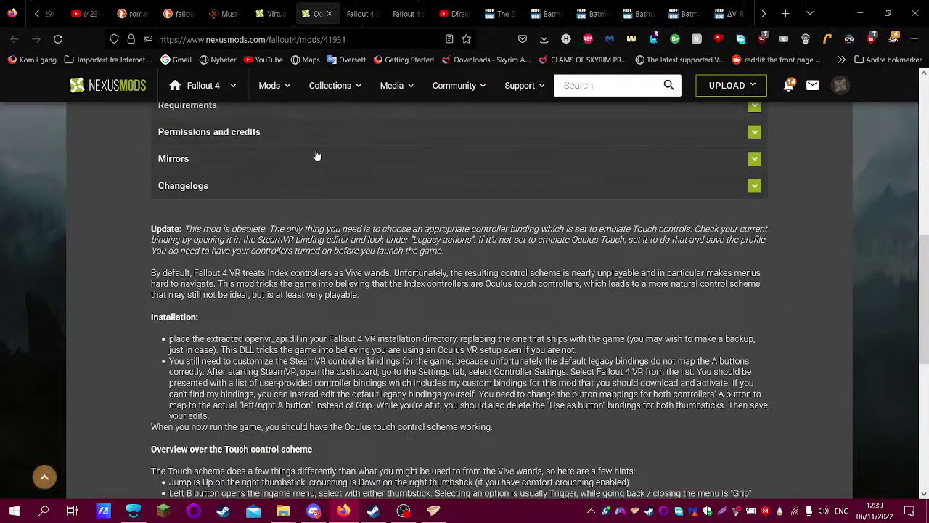
# - Close the Oculus Touch controls emulation tab and start the Vortex download of Virtual Holsters V2.1.0 past the requirements notice
pyautogui.click(330, 14)
pyautogui.click(330, 14)
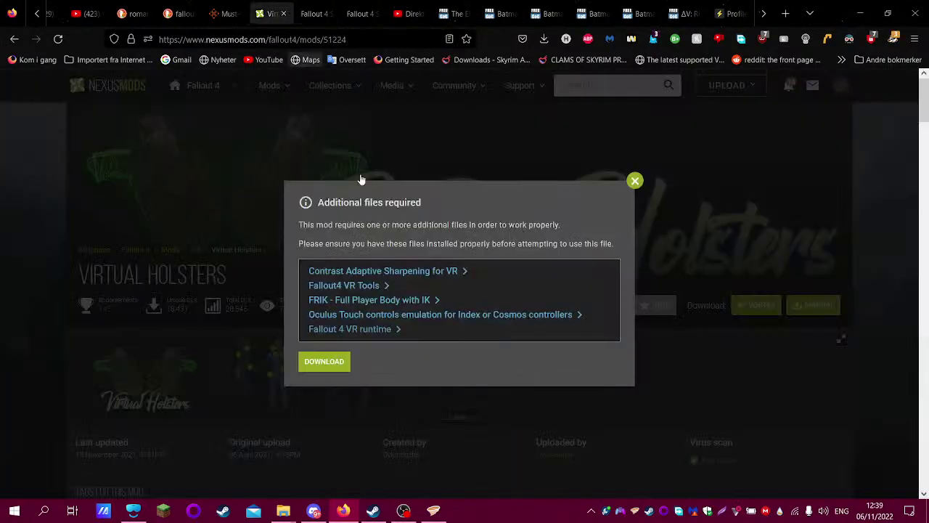
pyautogui.click(331, 367)
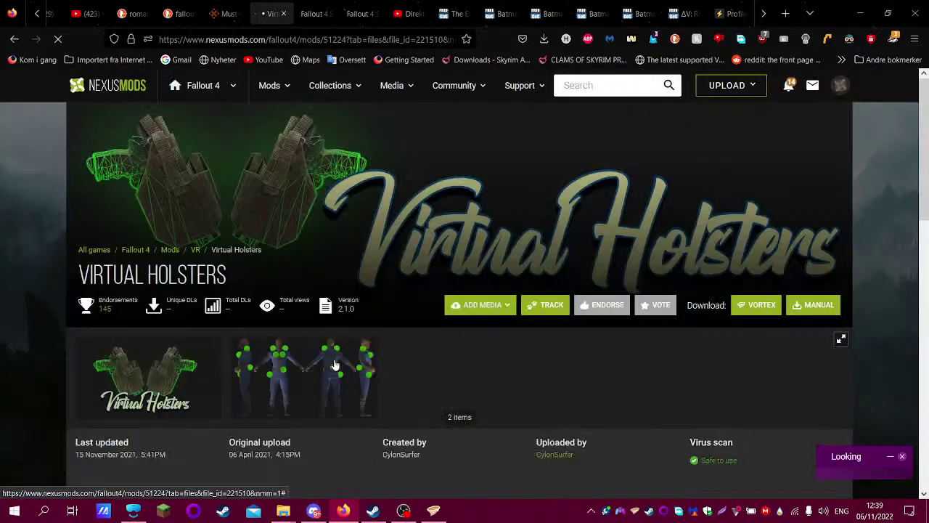
pyautogui.click(483, 414)
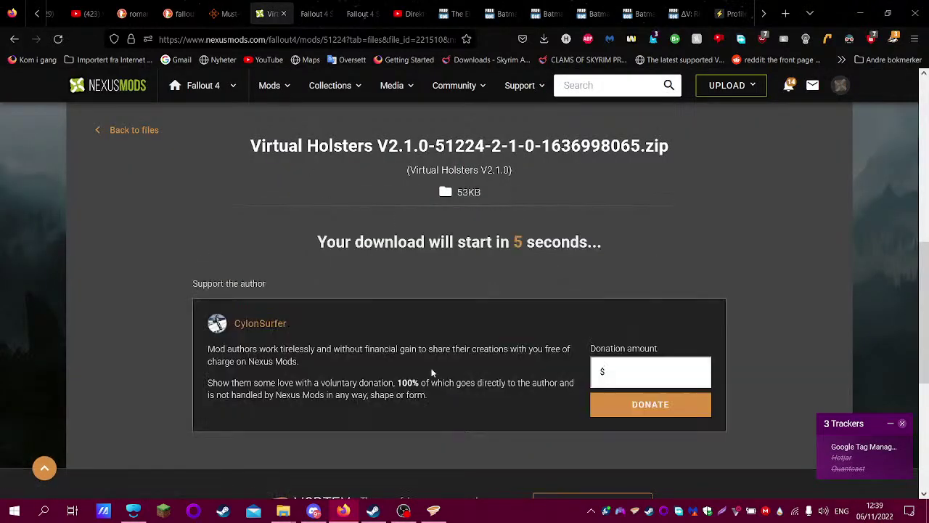
# - Return to TheGamer's mod list and copy the mod title "Virtual Chems" from entry 5/11
pyautogui.click(240, 7)
pyautogui.scroll(8, 236, 221)
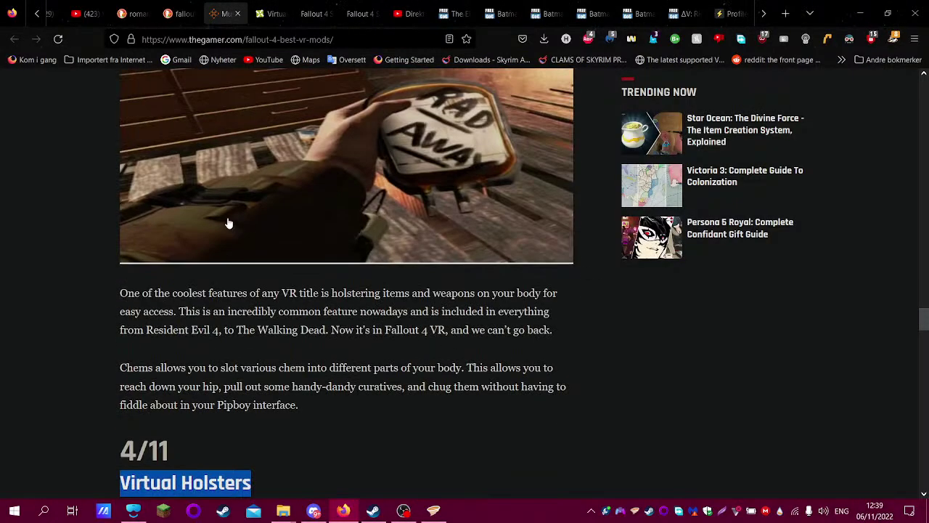
pyautogui.tripleClick(207, 178)
pyautogui.rightClick(207, 178)
pyautogui.click(224, 188)
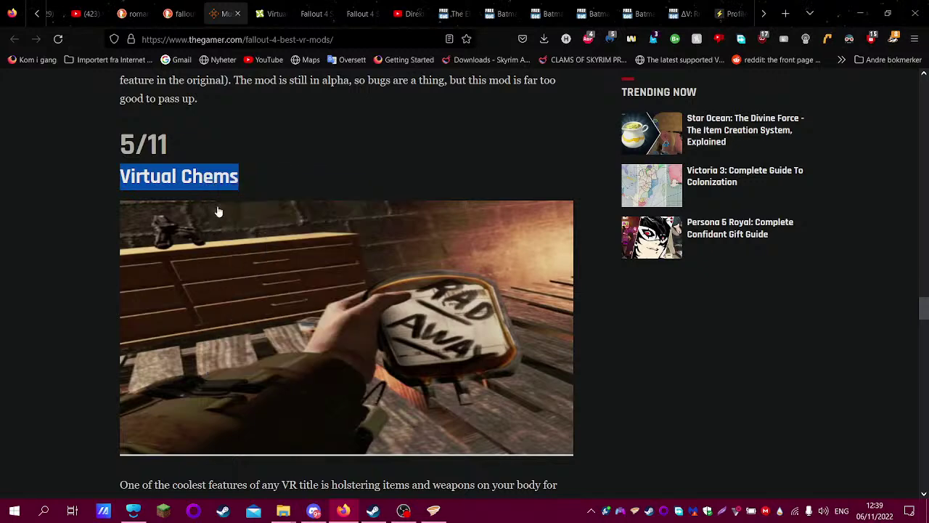
# - Search the Fallout 4 section of Nexus Mods for "Virtual Chems" and start the slow Vortex download of v1.3.2
pyautogui.scroll(-10, 273, 272)
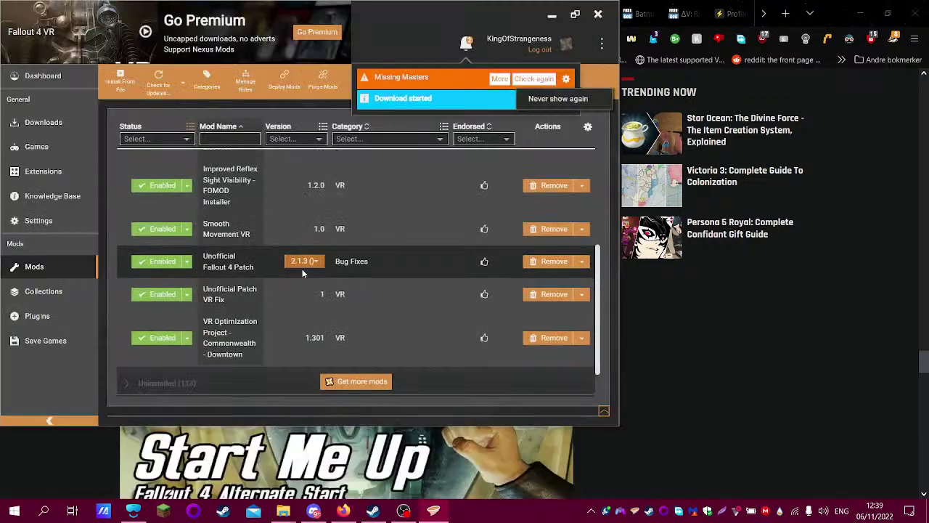
pyautogui.scroll(-2, 442, 394)
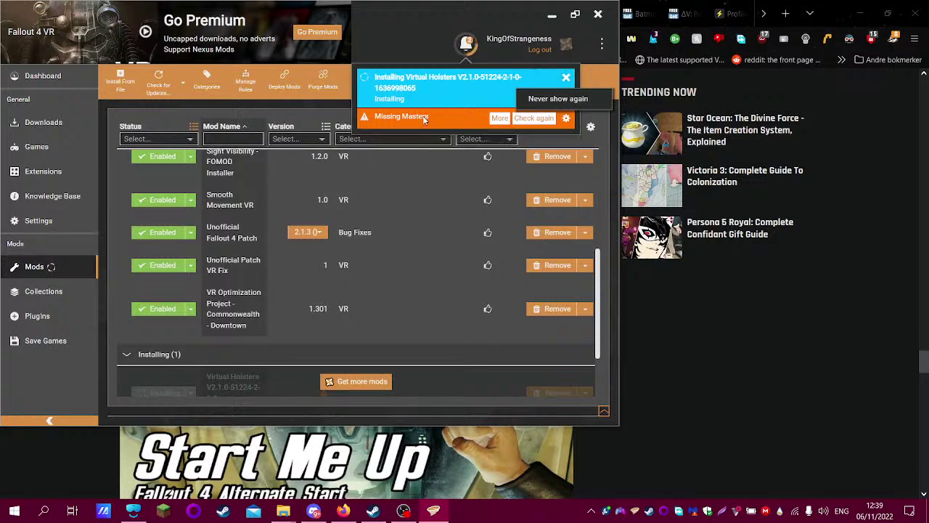
pyautogui.click(743, 378)
pyautogui.click(270, 13)
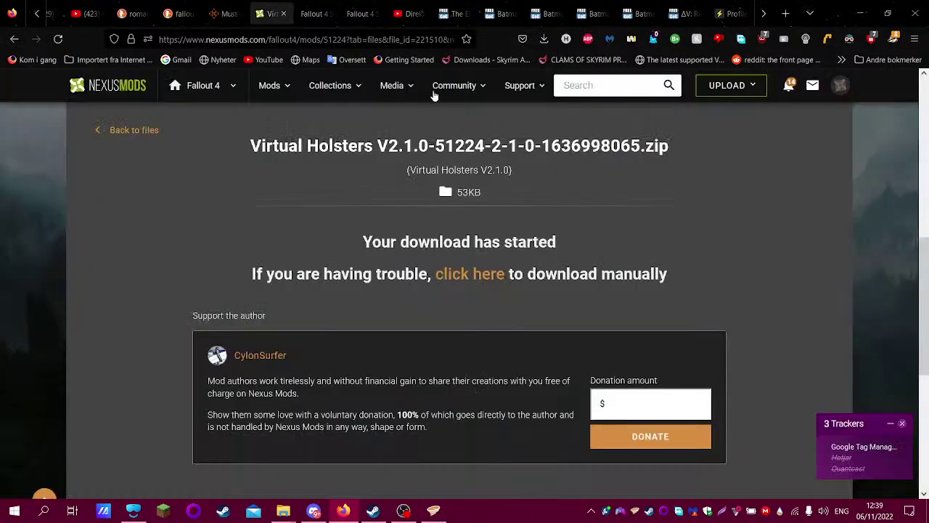
pyautogui.click(591, 91)
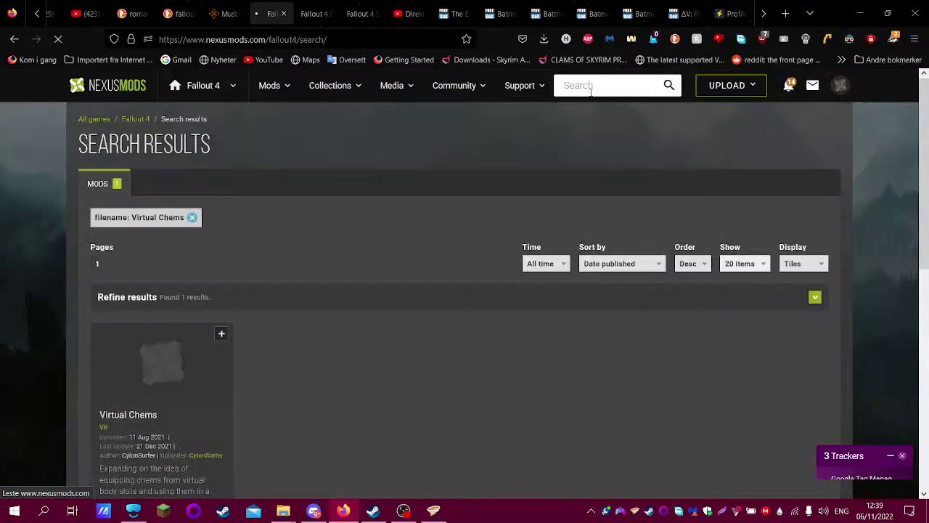
pyautogui.click(144, 419)
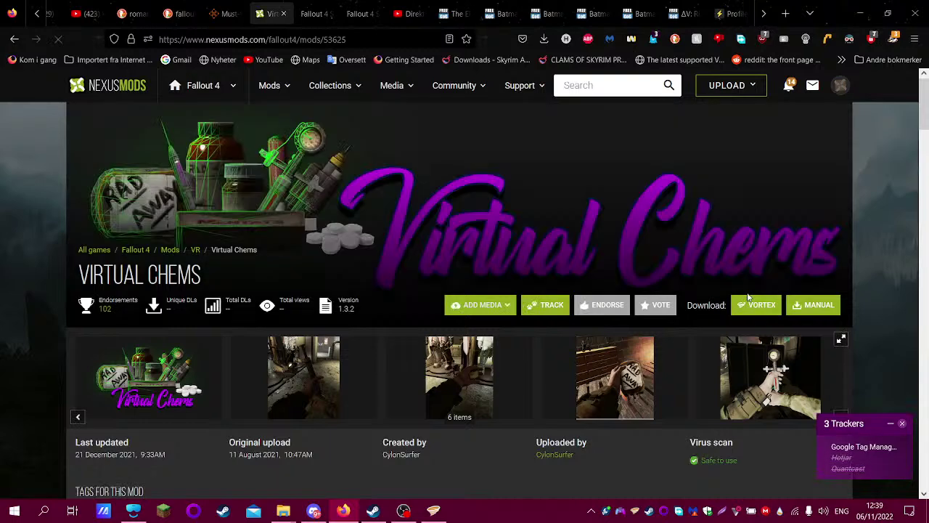
pyautogui.click(755, 305)
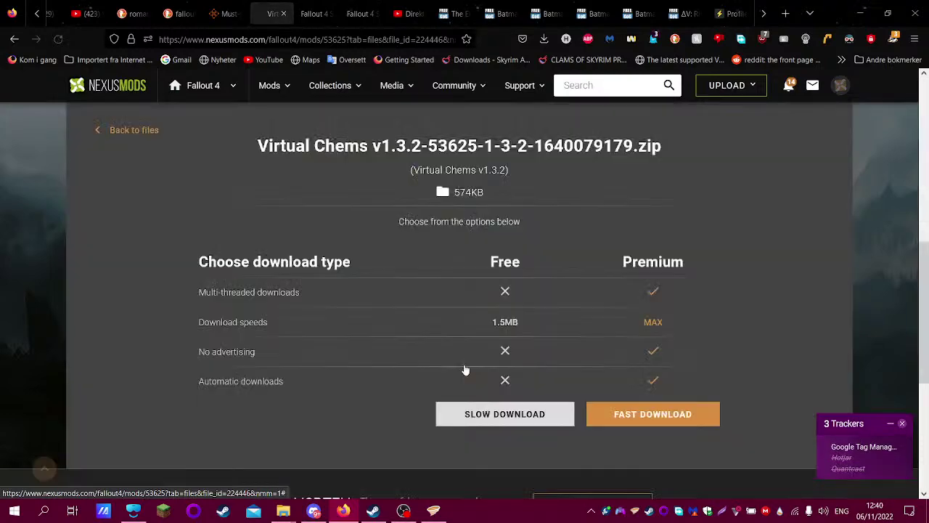
pyautogui.click(479, 417)
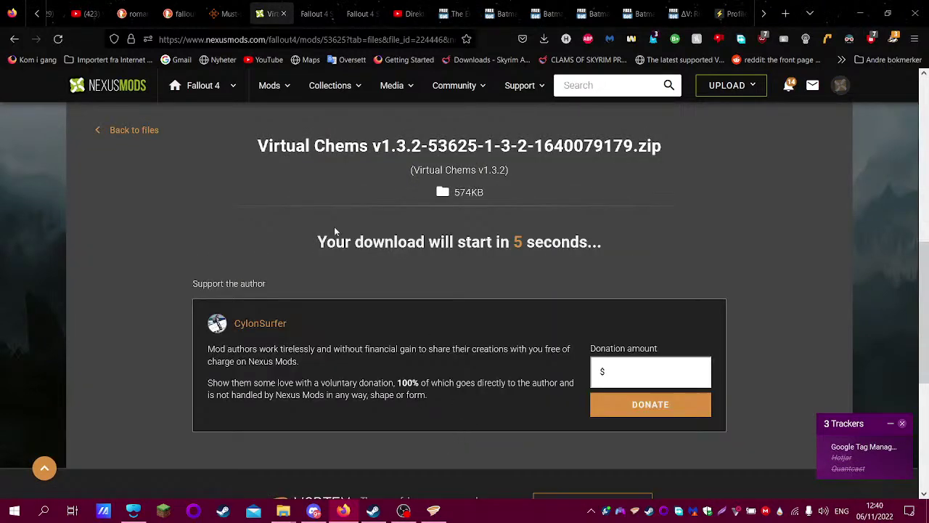
# - Return to TheGamer's mod list and copy the title "Start Me Up & Start Me Up Redux" from entry 3/11
pyautogui.click(225, 13)
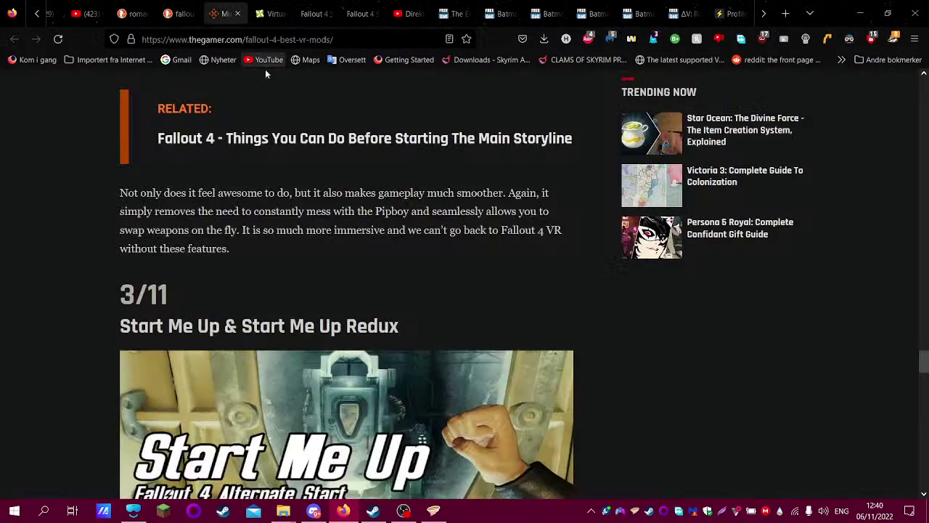
pyautogui.tripleClick(267, 328)
pyautogui.rightClick(267, 328)
pyautogui.click(317, 148)
pyautogui.scroll(-3, 419, 268)
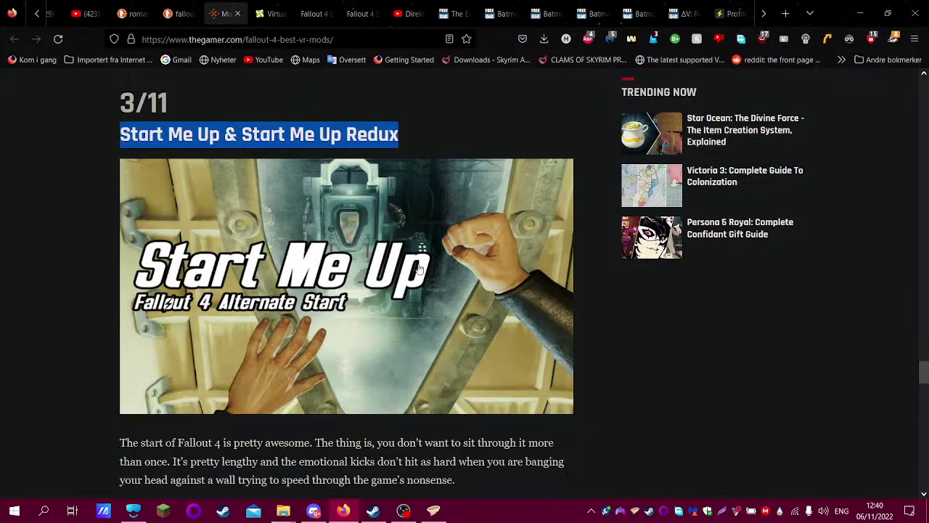
# - Look through the list's remaining entries down to 1/11 and search Nexus Mods for "Start Me Up & Start Me Up Redux"
pyautogui.scroll(-2, 422, 237)
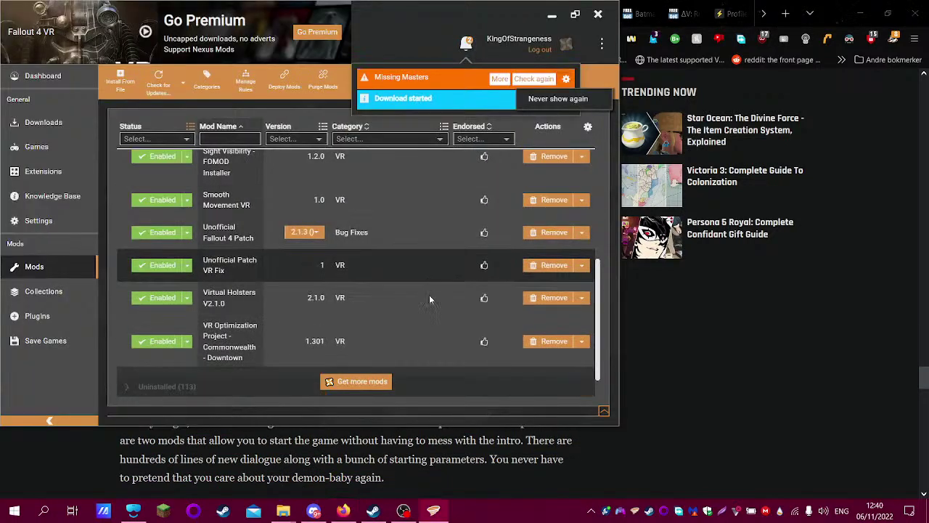
pyautogui.click(857, 385)
pyautogui.scroll(-5, 285, 333)
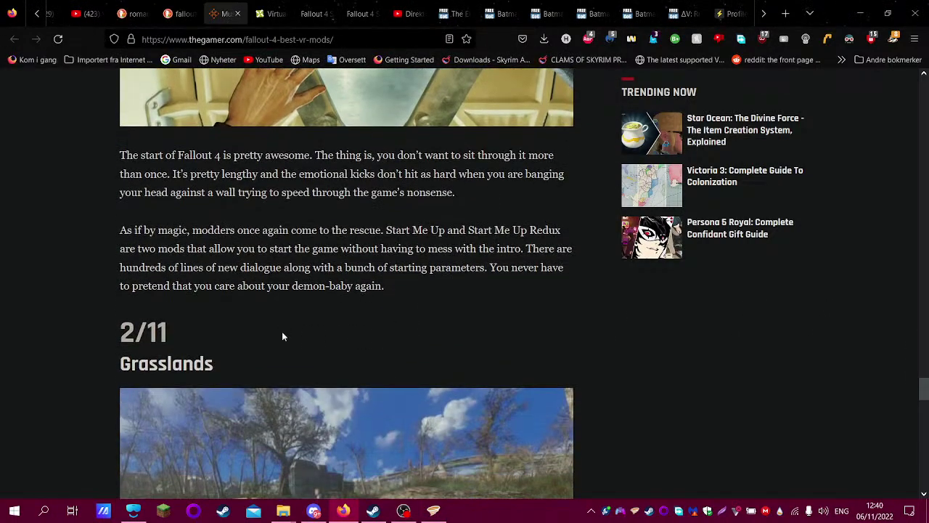
pyautogui.scroll(-7, 285, 332)
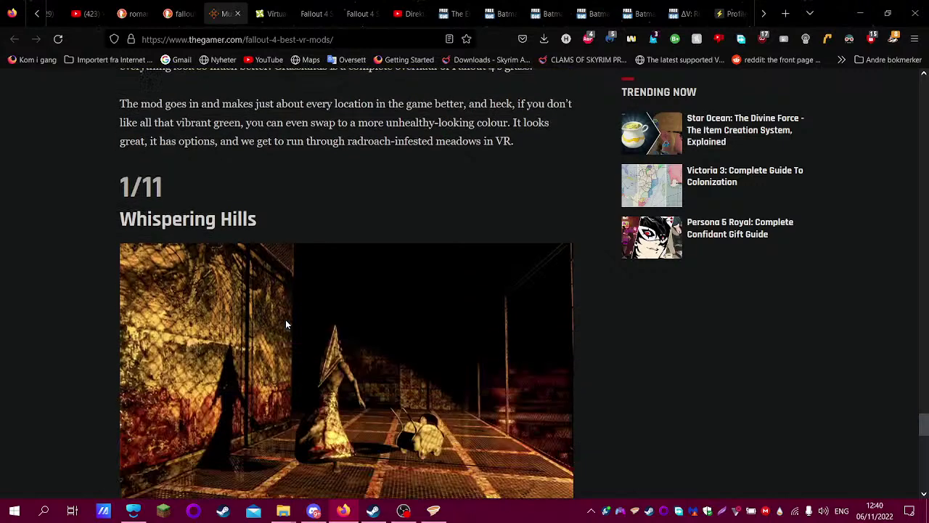
pyautogui.scroll(2, 293, 314)
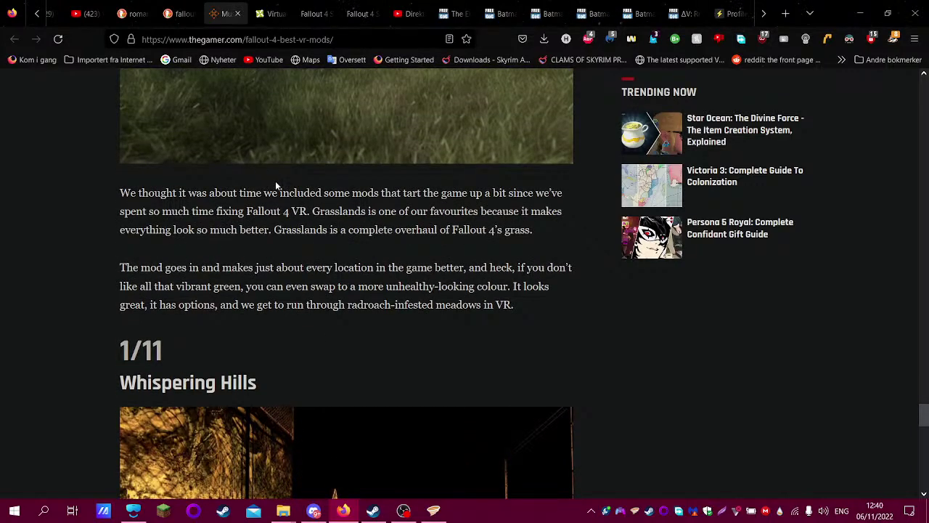
pyautogui.scroll(2, 280, 193)
pyautogui.click(271, 9)
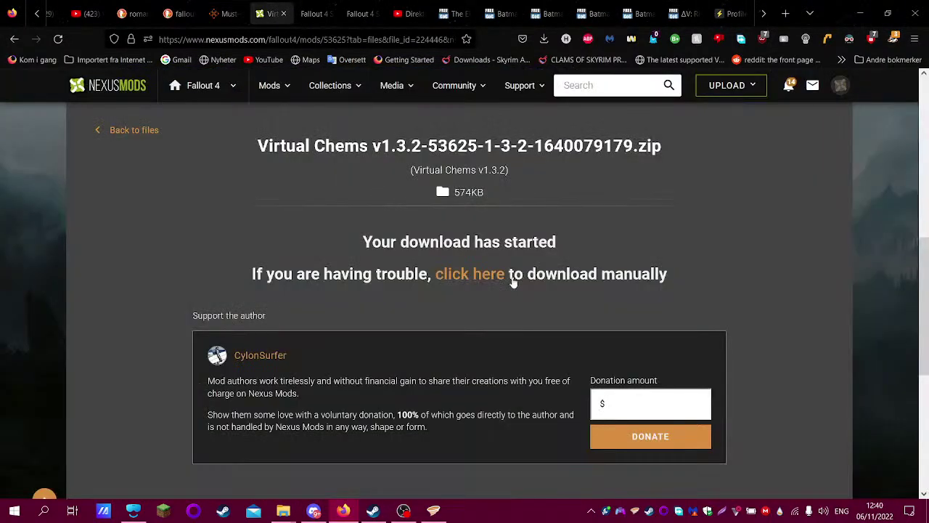
pyautogui.click(575, 86)
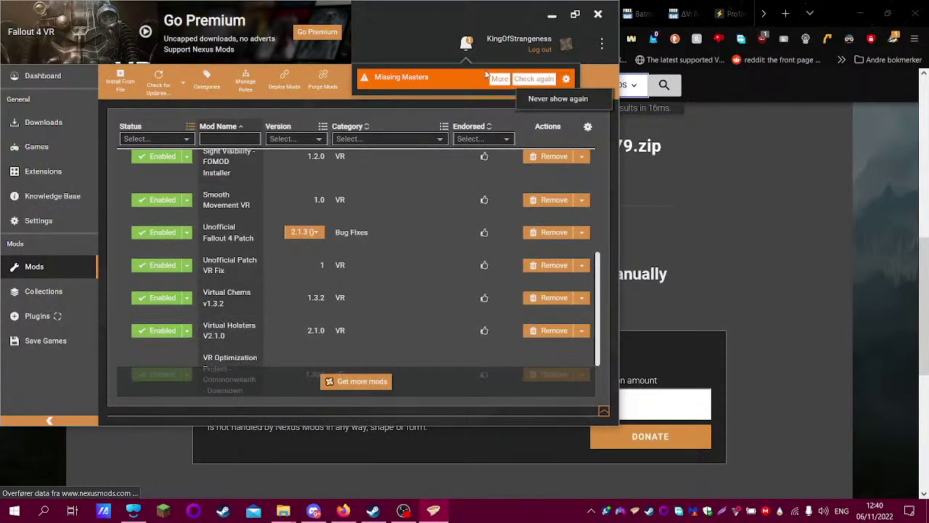
# - Check the details of the Missing Masters warning in Vortex, close them and return to the Nexus Mods search page
pyautogui.click(501, 79)
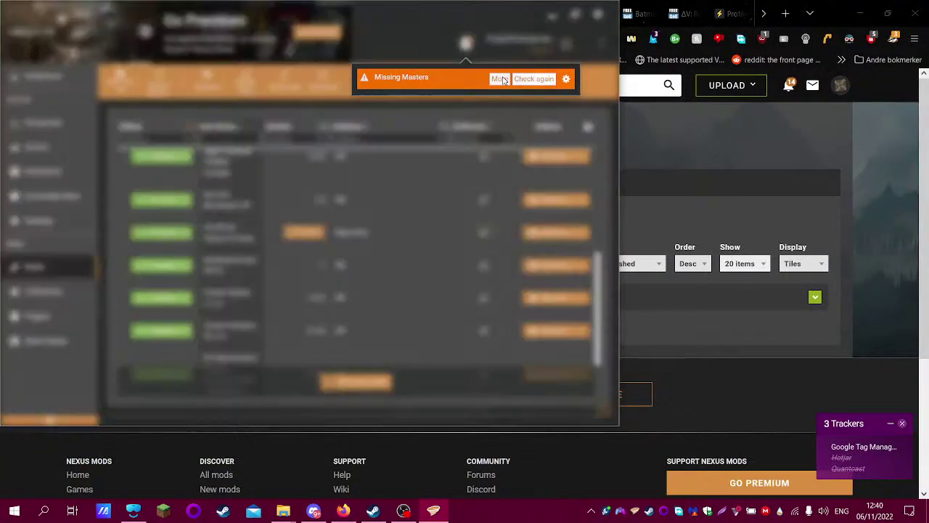
pyautogui.click(485, 336)
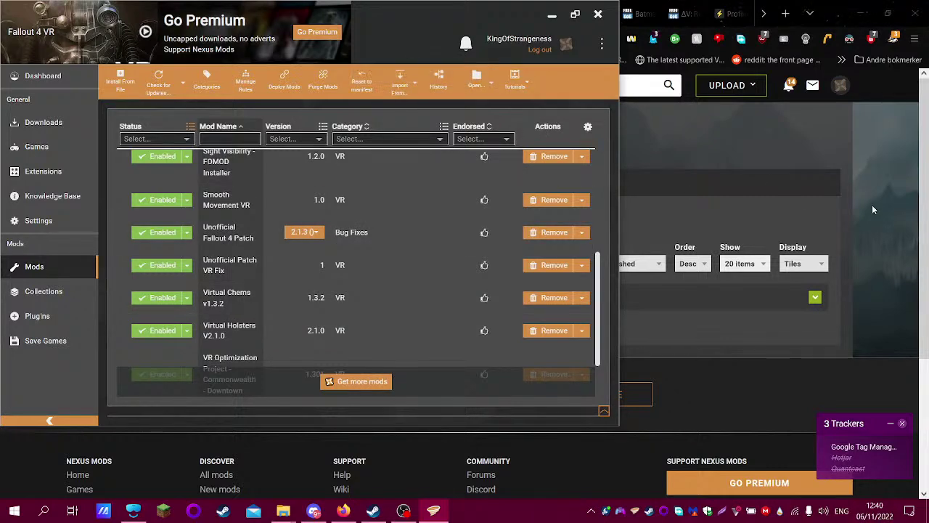
pyautogui.click(699, 265)
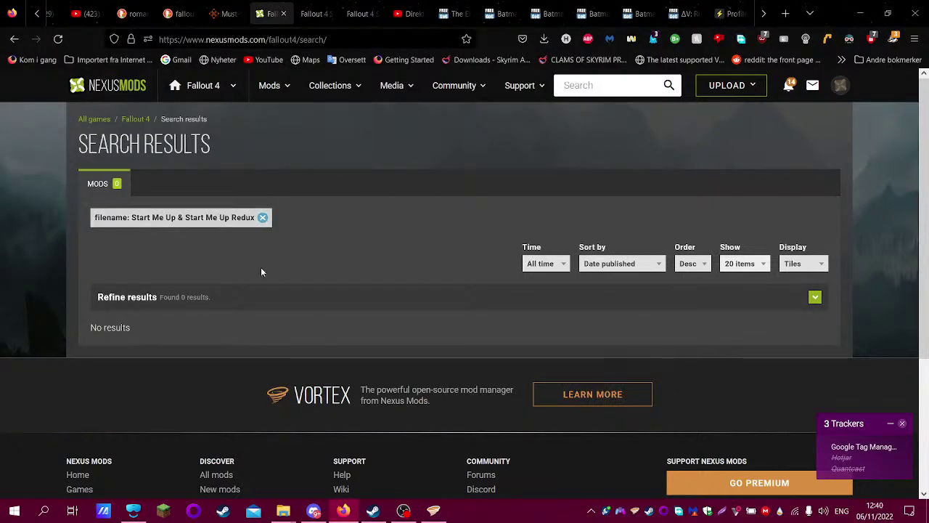
# - Close the Nexus Mods search tab and review the Grasslands entry in TheGamer's mod list
pyautogui.click(283, 13)
pyautogui.click(224, 13)
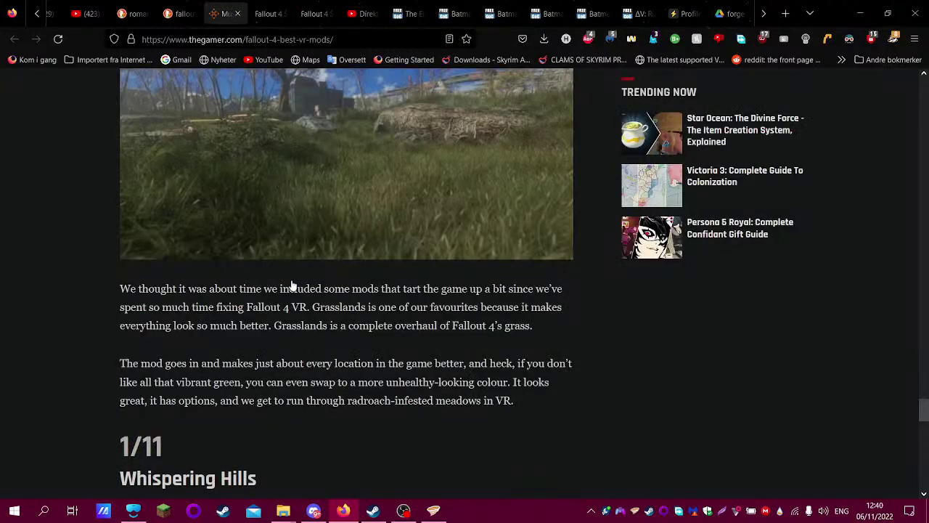
pyautogui.scroll(-2, 287, 348)
pyautogui.scroll(3, 305, 319)
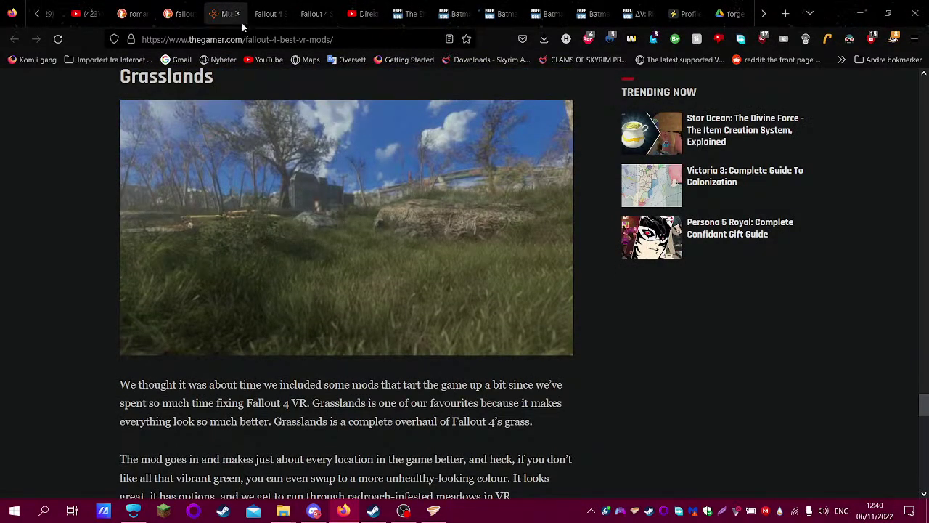
# - Open nexusmods.com in the browser tab that holds the Fallout 4 Script Extender page
pyautogui.click(268, 13)
pyautogui.click(271, 36)
pyautogui.write('nexusmods.com/')
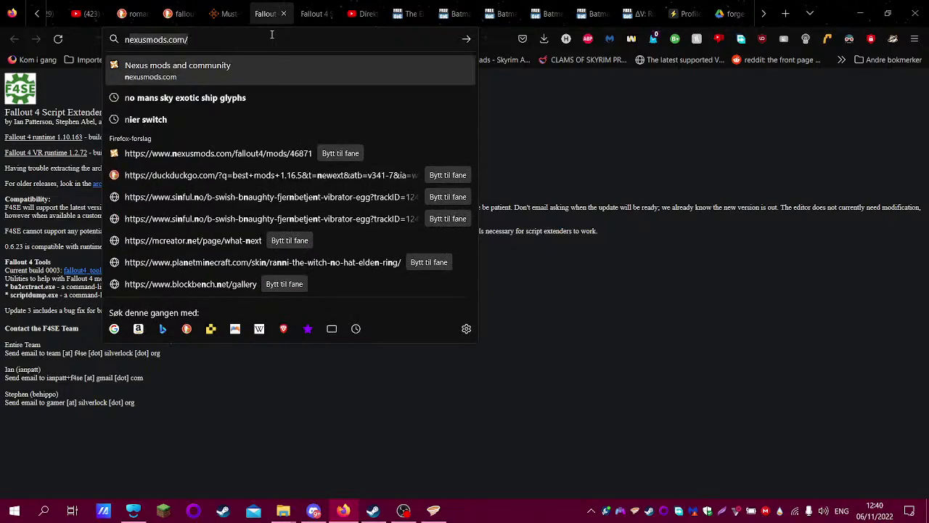
pyautogui.press('Return')
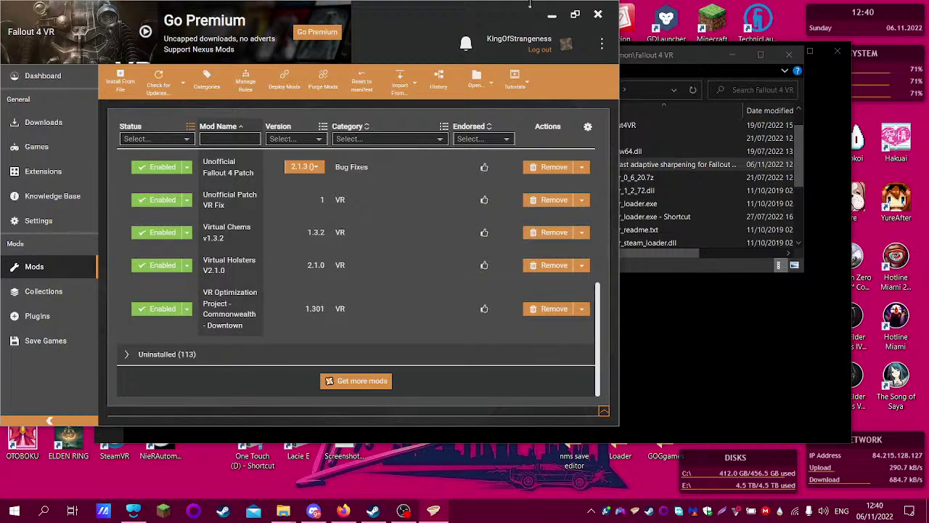
# - Clear the Vortex, Fallout 4 VR folder and Mixed Reality Portal windows from the desktop and launch the game with the f4sevr_loader shortcut
pyautogui.click(574, 16)
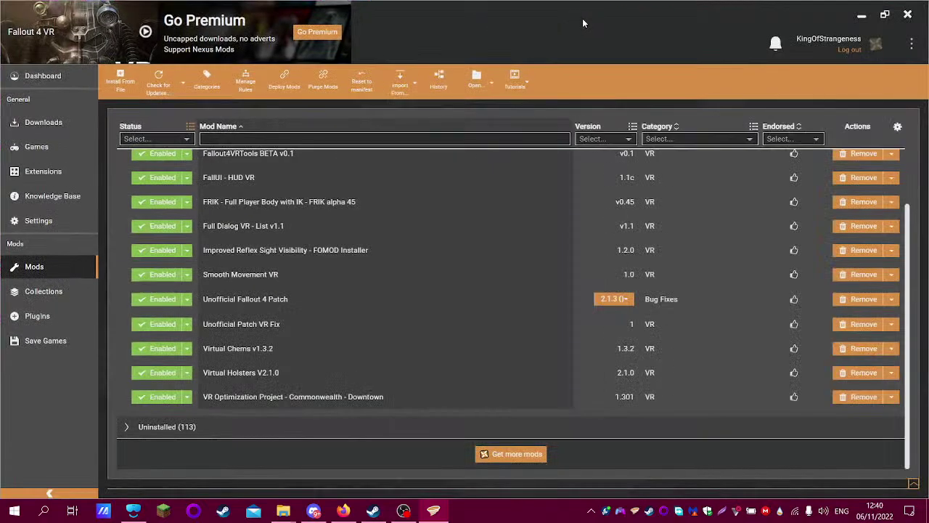
pyautogui.click(862, 18)
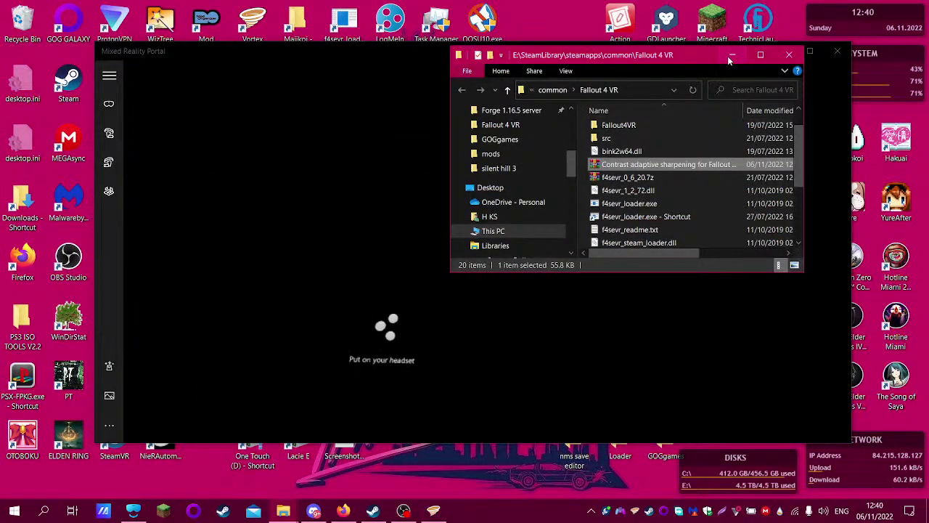
pyautogui.click(789, 55)
pyautogui.click(837, 50)
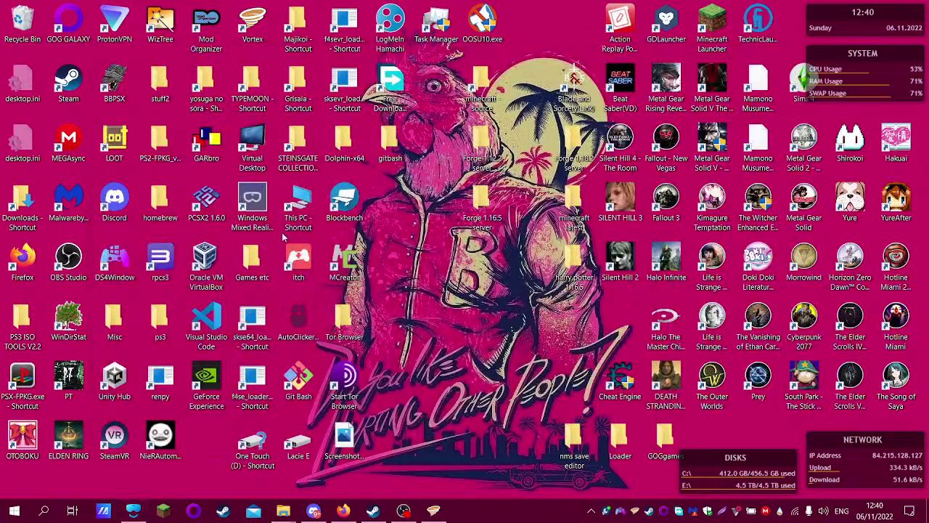
pyautogui.doubleClick(358, 47)
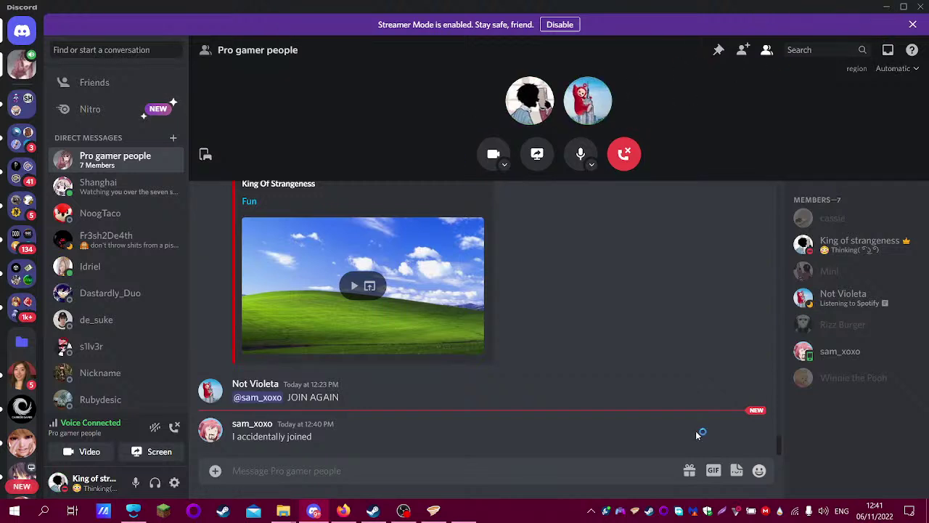
# - Browse the favorite GIFs in the Discord group chat "Pro gamer people"
pyautogui.click(708, 473)
pyautogui.click(575, 279)
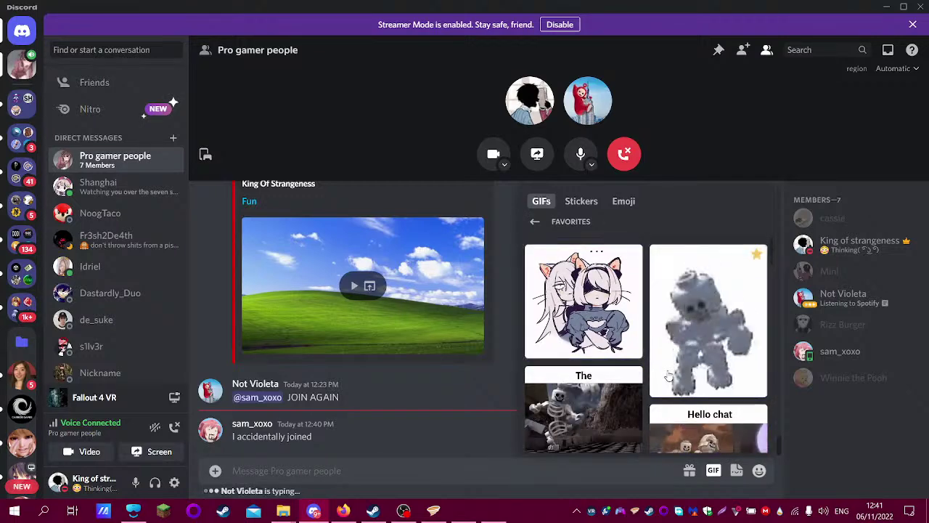
pyautogui.scroll(-3, 672, 378)
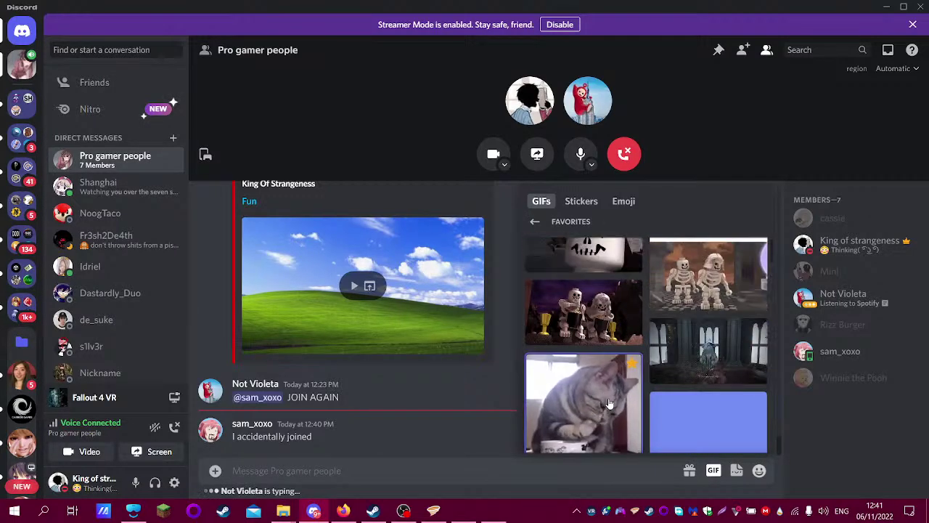
pyautogui.scroll(-2, 610, 403)
pyautogui.scroll(-4, 609, 397)
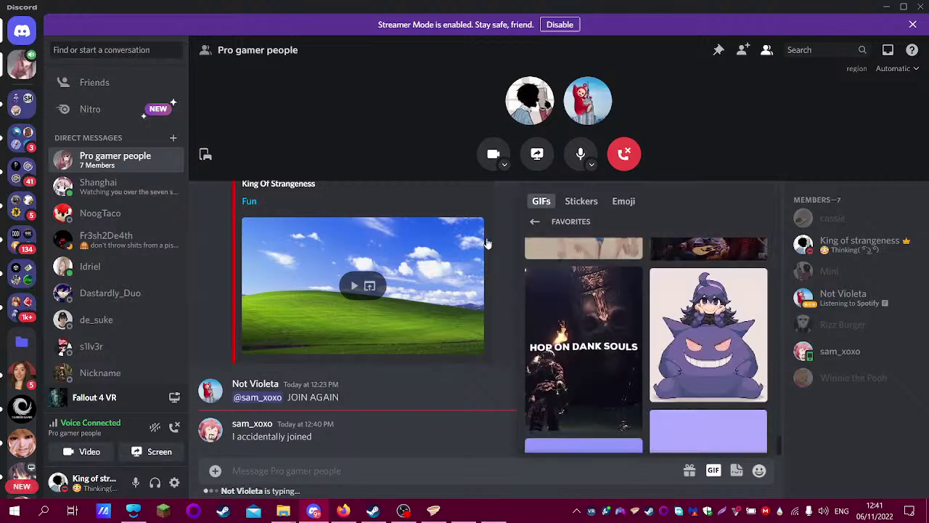
# - Search Tenor for "cu", send the stick-figure drawing GIF to the group chat and enlarge the posted image
pyautogui.click(531, 221)
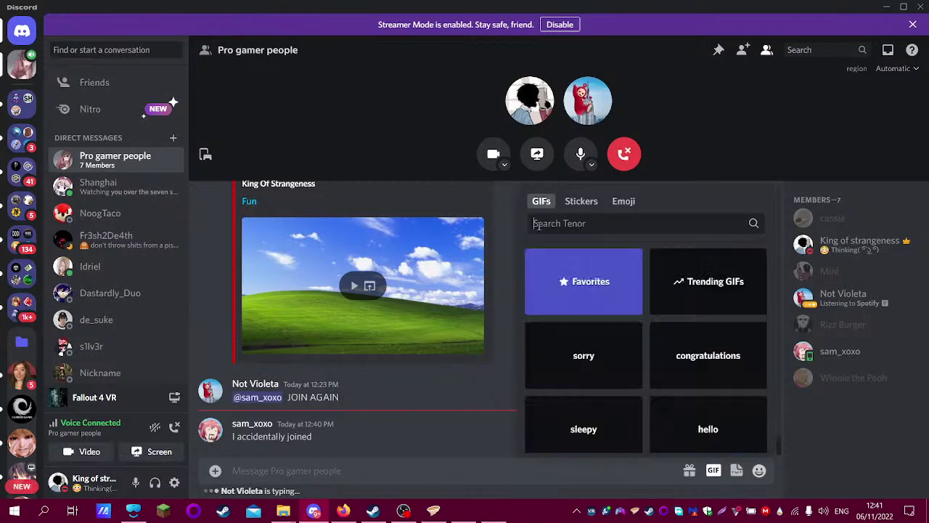
pyautogui.write('cu')
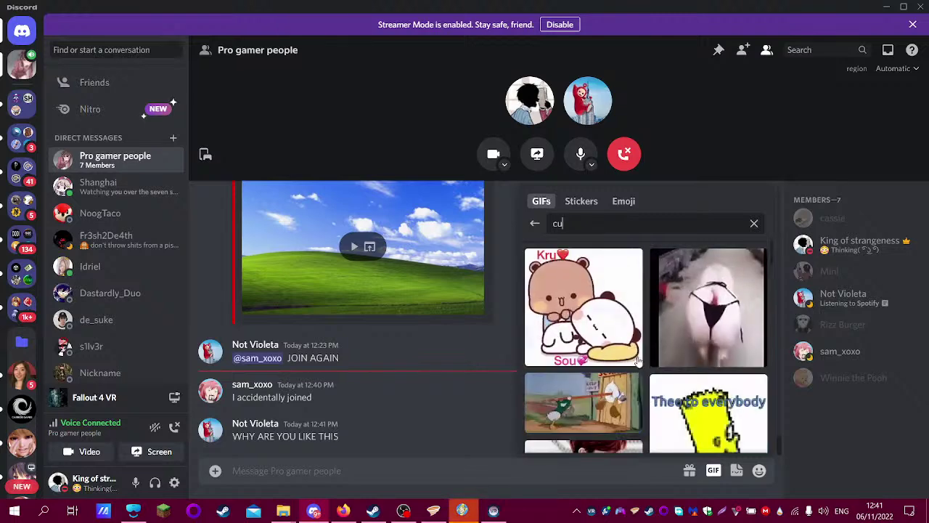
pyautogui.scroll(-5, 740, 313)
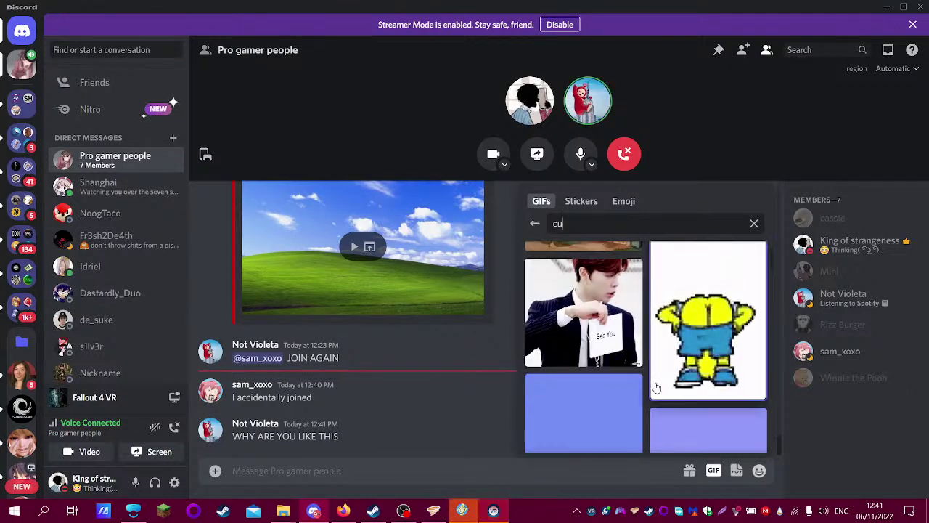
pyautogui.scroll(-3, 657, 385)
pyautogui.scroll(-2, 581, 305)
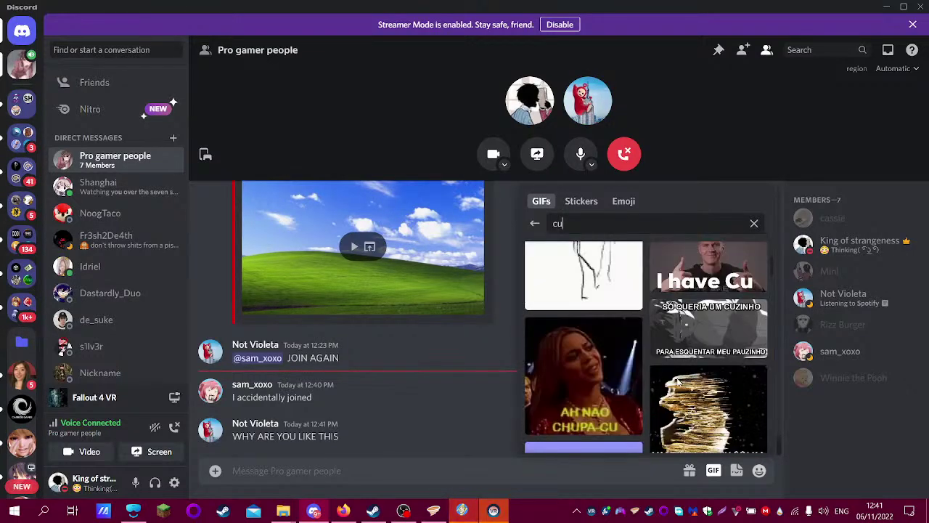
pyautogui.click(561, 273)
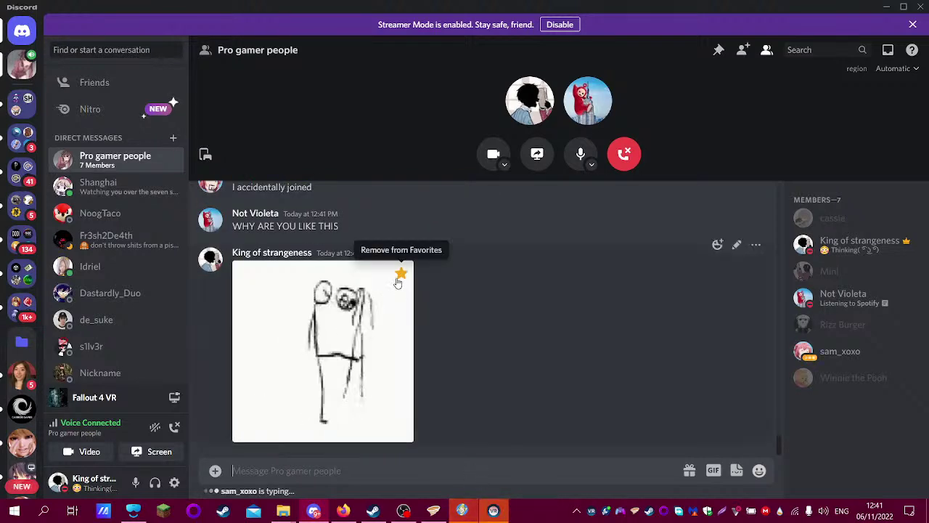
pyautogui.click(403, 284)
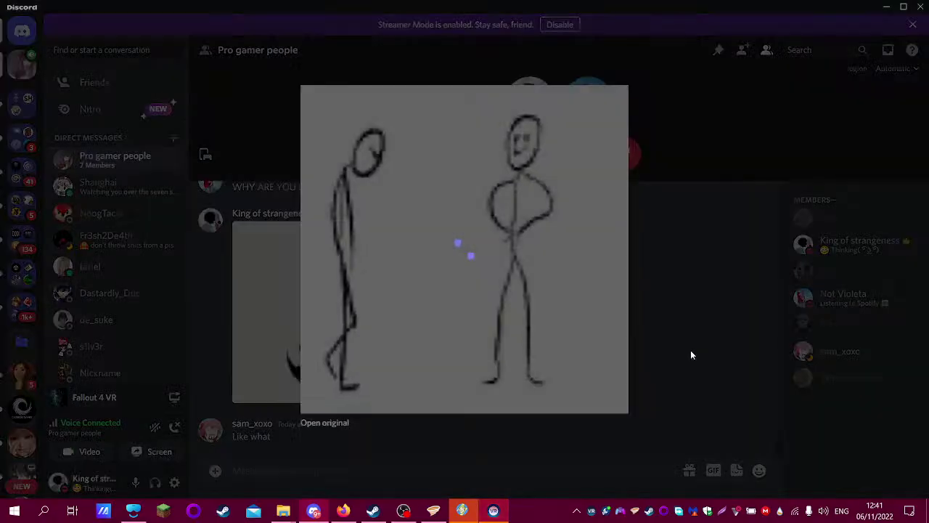
# - Close the enlarged GIF in Discord and bring up the Mixed Reality Portal and SteamVR status windows
pyautogui.click(691, 352)
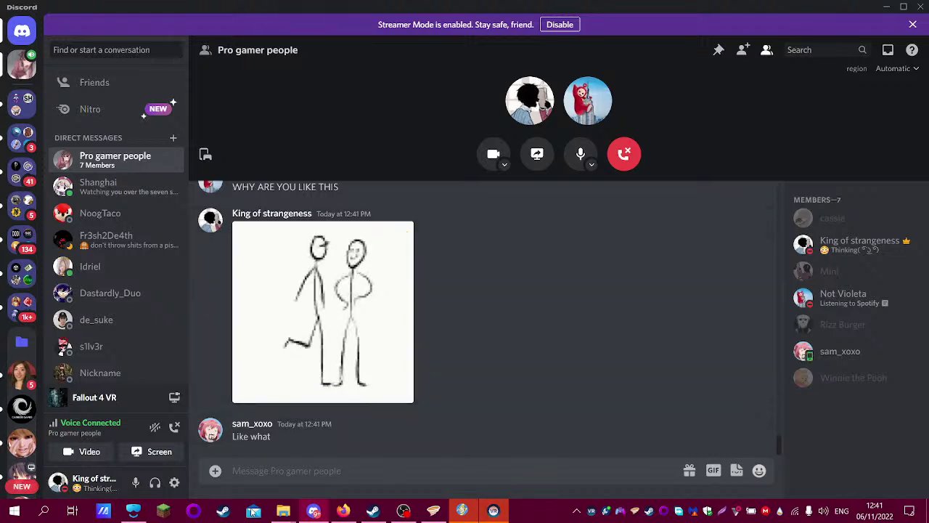
pyautogui.click(144, 512)
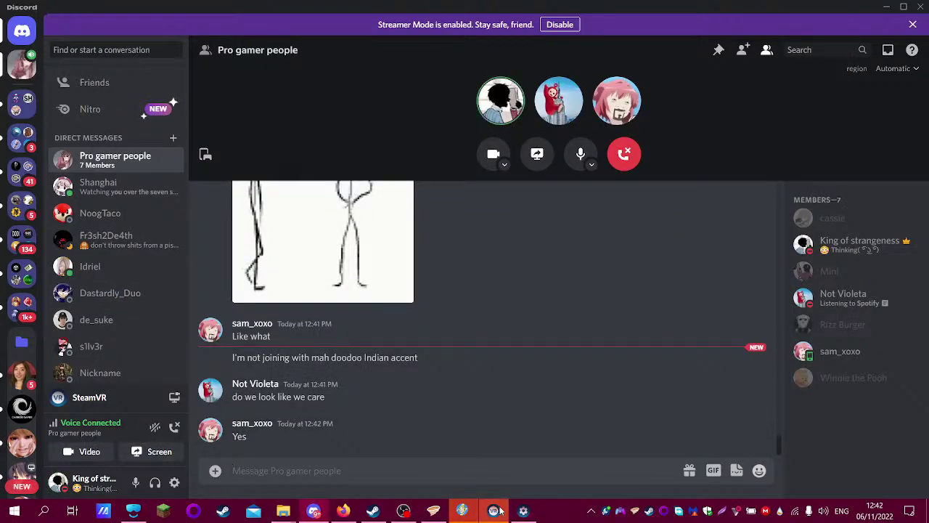
pyautogui.click(132, 512)
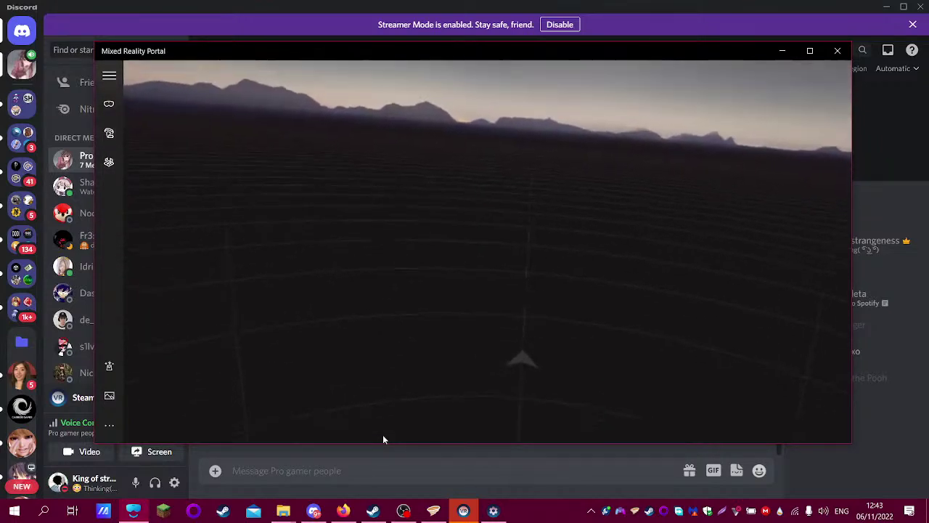
pyautogui.moveTo(469, 512)
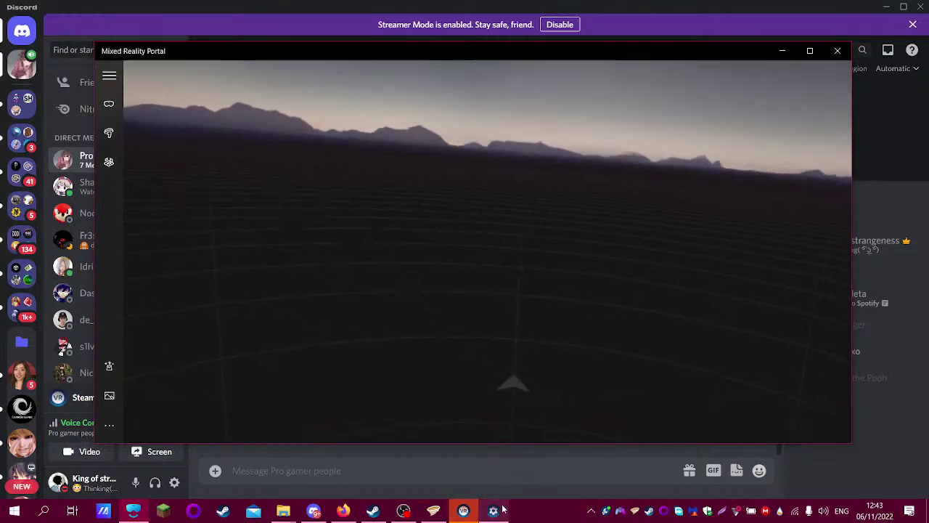
pyautogui.moveTo(503, 510)
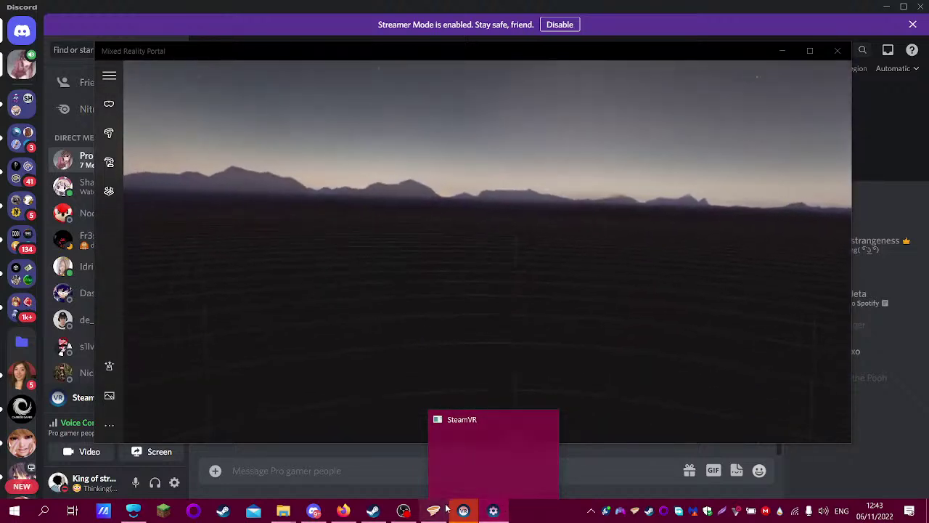
pyautogui.click(462, 511)
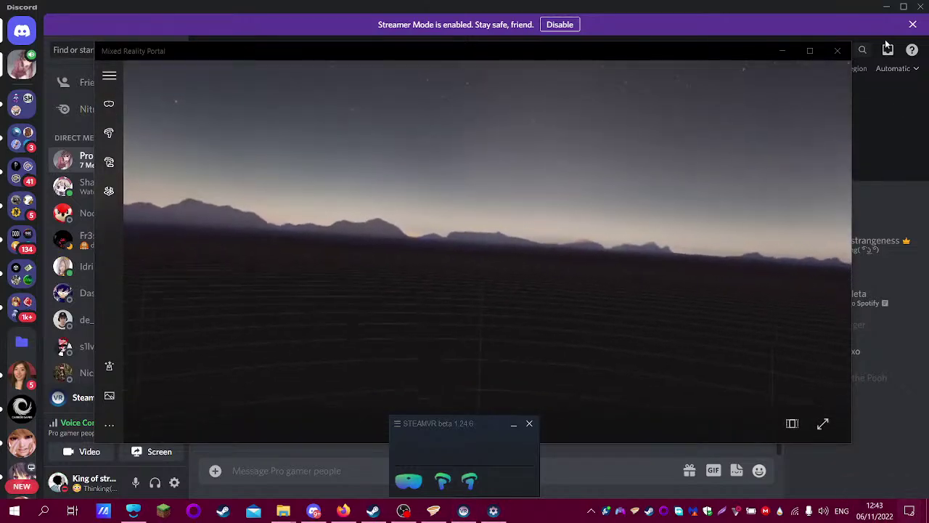
# - Clear the Discord and Mixed Reality Portal windows from the desktop and launch Skyrim VR with the sksevr_loader shortcut
pyautogui.press('super+a')
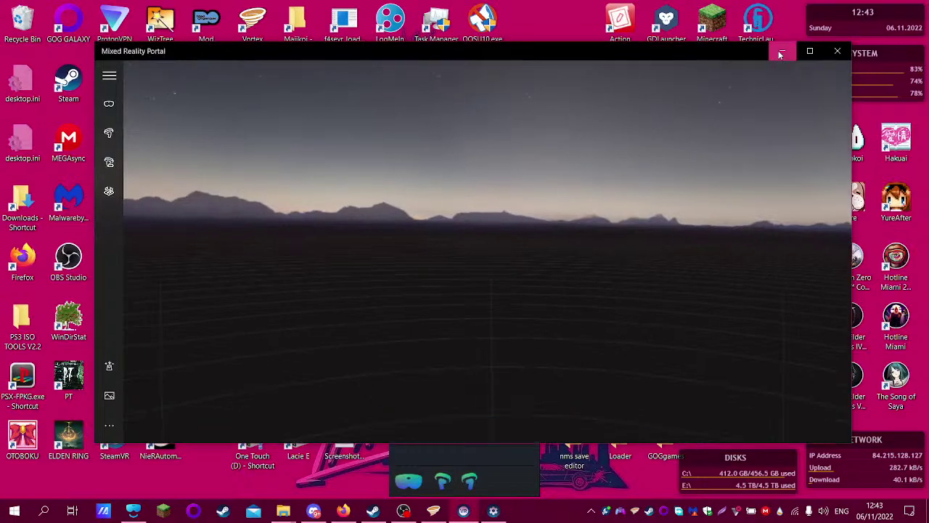
pyautogui.click(837, 50)
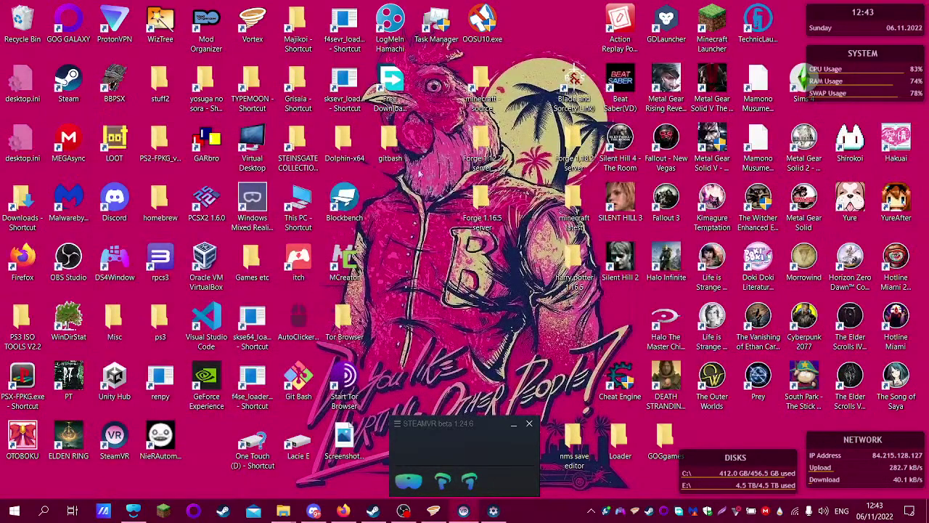
pyautogui.doubleClick(347, 102)
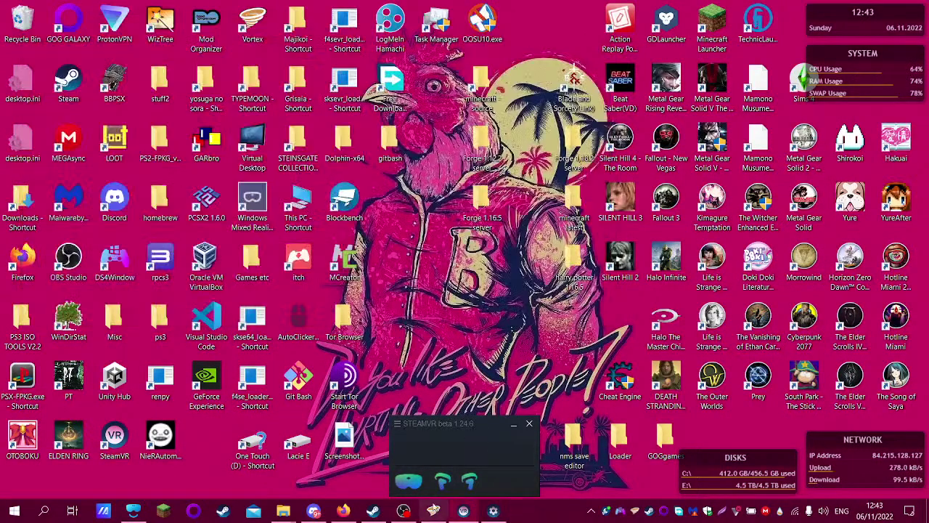
# - Check the headset view of Skyrim VR in Mixed Reality Portal
pyautogui.moveTo(387, 502)
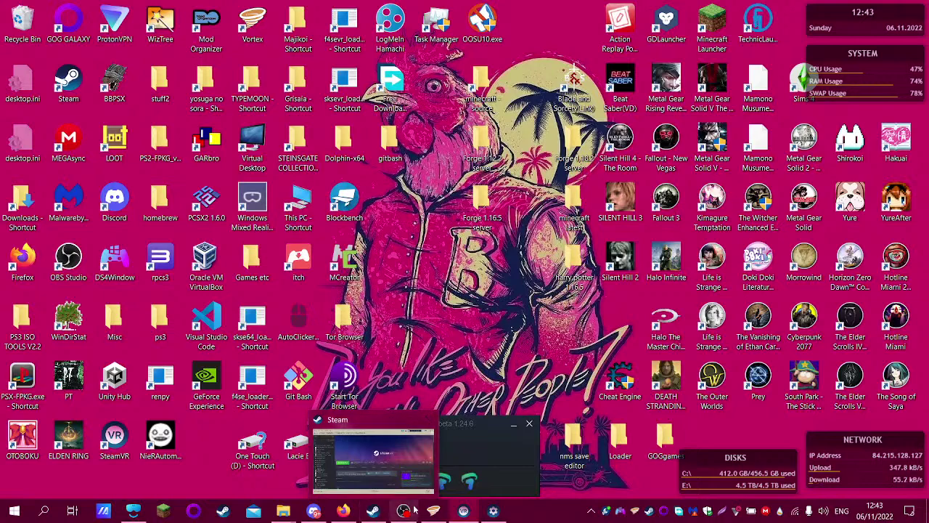
pyautogui.click(146, 510)
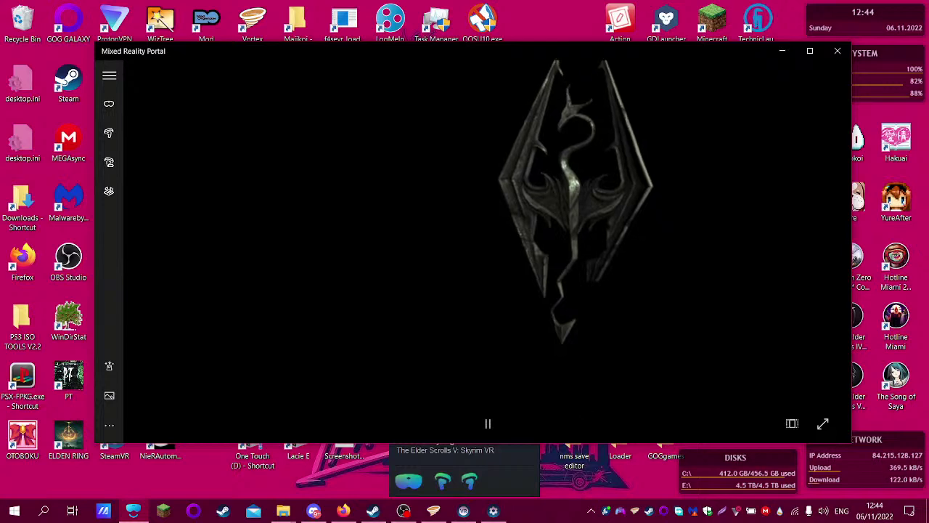
pyautogui.click(786, 55)
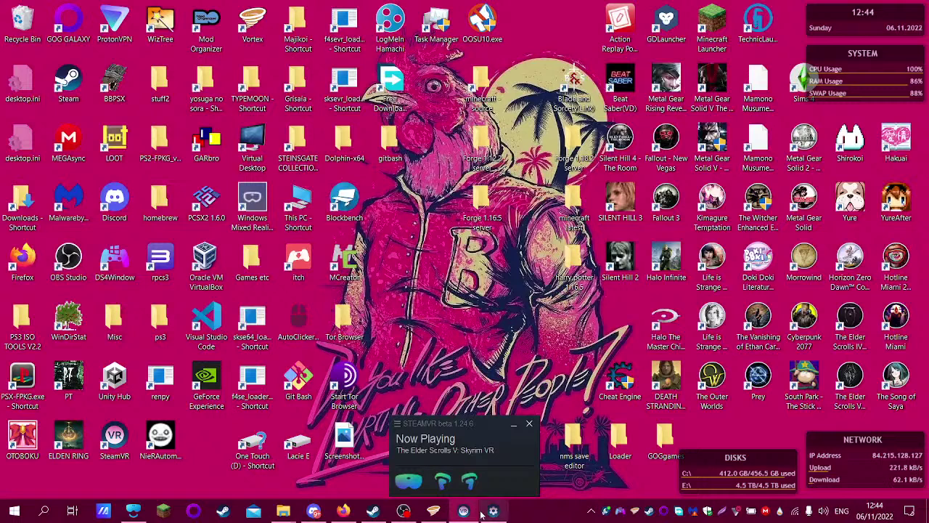
pyautogui.click(159, 512)
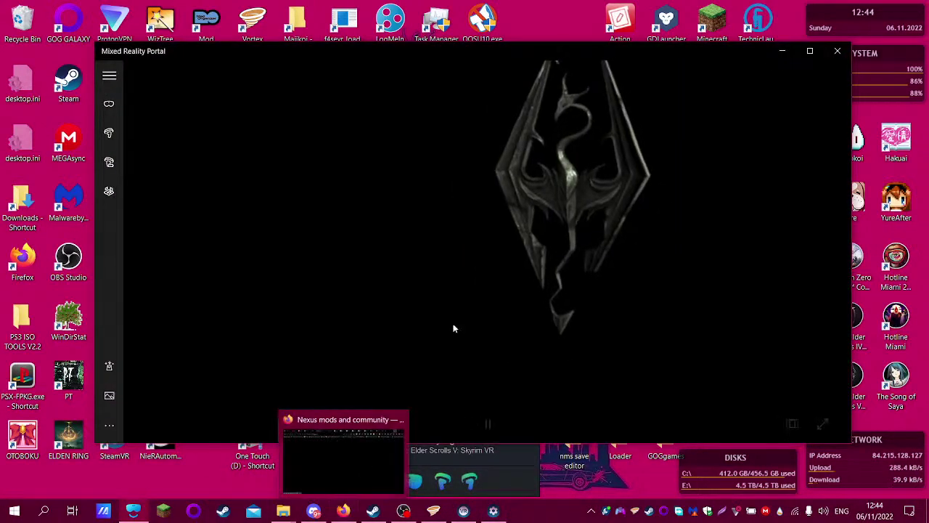
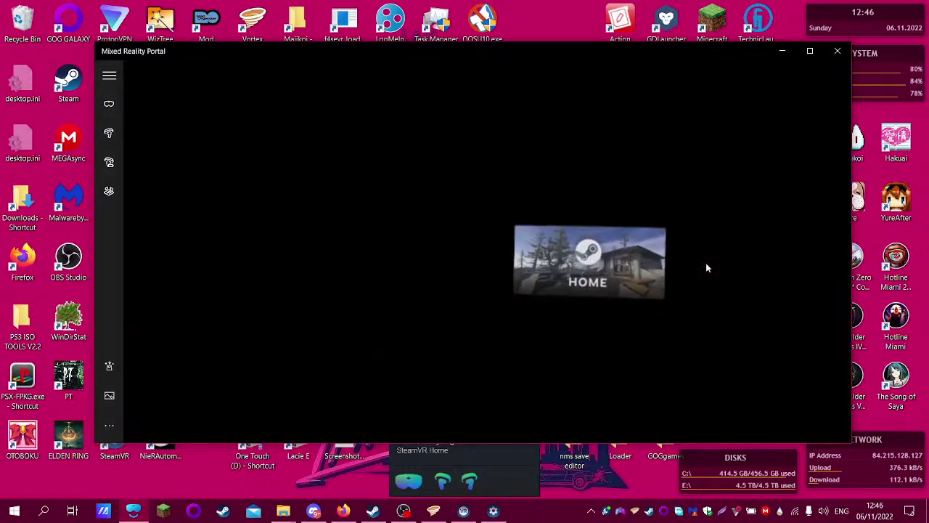
# - Switch to Vortex and disable the Unofficial Fallout 4 Patch mod
pyautogui.click(433, 510)
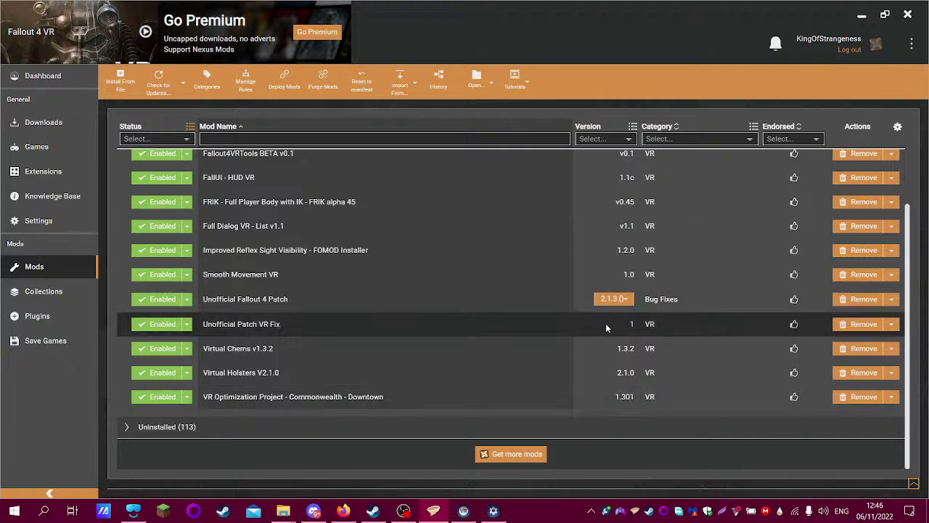
pyautogui.click(187, 299)
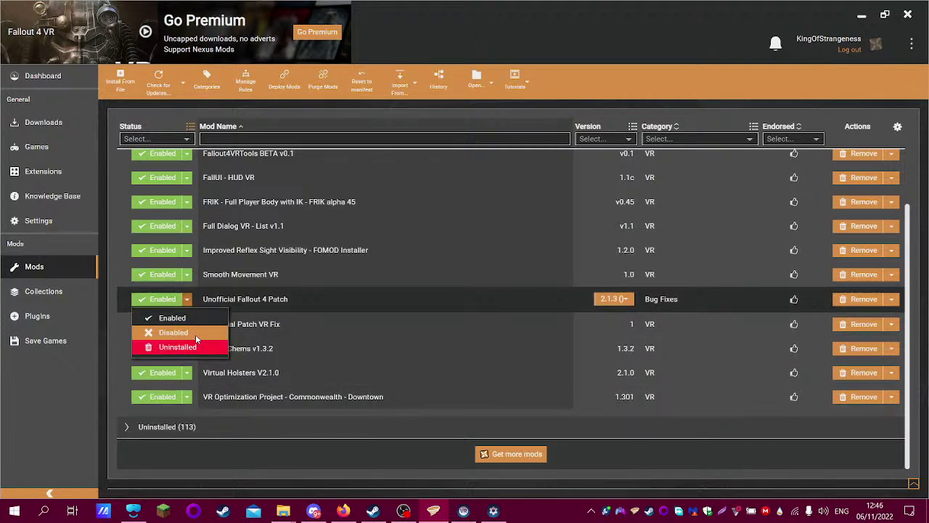
pyautogui.click(195, 333)
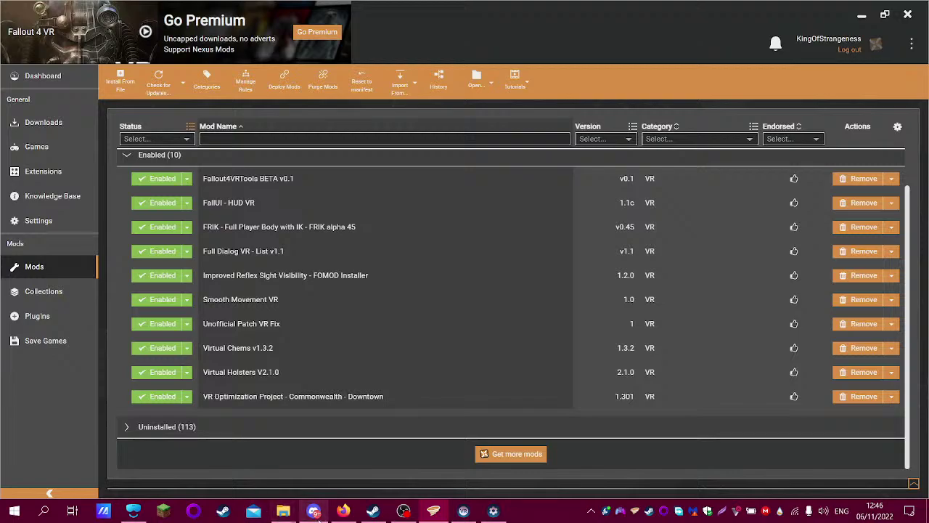
# - Switch to Firefox and review TheGamer's Fallout 4 VR mod list from the Grasslands entry back to the Unofficial Fallout 4 Patch entry
pyautogui.click(343, 510)
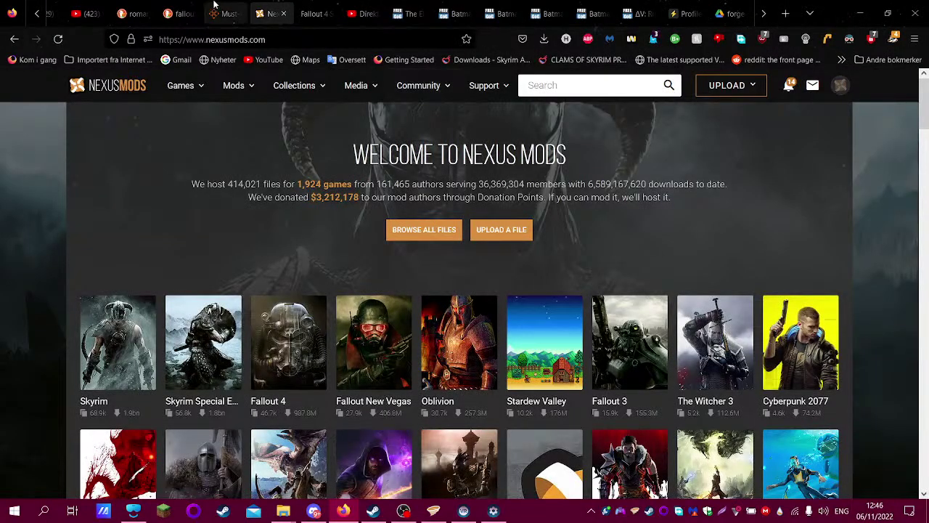
pyautogui.click(217, 10)
pyautogui.scroll(10, 305, 192)
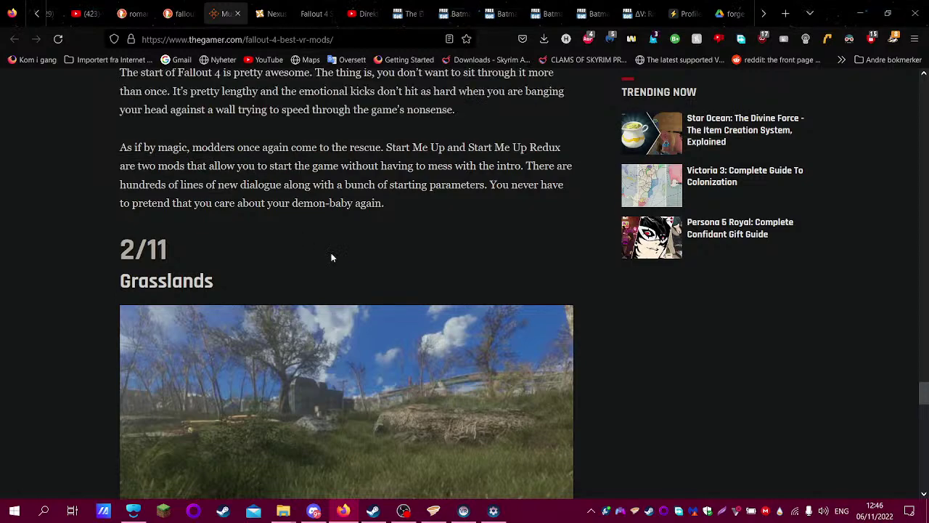
pyautogui.scroll(15, 305, 259)
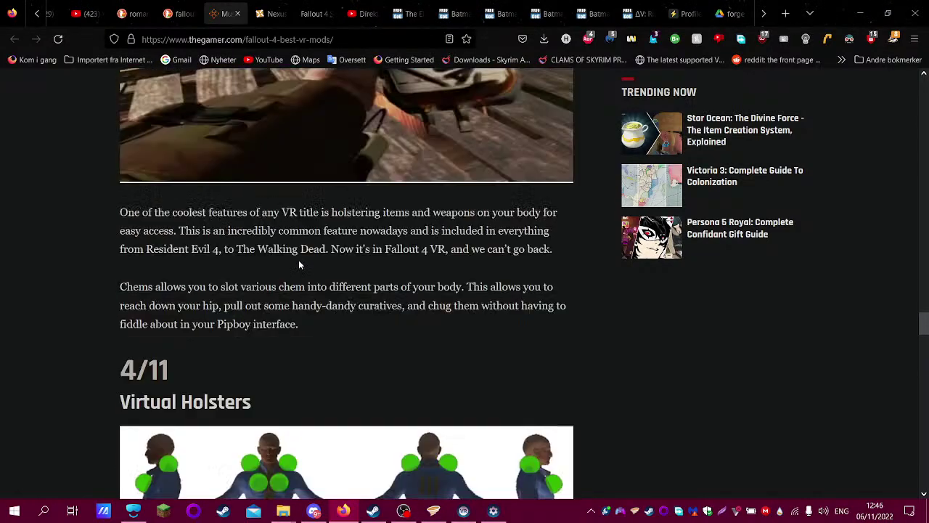
pyautogui.scroll(4, 296, 267)
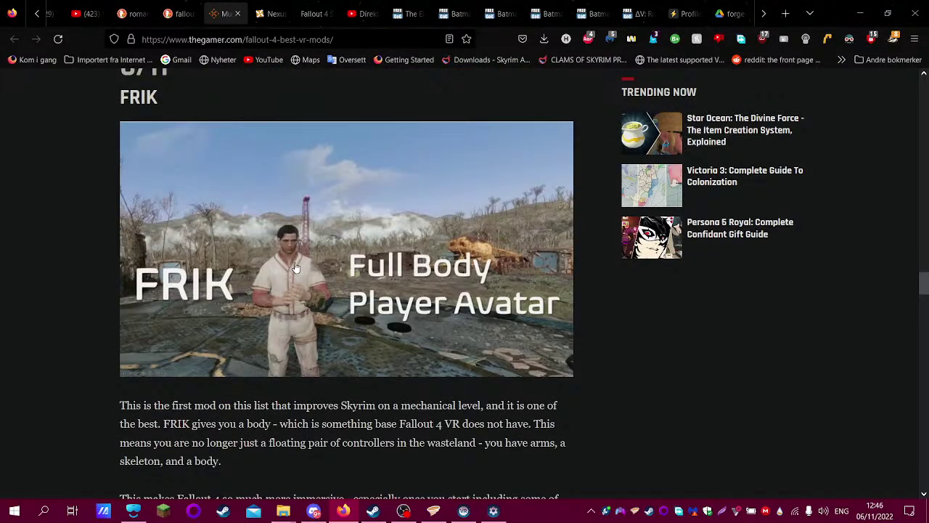
pyautogui.scroll(8, 216, 243)
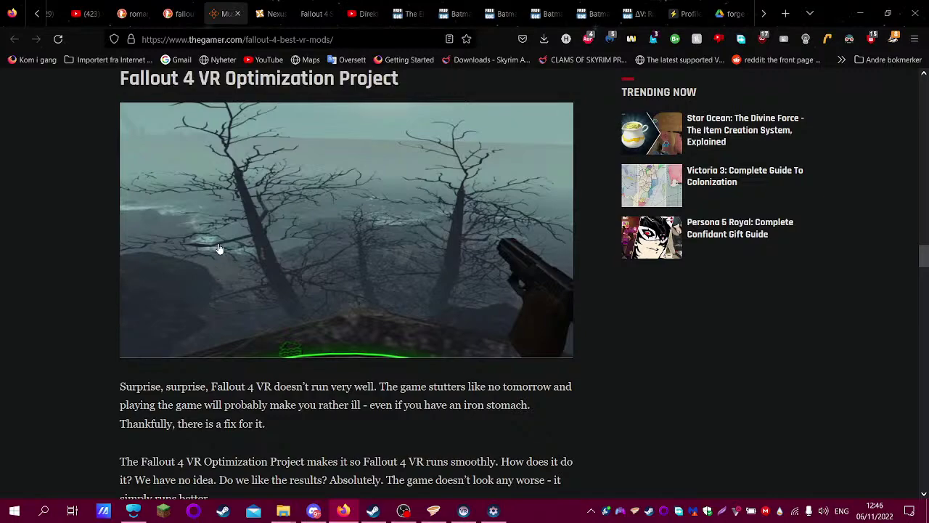
pyautogui.scroll(10, 219, 249)
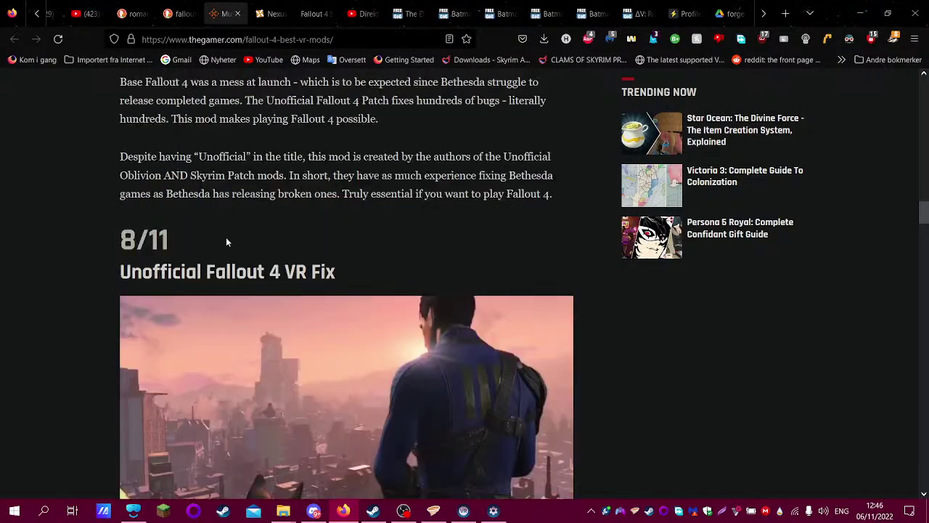
pyautogui.scroll(-2, 227, 242)
pyautogui.scroll(7, 227, 246)
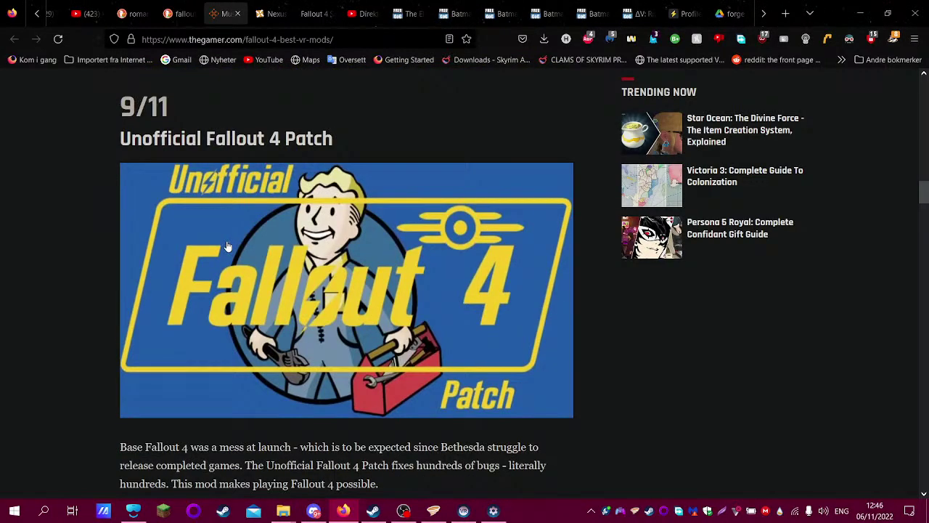
pyautogui.scroll(-3, 227, 247)
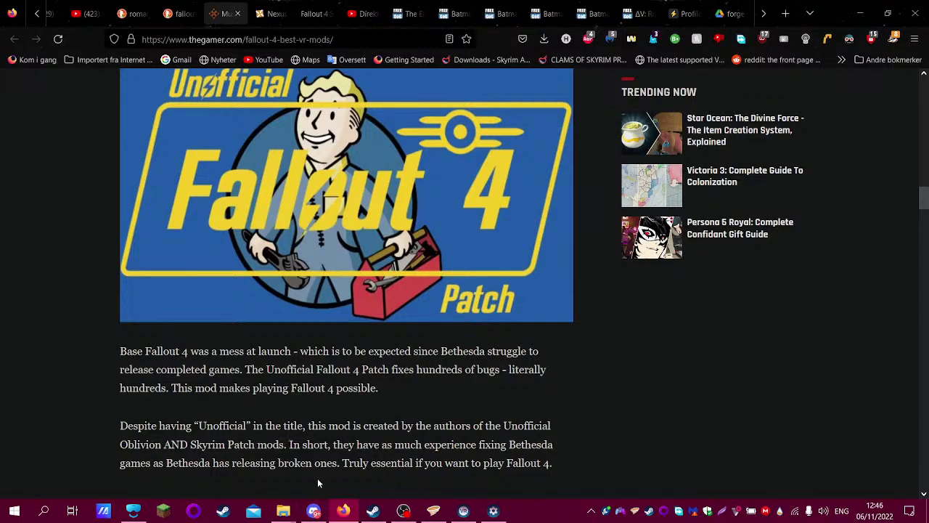
pyautogui.scroll(-3, 185, 459)
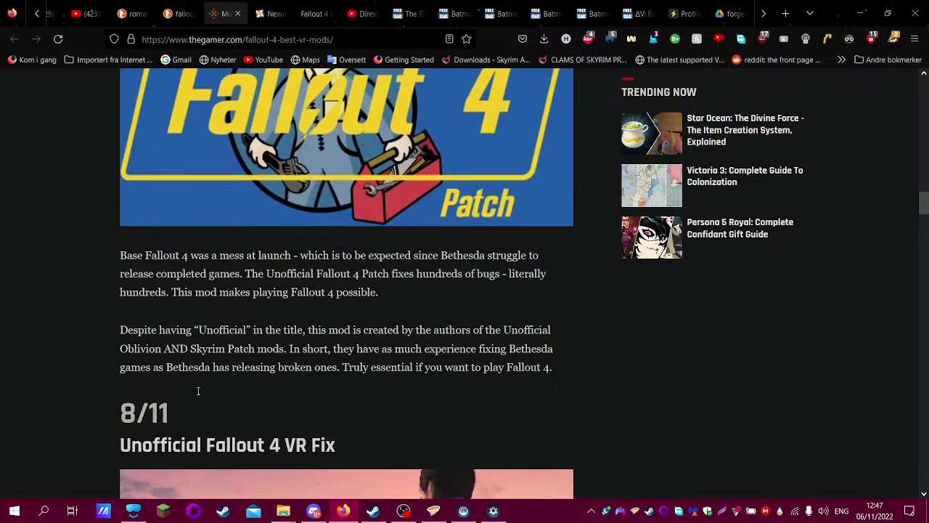
# - Search DuckDuckGo for "unofficial fallout 4 patch no dlc" in the tab that holds the Nexus Mods home page
pyautogui.click(270, 13)
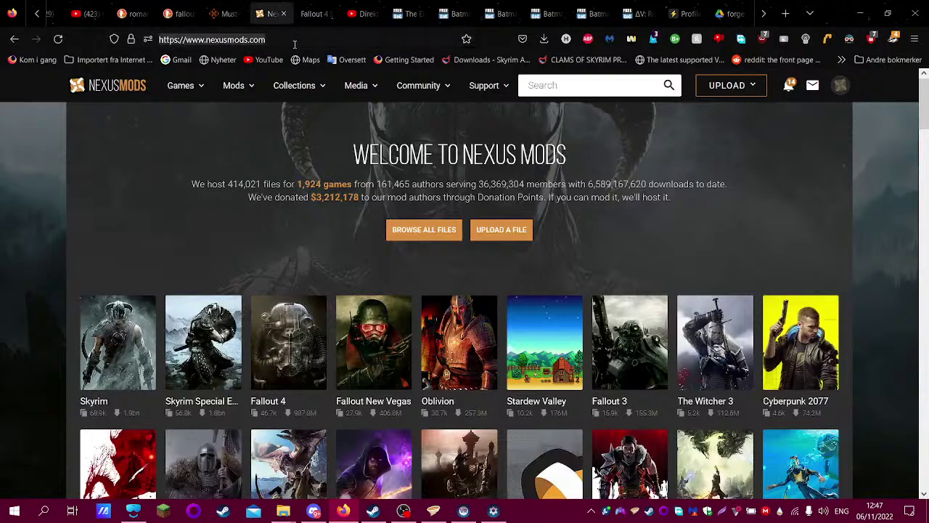
pyautogui.hotkey('ctrl', 'l')
pyautogui.write('unoffi')
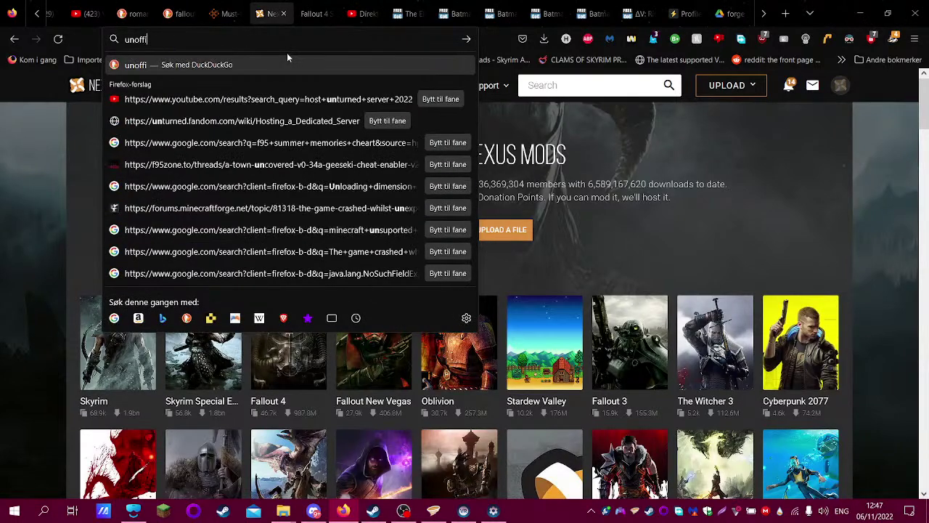
pyautogui.write('cial fall')
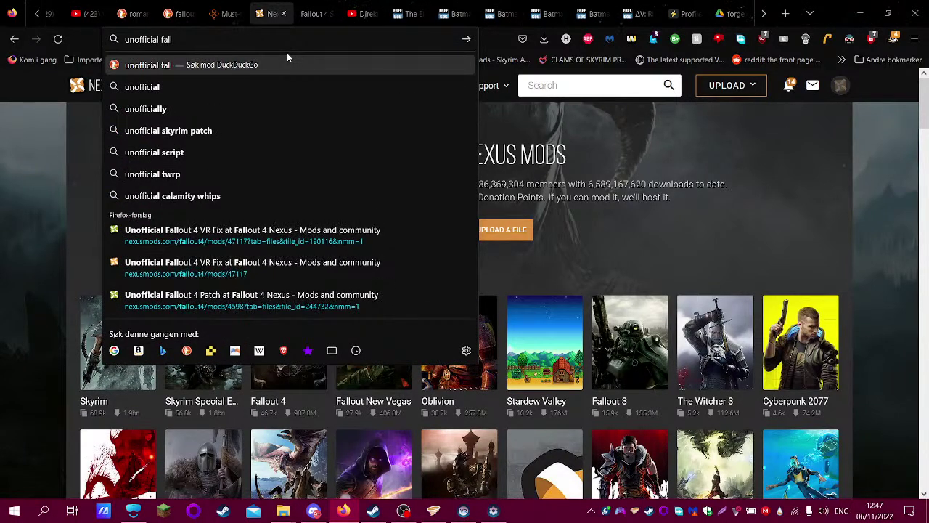
pyautogui.write('out 4 pat')
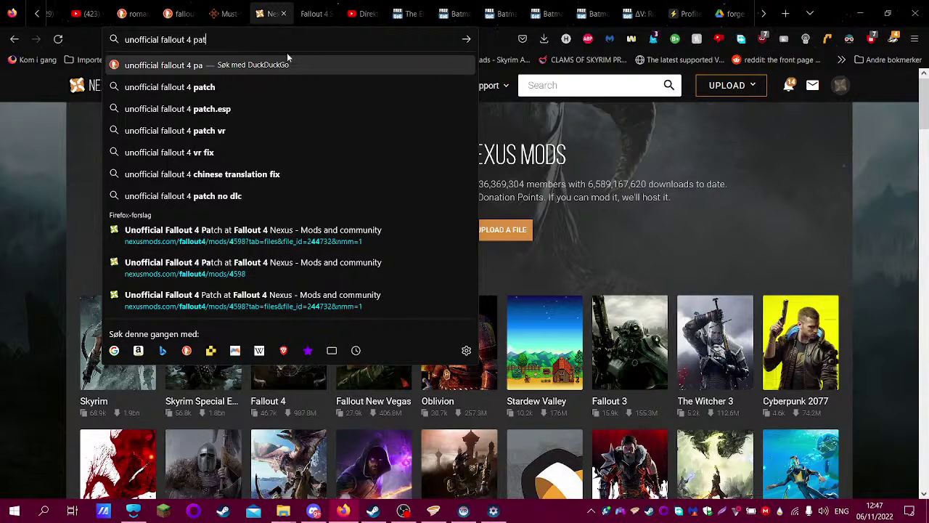
pyautogui.write('ch non dlc')
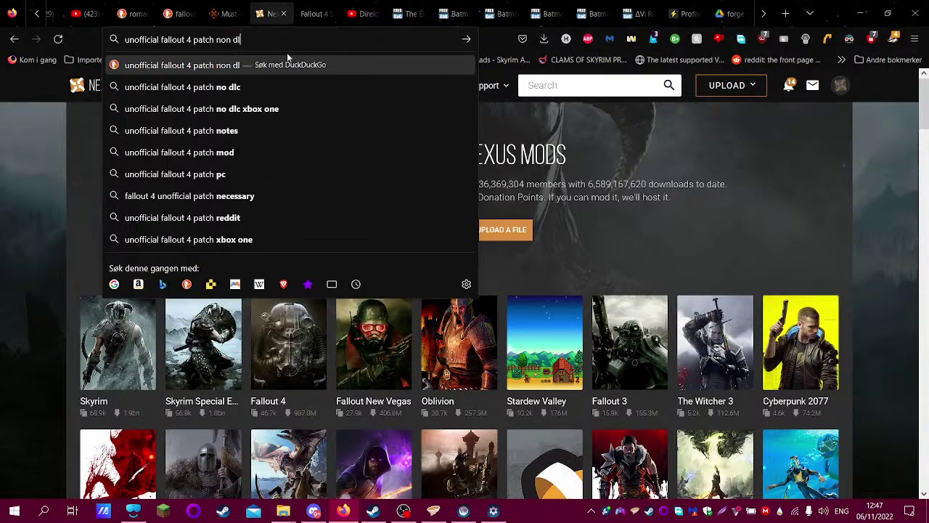
pyautogui.click(245, 88)
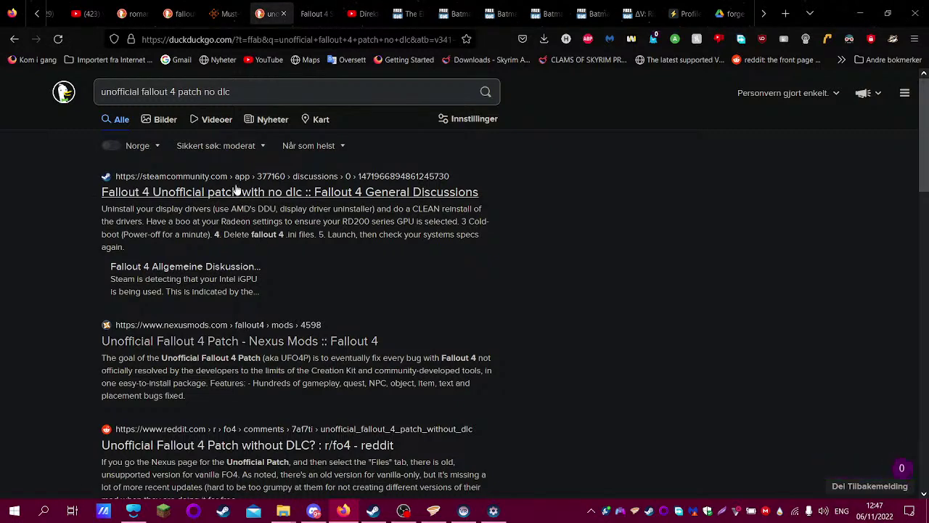
# - Open the Steam discussion "Fallout 4 Unofficial patch with no dlc" and read the first replies
pyautogui.click(235, 191)
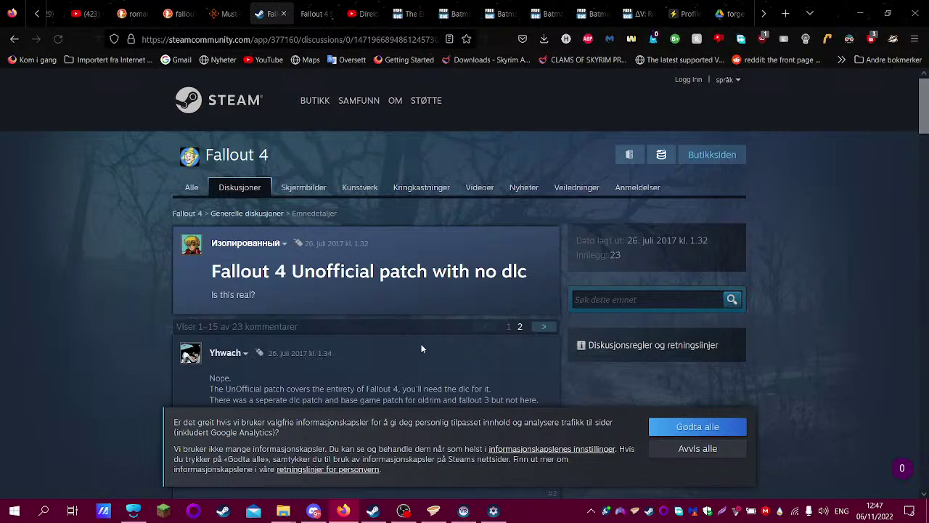
pyautogui.scroll(-1, 398, 334)
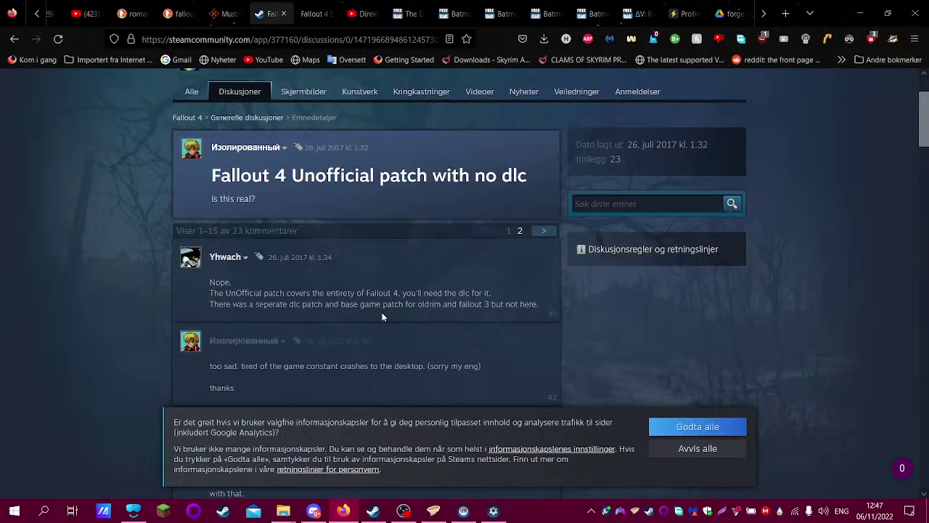
pyautogui.scroll(-1, 382, 317)
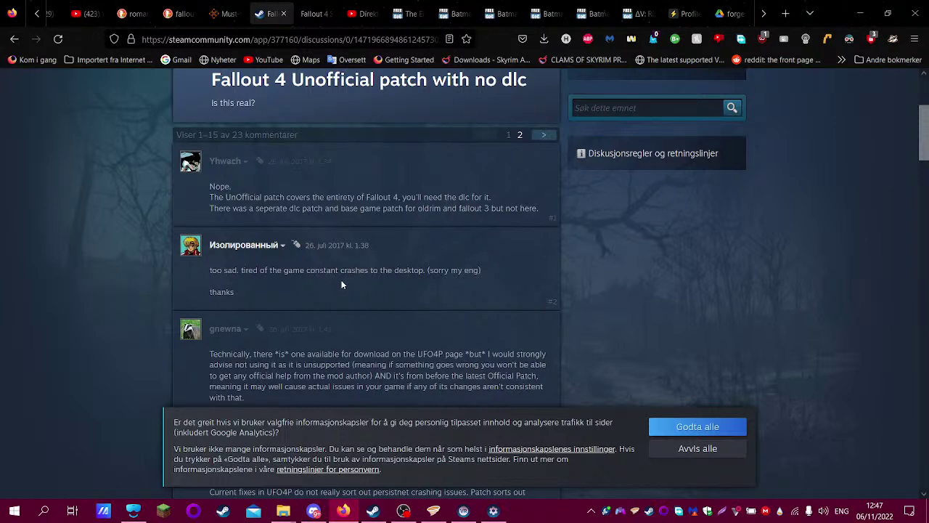
# - Read further replies in the Steam discussion "Fallout 4 Unofficial patch with no dlc", down to the ones about uninstalled mods
pyautogui.scroll(-1, 341, 284)
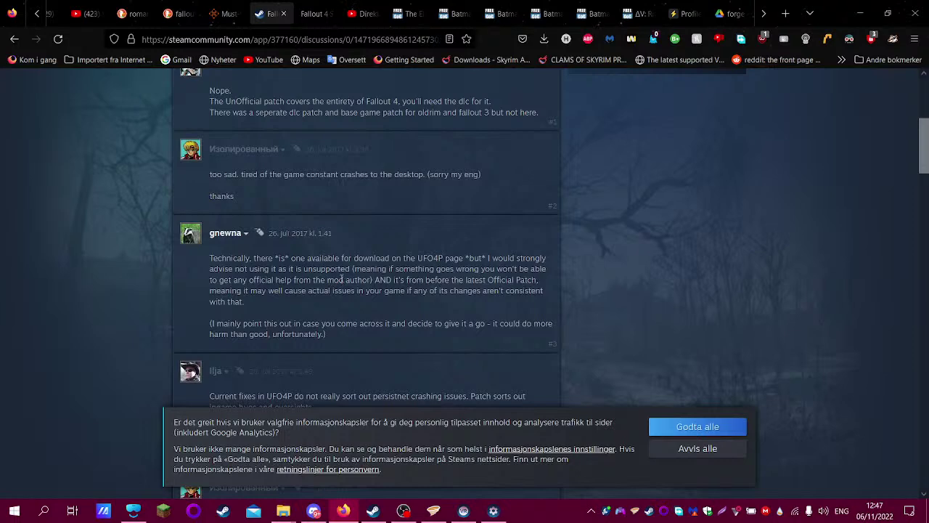
pyautogui.scroll(-1, 341, 274)
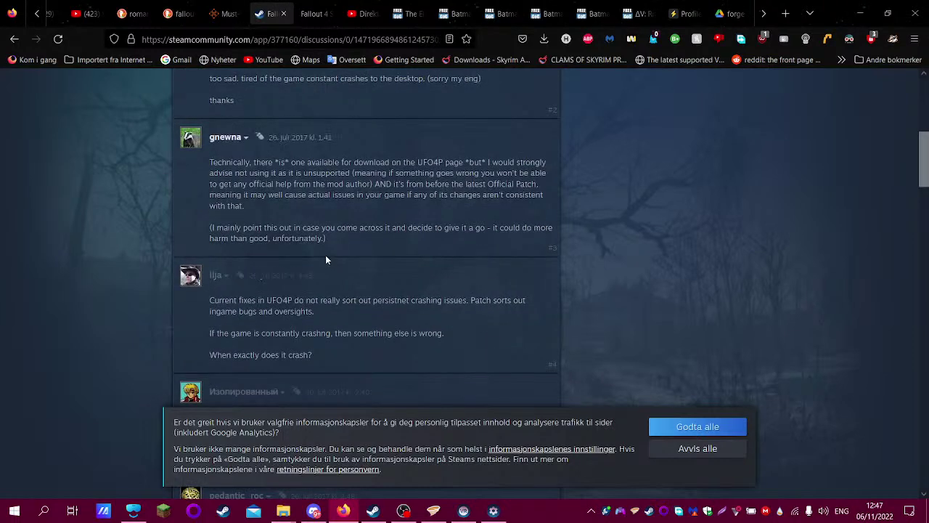
pyautogui.scroll(-1, 325, 254)
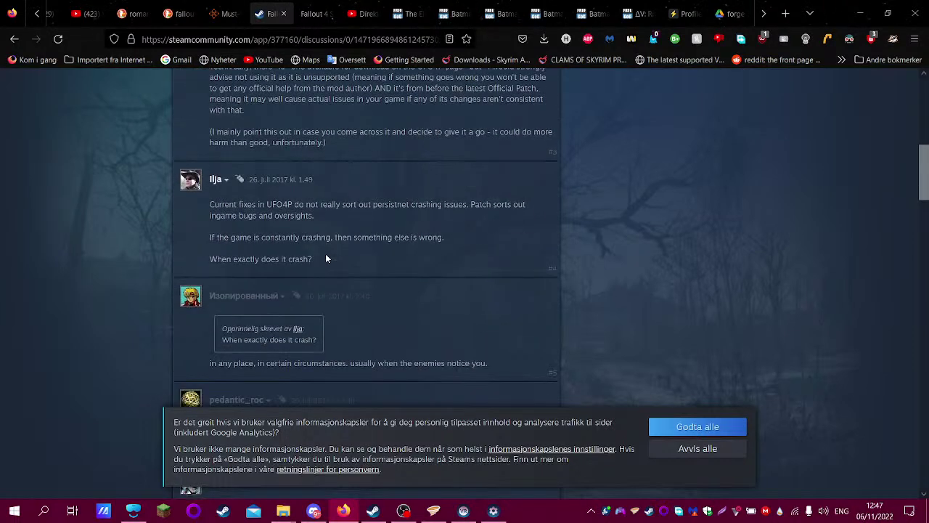
pyautogui.scroll(-2, 325, 254)
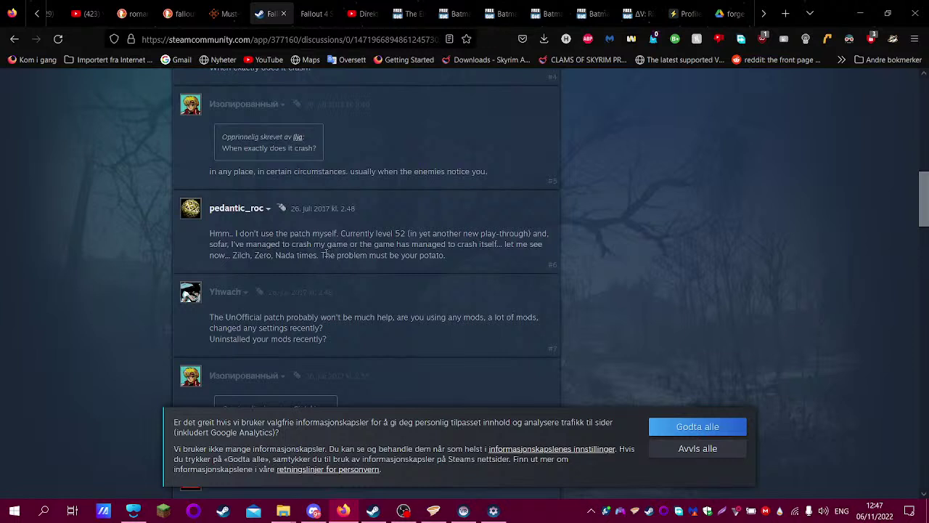
pyautogui.scroll(-1, 326, 252)
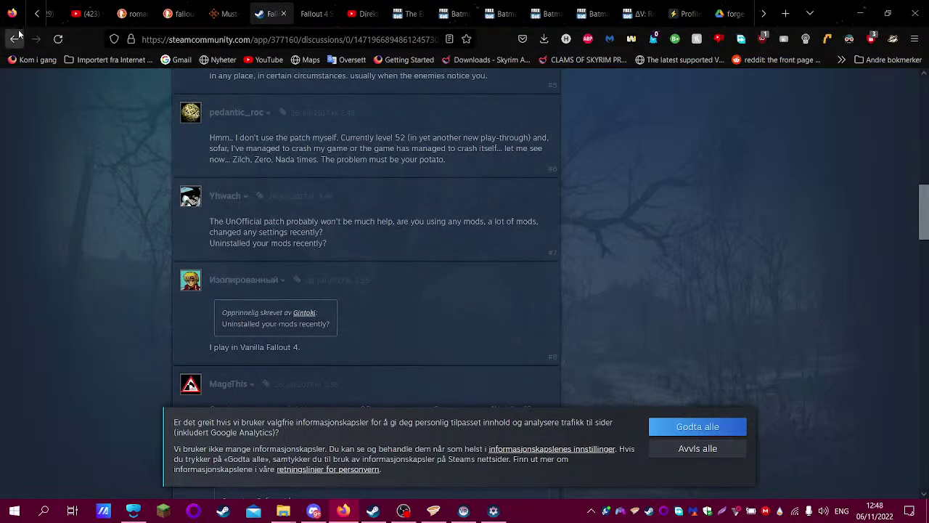
# - Return to the search results, open the Reddit thread "Unofficial Fallout 4 Patch without DLC?" and read its comments
pyautogui.press('F5')
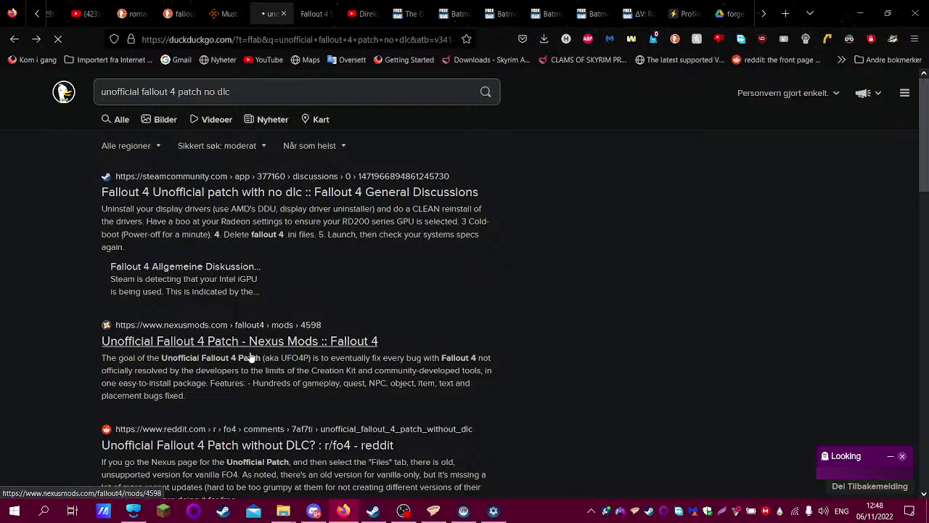
pyautogui.click(212, 445)
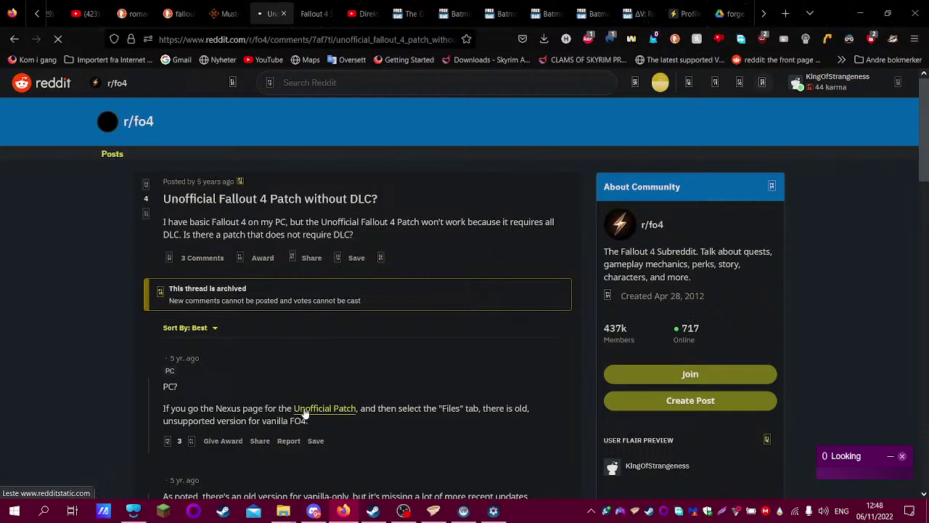
pyautogui.scroll(-2, 305, 413)
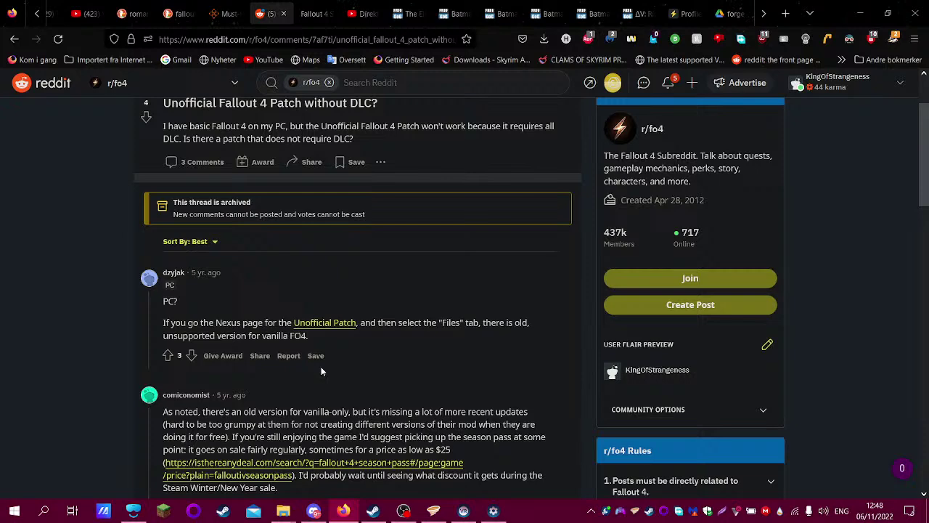
pyautogui.scroll(-5, 312, 382)
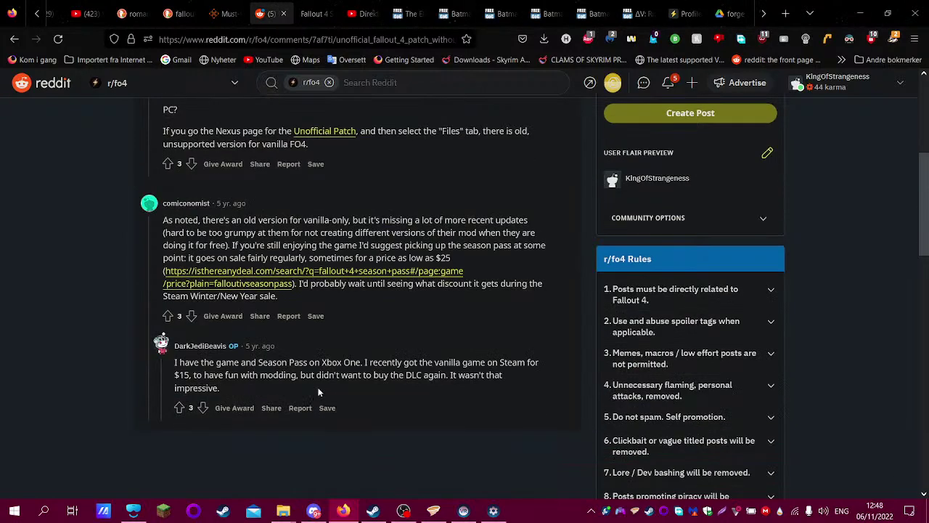
# - Open the Unofficial Patch link from the thread's first comment in a new tab
pyautogui.scroll(3, 324, 268)
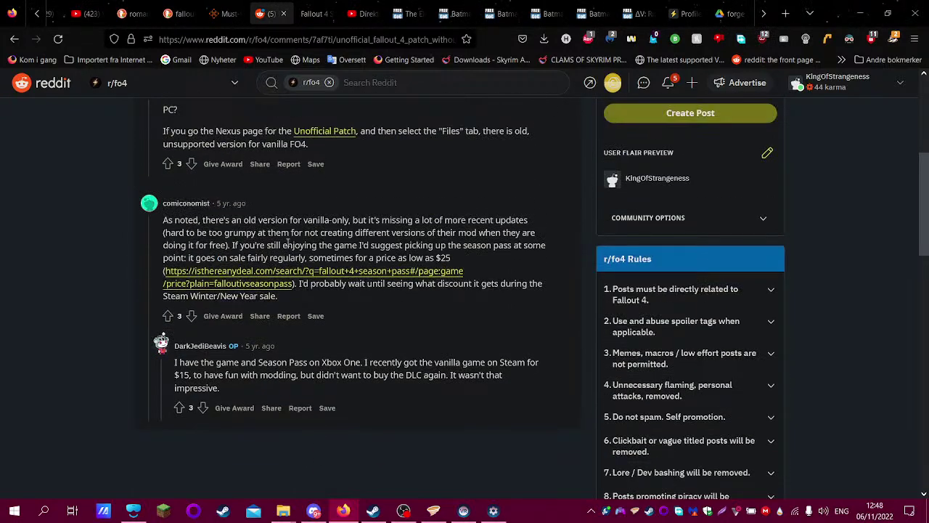
pyautogui.rightClick(335, 135)
pyautogui.click(376, 148)
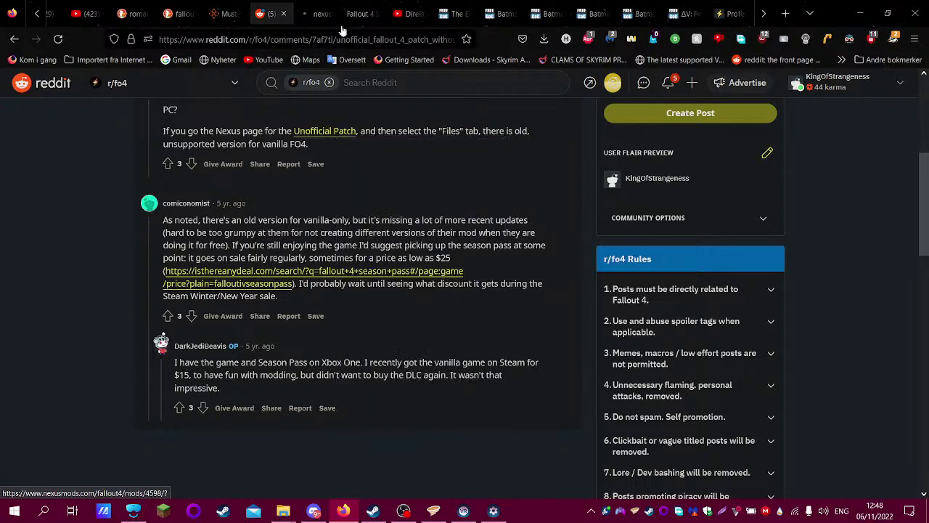
# - Search DuckDuckGo for "fallout 4 unofficial patch for vr" in the tab that holds the Reddit thread
pyautogui.click(343, 39)
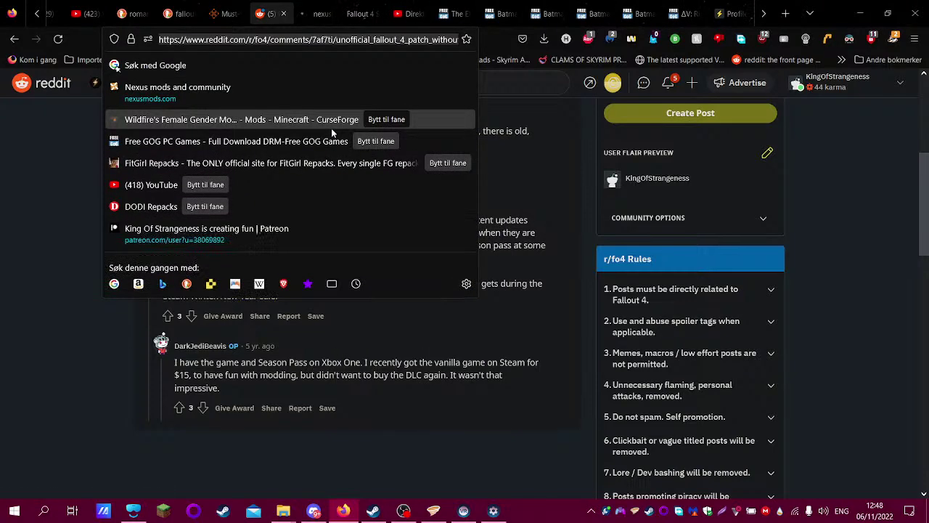
pyautogui.write('fallout')
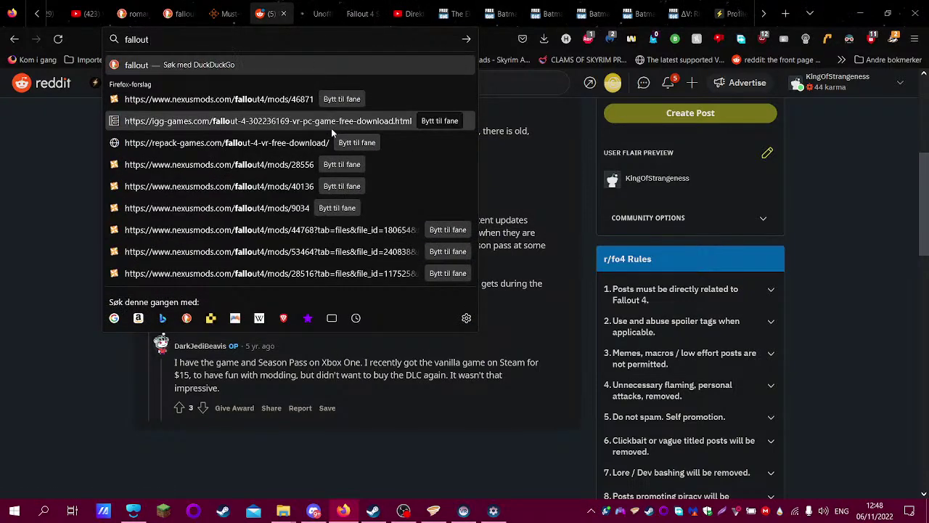
pyautogui.write(' 4 uno')
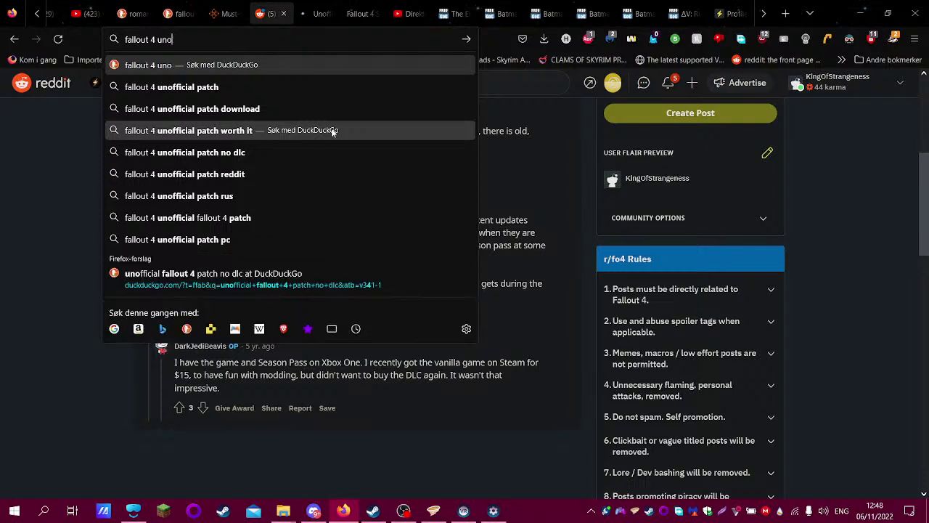
pyautogui.write('fficial pat')
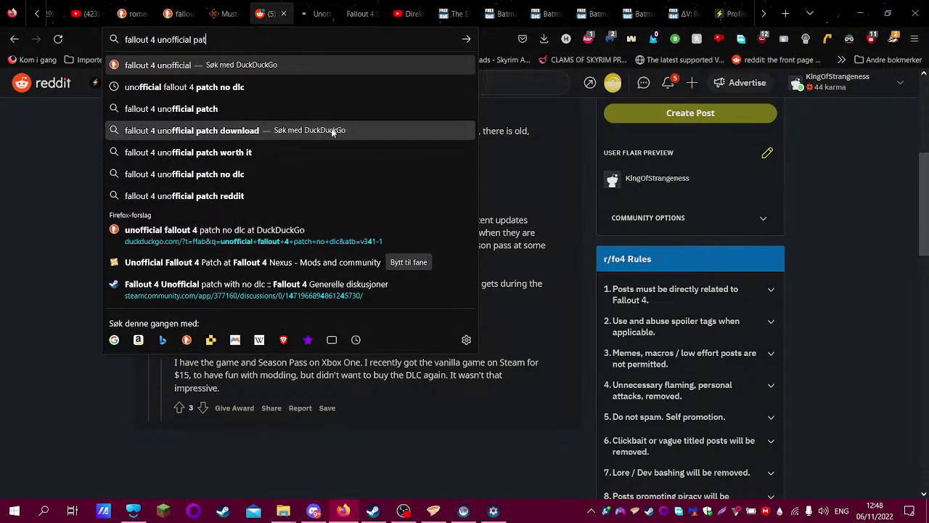
pyautogui.write('ch for vr')
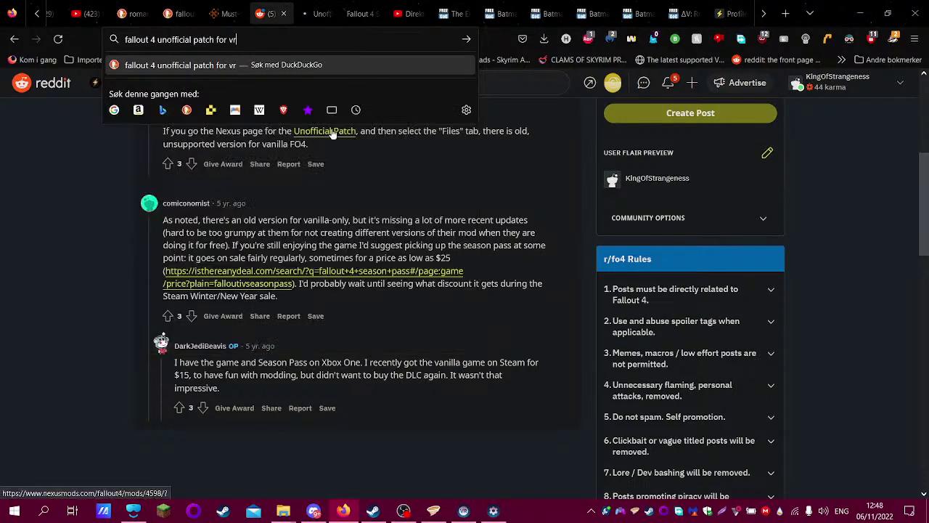
pyautogui.press('Return')
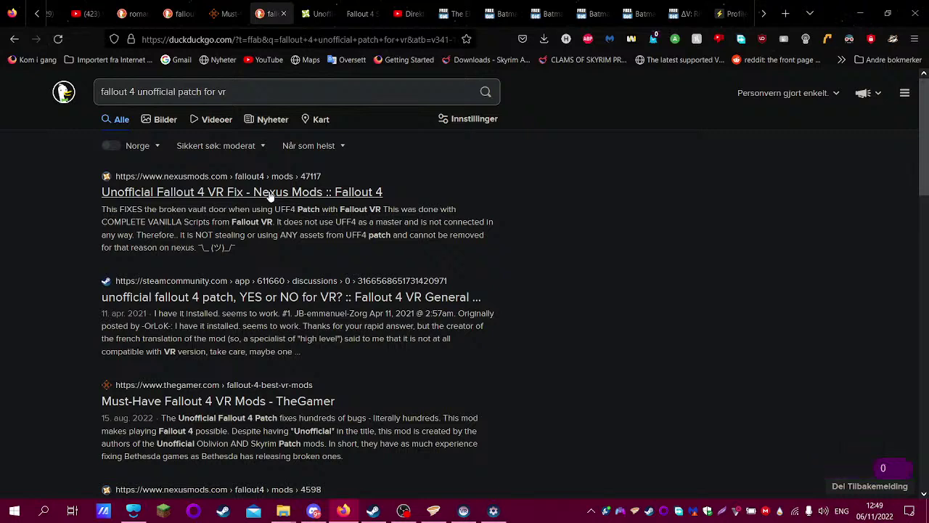
# - Open the Steam discussion "unofficial fallout 4 patch, YES or NO for VR?" and read it through to the last reply
pyautogui.click(283, 299)
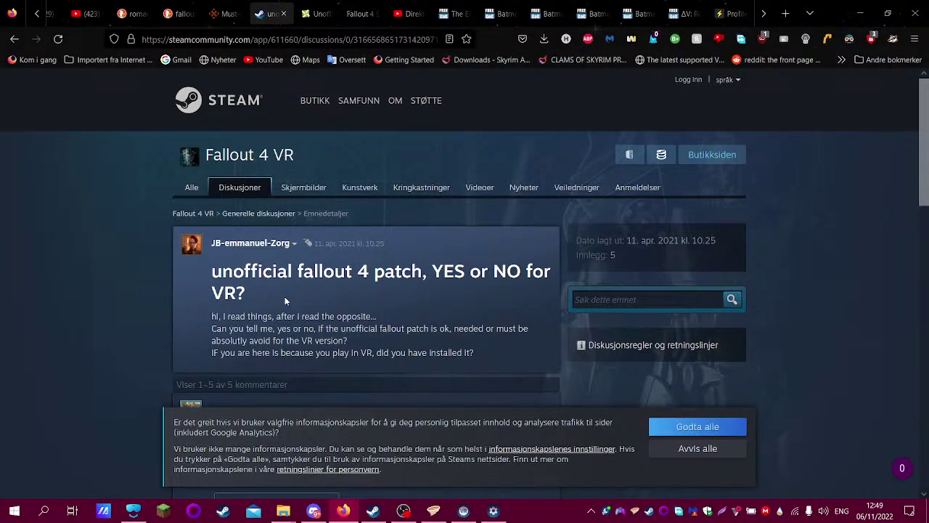
pyautogui.scroll(-4, 364, 270)
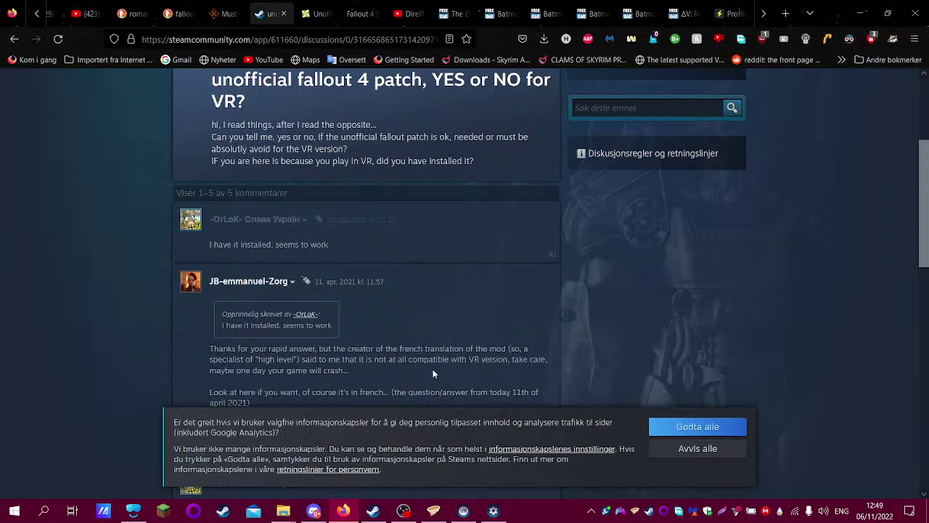
pyautogui.scroll(-4, 435, 370)
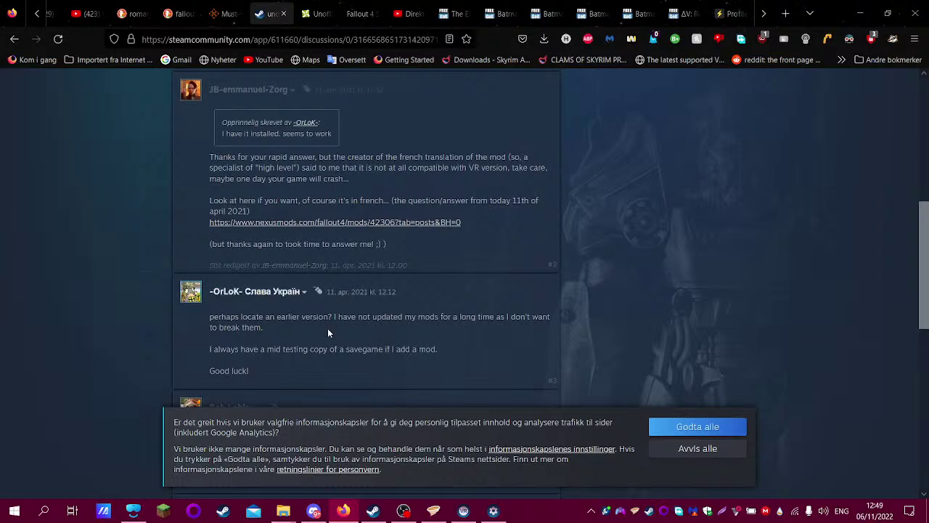
pyautogui.scroll(-2, 328, 327)
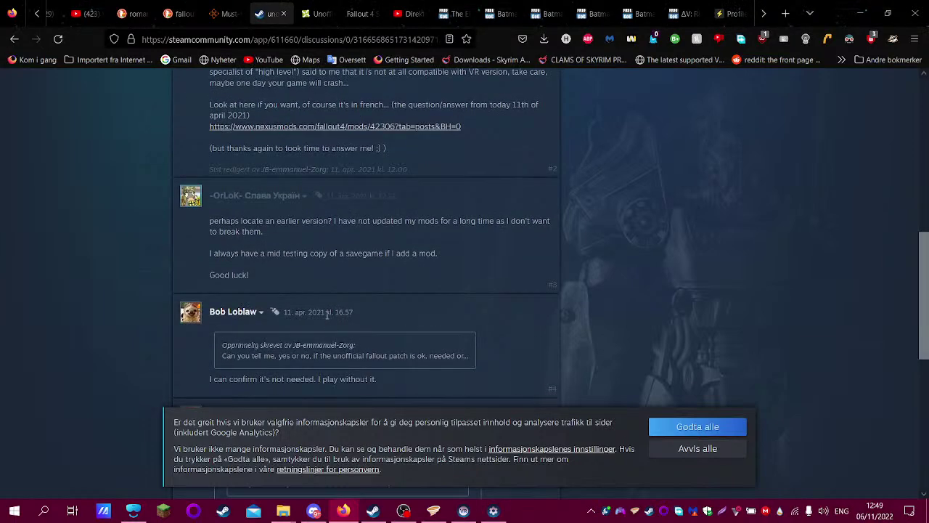
pyautogui.scroll(-4, 327, 313)
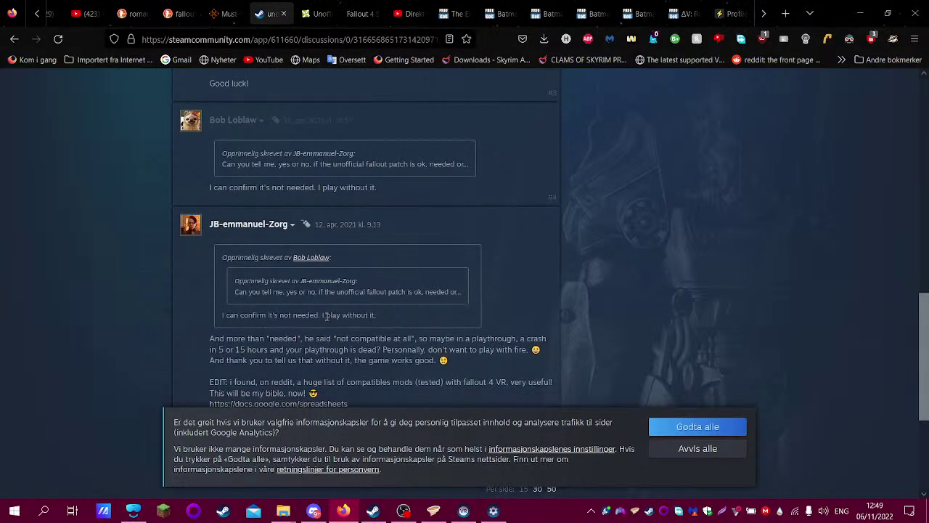
pyautogui.scroll(-2, 326, 317)
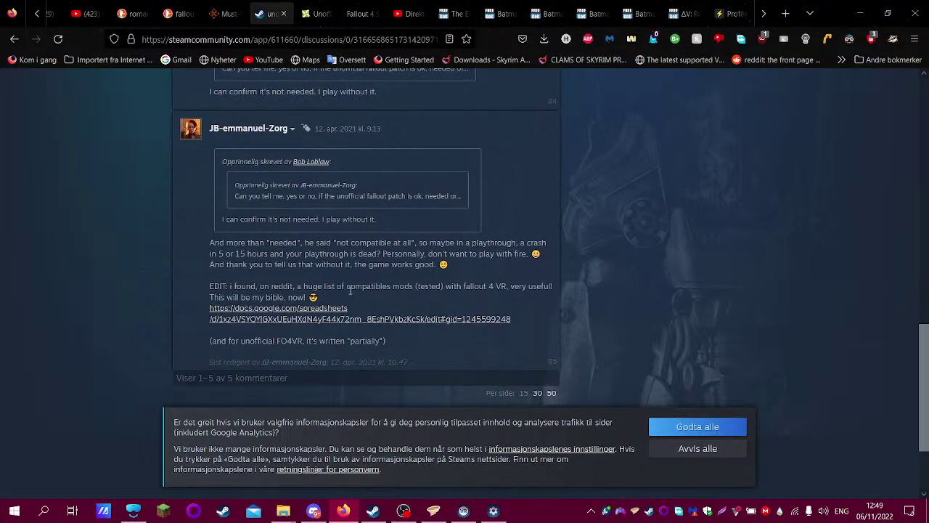
# - Open the compatible-mods spreadsheet linked in the forum post in a new tab, and show the Unofficial Fallout 4 Patch's files
pyautogui.rightClick(312, 310)
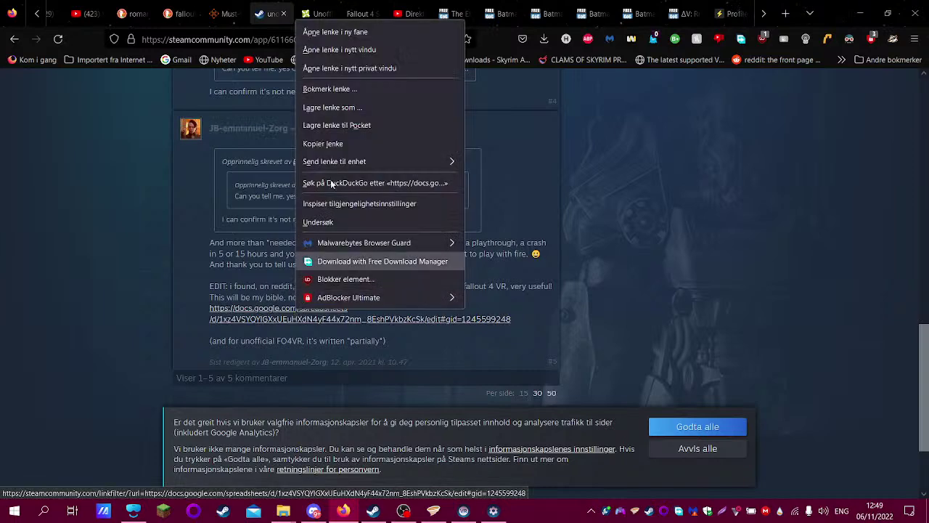
pyautogui.click(315, 29)
pyautogui.click(318, 16)
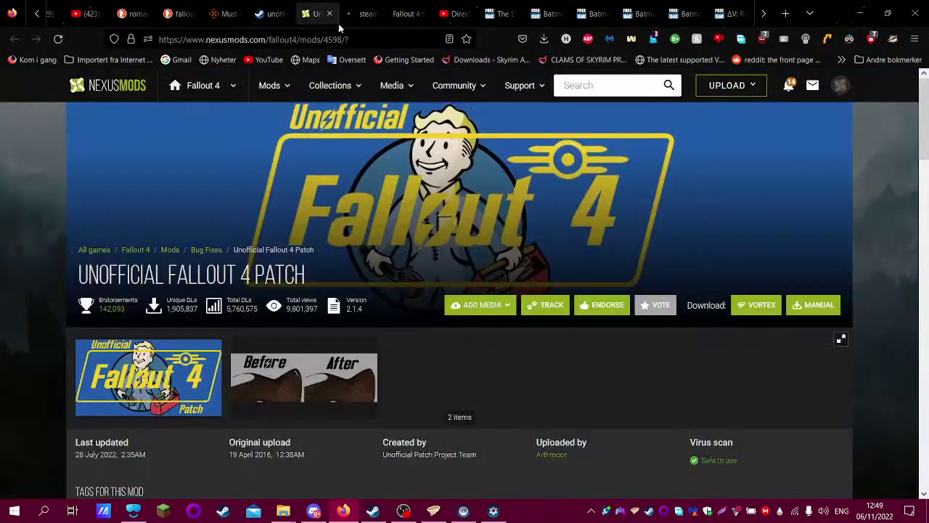
pyautogui.scroll(-5, 173, 287)
pyautogui.click(146, 178)
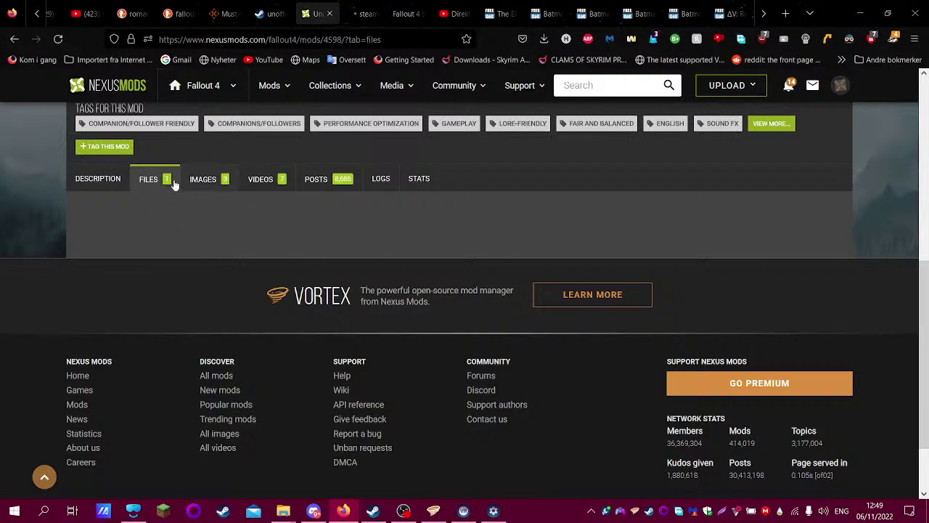
# - Switch to the Fallout 4 VR Mod List spreadsheet and look through the listed mods and their working status
pyautogui.click(368, 9)
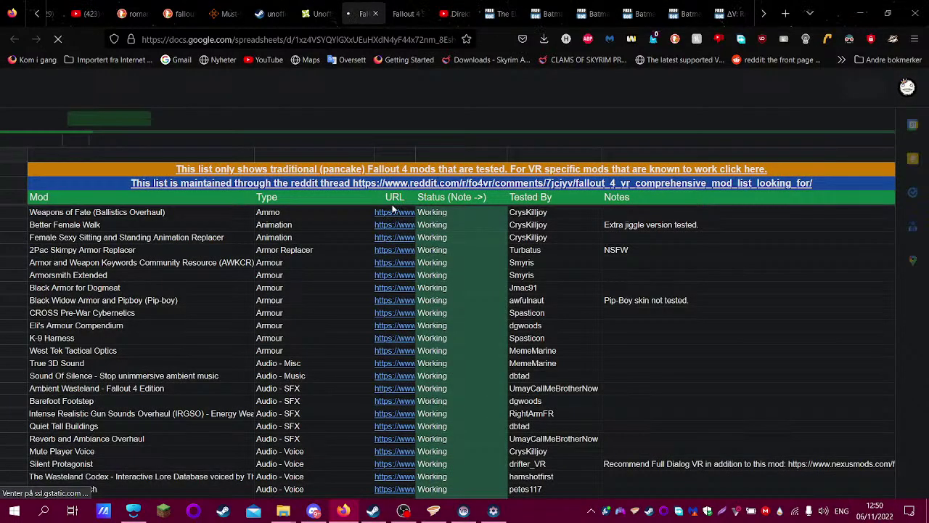
pyautogui.scroll(-3, 410, 254)
pyautogui.scroll(-10, 428, 279)
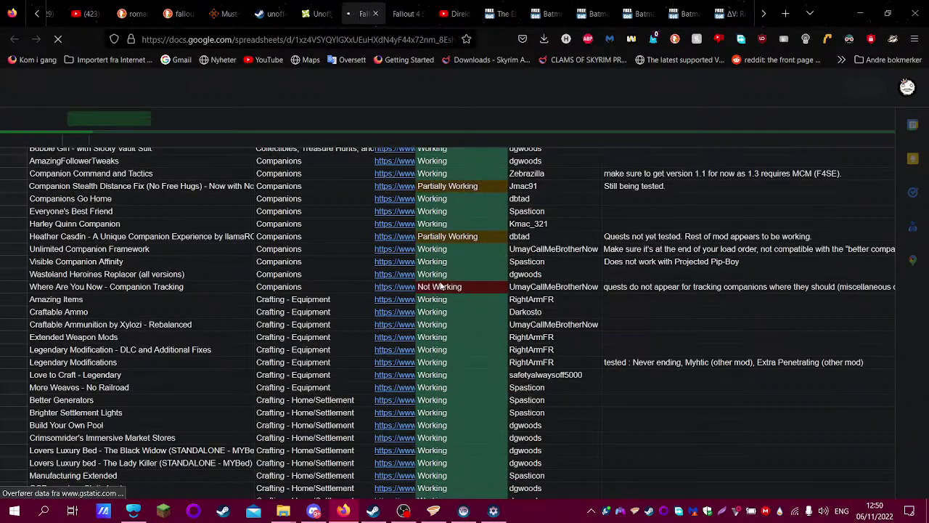
pyautogui.scroll(8, 435, 284)
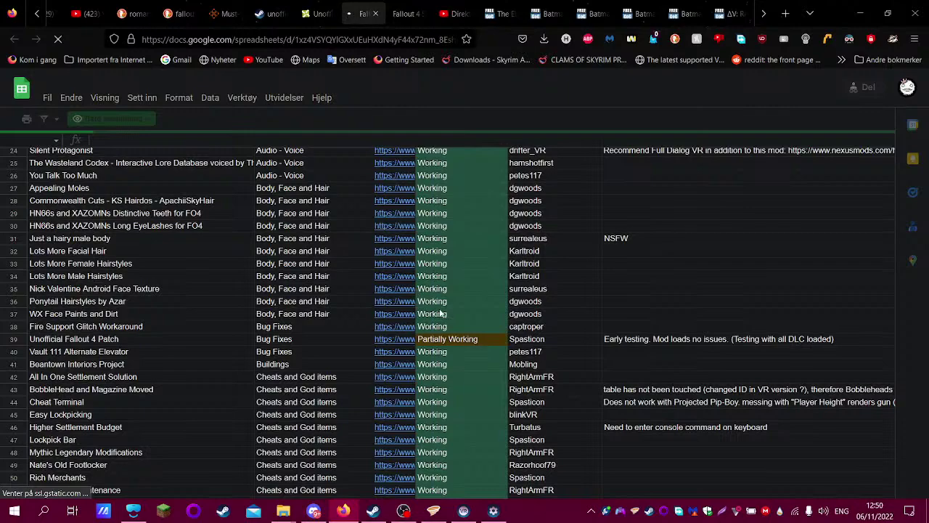
pyautogui.scroll(8, 440, 313)
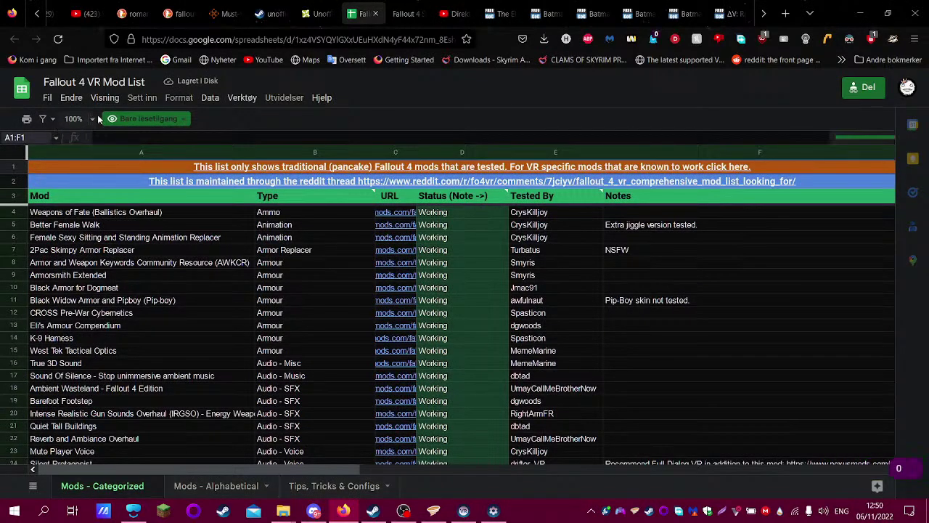
# - Download the Fallout 4 VR Mod List as a Microsoft Excel worksheet into the Documents folder
pyautogui.click(47, 98)
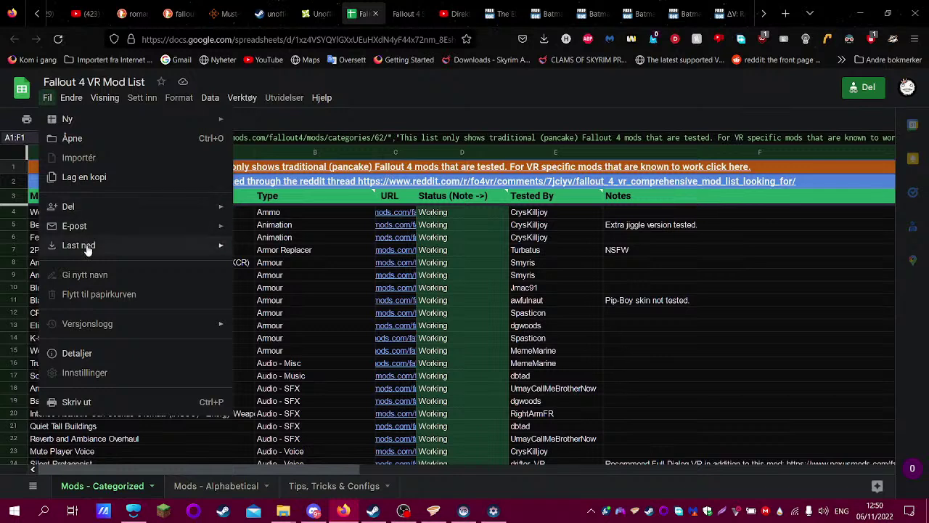
pyautogui.moveTo(87, 247)
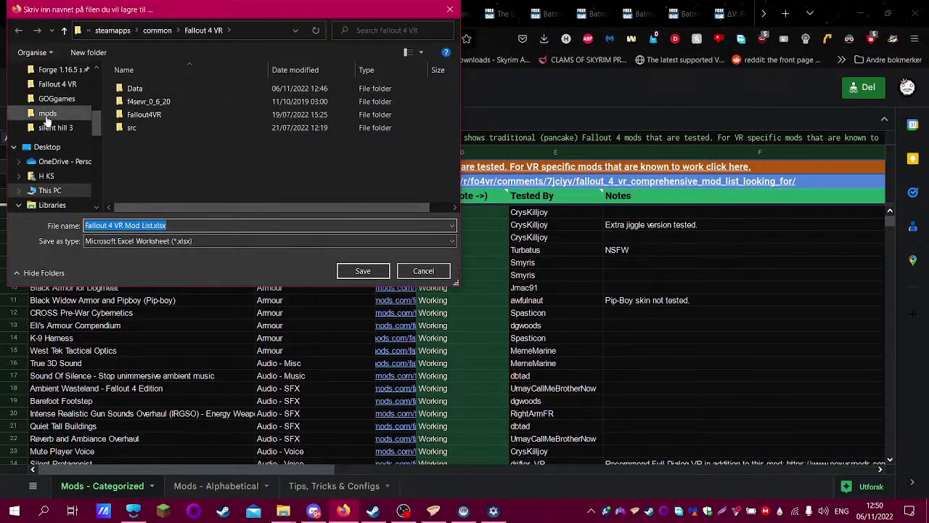
pyautogui.scroll(2, 51, 133)
pyautogui.scroll(3, 50, 133)
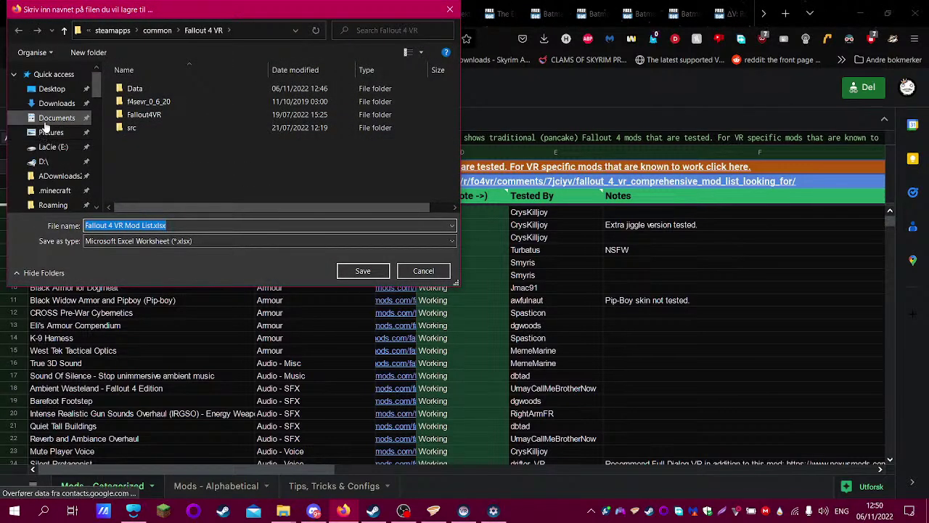
pyautogui.click(55, 118)
pyautogui.click(341, 273)
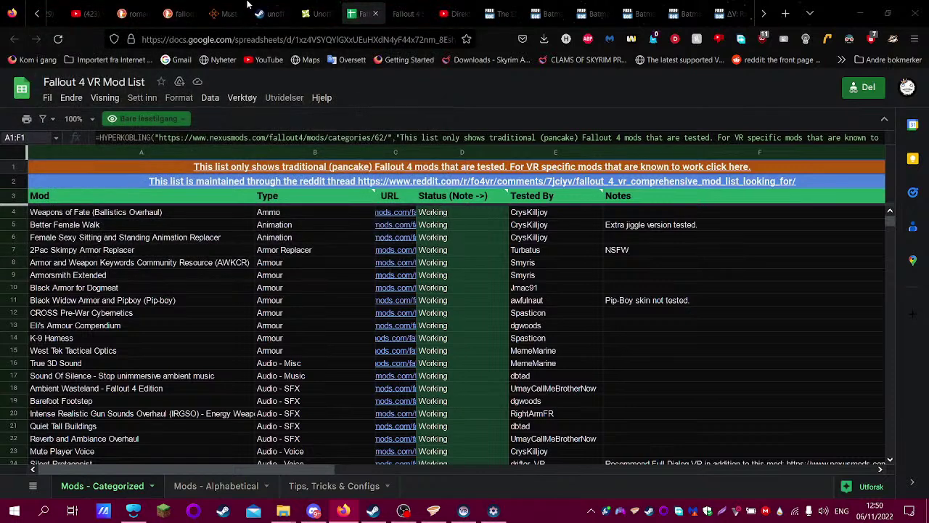
# - Return to the Unofficial Fallout 4 Patch page, check its main files and preview the file contents, closing the preview again
pyautogui.click(324, 14)
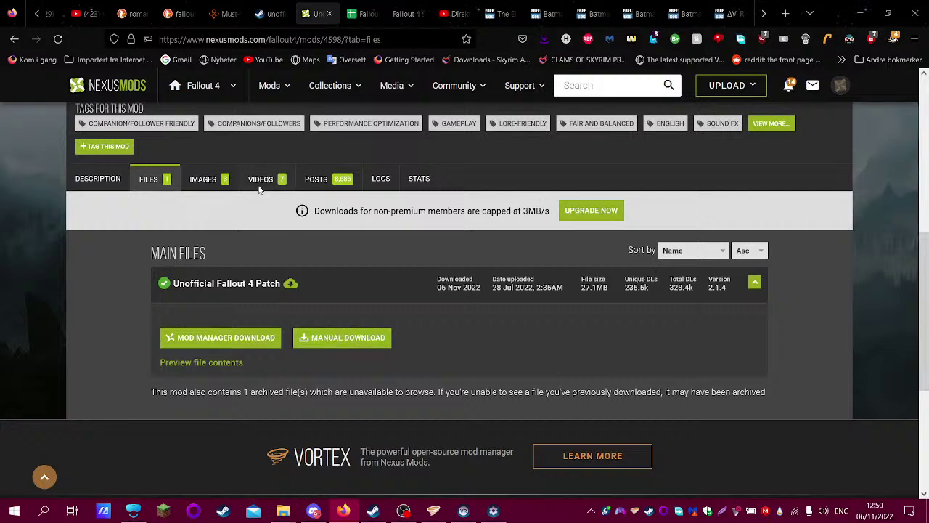
pyautogui.scroll(-2, 237, 370)
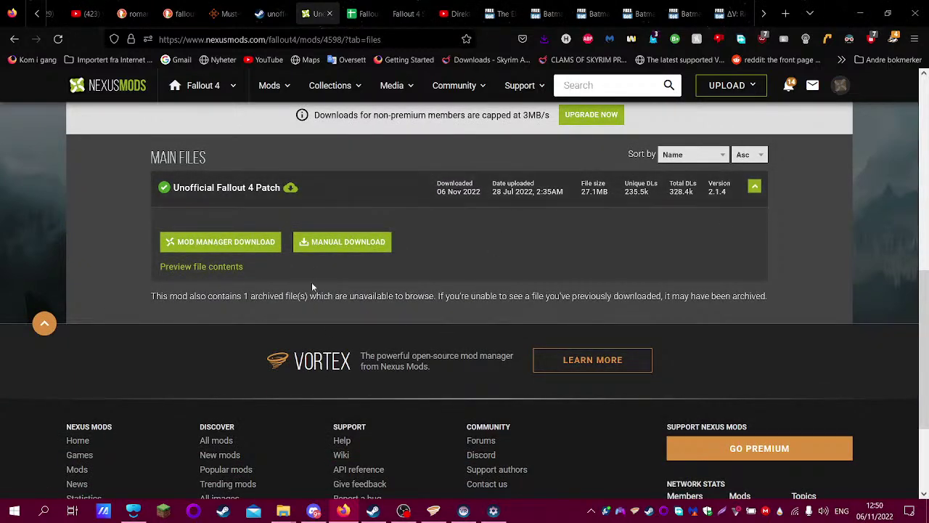
pyautogui.click(211, 268)
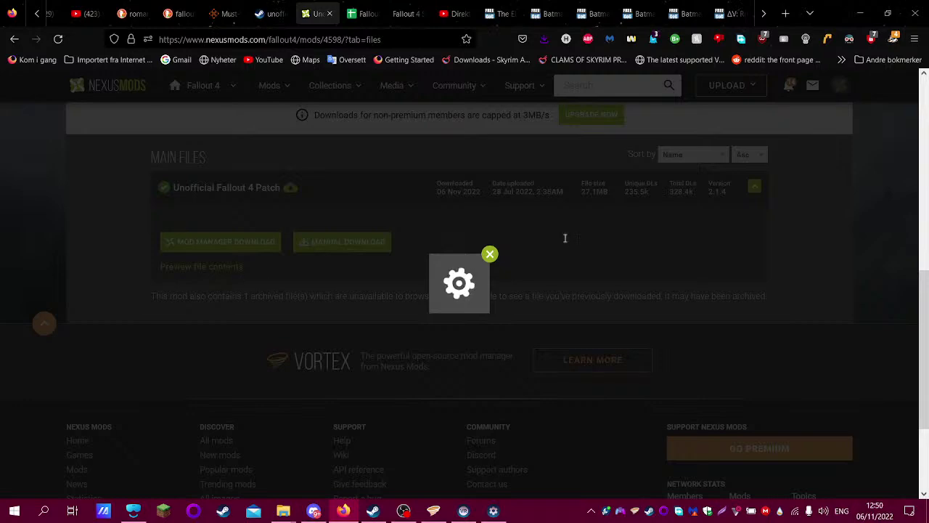
pyautogui.click(640, 215)
pyautogui.scroll(-3, 436, 254)
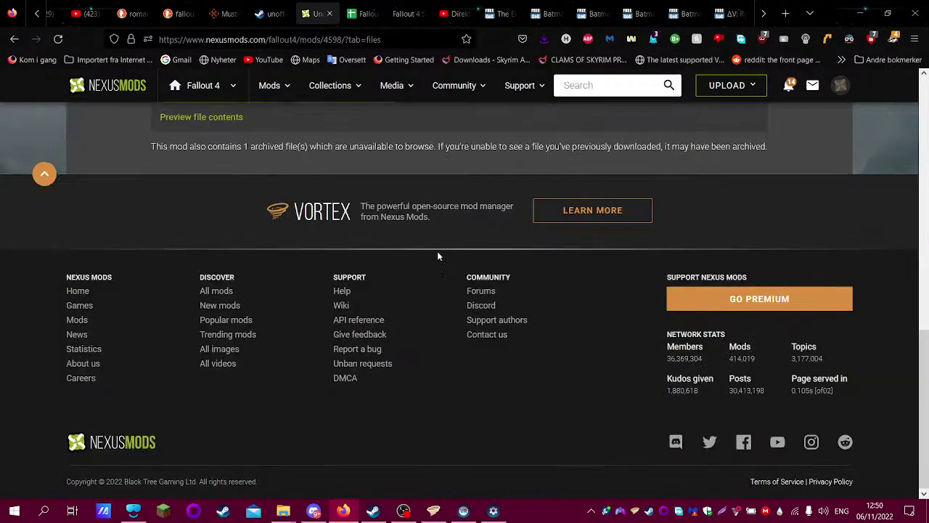
# - Search the web for "skyrim vr mod list" in the Unofficial Fallout 4 Patch's browser tab
pyautogui.scroll(10, 437, 251)
pyautogui.click(274, 41)
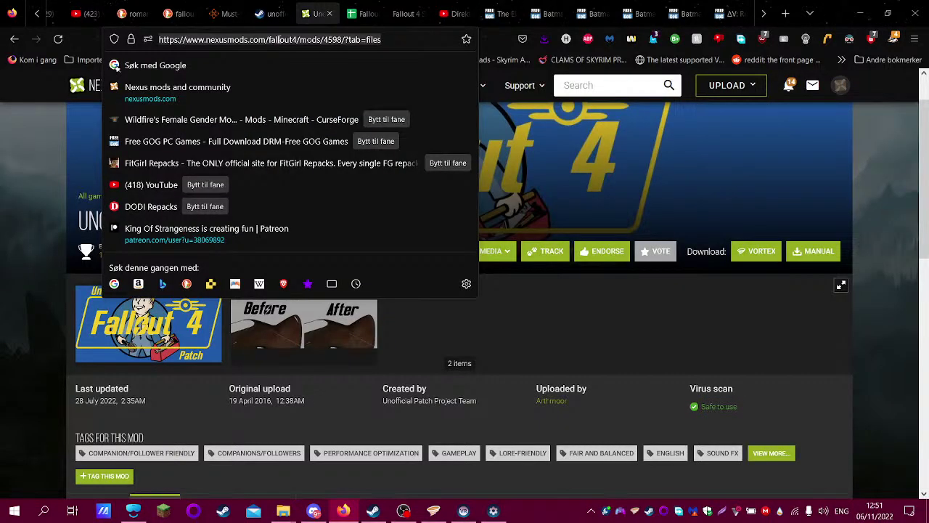
pyautogui.write('skyrim ')
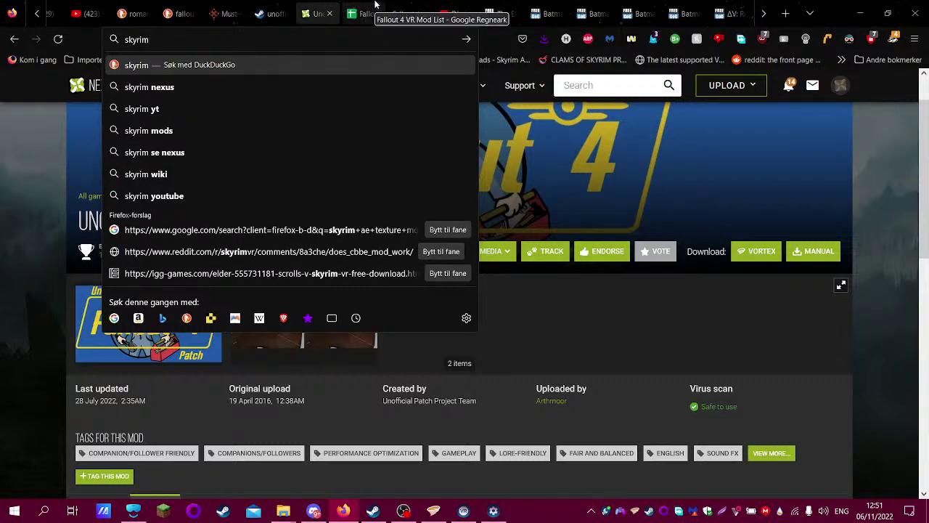
pyautogui.write('a')
pyautogui.press('BackSpace')
pyautogui.press('BackSpace')
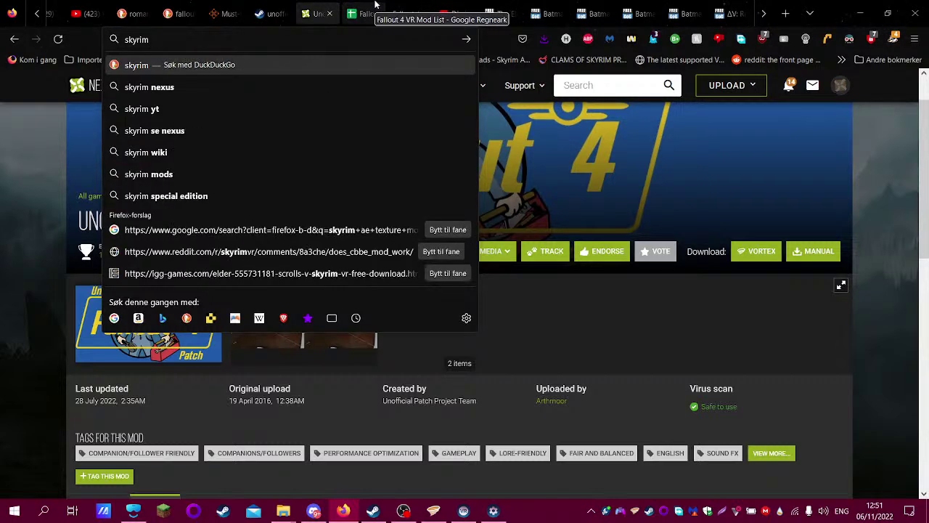
pyautogui.write('mo dli')
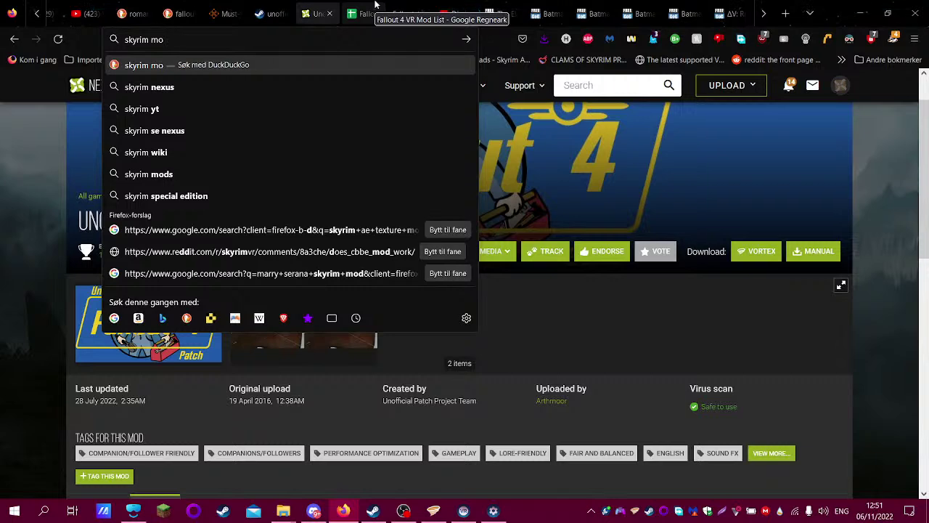
pyautogui.press('BackSpace')
pyautogui.press('BackSpace')
pyautogui.write('vr mod ')
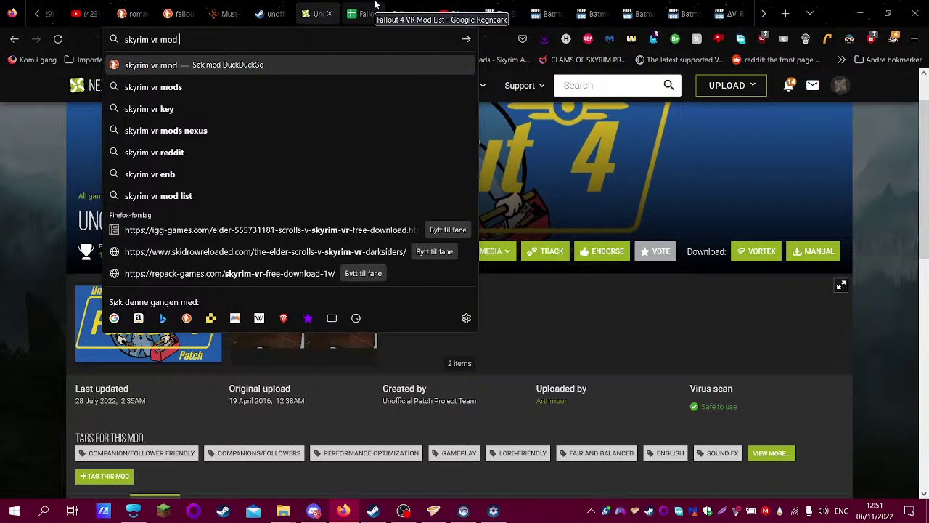
pyautogui.write('list')
pyautogui.press('Return')
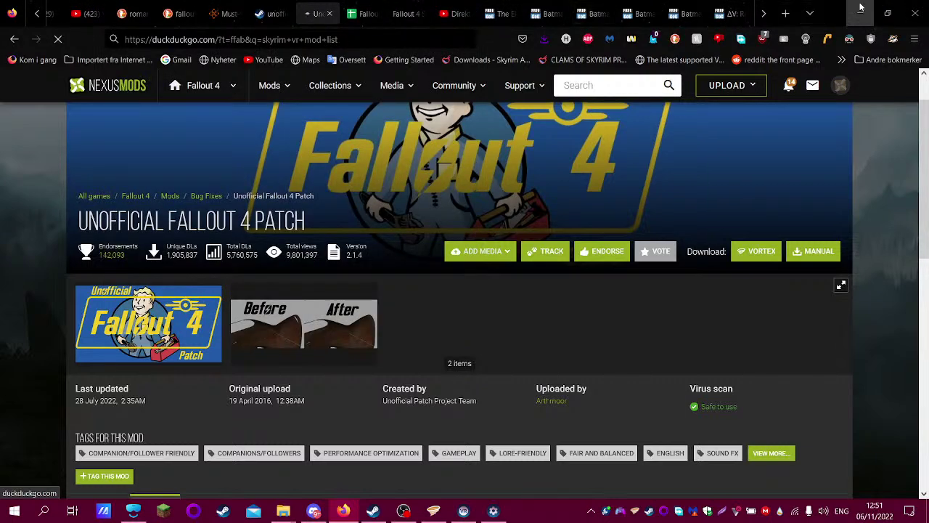
# - Minimize the browser, Vortex and Mixed Reality Portal windows, and launch the f4sevr_loader shortcut from the desktop
pyautogui.click(860, 10)
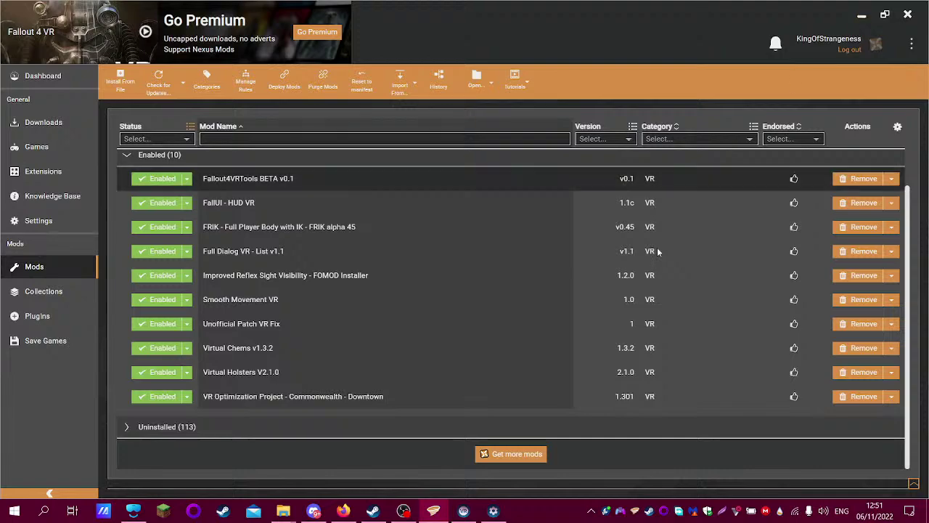
pyautogui.click(861, 14)
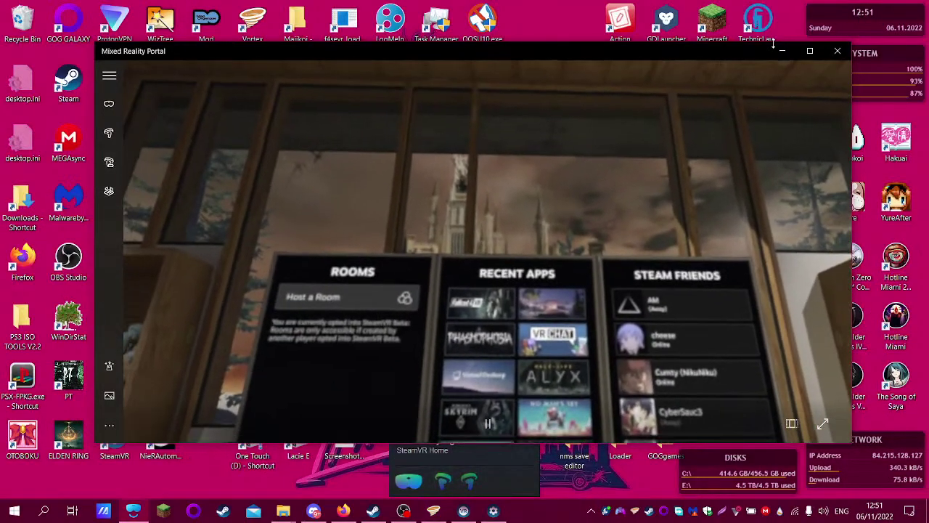
pyautogui.click(781, 50)
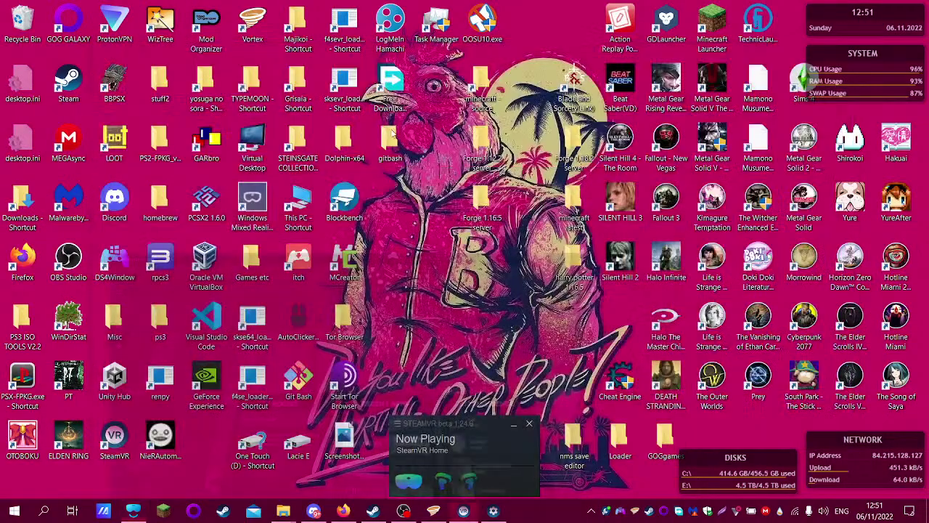
pyautogui.click(348, 41)
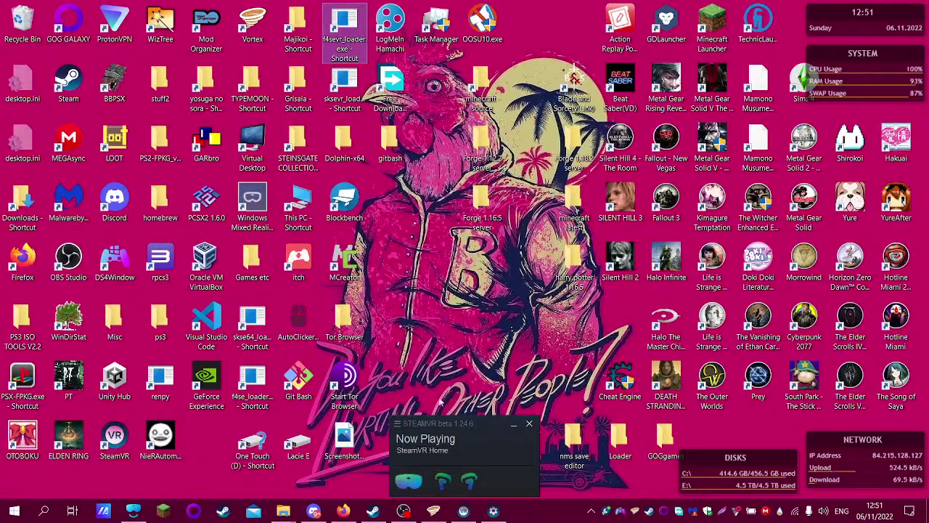
pyautogui.doubleClick(347, 41)
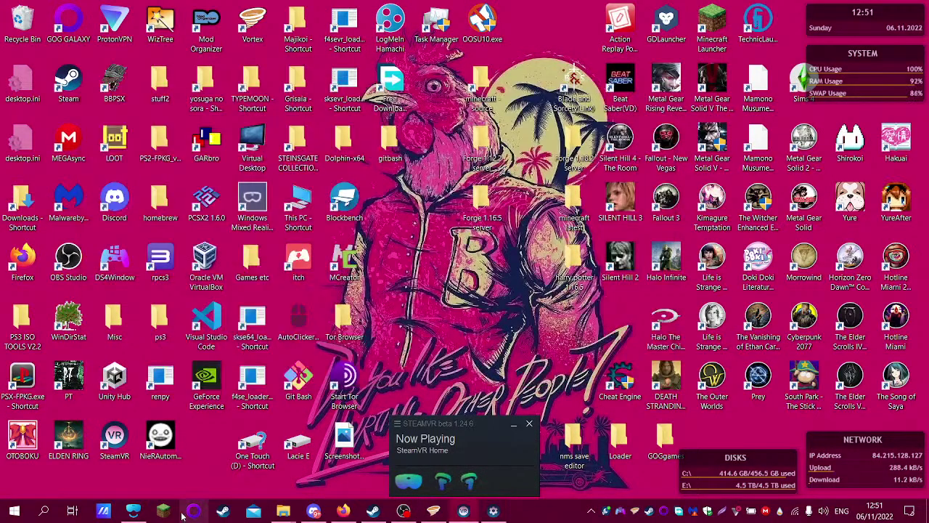
# - Bring up the Mixed Reality Portal to watch the headset view, keeping the browser window minimized
pyautogui.click(133, 512)
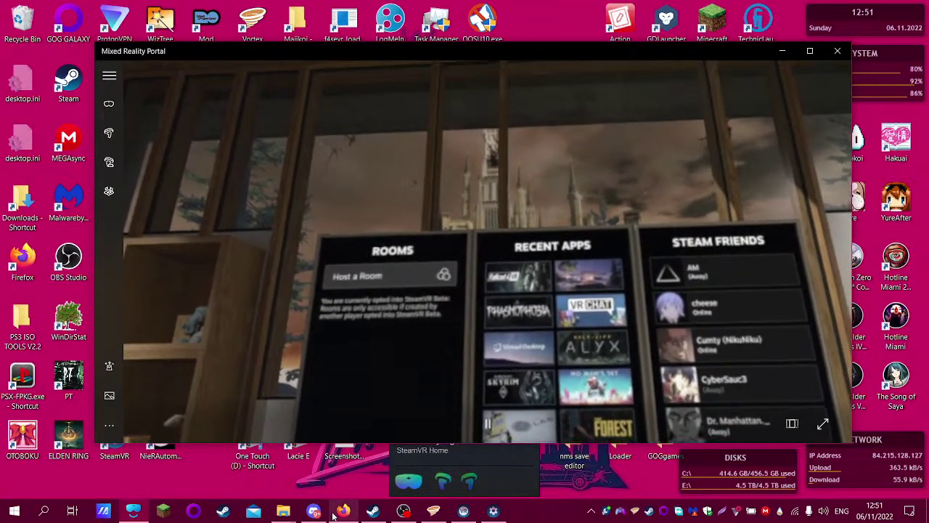
pyautogui.click(340, 511)
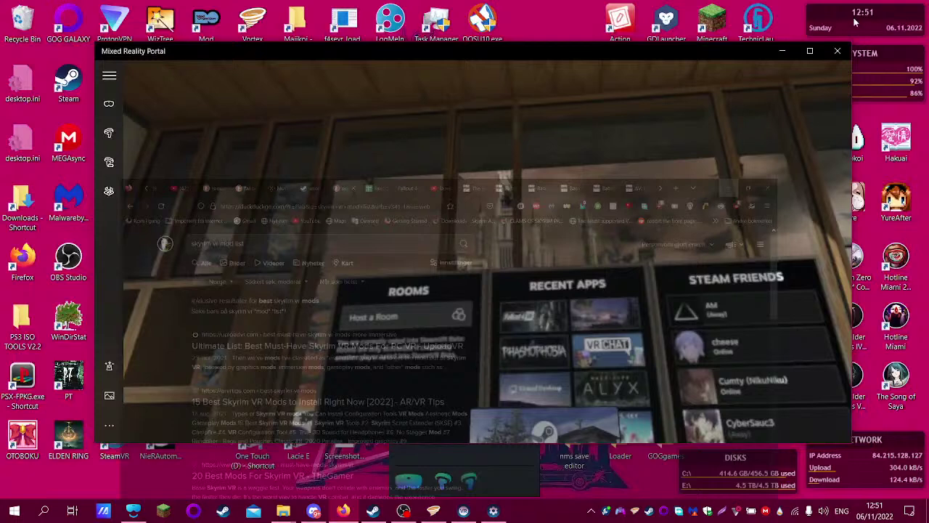
pyautogui.click(860, 13)
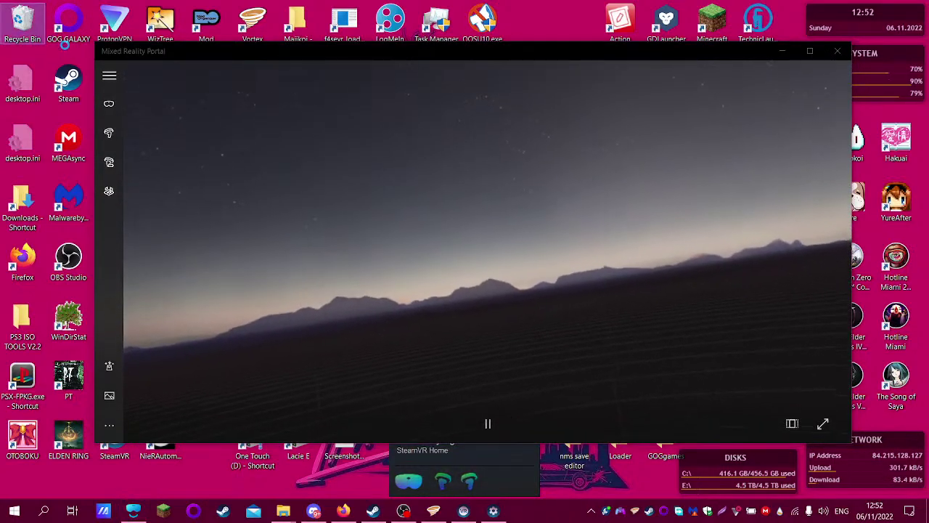
# - Empty the Recycle Bin, permanently deleting its items
pyautogui.rightClick(21, 24)
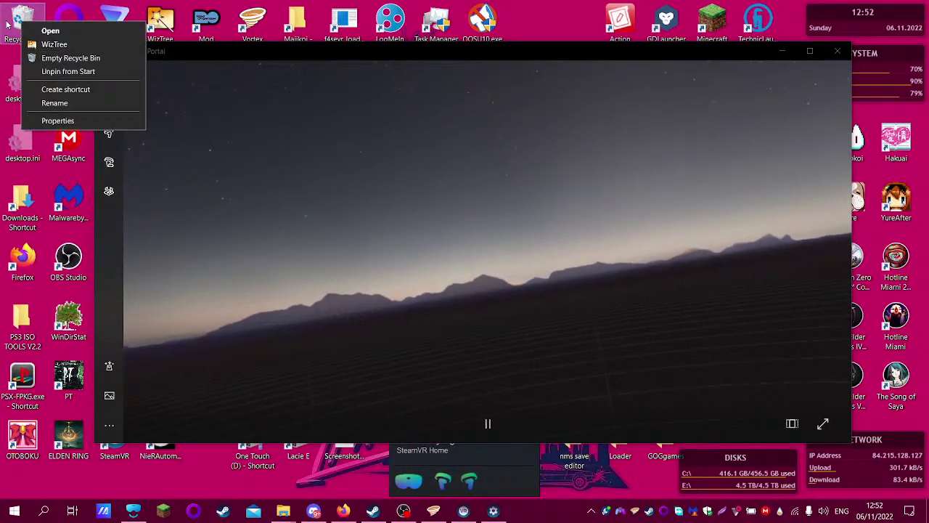
pyautogui.click(65, 60)
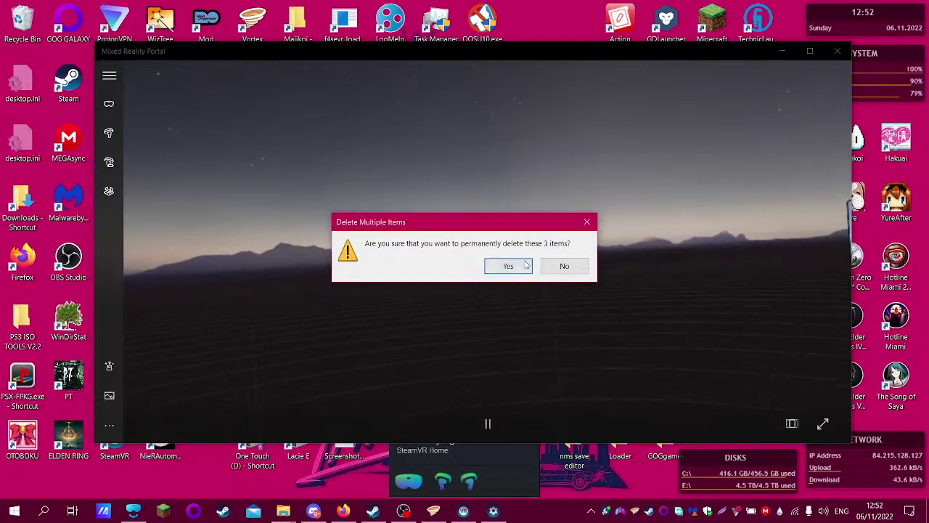
pyautogui.click(509, 266)
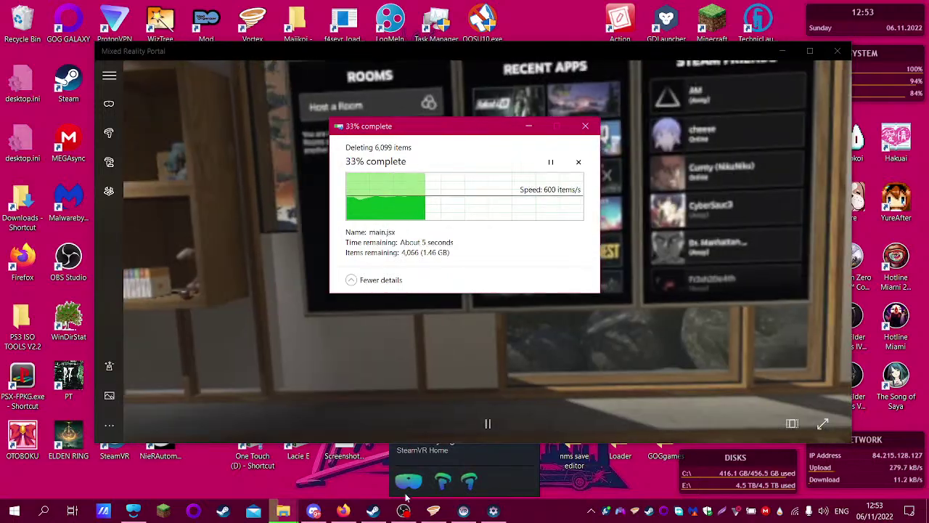
# - Switch to Vortex, deploy the enabled Fallout 4 VR mods, and go back to Firefox
pyautogui.click(432, 511)
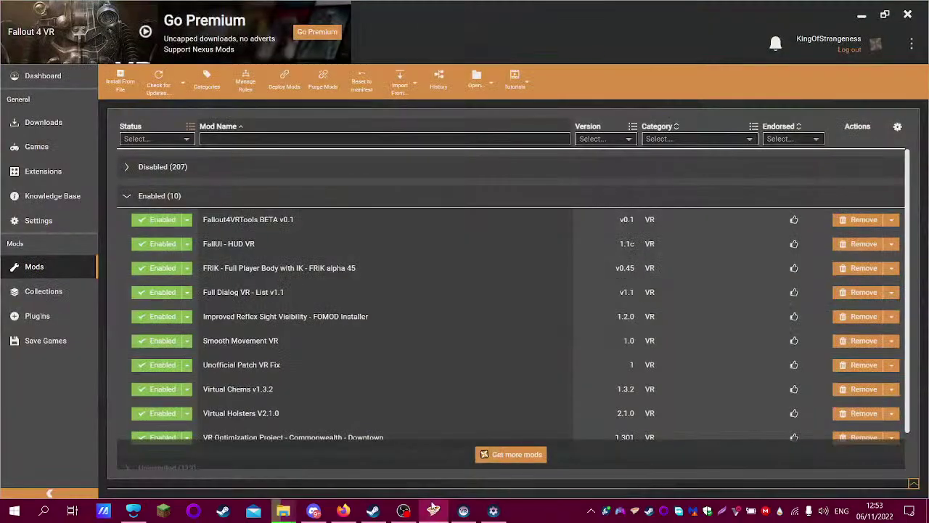
pyautogui.scroll(-1, 446, 369)
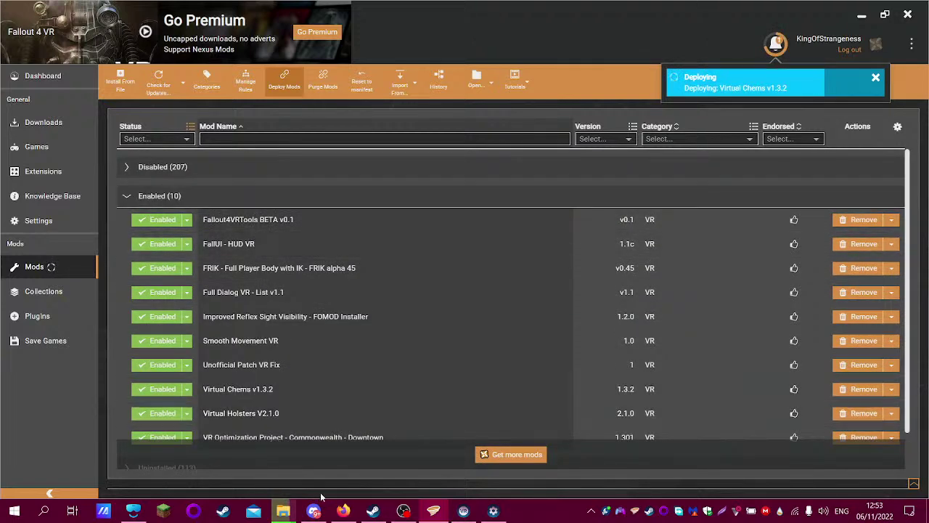
pyautogui.click(343, 510)
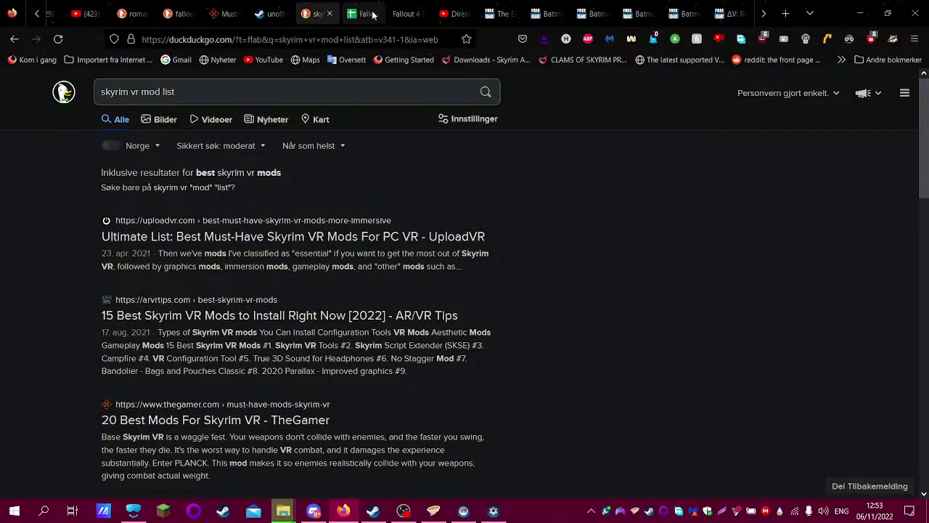
# - Search the web for "fallout 4 vr tools" from the F4SE site's tab and open the Fallout4 VR Tools page on Nexus Mods
pyautogui.click(404, 14)
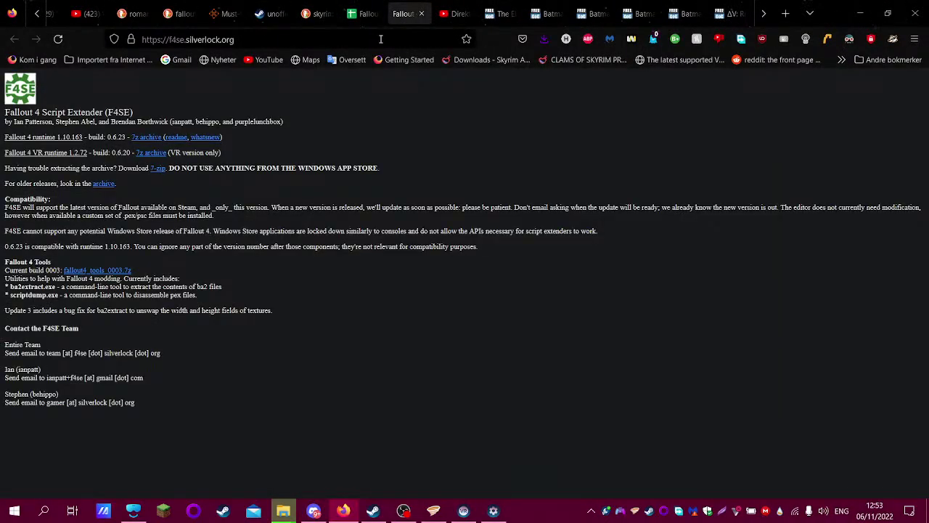
pyautogui.click(380, 39)
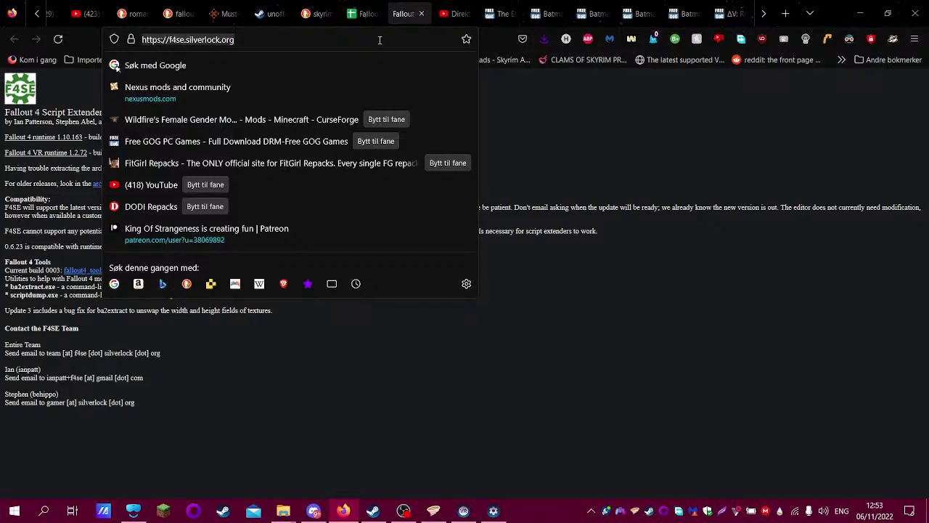
pyautogui.write('fsll')
pyautogui.press('BackSpace')
pyautogui.press('BackSpace')
pyautogui.press('BackSpace')
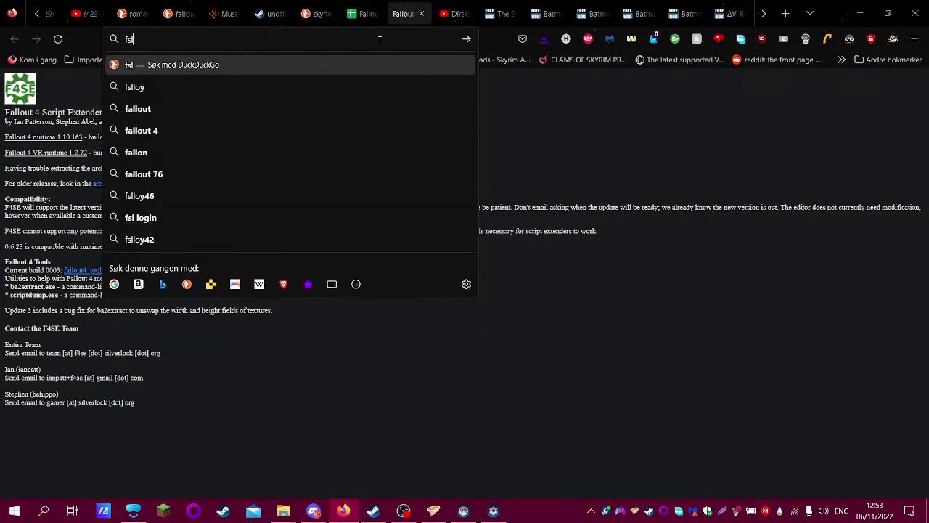
pyautogui.write('allout 4 vr t')
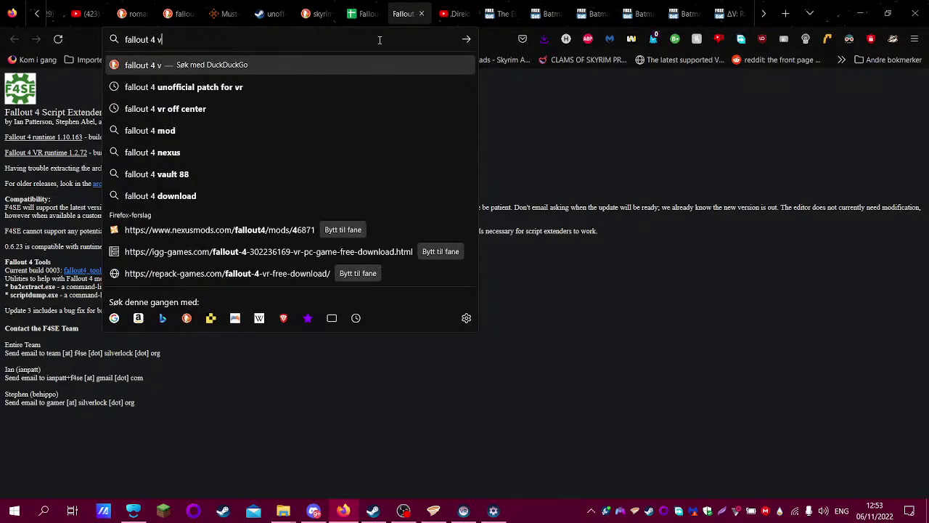
pyautogui.write('ools')
pyautogui.press('Return')
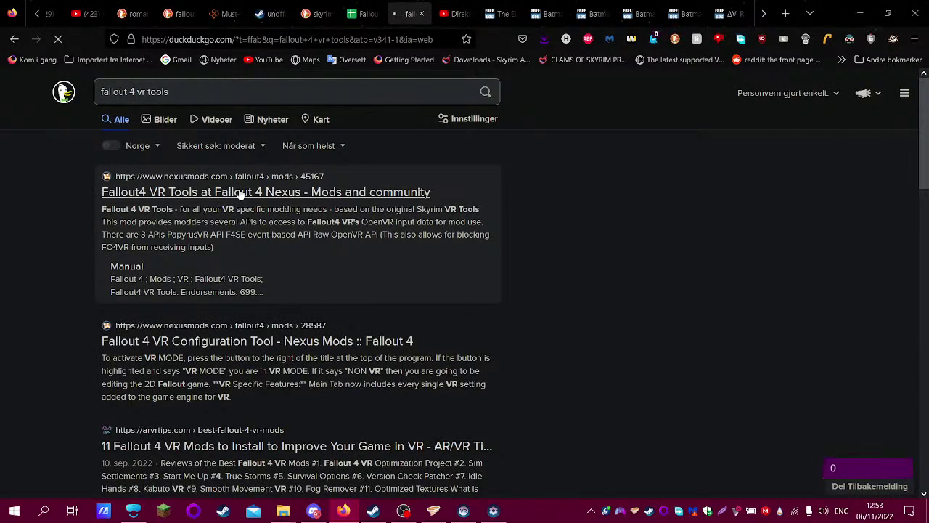
pyautogui.click(240, 193)
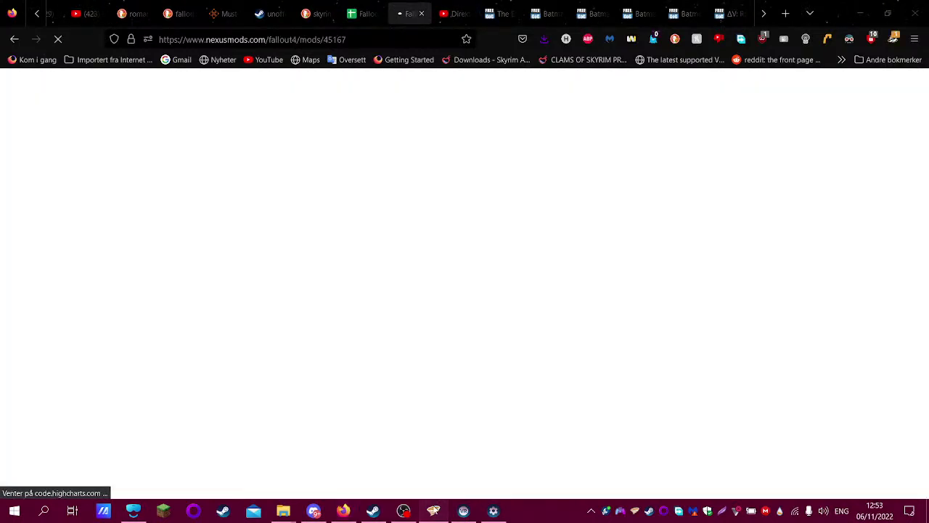
# - Switch to Vortex to review the list of enabled Fallout 4 VR mods, and return to the browser
pyautogui.click(433, 511)
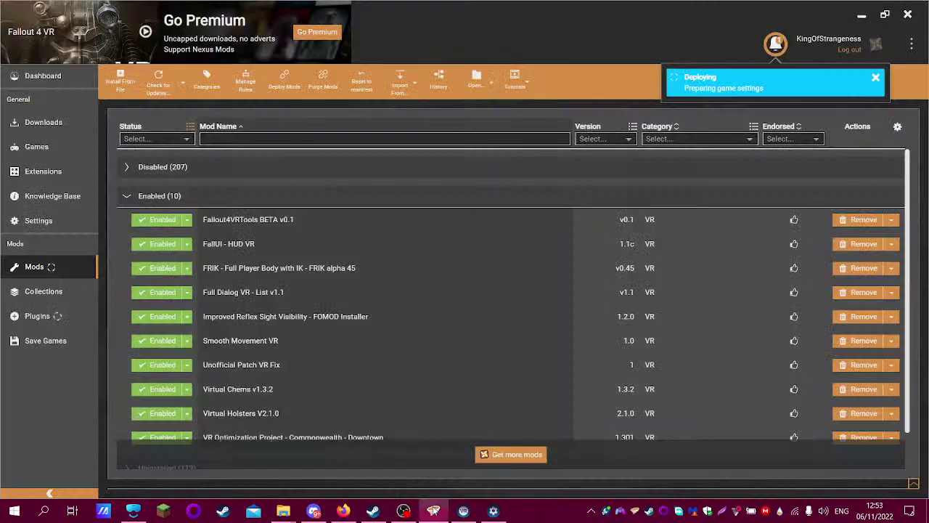
pyautogui.scroll(-1, 602, 342)
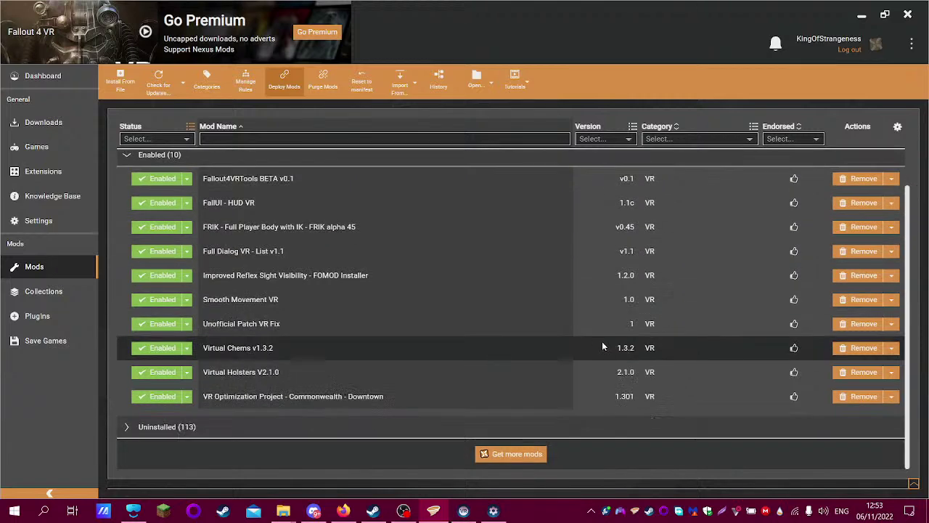
pyautogui.scroll(1, 508, 323)
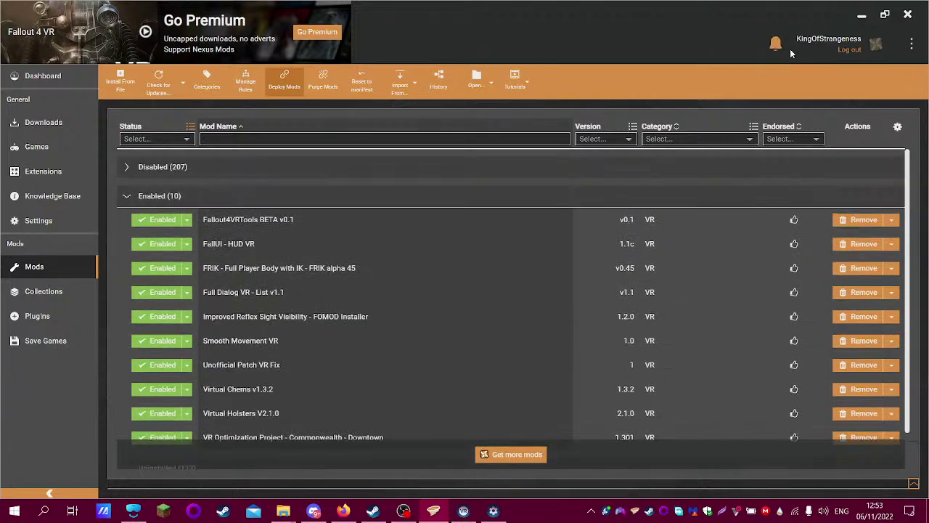
pyautogui.click(862, 14)
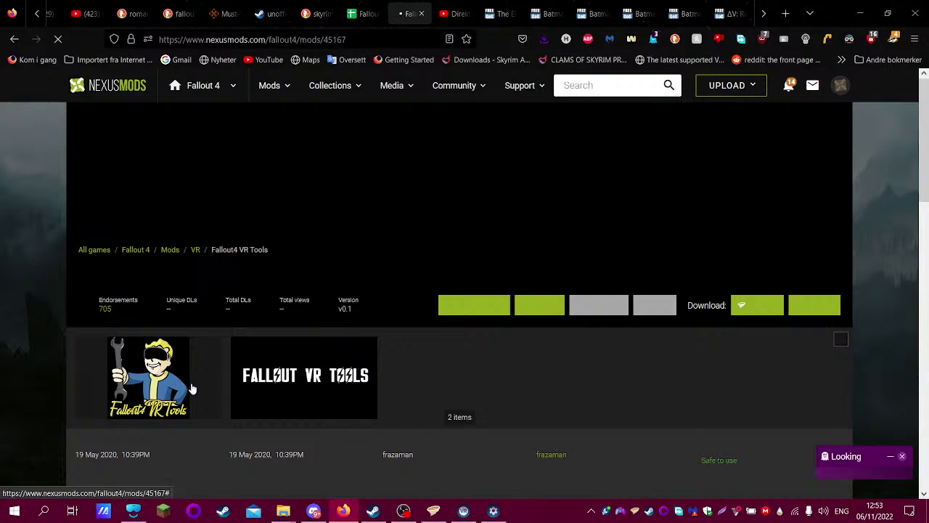
# - Examine the files and description sections of the Fallout4 VR Tools mod page
pyautogui.scroll(-2, 178, 428)
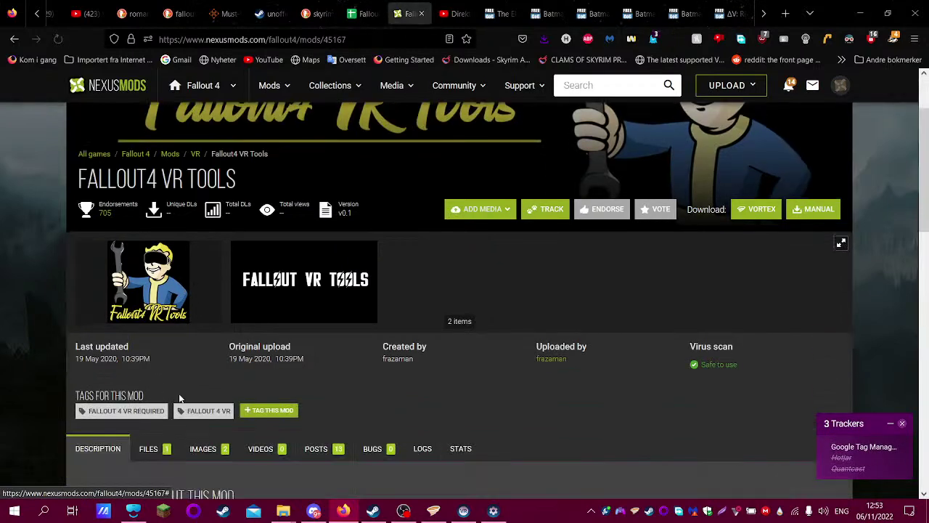
pyautogui.click(157, 449)
pyautogui.scroll(-2, 500, 396)
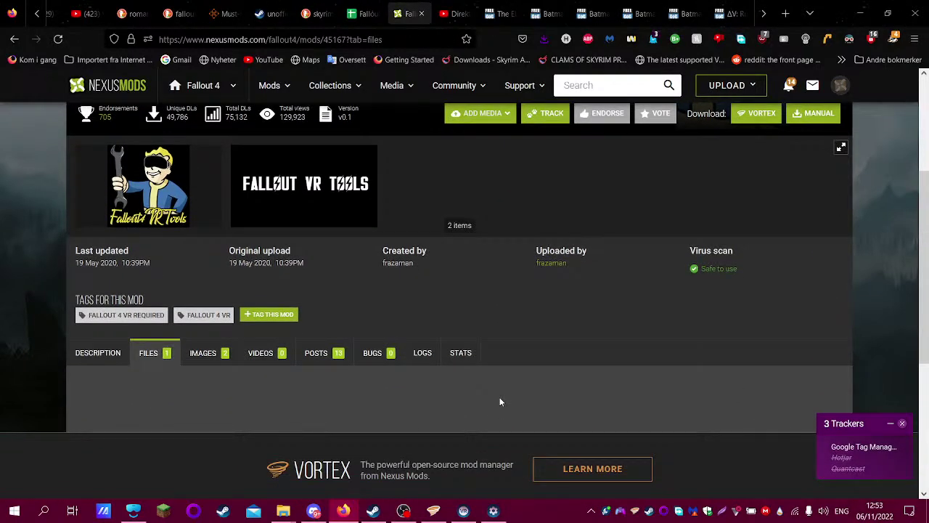
pyautogui.scroll(-2, 501, 400)
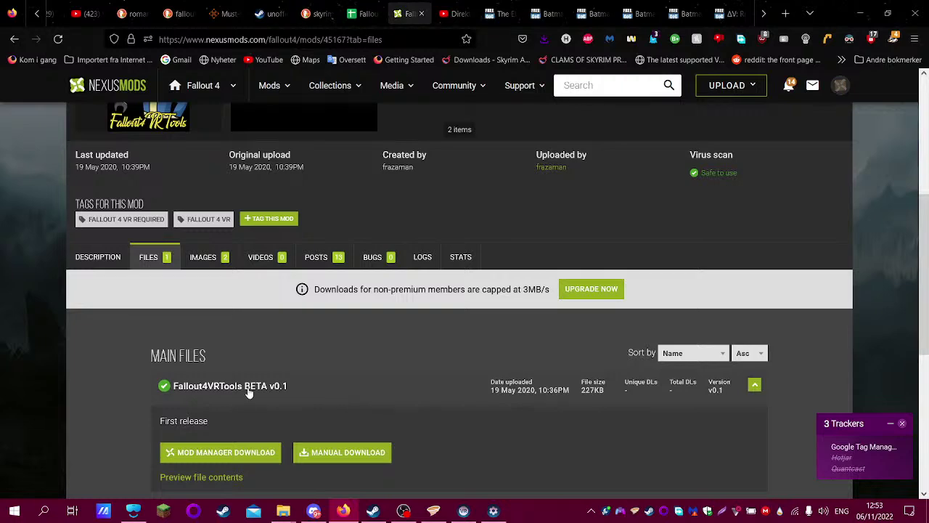
pyautogui.scroll(-2, 249, 393)
pyautogui.click(101, 164)
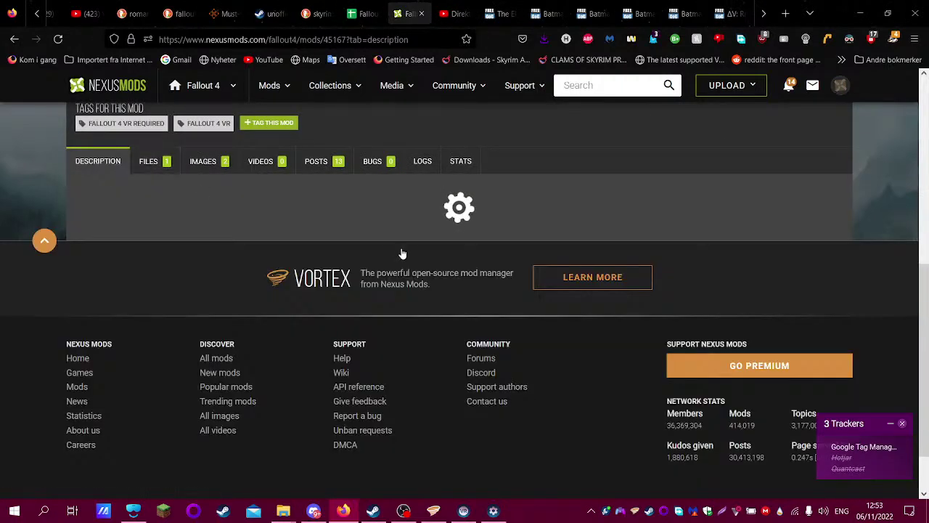
pyautogui.scroll(3, 358, 259)
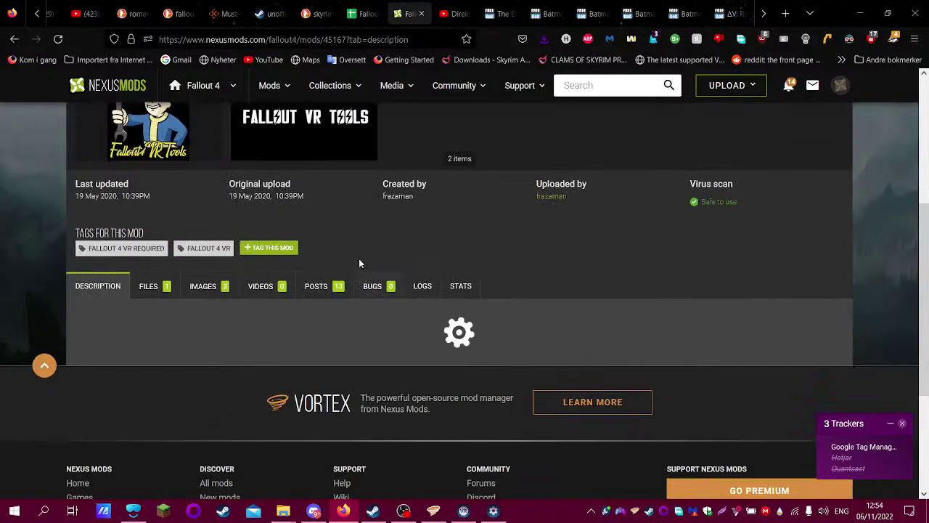
pyautogui.scroll(4, 342, 266)
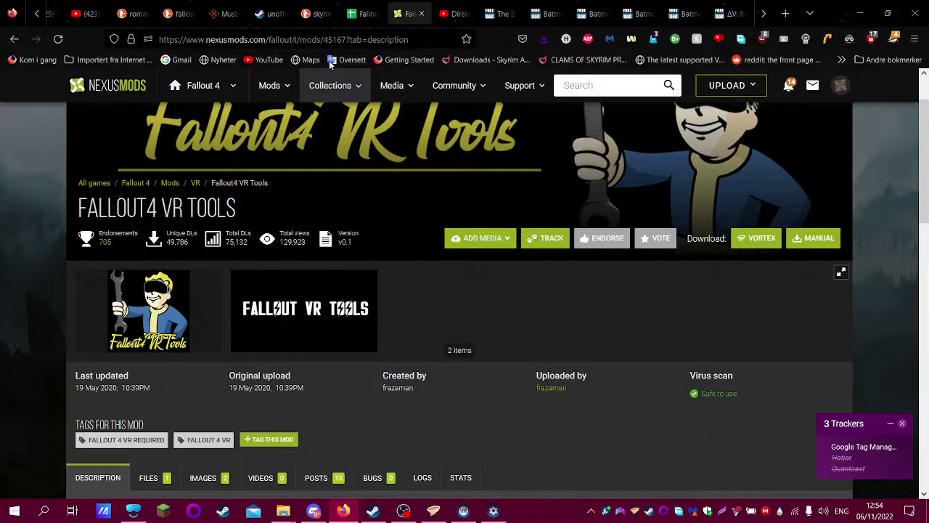
# - Go to the Steam discussion tab and search the web from it for "fallout 4 vr crash"
pyautogui.click(319, 13)
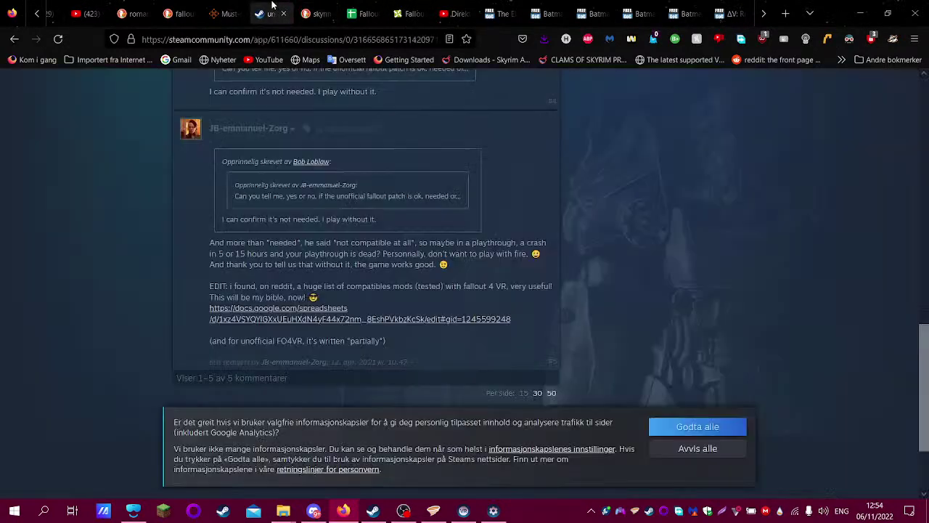
pyautogui.click(278, 14)
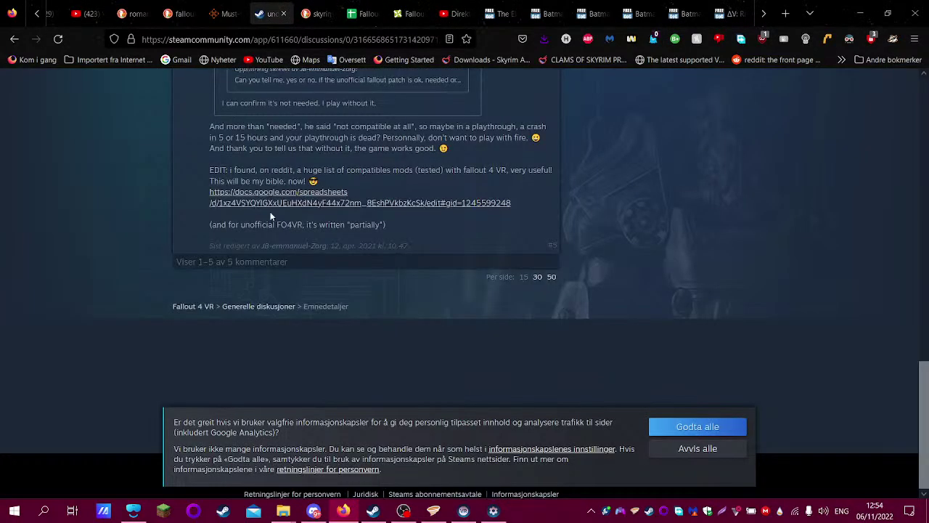
pyautogui.click(360, 36)
pyautogui.write('s')
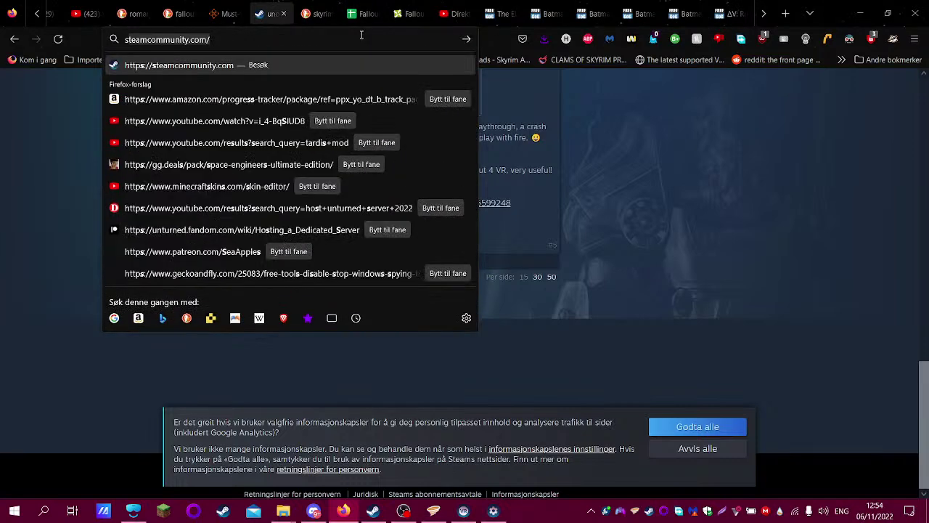
pyautogui.press('BackSpace')
pyautogui.press('BackSpace')
pyautogui.write('fallou')
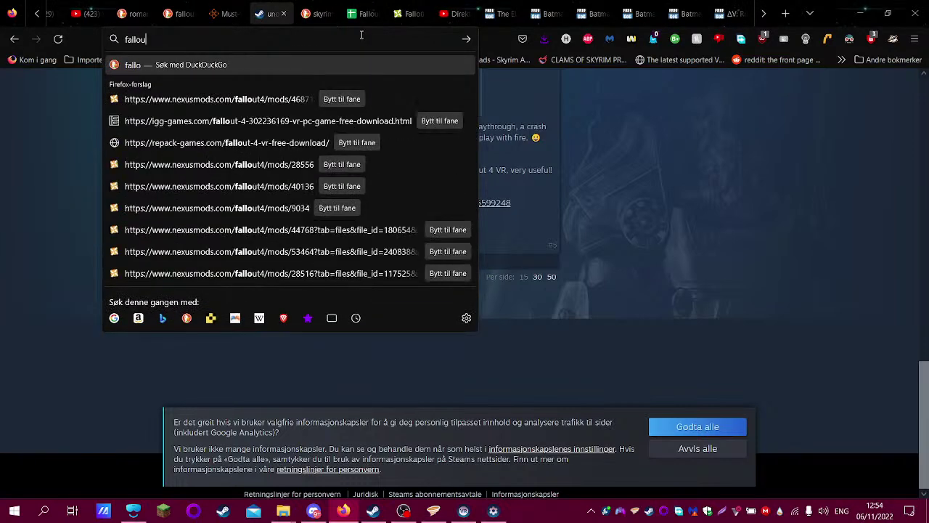
pyautogui.write('t 4 vr crash')
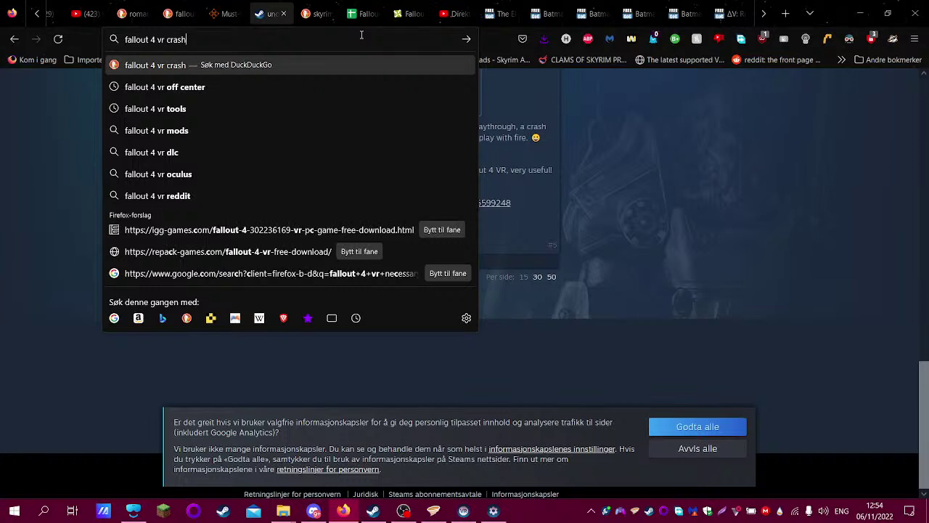
pyautogui.press('Return')
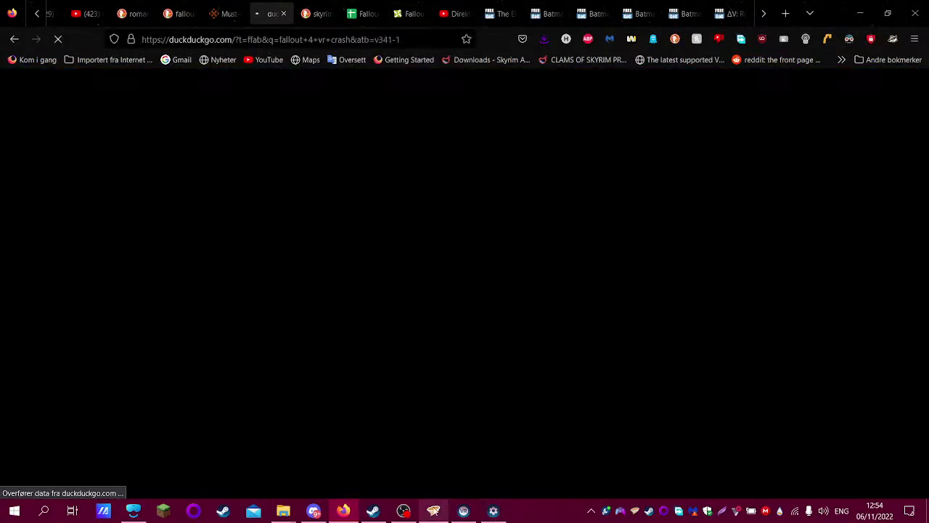
# - Switch to Vortex and disable the Virtual Holsters V2.1.0 and Virtual Chems v1.3.2 mods
pyautogui.moveTo(434, 512)
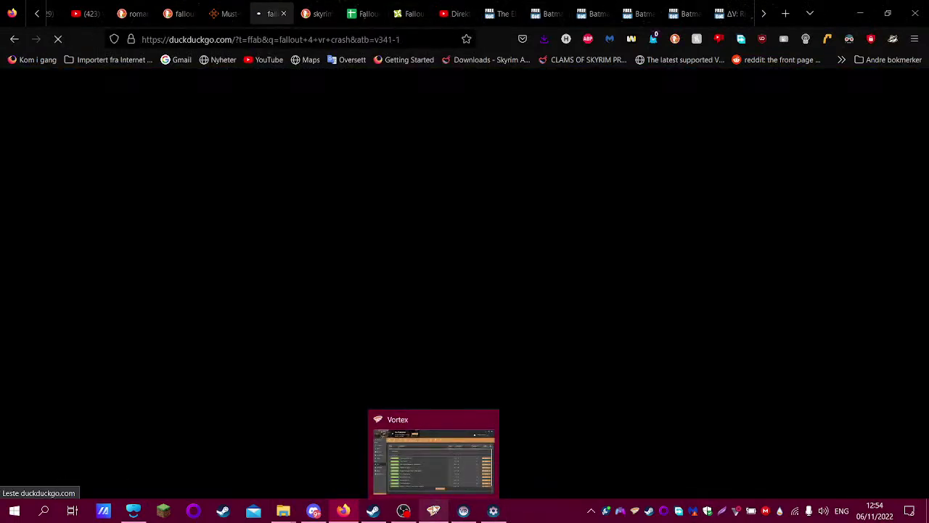
pyautogui.click(433, 511)
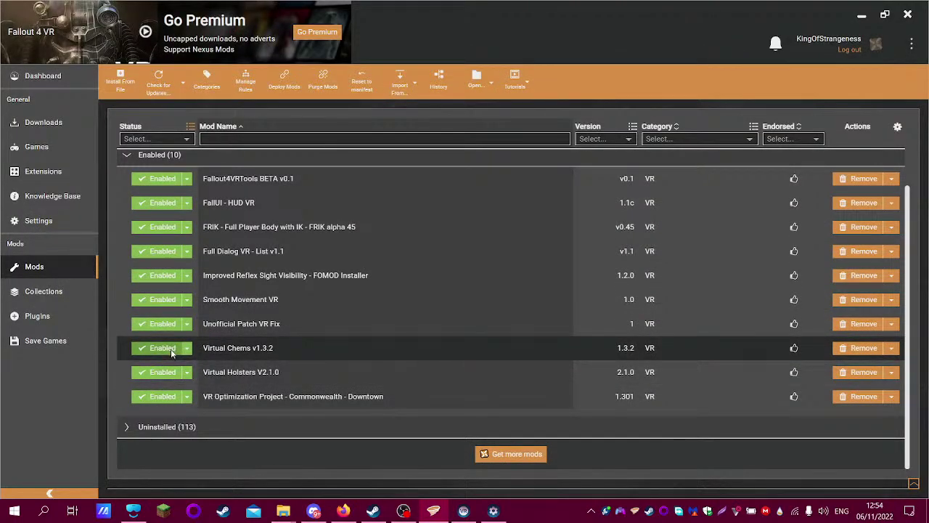
pyautogui.click(163, 371)
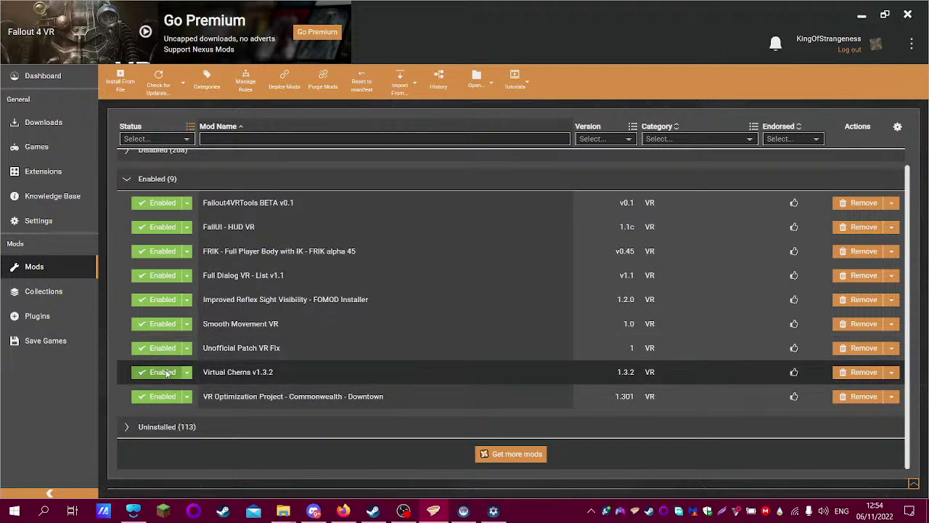
pyautogui.click(164, 373)
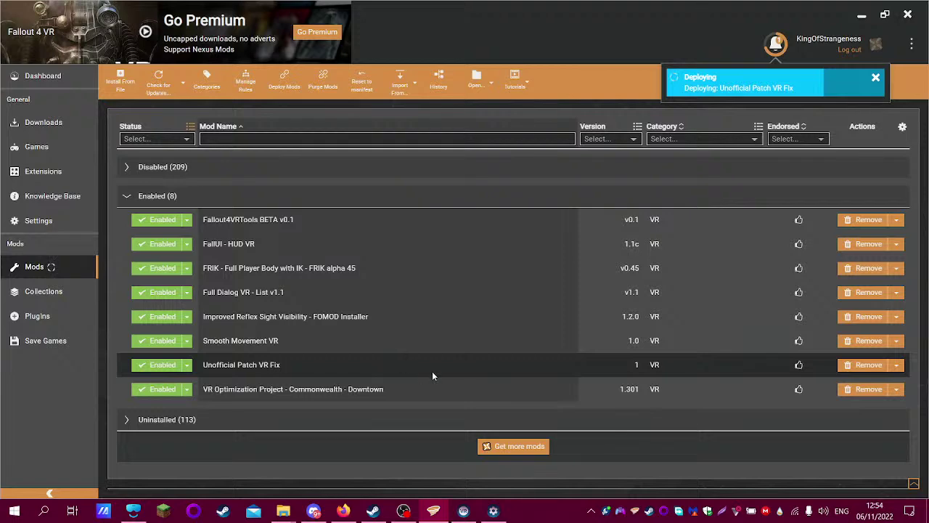
# - Skim the crash search results in Firefox, and launch the f4sevr_loader shortcut from the cleared desktop
pyautogui.click(345, 511)
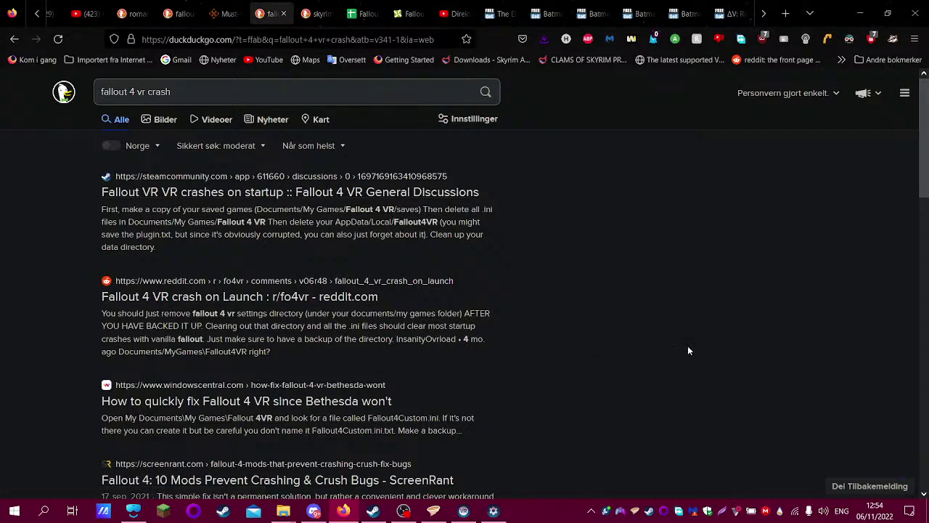
pyautogui.scroll(-3, 689, 351)
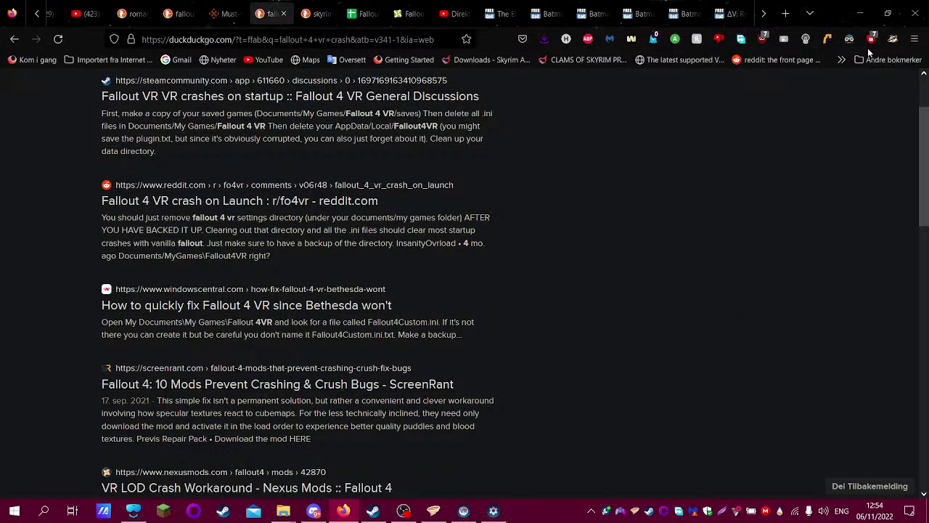
pyautogui.click(860, 13)
pyautogui.click(861, 15)
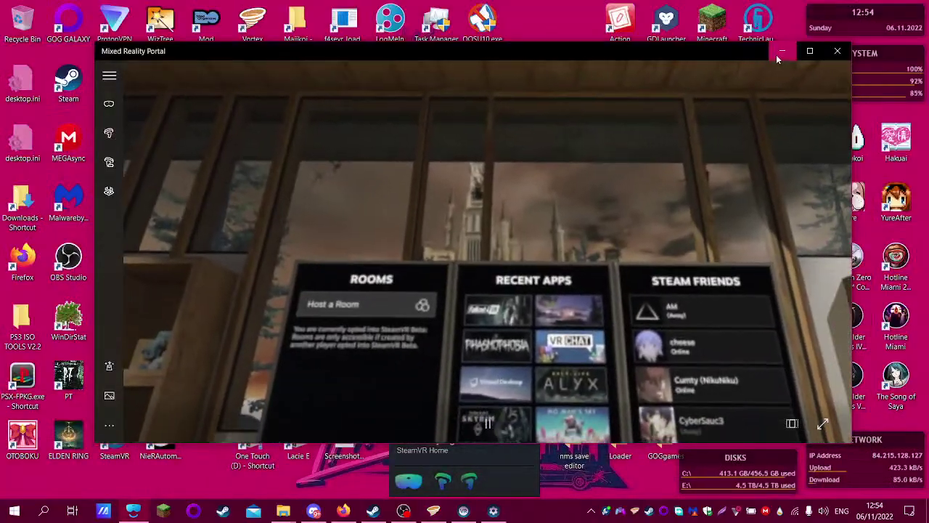
pyautogui.click(782, 51)
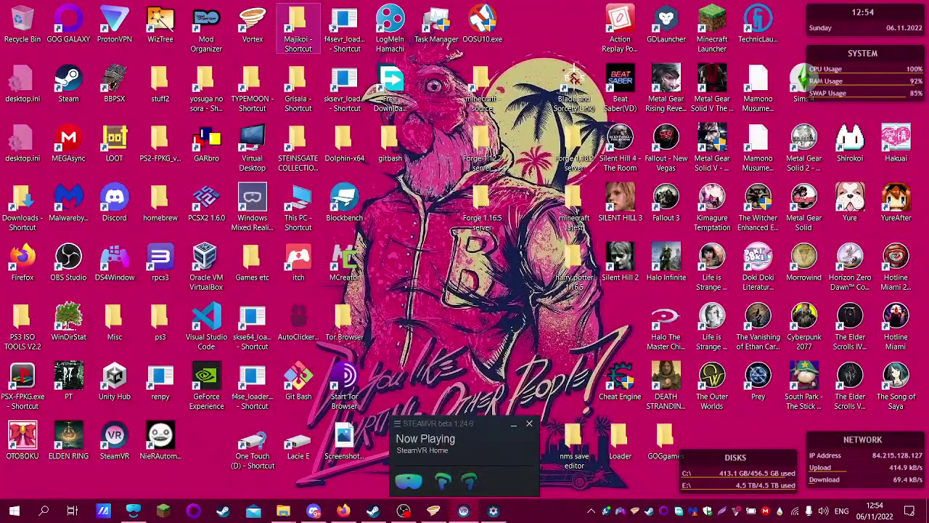
pyautogui.click(346, 31)
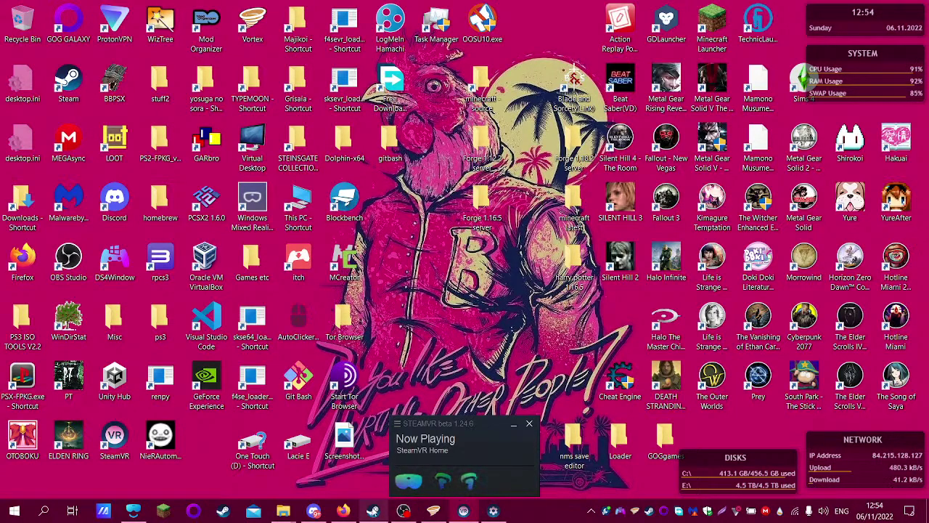
# - Bring the Mixed Reality Portal to the front to watch Fallout 4 VR in the headset view
pyautogui.click(135, 512)
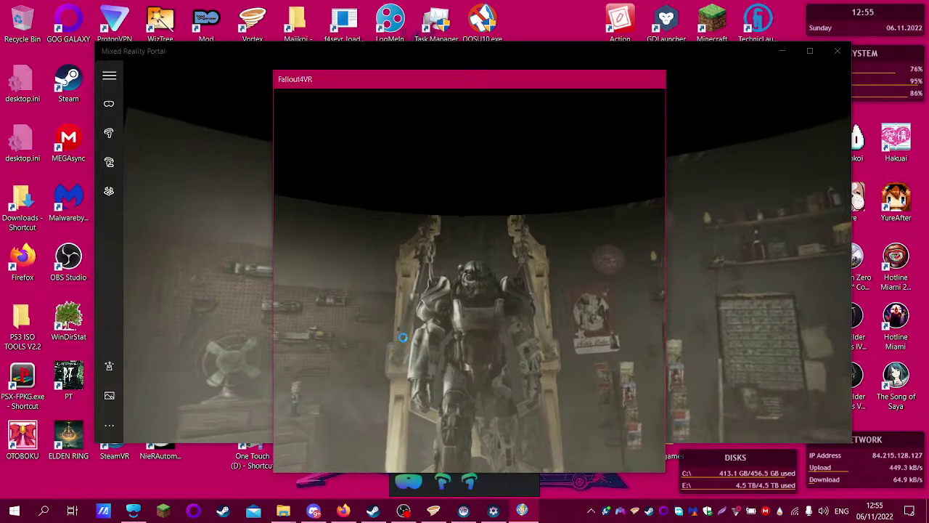
pyautogui.click(715, 260)
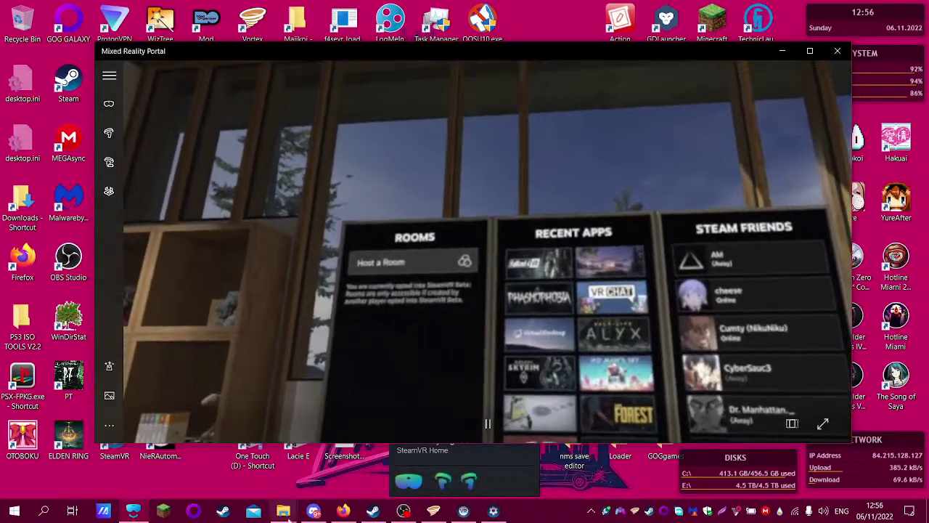
# - Switch to Firefox and change the web search to "fallout 4 vr crash on new game"
pyautogui.hotkey('alt', 'Tab')
pyautogui.scroll(3, 285, 151)
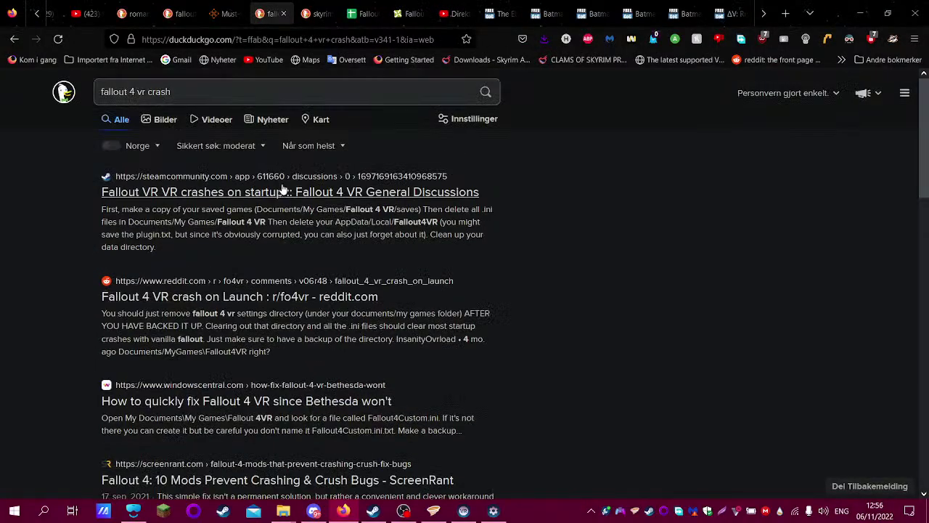
pyautogui.click(197, 91)
pyautogui.moveTo(197, 92); pyautogui.dragTo(150, 93)
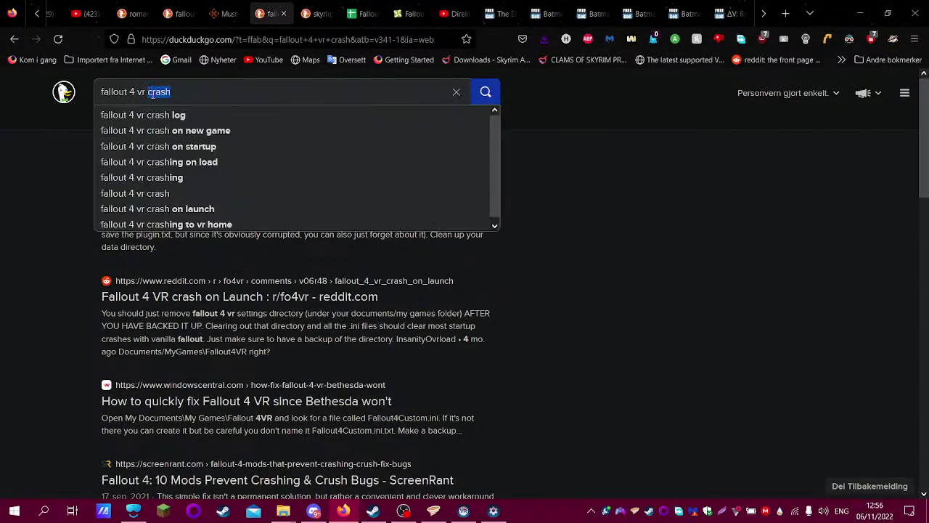
pyautogui.click(186, 130)
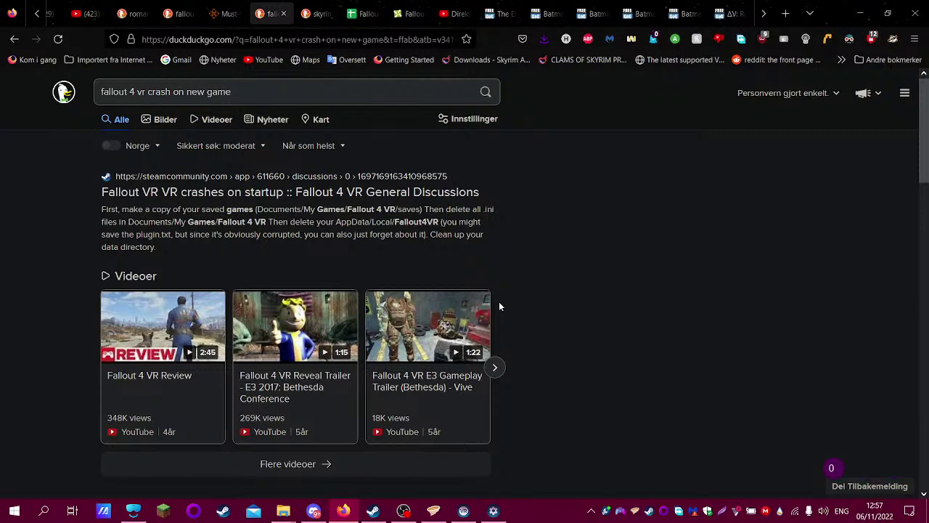
# - Open the Steam discussion "Crash to SteamVR on creating new game", read its comments for a fix, and go back to the search results
pyautogui.scroll(-3, 498, 307)
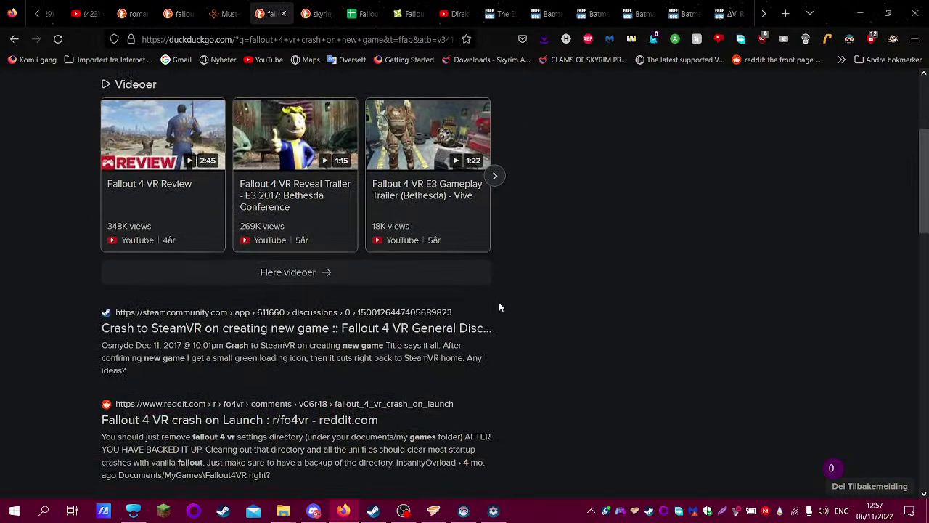
pyautogui.click(433, 347)
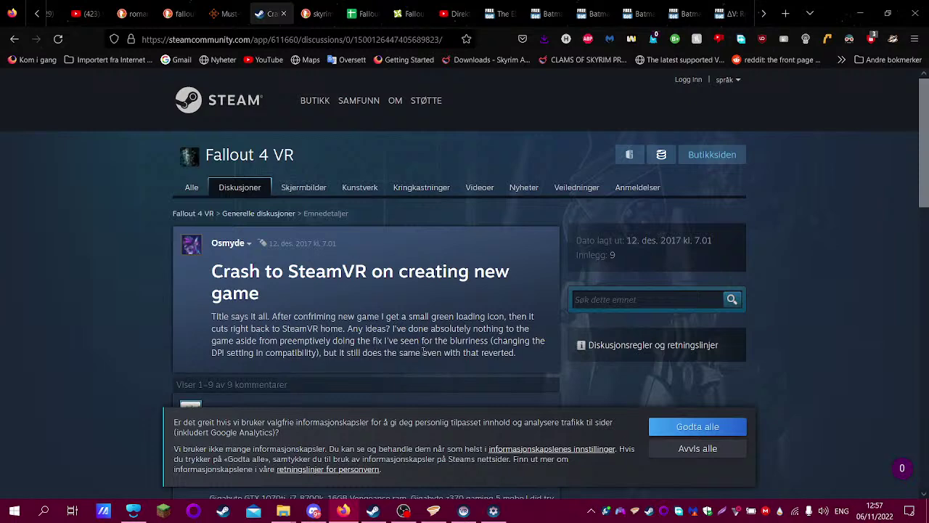
pyautogui.scroll(-2, 423, 359)
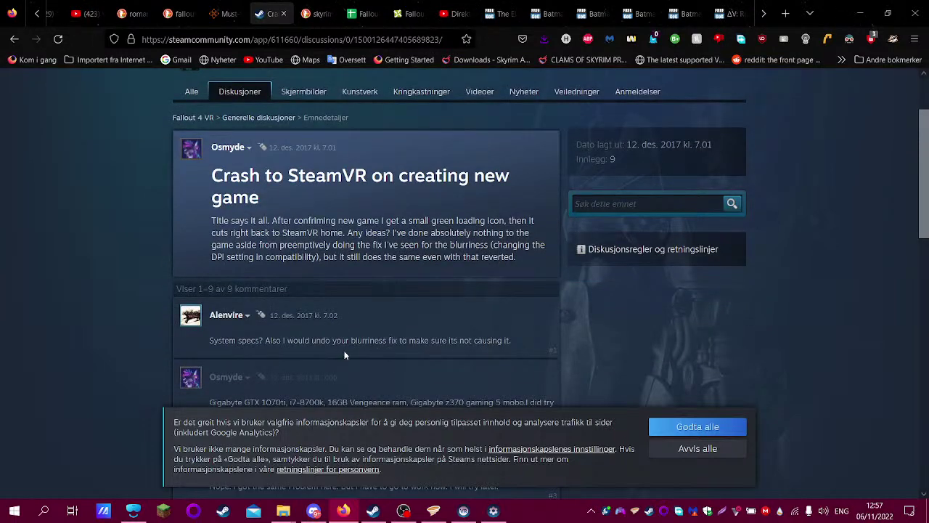
pyautogui.scroll(-2, 349, 348)
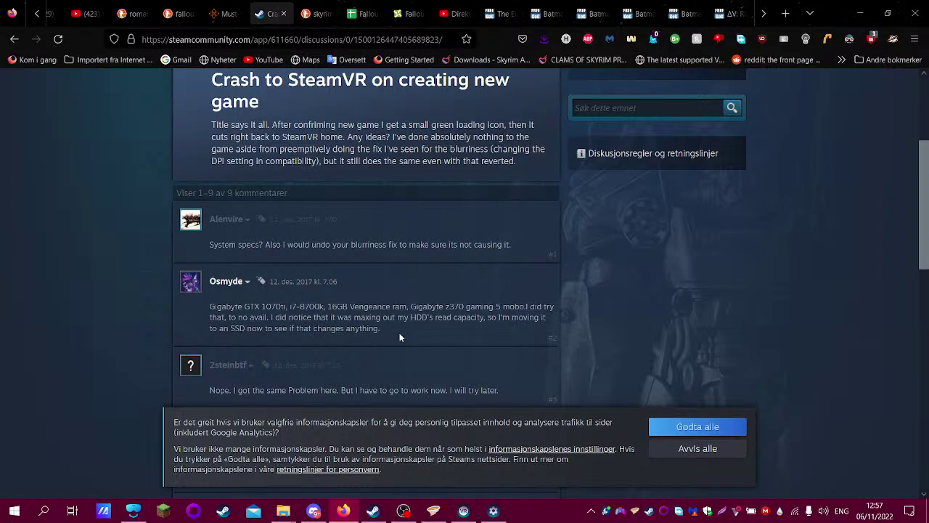
pyautogui.scroll(-2, 400, 337)
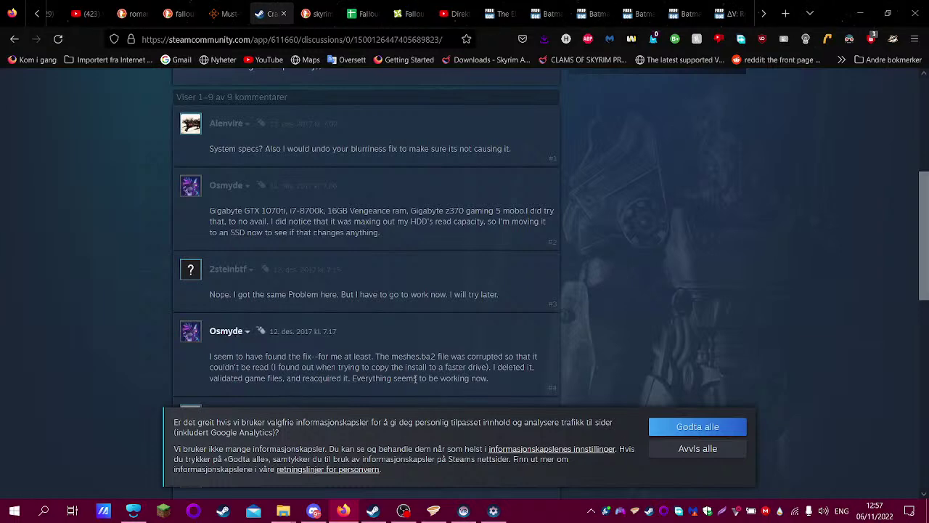
pyautogui.scroll(-2, 415, 381)
pyautogui.scroll(-2, 405, 371)
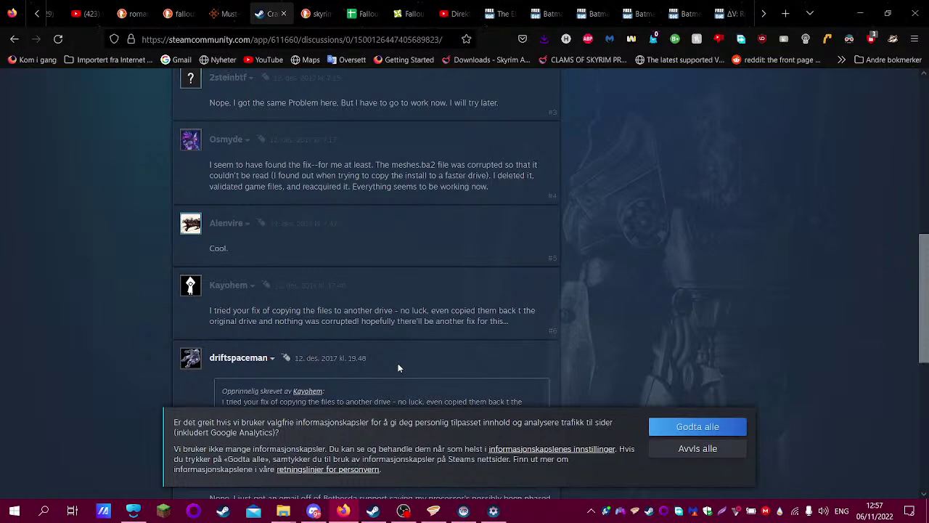
pyautogui.scroll(-2, 398, 367)
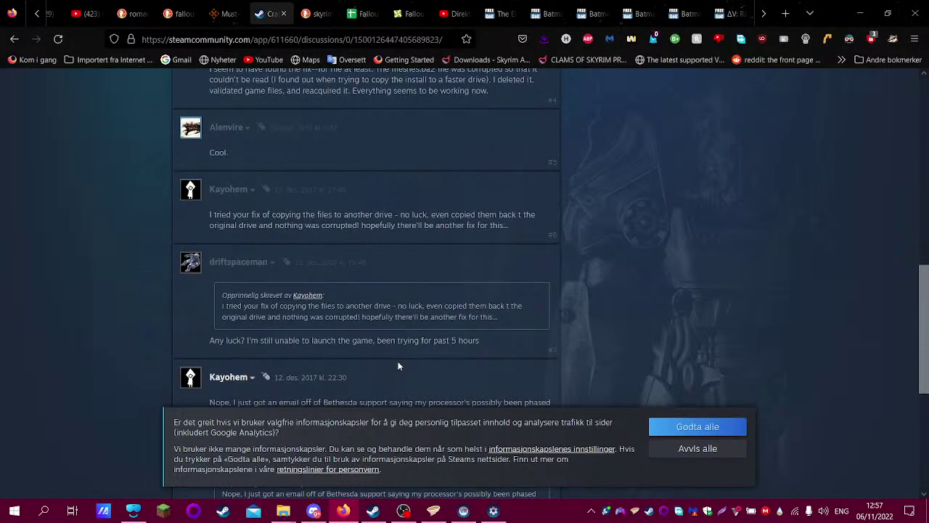
pyautogui.scroll(-2, 398, 366)
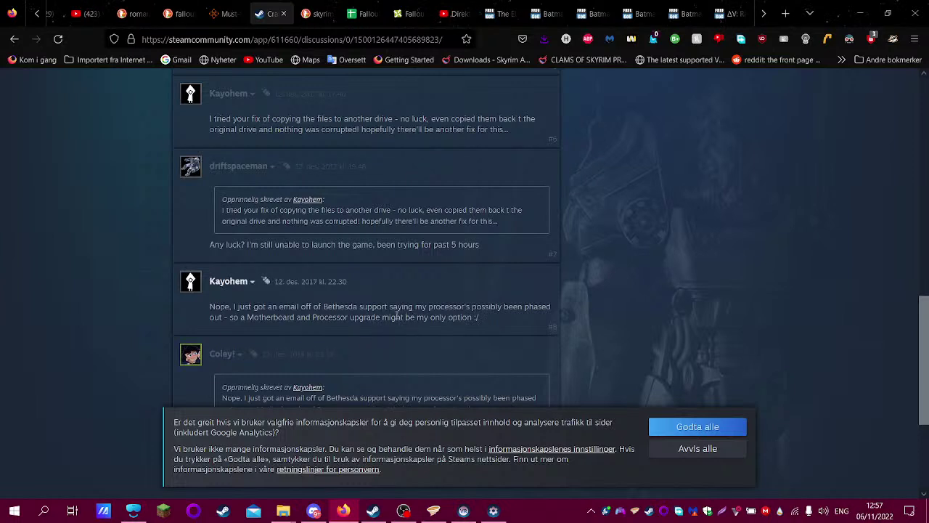
pyautogui.scroll(-2, 396, 310)
pyautogui.hotkey('alt', 'Left')
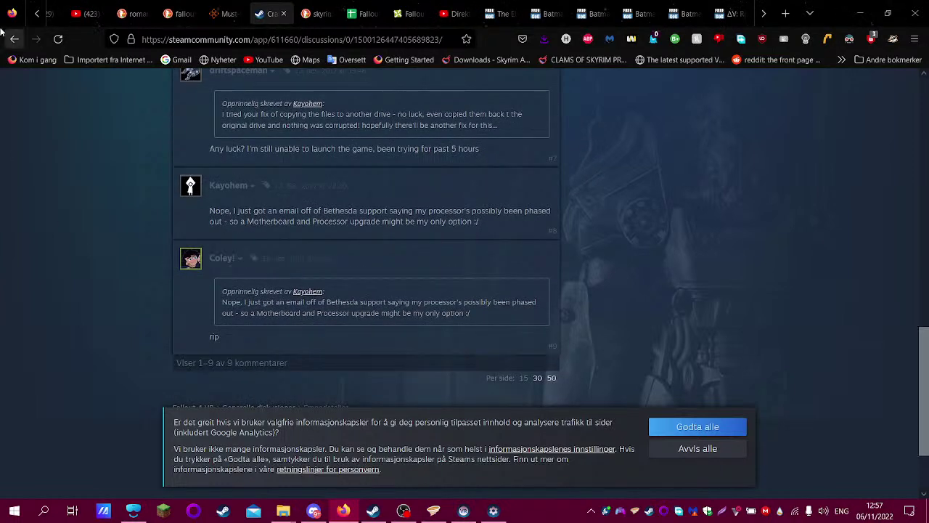
# - Switch to Steam and stop the running The Elder Scrolls V: Skyrim VR, confirming the exit
pyautogui.click(373, 510)
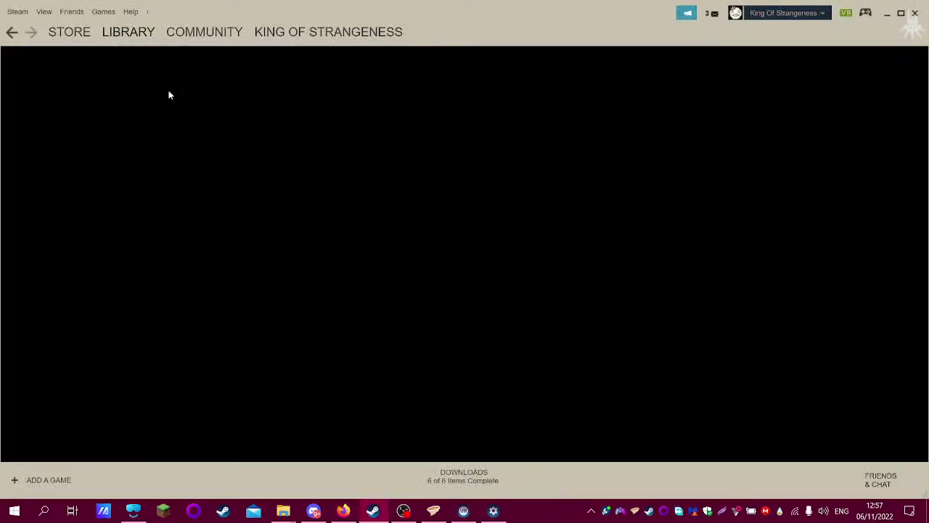
pyautogui.scroll(3, 109, 247)
pyautogui.scroll(10, 102, 274)
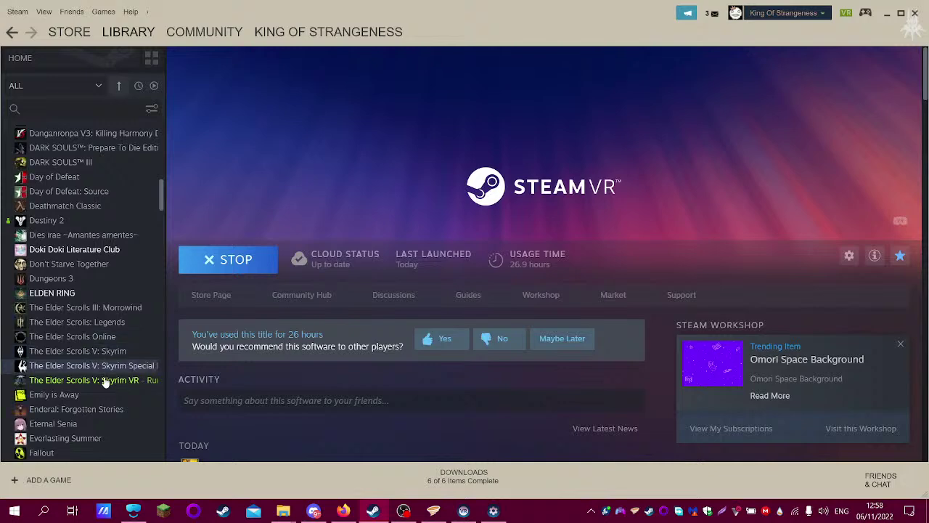
pyautogui.click(108, 380)
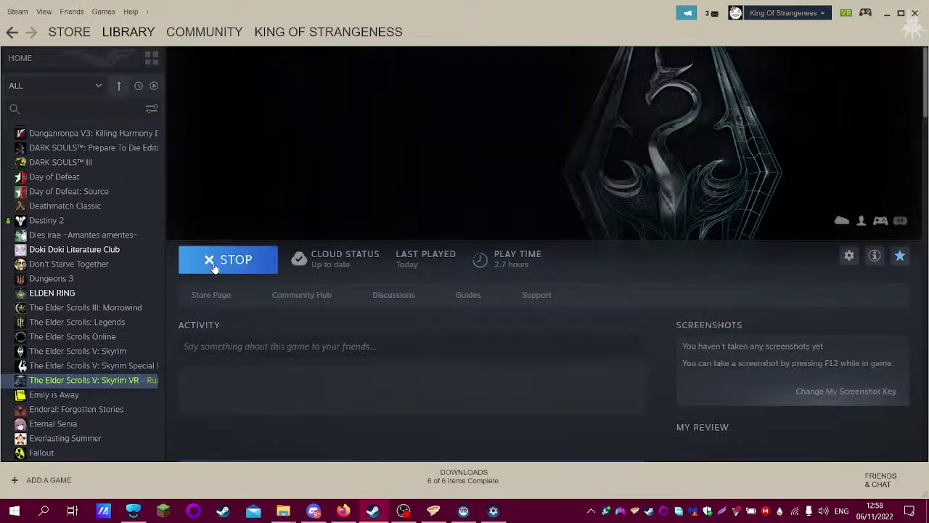
pyautogui.click(256, 270)
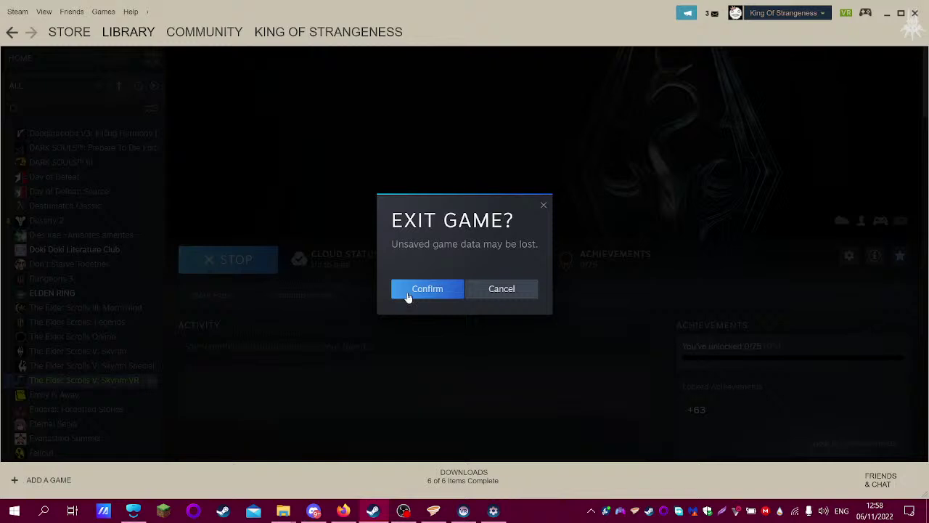
pyautogui.click(436, 288)
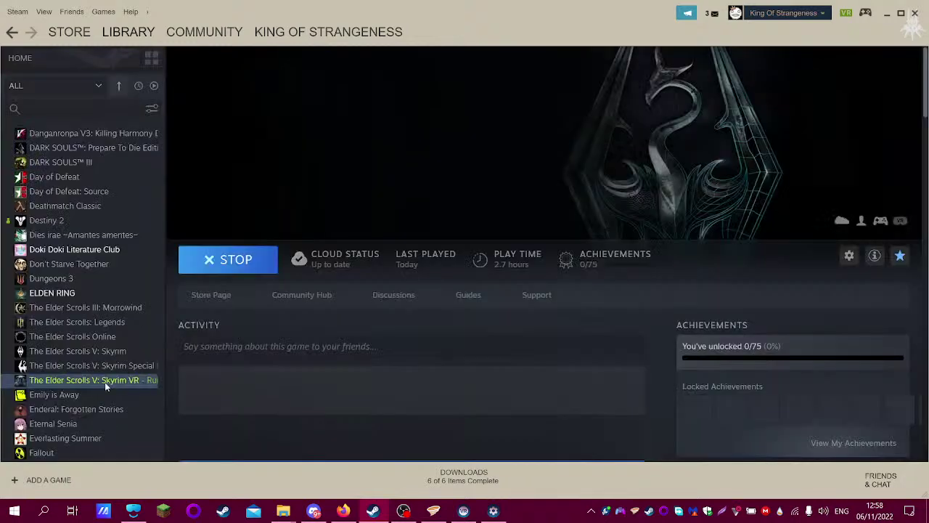
pyautogui.click(266, 259)
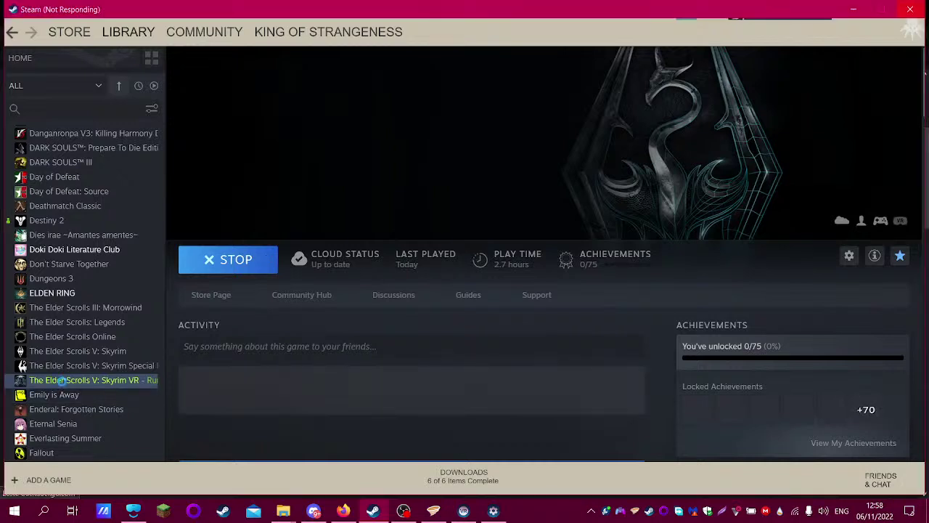
pyautogui.click(206, 261)
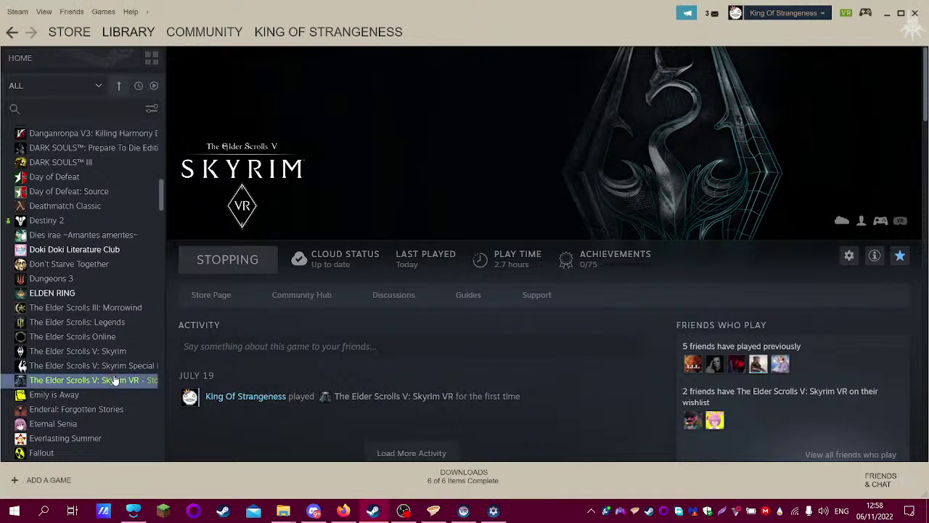
# - Verify the integrity of Fallout 4 VR's local files from its properties, and close the properties once the check finishes
pyautogui.scroll(-5, 117, 357)
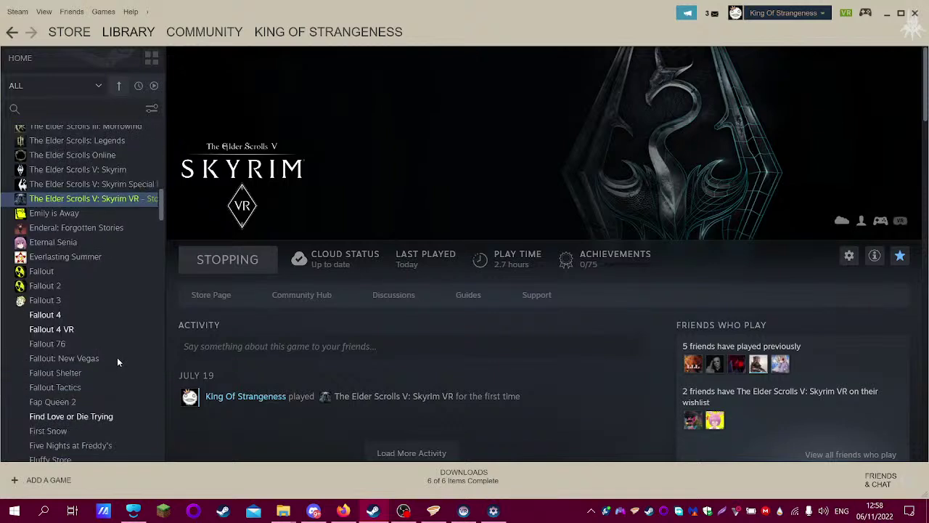
pyautogui.rightClick(68, 330)
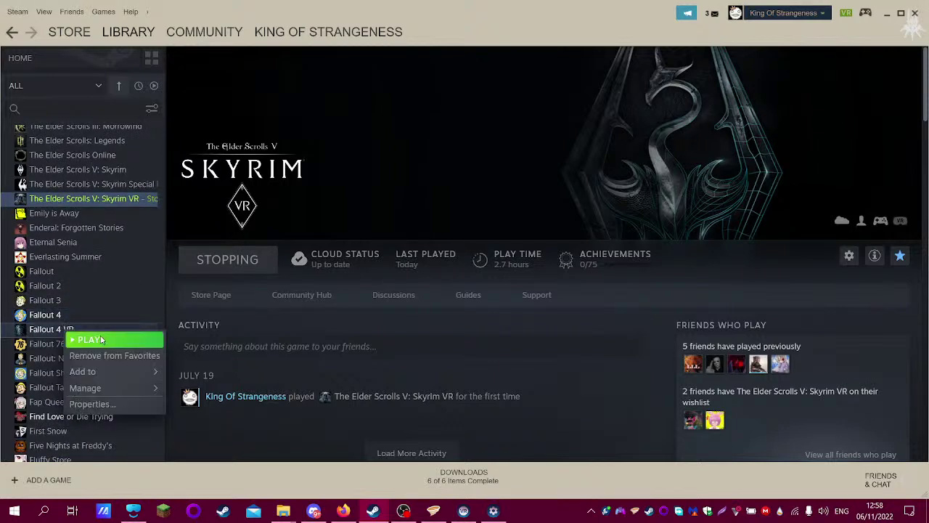
pyautogui.click(148, 405)
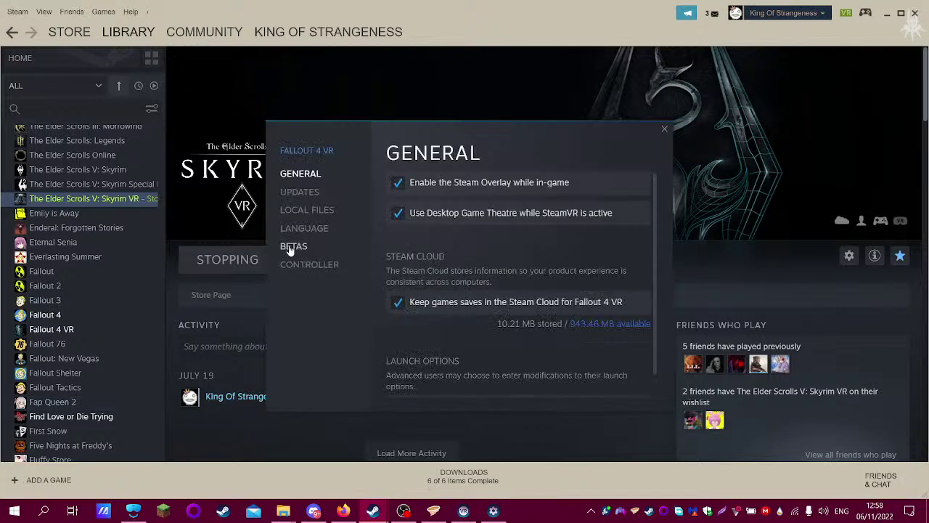
pyautogui.click(308, 210)
pyautogui.click(506, 293)
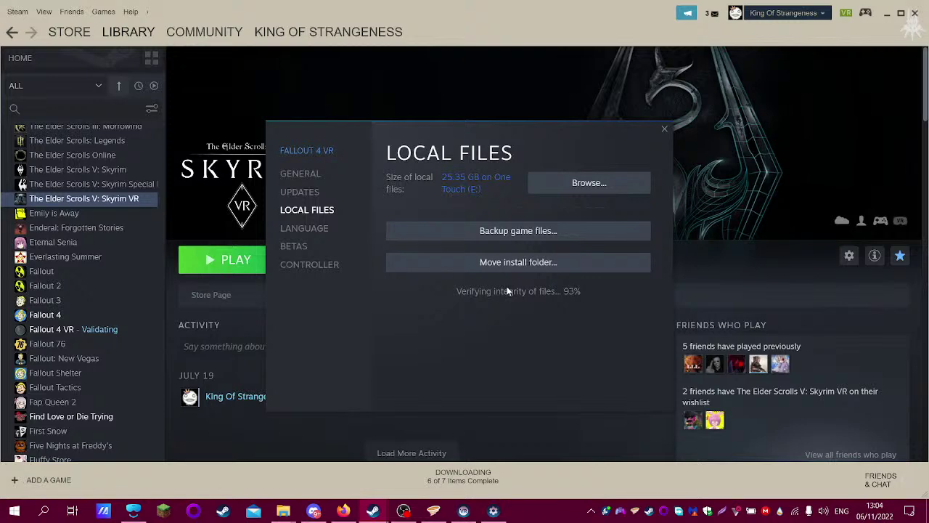
pyautogui.click(313, 510)
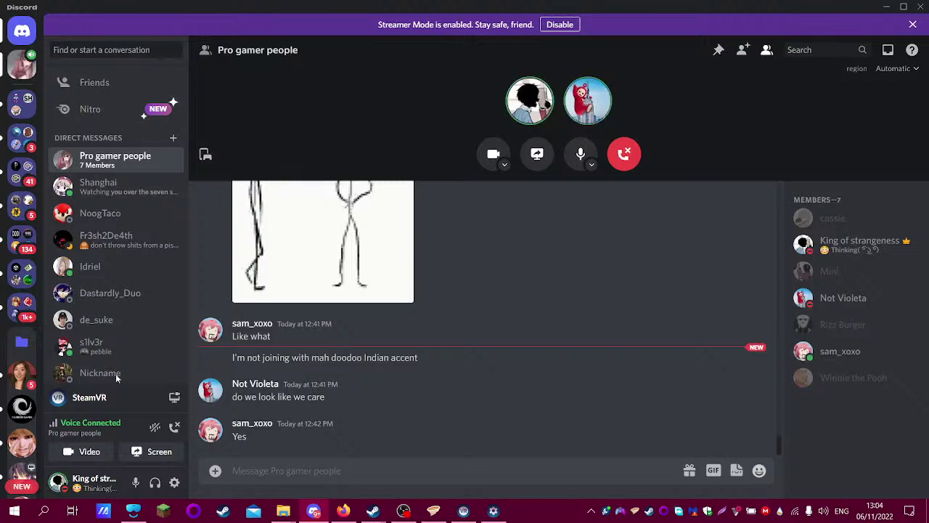
pyautogui.hotkey('alt', 'Tab')
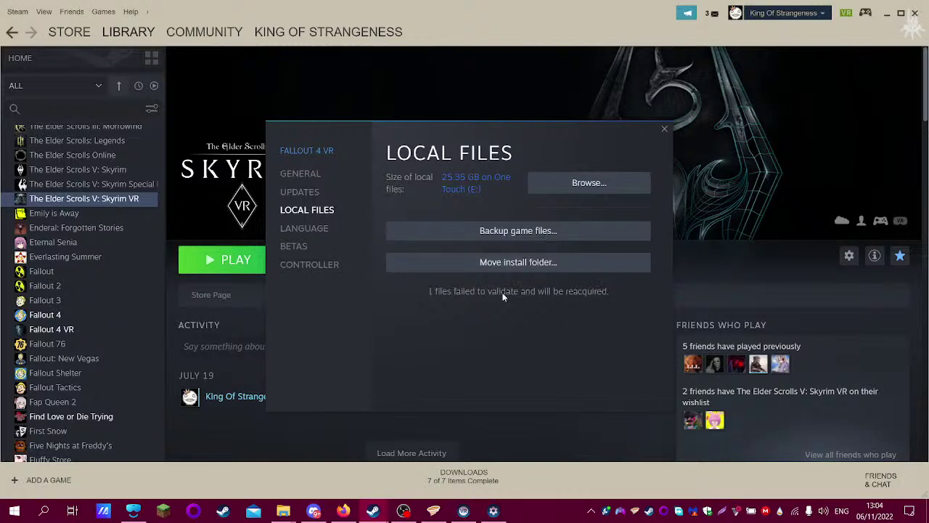
pyautogui.click(666, 130)
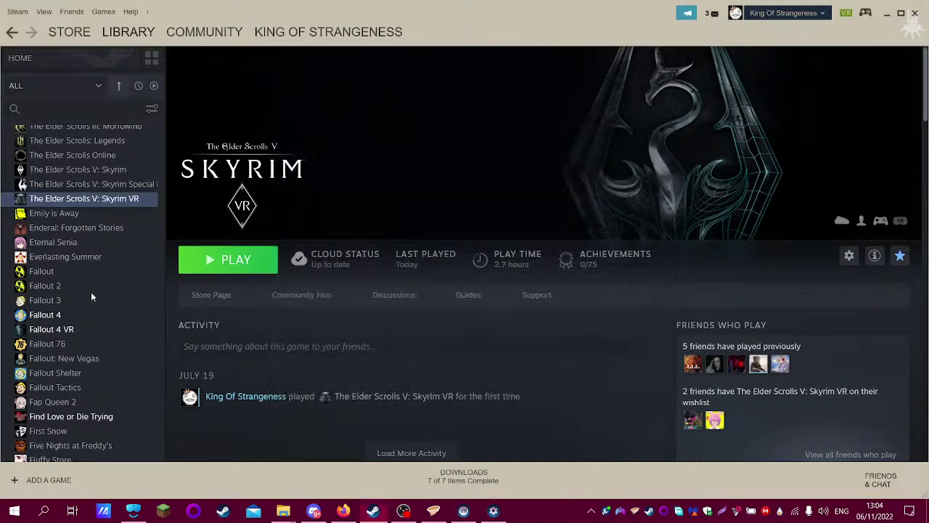
# - Select Fallout 4 VR in the library, clear the open windows from the desktop and launch the f4sevr_loader shortcut
pyautogui.click(76, 329)
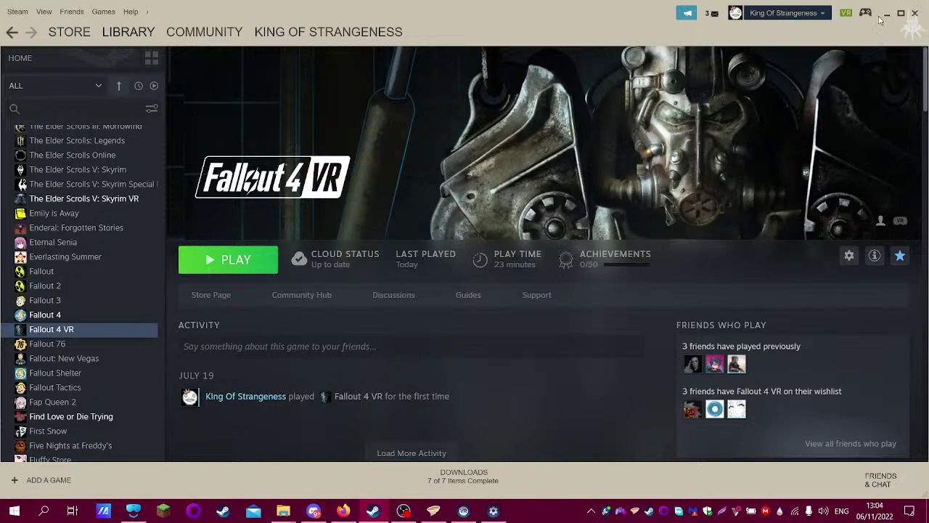
pyautogui.click(885, 13)
pyautogui.click(845, 10)
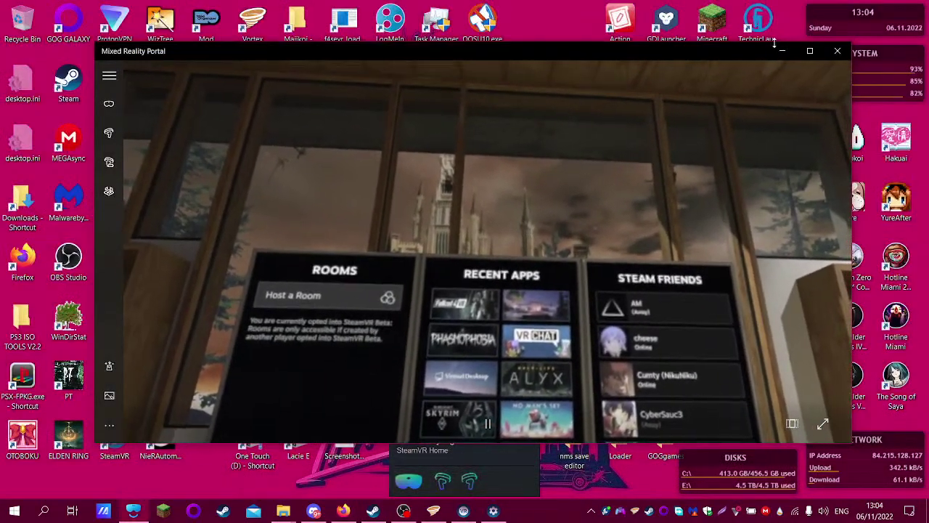
pyautogui.click(781, 50)
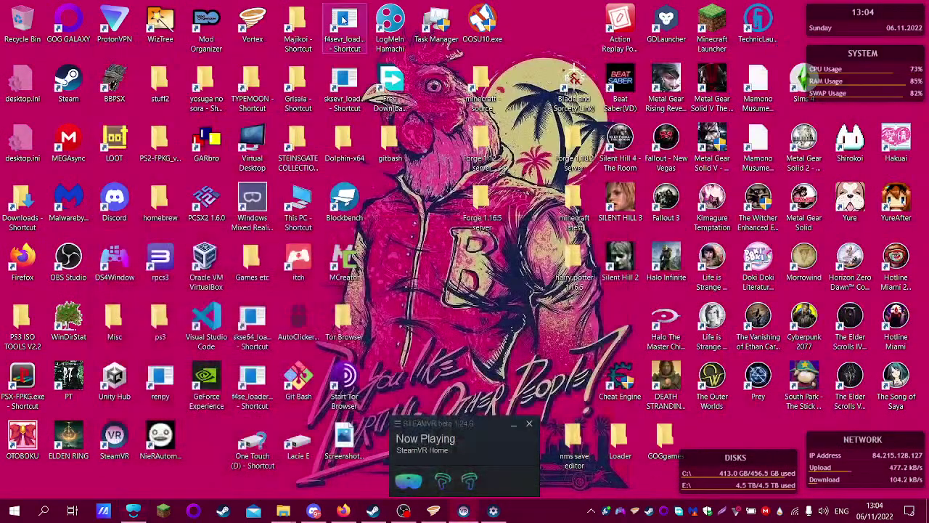
pyautogui.click(344, 26)
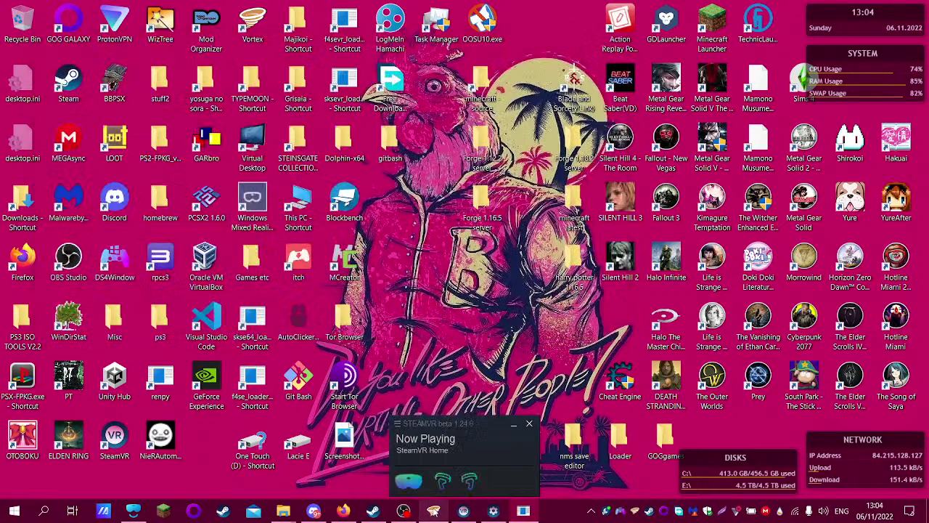
# - Bring up the Vortex mod list while the game starts, and switch to the Mixed Reality Portal to check the headset view
pyautogui.click(433, 510)
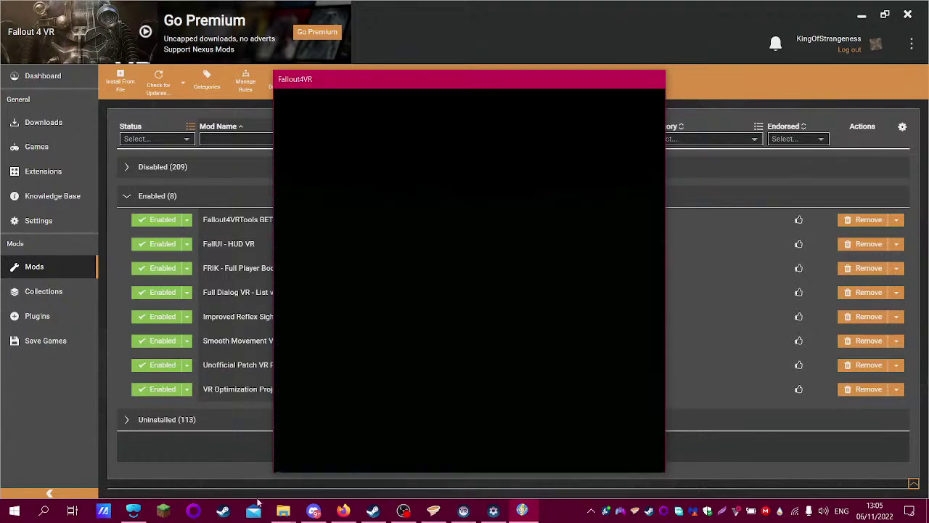
pyautogui.click(141, 514)
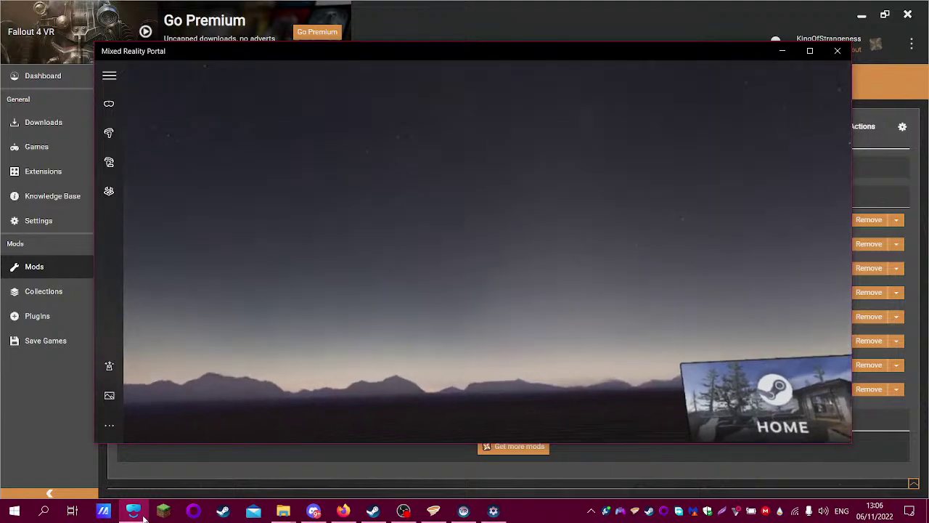
# - Return to the Firefox search results and open the Reddit thread "Fallout 4 VR crash on Launch"
pyautogui.click(343, 511)
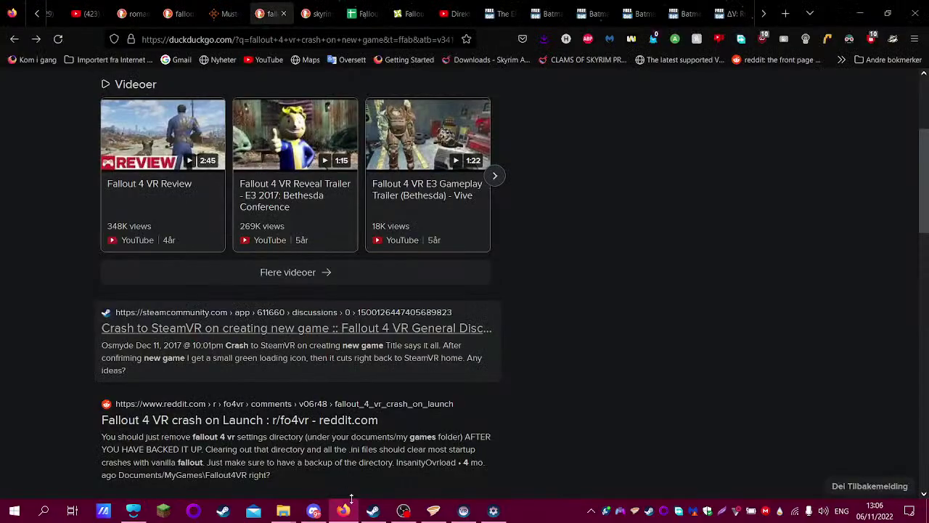
pyautogui.scroll(-2, 426, 371)
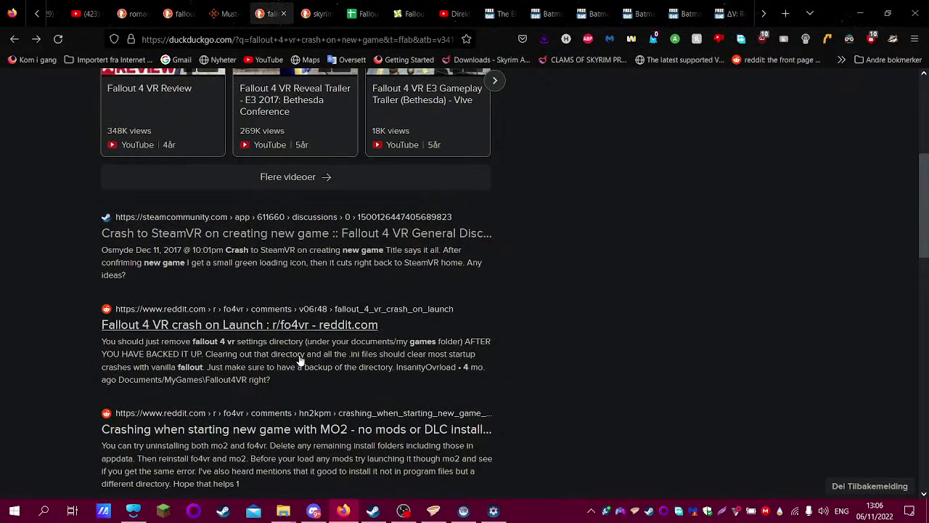
pyautogui.click(325, 328)
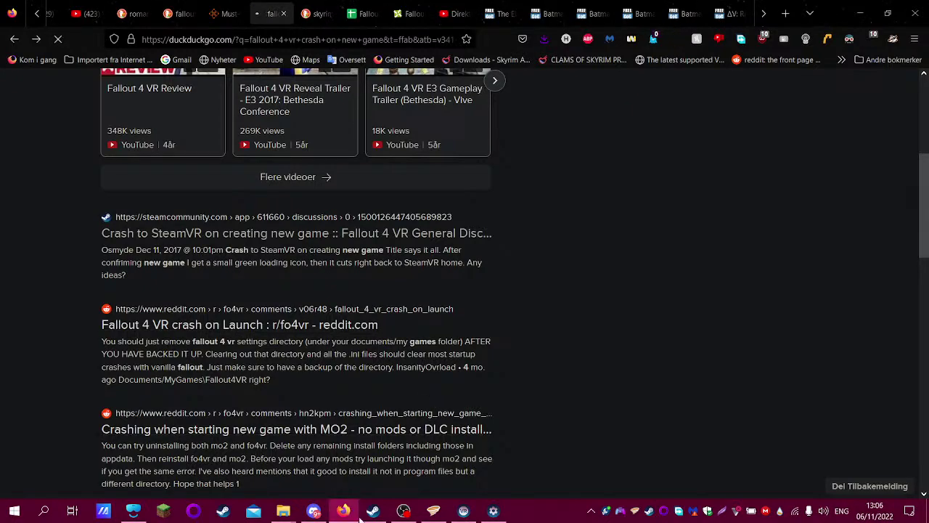
# - Read through the comments of the Reddit thread about Fallout 4 VR crashing on launch to find suggested fixes
pyautogui.click(434, 511)
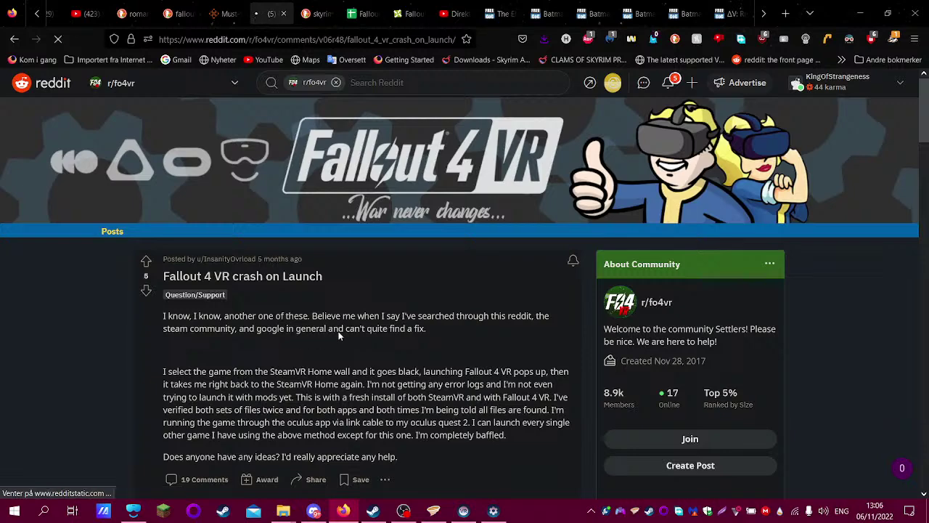
pyautogui.scroll(-2, 387, 345)
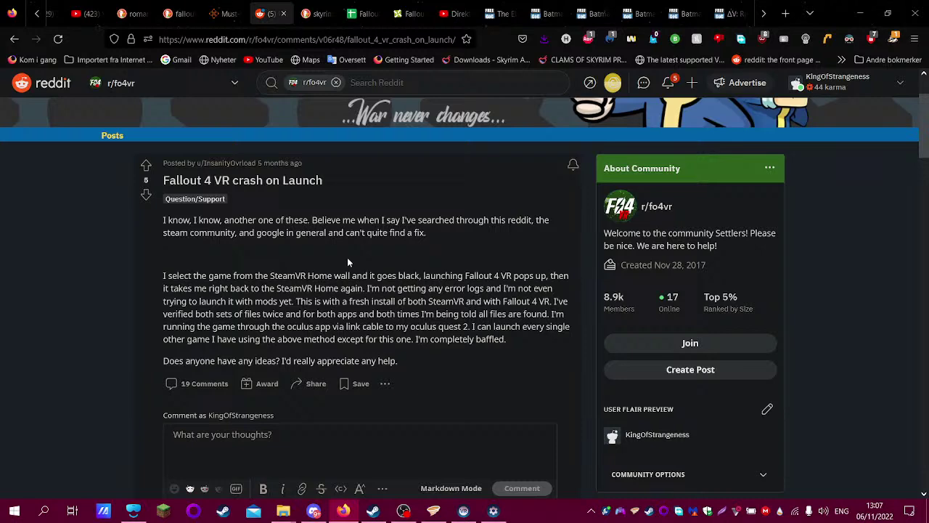
pyautogui.scroll(-3, 349, 261)
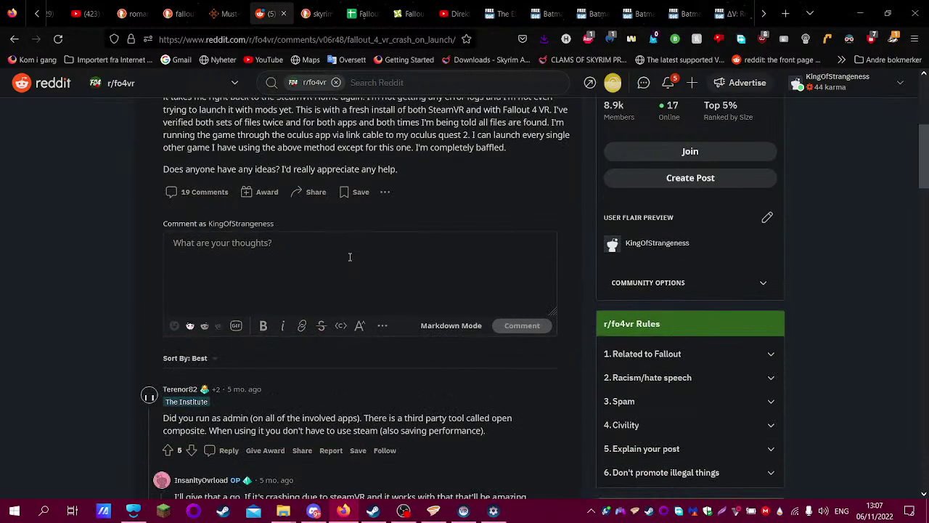
pyautogui.scroll(-3, 359, 278)
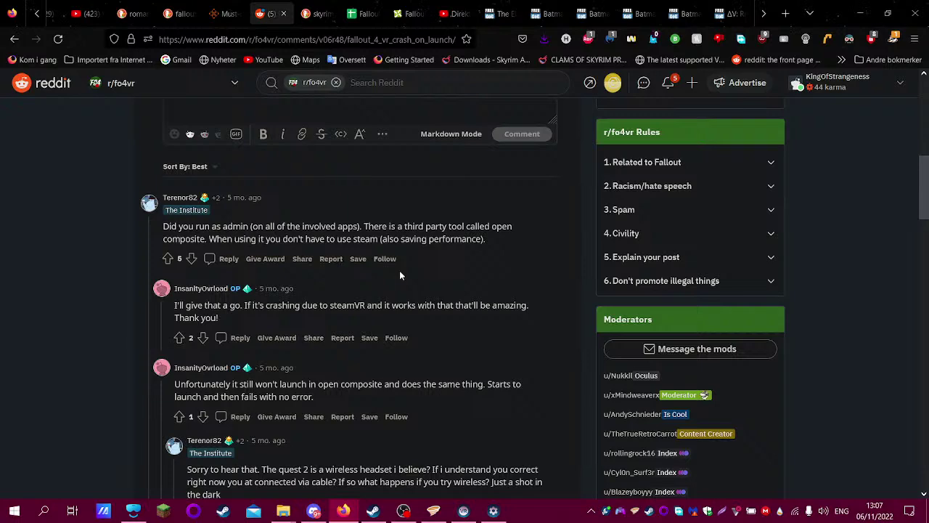
pyautogui.scroll(-2, 415, 276)
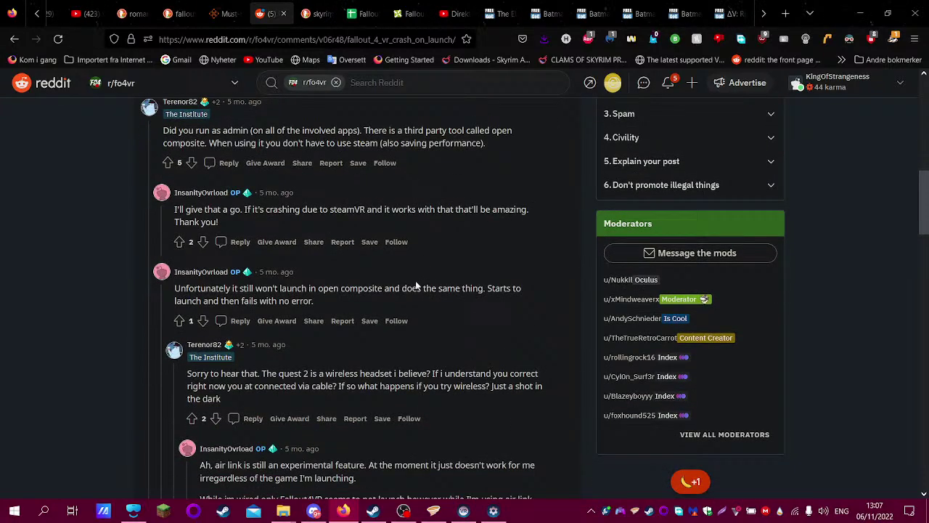
pyautogui.scroll(-3, 416, 285)
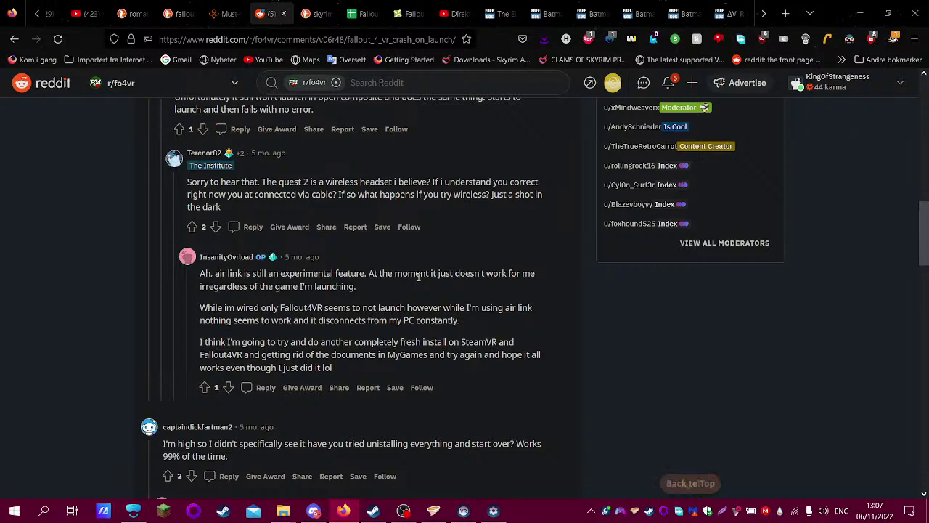
pyautogui.scroll(-2, 418, 277)
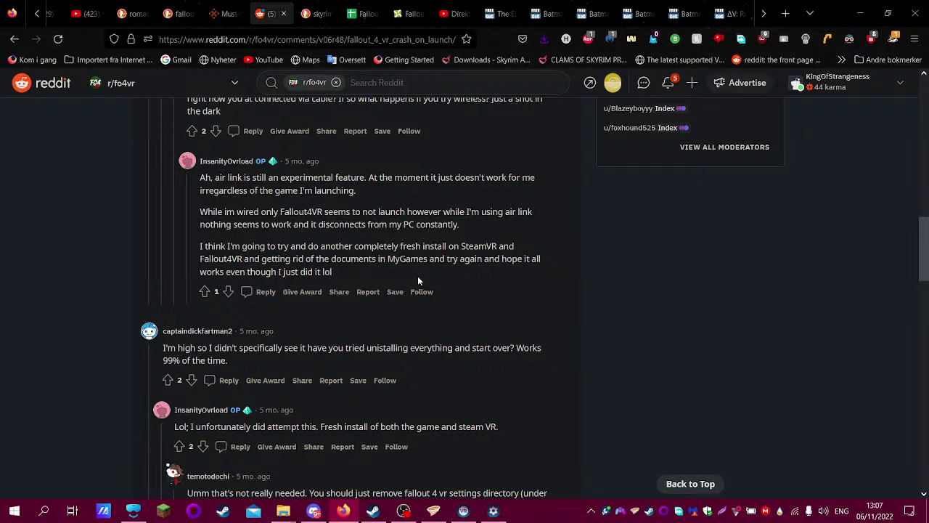
pyautogui.scroll(-2, 418, 281)
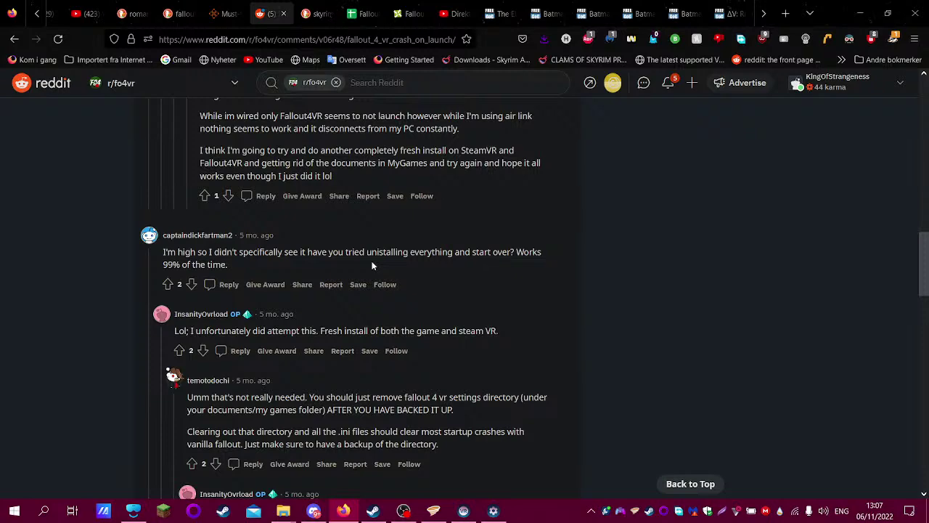
pyautogui.scroll(-2, 372, 265)
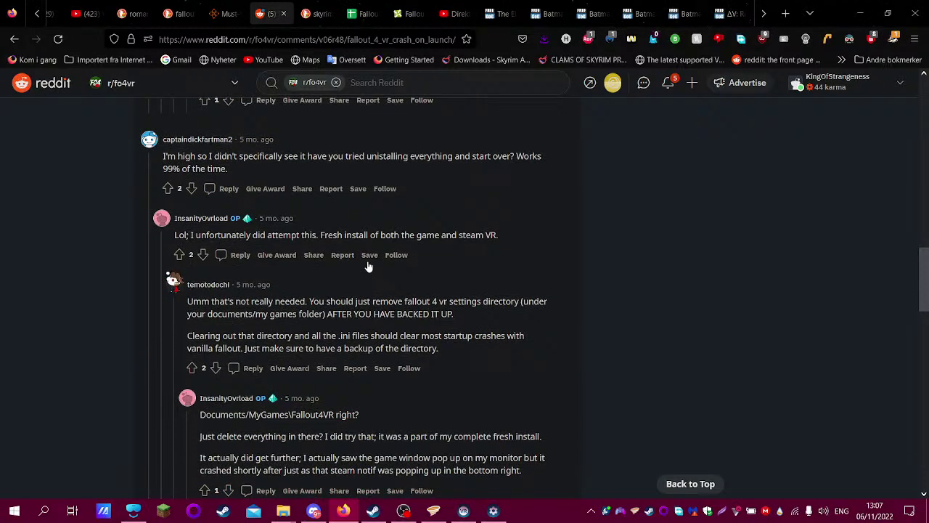
pyautogui.scroll(-2, 368, 268)
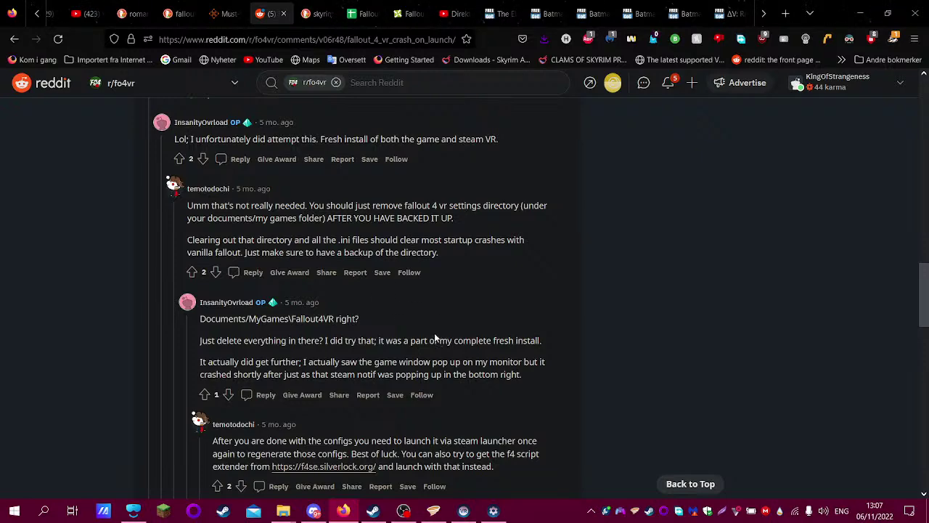
pyautogui.scroll(-4, 430, 334)
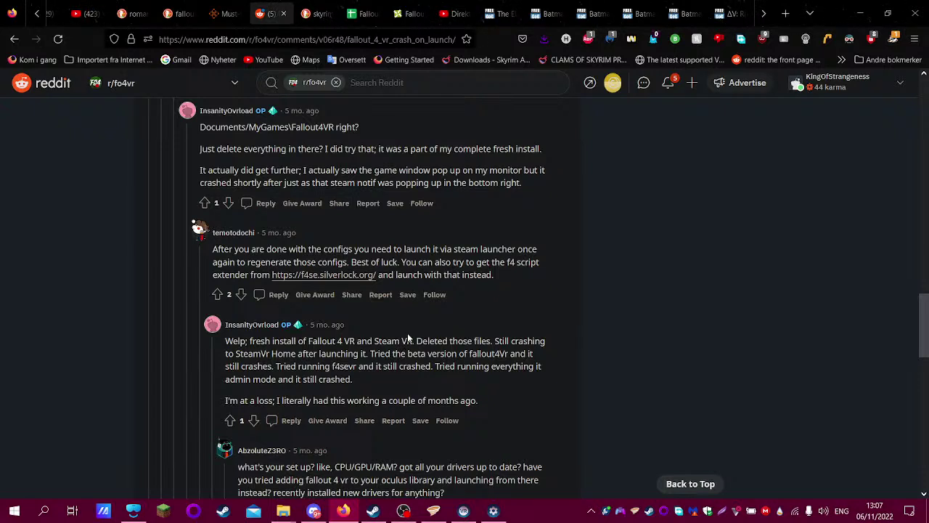
pyautogui.scroll(-4, 400, 329)
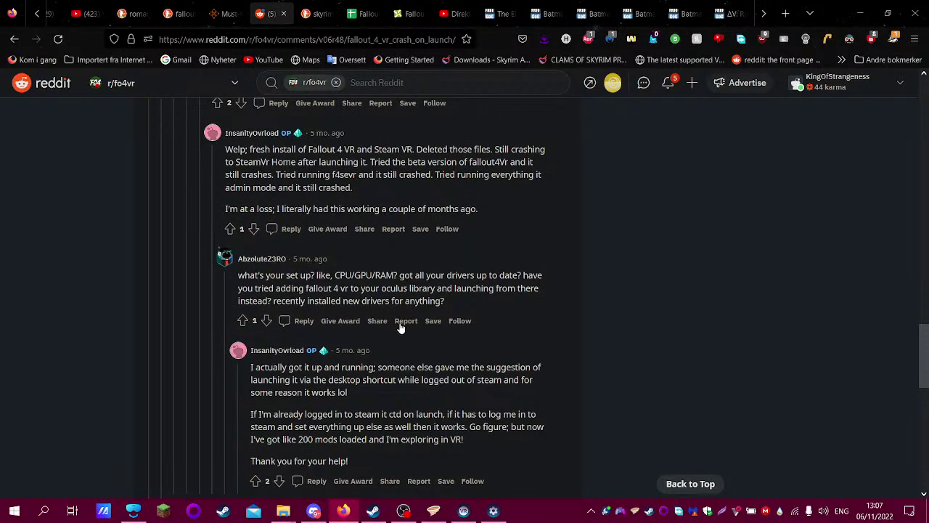
pyautogui.scroll(-6, 400, 326)
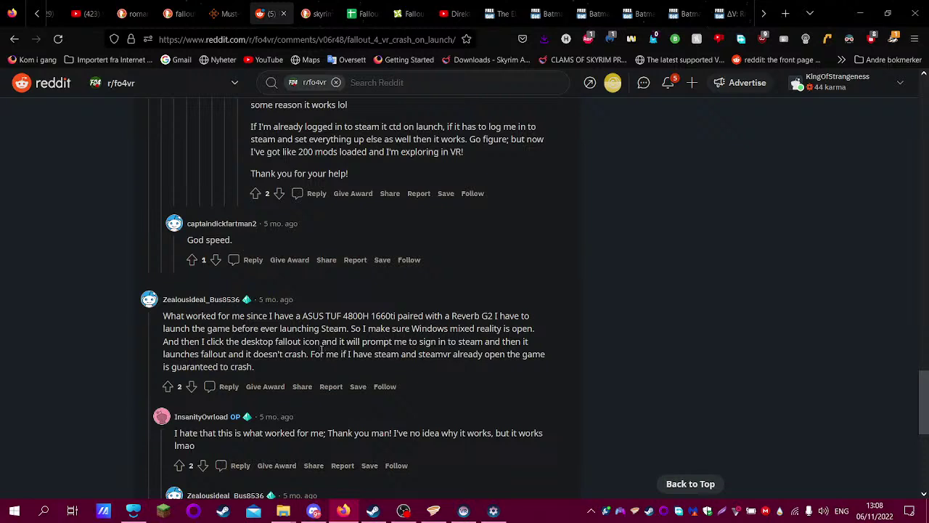
# - Close SteamVR and Steam so that neither is running before the game starts
pyautogui.moveTo(492, 512)
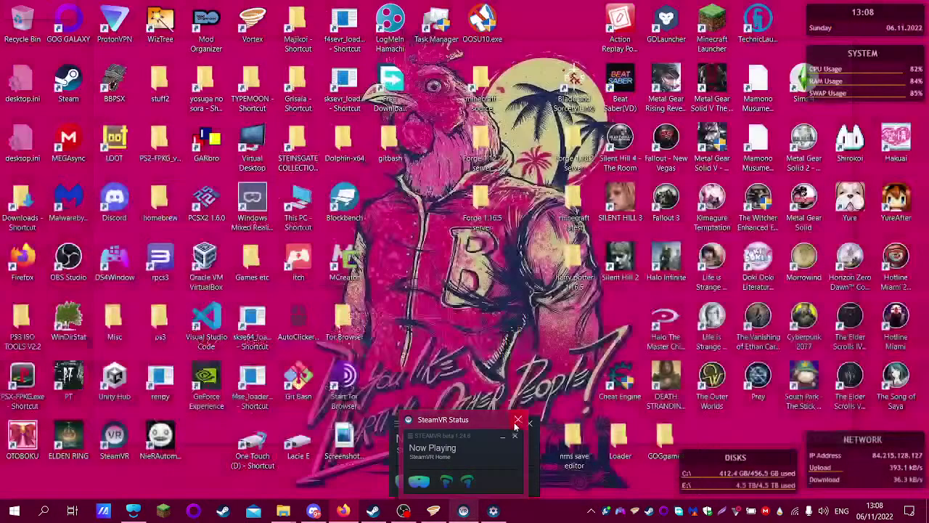
pyautogui.click(515, 435)
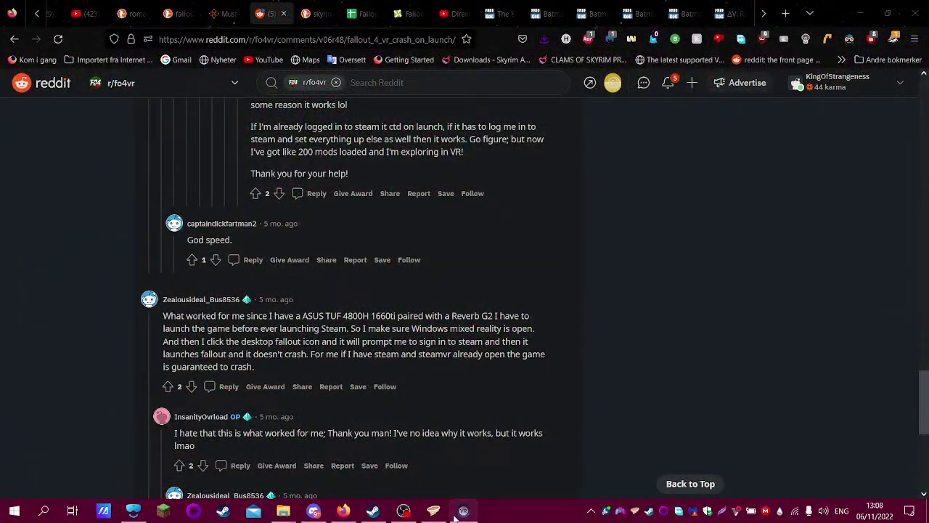
pyautogui.moveTo(372, 510)
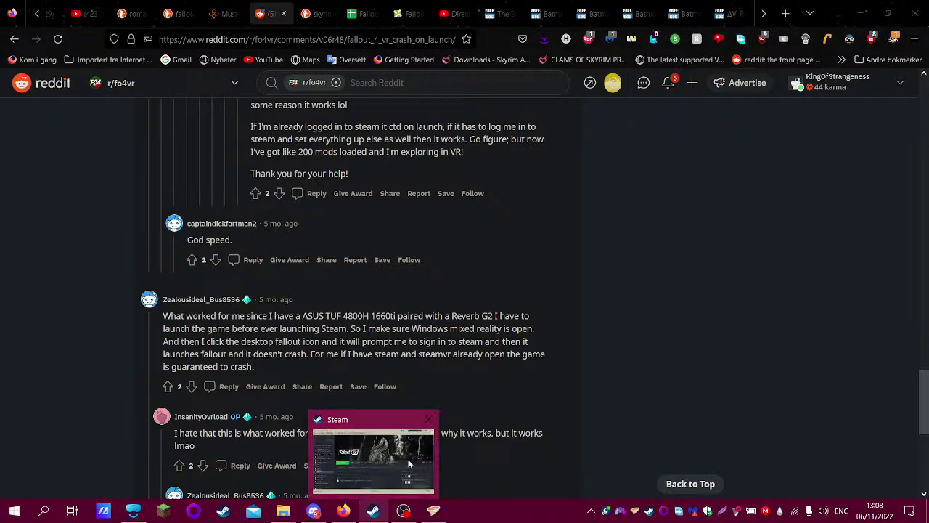
pyautogui.moveTo(417, 427)
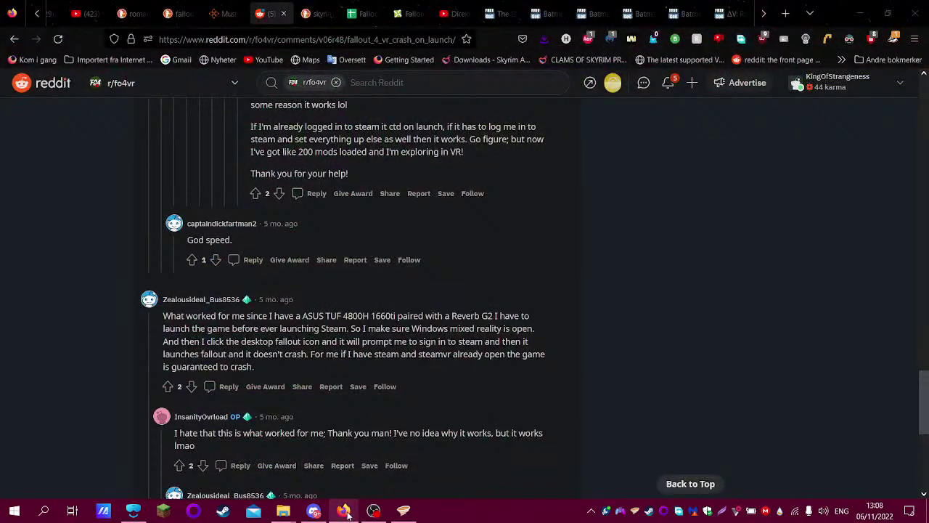
pyautogui.scroll(-2, 489, 407)
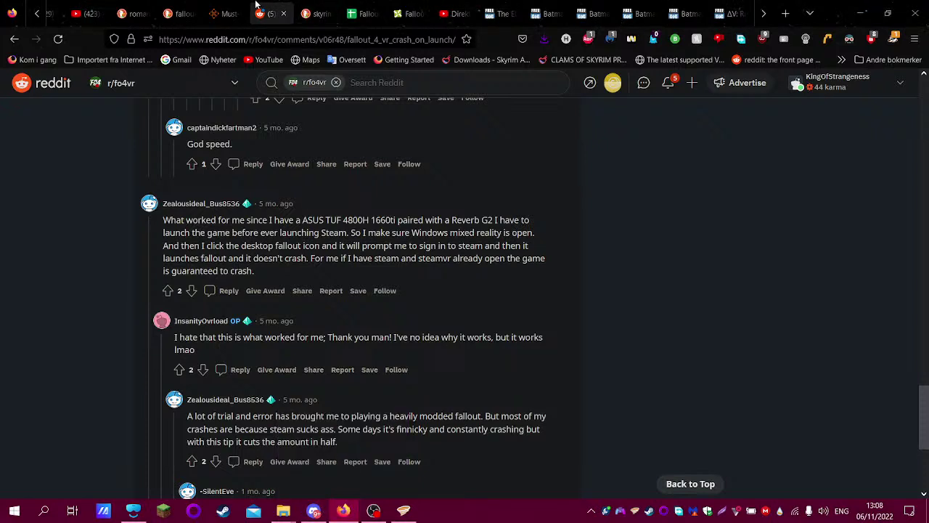
pyautogui.scroll(-3, 407, 11)
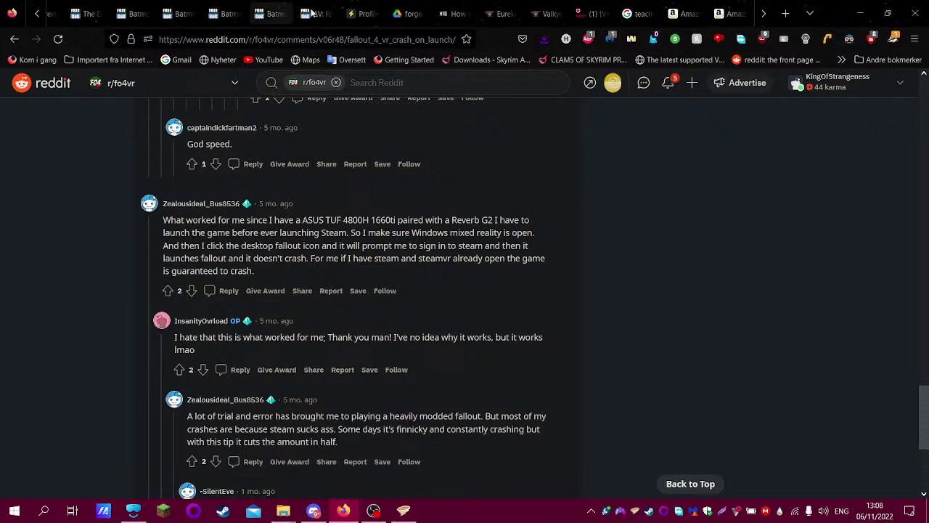
pyautogui.scroll(-5, 501, 11)
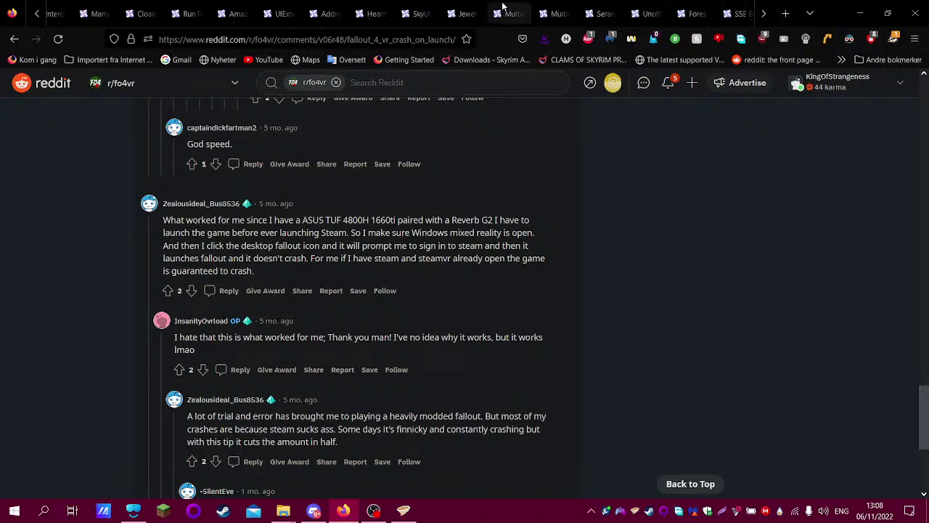
pyautogui.scroll(-5, 491, 7)
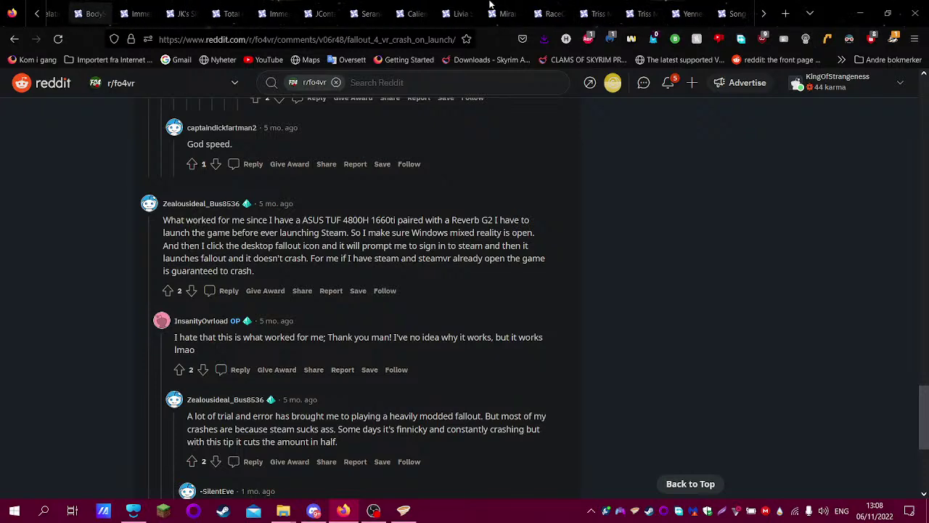
# - Minimize Firefox and the Mixed Reality Portal and launch the game from the f4sevr_loader desktop shortcut
pyautogui.click(859, 13)
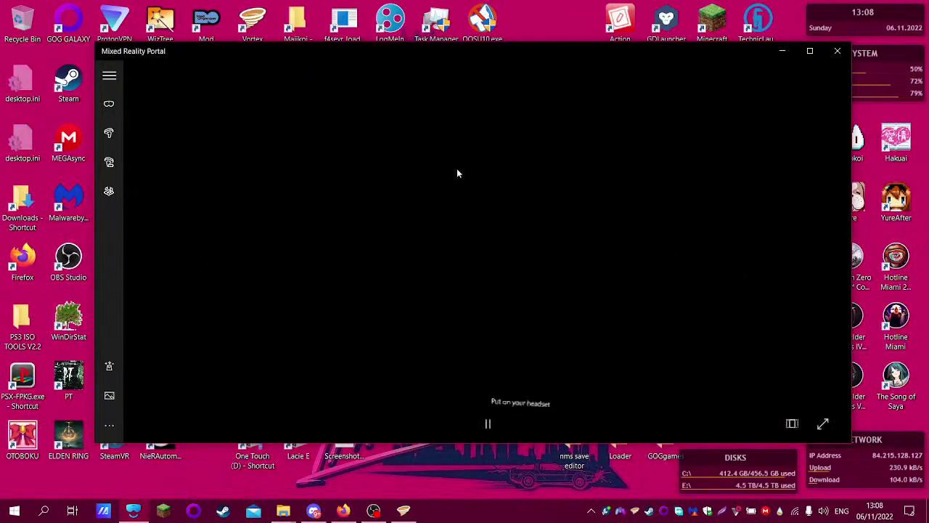
pyautogui.click(782, 51)
pyautogui.doubleClick(344, 26)
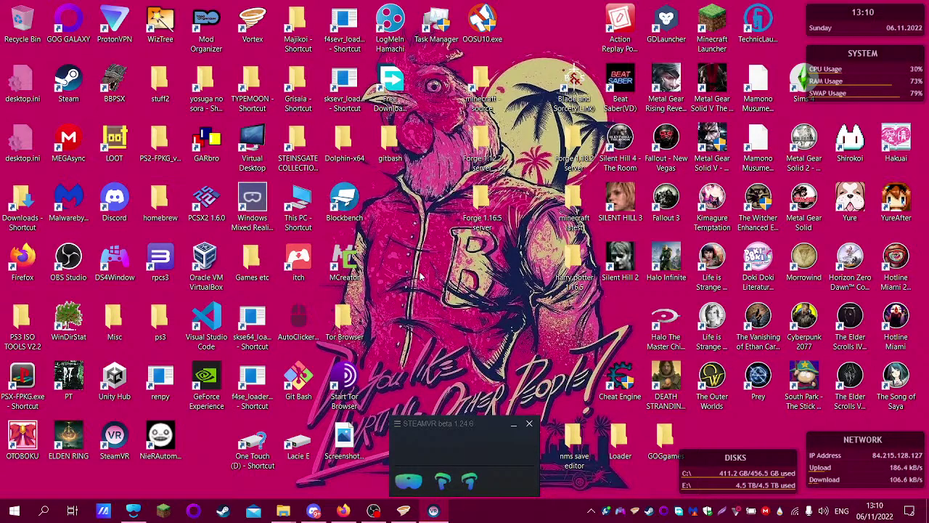
# - Check the mods for updates in Vortex and fetch the FRIK alpha 58 update from Nexus Mods with the slow download
pyautogui.click(343, 511)
pyautogui.scroll(-5, 325, 5)
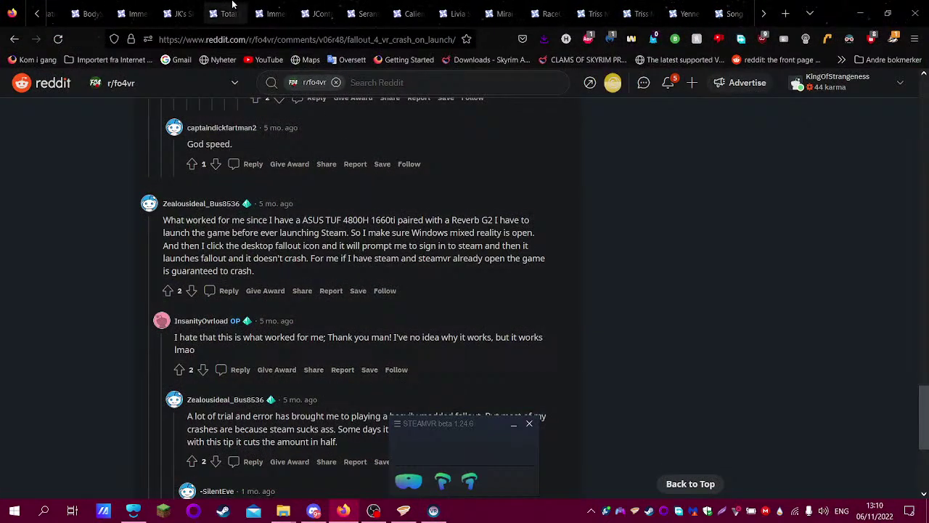
pyautogui.click(404, 511)
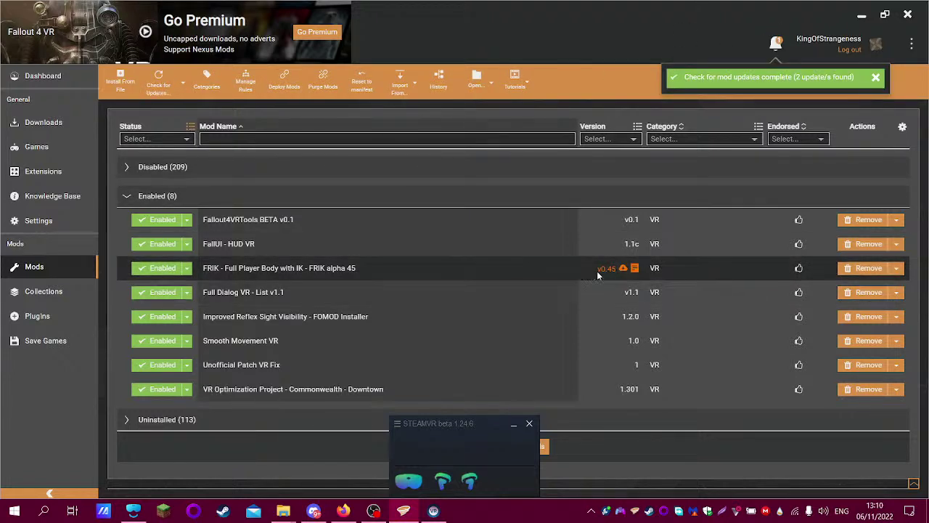
pyautogui.click(623, 269)
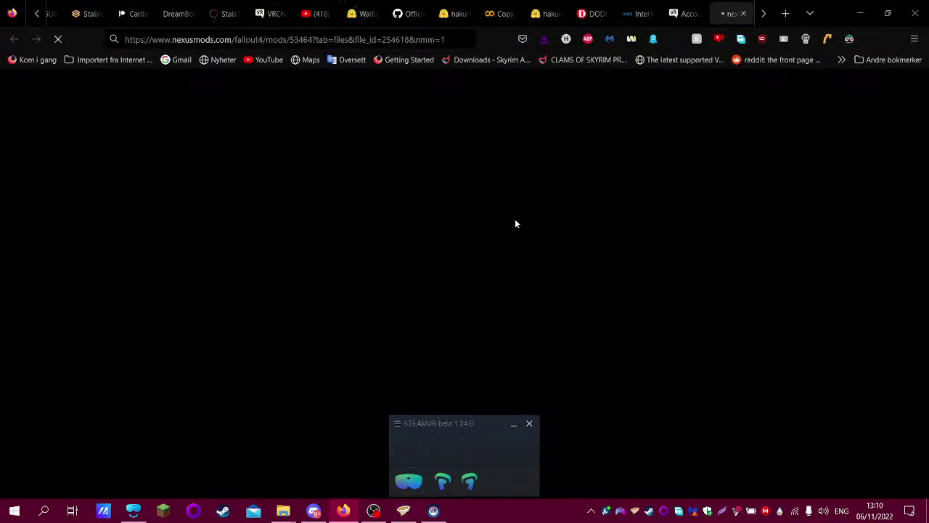
pyautogui.click(314, 510)
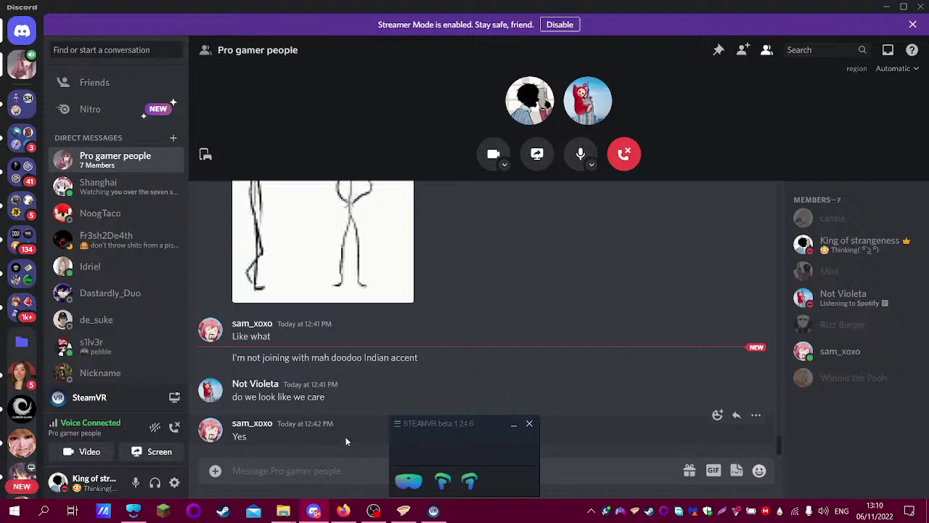
pyautogui.click(344, 511)
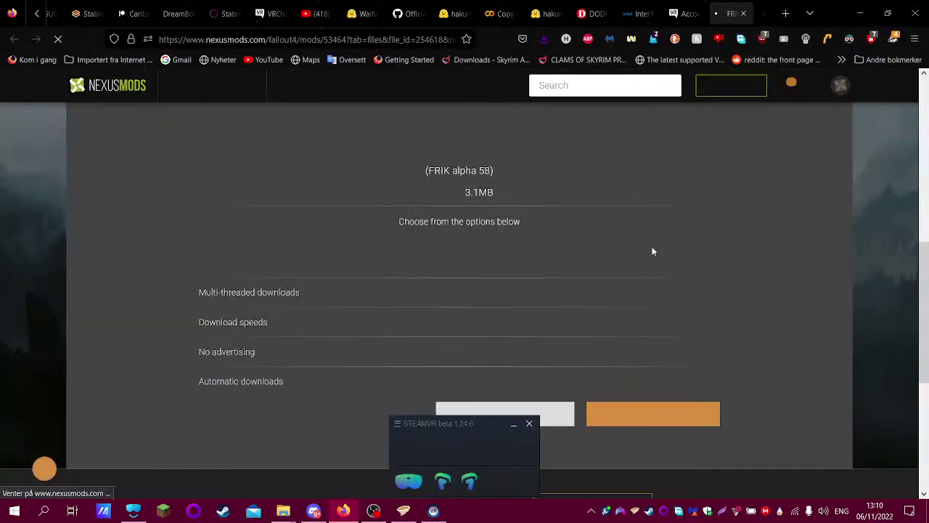
pyautogui.click(564, 410)
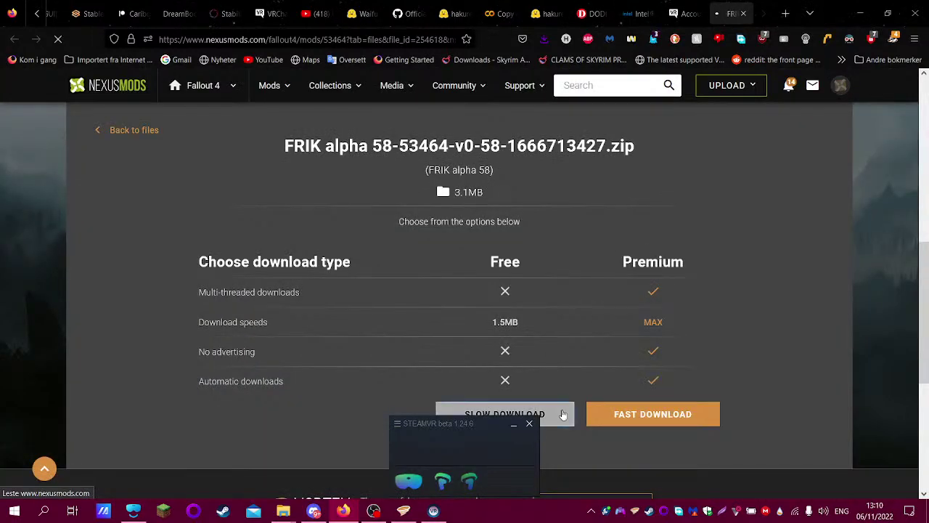
# - Install FRIK alpha 58 in Vortex over the older version for all profiles and deploy the mods
pyautogui.click(404, 511)
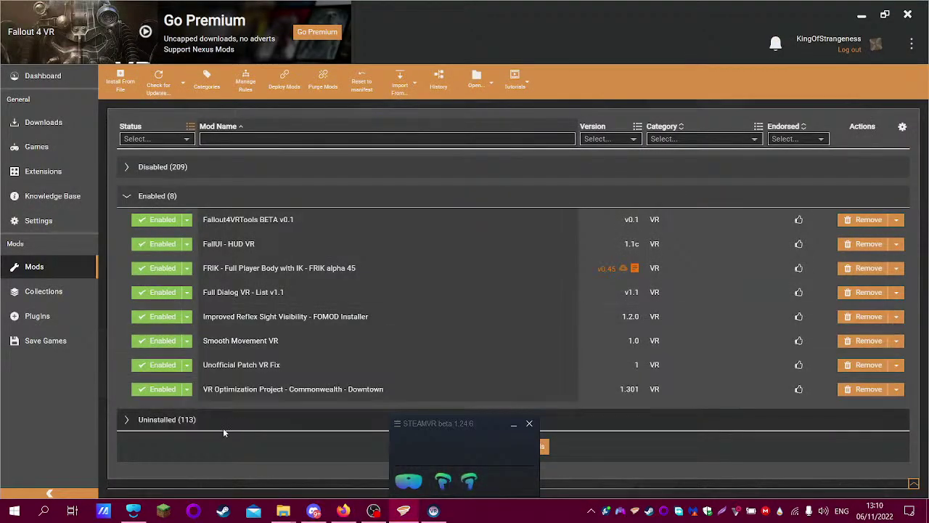
pyautogui.click(251, 165)
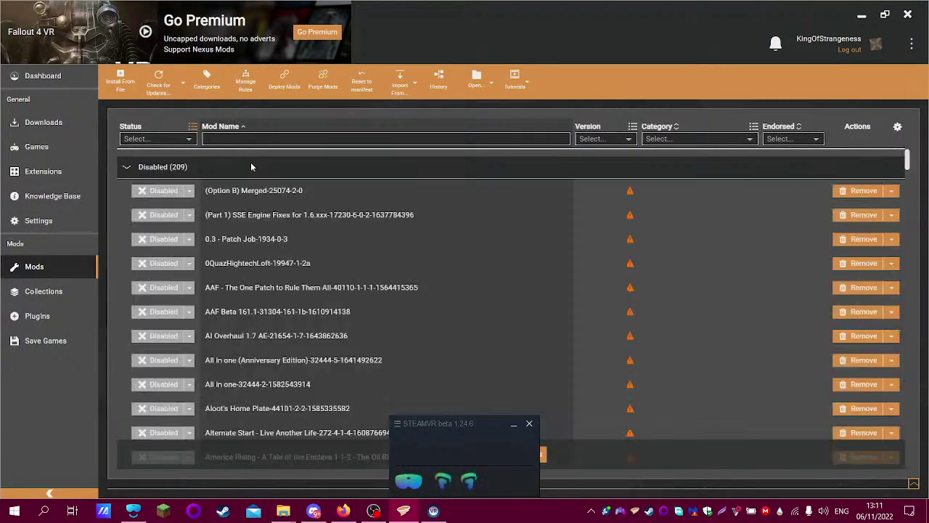
pyautogui.click(250, 165)
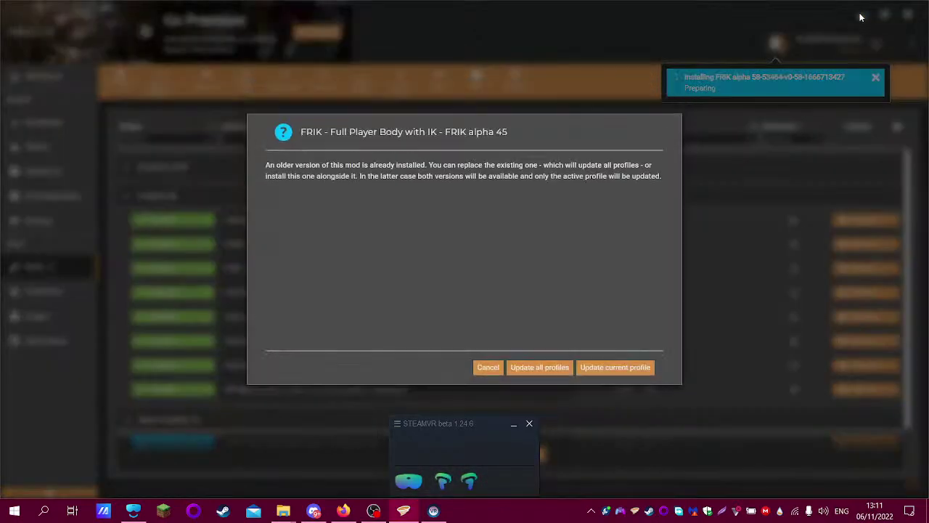
pyautogui.click(558, 369)
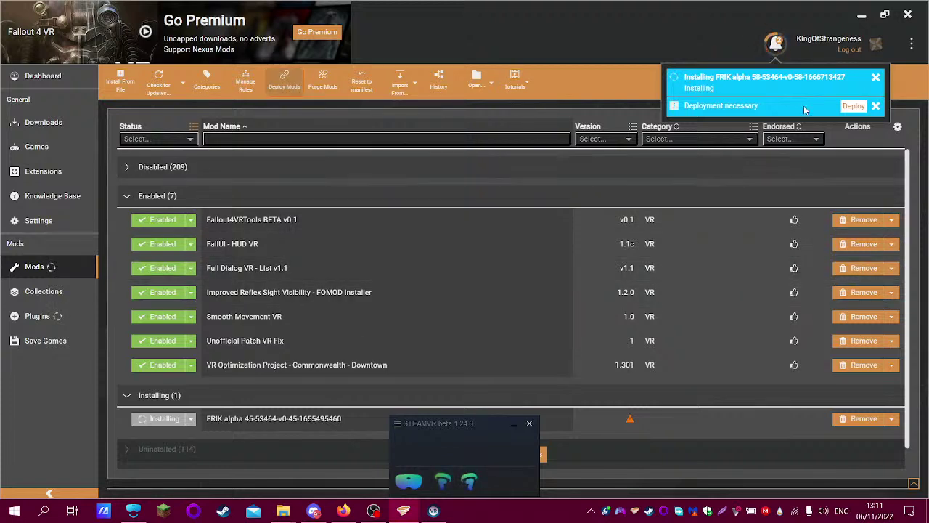
pyautogui.click(854, 106)
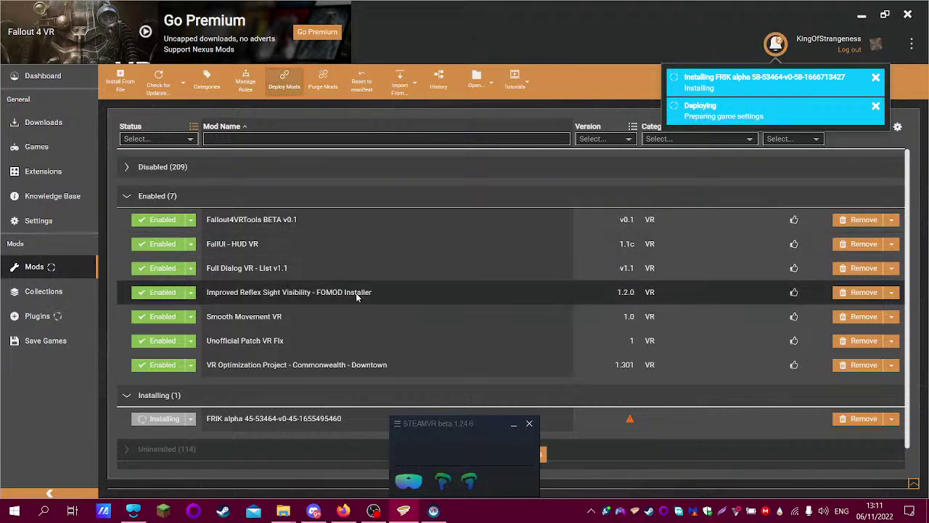
pyautogui.scroll(-1, 356, 291)
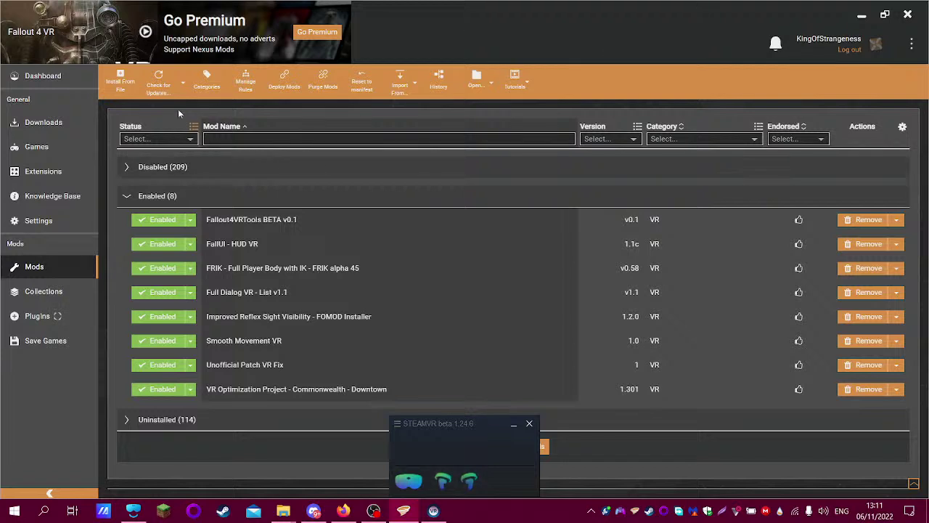
# - Open the Fallout 4 VR plugin list in Vortex and check the controller status in the SteamVR window
pyautogui.click(82, 317)
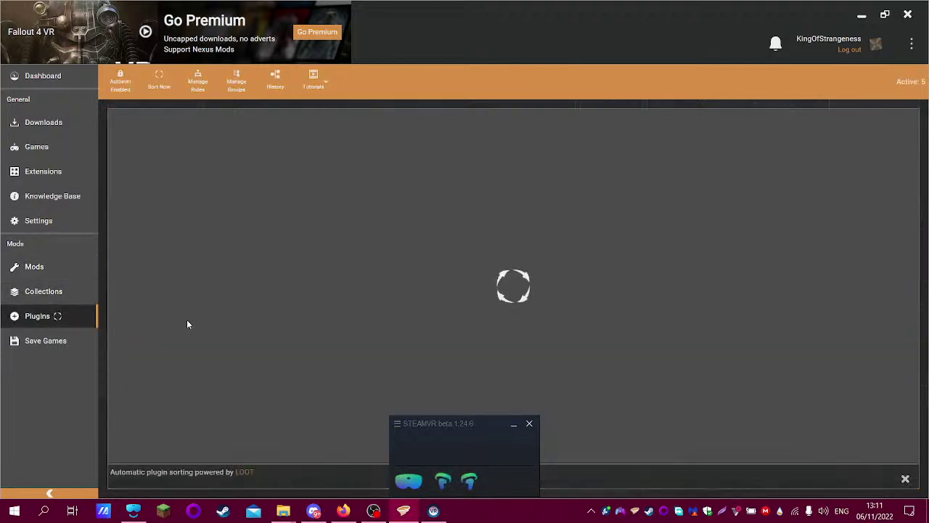
pyautogui.click(402, 515)
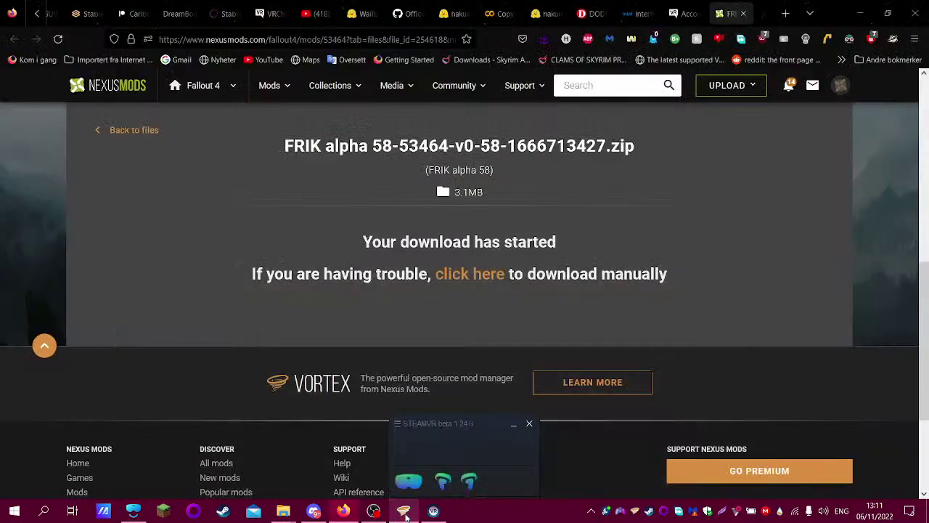
pyautogui.click(399, 424)
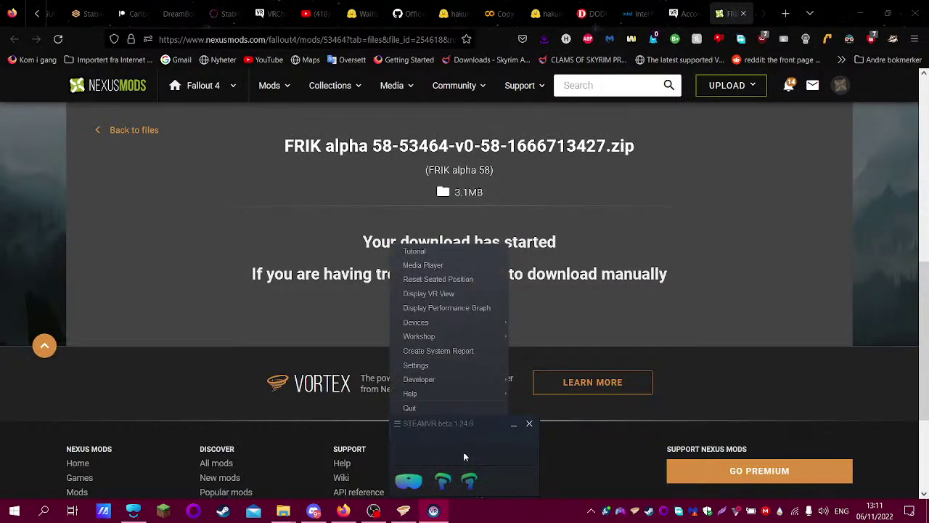
pyautogui.click(464, 458)
pyautogui.moveTo(439, 481)
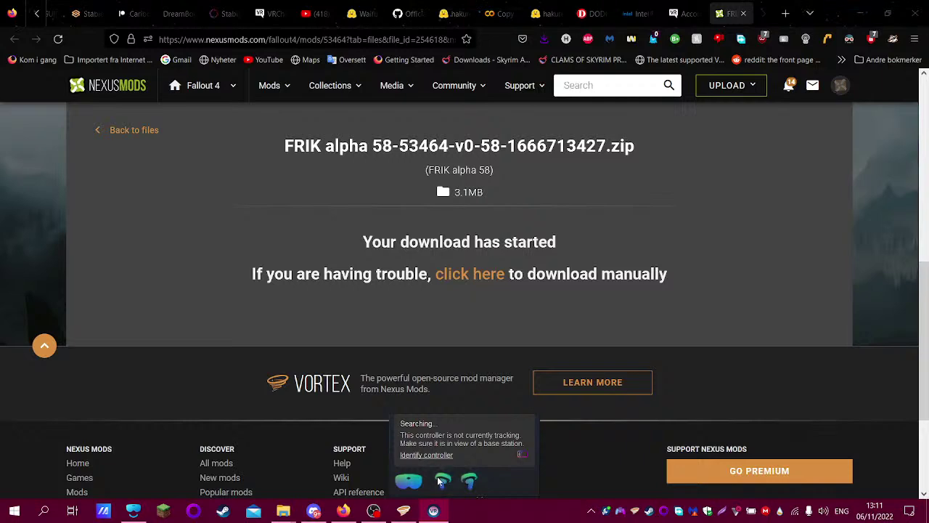
# - Open the Nexus Mods download history in a new Firefox tab and switch to that tab
pyautogui.click(314, 510)
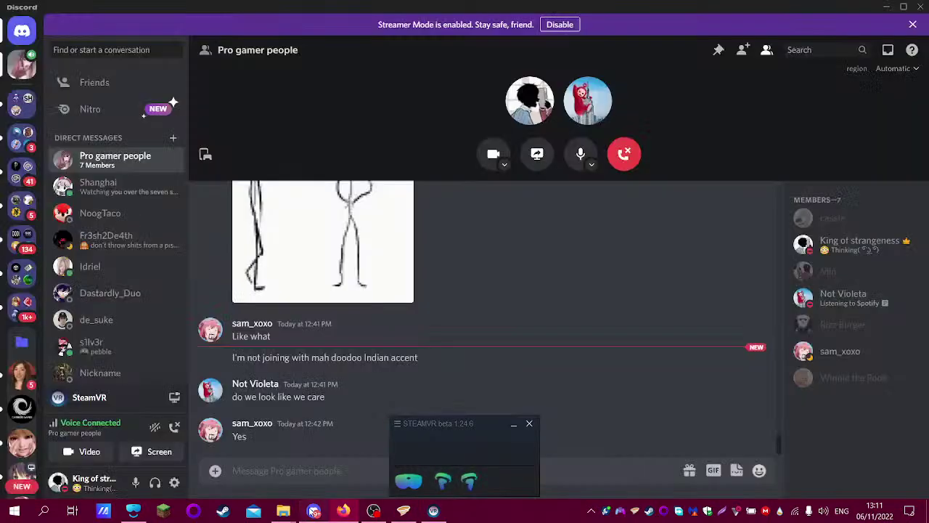
pyautogui.click(345, 511)
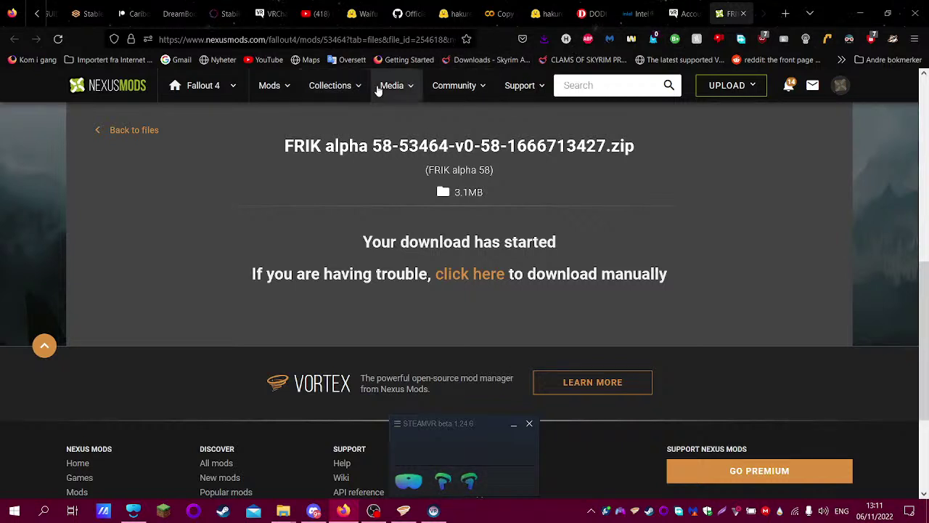
pyautogui.moveTo(272, 85)
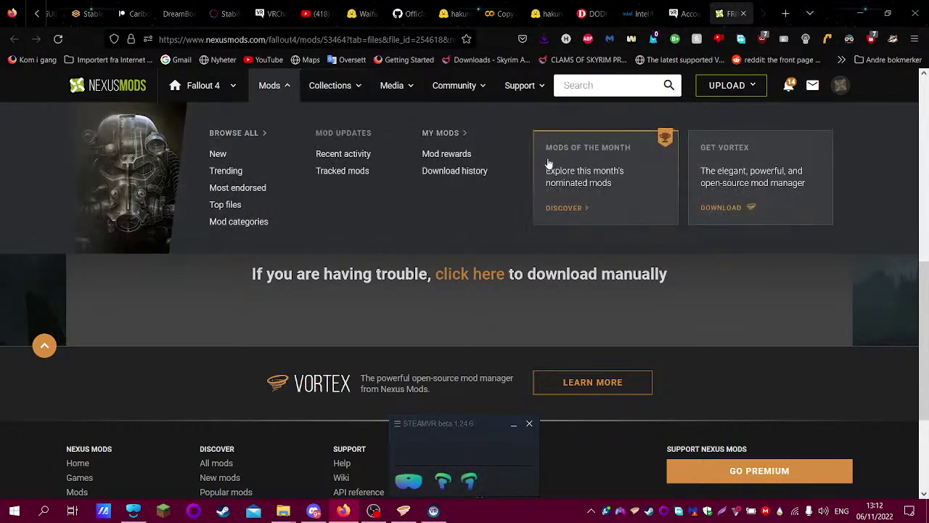
pyautogui.rightClick(445, 174)
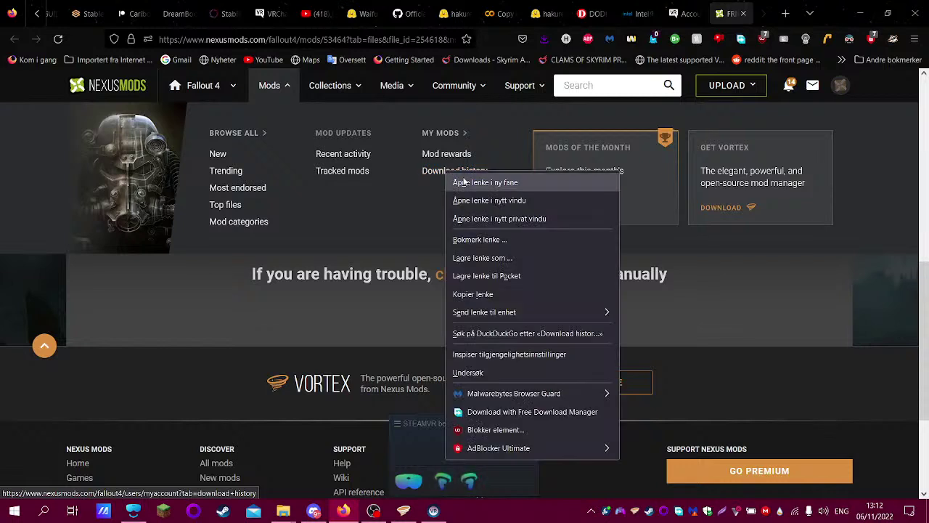
pyautogui.click(472, 181)
pyautogui.click(732, 5)
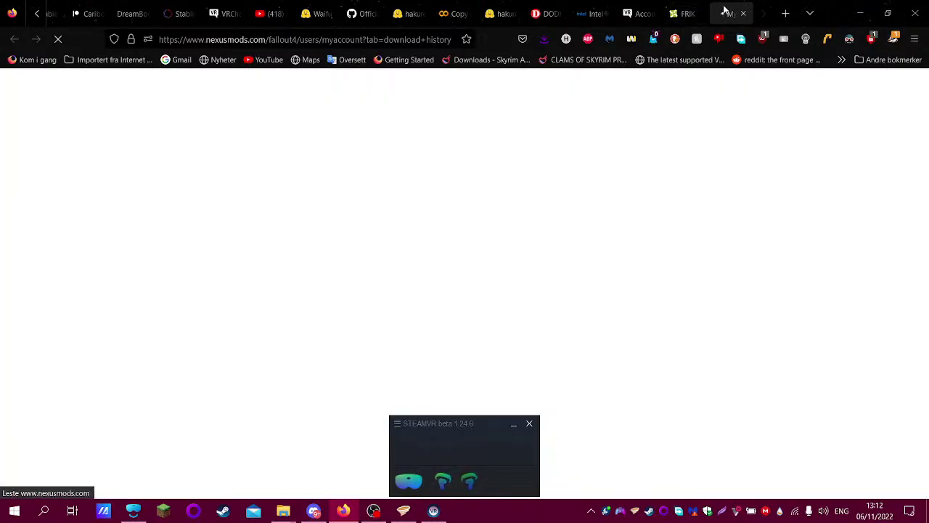
pyautogui.moveTo(724, 10); pyautogui.dragTo(354, 13)
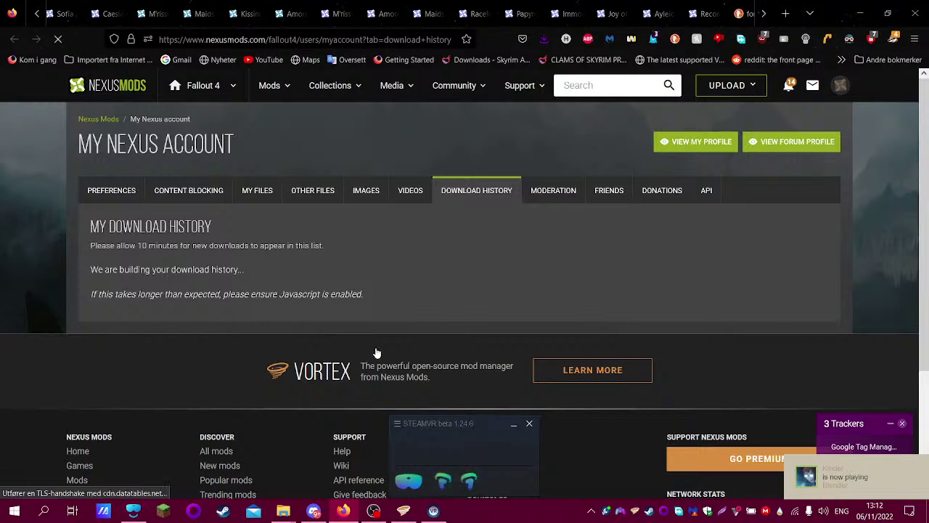
# - Return to Vortex and switch the managed game to Skyrim VR
pyautogui.hotkey('alt', 'Tab')
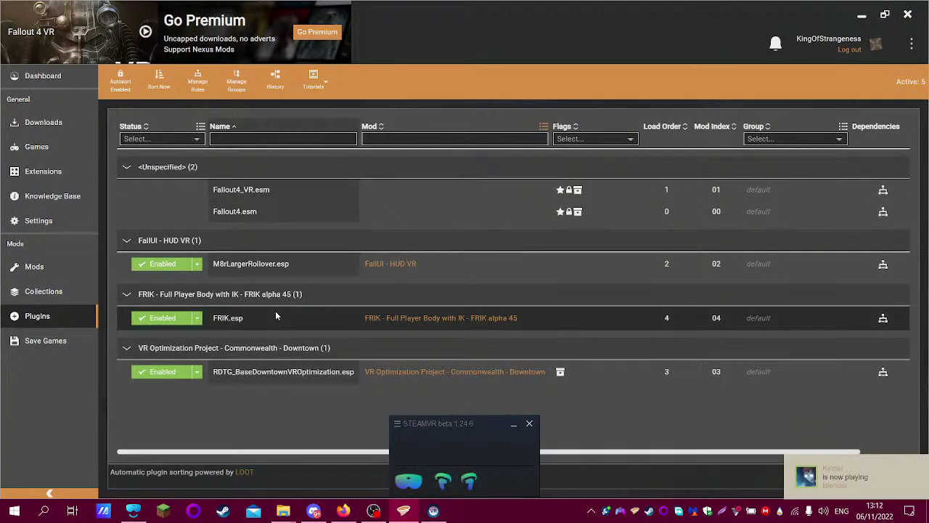
pyautogui.click(45, 267)
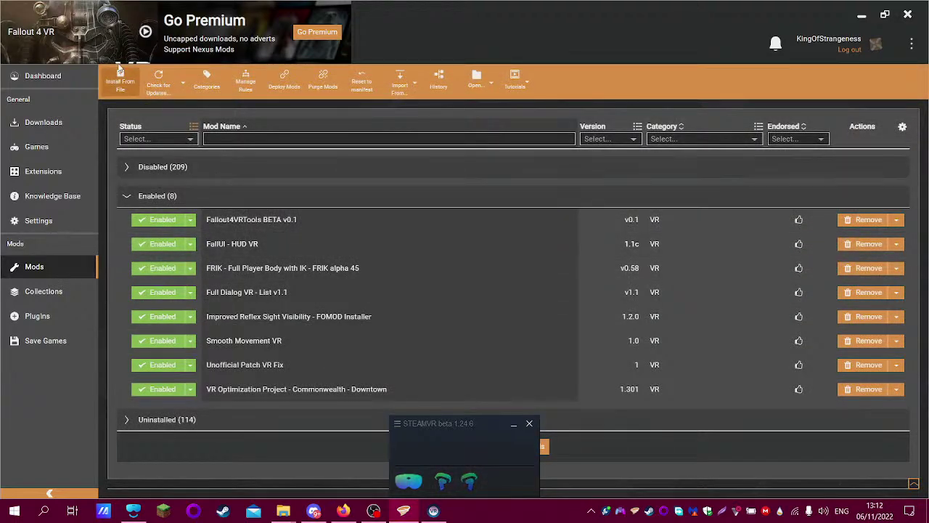
pyautogui.moveTo(99, 44)
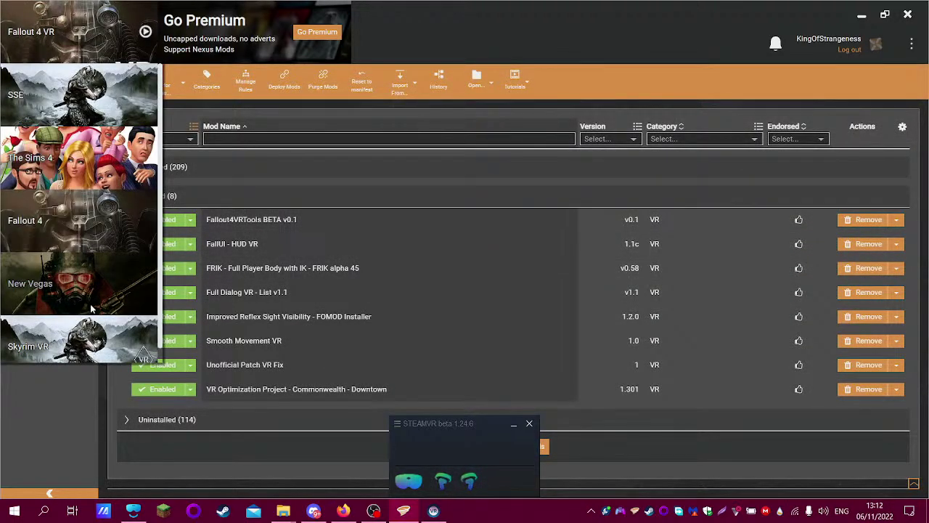
pyautogui.click(94, 337)
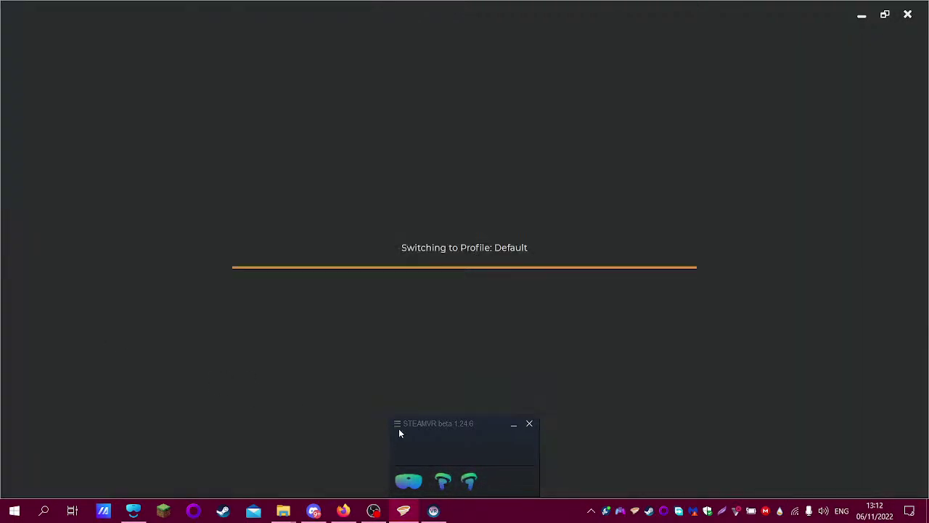
# - Look through the downloaded Fallout 4 mods in the Nexus Mods download history in Firefox
pyautogui.click(341, 510)
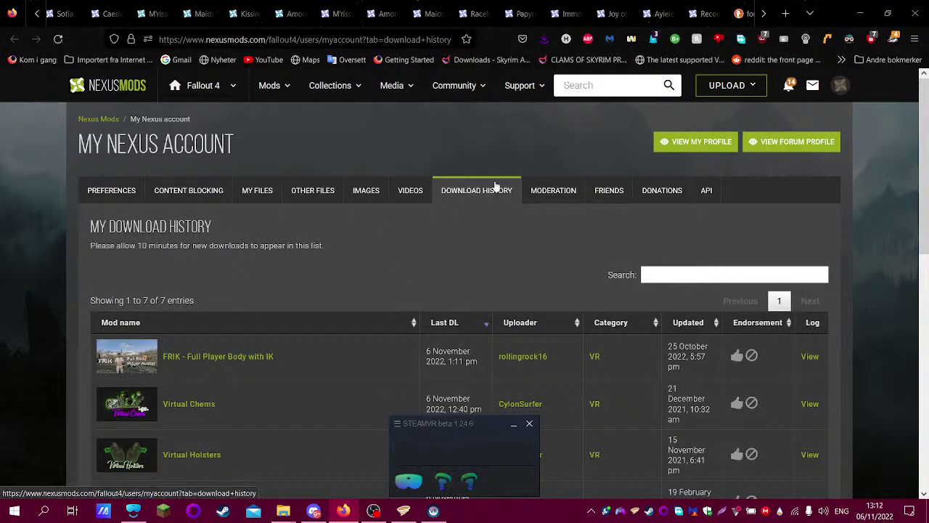
pyautogui.scroll(-3, 464, 327)
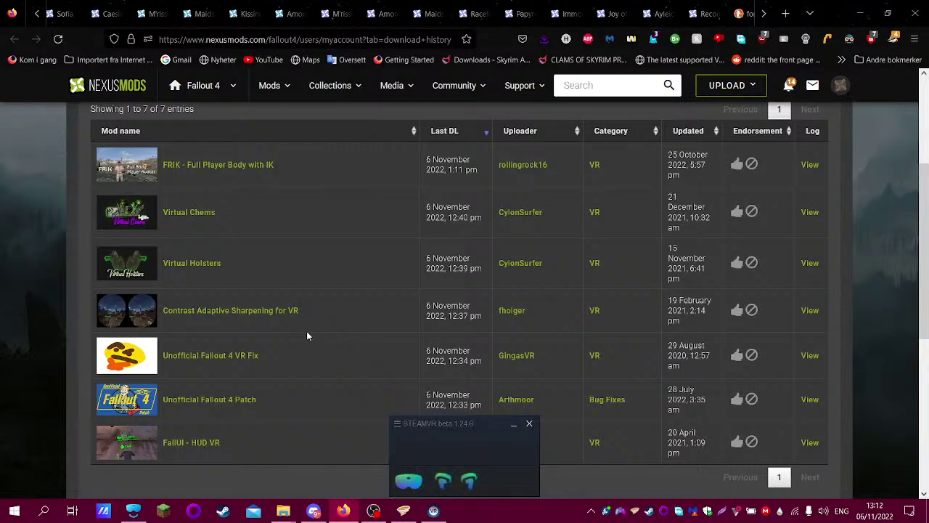
pyautogui.scroll(-2, 306, 334)
pyautogui.scroll(5, 411, 73)
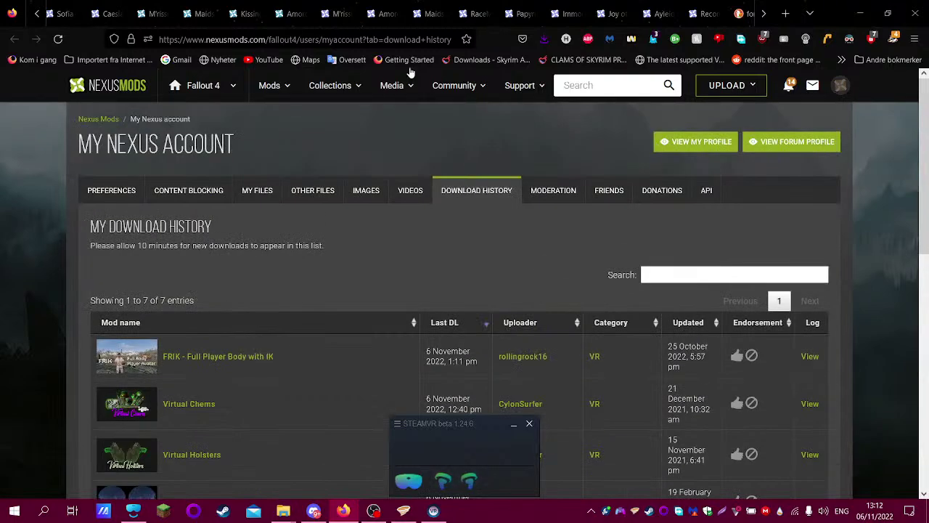
# - Find the open browser tab for Interesting NPCs SE (3DNPC) and load its Nexus Mods page
pyautogui.scroll(5, 392, 14)
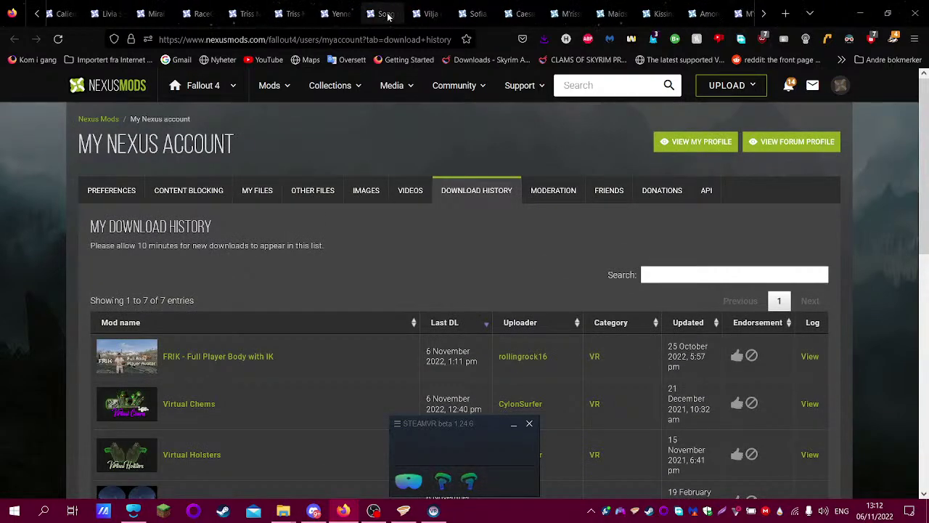
pyautogui.scroll(5, 388, 14)
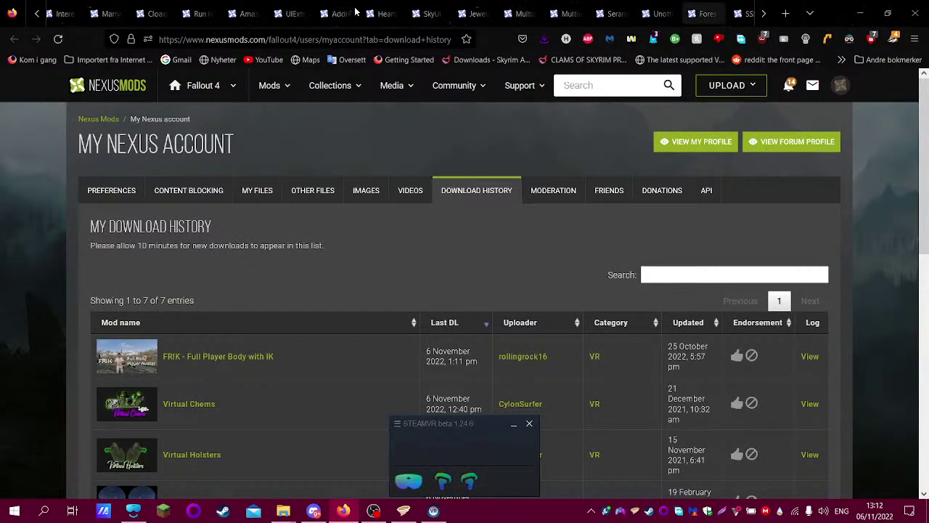
pyautogui.scroll(5, 355, 13)
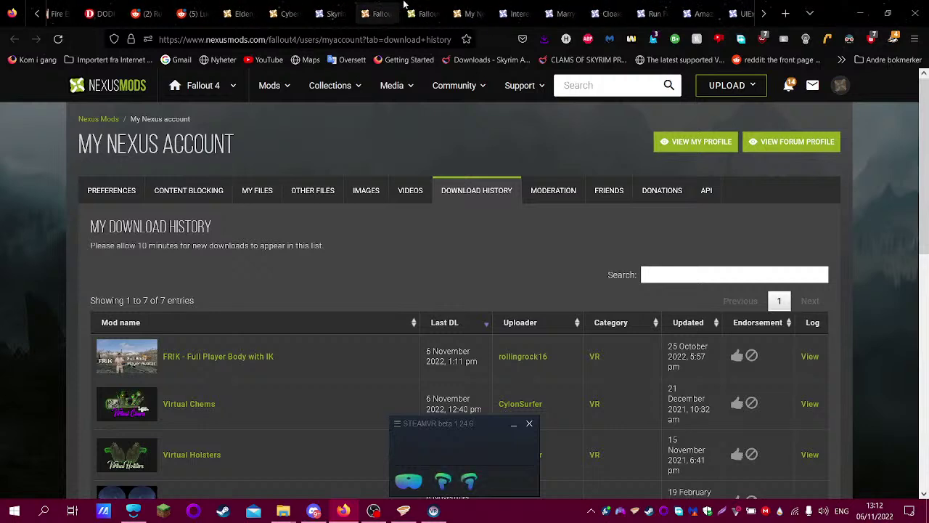
pyautogui.click(531, 6)
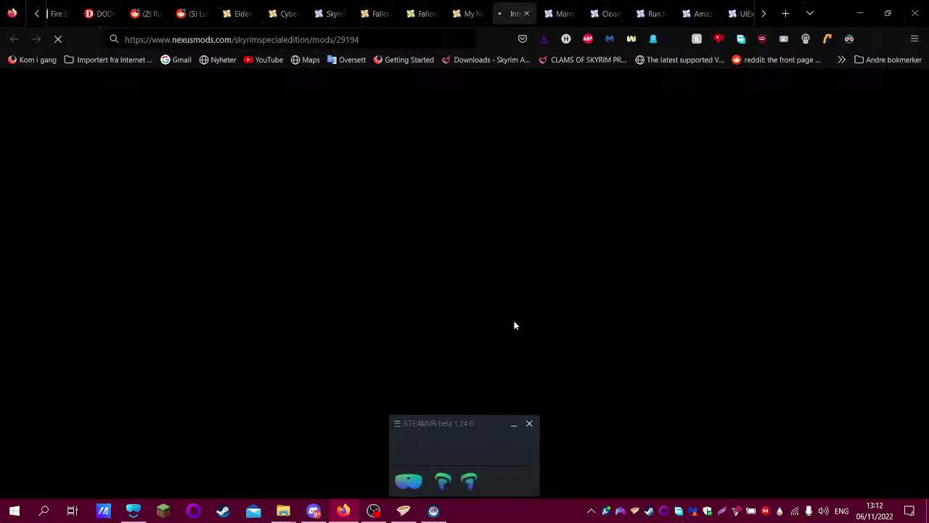
# - Switch to Vortex, look through the enabled Skyrim VR mods and minimize the window
pyautogui.click(313, 510)
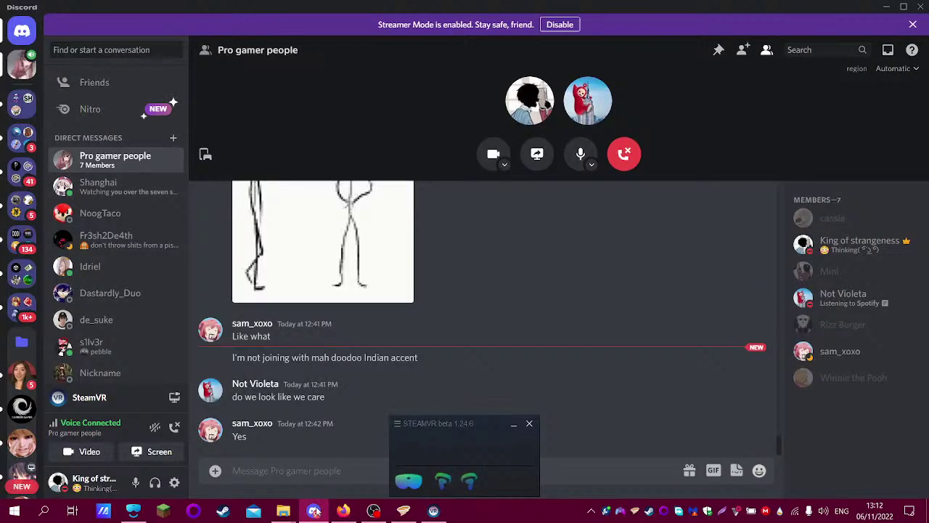
pyautogui.click(354, 511)
pyautogui.click(403, 510)
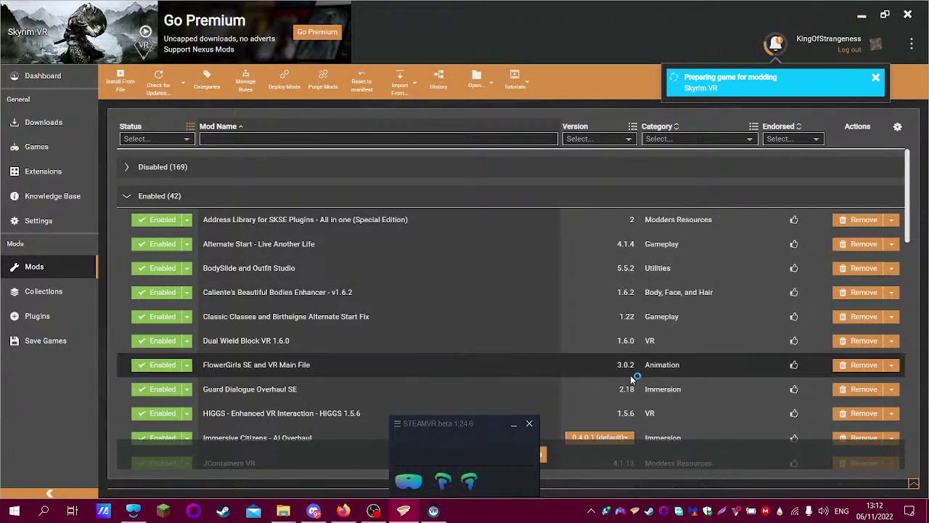
pyautogui.scroll(-3, 618, 357)
pyautogui.scroll(-10, 618, 357)
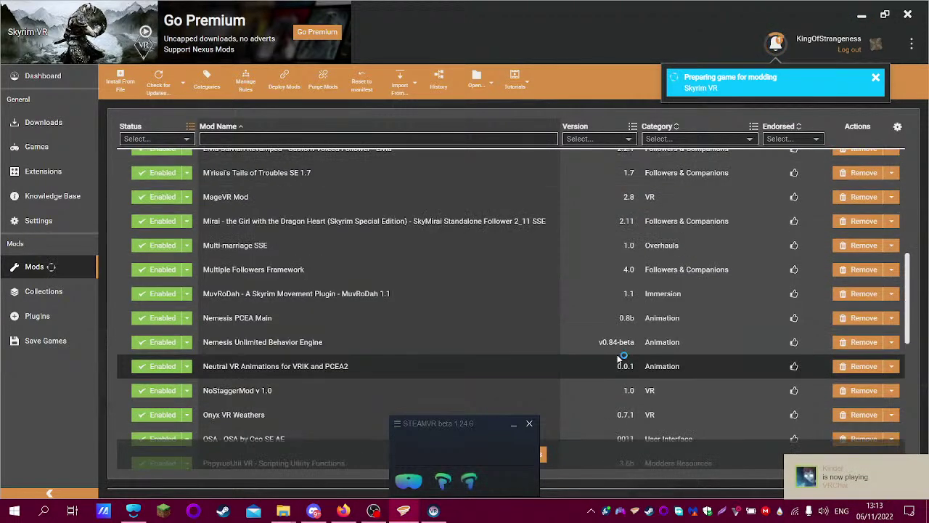
pyautogui.scroll(-3, 604, 345)
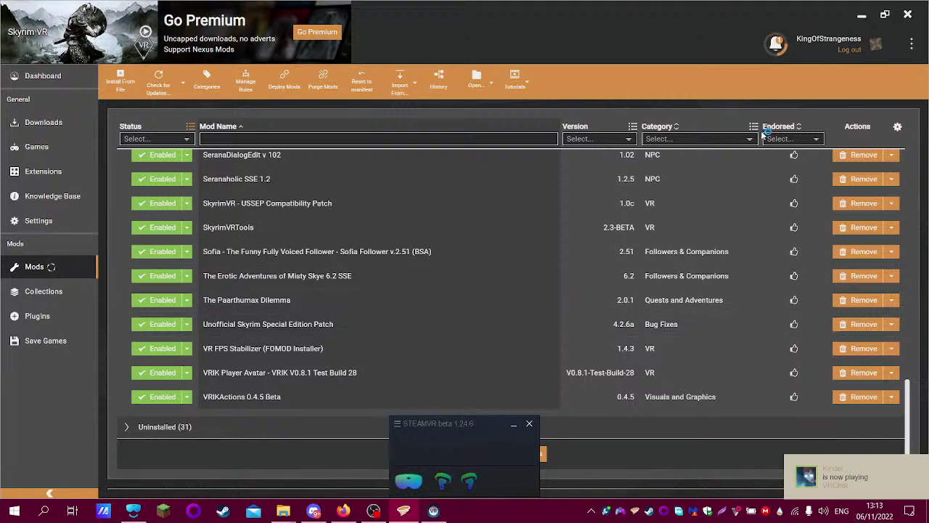
pyautogui.click(861, 16)
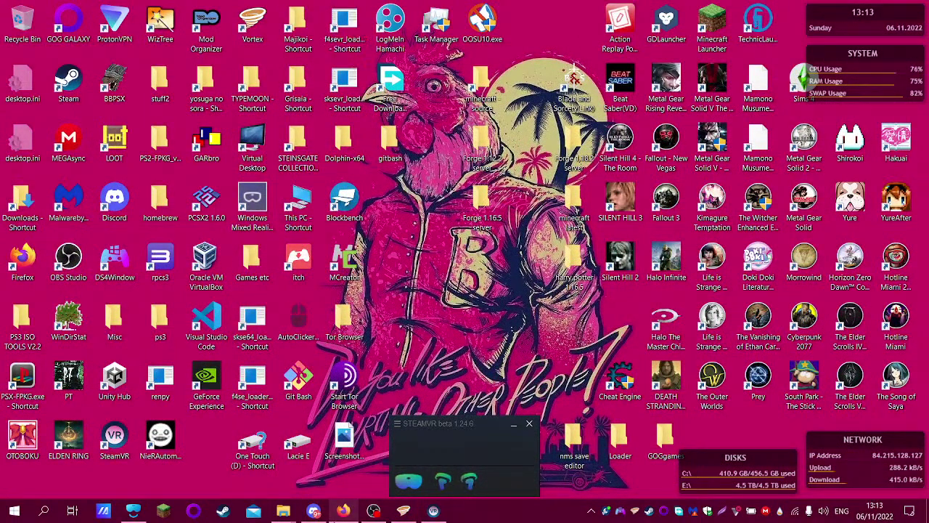
# - Request the Vortex download of Interesting NPCs SE (3DNPC) in Firefox and apply the detected on-disk mod changes in Vortex
pyautogui.click(337, 514)
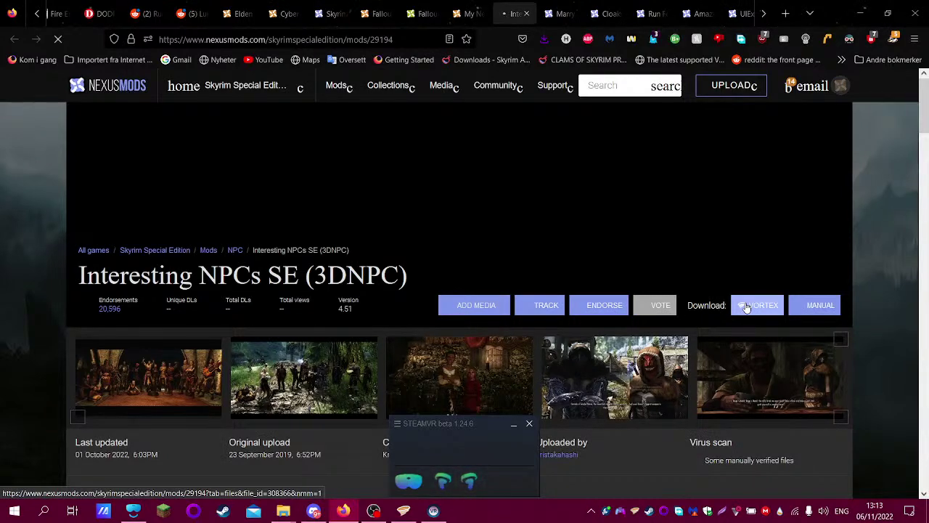
pyautogui.click(741, 305)
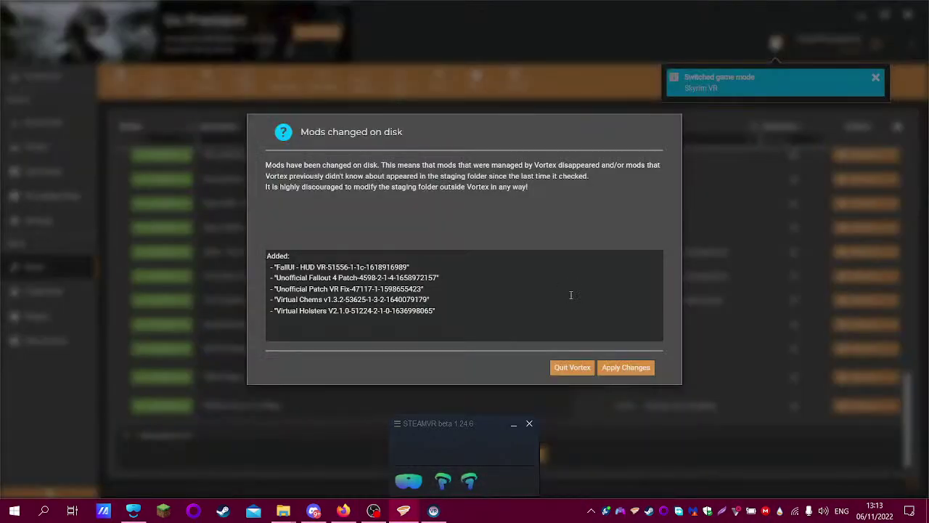
pyautogui.click(625, 367)
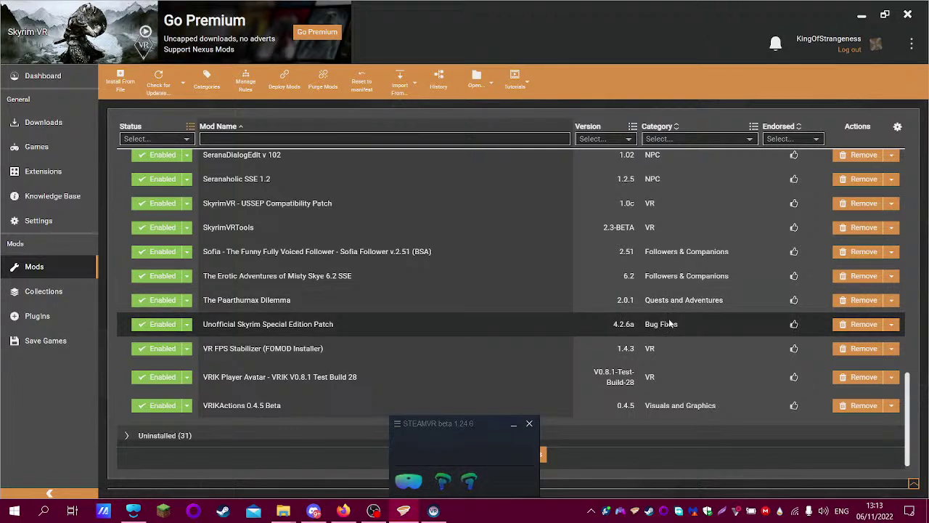
# - Return to Nexus Mods and start the Interesting NPCs SE (3DNPC) download into Vortex
pyautogui.scroll(15, 468, 353)
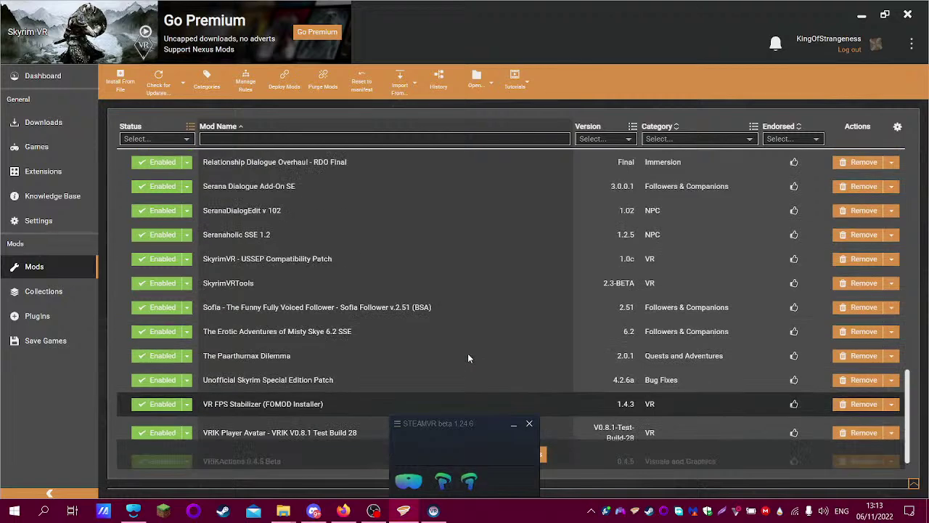
pyautogui.scroll(3, 469, 363)
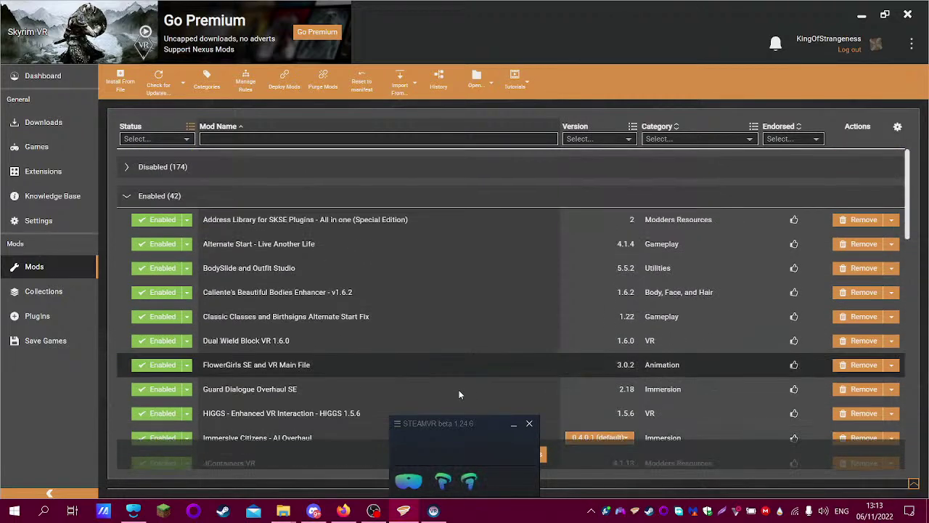
pyautogui.hotkey('alt', 'Tab')
pyautogui.click(508, 409)
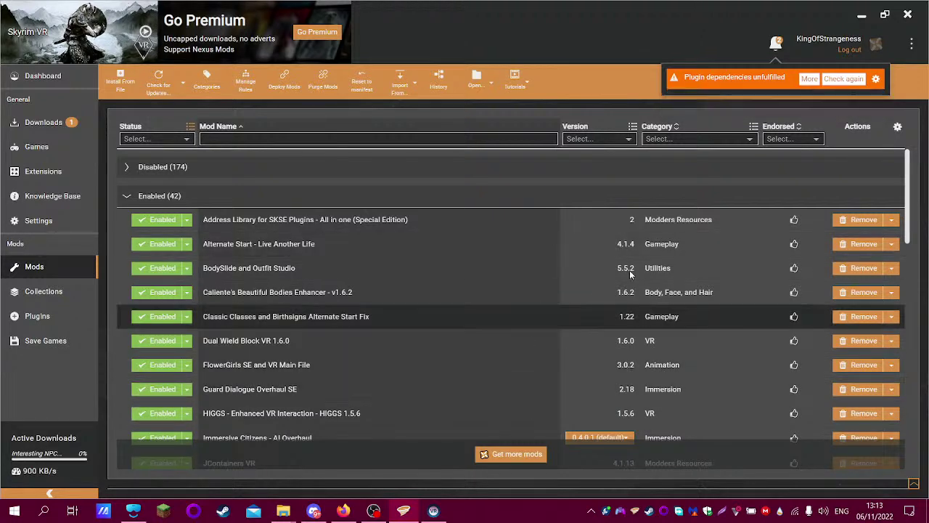
# - Review the details of the unfulfilled plugin dependencies and filter the mod list by the name "rac"
pyautogui.click(809, 78)
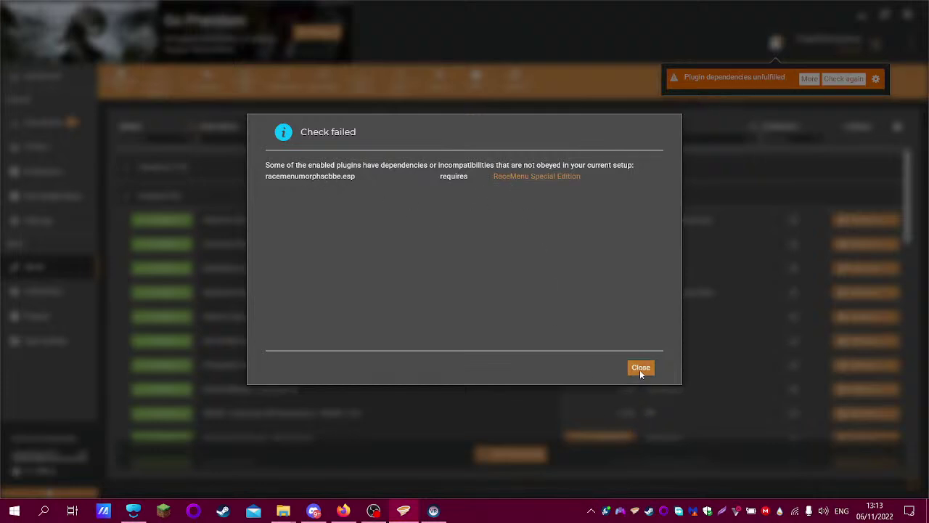
pyautogui.click(640, 367)
pyautogui.click(326, 140)
pyautogui.write('t')
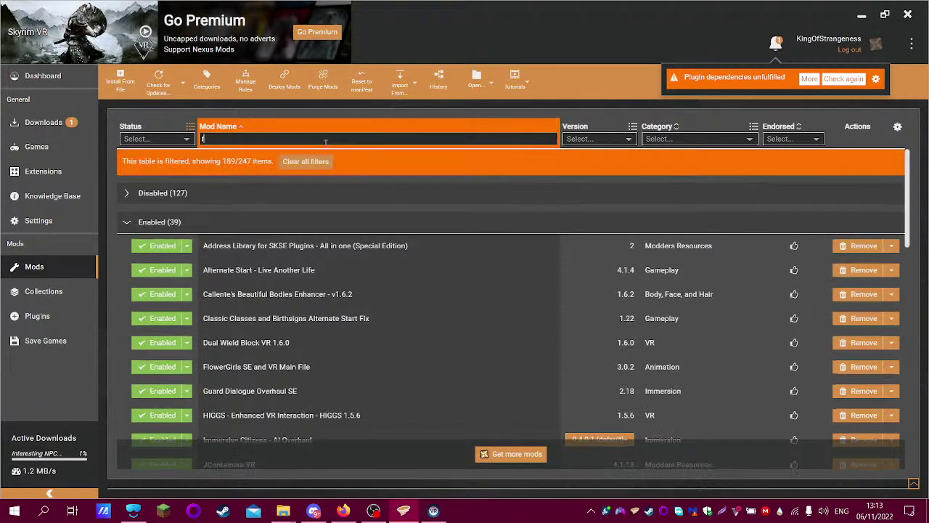
pyautogui.write('ac')
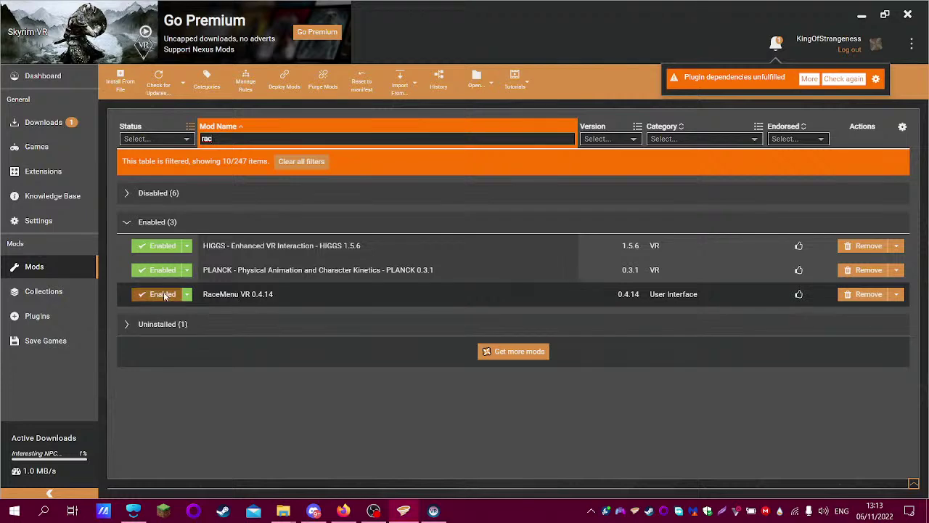
# - Disable RaceMenu VR 0.4.14 and clear the mod name filter after briefly filtering by "dr"
pyautogui.click(163, 294)
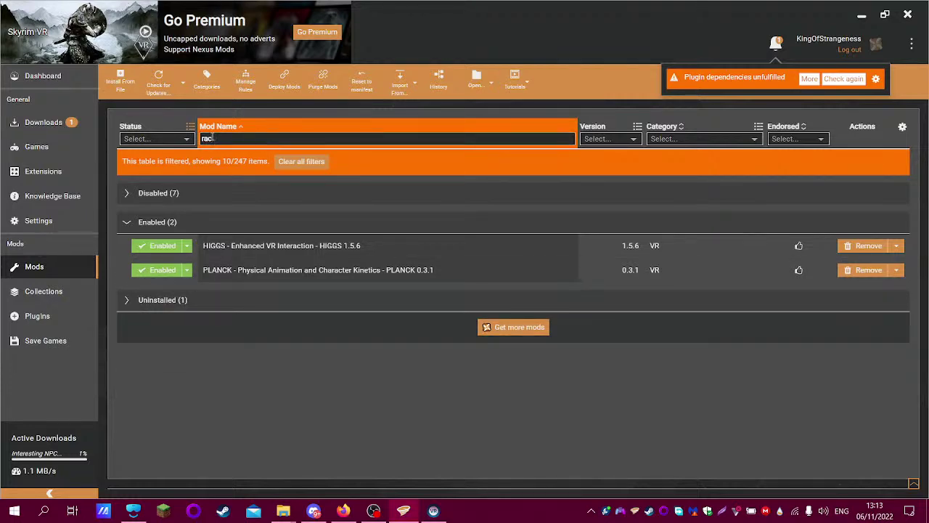
pyautogui.press('BackSpace')
pyautogui.press('BackSpace')
pyautogui.press('BackSpace')
pyautogui.write('dr')
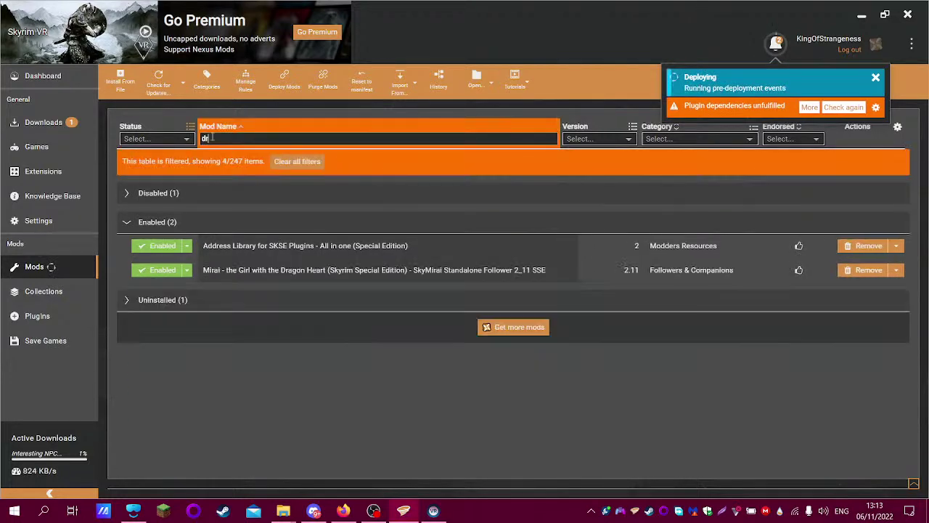
pyautogui.write('a')
pyautogui.press('BackSpace')
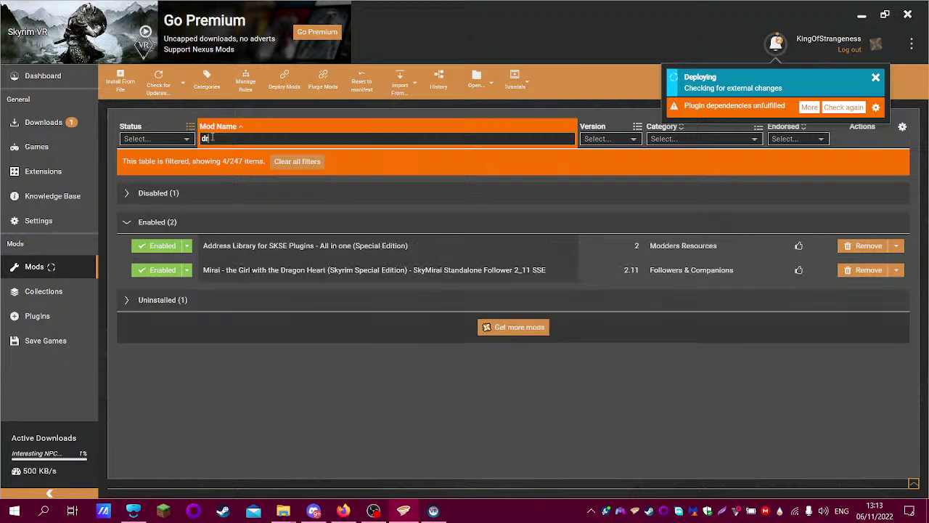
pyautogui.press('BackSpace')
pyautogui.press('BackSpace')
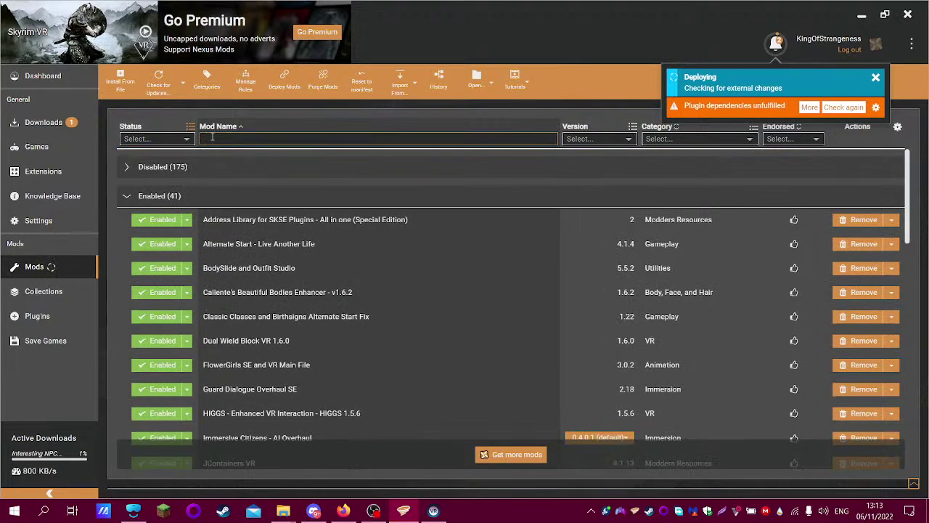
# - Switch to Firefox, view the Marry Me Serana mod page and open the Cloaks of Skyrim page
pyautogui.click(343, 512)
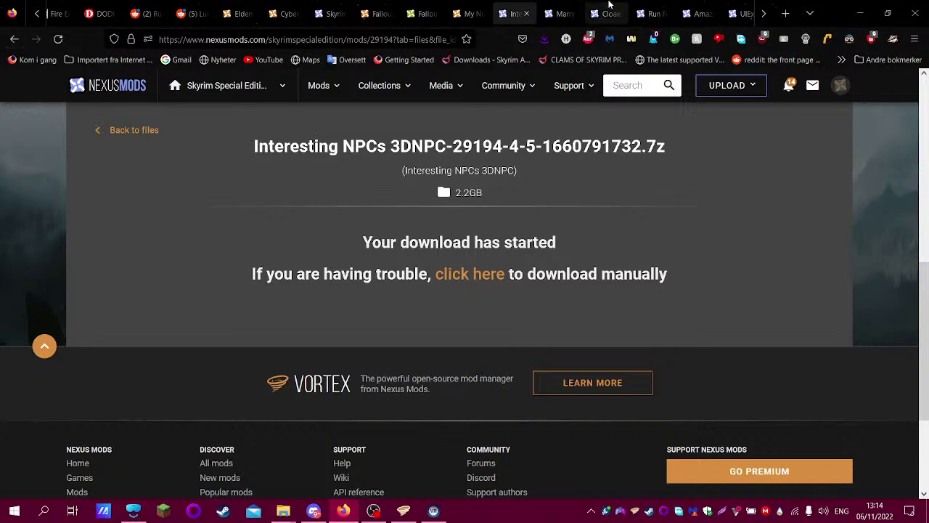
pyautogui.click(565, 9)
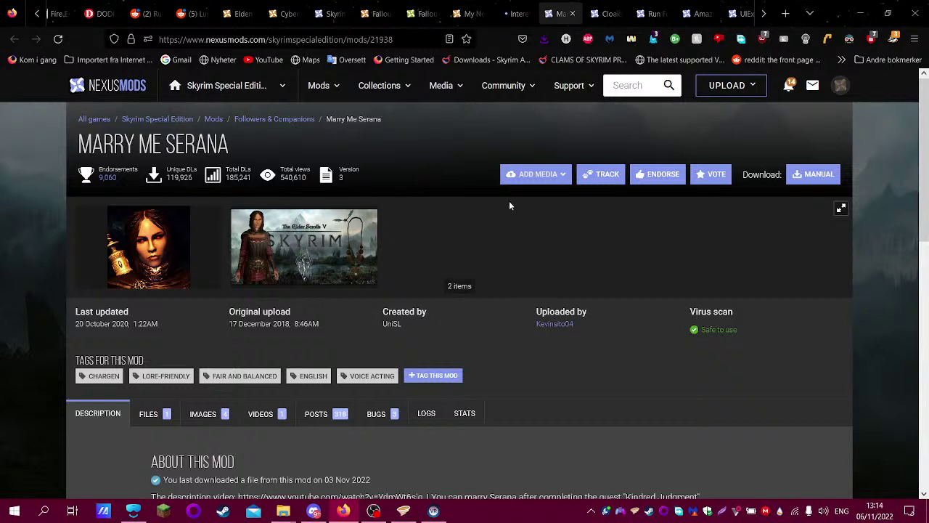
pyautogui.click(621, 6)
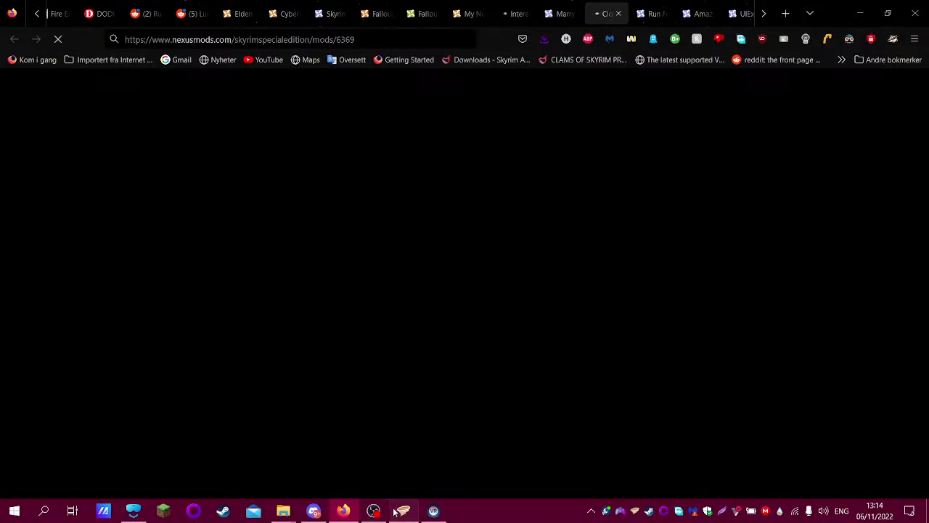
# - Switch to Vortex, review the details of the unfulfilled plugin dependencies and deploy the mods
pyautogui.click(402, 511)
pyautogui.click(810, 80)
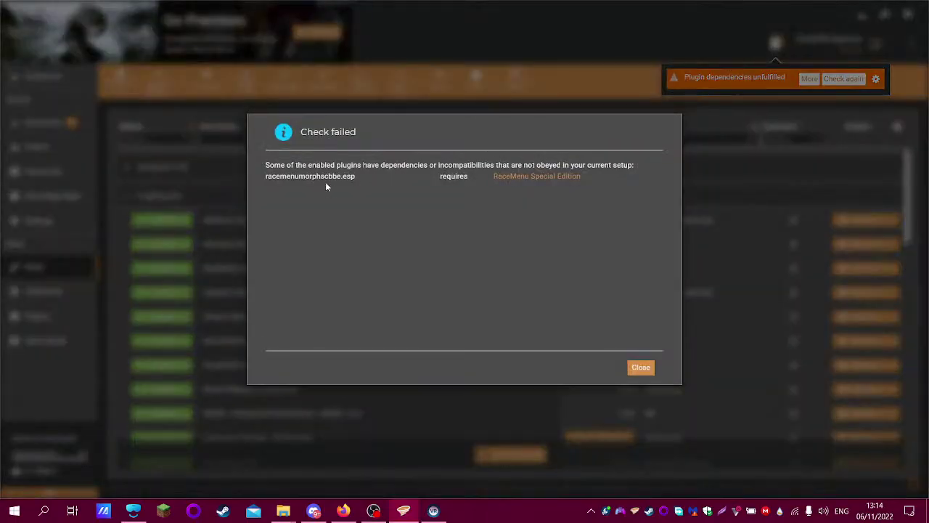
pyautogui.click(642, 367)
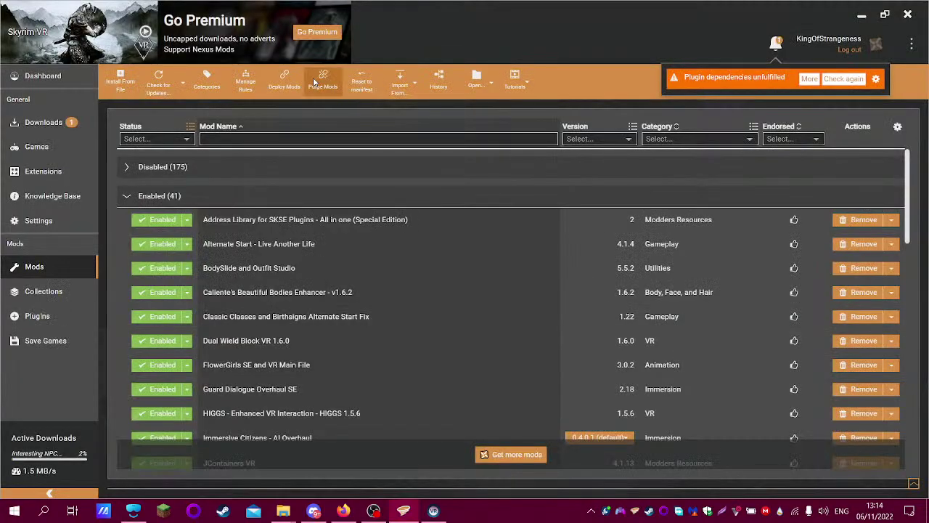
pyautogui.click(285, 80)
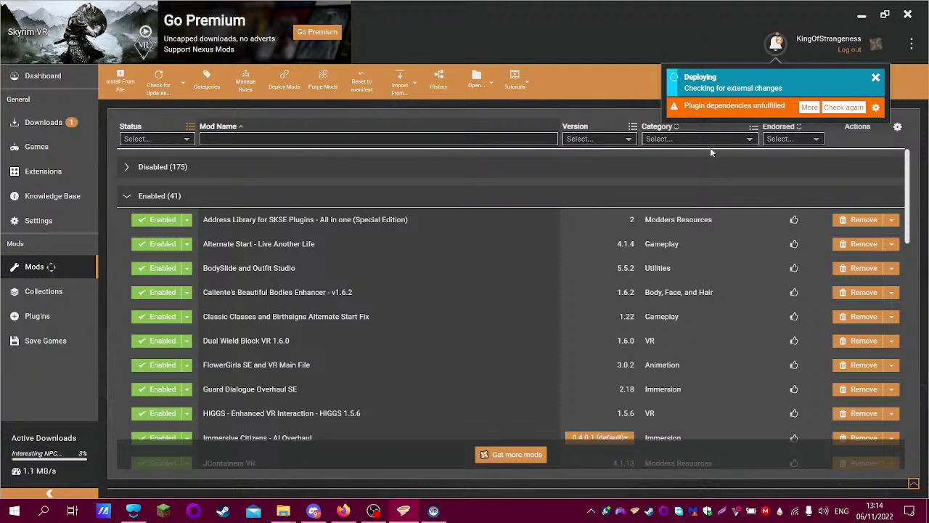
# - Return to Firefox and start the free slow download of Cloaks of Skyrim SSE v1.2.1 into Vortex
pyautogui.click(343, 510)
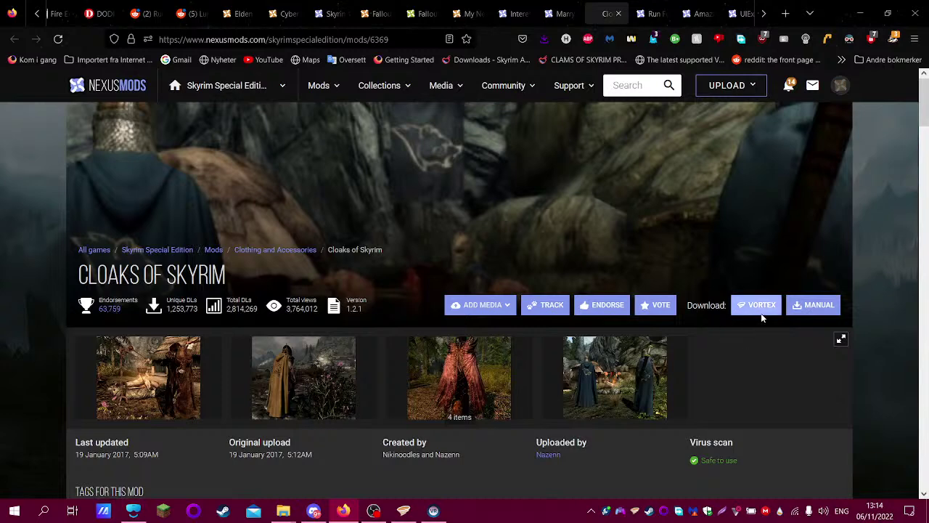
pyautogui.click(761, 315)
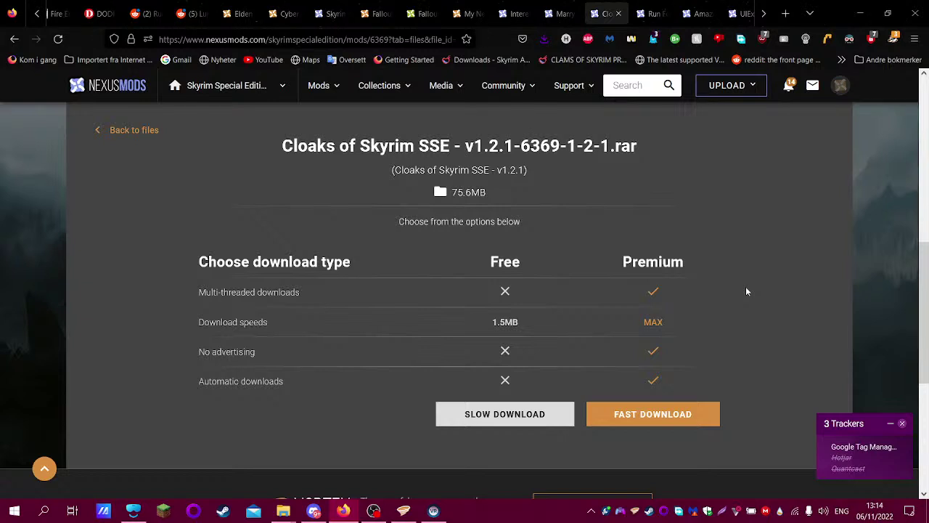
pyautogui.click(542, 418)
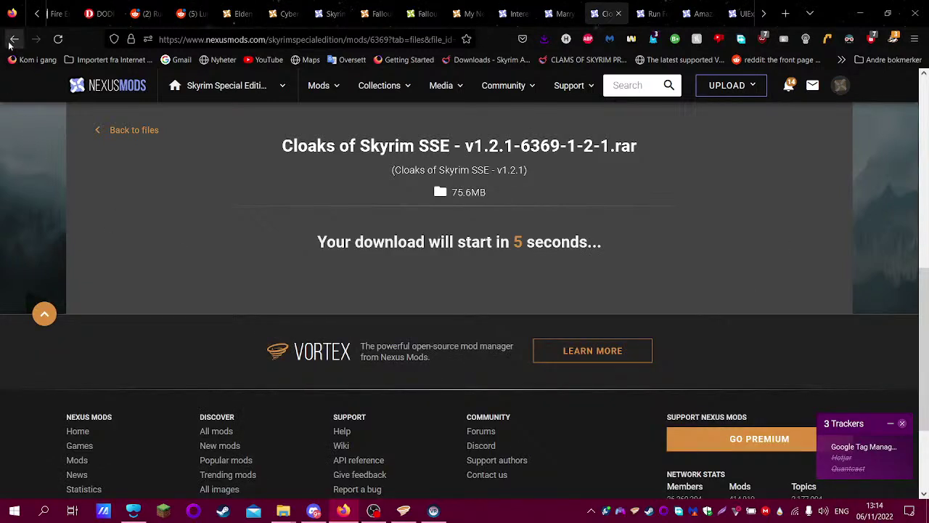
# - Open the Run For Your Lives mod page and start its free slow download into Vortex
pyautogui.click(652, 13)
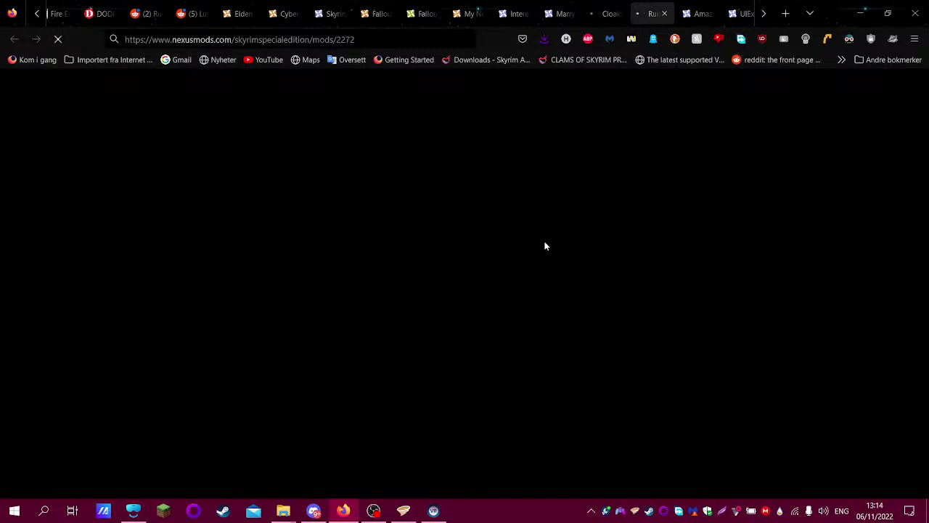
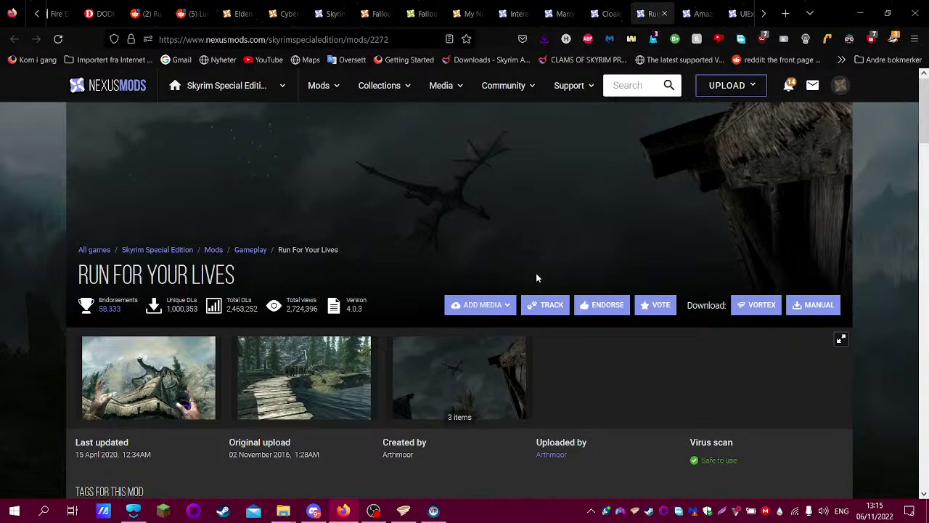
pyautogui.click(766, 308)
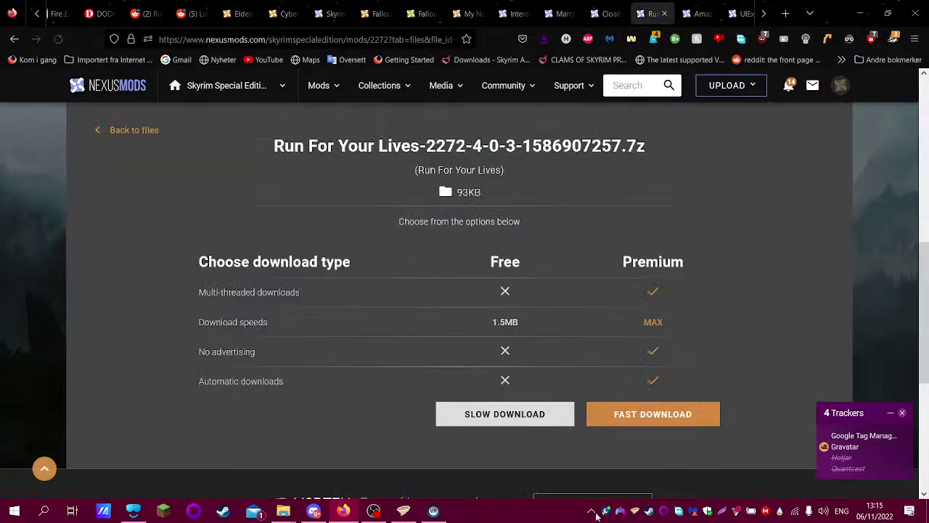
pyautogui.click(490, 419)
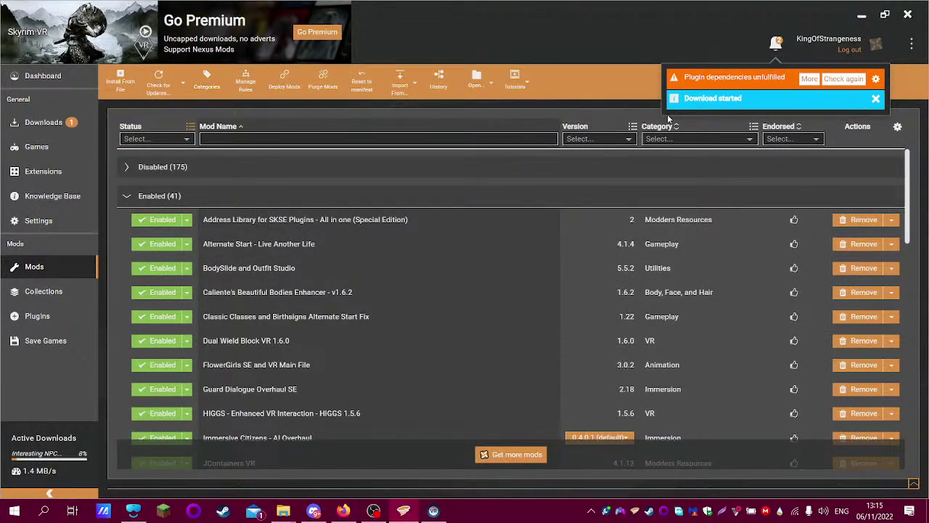
# - Review the unfulfilled plugin dependency details, filter the mod list by the name "race" and clear the filter
pyautogui.click(809, 79)
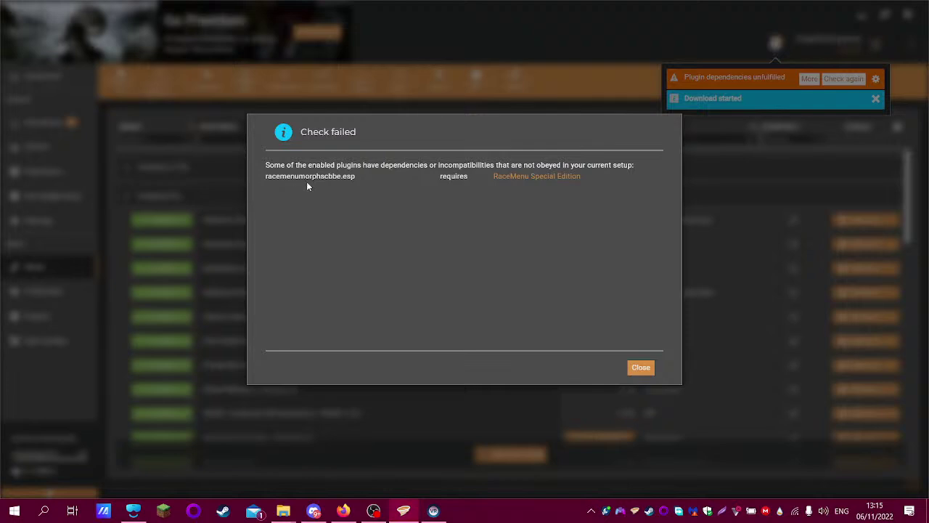
pyautogui.click(642, 367)
pyautogui.click(305, 142)
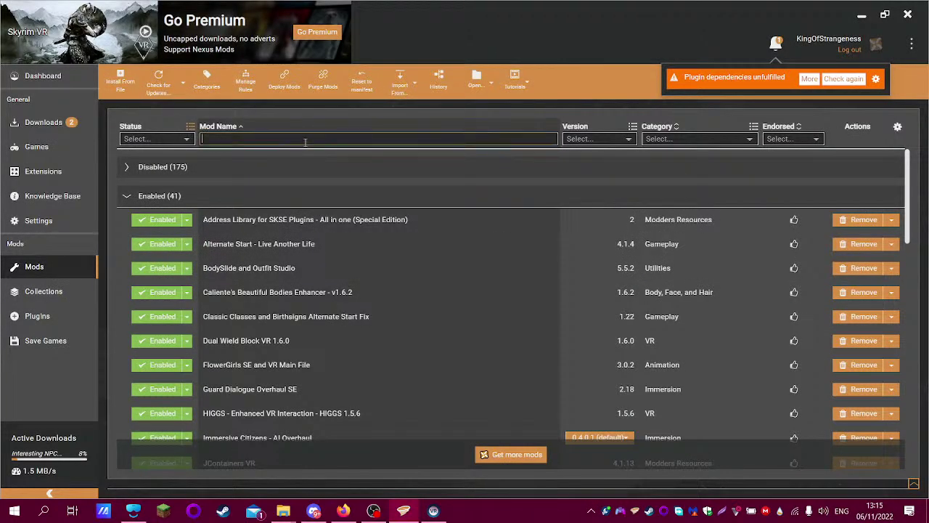
pyautogui.write('racw')
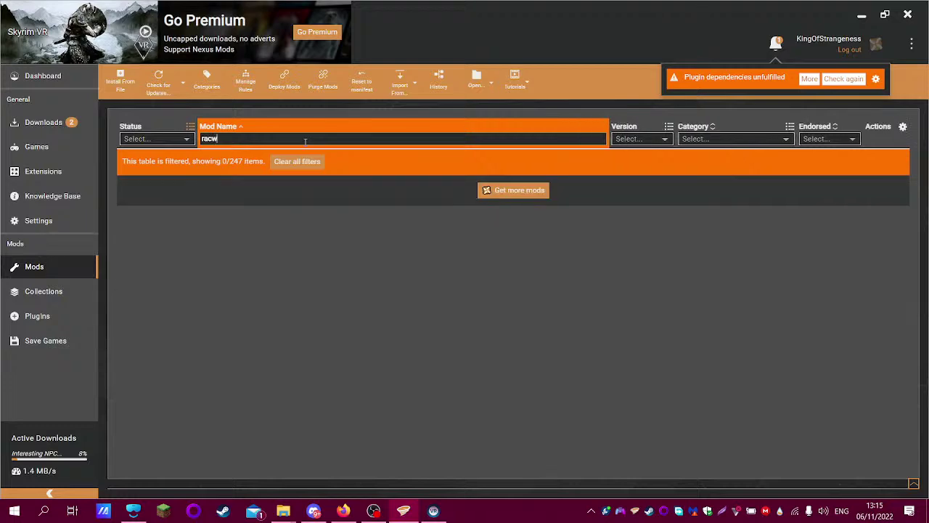
pyautogui.press('BackSpace')
pyautogui.write('e')
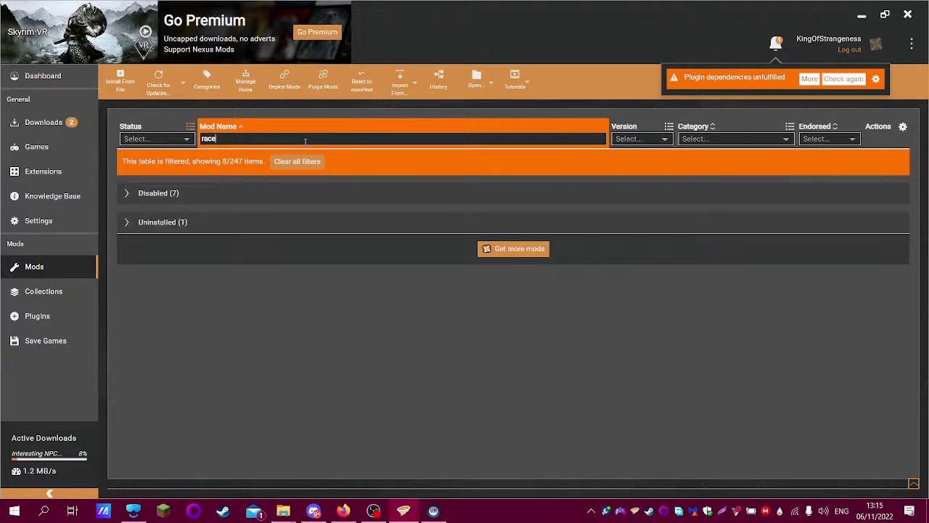
pyautogui.press('BackSpace')
pyautogui.press('BackSpace')
pyautogui.press('BackSpace')
pyautogui.press('BackSpace')
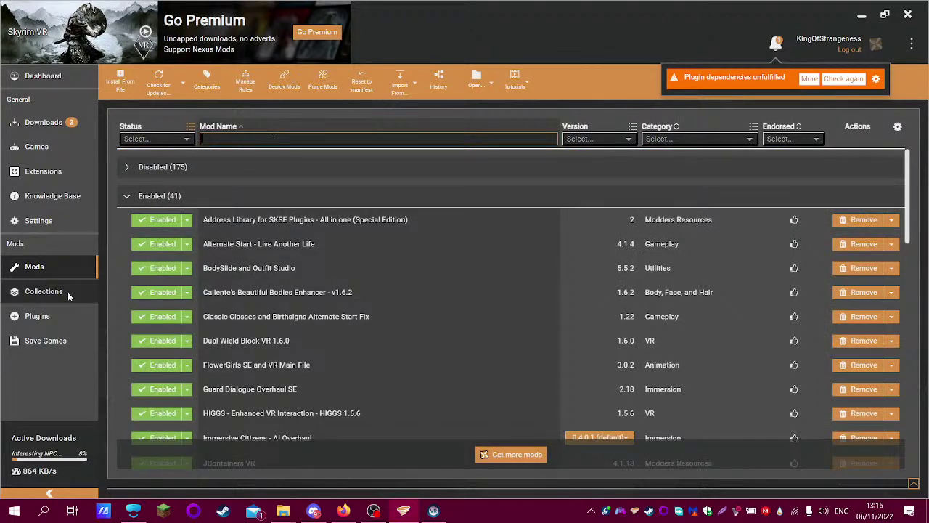
# - Open the plugin list and filter it by the name "ra"
pyautogui.click(68, 317)
pyautogui.click(273, 139)
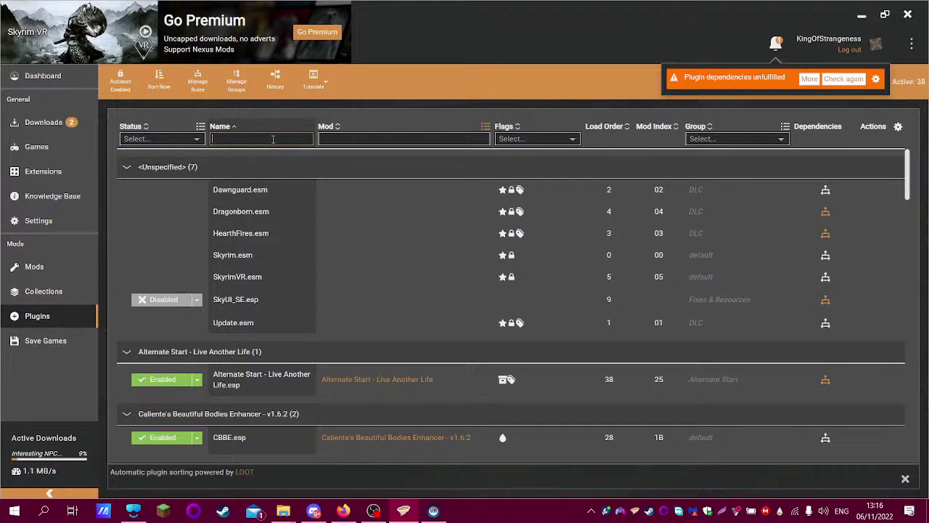
pyautogui.write('ra')
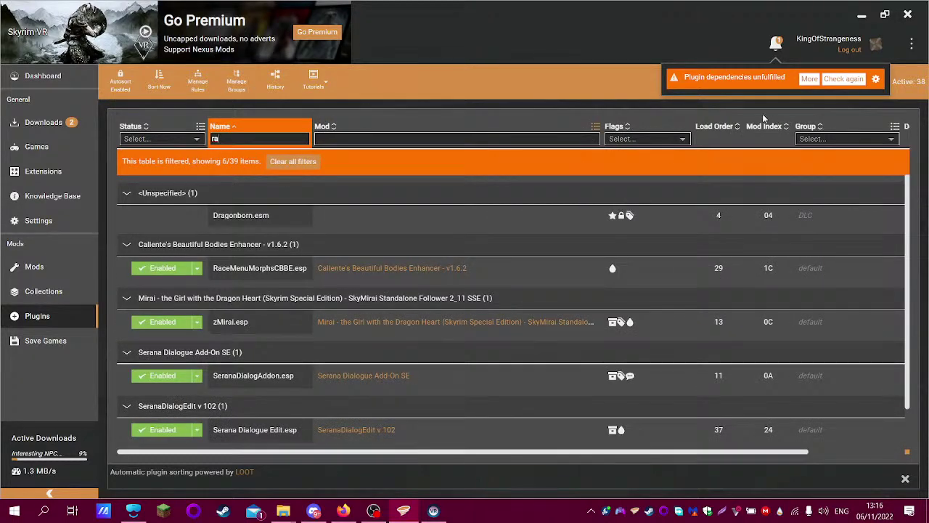
# - Recheck the unfulfilled dependency details against the filtered plugins and open the linked RaceMenu Special Edition page
pyautogui.click(809, 81)
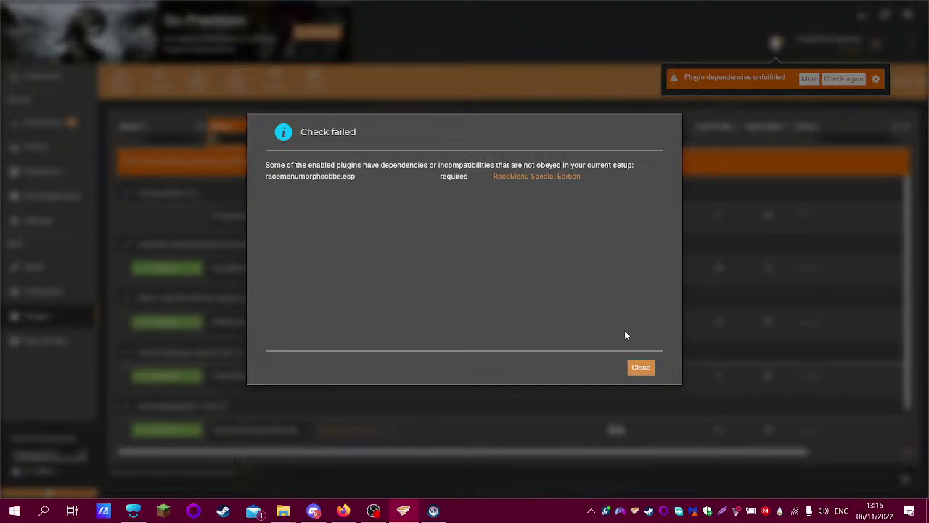
pyautogui.click(640, 368)
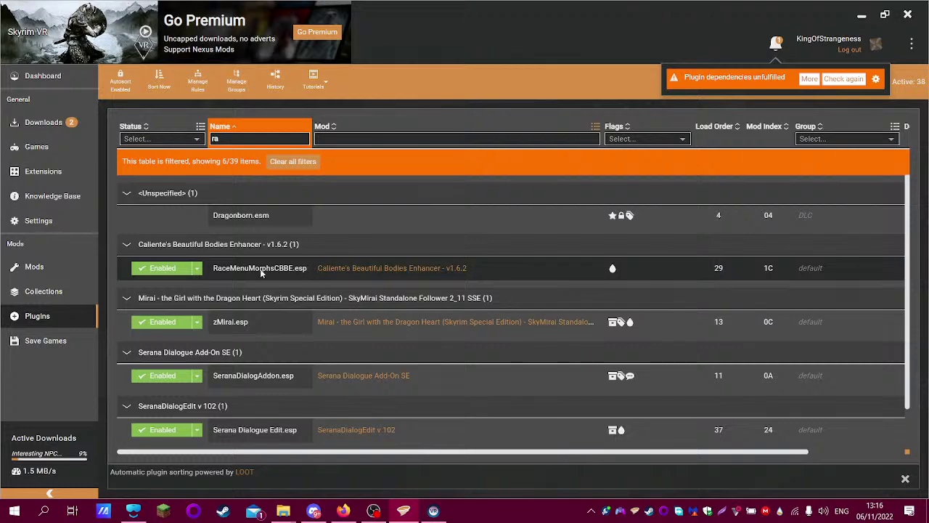
pyautogui.click(809, 79)
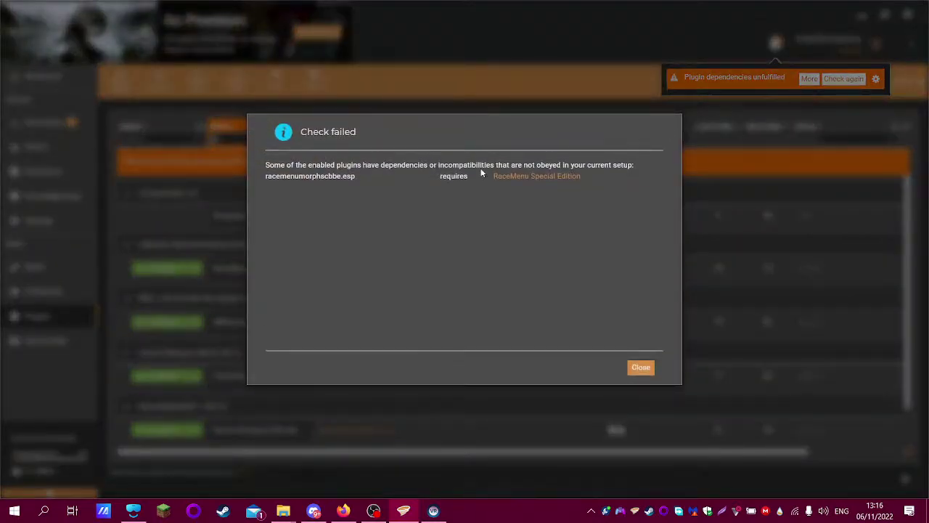
pyautogui.click(513, 175)
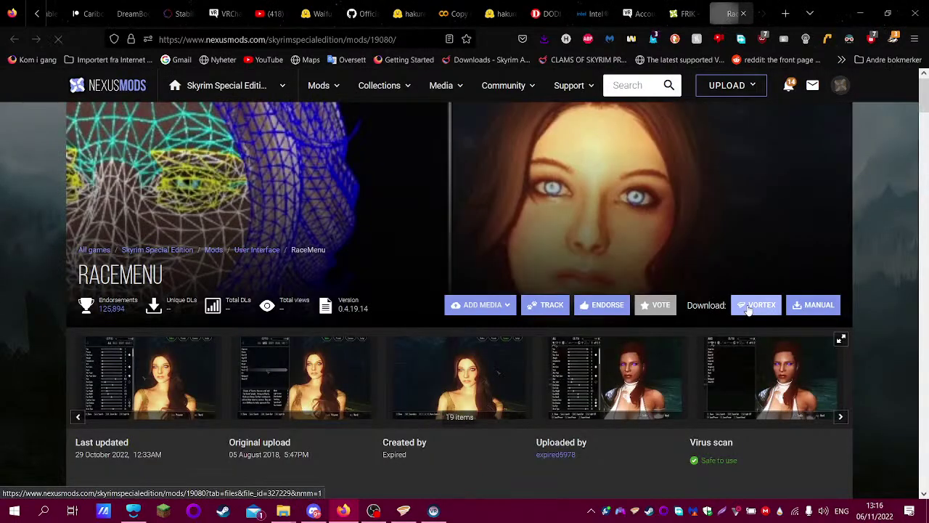
# - Move the RaceMenu browser tab between the Marry Me Serana and Cloaks of Skyrim tabs and return to the mod's file list
pyautogui.moveTo(732, 13); pyautogui.dragTo(31, 13)
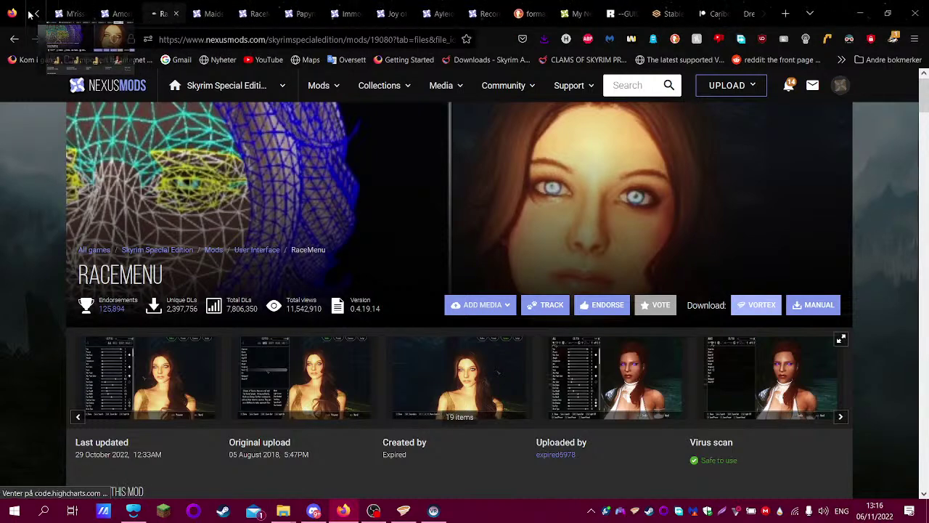
pyautogui.scroll(-5, 95, 13)
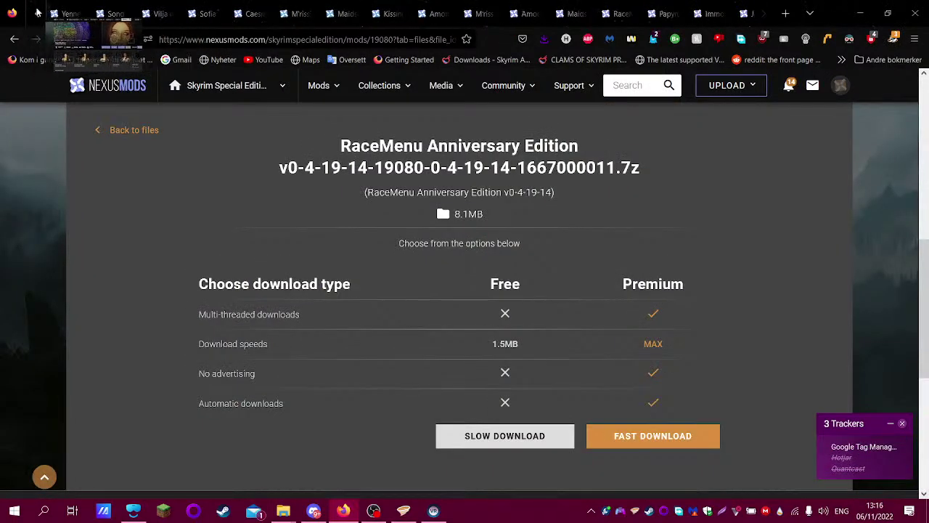
pyautogui.scroll(-8, 86, 10)
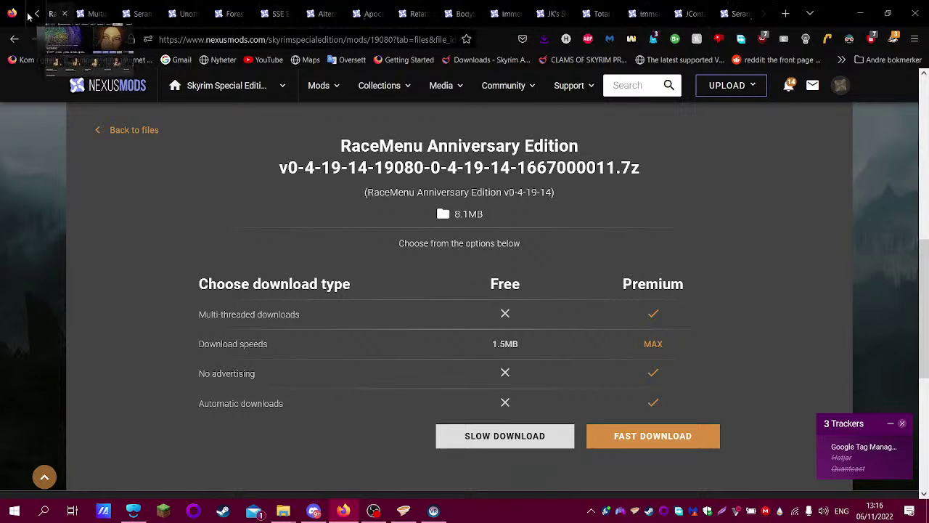
pyautogui.scroll(6, 87, 13)
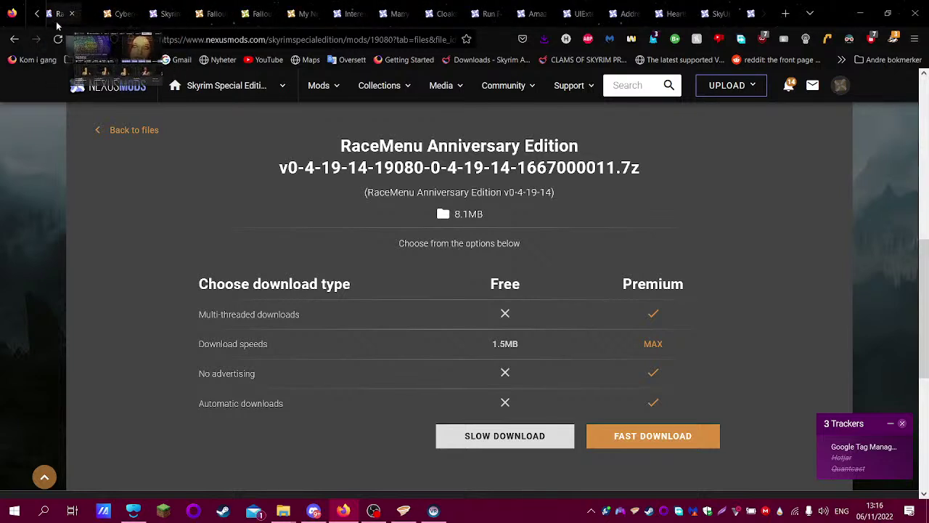
pyautogui.moveTo(182, 15); pyautogui.dragTo(609, 13)
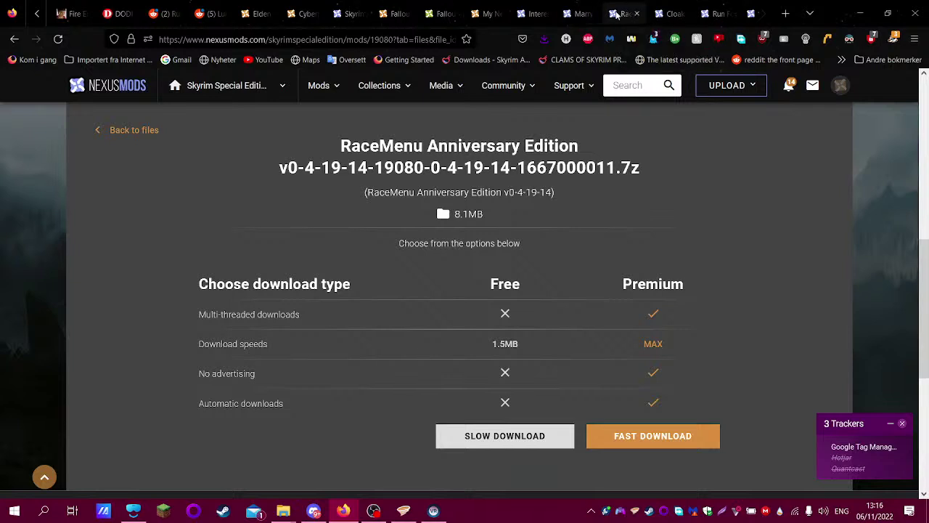
pyautogui.click(141, 130)
# - Look at the Run For Your Lives download page and open the Amazing Follower Tweaks SE mod page
pyautogui.click(726, 7)
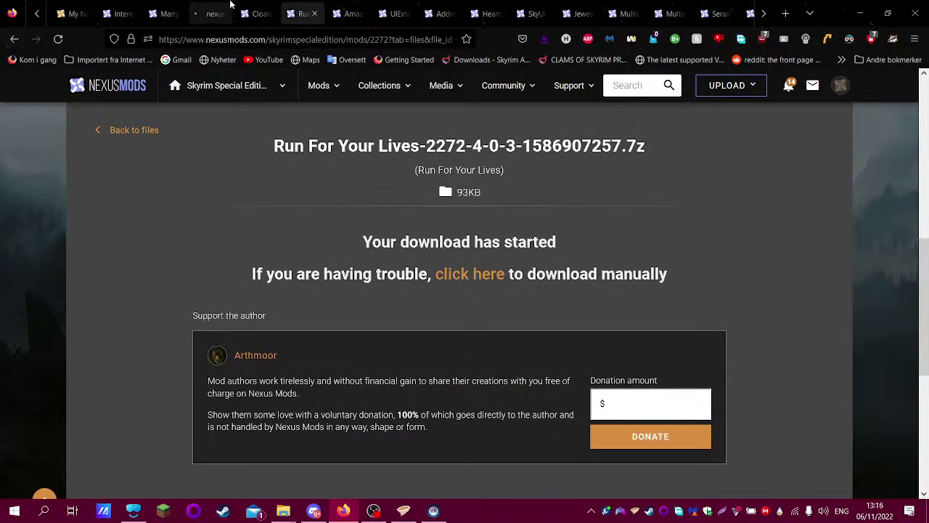
pyautogui.click(347, 13)
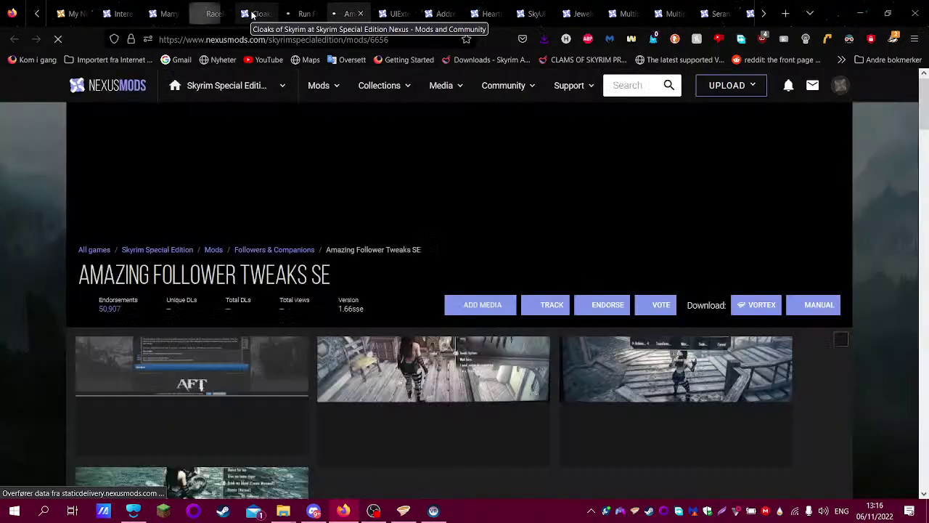
# - Download the optional RaceMenu VR 0.4.14 file from the RaceMenu page through the mod manager, choosing the slow download
pyautogui.click(211, 13)
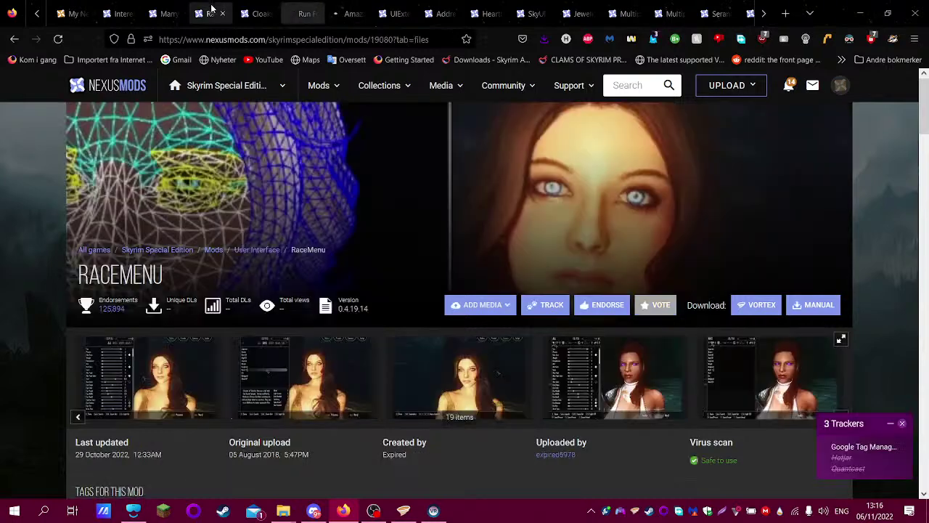
pyautogui.scroll(-2, 163, 384)
pyautogui.scroll(-5, 316, 244)
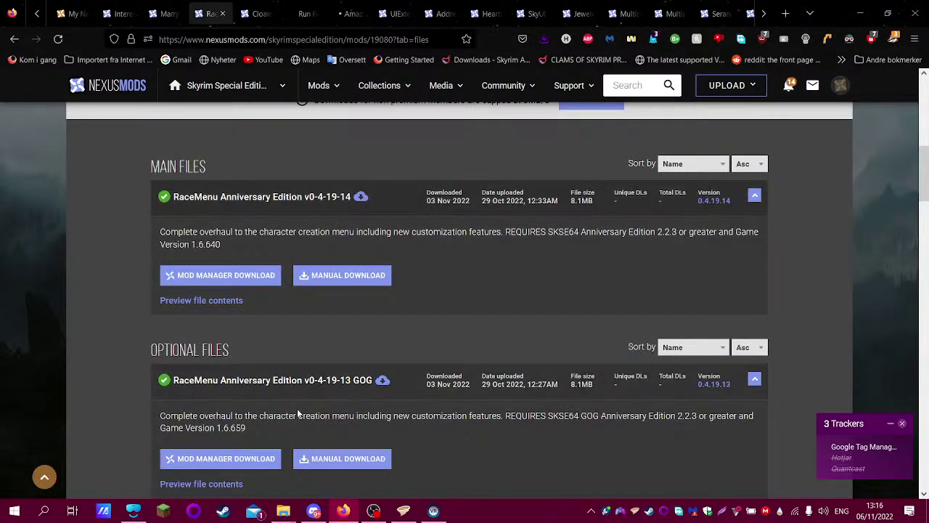
pyautogui.scroll(-2, 297, 410)
pyautogui.scroll(-2, 480, 394)
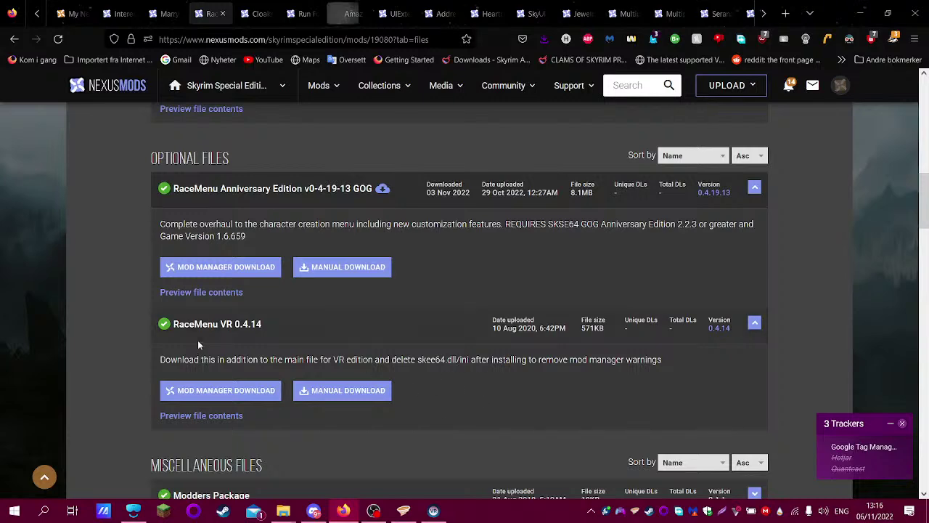
pyautogui.click(225, 394)
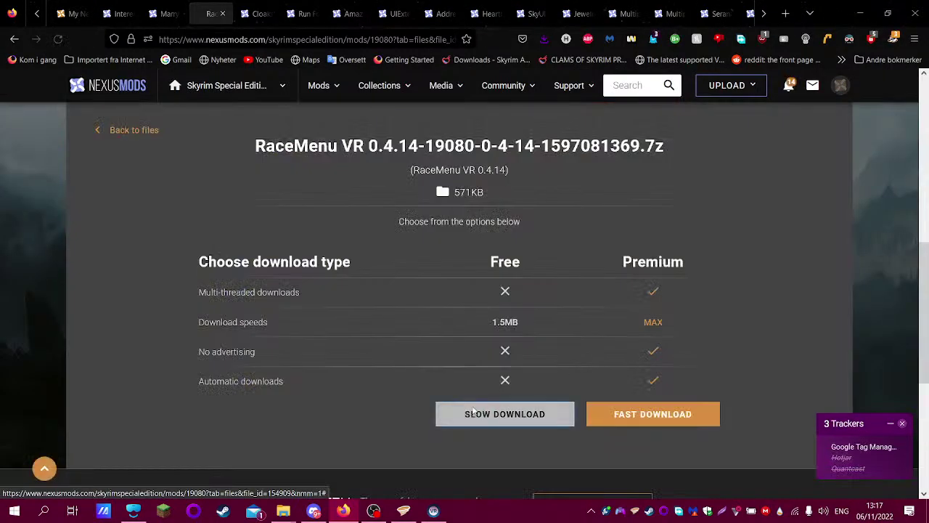
pyautogui.click(473, 411)
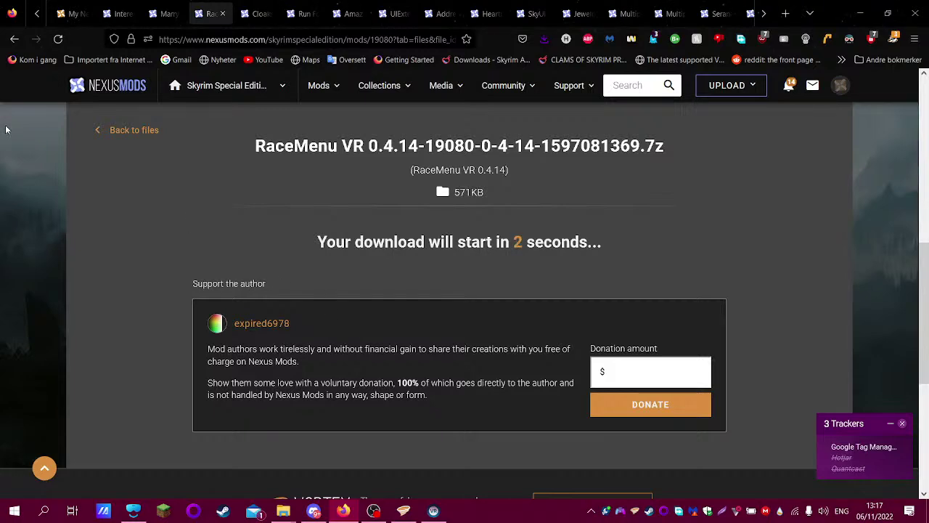
# - Switch to Vortex, try to close the failed plugin dependency check, and return to the browser
pyautogui.click(314, 510)
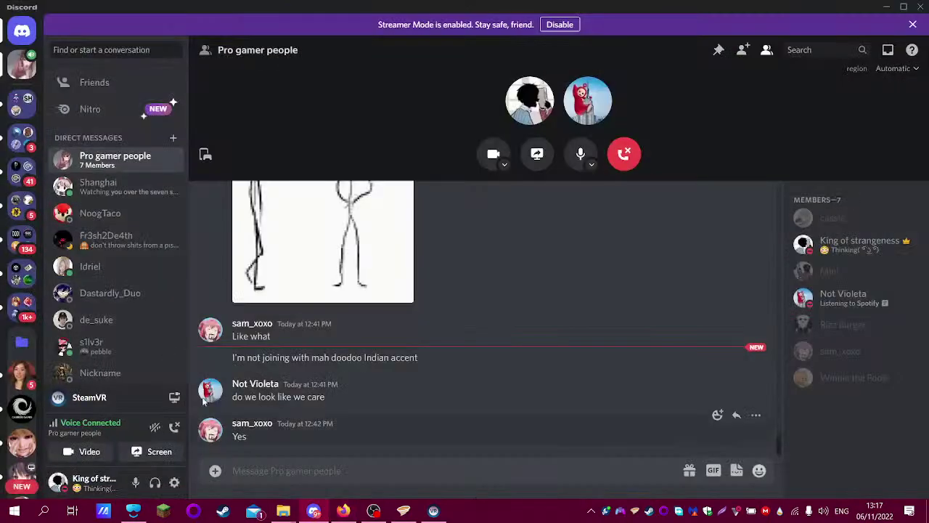
pyautogui.click(403, 511)
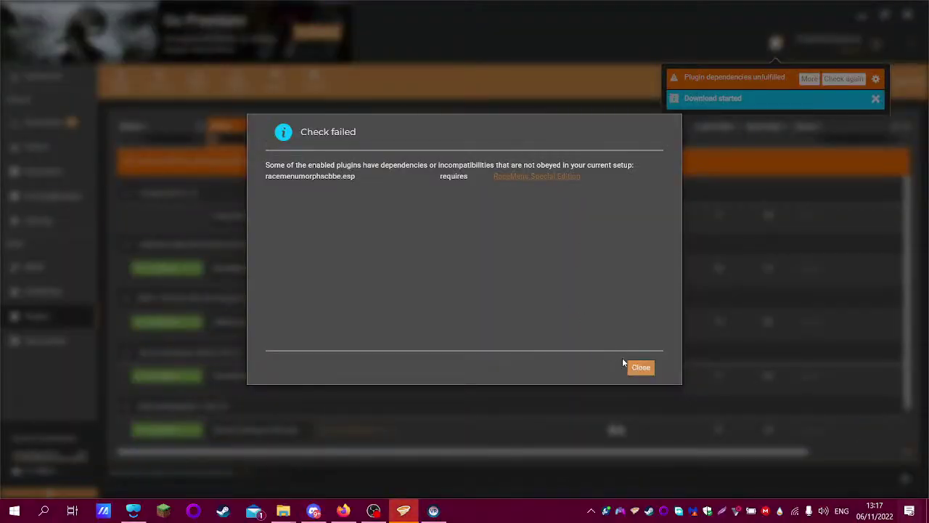
pyautogui.click(640, 367)
pyautogui.click(649, 369)
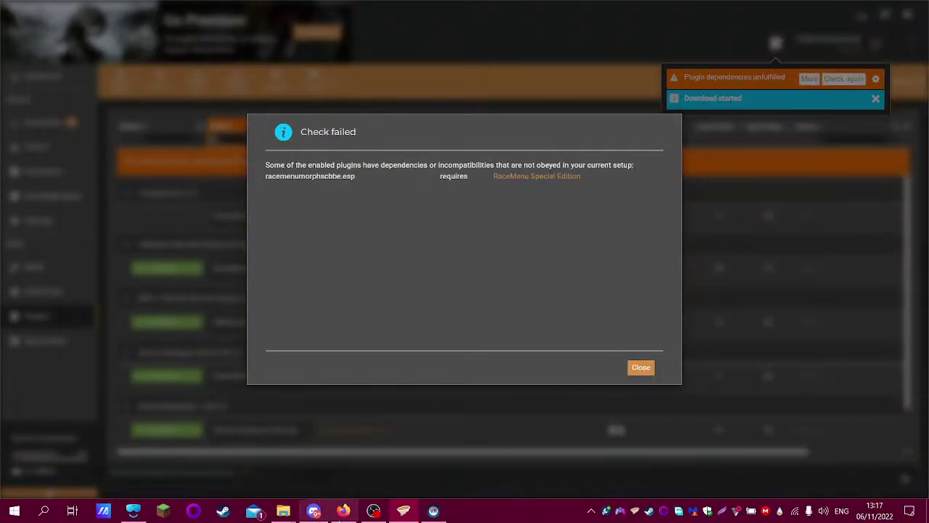
pyautogui.click(346, 511)
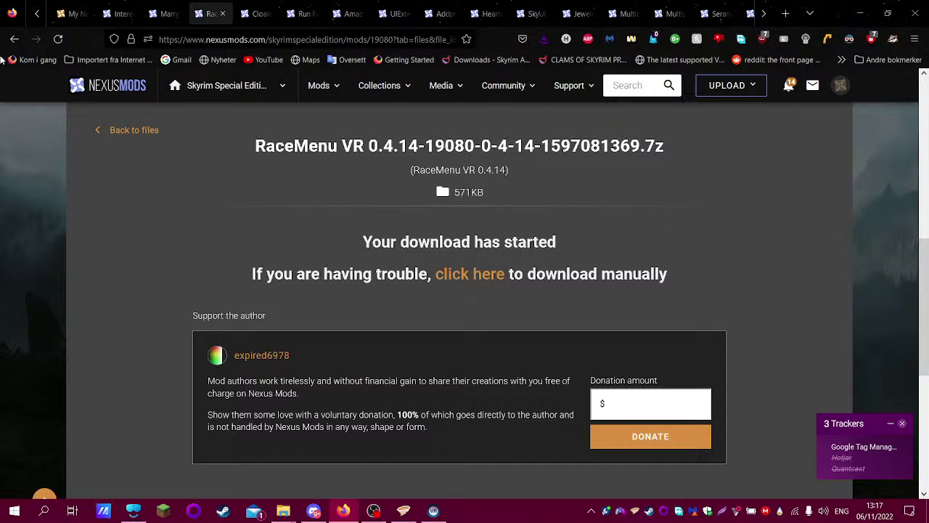
# - Return to RaceMenu's file list, review the main and optional files, and expand RaceMenu Special Edition v0-1-0 under the old files
pyautogui.click(14, 39)
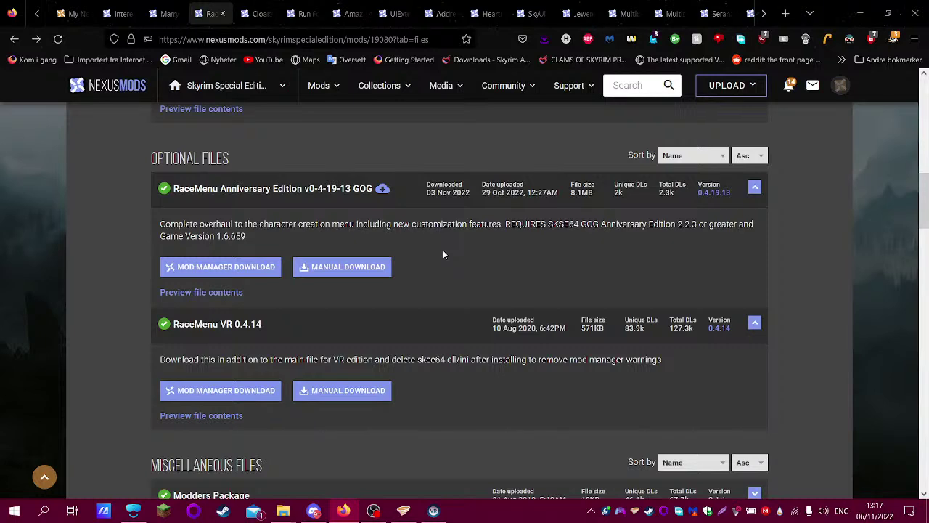
pyautogui.scroll(3, 274, 227)
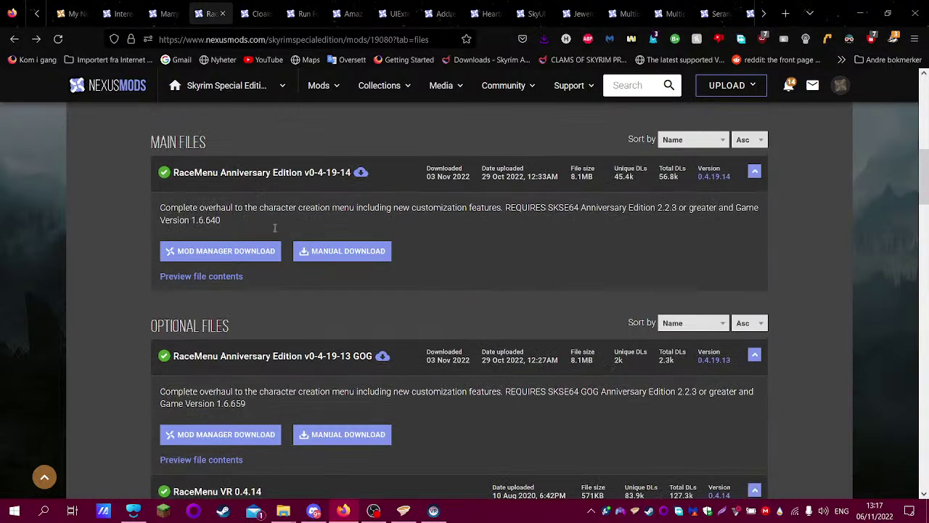
pyautogui.scroll(2, 219, 258)
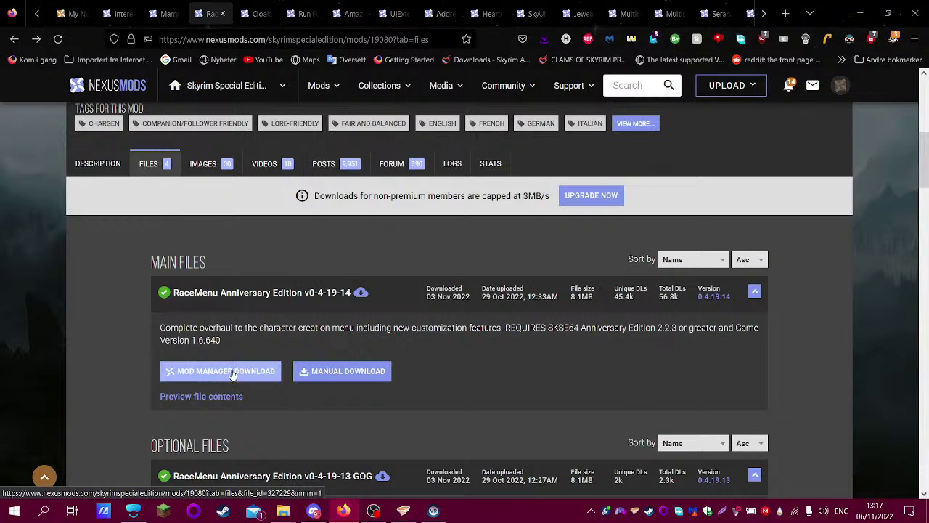
pyautogui.scroll(-5, 262, 368)
pyautogui.scroll(-1, 262, 368)
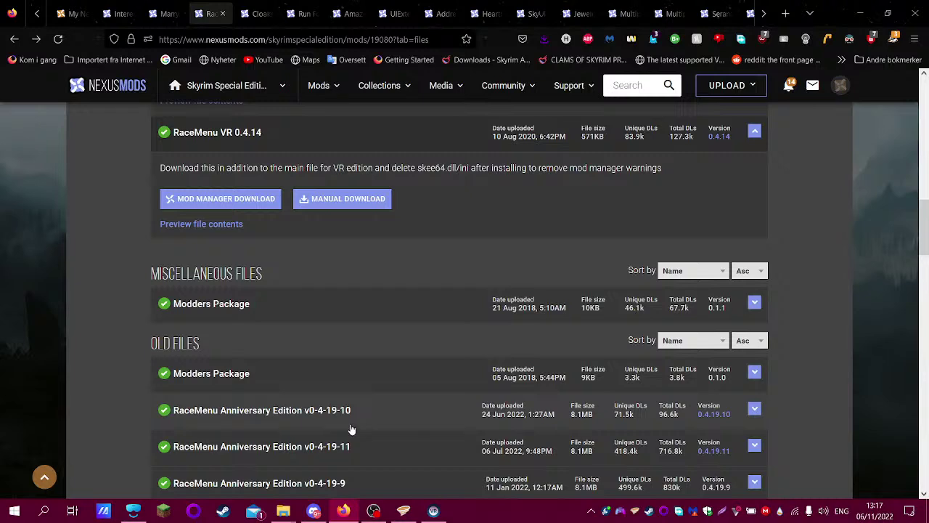
pyautogui.scroll(-1, 363, 433)
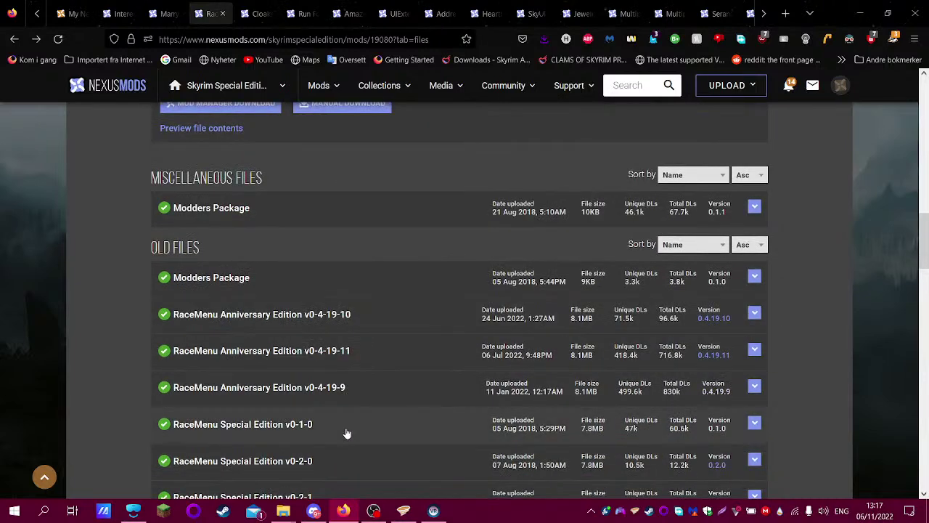
pyautogui.click(432, 438)
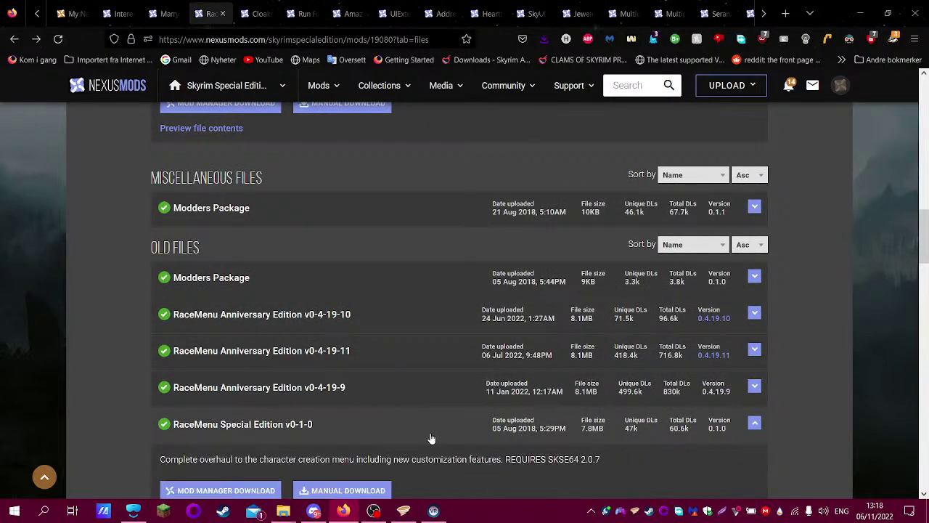
pyautogui.scroll(1, 431, 439)
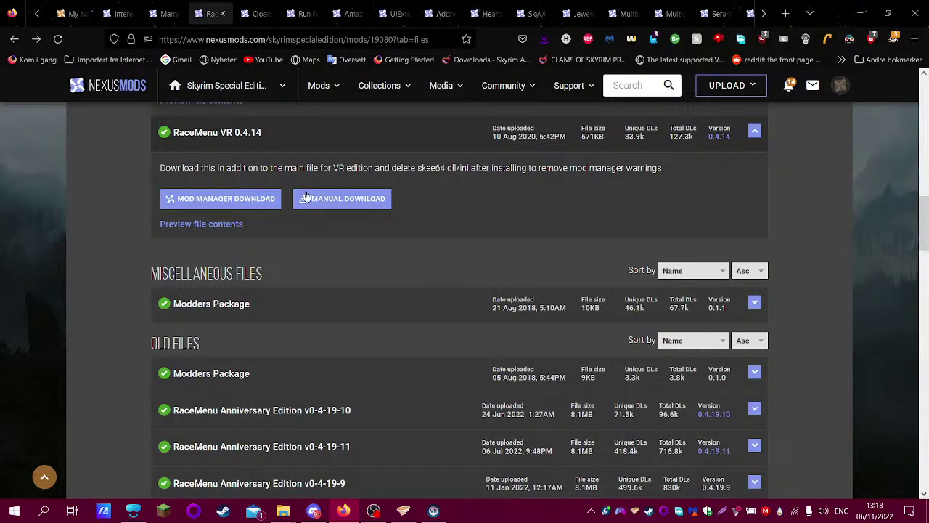
pyautogui.scroll(-2, 326, 356)
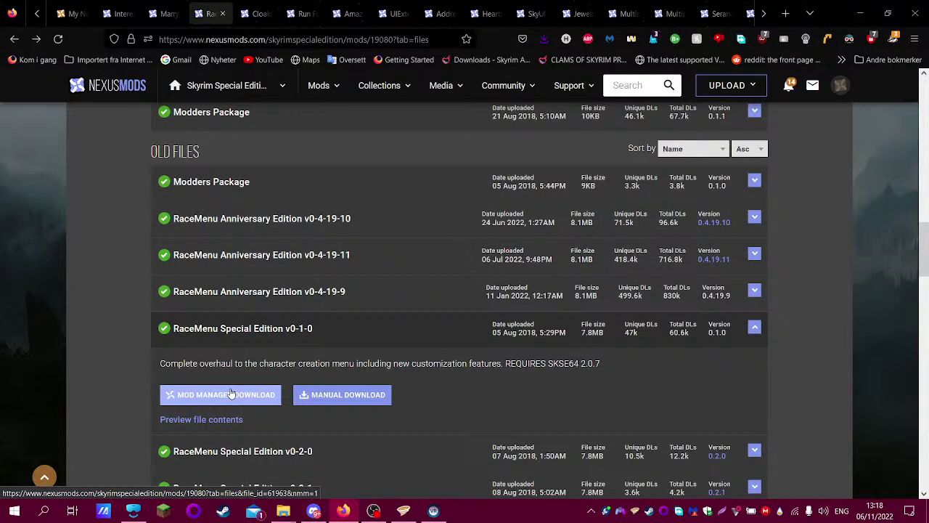
# - Download RaceMenu Special Edition v0-1-0 through the mod manager as a slow download, closing Vortex's failed check dialog while the page loads
pyautogui.click(234, 394)
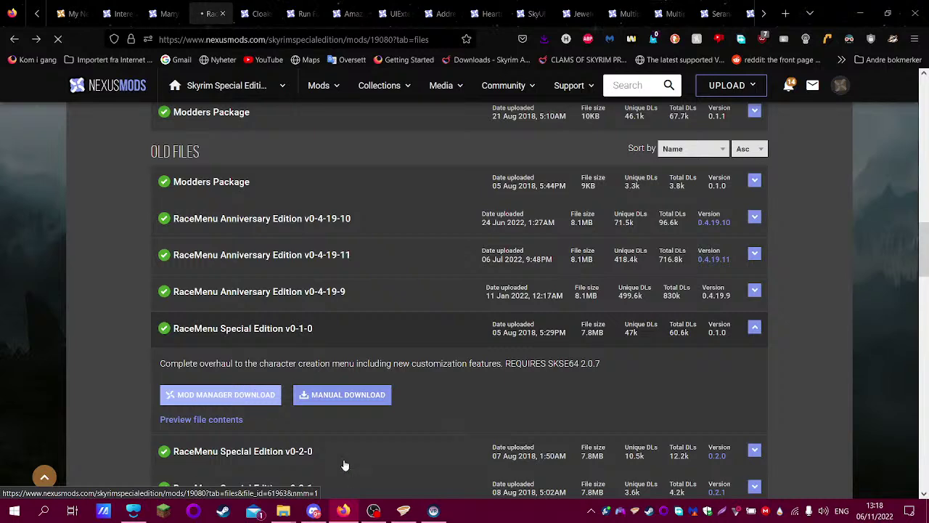
pyautogui.click(405, 511)
pyautogui.click(640, 368)
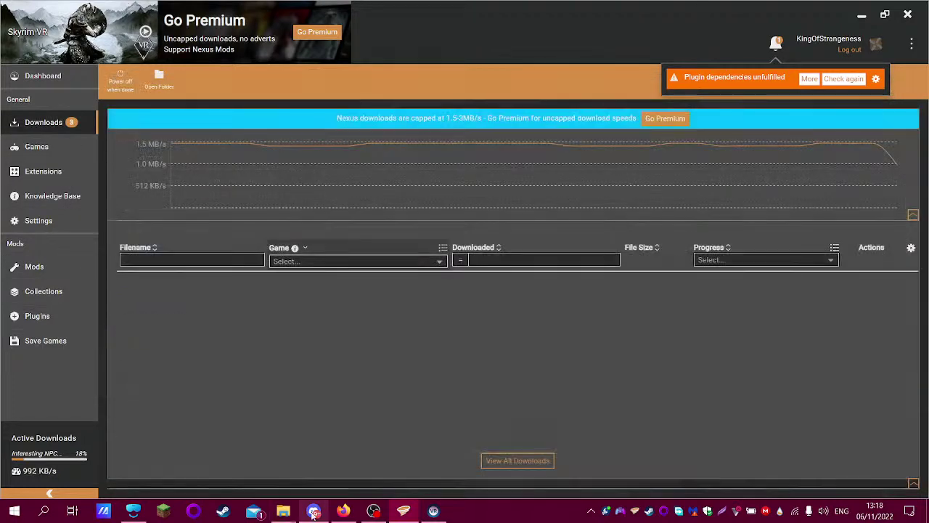
pyautogui.click(342, 511)
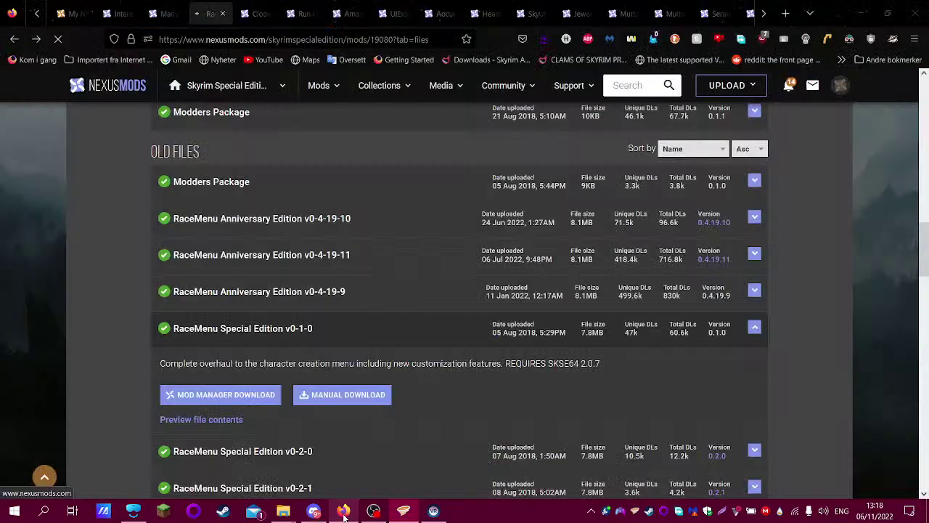
pyautogui.click(257, 390)
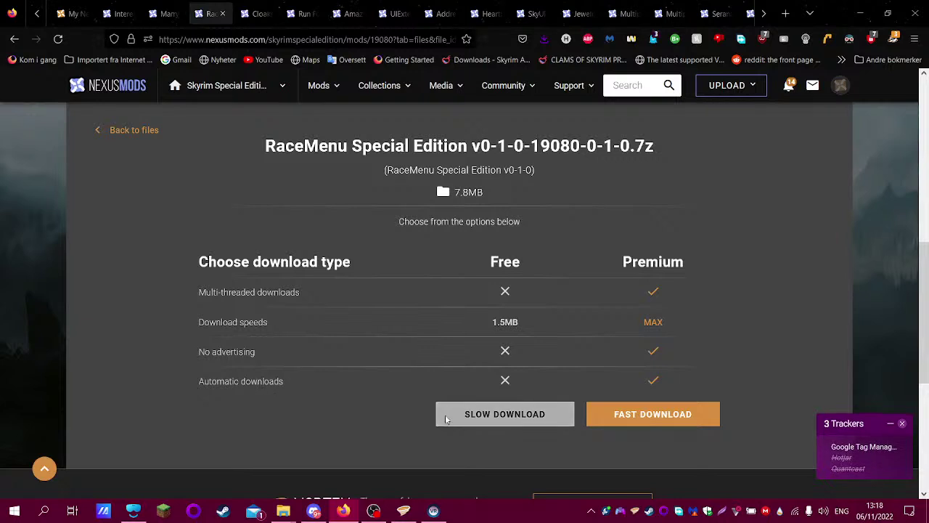
pyautogui.click(472, 417)
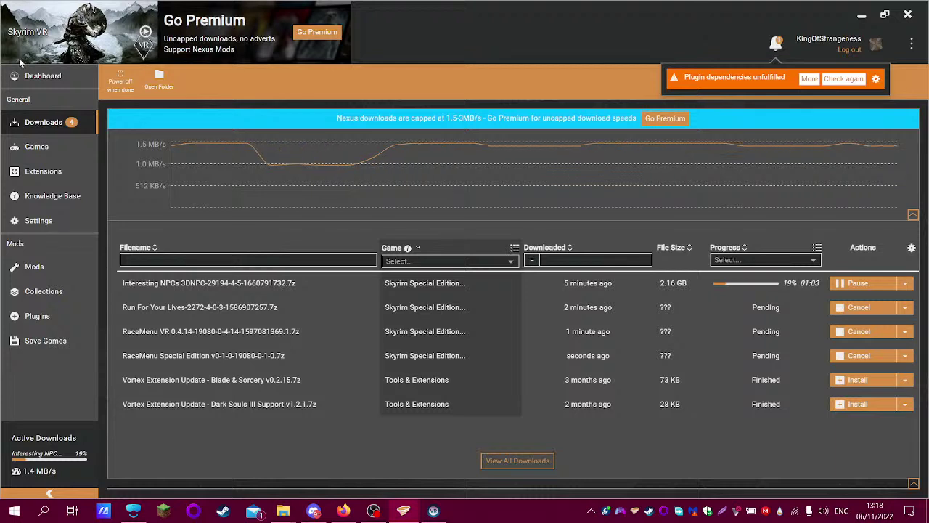
# - Return to RaceMenu's file list and check the download queue in Vortex
pyautogui.click(343, 511)
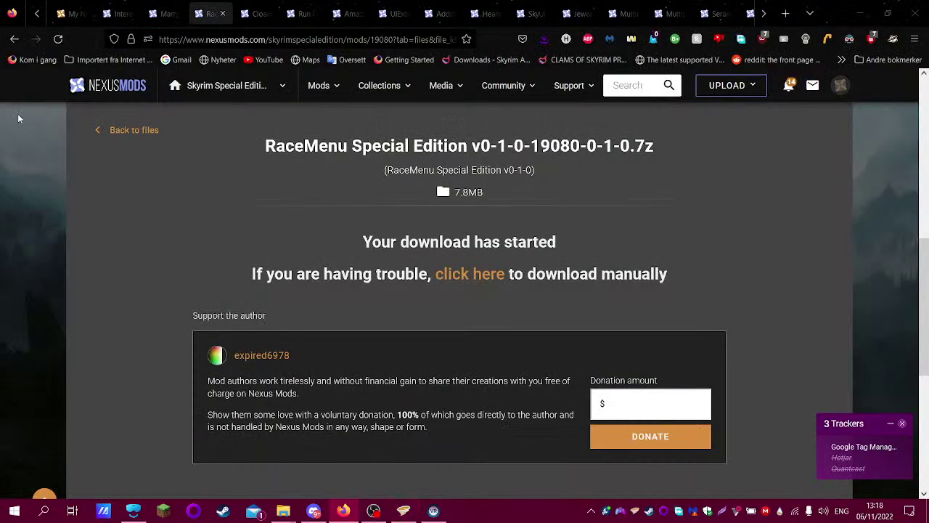
pyautogui.click(13, 39)
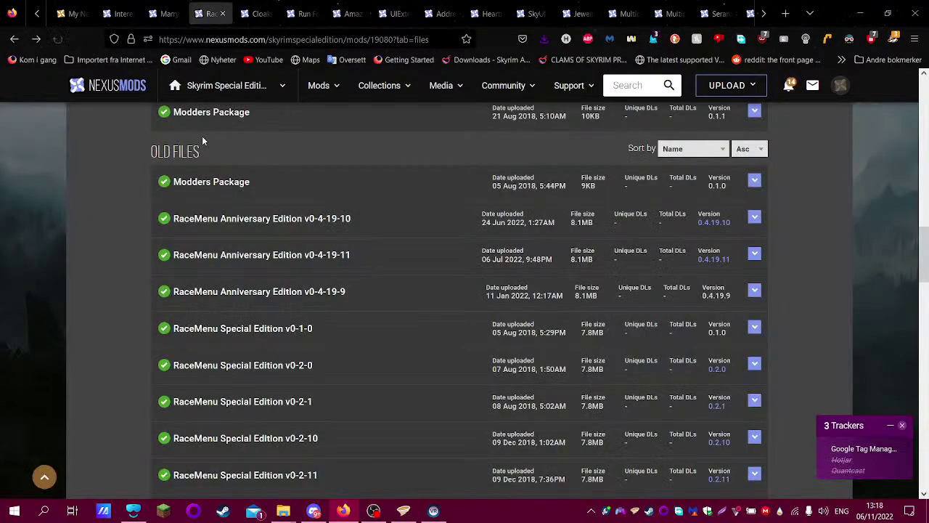
pyautogui.scroll(15, 594, 263)
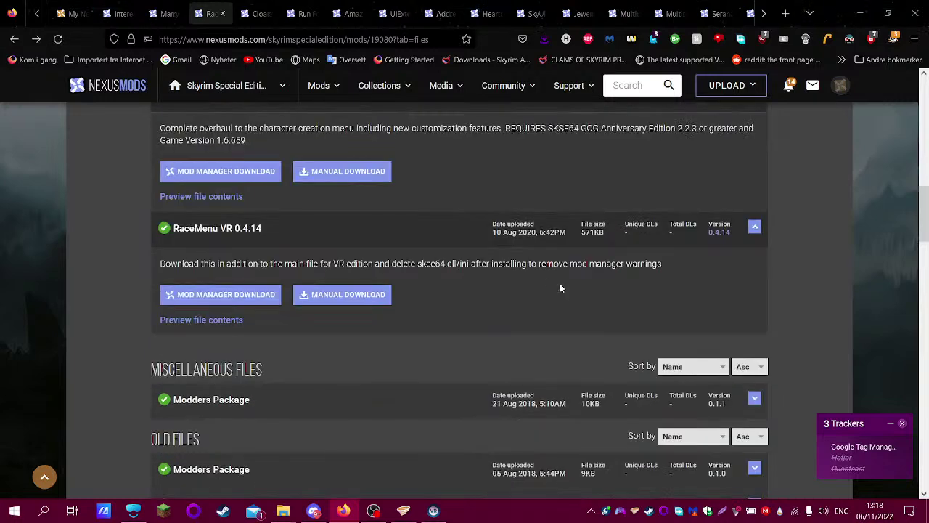
pyautogui.scroll(1, 509, 260)
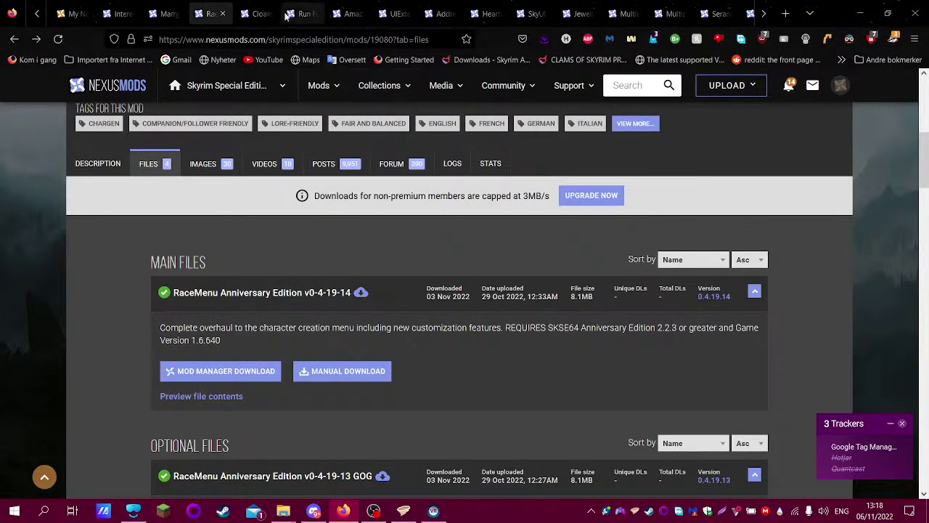
pyautogui.click(402, 511)
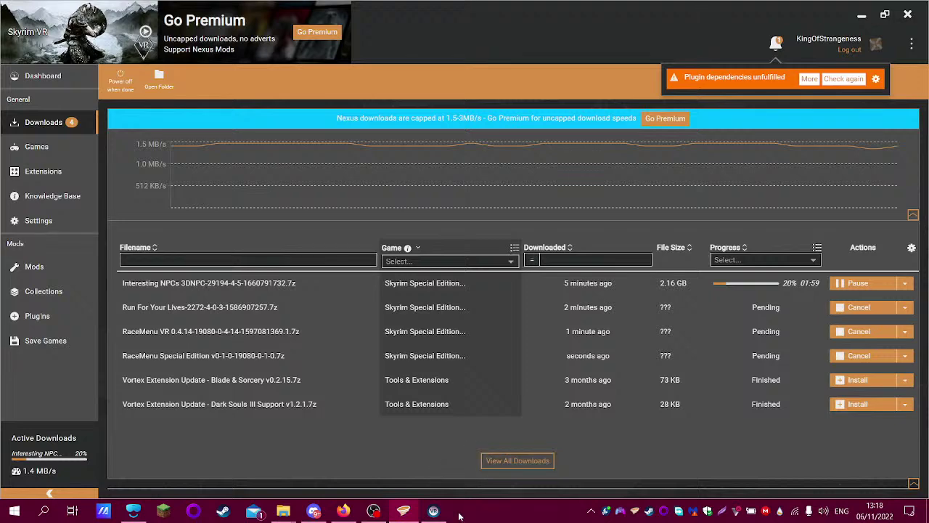
pyautogui.click(404, 512)
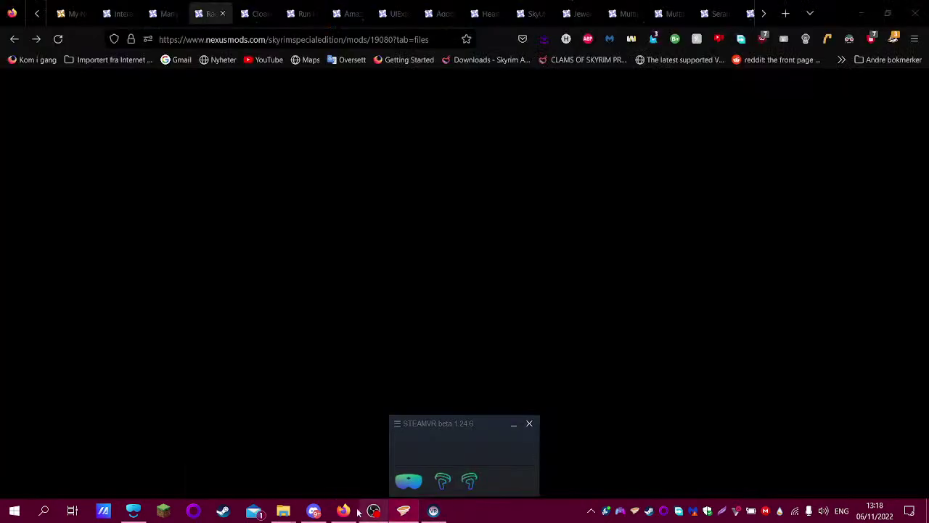
pyautogui.scroll(5, 281, 220)
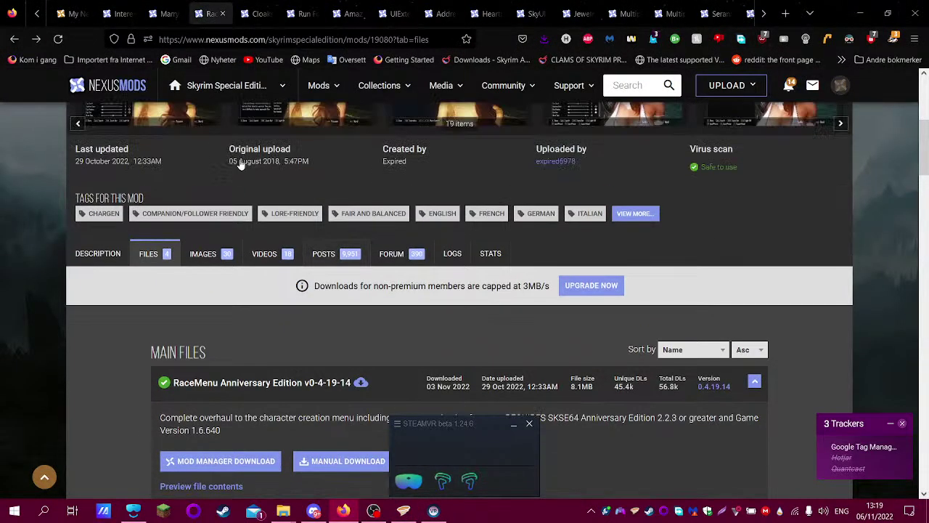
# - Download Amazing Follower Tweaks SE through Vortex from its mod page, choosing the slow download
pyautogui.click(305, 13)
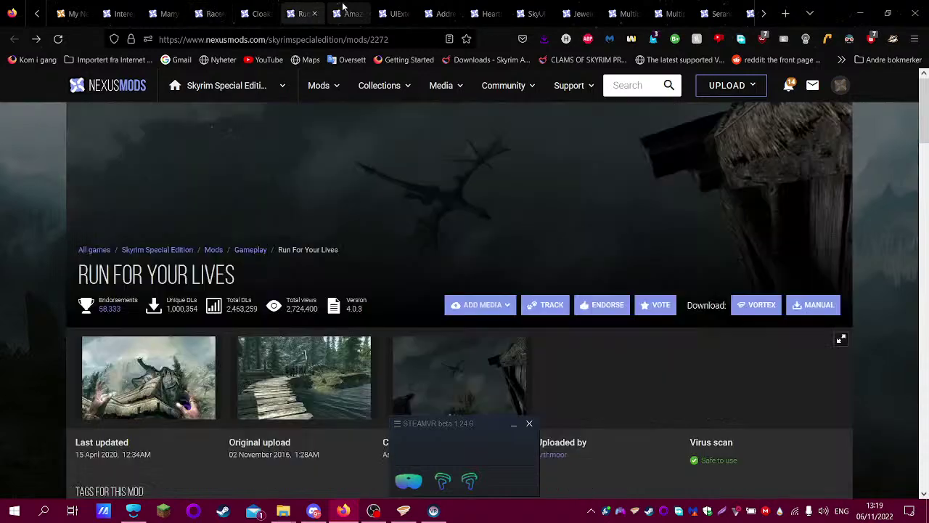
pyautogui.click(346, 9)
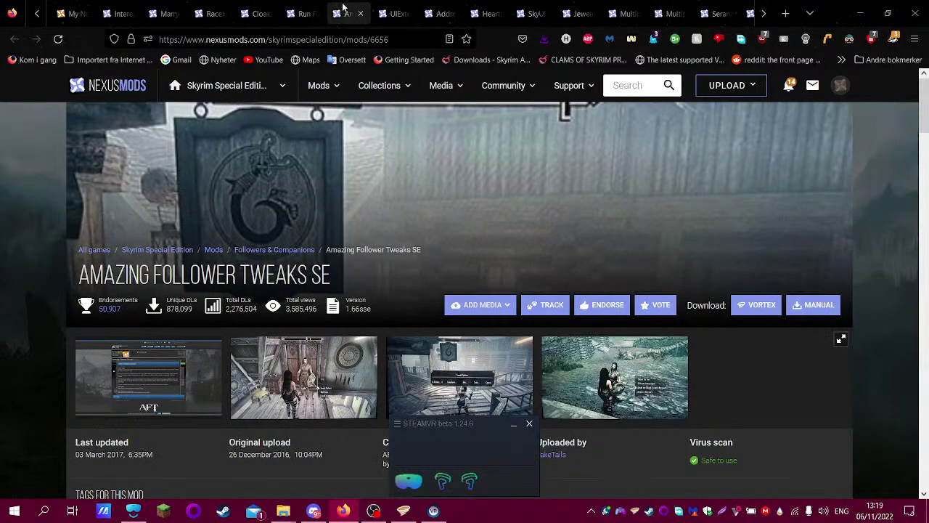
pyautogui.click(766, 307)
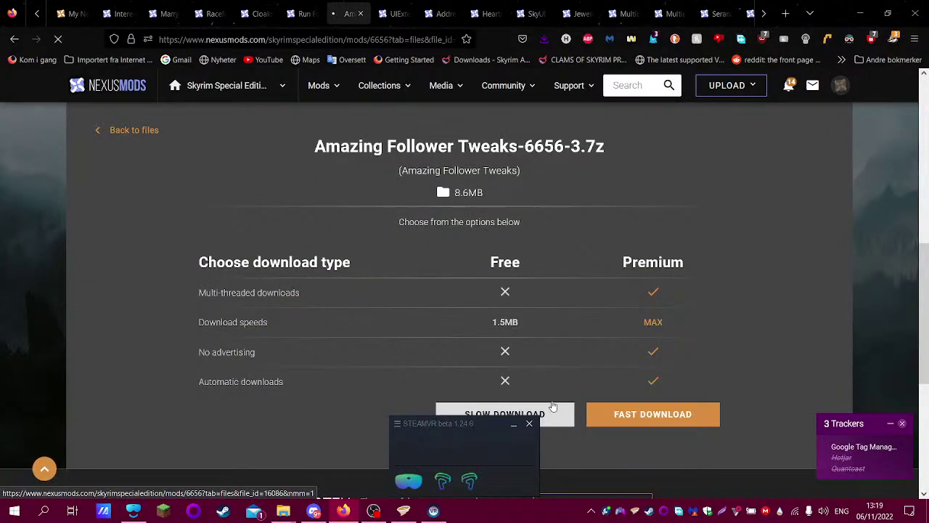
pyautogui.click(565, 410)
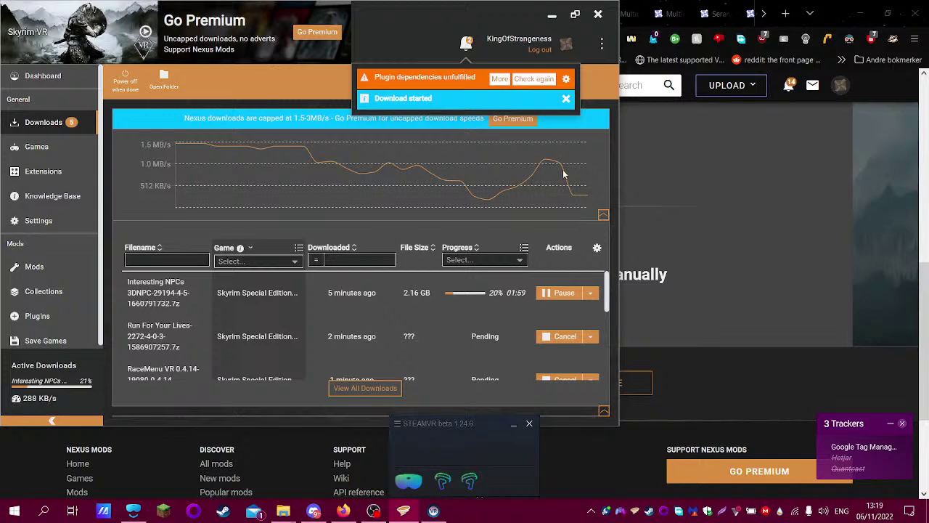
# - Download Hearthfire Multiple Adoptions and Custom Home Support SE through Vortex from its mod page, choosing the slow download
pyautogui.click(728, 193)
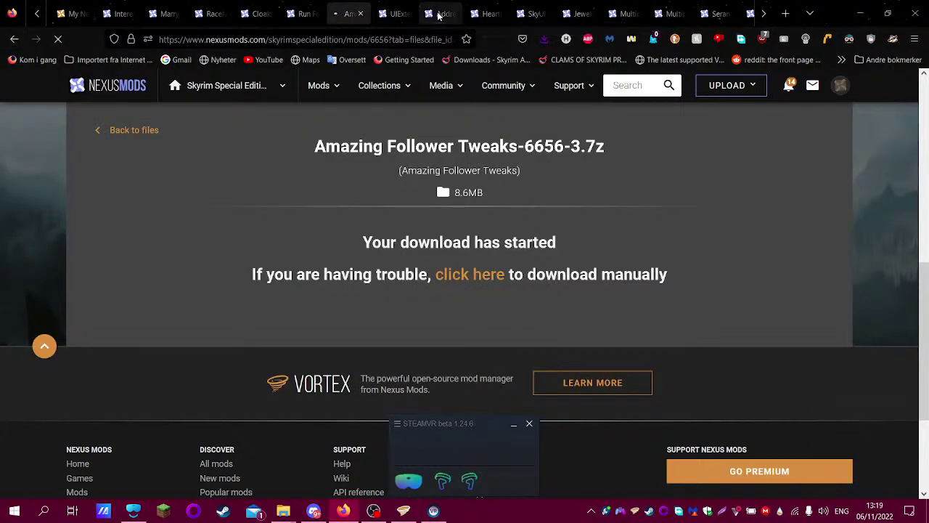
pyautogui.click(479, 7)
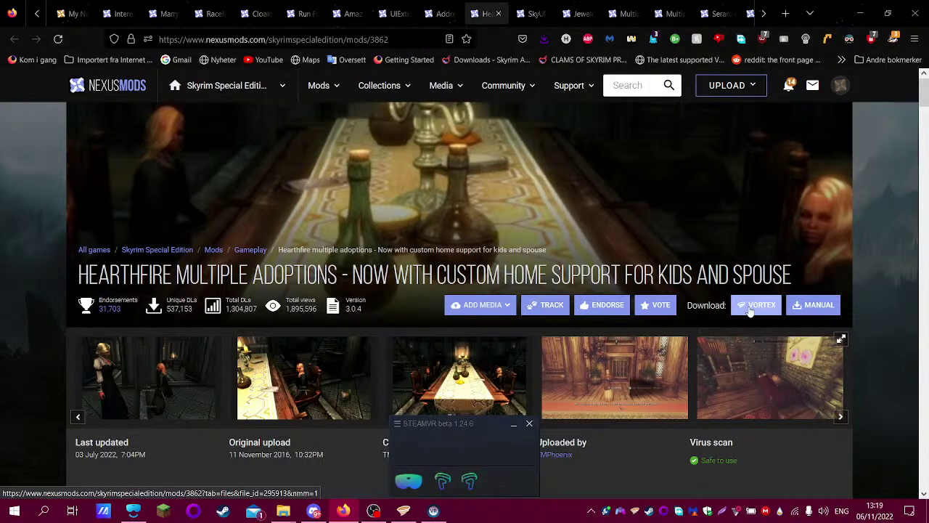
pyautogui.click(536, 8)
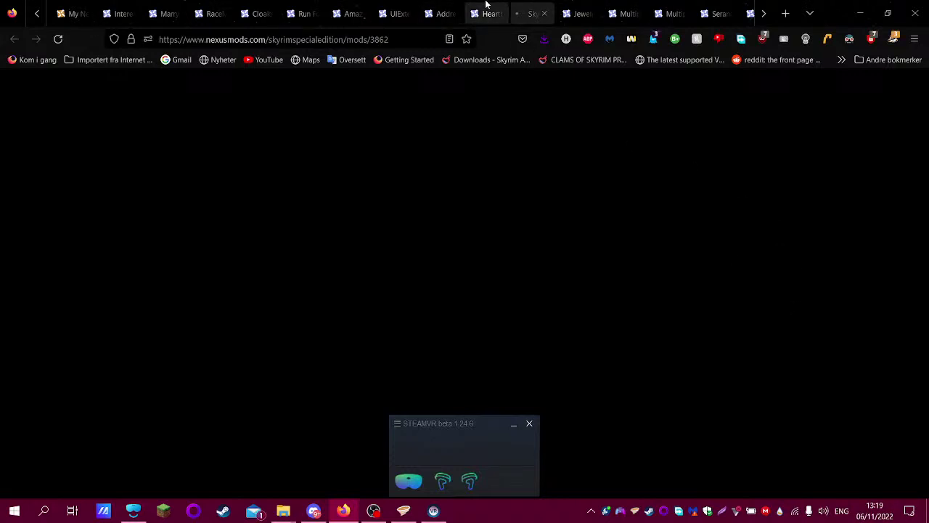
pyautogui.click(476, 12)
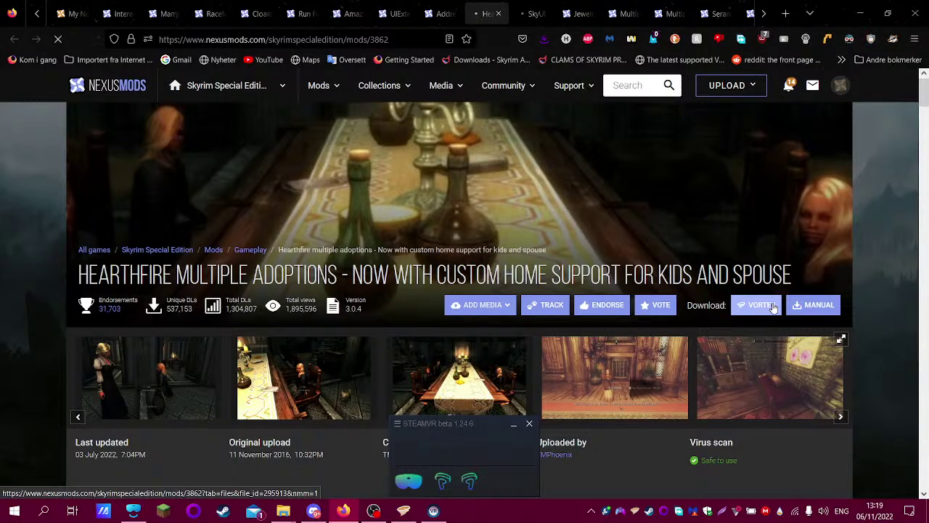
pyautogui.click(772, 305)
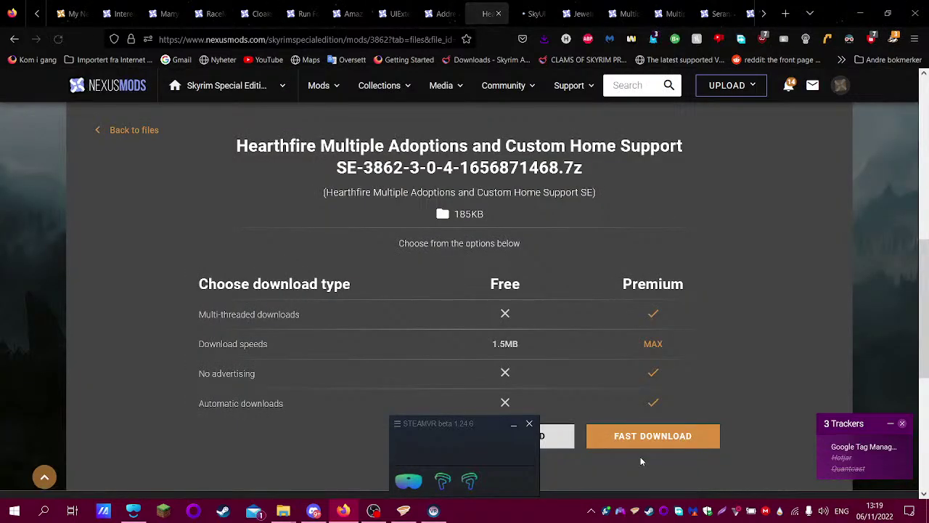
pyautogui.click(556, 440)
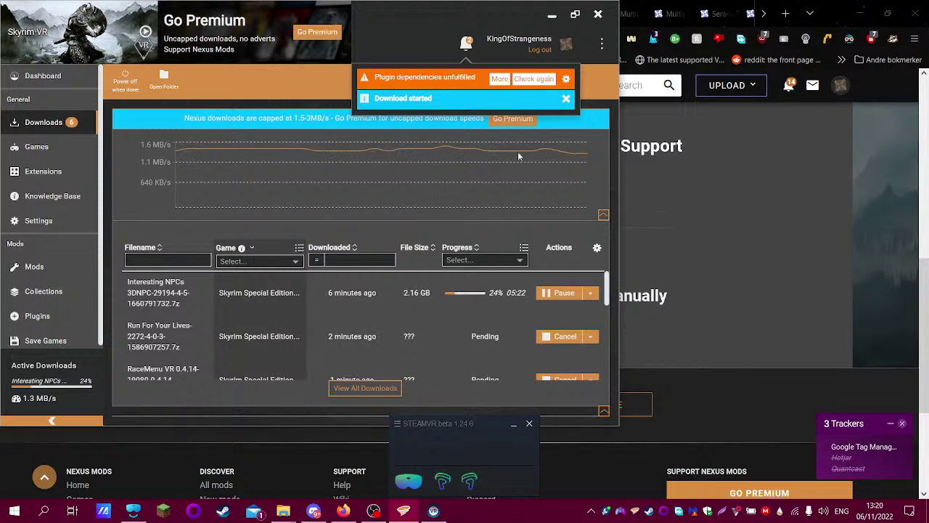
pyautogui.click(725, 248)
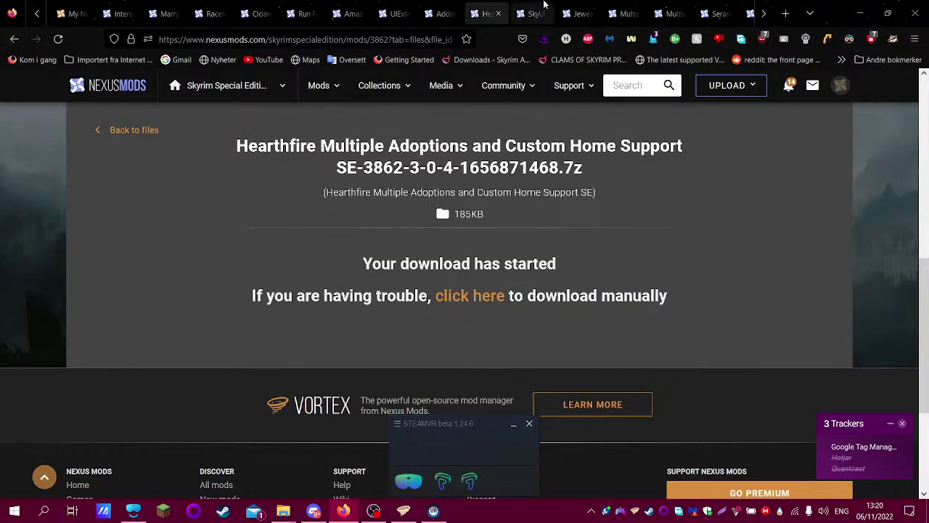
# - Try to download Multiple Marriages SSE through Vortex as a slow download, cancel the repeat download and check the unfulfilled plugin dependency
pyautogui.click(522, 8)
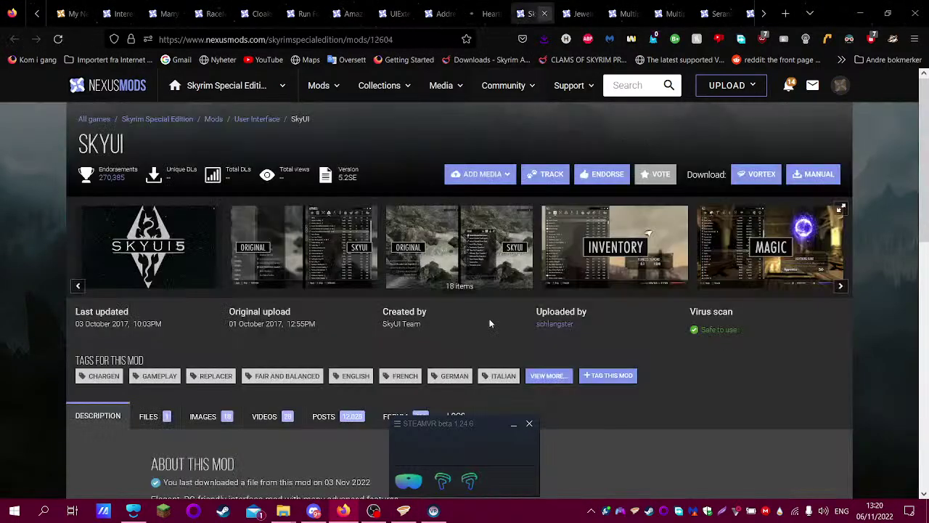
pyautogui.click(563, 6)
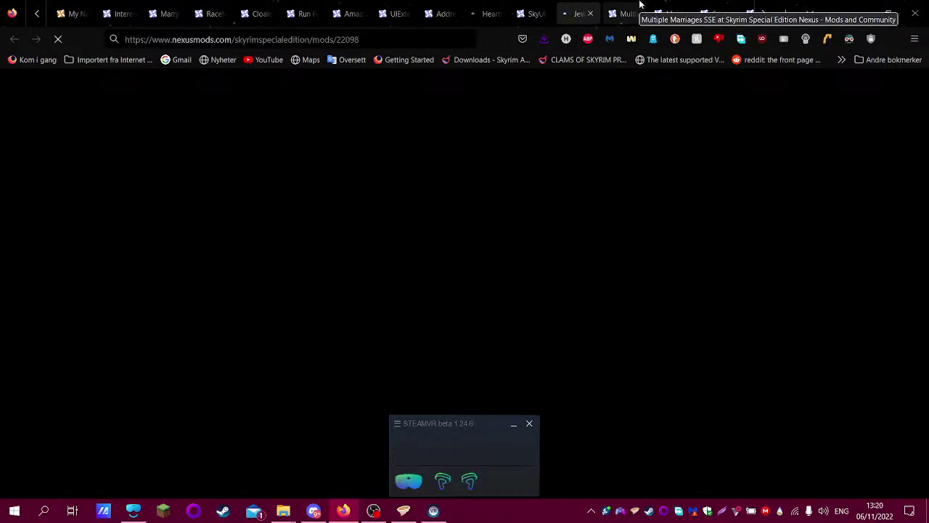
pyautogui.click(639, 5)
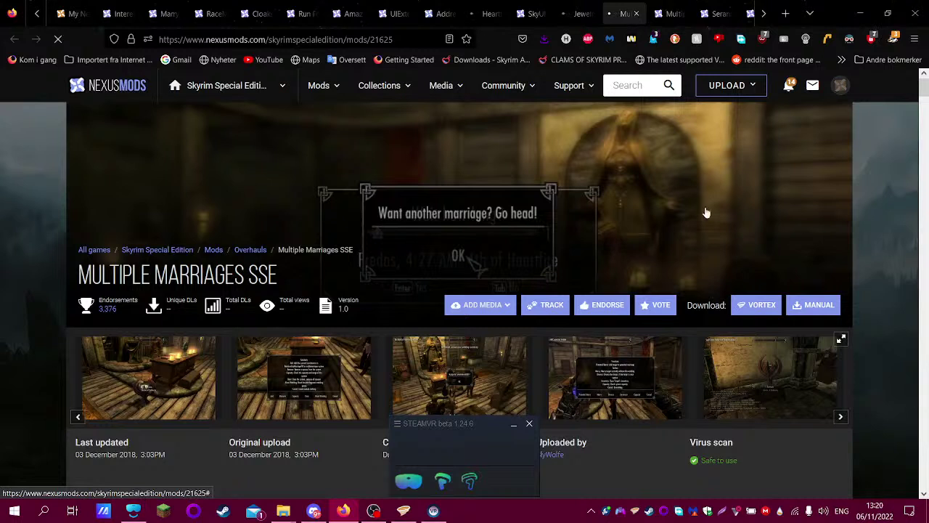
pyautogui.click(661, 313)
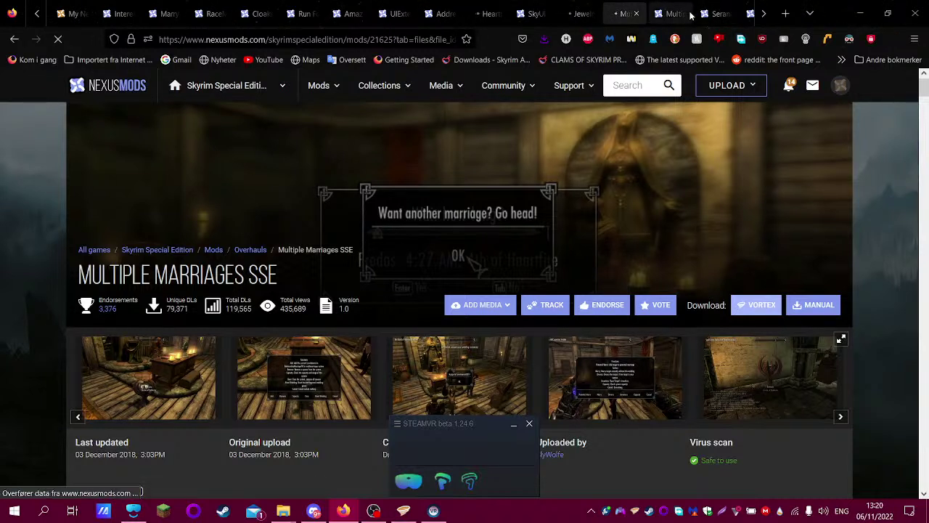
pyautogui.hotkey('ctrl', 'Tab')
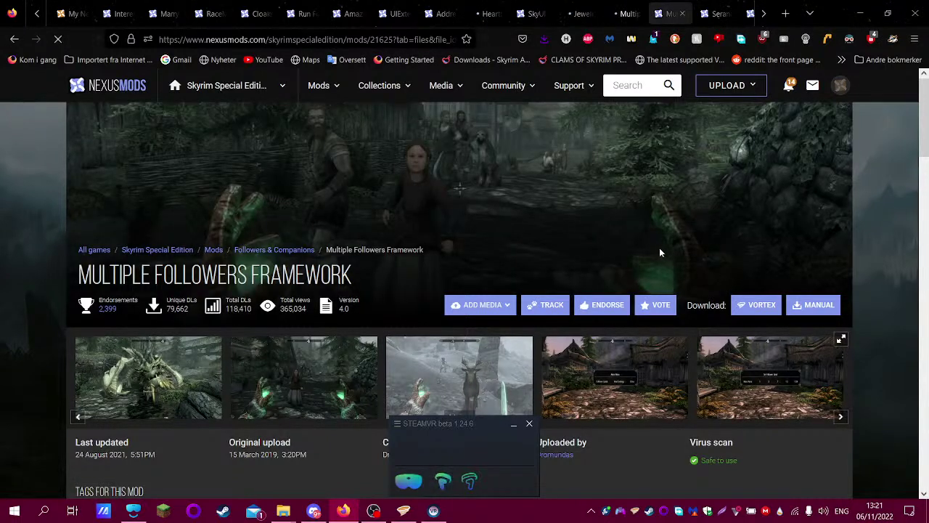
pyautogui.click(628, 14)
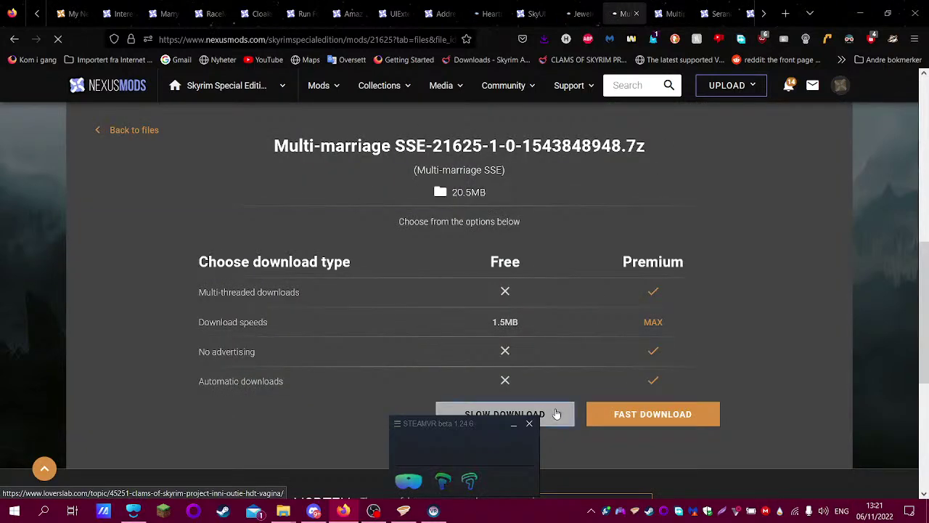
pyautogui.click(506, 415)
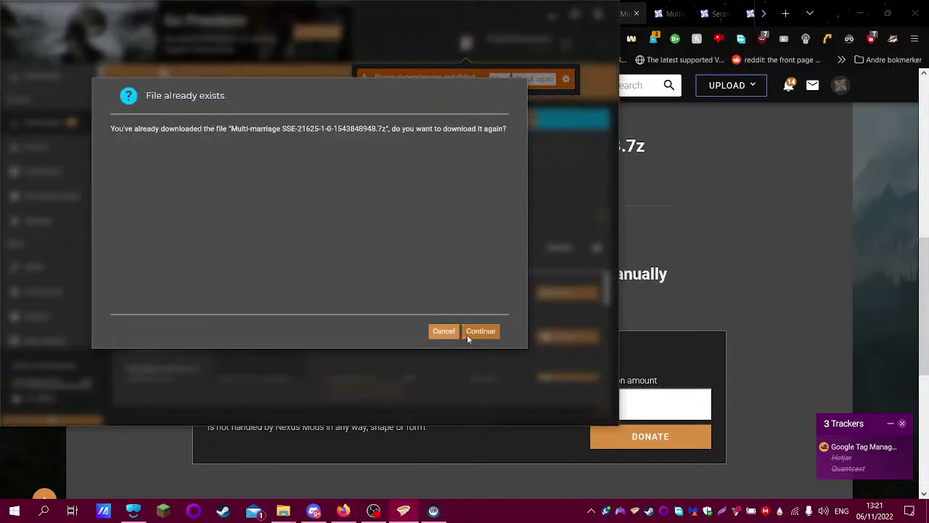
pyautogui.click(452, 331)
pyautogui.click(500, 79)
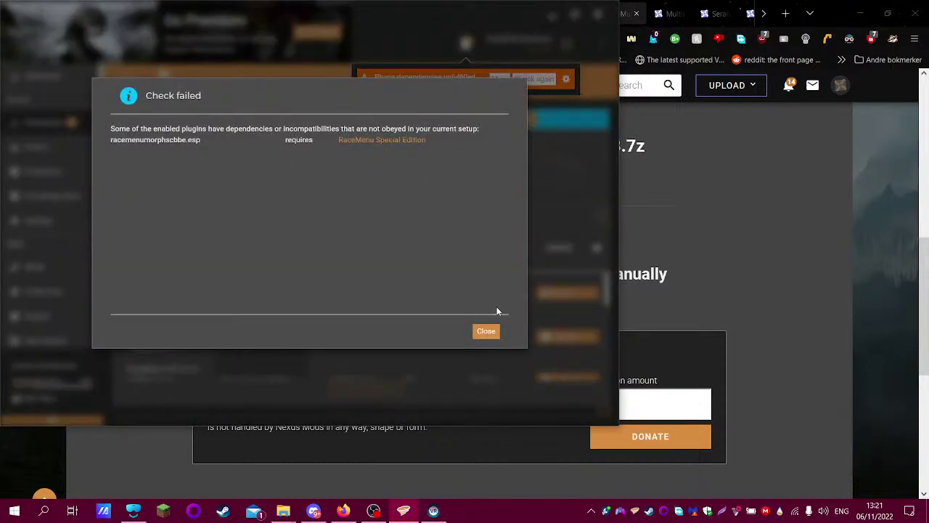
pyautogui.click(486, 331)
# - Try to download Multiple Followers Framework through Vortex as a slow download, and cancel the repeat download of the existing file
pyautogui.click(632, 177)
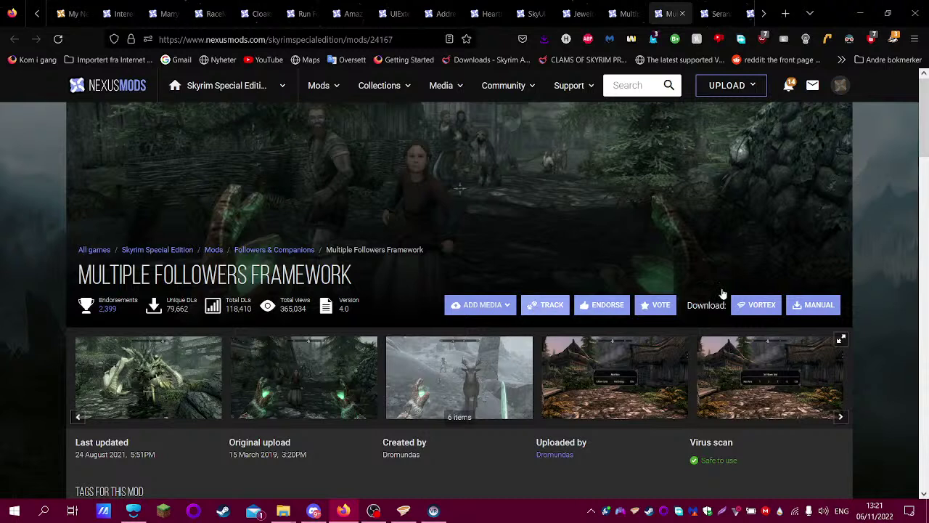
pyautogui.click(762, 305)
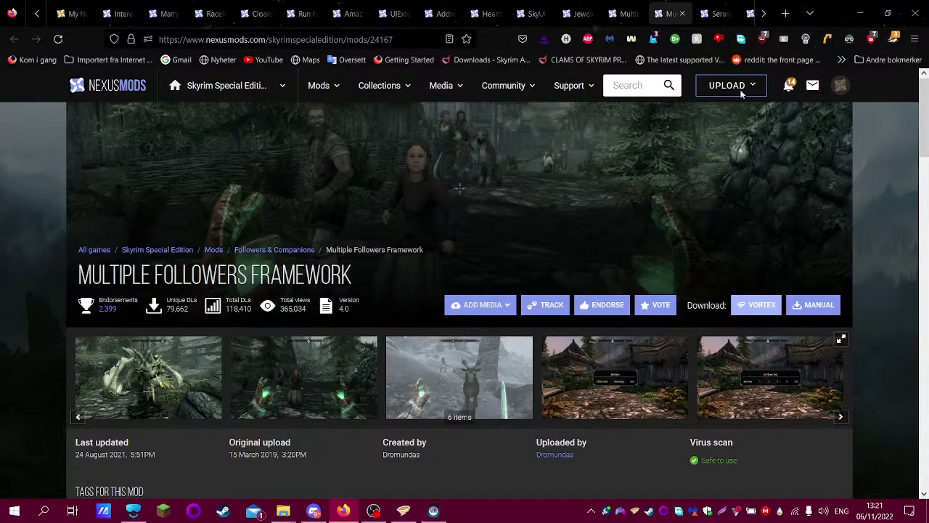
pyautogui.scroll(-3, 484, 18)
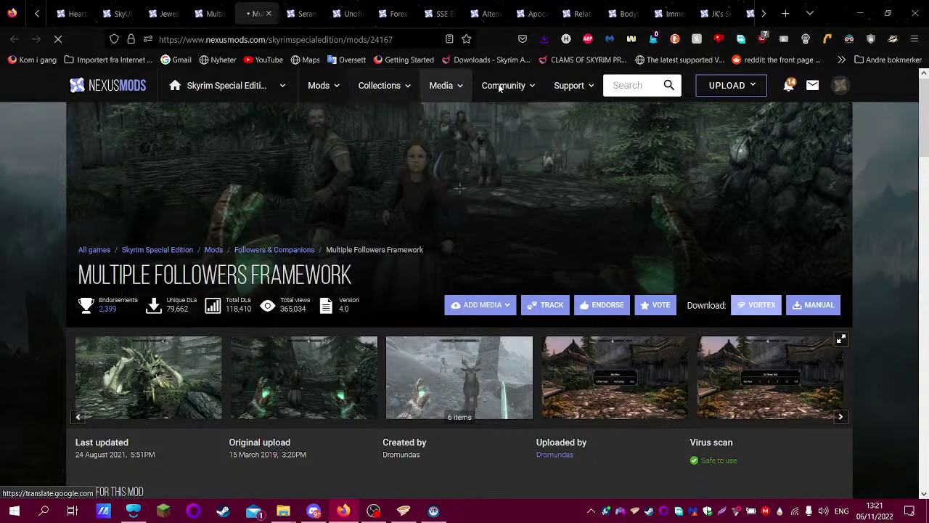
pyautogui.scroll(-3, 497, 13)
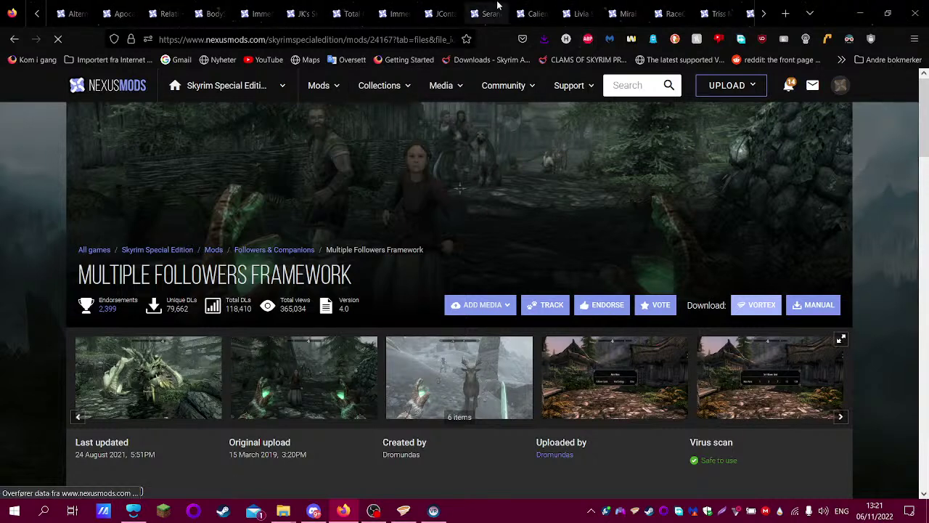
pyautogui.scroll(3, 497, 6)
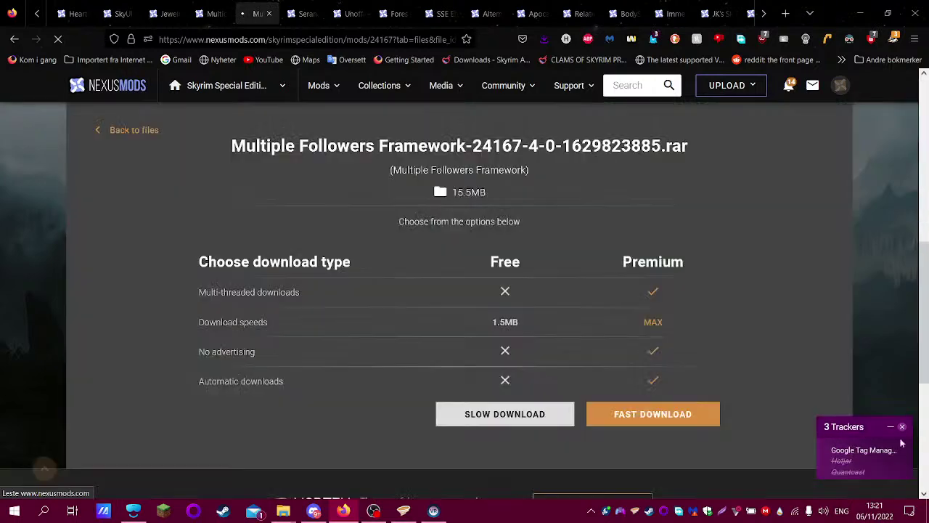
pyautogui.click(504, 413)
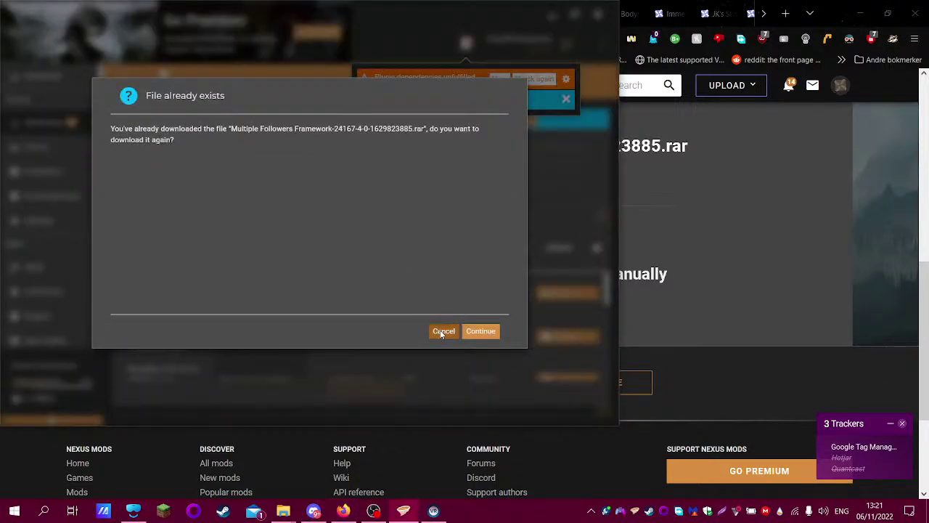
pyautogui.click(443, 332)
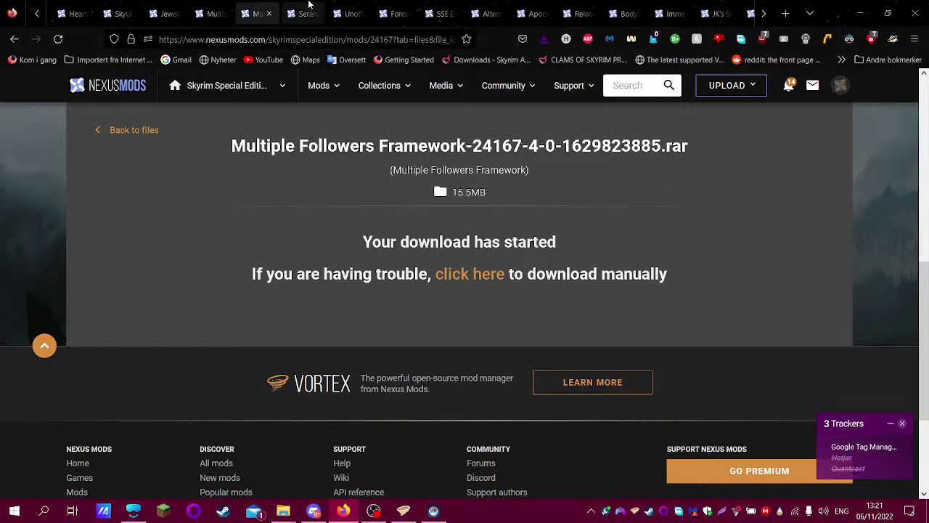
# - Review the main and optional files of Serana Re-Imagined SE and download the non-ESL main file through the mod manager
pyautogui.click(309, 8)
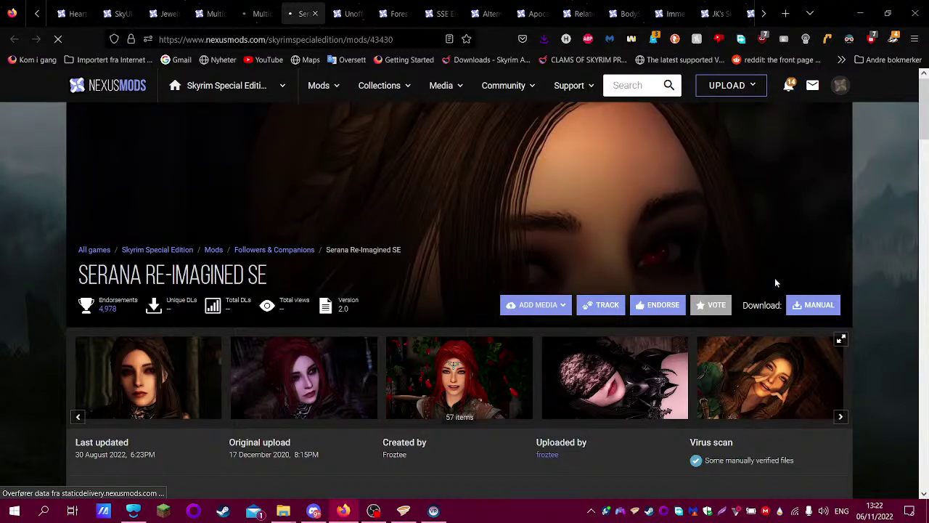
pyautogui.scroll(-3, 252, 413)
pyautogui.click(146, 355)
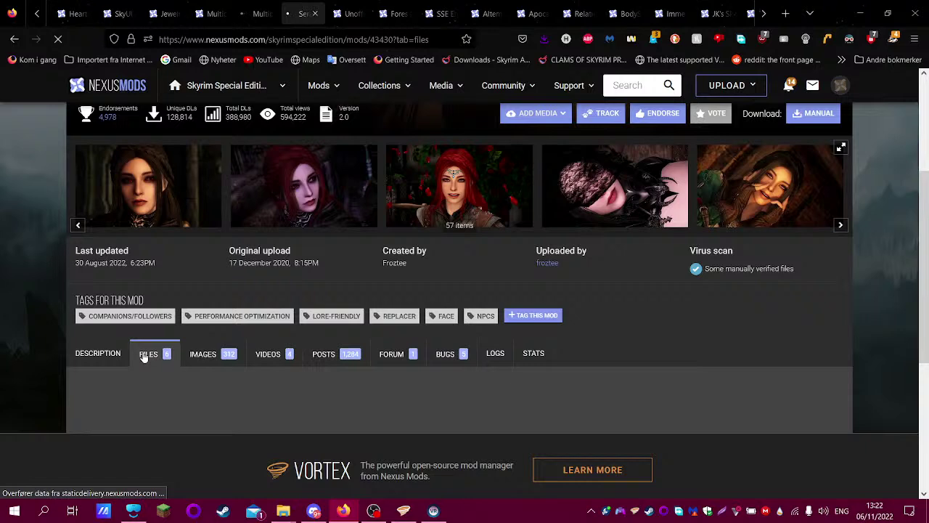
pyautogui.scroll(-3, 264, 261)
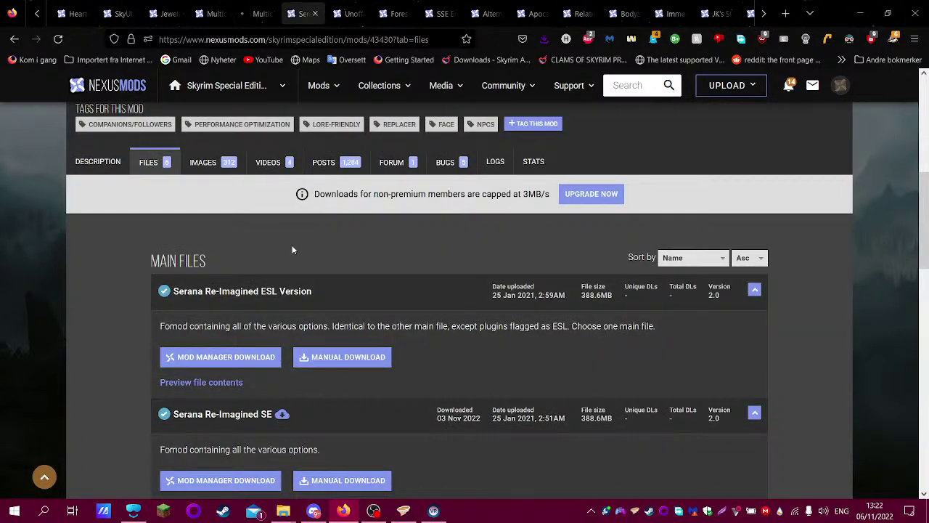
pyautogui.scroll(-2, 292, 250)
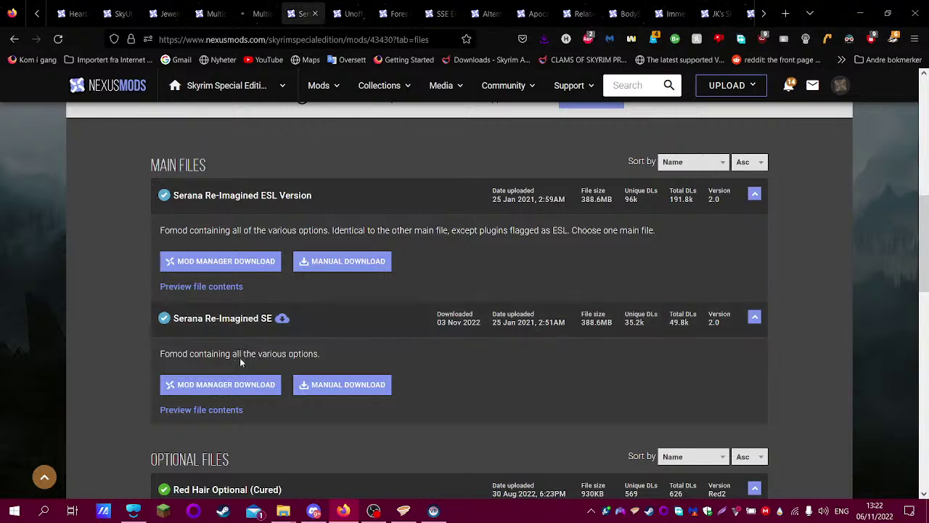
pyautogui.scroll(-5, 240, 361)
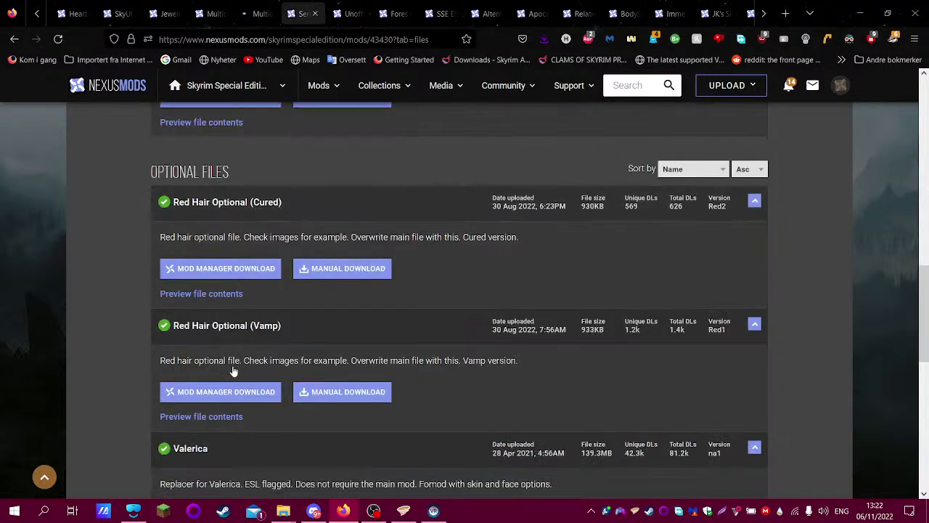
pyautogui.scroll(-2, 174, 336)
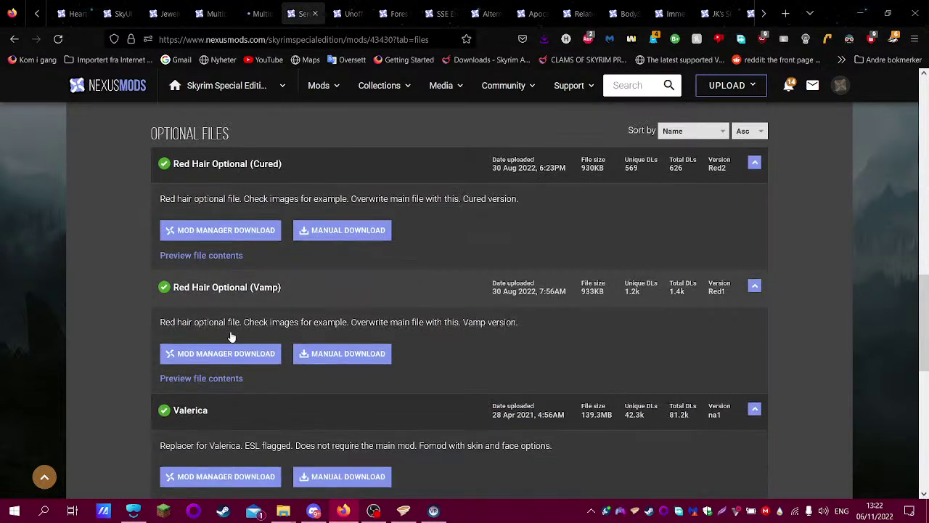
pyautogui.scroll(4, 233, 291)
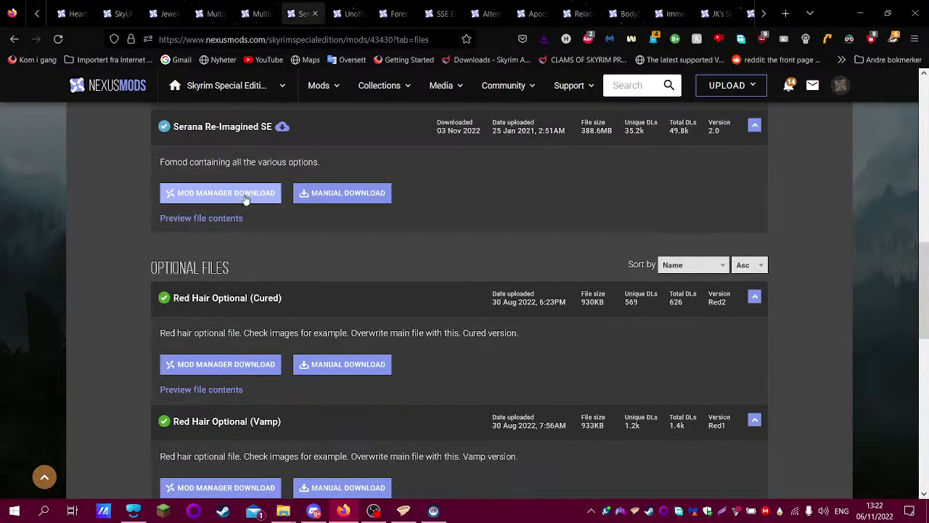
pyautogui.click(246, 193)
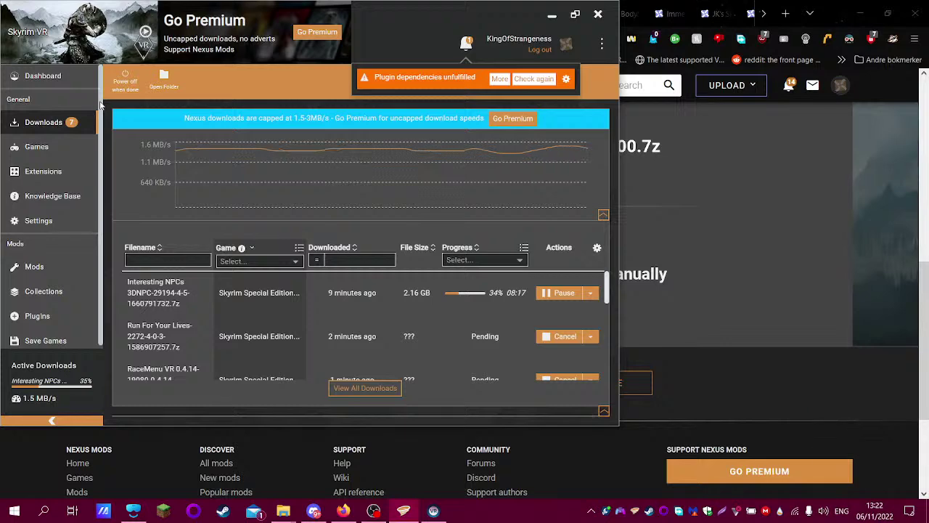
pyautogui.hotkey('alt', 'Tab')
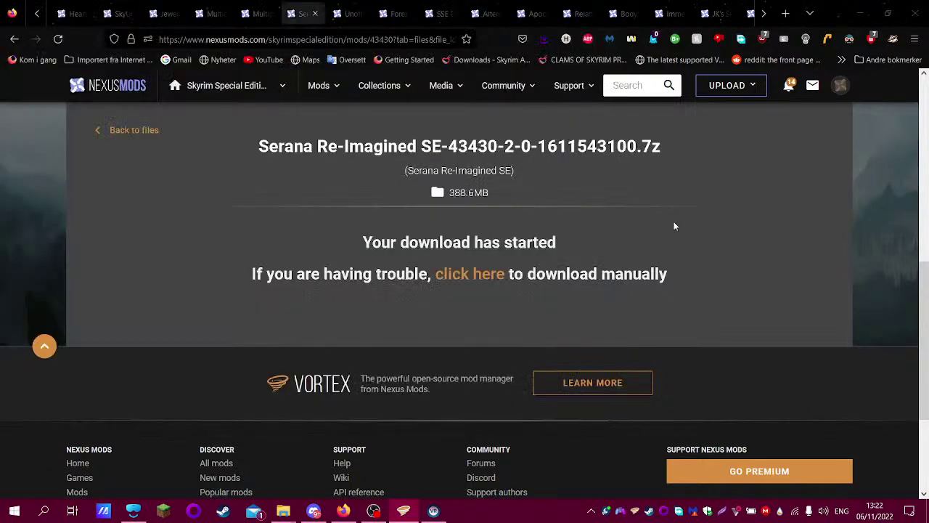
# - Download the Red Hair Optional (Vamp) file of Serana Re-Imagined SE through the mod manager as a slow download
pyautogui.click(14, 39)
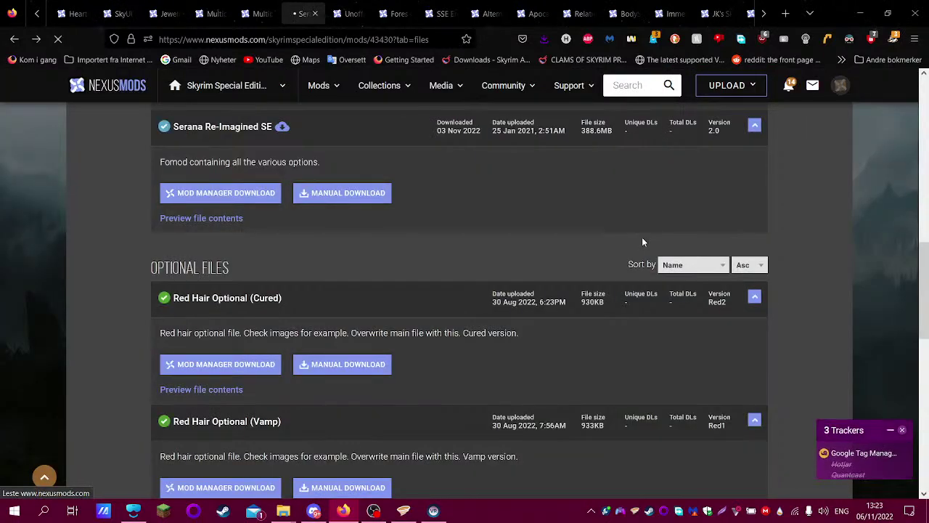
pyautogui.scroll(3, 642, 242)
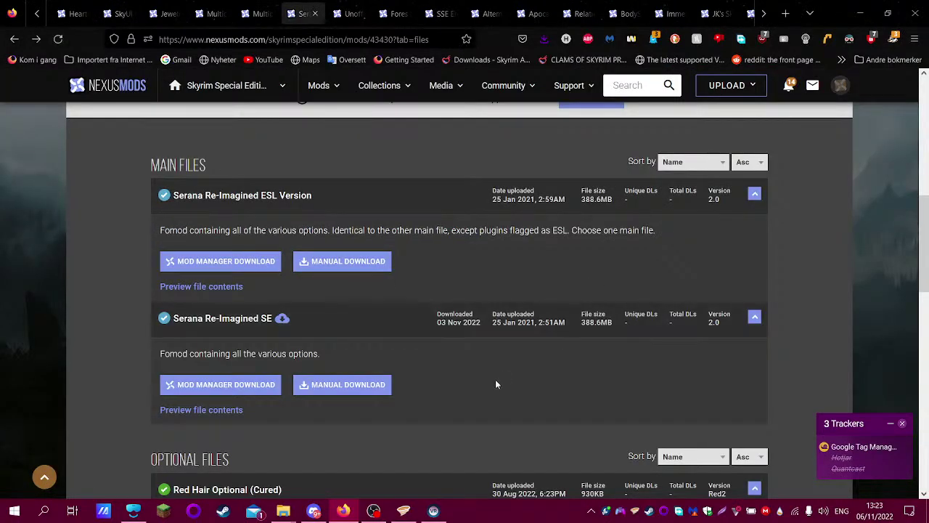
pyautogui.scroll(-4, 497, 384)
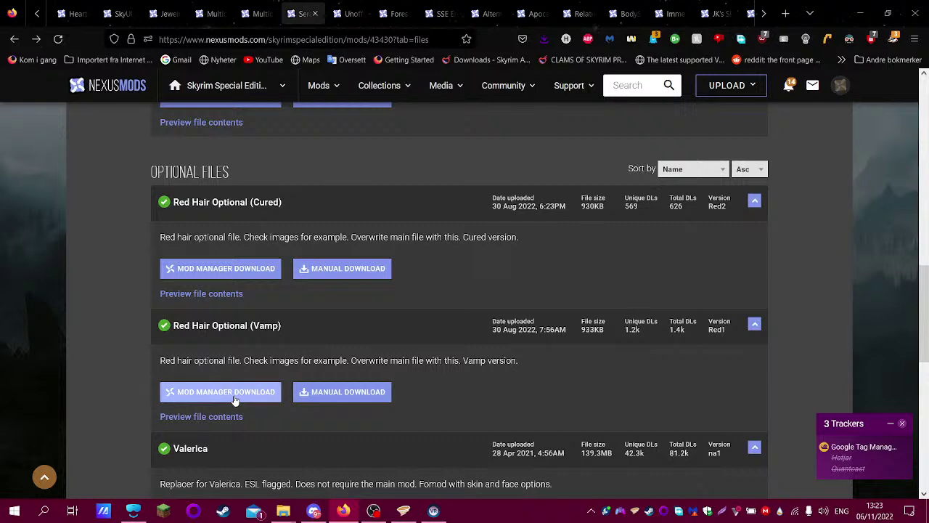
pyautogui.click(236, 396)
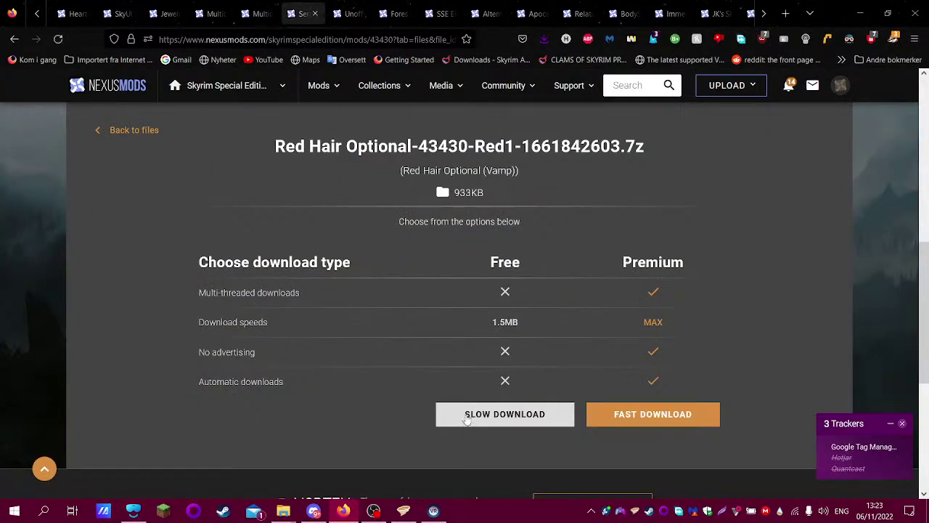
pyautogui.click(467, 418)
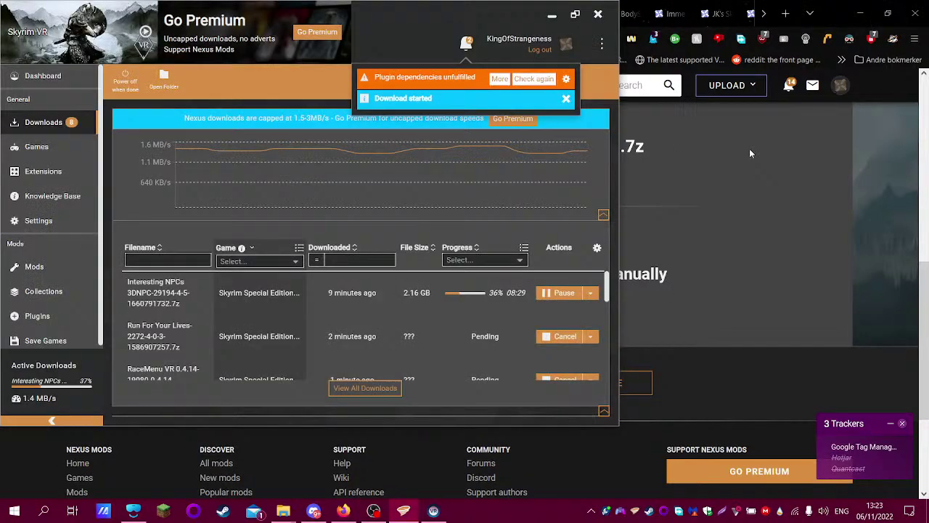
pyautogui.click(752, 153)
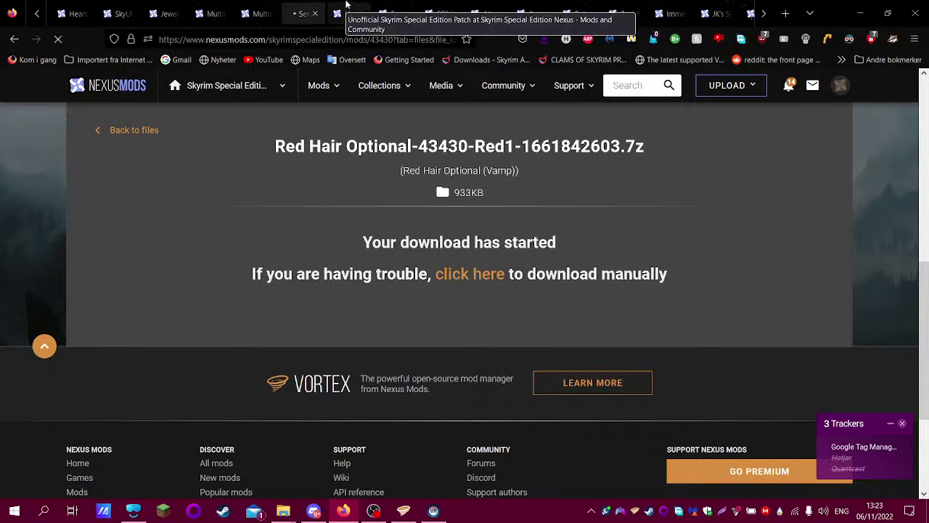
# - Open the Unofficial Skyrim Special Edition Patch page, and look through the enabled mods in Vortex for an installed version of the patch
pyautogui.click(348, 8)
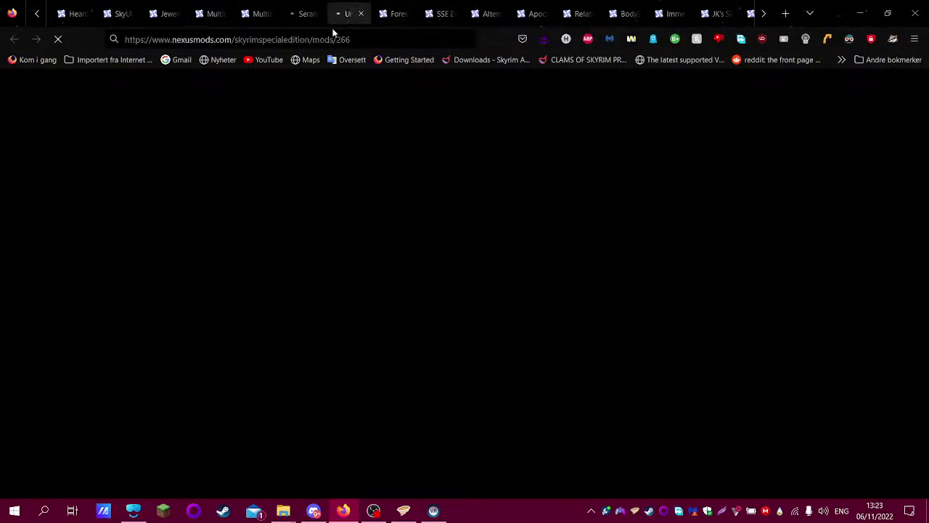
pyautogui.click(404, 511)
pyautogui.click(76, 267)
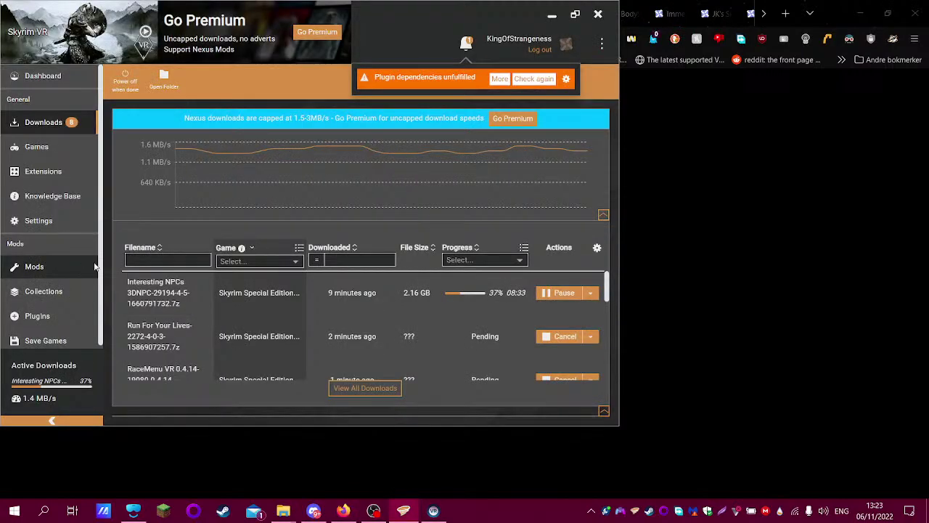
pyautogui.press('super+Up')
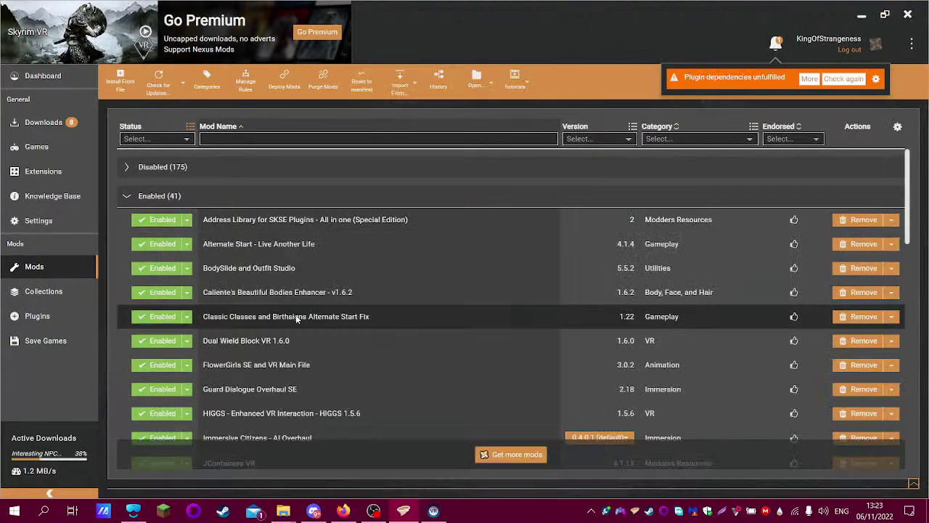
pyautogui.scroll(-10, 295, 314)
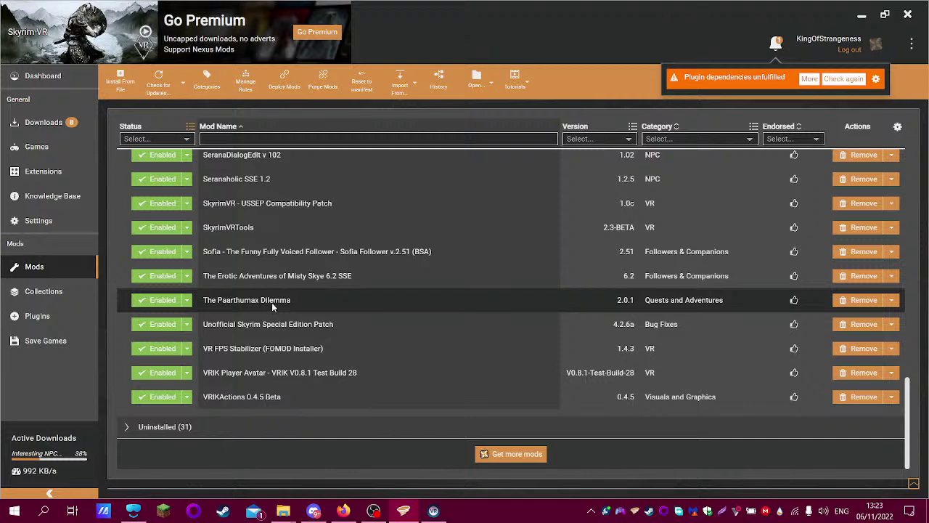
pyautogui.scroll(5, 271, 302)
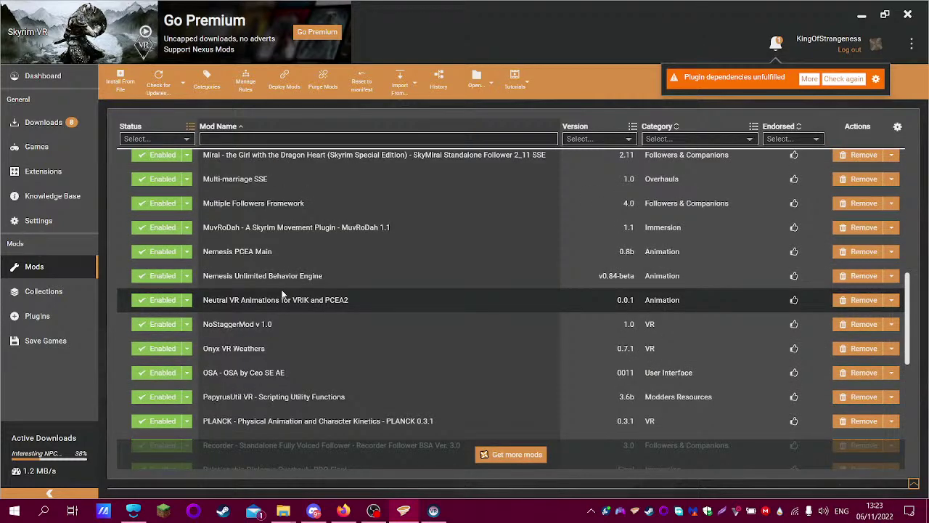
pyautogui.scroll(8, 283, 294)
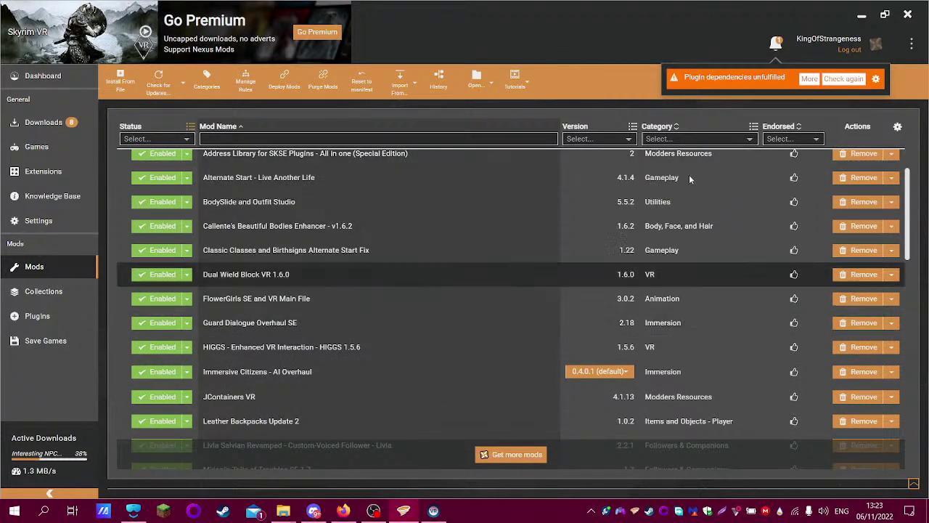
pyautogui.click(862, 15)
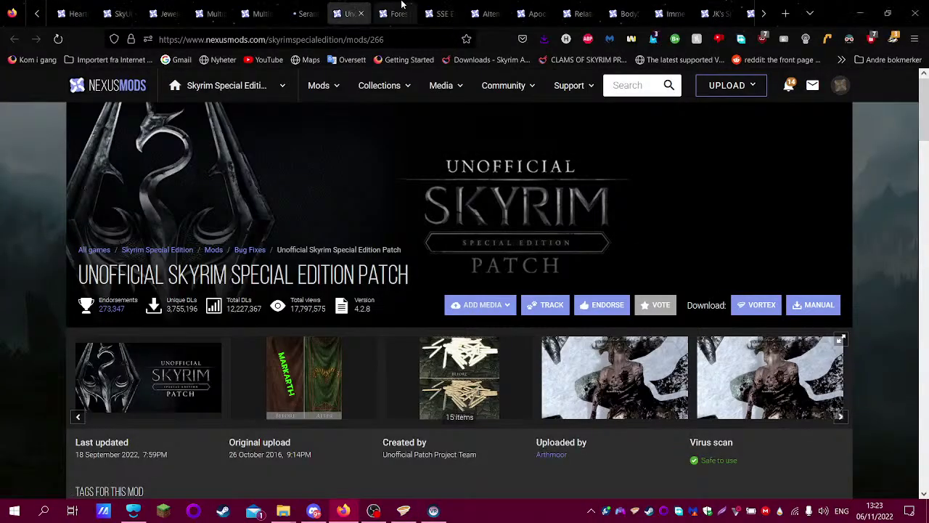
# - Download the Unofficial Skyrim Special Edition Patch 4.2.8 through Vortex, choosing the slow download
pyautogui.click(733, 311)
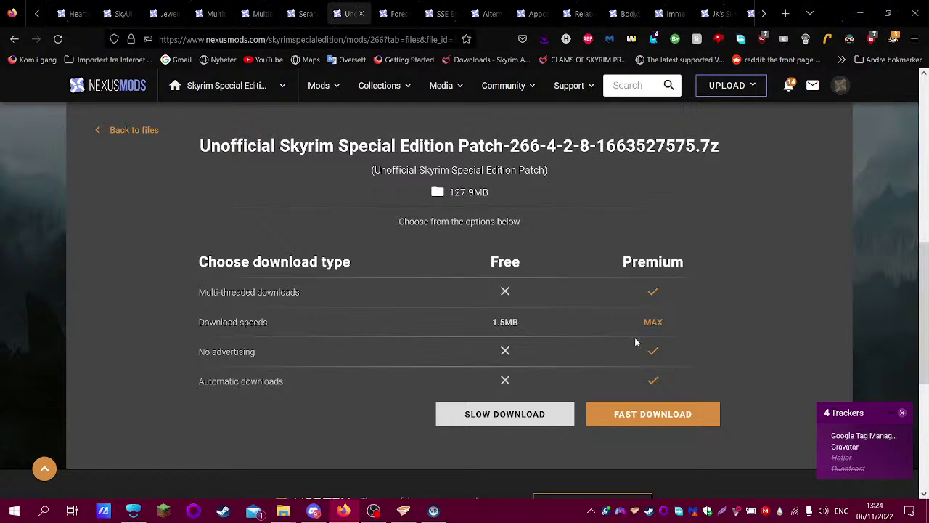
pyautogui.click(492, 421)
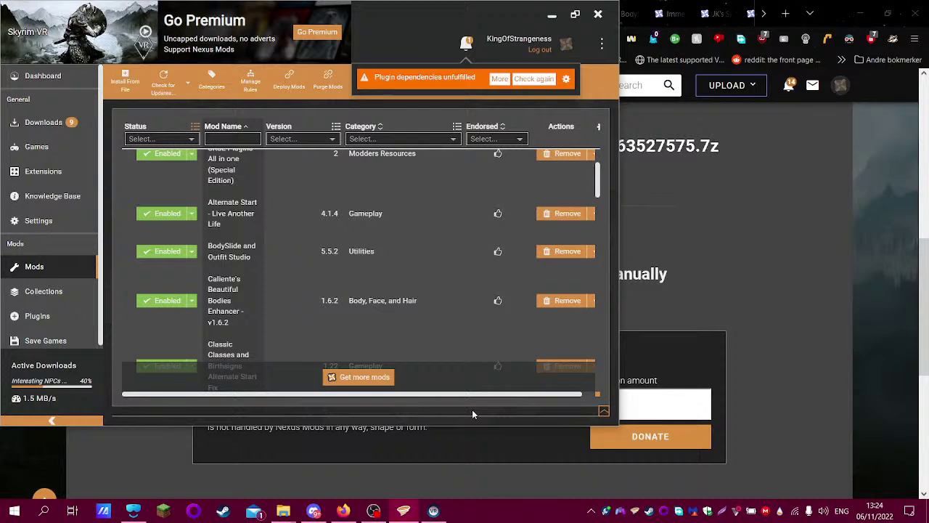
pyautogui.click(465, 443)
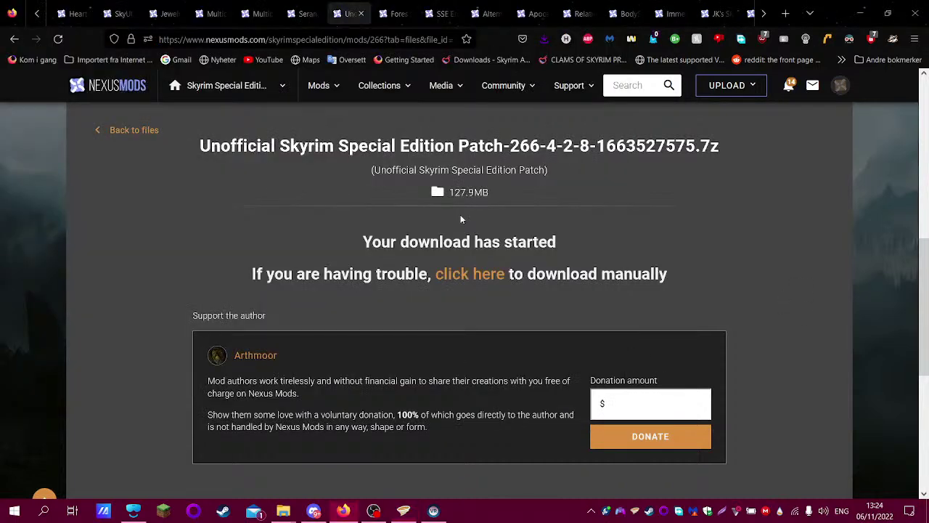
pyautogui.click(10, 43)
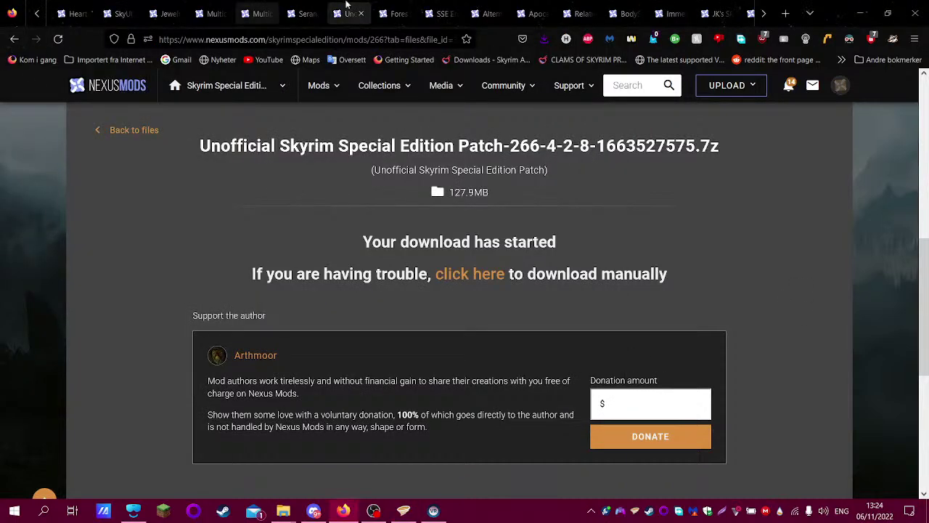
# - Download FNIS Behavior SE 7_6 through Vortex from the Fores New Idles in Skyrim SE mod page
pyautogui.click(413, 6)
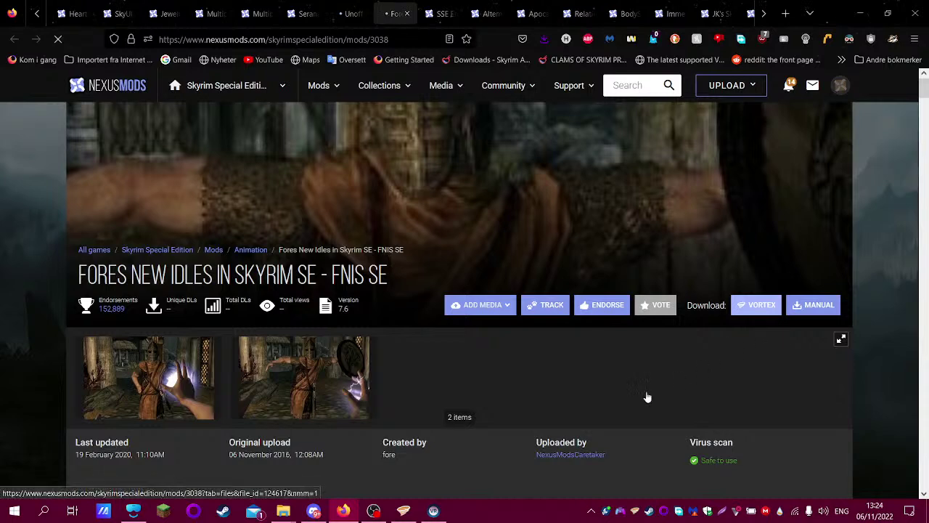
pyautogui.moveTo(433, 511)
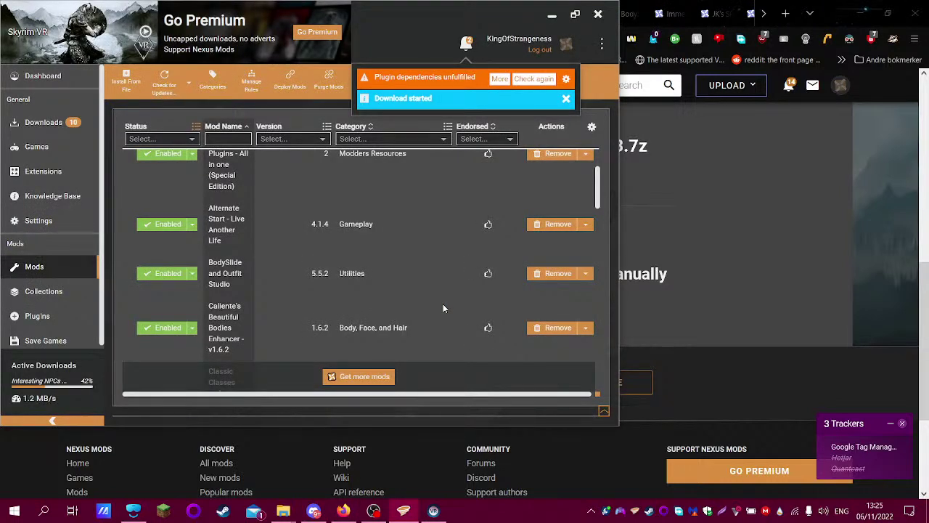
pyautogui.click(824, 265)
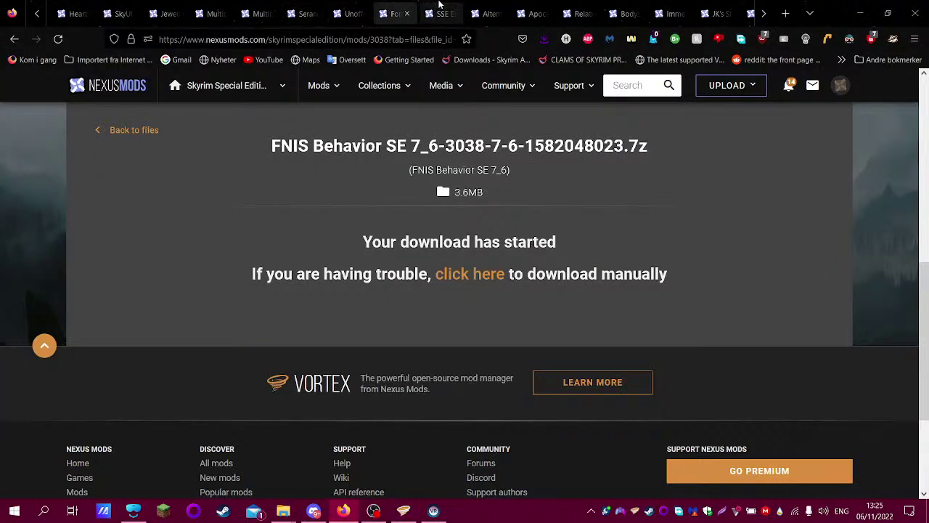
pyautogui.click(439, 8)
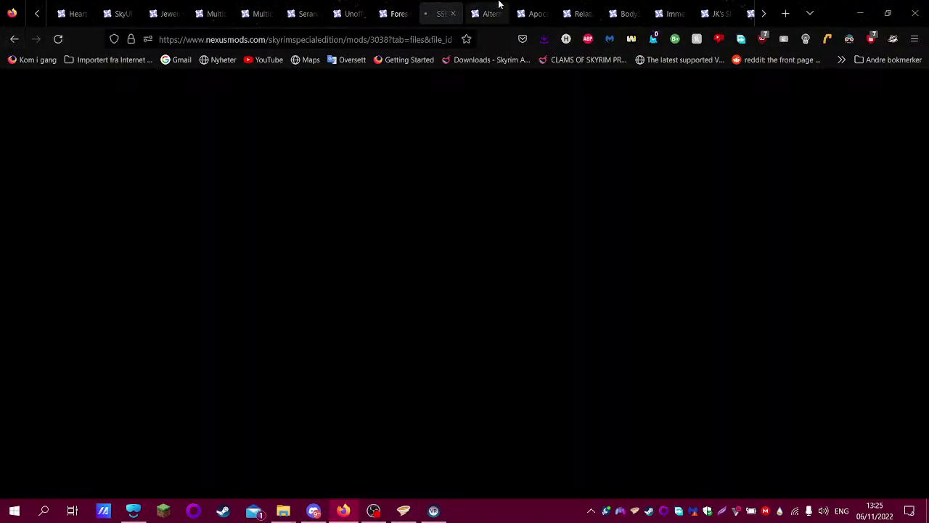
pyautogui.click(395, 13)
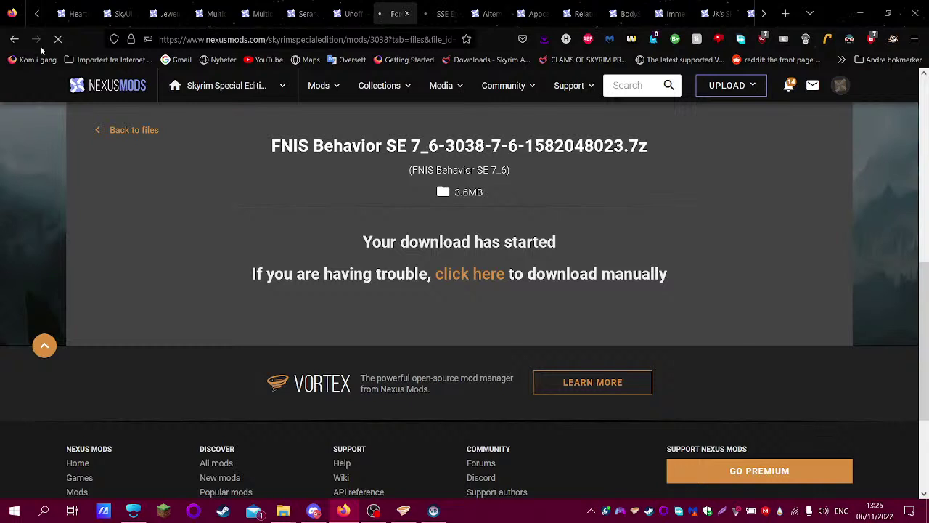
# - Check the main files offered for SSE Engine Fixes, and return to the Unofficial Skyrim Special Edition Patch page
pyautogui.click(441, 13)
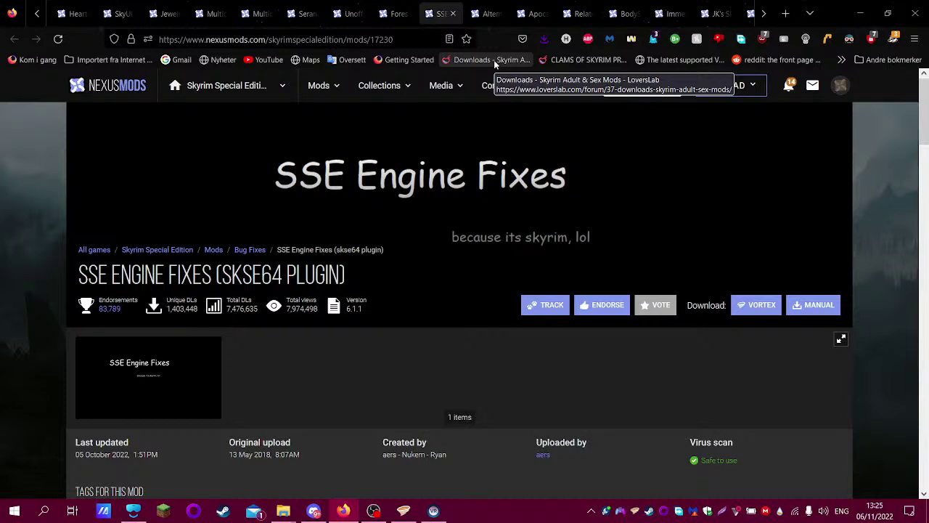
pyautogui.scroll(-4, 436, 290)
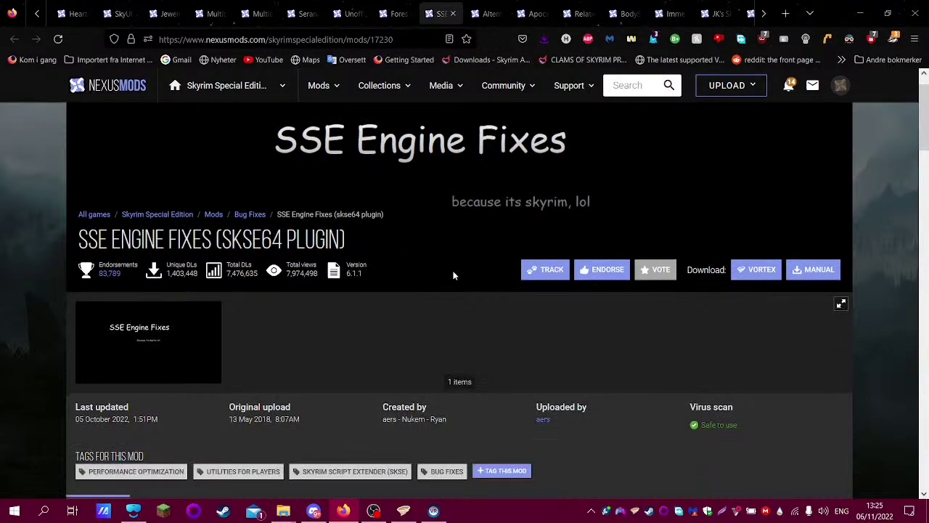
pyautogui.click(156, 257)
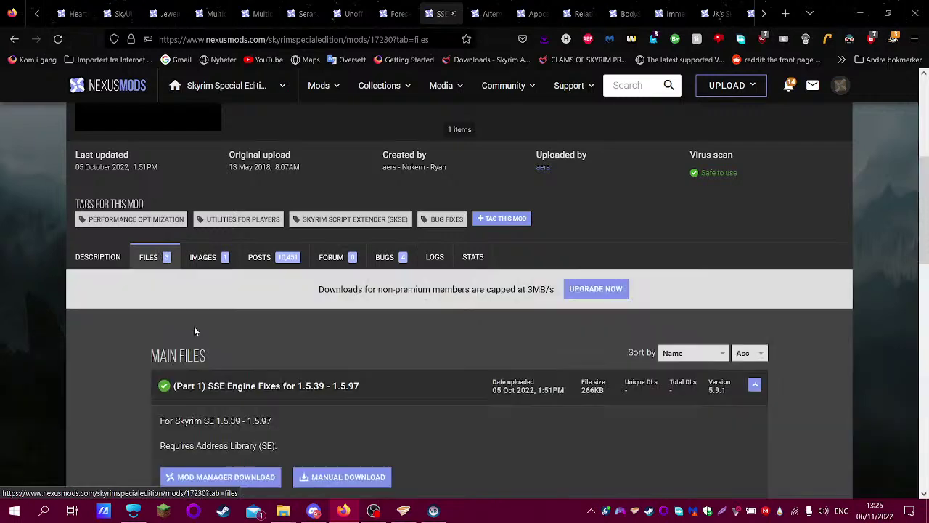
pyautogui.scroll(4, 318, 331)
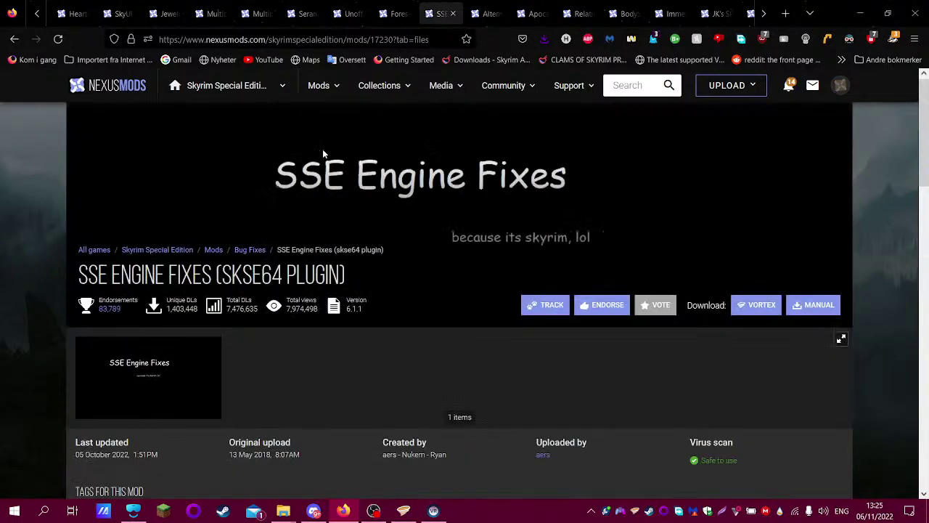
pyautogui.hotkey('ctrl', 'shift', 'Tab')
pyautogui.hotkey('ctrl', 'shift', 'Tab')
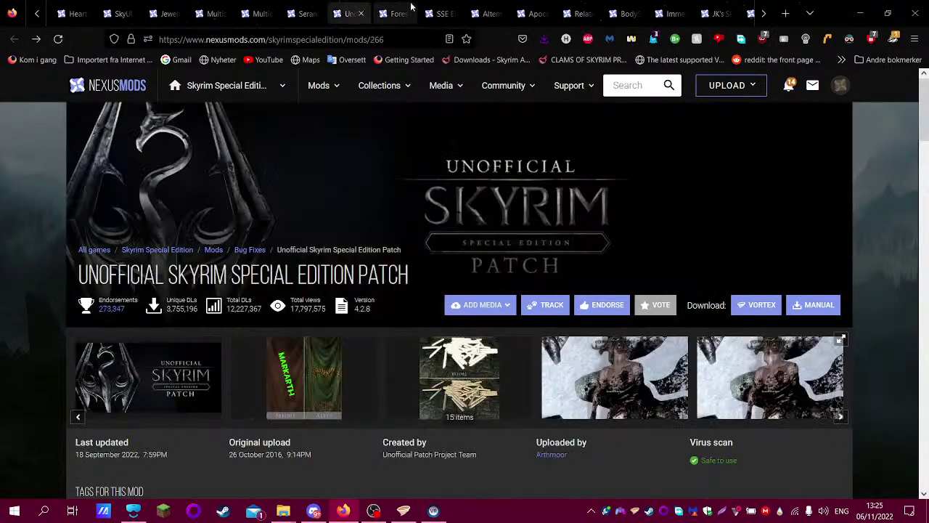
# - Look through the open Nexus Mods tabs for Skyrim Special Edition, from the SSE tab to the JK's Skyrim tab
pyautogui.click(456, 7)
pyautogui.click(485, 7)
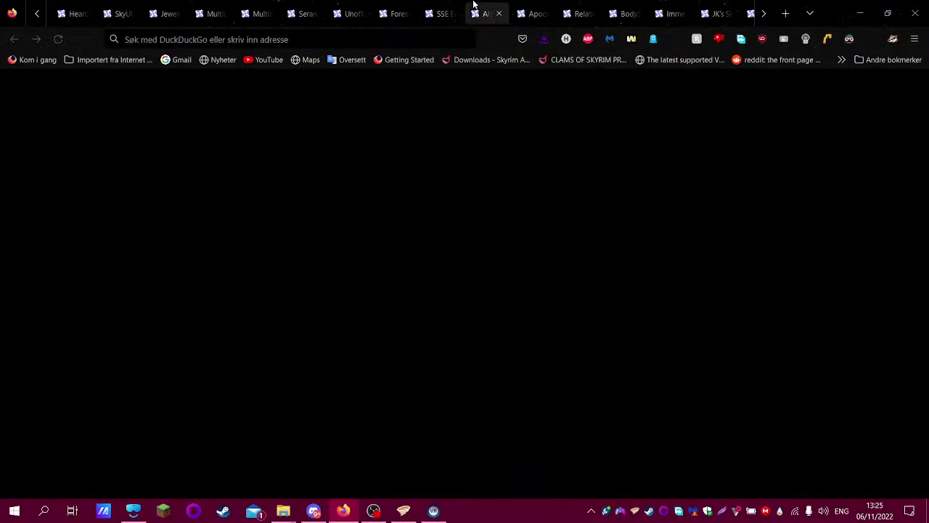
pyautogui.click(550, 6)
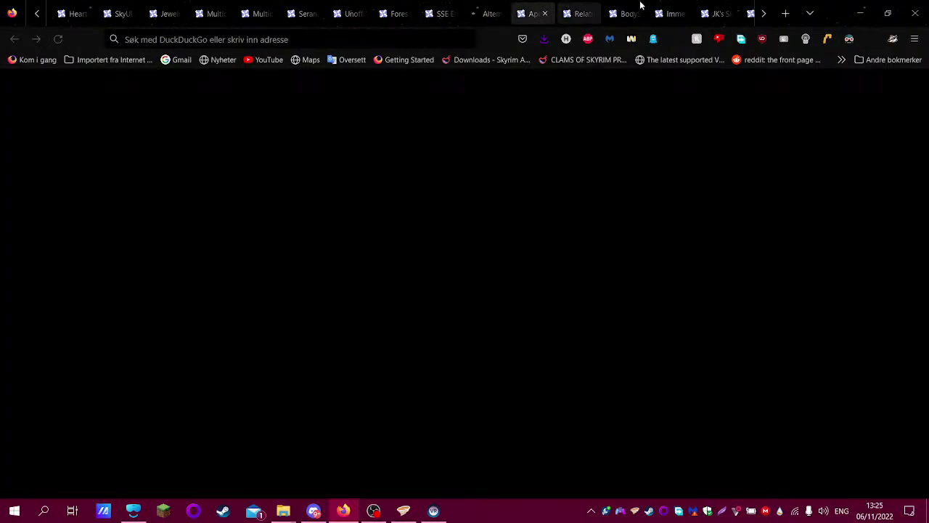
pyautogui.click(674, 7)
pyautogui.click(711, 7)
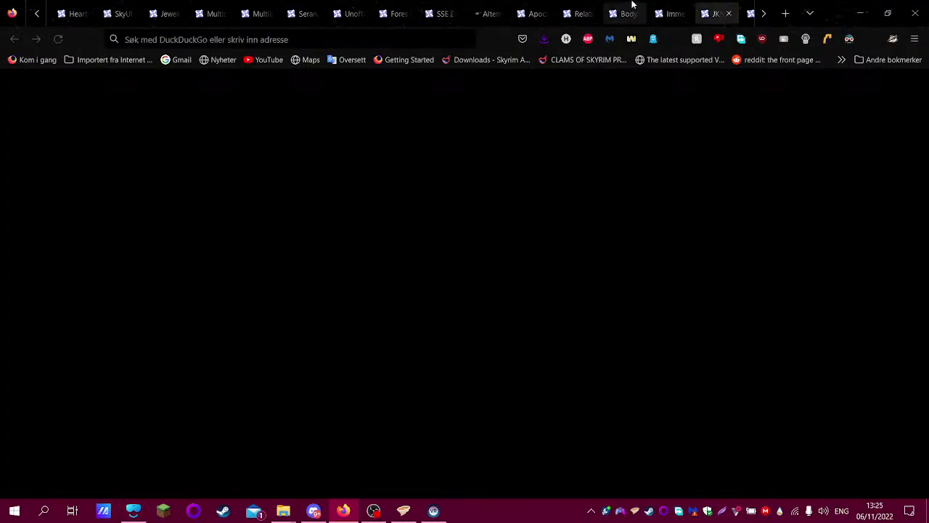
pyautogui.click(575, 8)
pyautogui.click(621, 7)
pyautogui.click(715, 8)
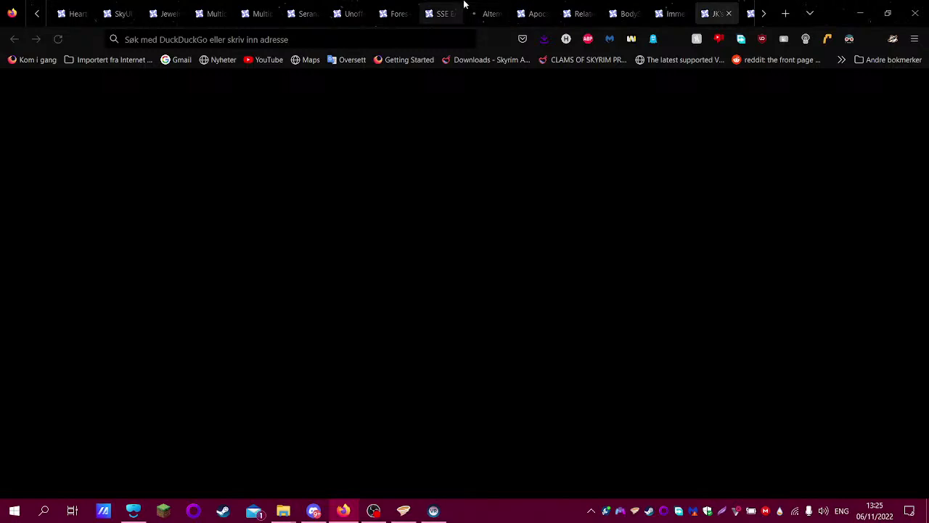
pyautogui.click(486, 7)
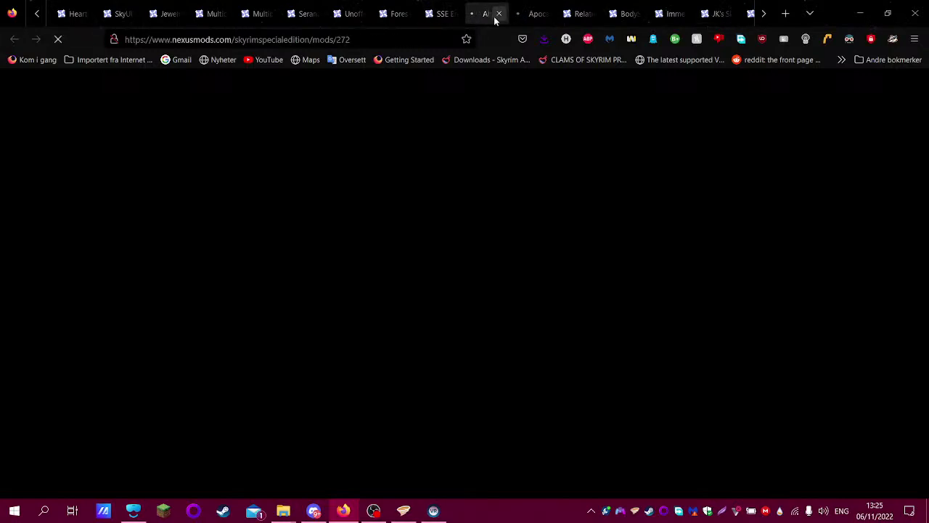
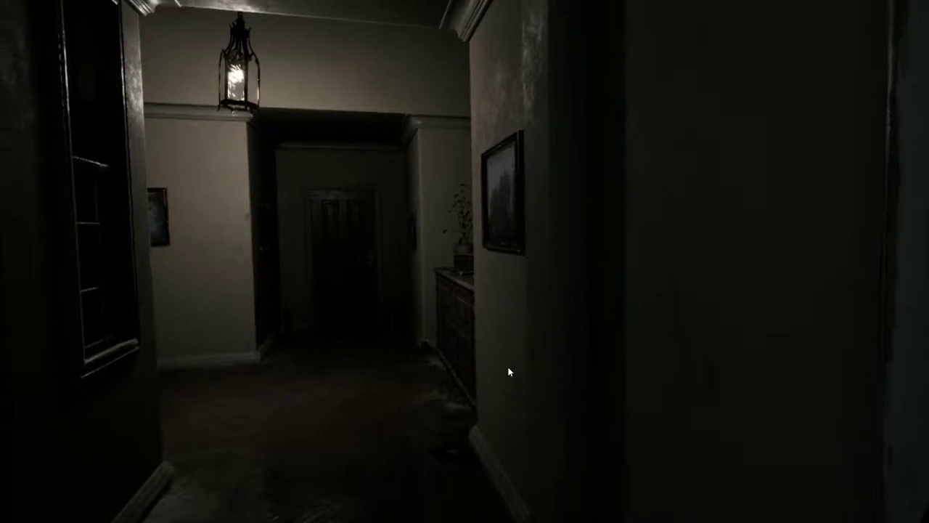
# - Leave the full-screen PT game and close it to return to the desktop
pyautogui.press('super')
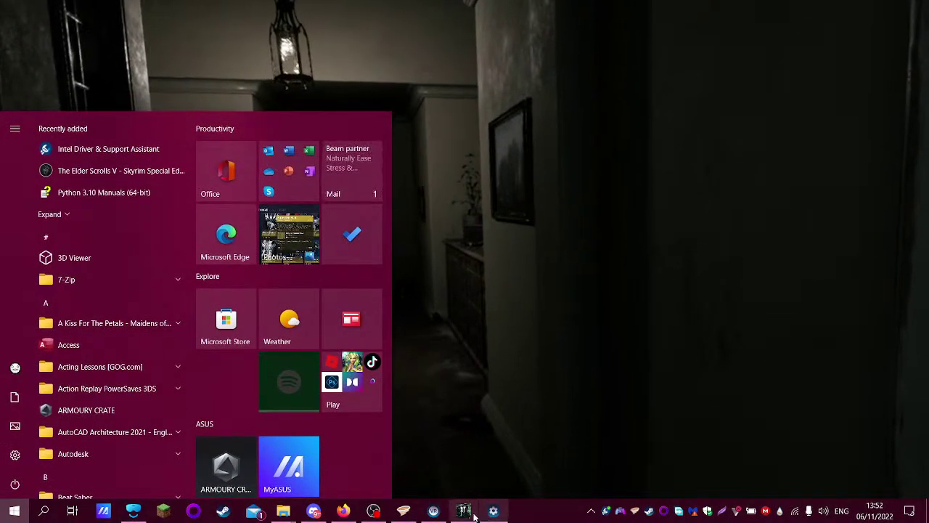
pyautogui.moveTo(465, 511)
pyautogui.click(517, 419)
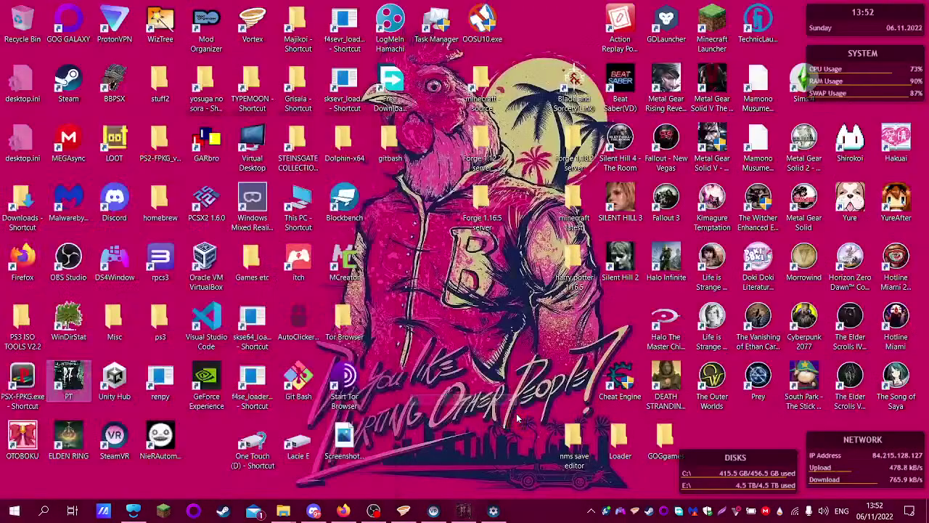
pyautogui.click(314, 511)
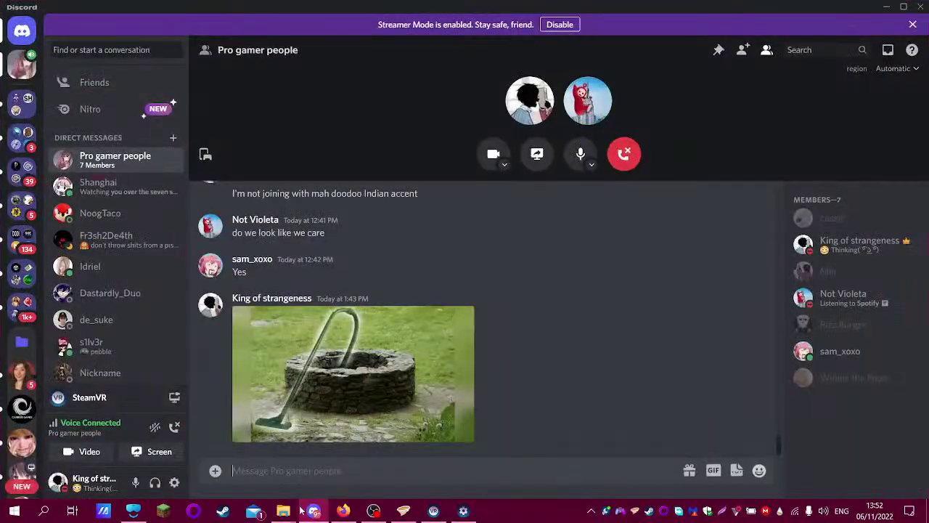
pyautogui.moveTo(283, 510)
pyautogui.moveTo(252, 420)
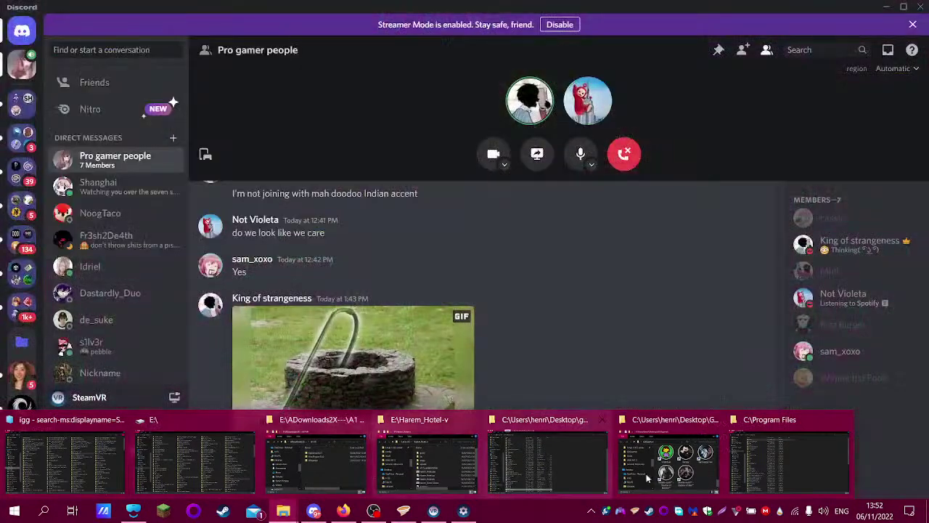
pyautogui.click(920, 7)
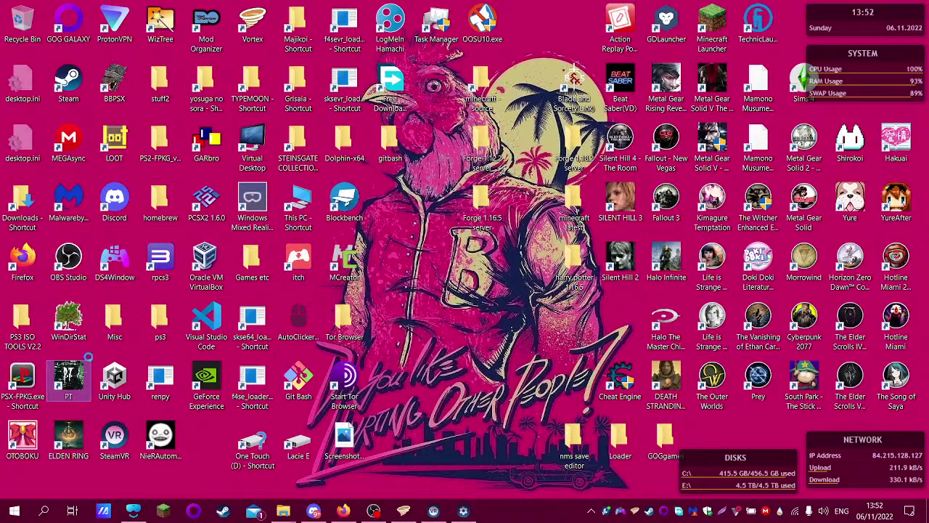
# - Open the file location of the PT shortcut and send Guide.txt to the Pro gamer people group chat in Discord
pyautogui.rightClick(86, 385)
pyautogui.click(138, 51)
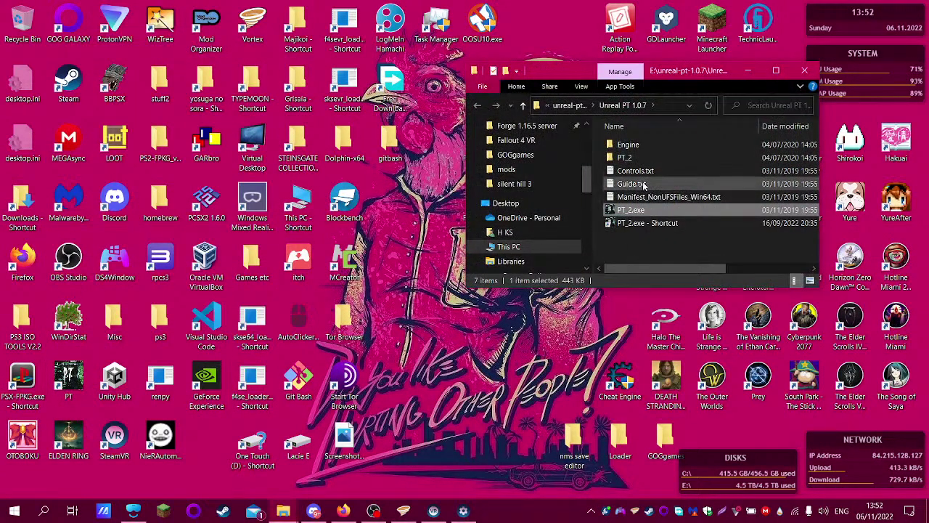
pyautogui.moveTo(633, 184); pyautogui.dragTo(366, 441)
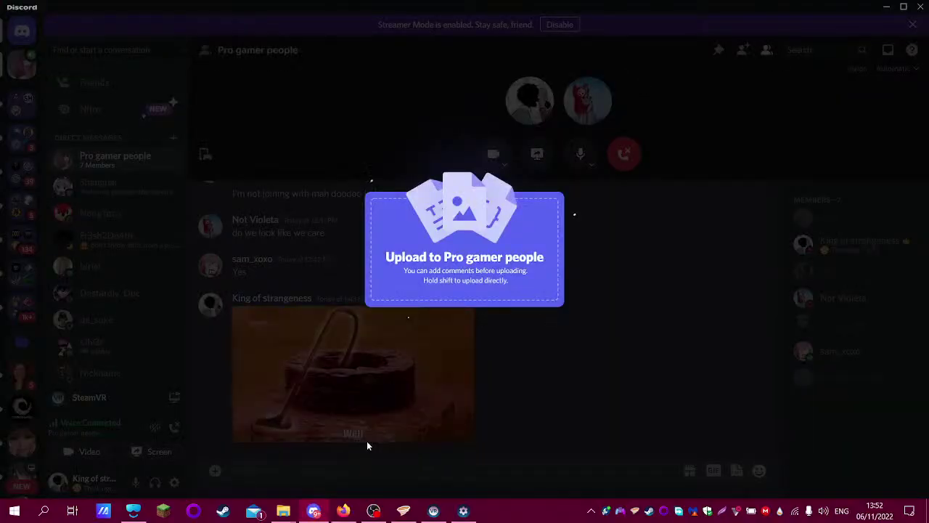
pyautogui.press('Return')
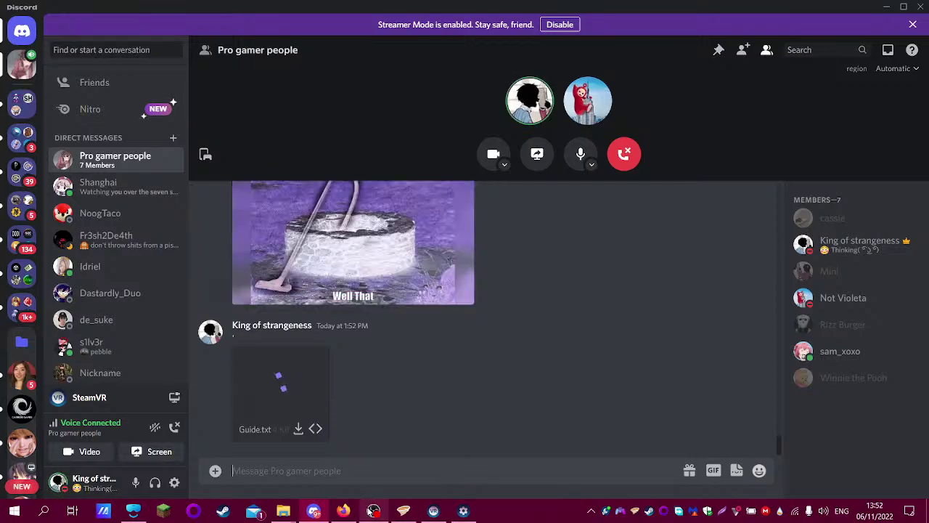
# - Check the mod downloads in Vortex and bring up the "format 500gb fat32" search tab in Firefox
pyautogui.click(344, 510)
pyautogui.click(403, 510)
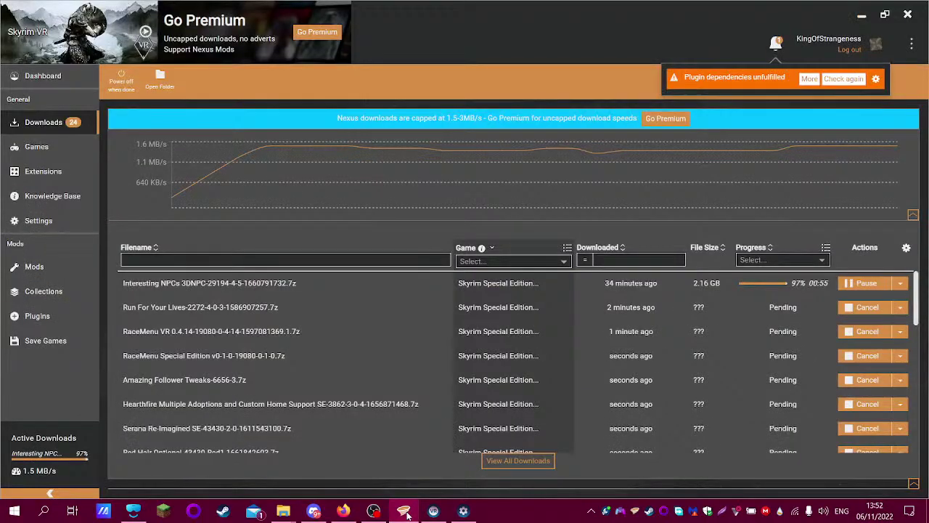
pyautogui.click(343, 511)
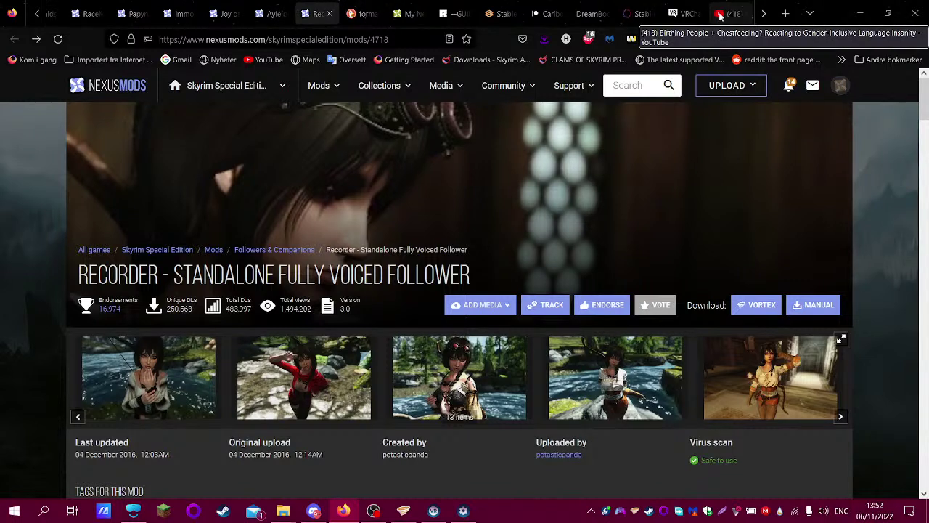
pyautogui.click(363, 13)
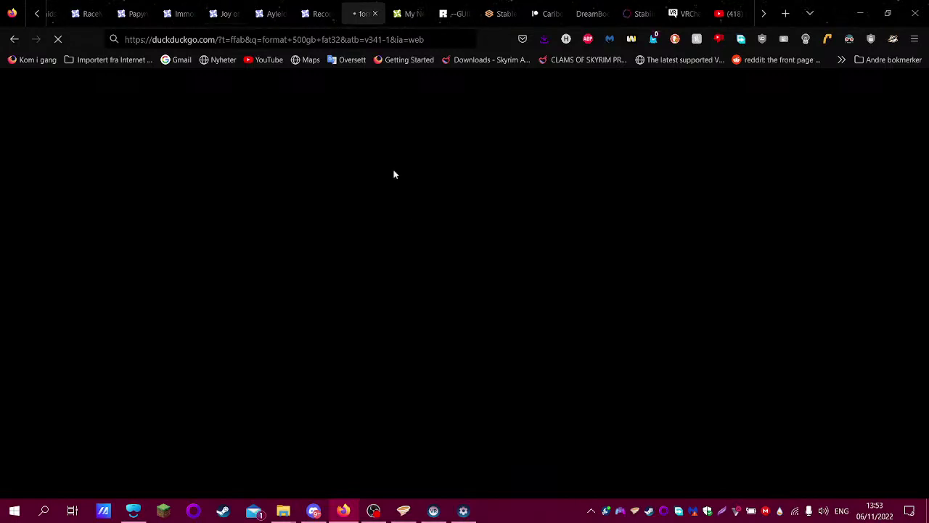
# - Read the shared Guide.txt in its expanded whole-file view in Discord and close the view
pyautogui.click(322, 512)
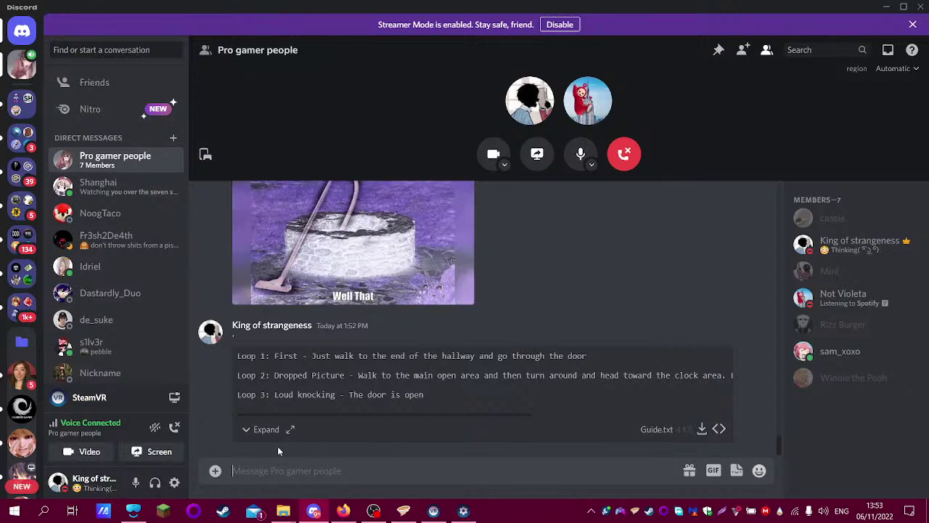
pyautogui.click(291, 429)
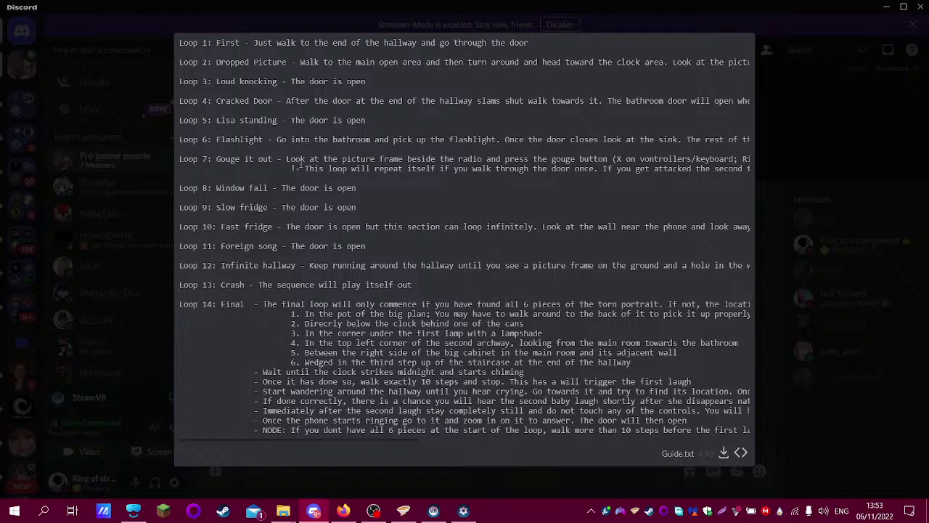
pyautogui.click(154, 271)
# - Switch to Vortex, view the details of the unfulfilled plugin dependencies and look through the downloads list
pyautogui.click(343, 510)
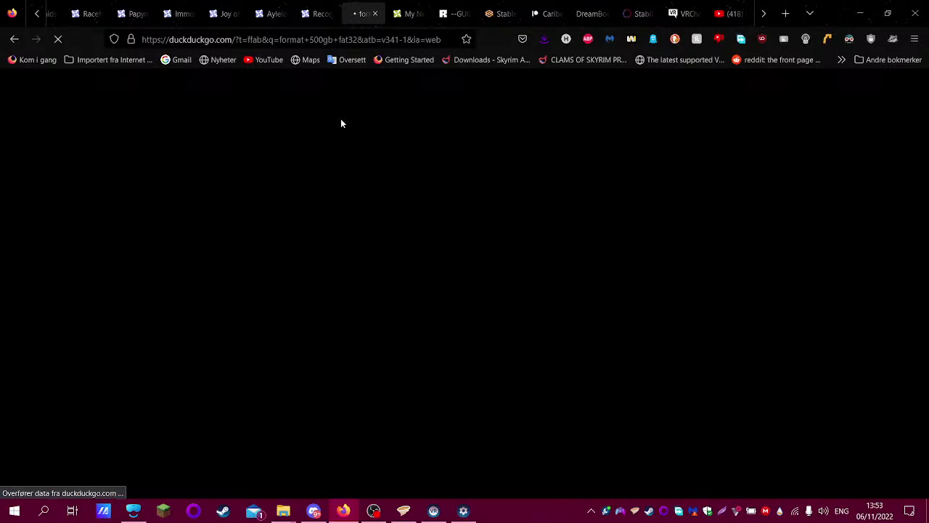
pyautogui.click(463, 511)
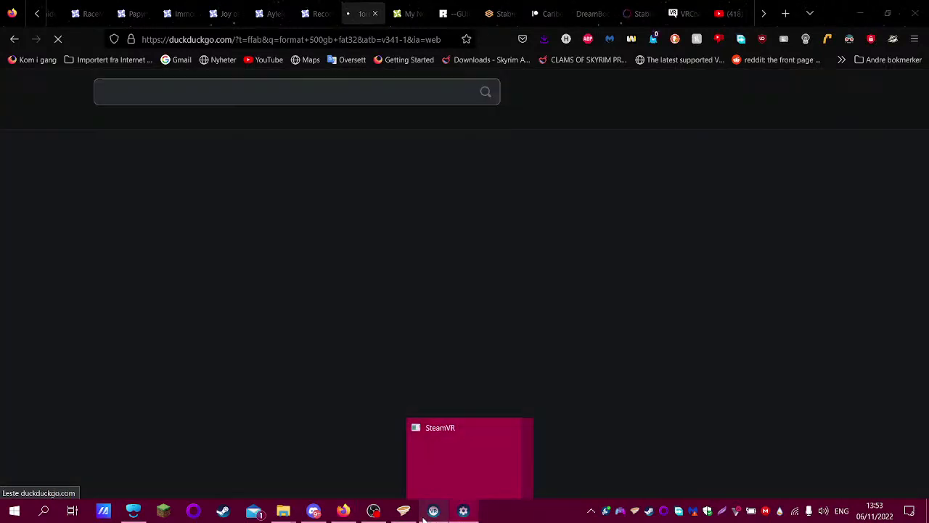
pyautogui.moveTo(424, 516)
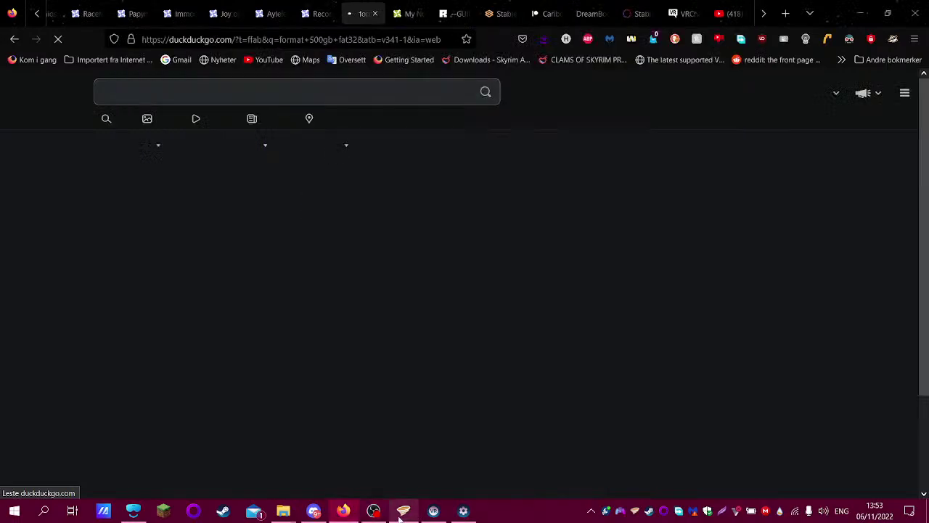
pyautogui.click(402, 515)
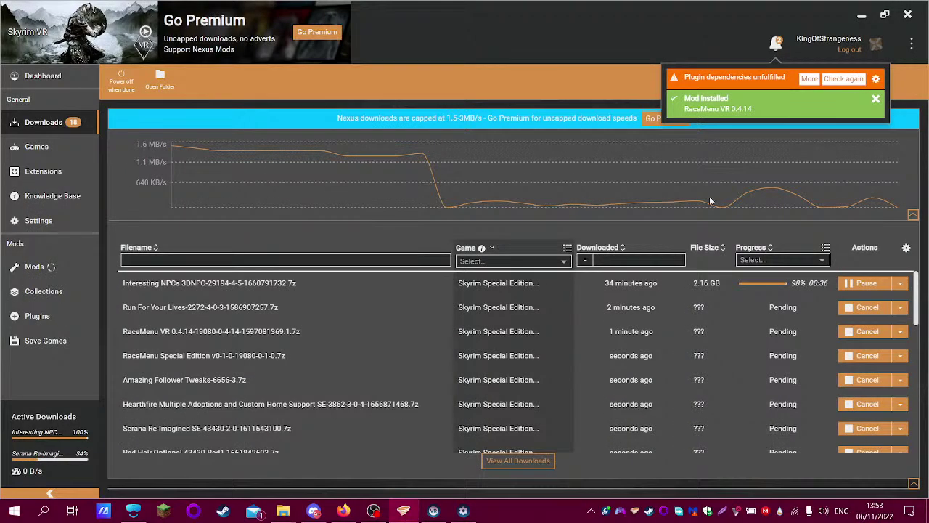
pyautogui.click(809, 80)
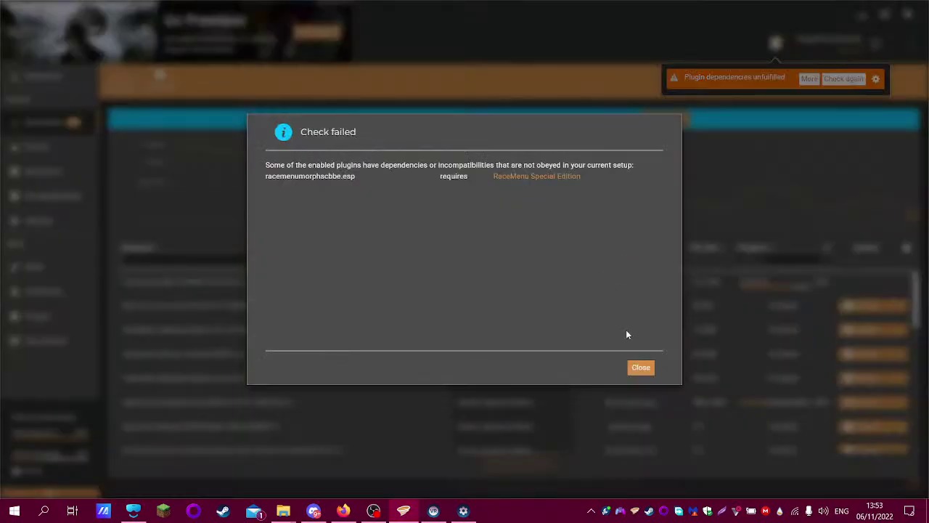
pyautogui.click(641, 366)
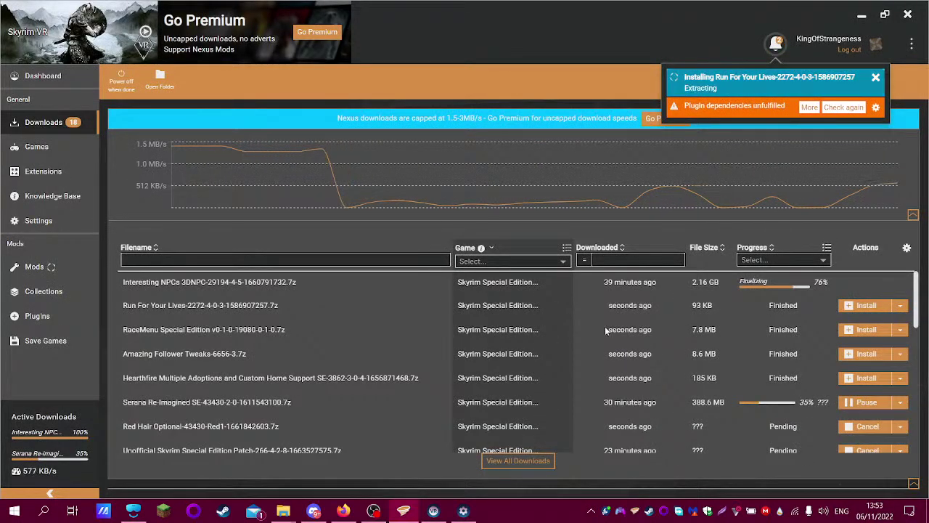
pyautogui.scroll(-5, 308, 358)
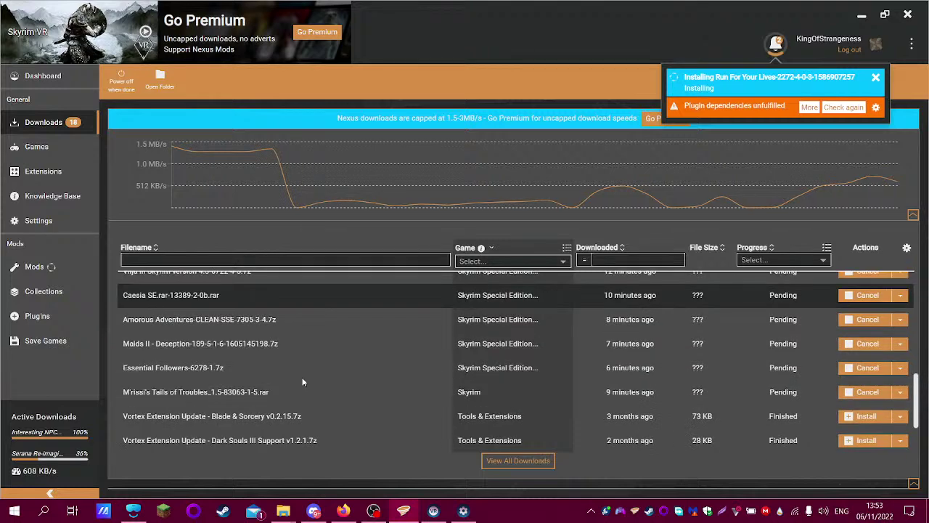
pyautogui.scroll(5, 362, 430)
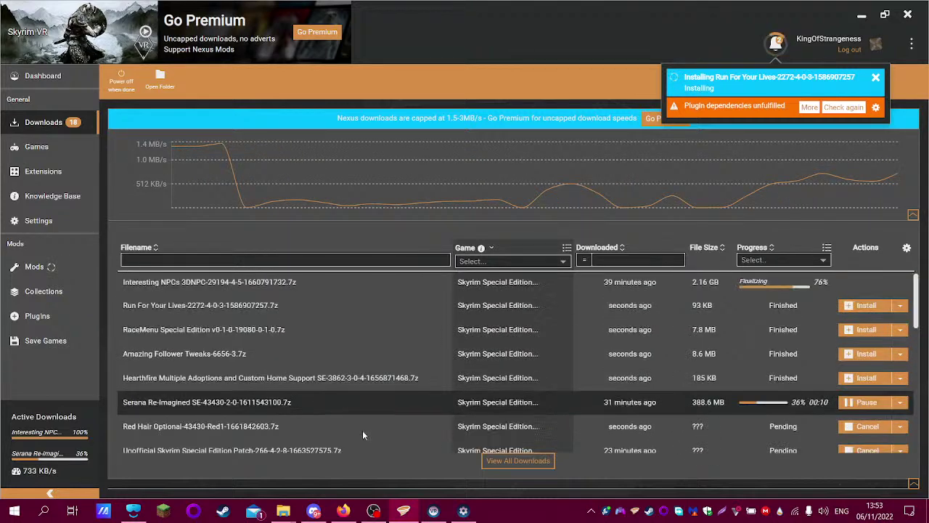
# - Open the diskpart.com article on formatting a 500GB external HDD to FAT32 from the Firefox search results in a new tab
pyautogui.click(392, 512)
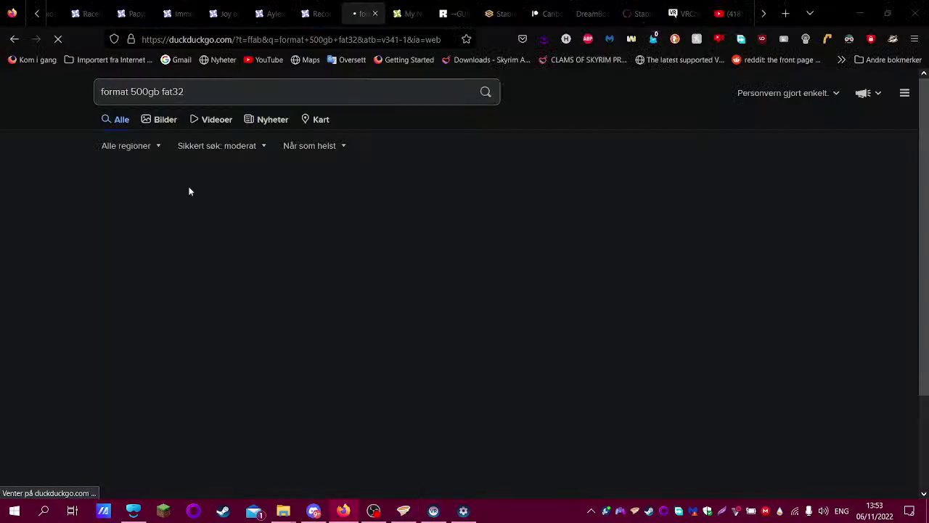
pyautogui.rightClick(200, 202)
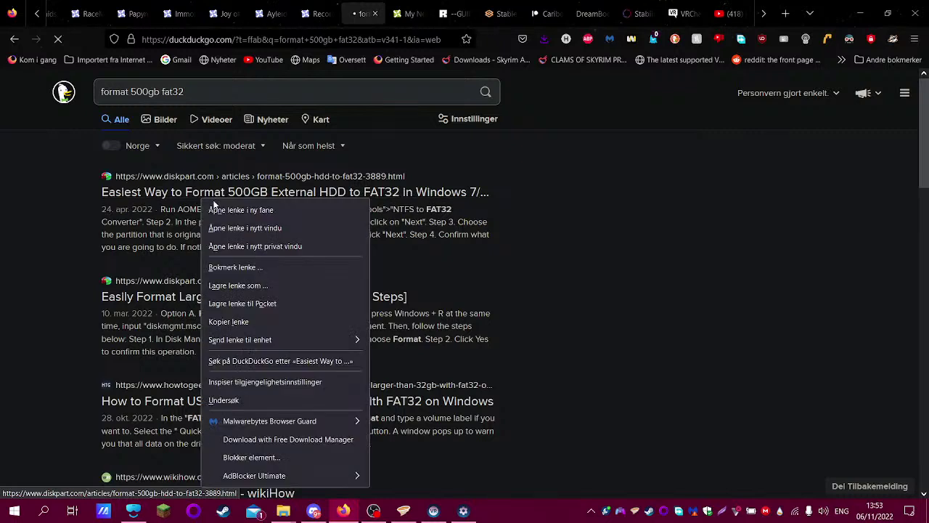
pyautogui.press('Escape')
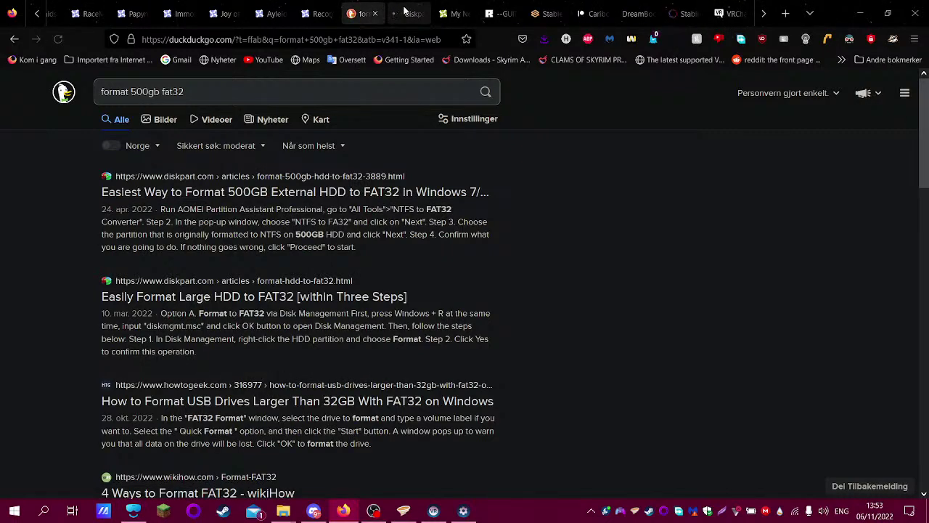
pyautogui.click(404, 11)
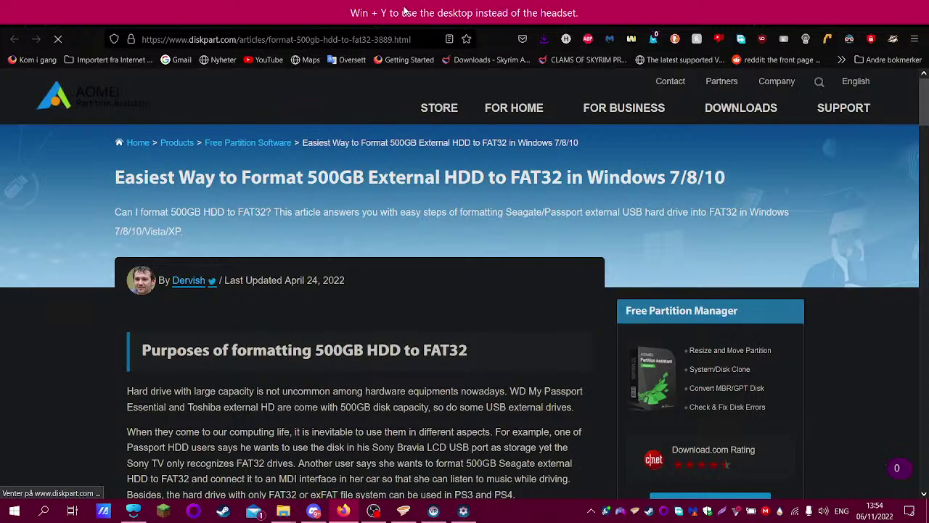
# - Search DuckDuckGo for "increase vr height" and open the forum thread "How do I change height adjustment in Steam VR?"
pyautogui.click(383, 39)
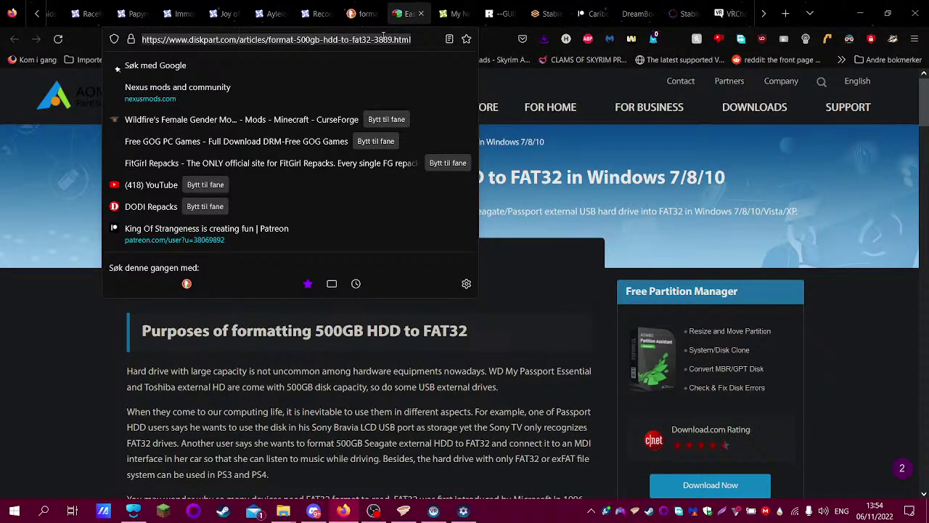
pyautogui.write('ha')
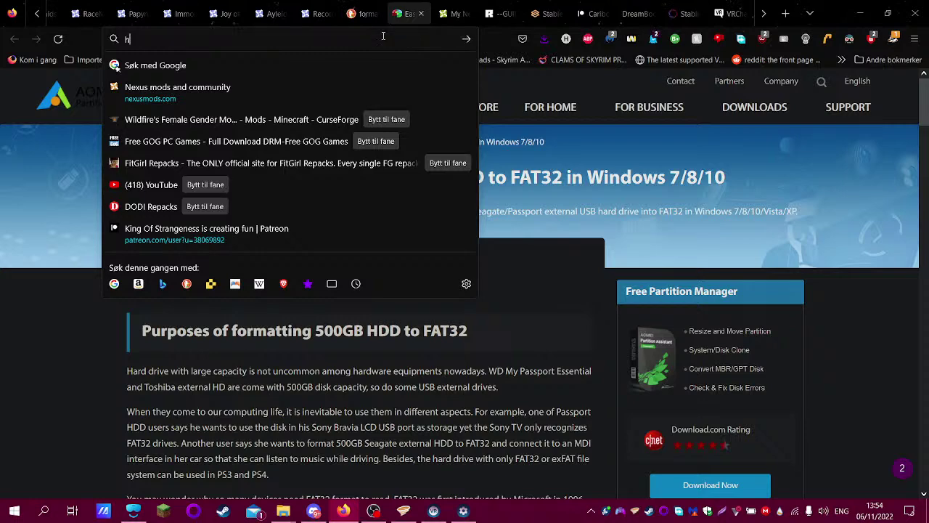
pyautogui.press('BackSpace')
pyautogui.press('BackSpace')
pyautogui.write('increase vr')
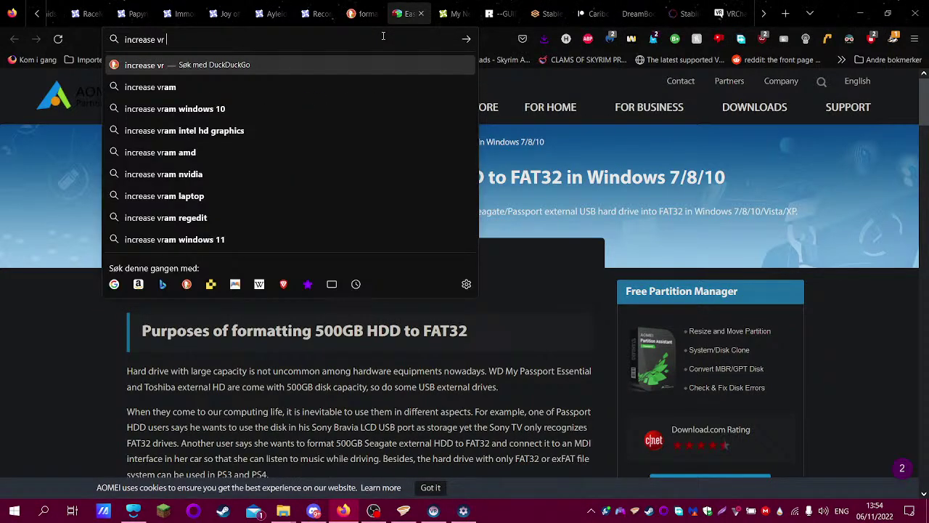
pyautogui.write(' hri')
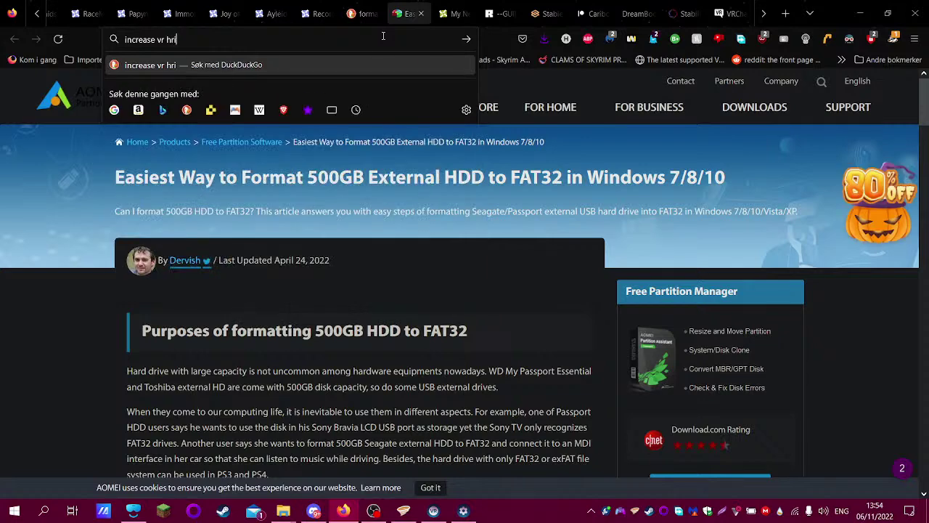
pyautogui.press('BackSpace')
pyautogui.press('BackSpace')
pyautogui.write('eight')
pyautogui.press('Return')
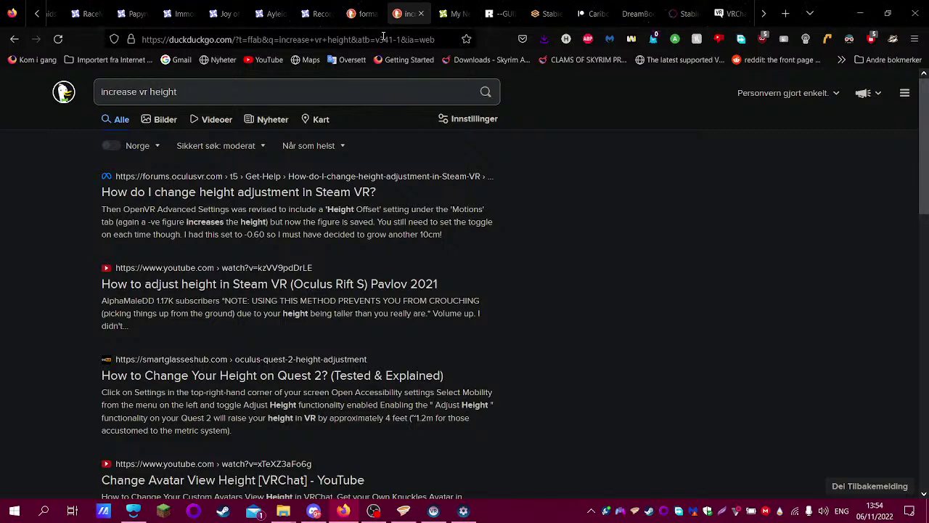
pyautogui.click(287, 198)
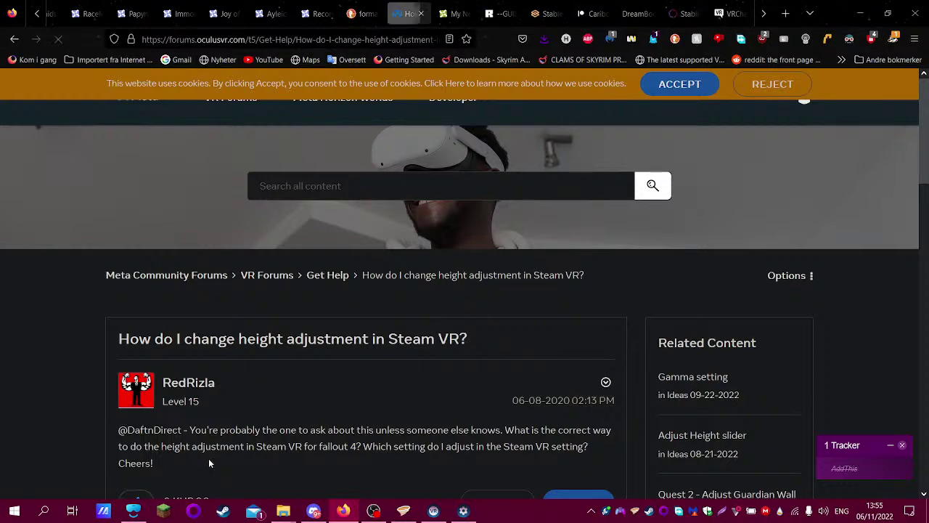
# - Read the thread's question and the moderator's replies on adjusting the player height in SteamVR
pyautogui.moveTo(209, 463); pyautogui.dragTo(360, 437)
pyautogui.click(365, 441)
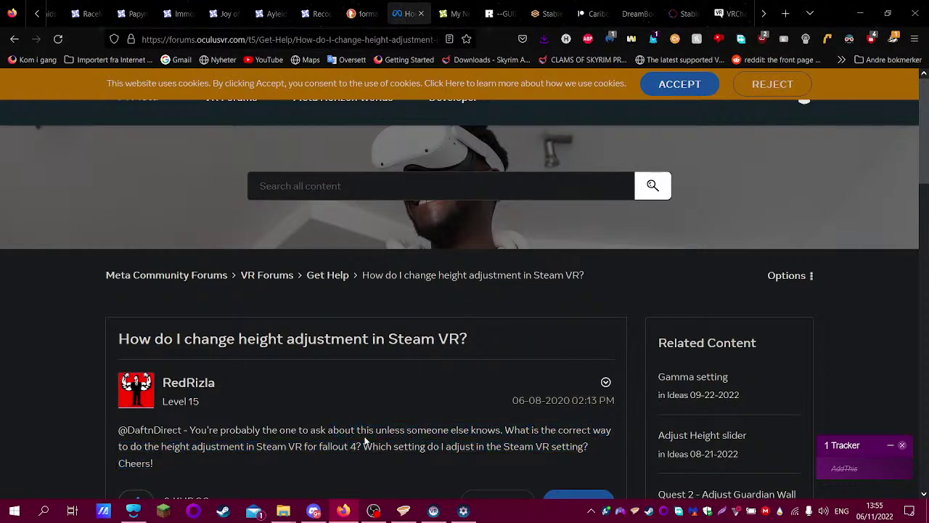
pyautogui.scroll(-2, 366, 435)
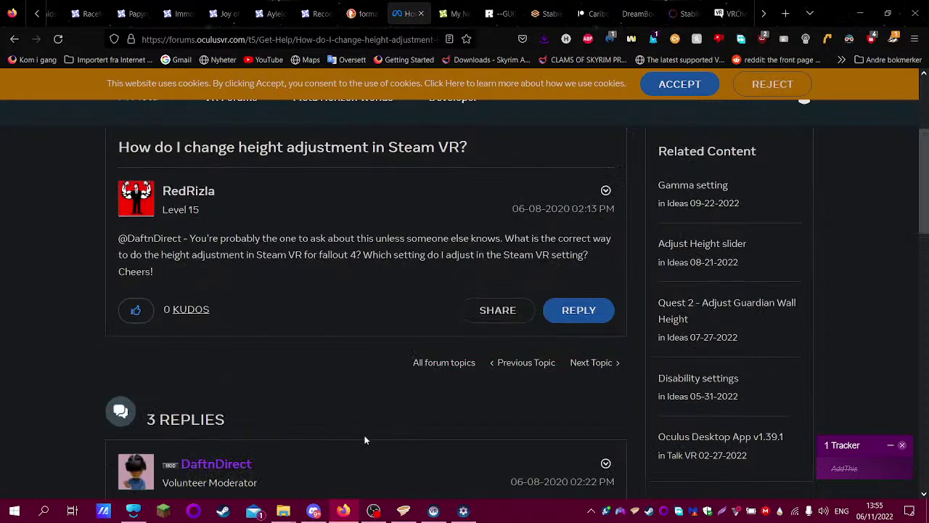
pyautogui.scroll(-2, 357, 443)
pyautogui.moveTo(216, 416); pyautogui.dragTo(543, 427)
pyautogui.moveTo(157, 432); pyautogui.dragTo(341, 448)
pyautogui.click(340, 448)
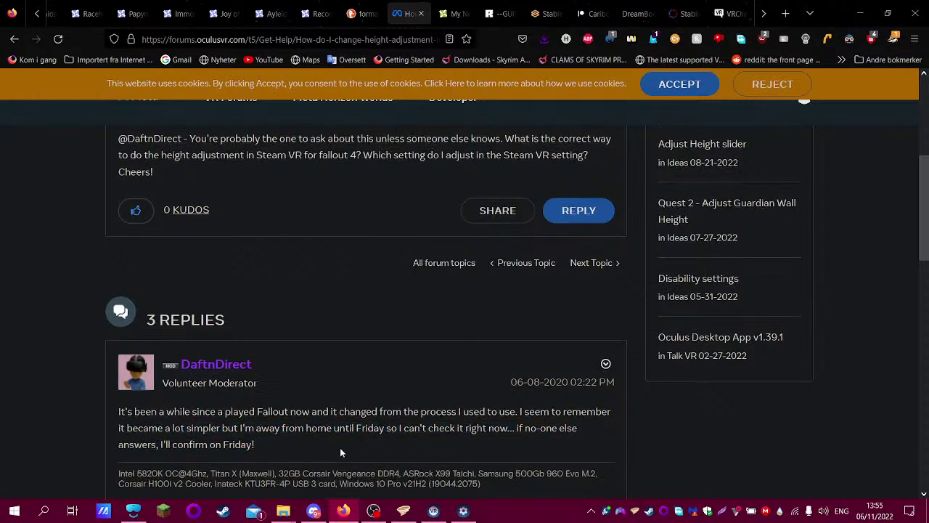
pyautogui.scroll(-4, 341, 448)
pyautogui.moveTo(134, 377); pyautogui.dragTo(430, 361)
pyautogui.click(225, 360)
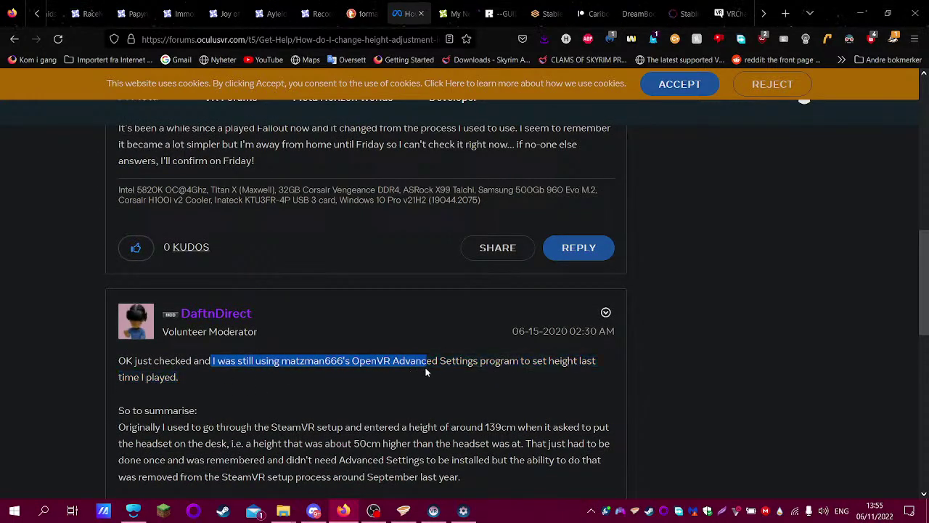
pyautogui.click(432, 367)
pyautogui.scroll(-1, 318, 380)
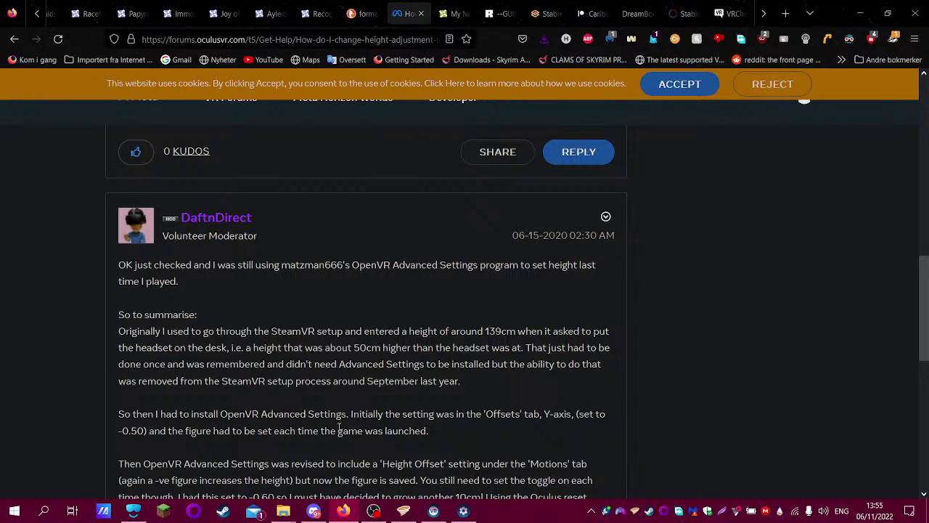
# - Copy the program name "OpenVR Advanced Settings" from the moderator's second reply
pyautogui.moveTo(222, 414); pyautogui.dragTo(347, 415)
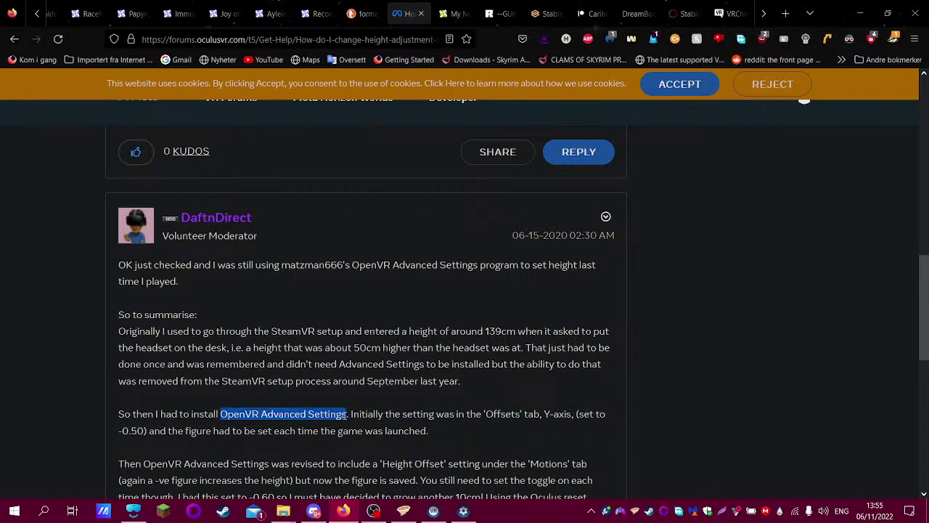
pyautogui.rightClick(344, 417)
pyautogui.click(402, 231)
# - Open the reply's GitHub link to the OpenVR-AdvancedSettings releases in a new tab and go to that tab
pyautogui.scroll(-3, 243, 444)
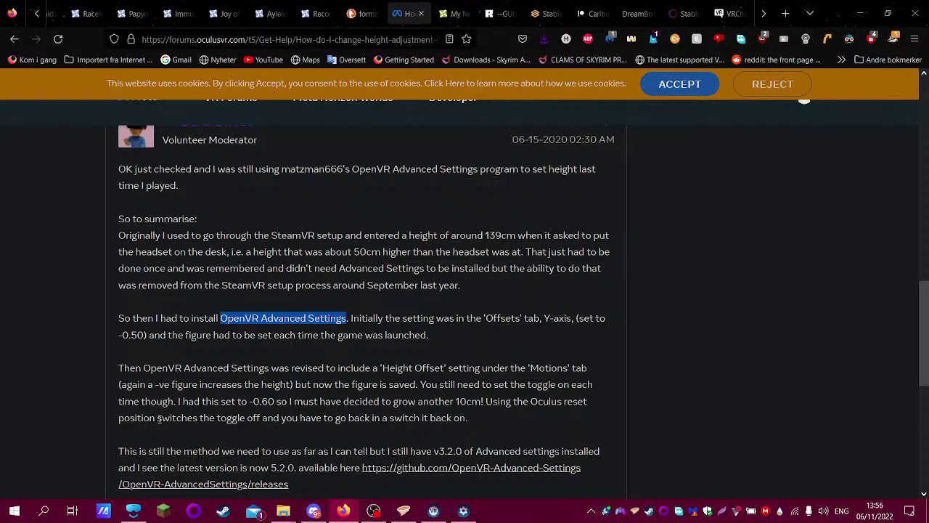
pyautogui.scroll(-3, 398, 459)
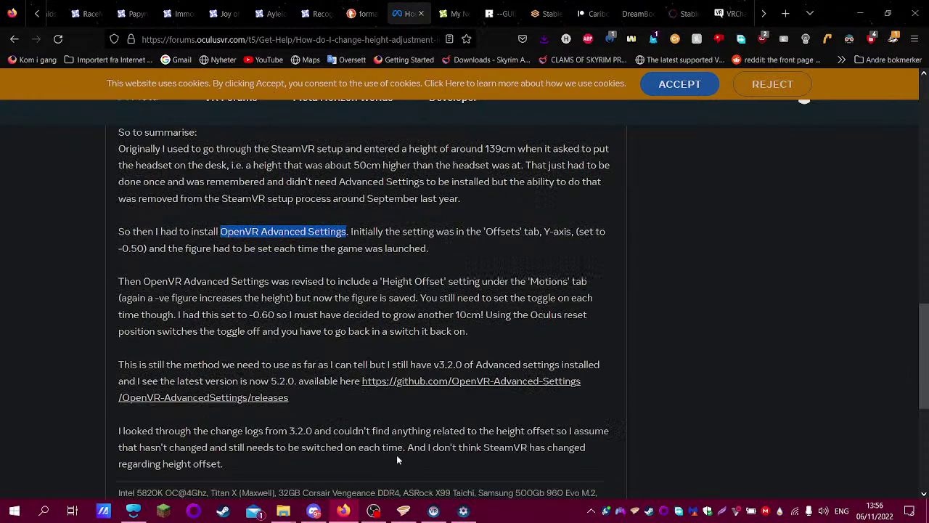
pyautogui.rightClick(413, 374)
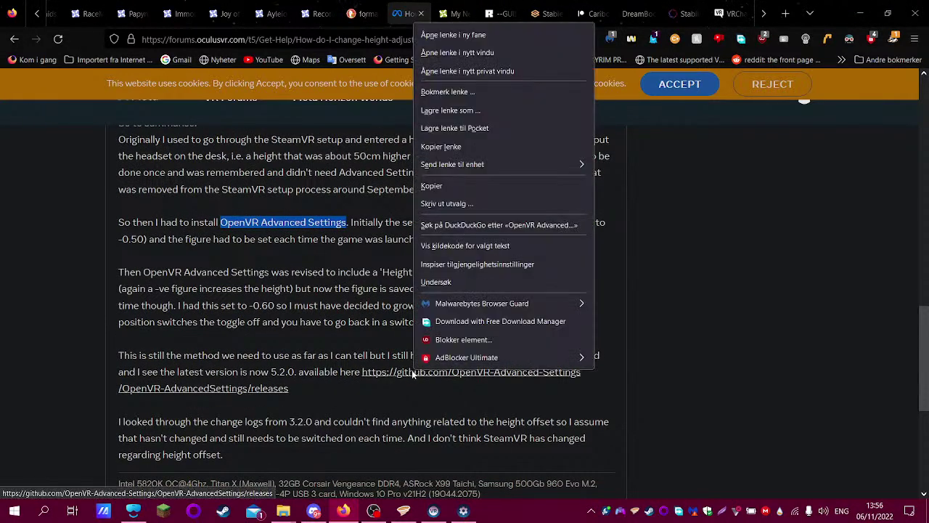
pyautogui.click(485, 36)
pyautogui.scroll(-1, 398, 424)
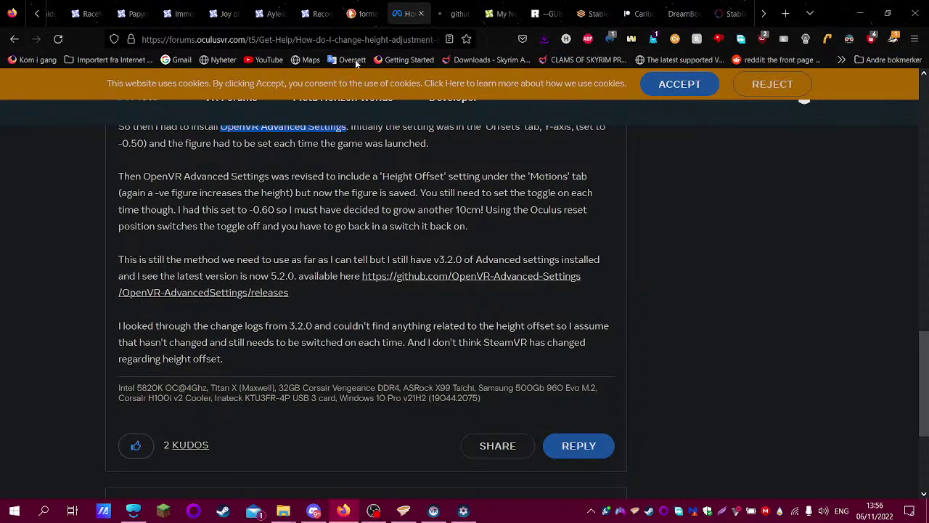
pyautogui.click(451, 18)
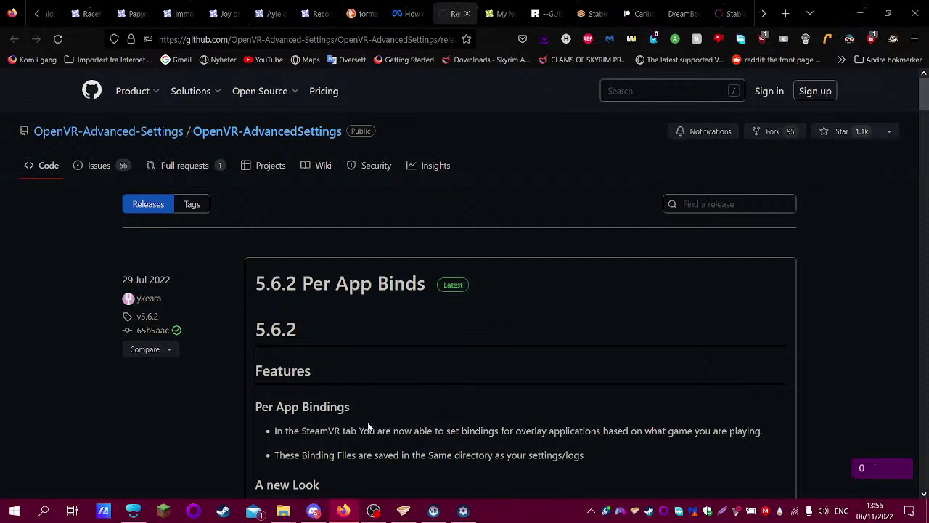
# - Download AdvancedSettings-5.6.2-Installer.exe from the latest release, declining Free Download Manager and saving it to the Downloads folder through Firefox
pyautogui.scroll(-5, 407, 363)
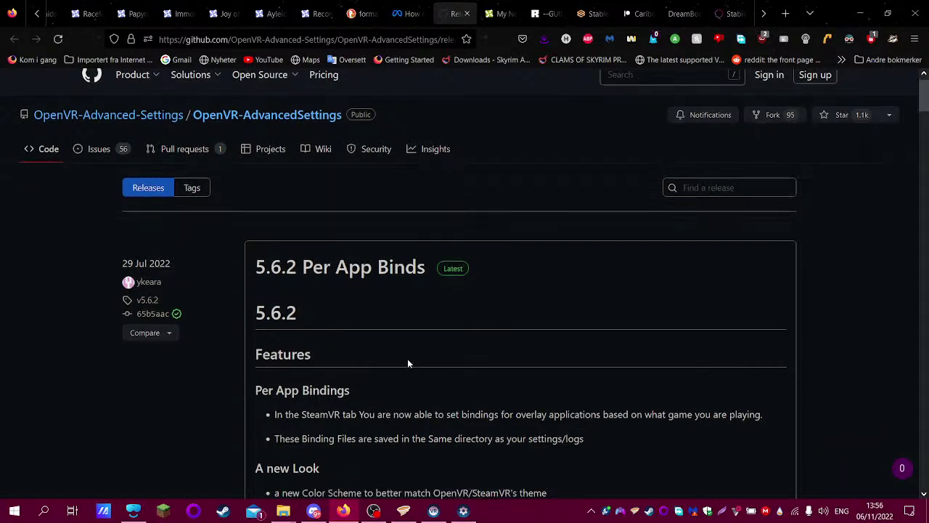
pyautogui.scroll(5, 408, 363)
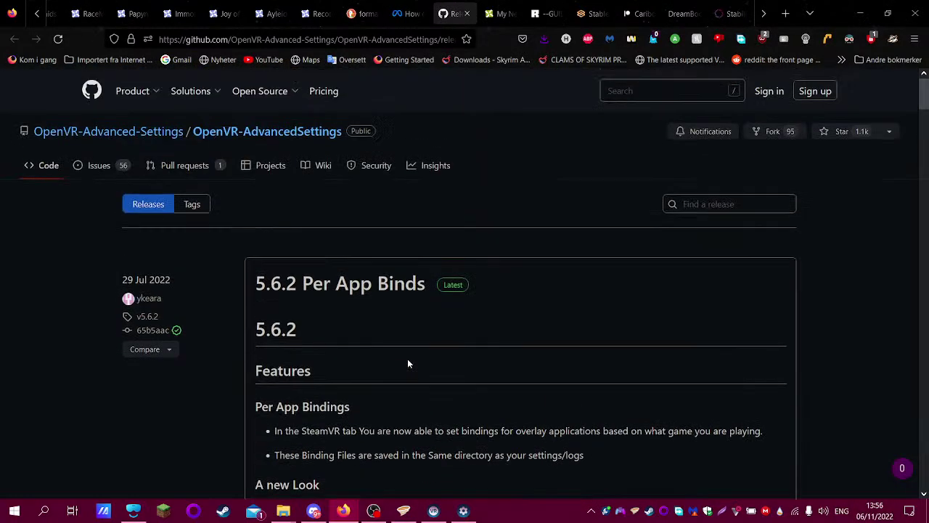
pyautogui.scroll(-5, 408, 363)
pyautogui.scroll(-5, 408, 359)
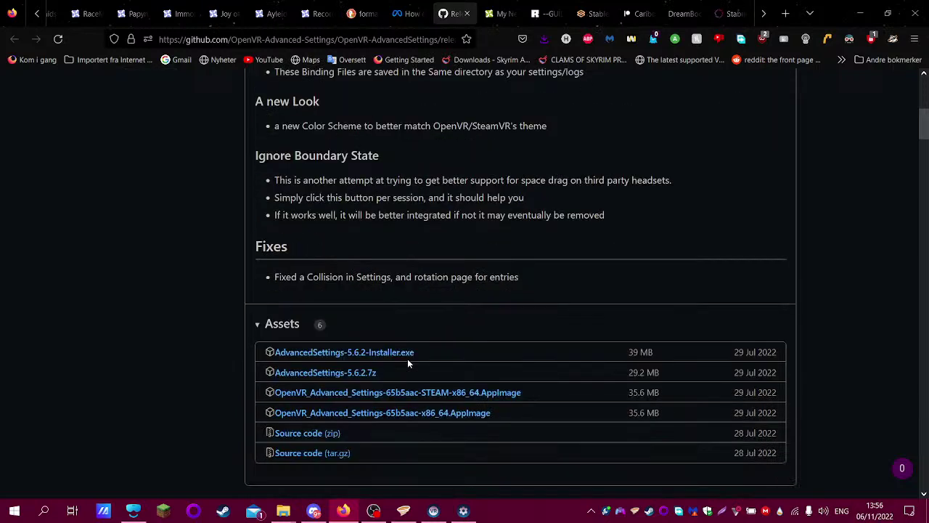
pyautogui.click(404, 359)
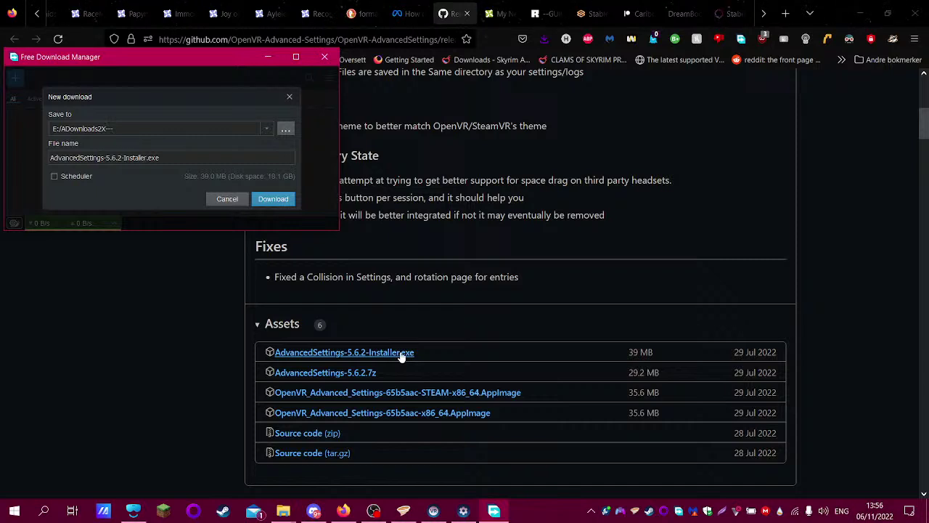
pyautogui.click(228, 201)
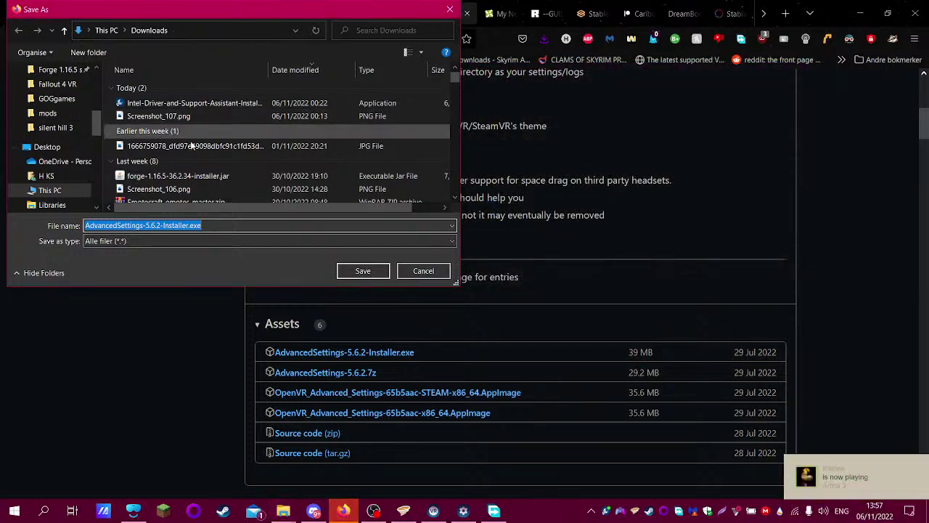
pyautogui.click(365, 269)
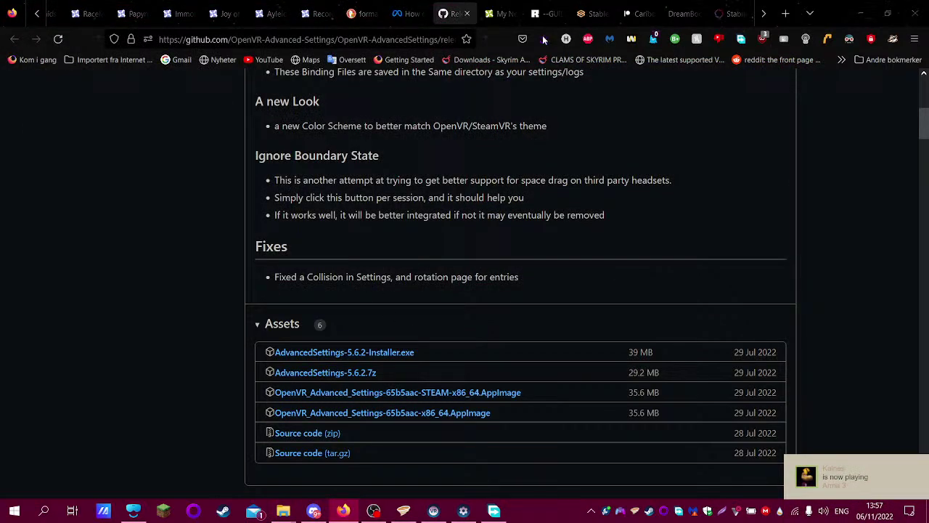
# - Close the Free Download Manager window and dismiss Firefox's list of recent downloads
pyautogui.click(495, 510)
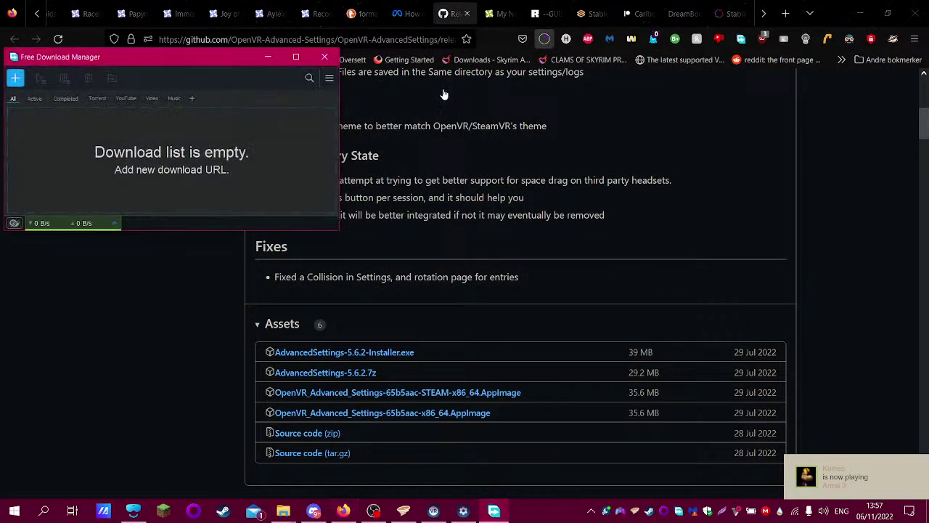
pyautogui.click(325, 57)
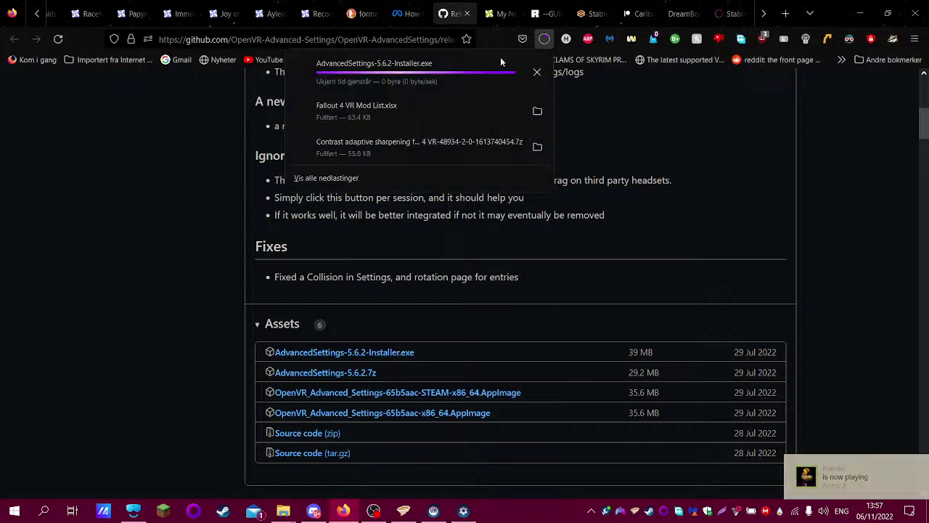
pyautogui.click(691, 156)
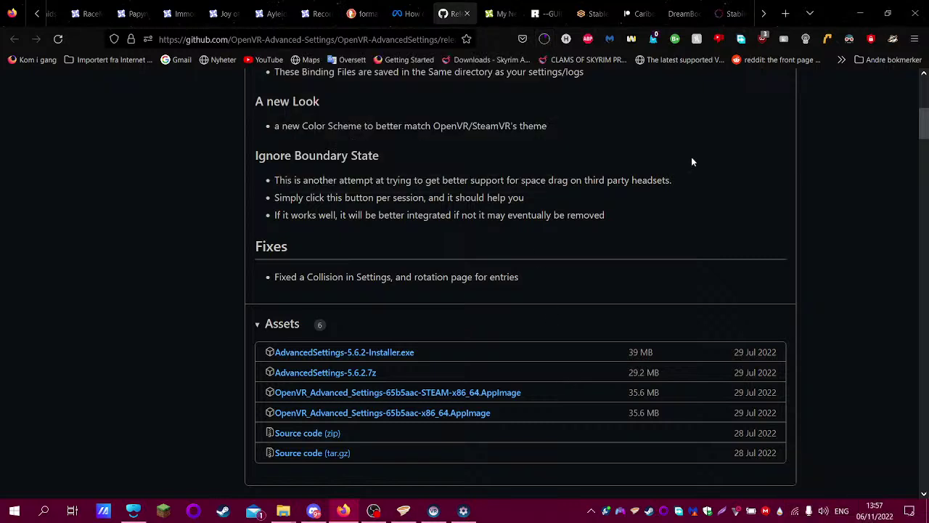
# - Run the downloaded AdvancedSettings-5.6.2-Installer.exe, allowing it past the Microsoft Defender SmartScreen block
pyautogui.click(544, 39)
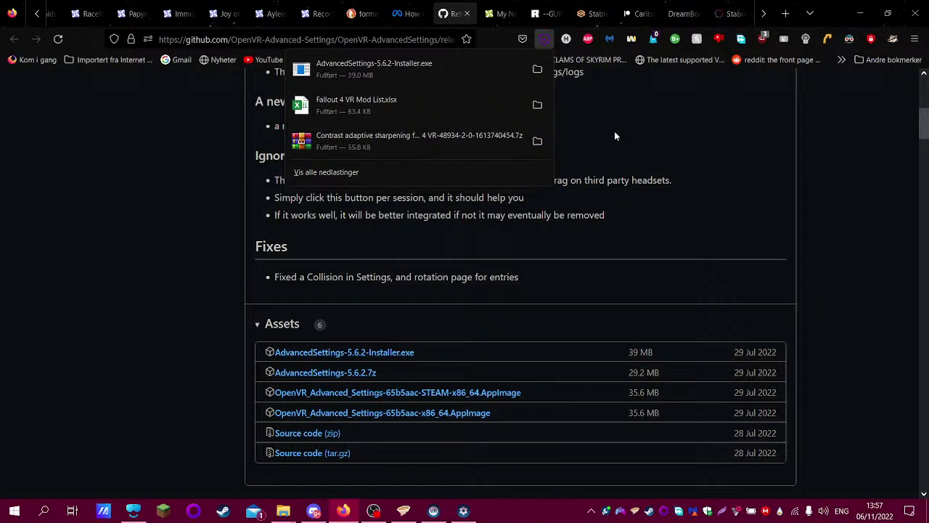
pyautogui.click(444, 76)
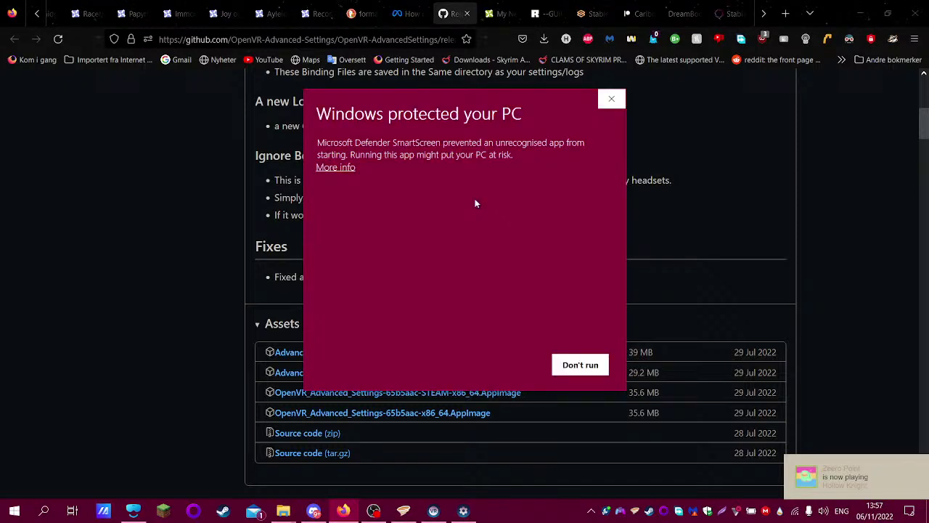
pyautogui.click(346, 167)
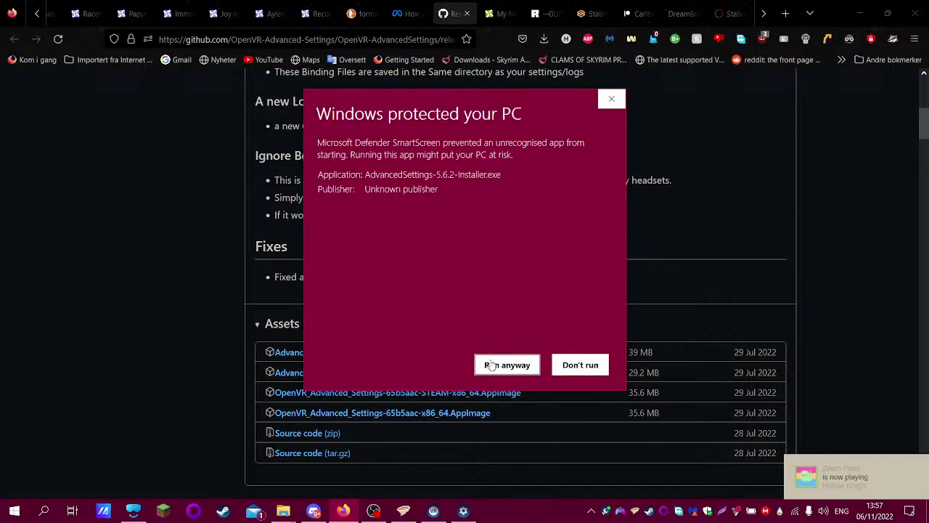
pyautogui.click(506, 365)
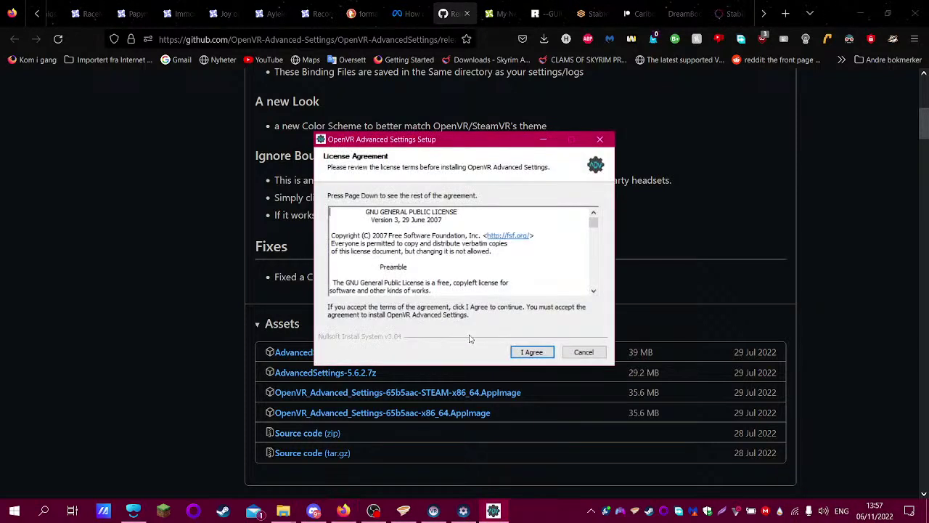
# - Accept the license agreement, install OpenVR Advanced Settings, show the installation details and close the setup
pyautogui.click(530, 352)
pyautogui.click(530, 352)
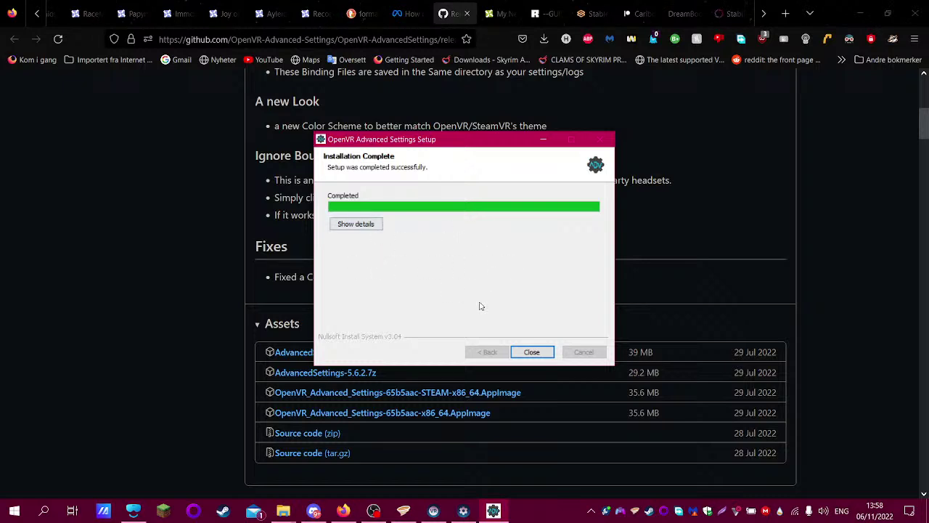
pyautogui.click(376, 223)
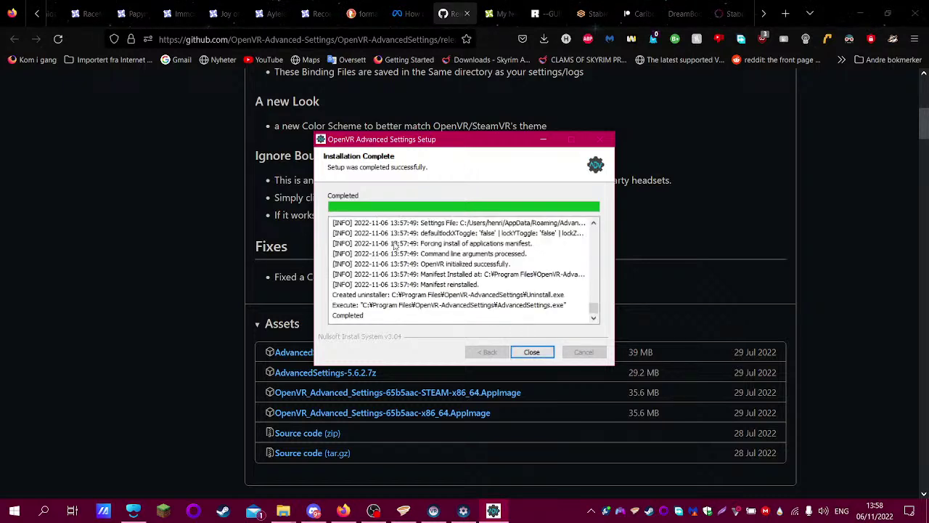
pyautogui.click(532, 353)
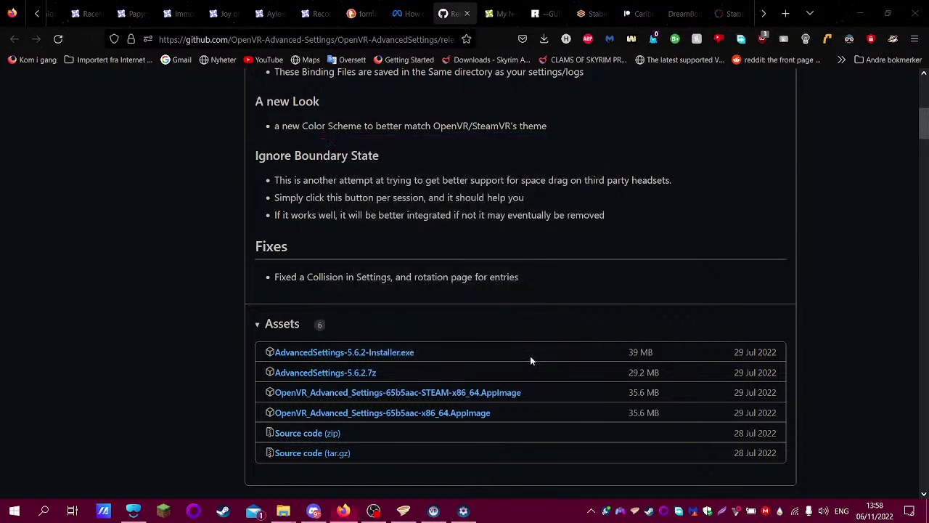
# - Minimize Firefox to reach the desktop and bring up the SteamVR status window
pyautogui.click(855, 14)
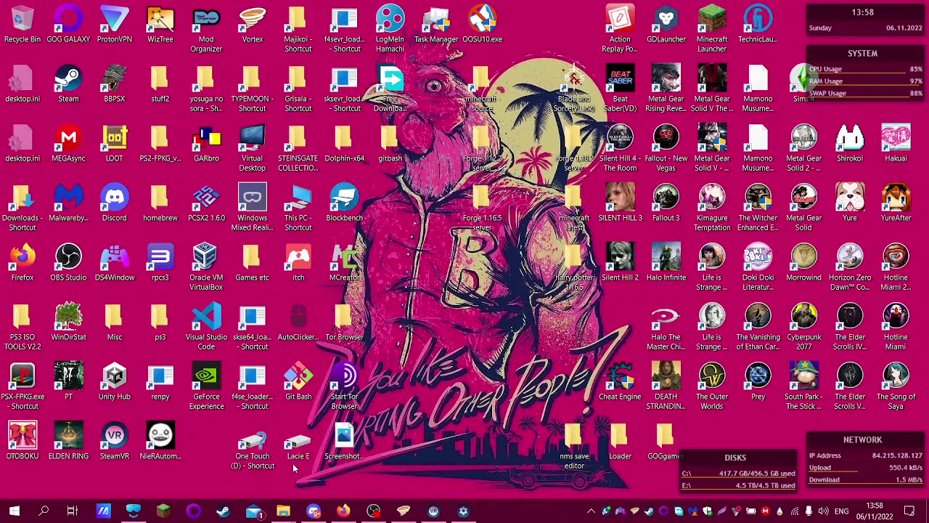
pyautogui.click(459, 511)
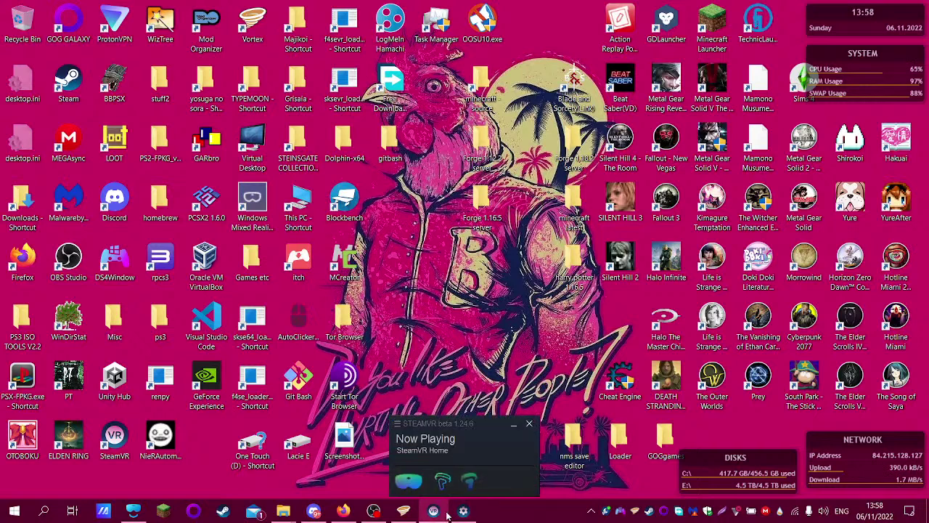
# - Open the SteamVR settings, restart SteamVR and set the custom render resolution per eye to 24% (1548 × 1516)
pyautogui.click(397, 424)
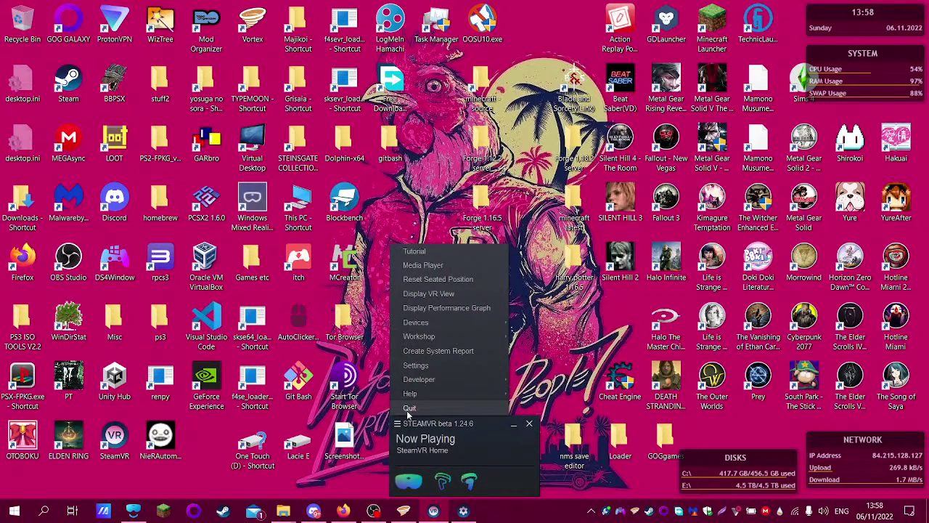
pyautogui.click(416, 366)
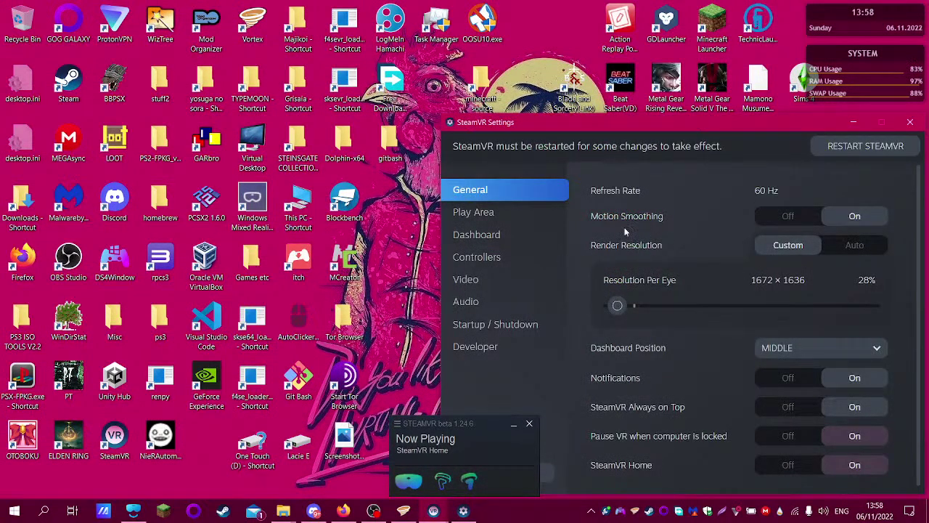
pyautogui.click(866, 145)
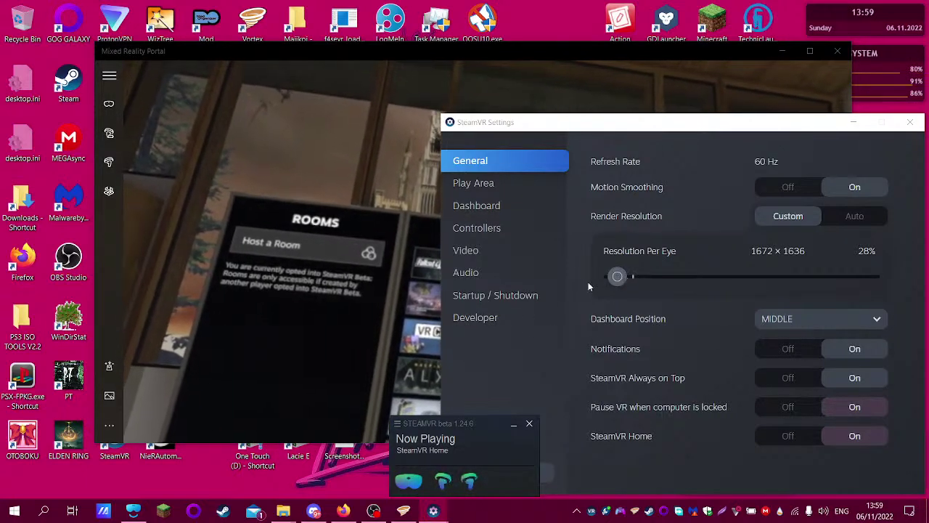
pyautogui.click(614, 277)
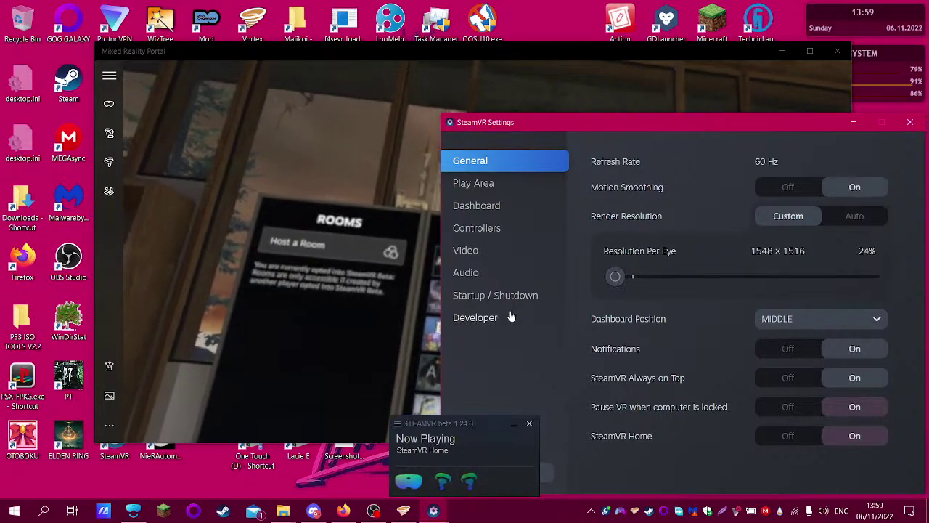
# - Look through the Developer, Startup / Shutdown, Audio, Video, Controllers and Dashboard pages of the SteamVR settings
pyautogui.click(517, 317)
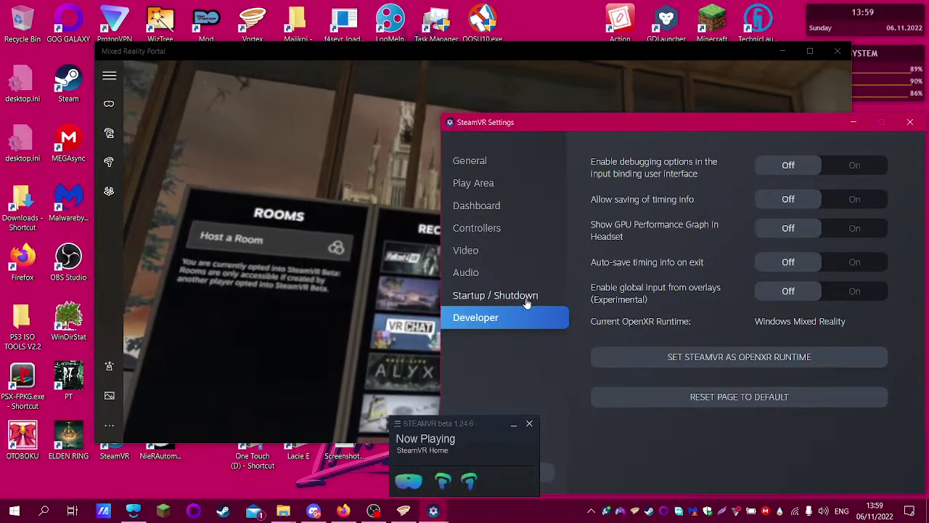
pyautogui.click(527, 296)
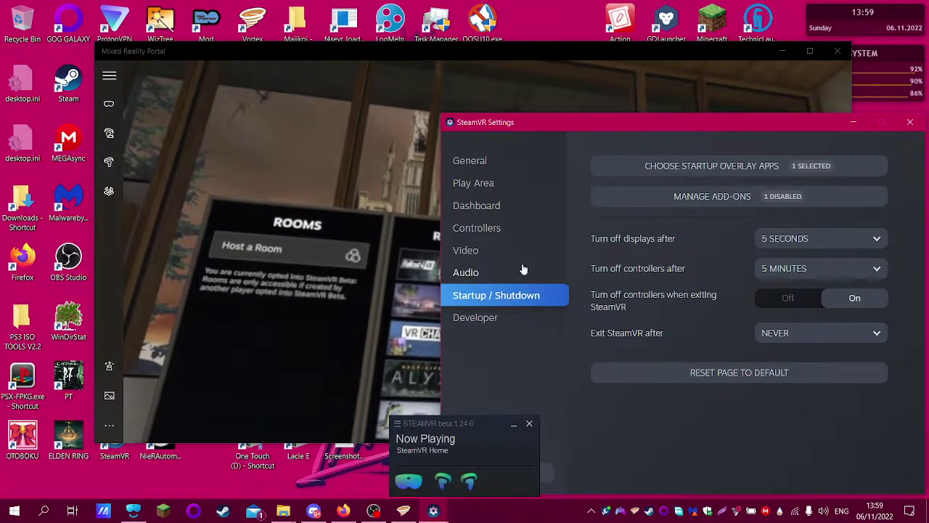
pyautogui.click(499, 275)
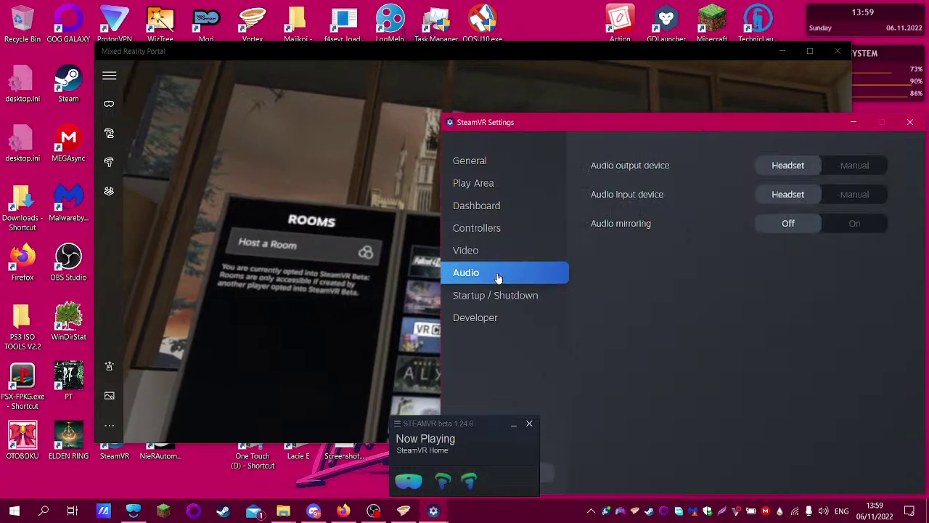
pyautogui.click(479, 251)
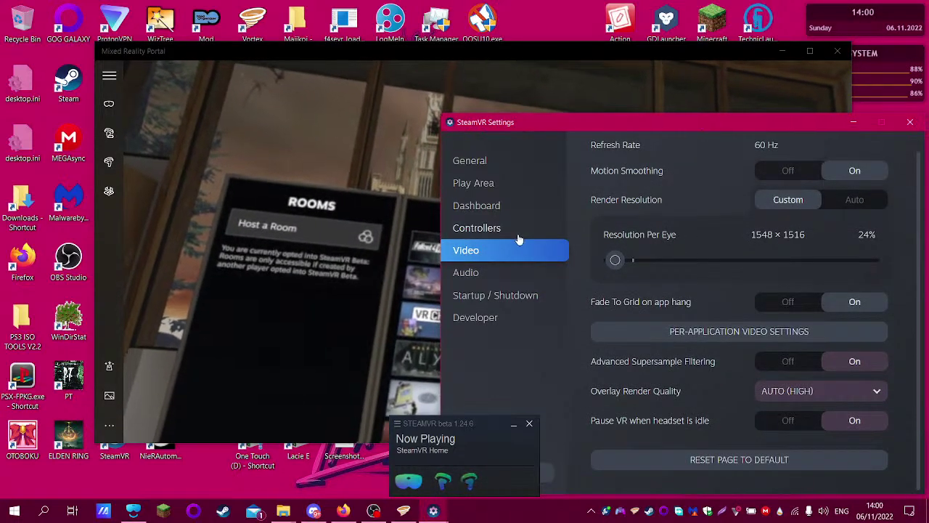
pyautogui.click(518, 237)
pyautogui.click(515, 209)
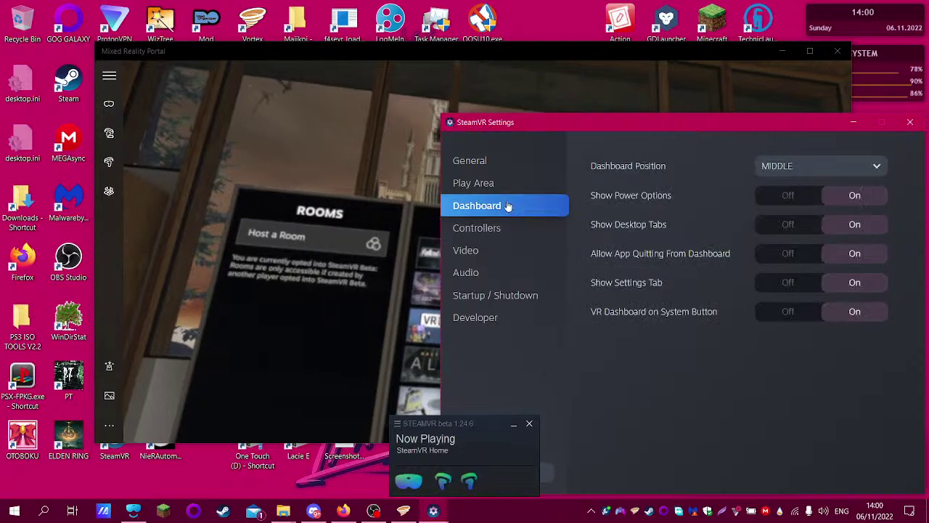
# - Set the play area's wall height to 0.59 m and activation distance to 0.43 m, and lower the dome projection's camera height slightly
pyautogui.click(501, 191)
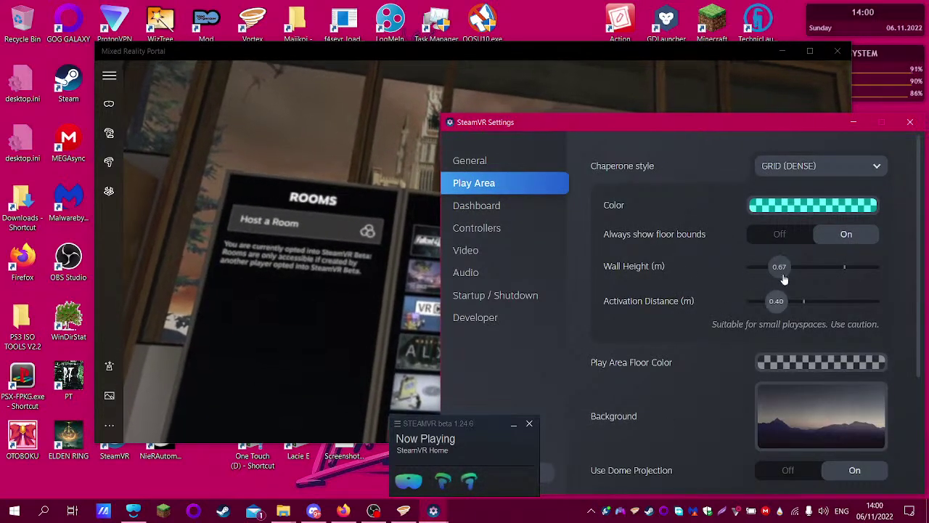
pyautogui.moveTo(781, 272); pyautogui.dragTo(778, 273)
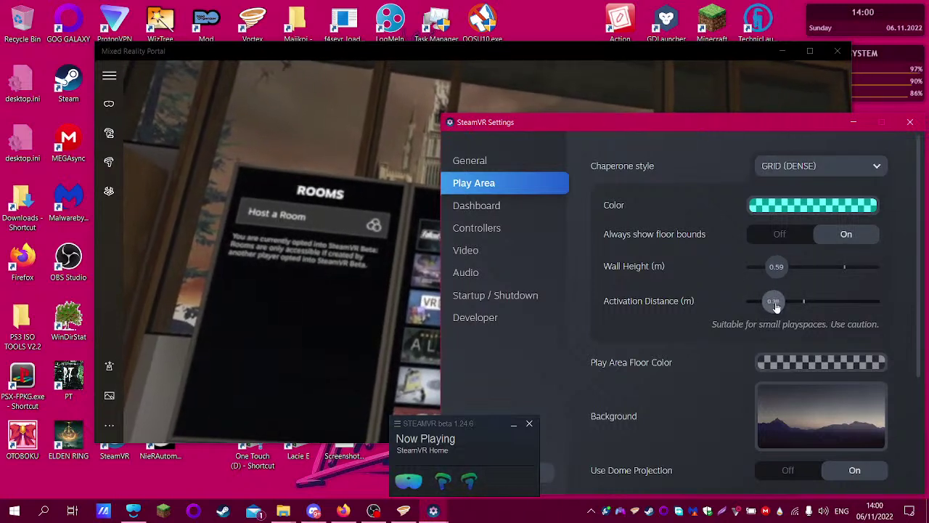
pyautogui.moveTo(778, 307); pyautogui.dragTo(781, 304)
pyautogui.scroll(-3, 642, 309)
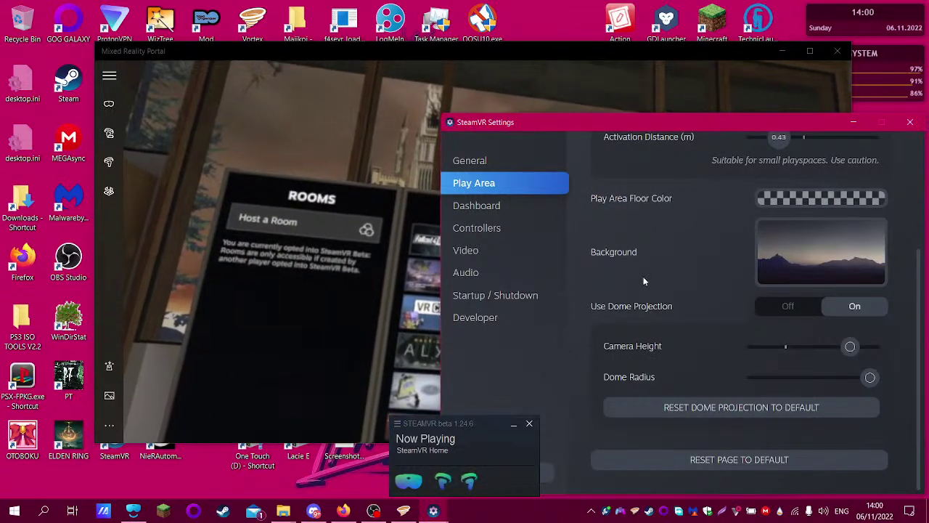
pyautogui.moveTo(850, 346)
pyautogui.mouseDown()
pyautogui.moveTo(865, 347)
pyautogui.moveTo(838, 346)
pyautogui.mouseUp()
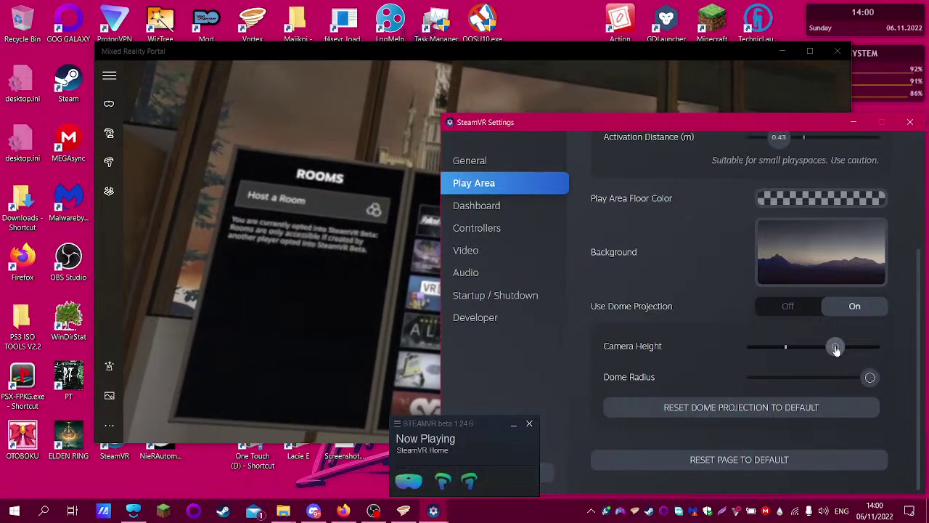
pyautogui.click(508, 167)
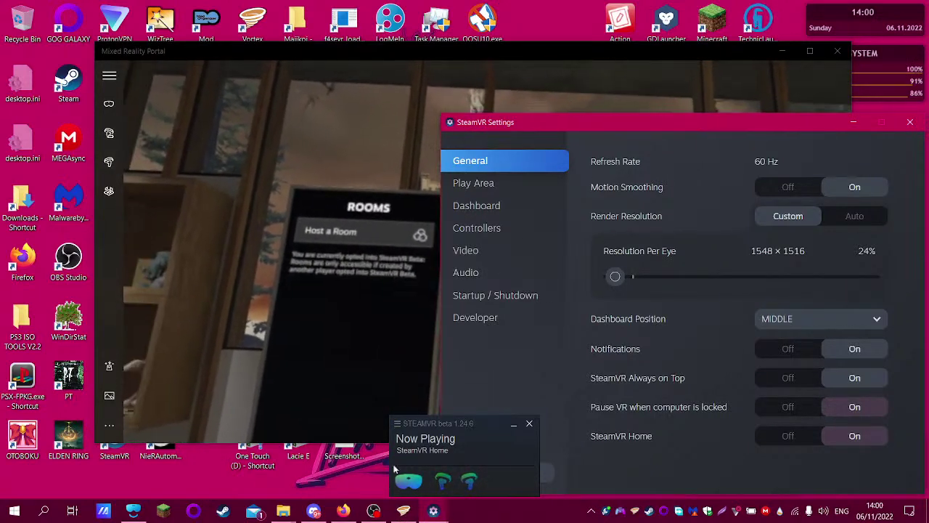
pyautogui.click(398, 424)
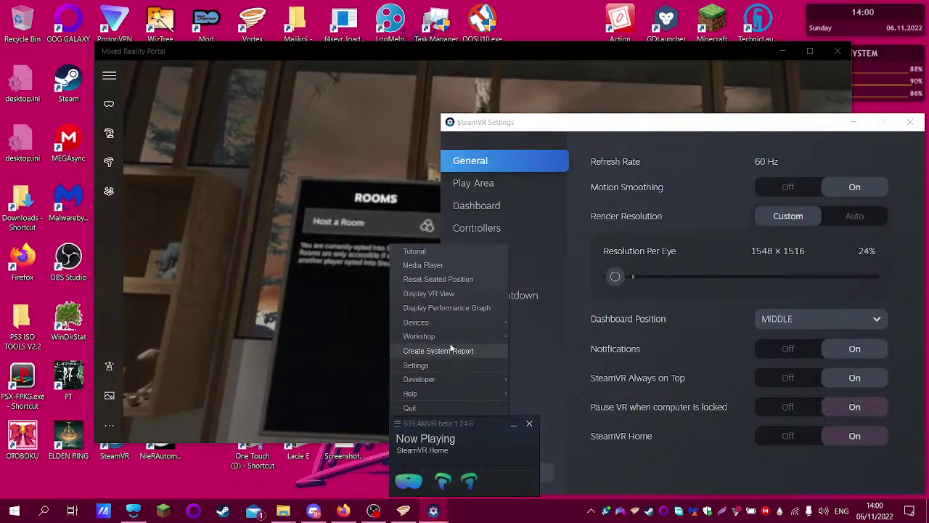
pyautogui.moveTo(474, 324)
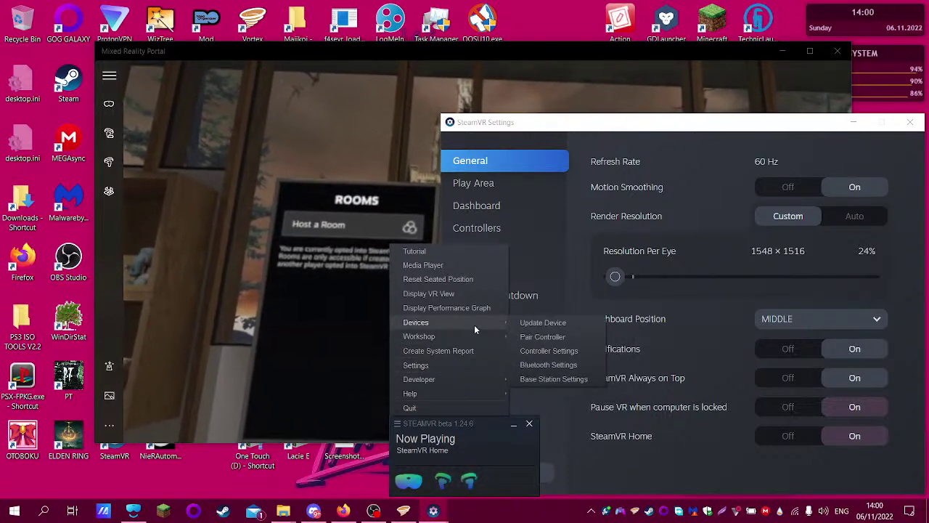
pyautogui.click(522, 324)
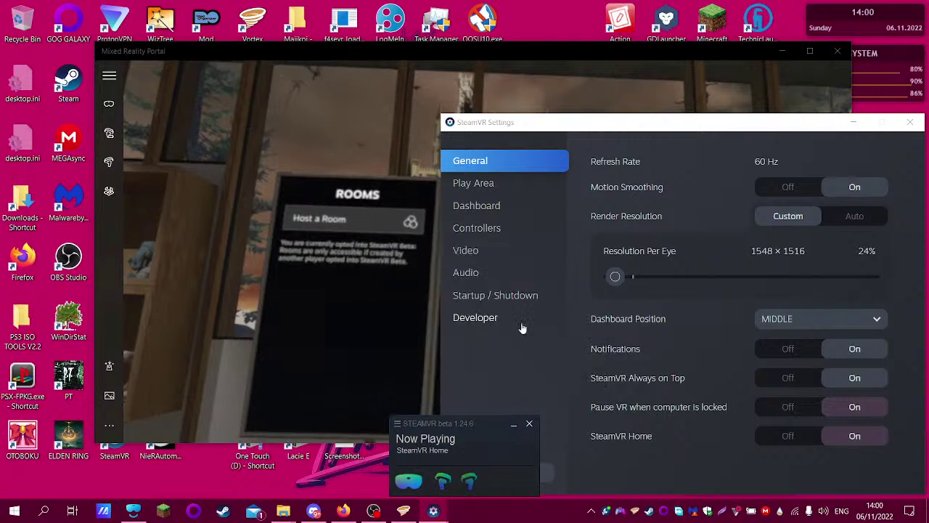
pyautogui.click(572, 349)
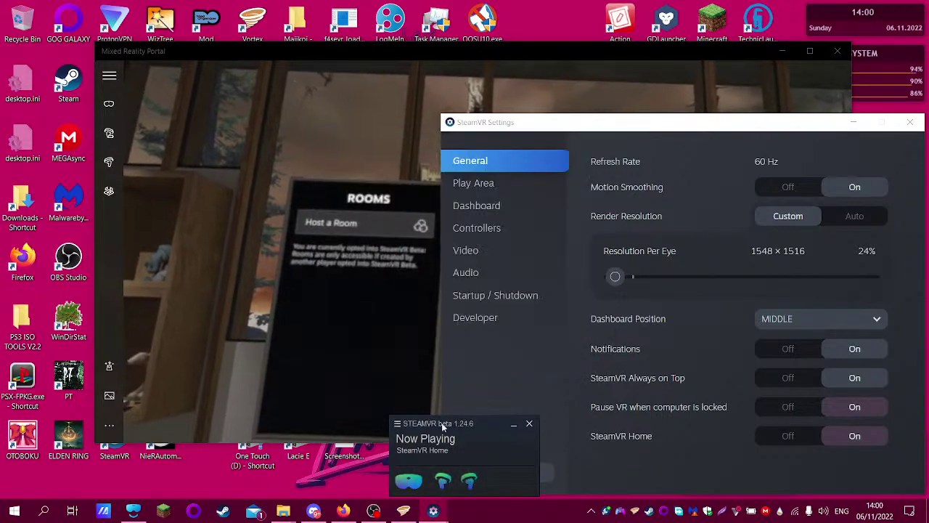
# - Open SteamVR's separate Developer Settings window and enable GPU profiling
pyautogui.click(398, 423)
pyautogui.moveTo(449, 378)
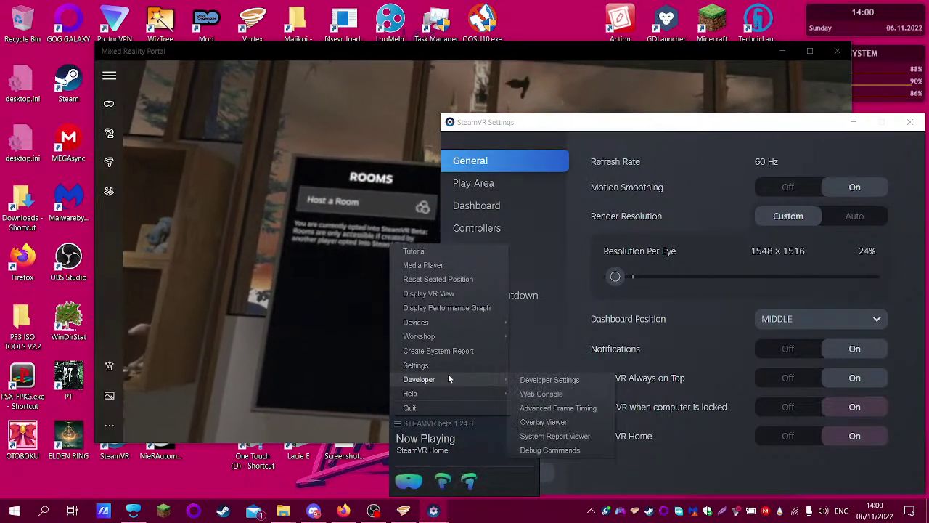
pyautogui.click(527, 380)
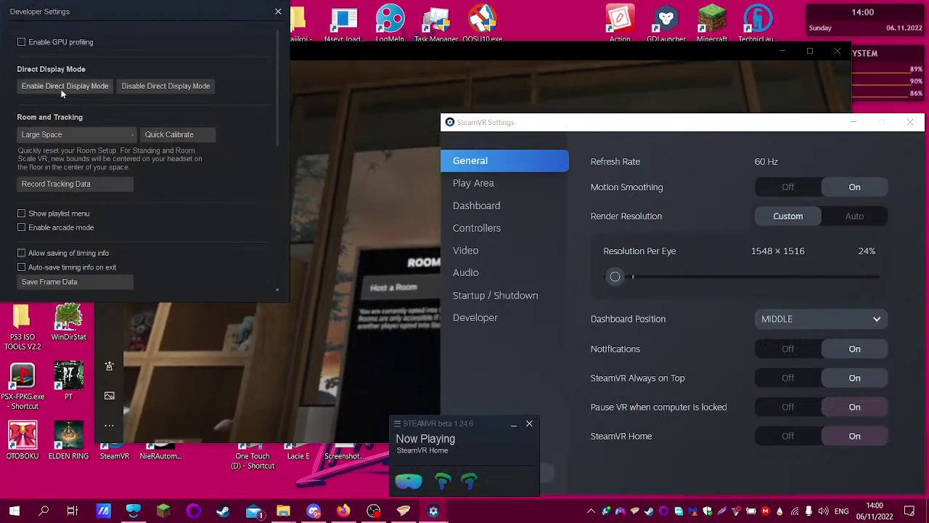
pyautogui.click(64, 43)
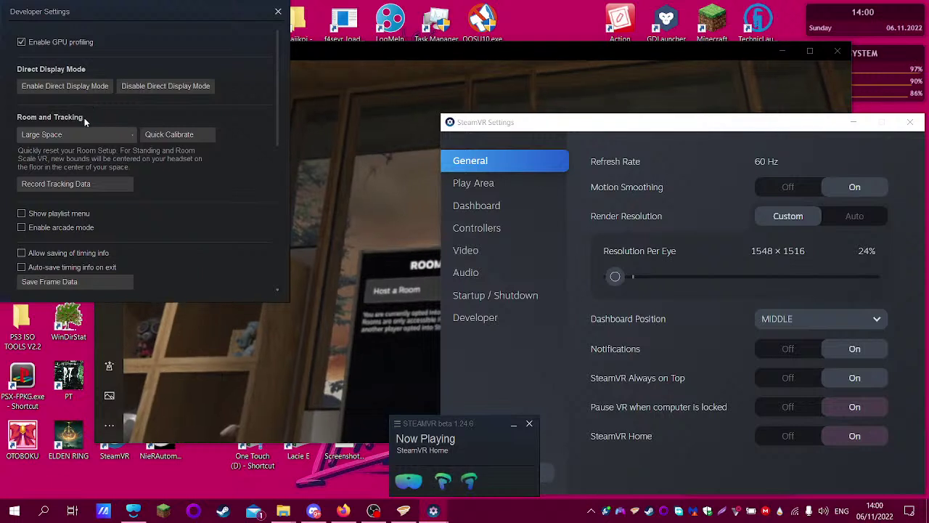
# - Look through the room and tracking, status check, reset and paths options in Developer Settings, and close the window
pyautogui.scroll(-2, 78, 236)
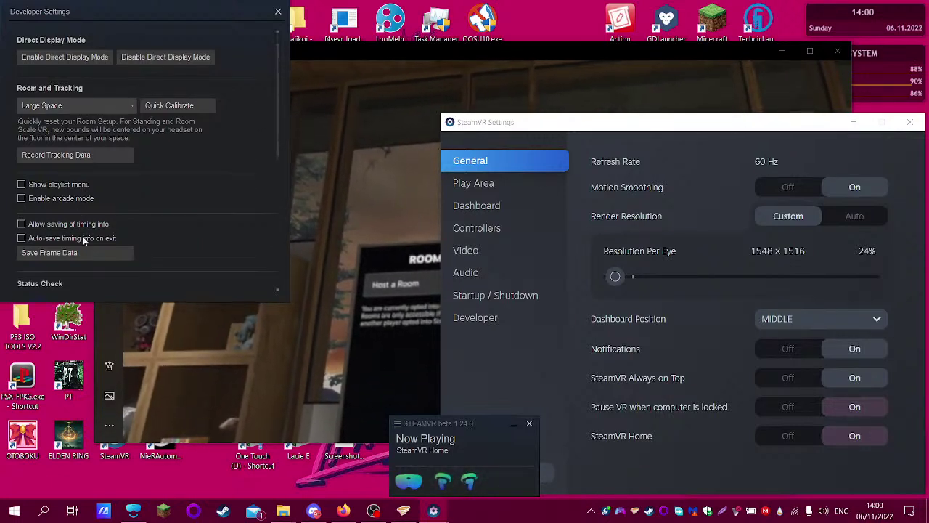
pyautogui.scroll(-4, 103, 233)
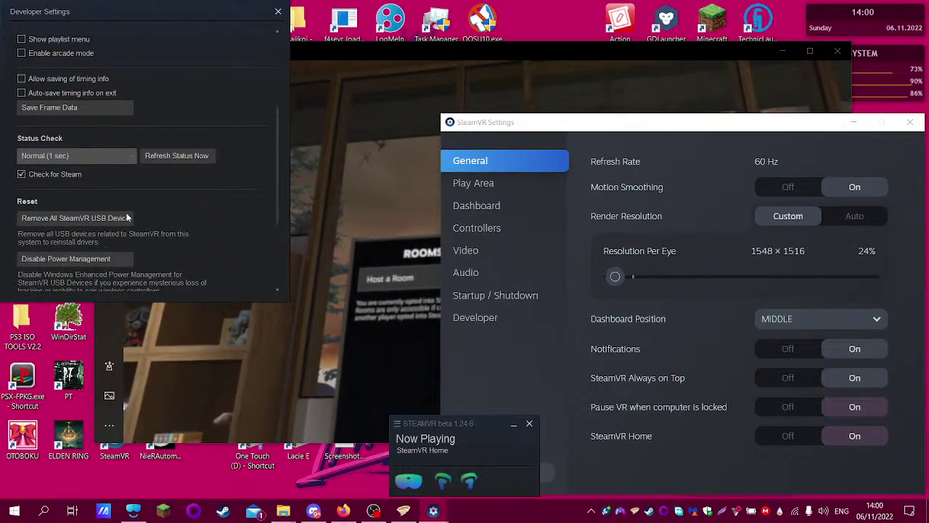
pyautogui.scroll(-2, 135, 210)
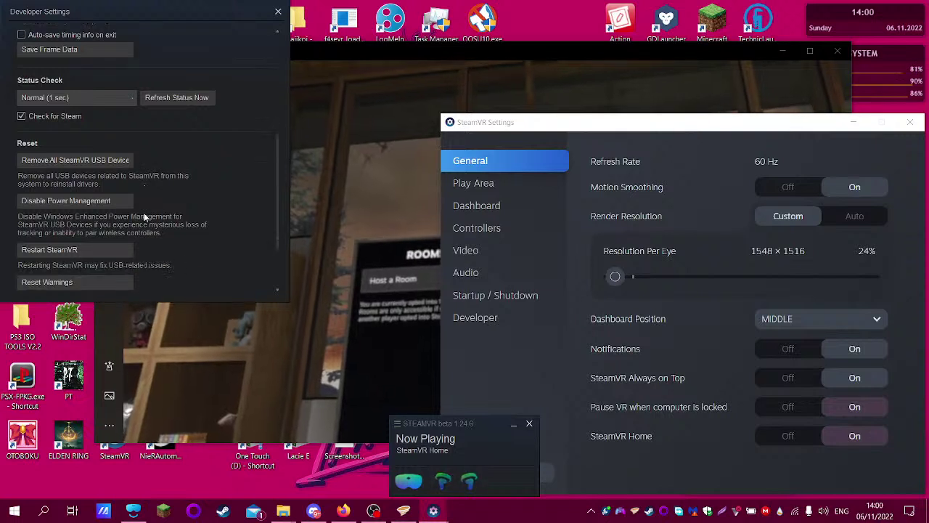
pyautogui.scroll(-1, 149, 212)
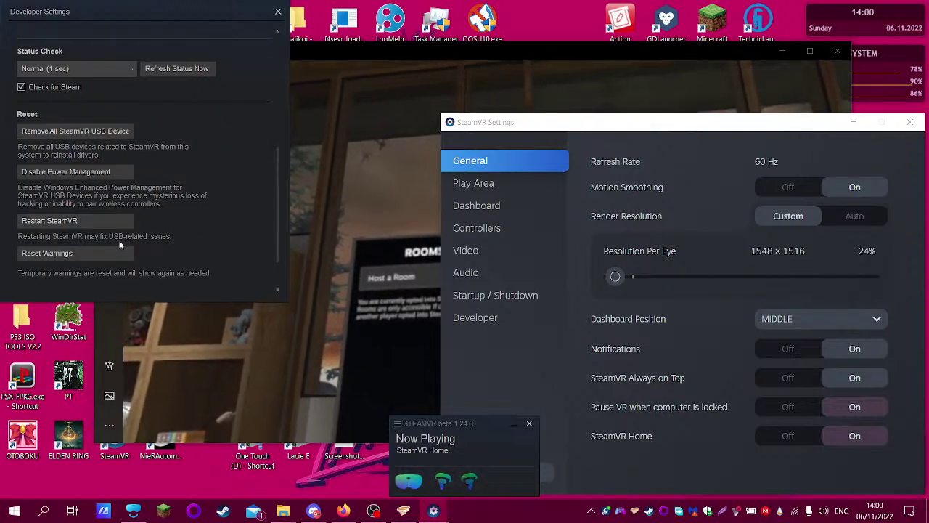
pyautogui.scroll(-2, 190, 230)
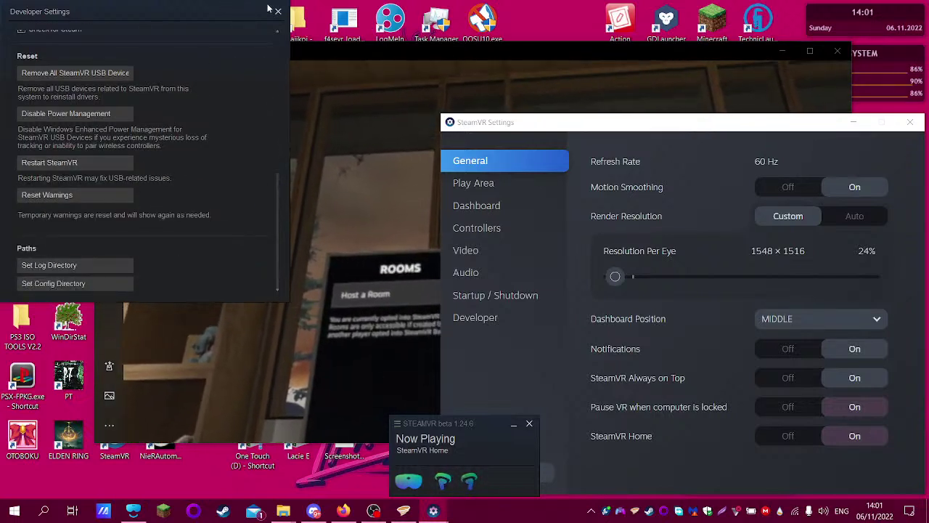
pyautogui.scroll(3, 109, 259)
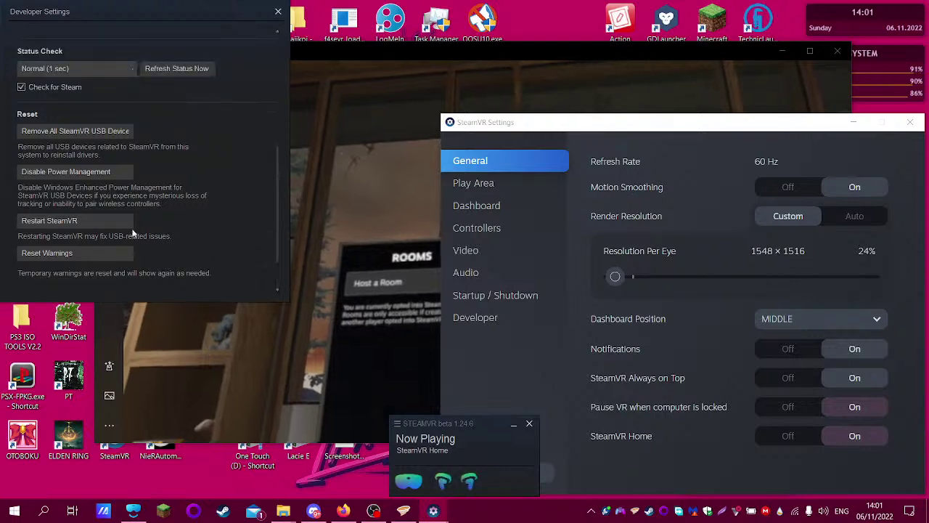
pyautogui.click(278, 11)
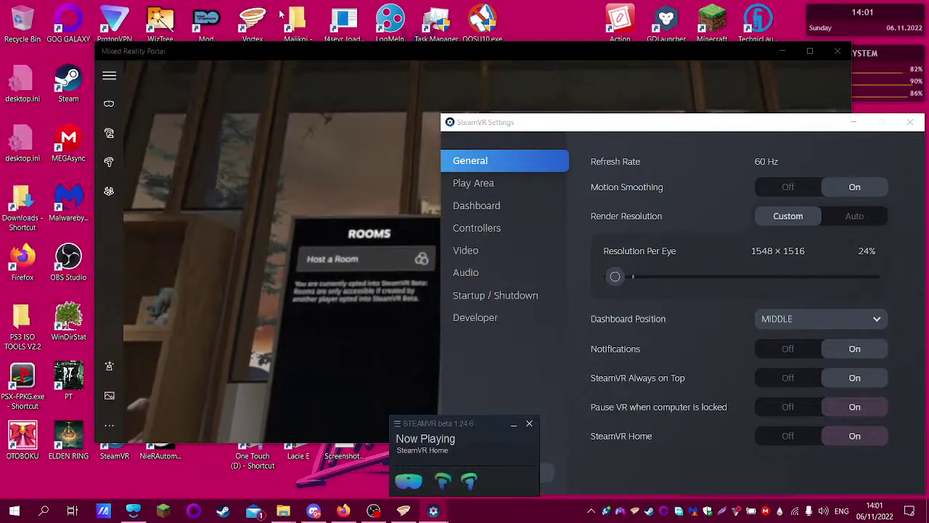
# - Switch to Firefox and review the height adjustment forum thread and the OpenVR Advanced Settings release notes on GitHub
pyautogui.click(343, 510)
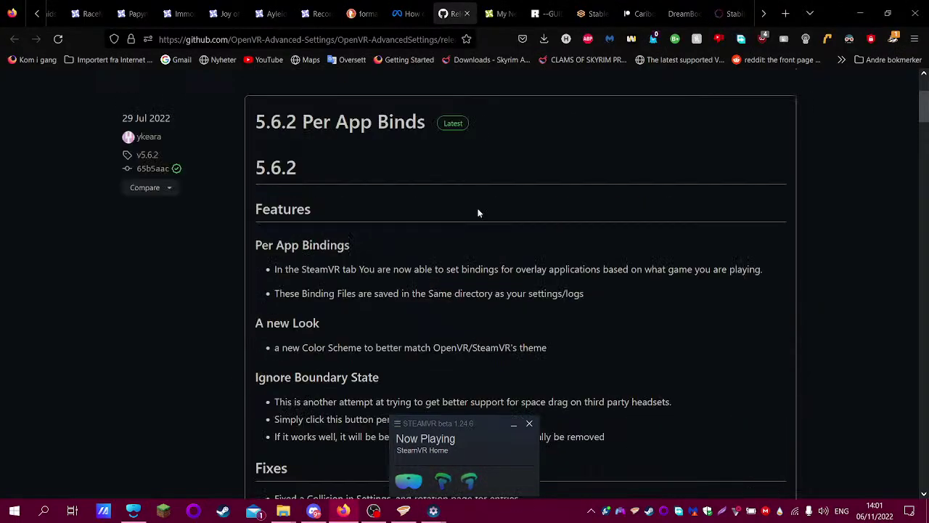
pyautogui.click(411, 13)
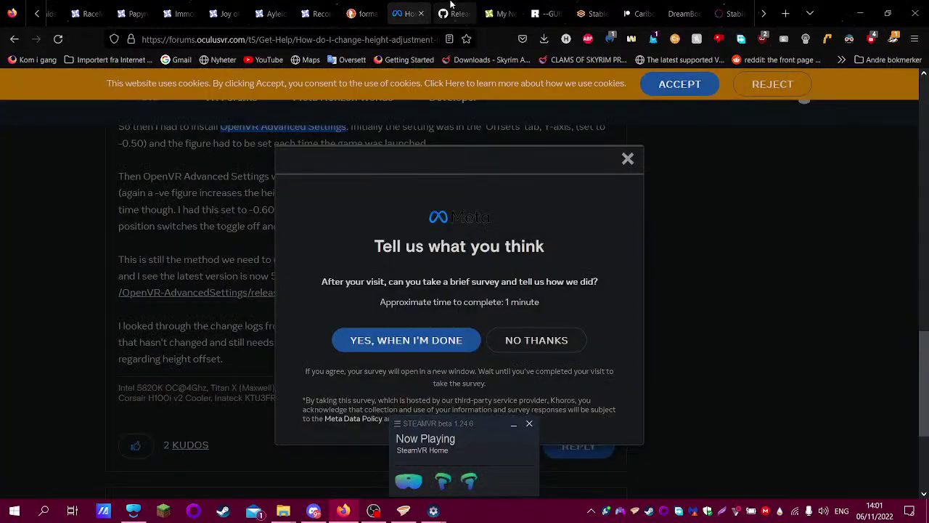
pyautogui.click(454, 13)
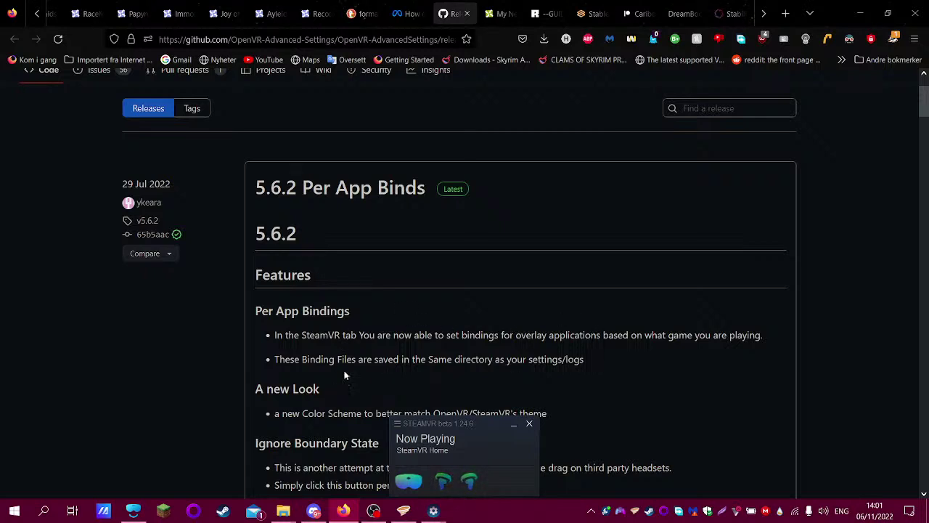
pyautogui.scroll(-3, 396, 397)
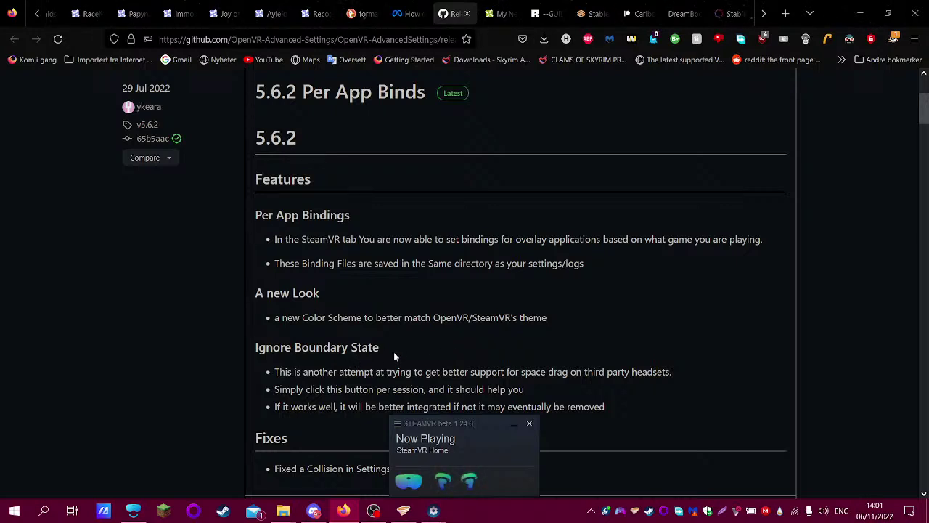
pyautogui.scroll(-10, 393, 351)
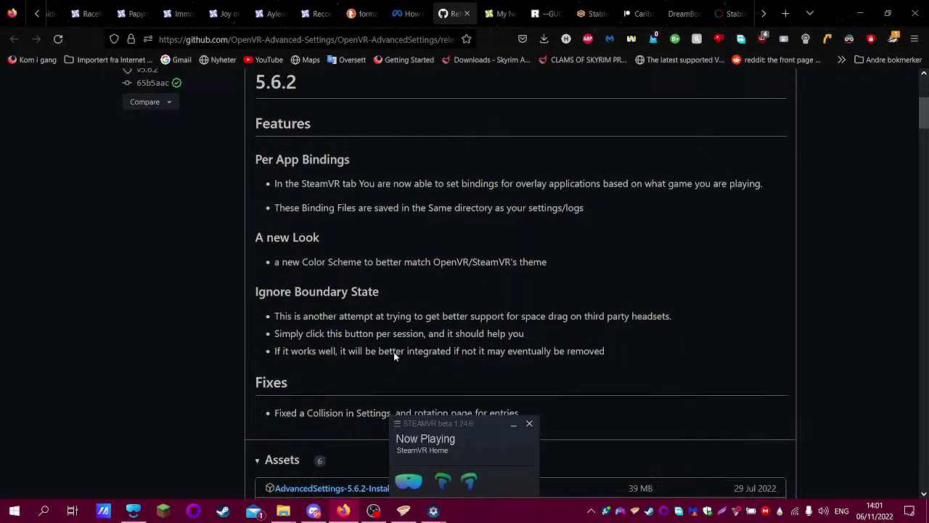
pyautogui.scroll(-3, 414, 352)
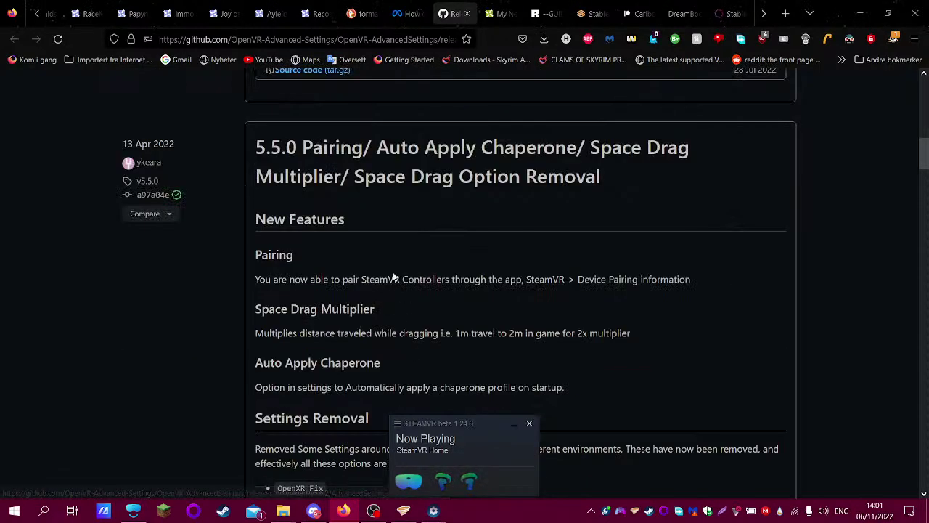
pyautogui.scroll(9, 403, 166)
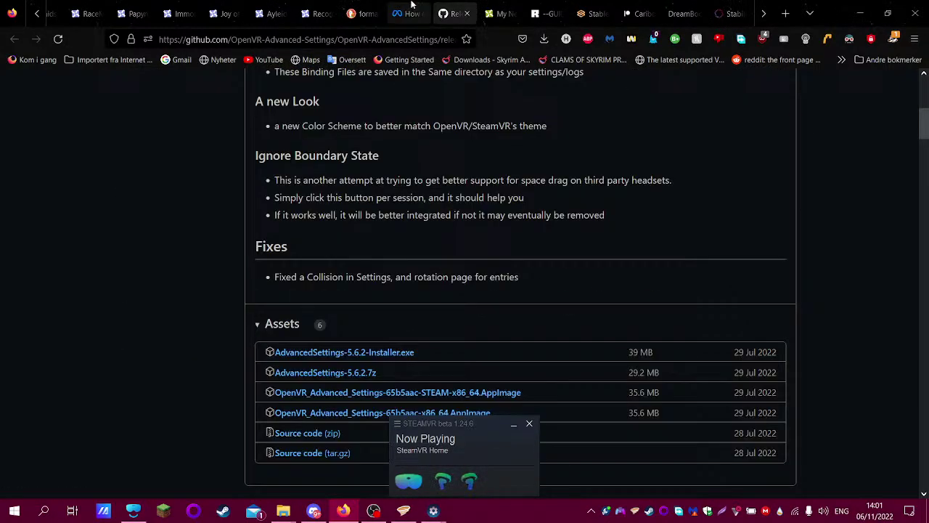
# - Return to the height adjustment forum thread and read the moderator's summary of using OpenVR Advanced Settings to change height
pyautogui.hotkey('ctrl', 'shift', 'Tab')
pyautogui.click(628, 160)
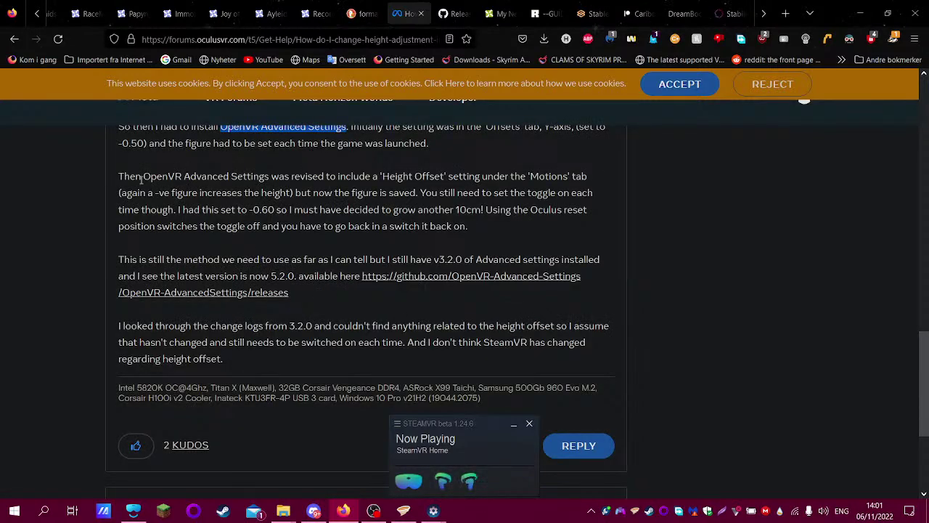
pyautogui.scroll(2, 150, 180)
pyautogui.click(134, 224)
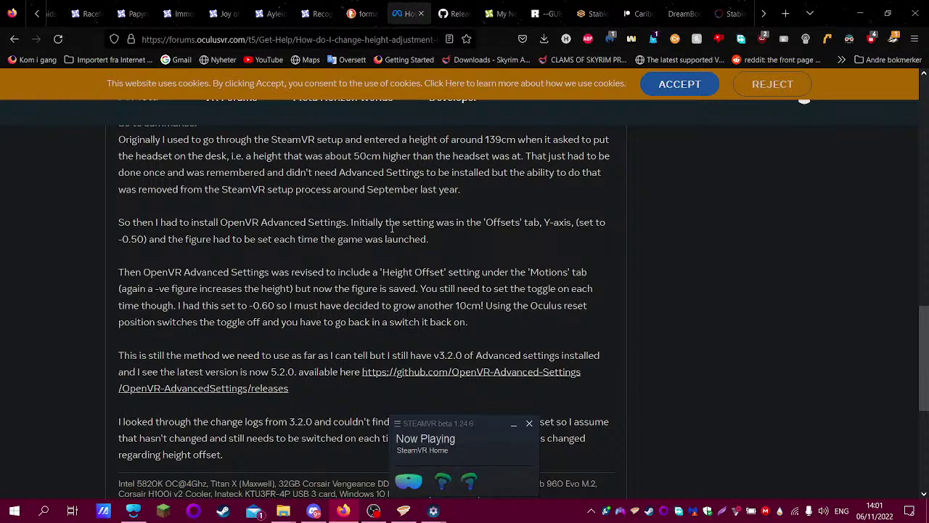
pyautogui.scroll(3, 399, 230)
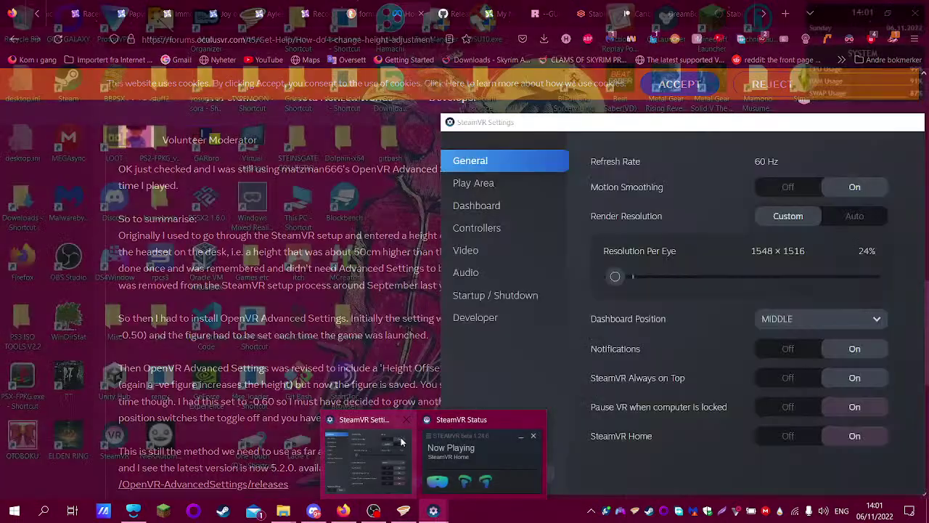
# - Bring SteamVR Settings back up and raise the play area's dome projection camera height to its maximum
pyautogui.click(401, 442)
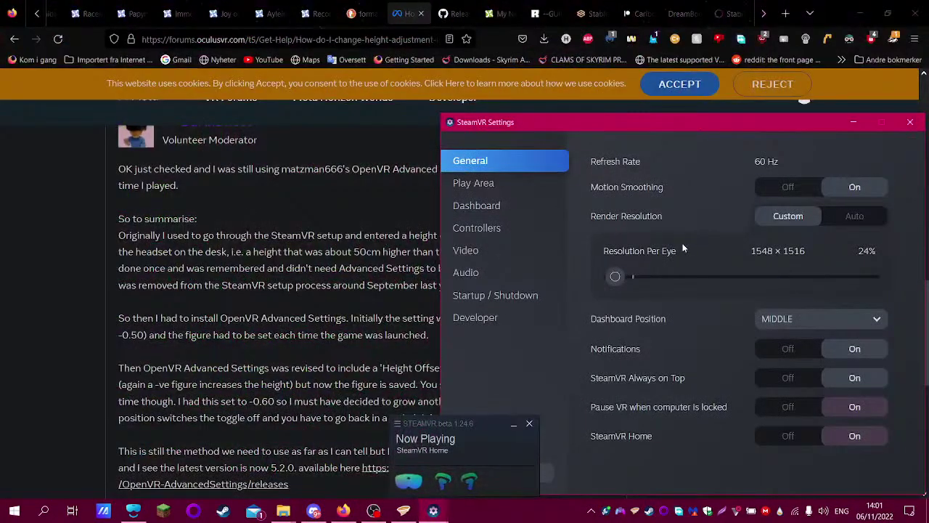
pyautogui.click(505, 184)
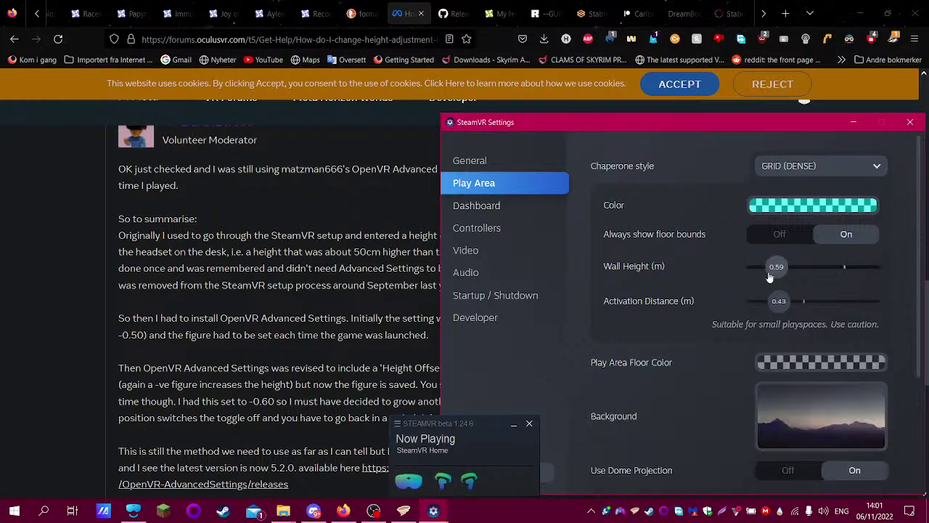
pyautogui.scroll(-3, 676, 377)
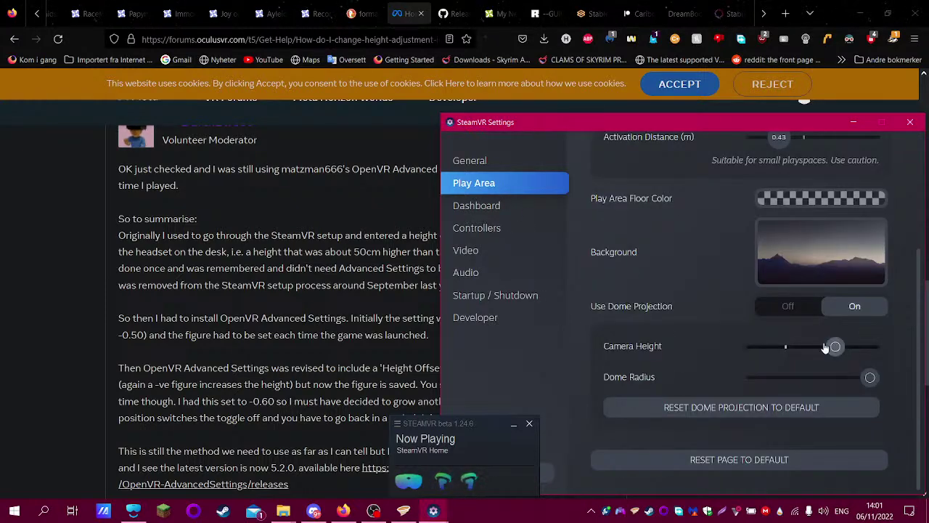
pyautogui.moveTo(835, 347); pyautogui.dragTo(871, 347)
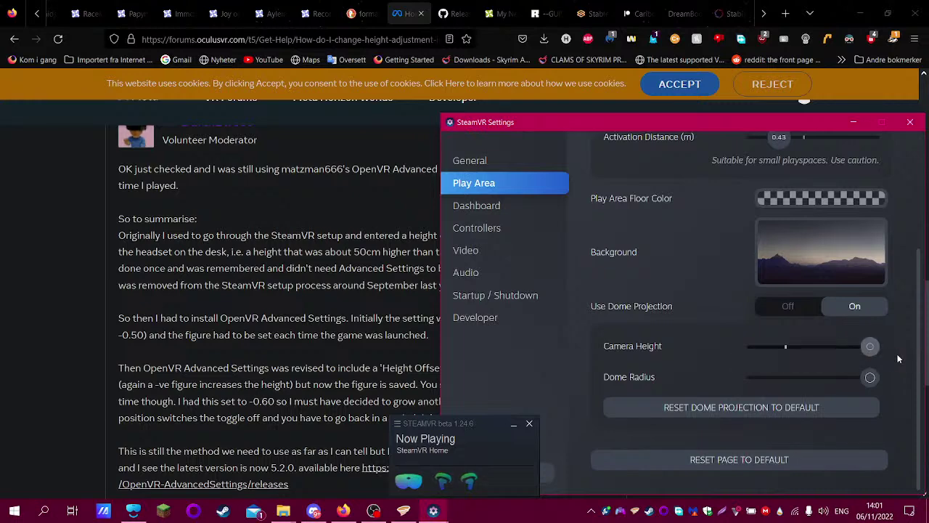
# - Look through the Controllers, Dashboard, Video, Audio and Startup / Shutdown settings for a height option
pyautogui.click(509, 228)
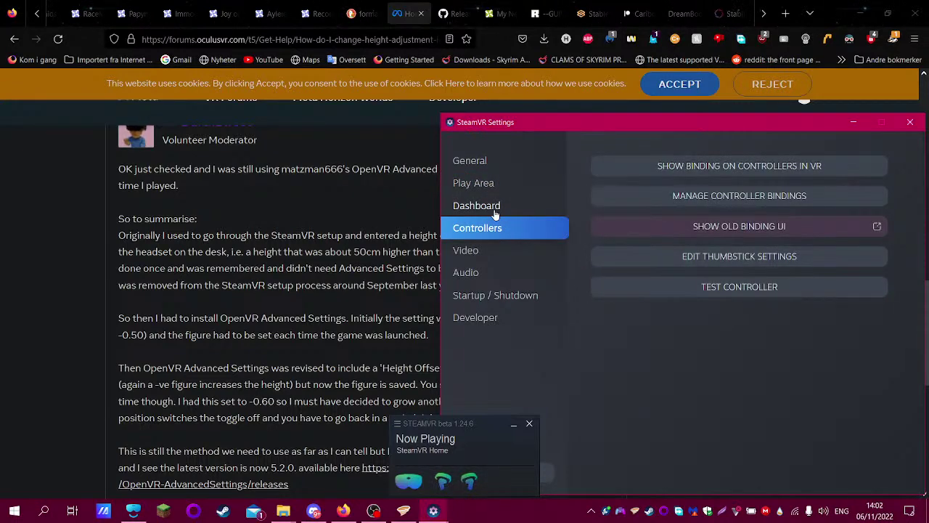
pyautogui.click(494, 210)
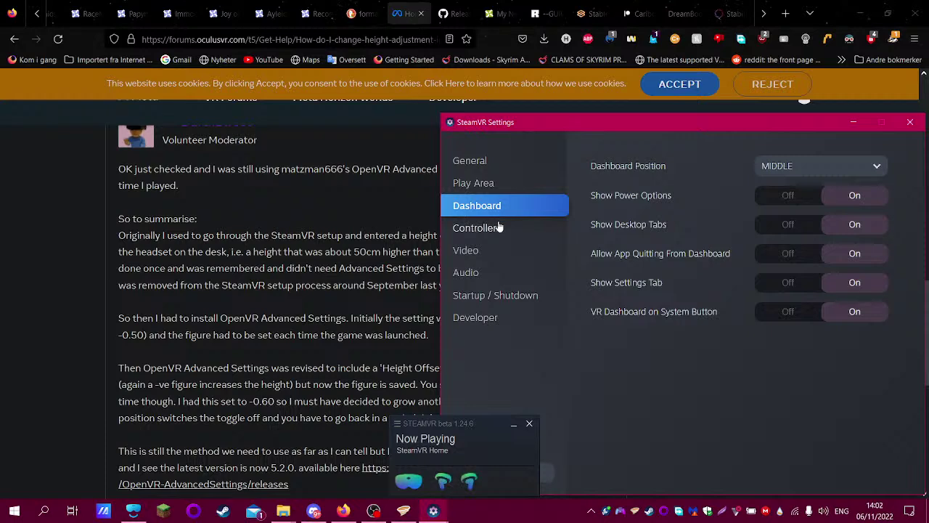
pyautogui.click(499, 227)
pyautogui.click(501, 251)
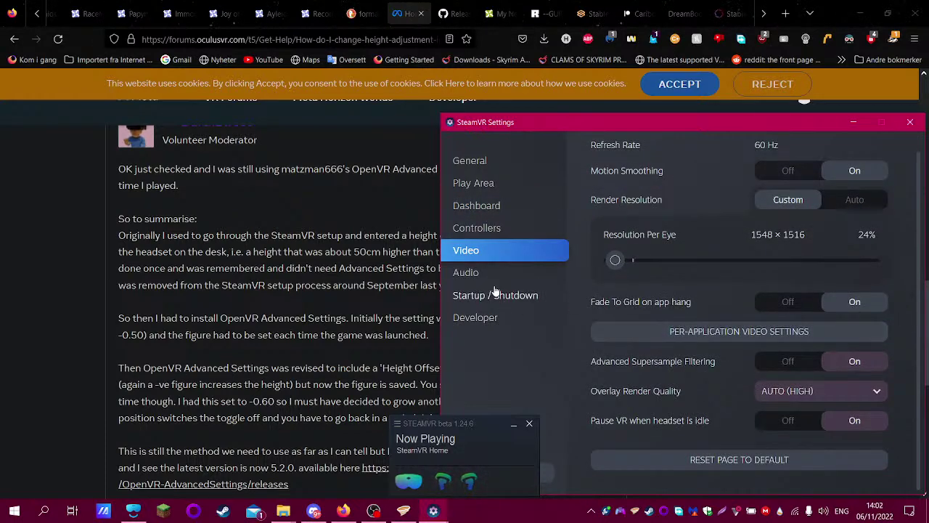
pyautogui.click(498, 295)
pyautogui.click(485, 278)
pyautogui.click(485, 294)
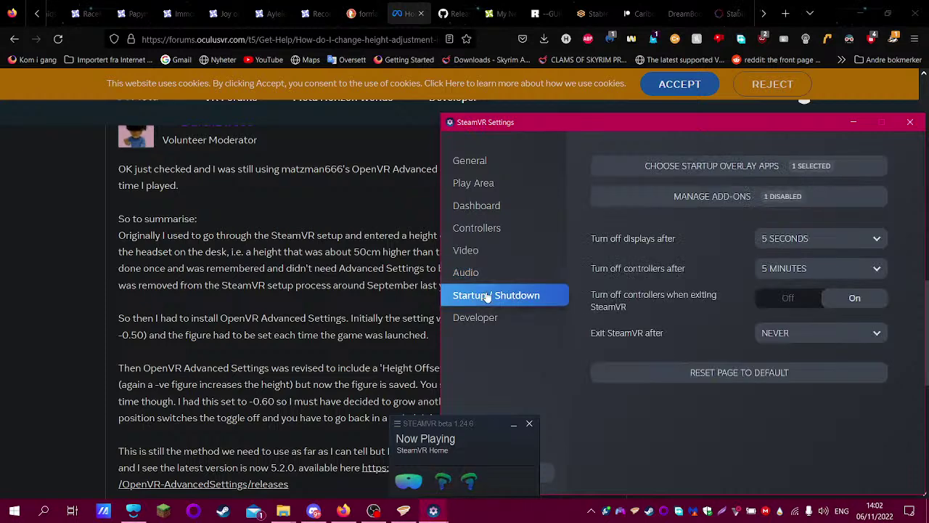
# - Check the startup overlay apps and the SteamVR add-ons, closing each list without changes
pyautogui.click(748, 168)
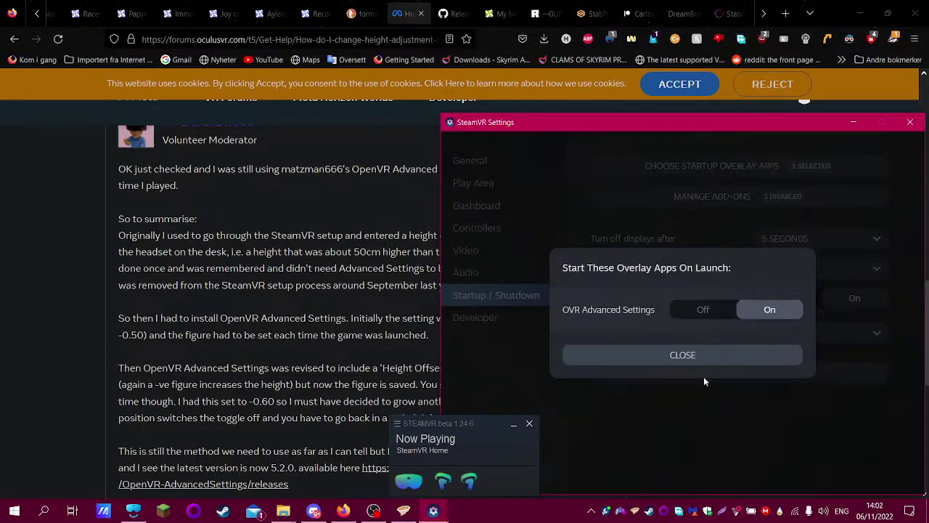
pyautogui.click(710, 356)
pyautogui.click(719, 196)
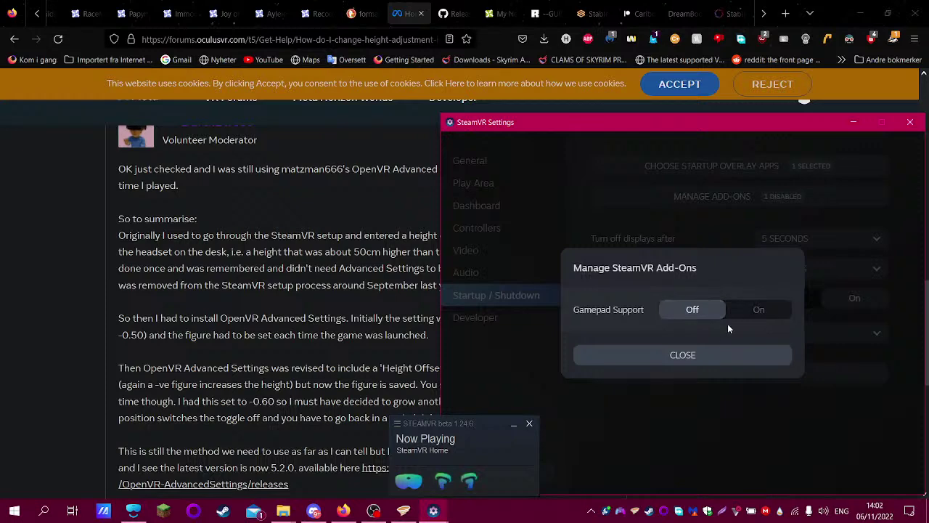
pyautogui.click(731, 353)
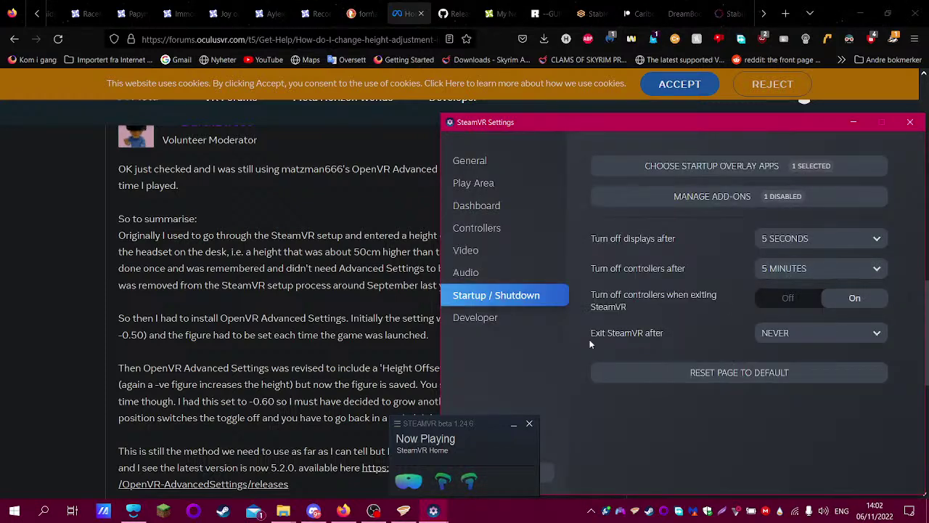
# - Check the Developer settings with Advanced Settings set to Show, and close the SteamVR Settings window
pyautogui.click(494, 319)
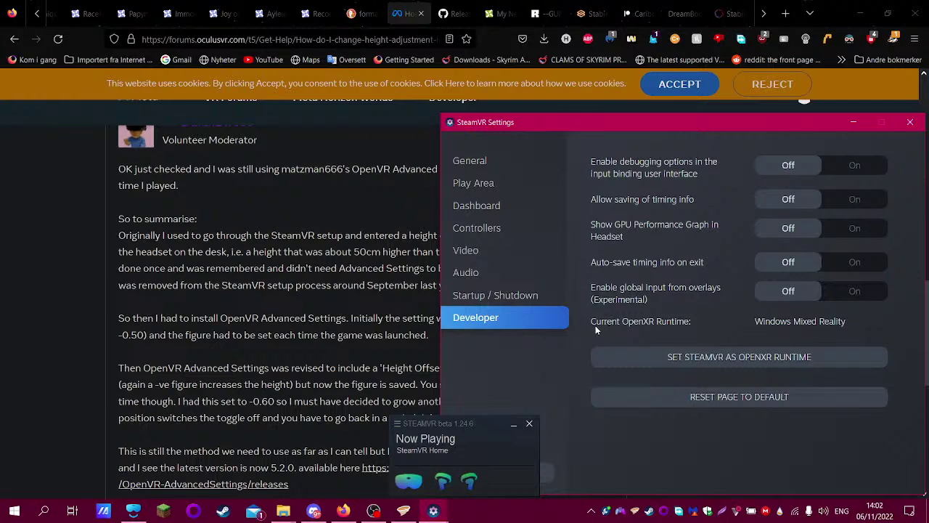
pyautogui.click(562, 474)
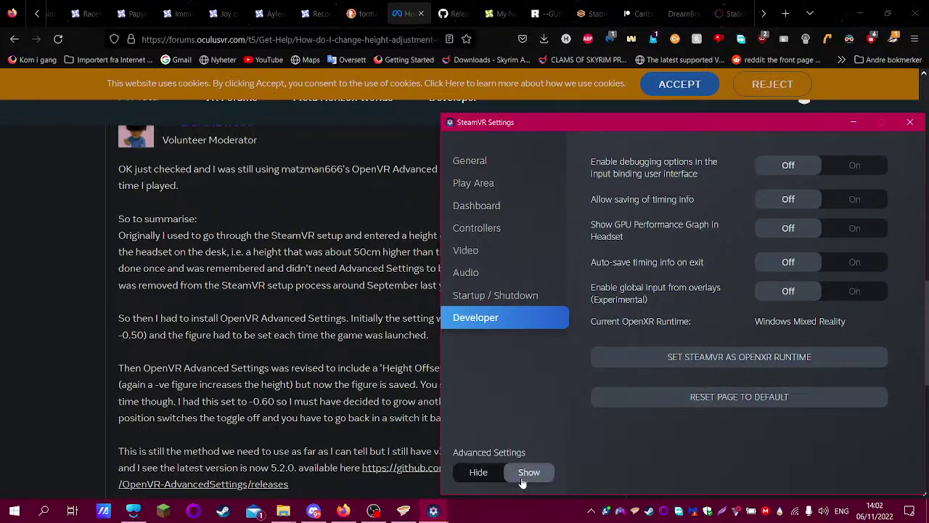
pyautogui.click(528, 473)
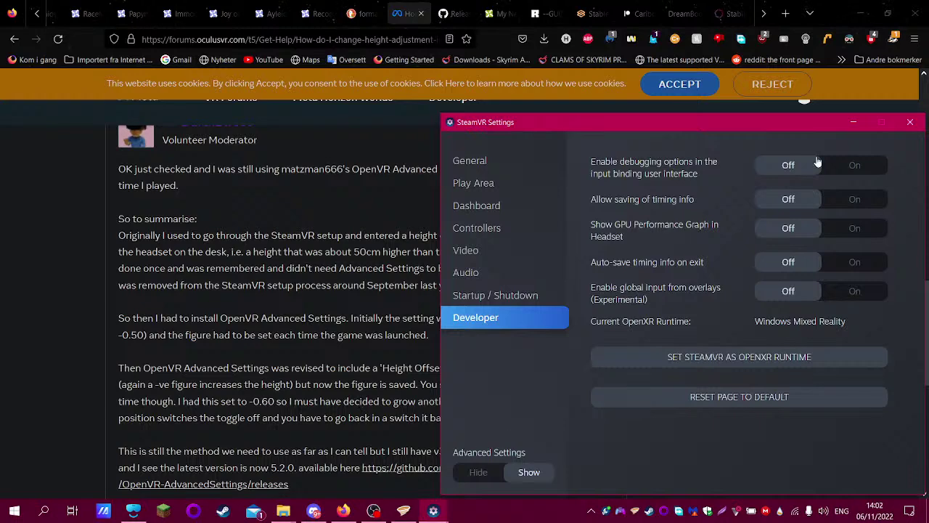
pyautogui.click(916, 121)
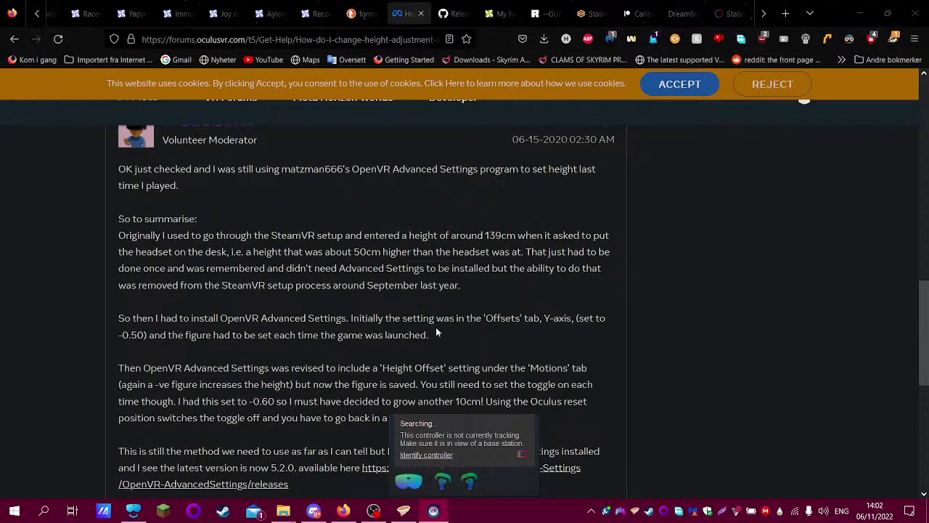
# - Search Windows for "advanced" to find the installed OpenVR Advanced Settings program, and dismiss the search
pyautogui.click(44, 511)
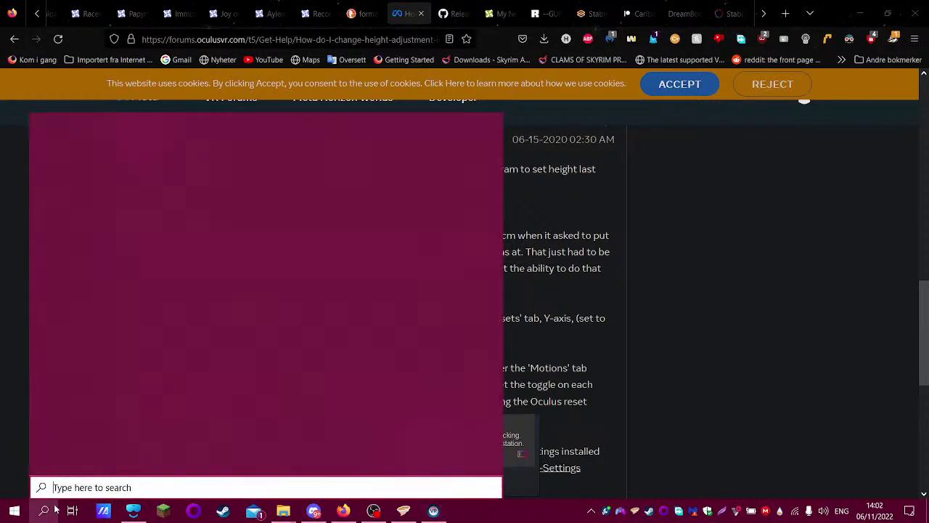
pyautogui.write('advanced')
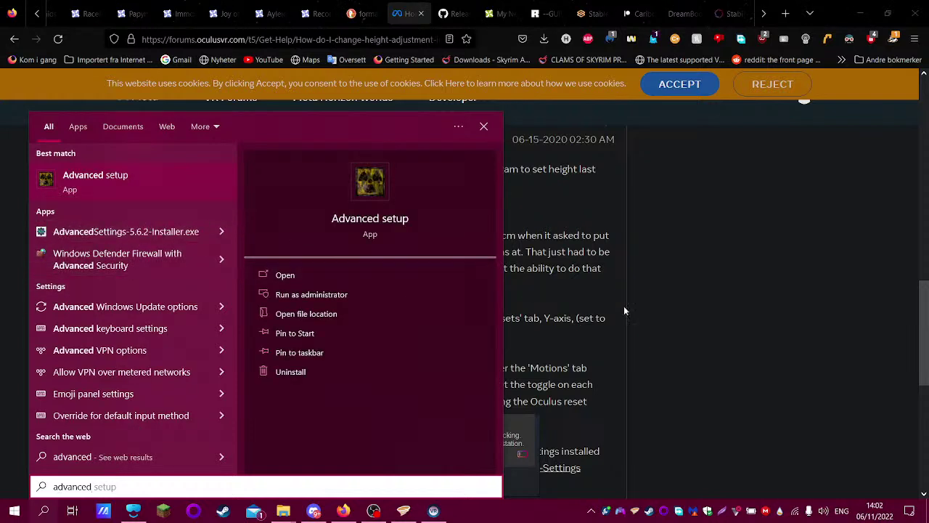
pyautogui.click(702, 334)
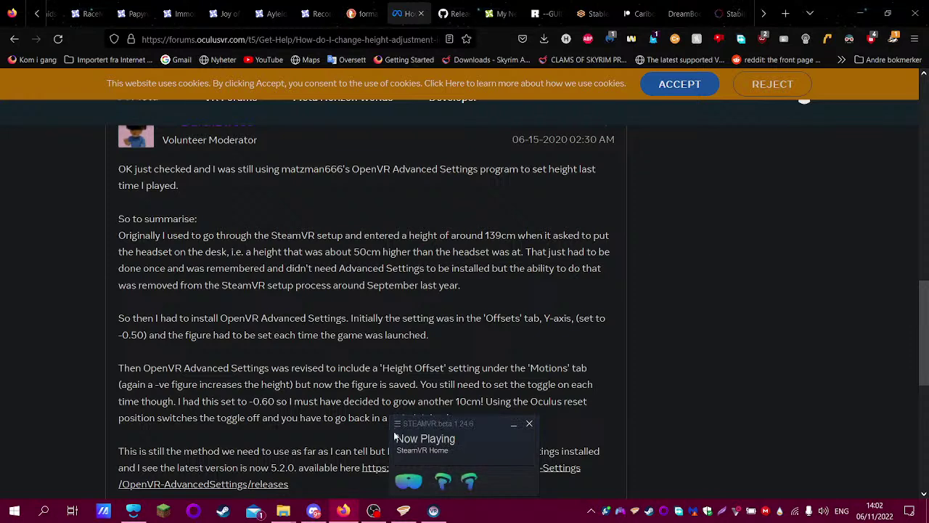
# - Display the headset's VR View from SteamVR to check the current view, and close it
pyautogui.click(398, 423)
pyautogui.moveTo(427, 385)
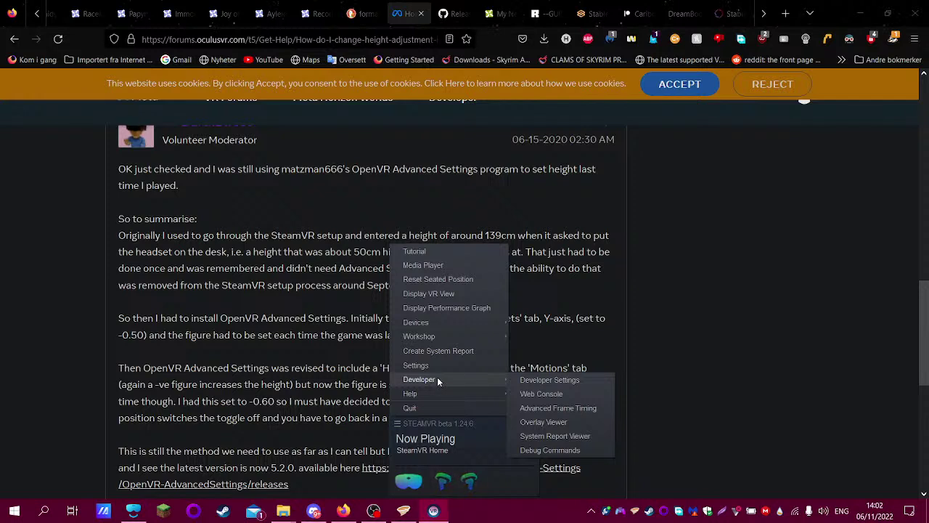
pyautogui.moveTo(455, 336)
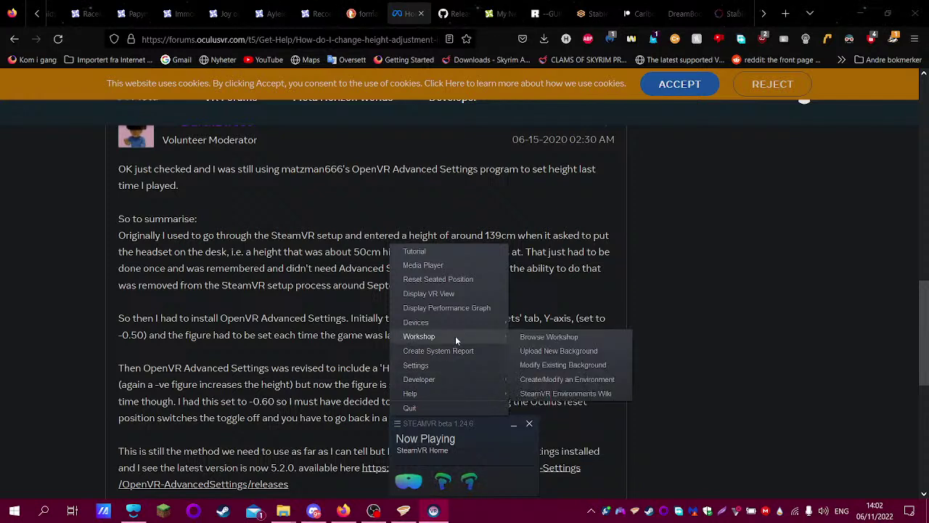
pyautogui.click(450, 293)
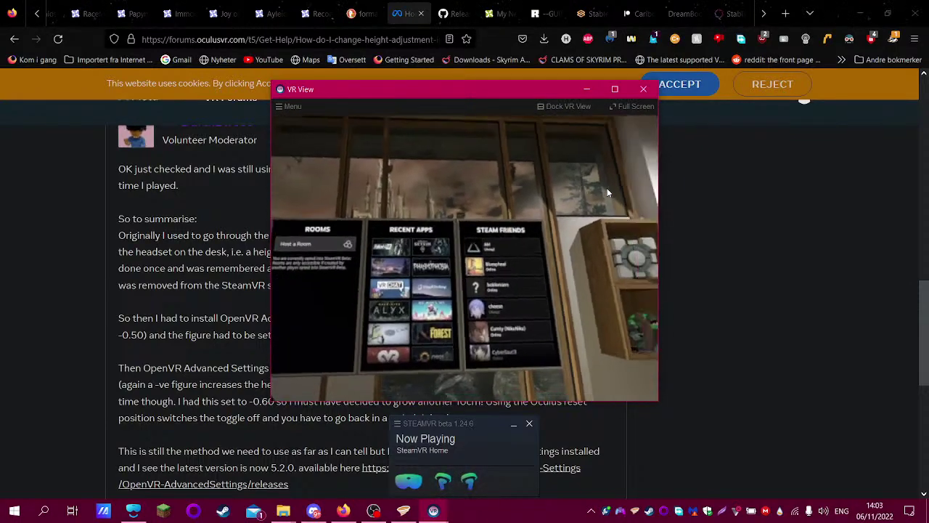
pyautogui.click(643, 89)
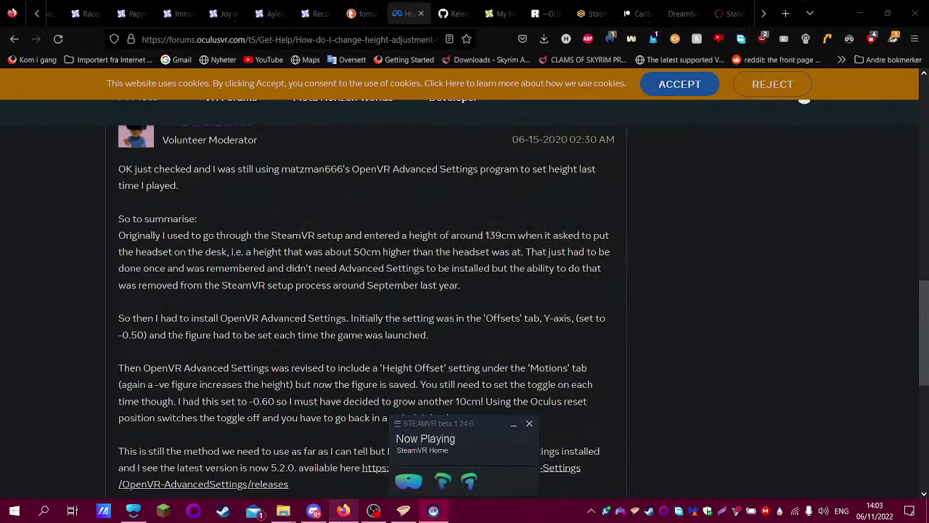
# - Reset the seated position in SteamVR twice
pyautogui.click(397, 423)
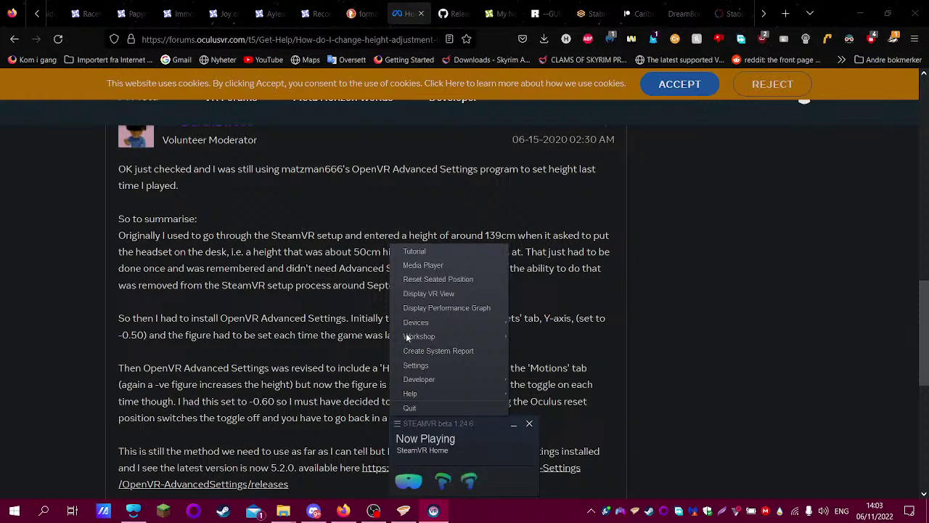
pyautogui.click(461, 283)
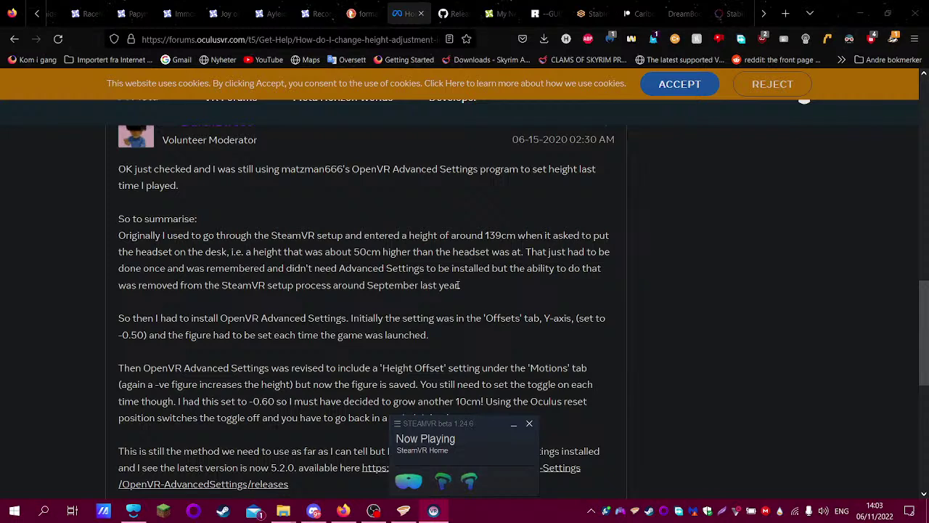
pyautogui.click(395, 423)
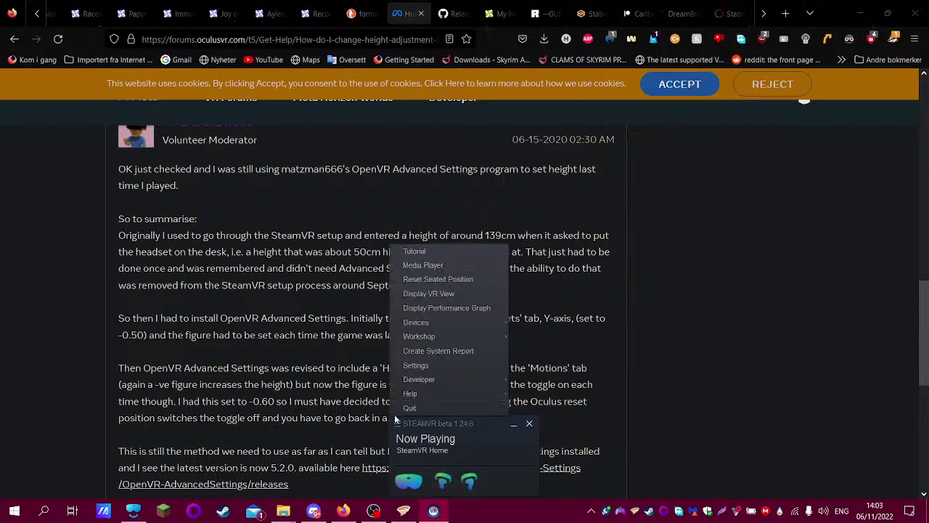
pyautogui.click(413, 279)
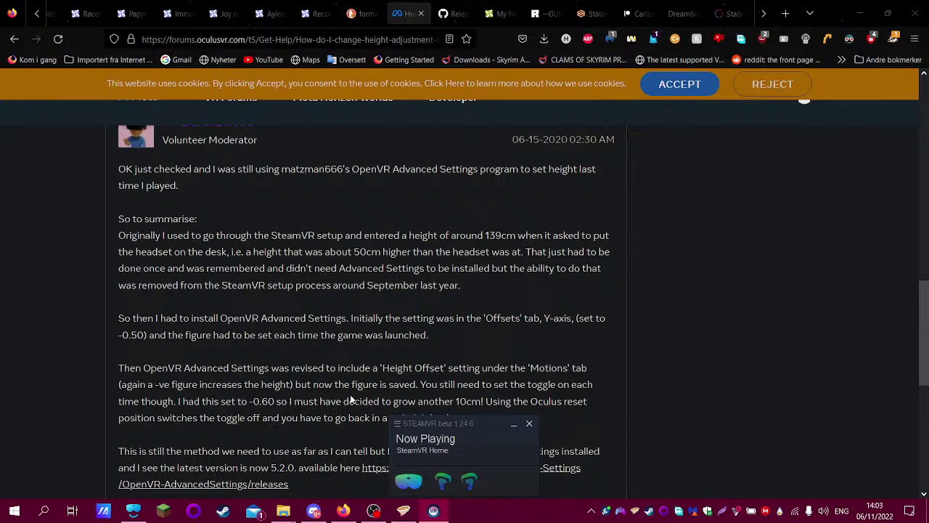
# - Reopen SteamVR Settings beside the forum post's Height Offset instructions and minimize the status window covering it
pyautogui.moveTo(358, 368); pyautogui.dragTo(423, 368)
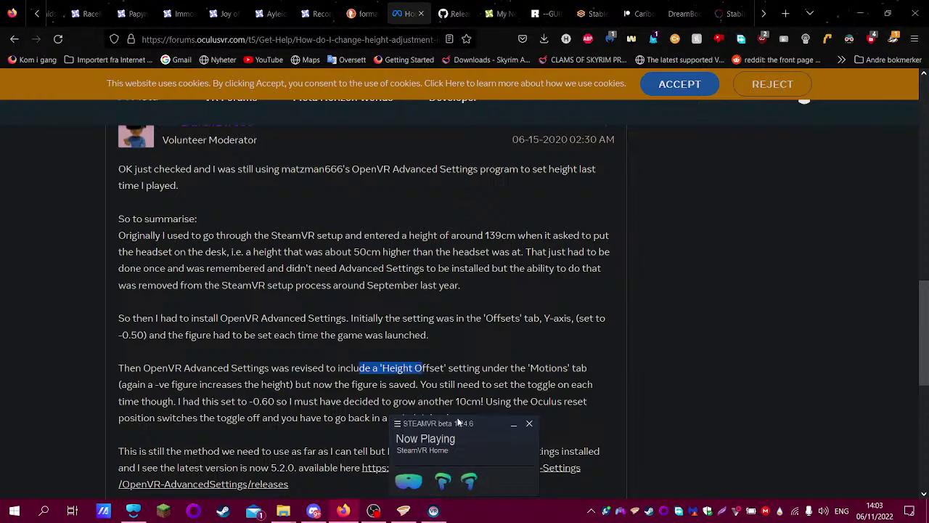
pyautogui.click(458, 422)
pyautogui.click(436, 369)
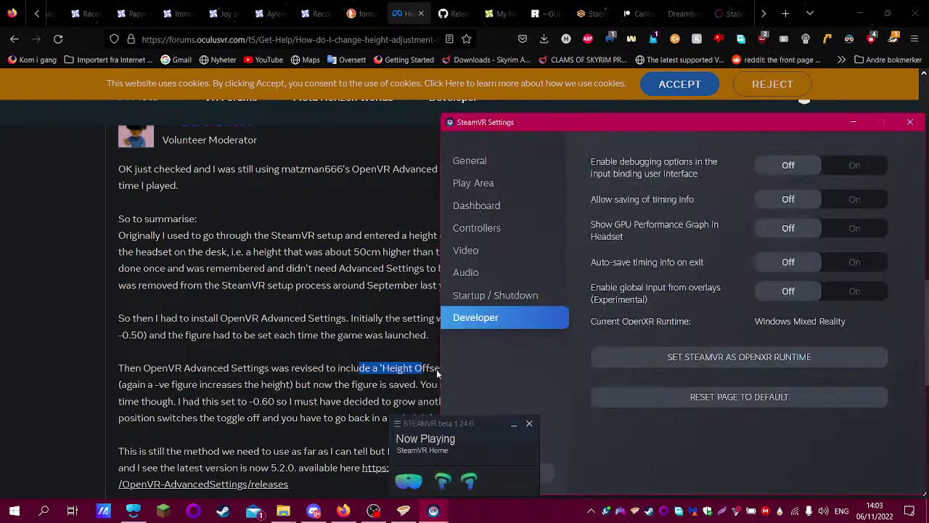
pyautogui.click(509, 430)
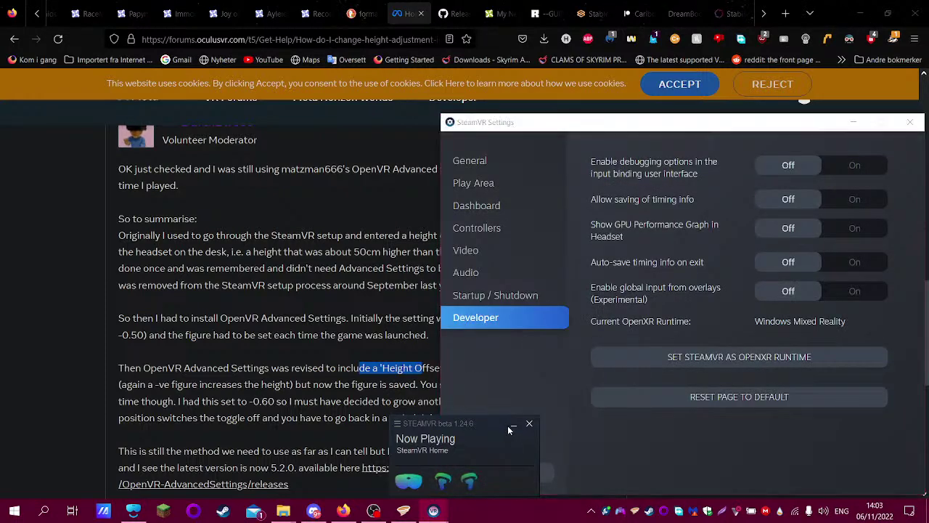
pyautogui.click(513, 428)
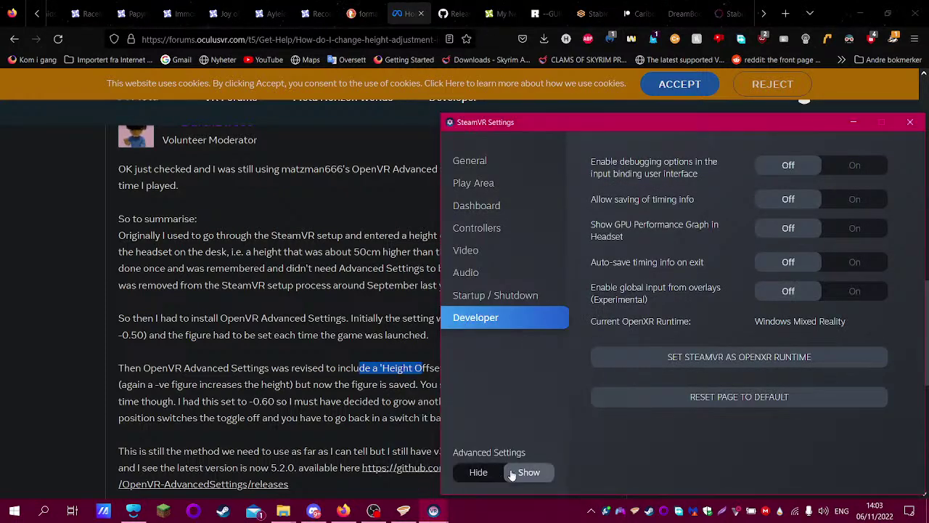
# - Switch the SteamVR Advanced Settings visibility repeatedly between Show and Hide, ending on Hide
pyautogui.click(514, 472)
pyautogui.click(512, 473)
pyautogui.click(512, 473)
pyautogui.click(512, 473)
pyautogui.click(512, 473)
pyautogui.click(512, 473)
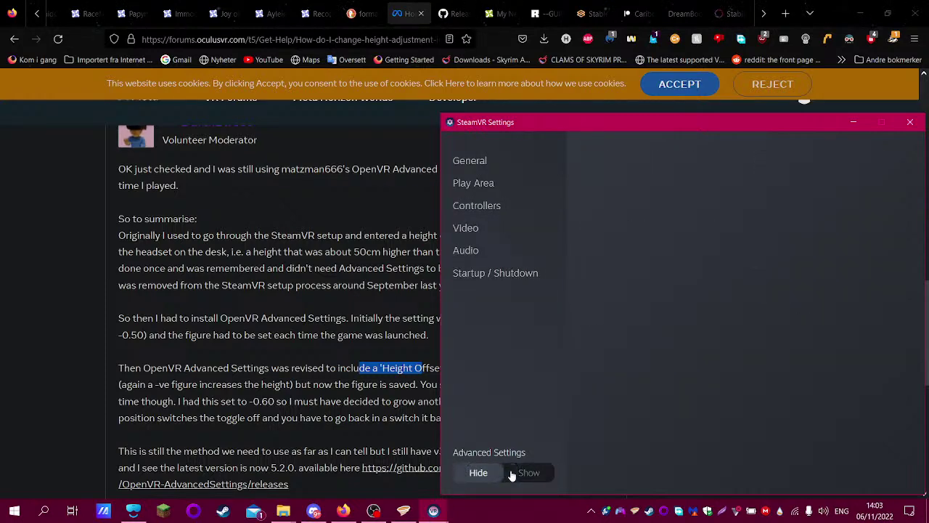
pyautogui.click(512, 473)
pyautogui.click(511, 472)
pyautogui.click(512, 473)
pyautogui.click(512, 473)
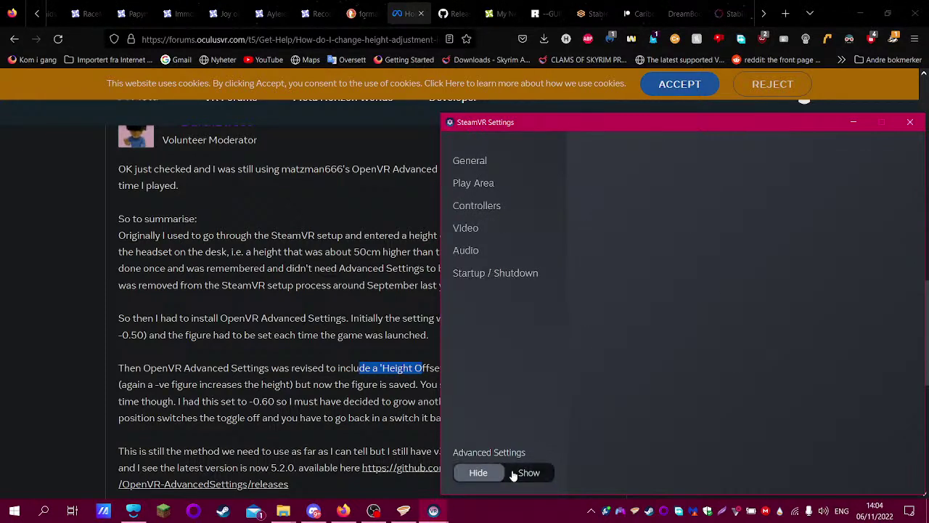
# - Show SteamVR's advanced settings and check the Dashboard Position options, leaving them on MIDDLE
pyautogui.click(512, 473)
pyautogui.click(490, 208)
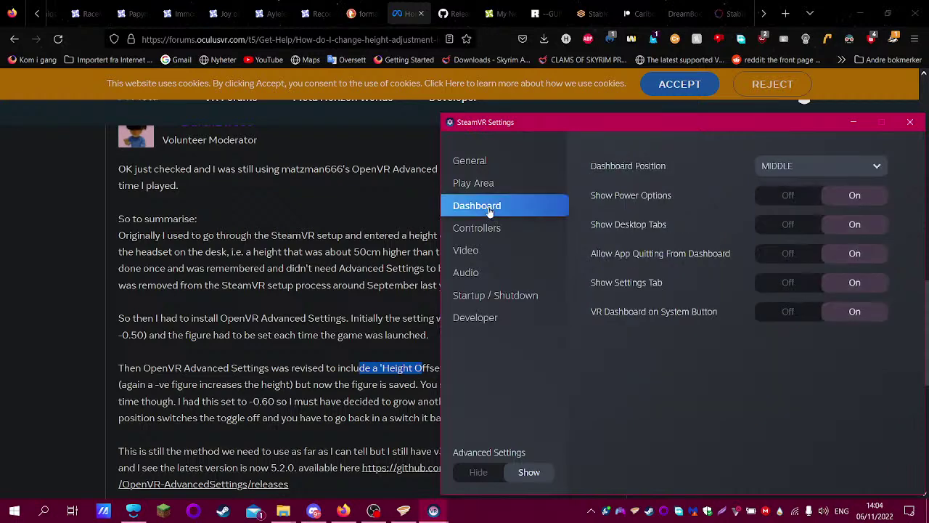
pyautogui.click(773, 167)
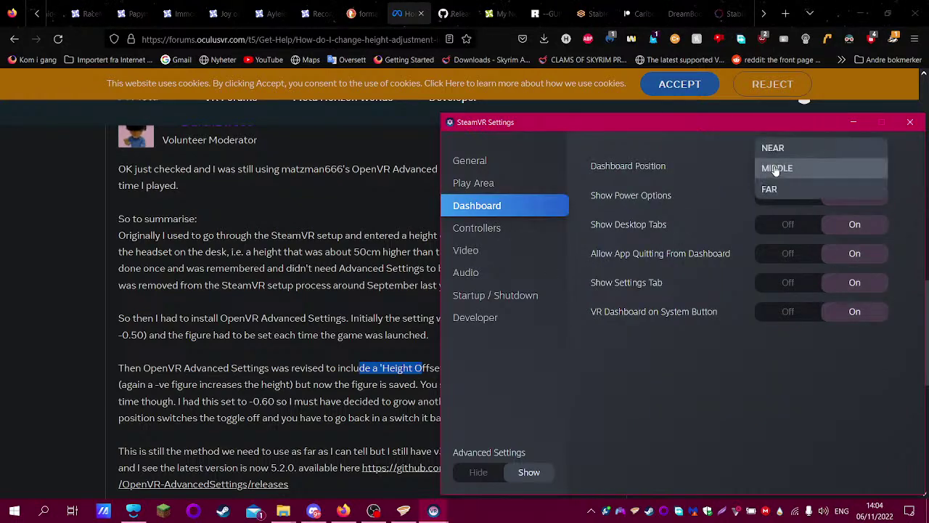
pyautogui.click(712, 189)
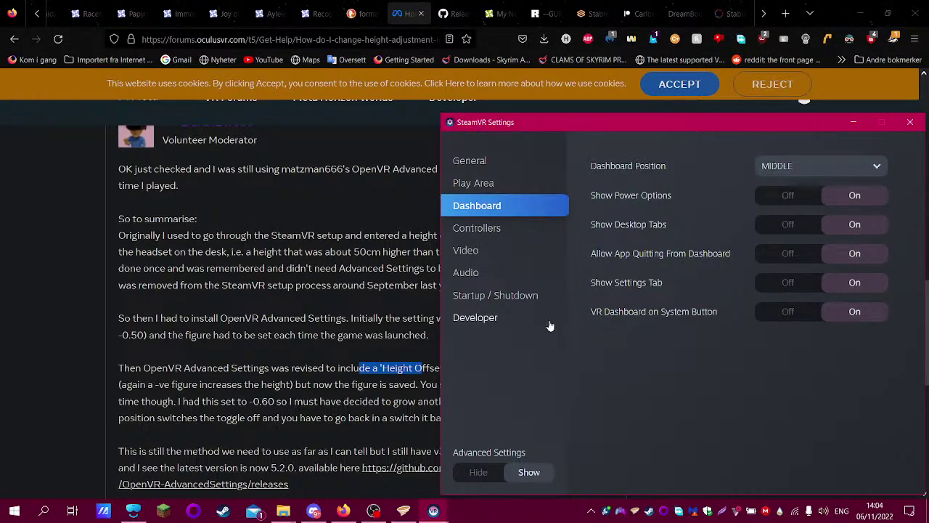
# - Read the remaining height adjustment replies in the forum thread and return to the "increase vr height" search results
pyautogui.click(269, 327)
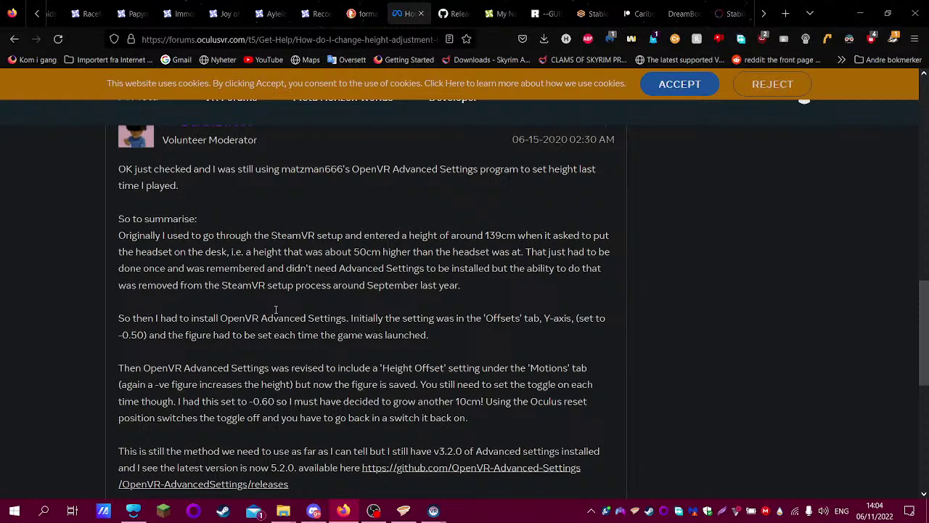
pyautogui.scroll(-2, 303, 351)
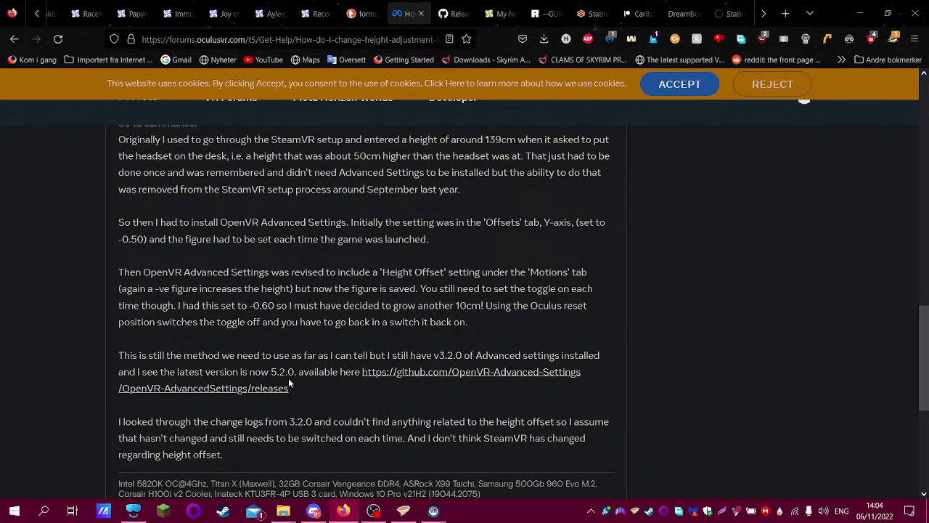
pyautogui.scroll(-6, 276, 349)
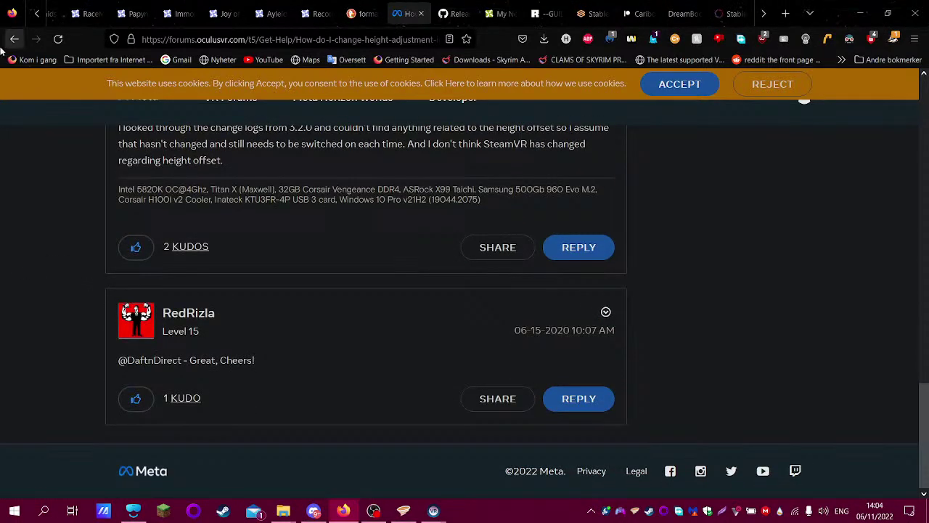
pyautogui.click(13, 39)
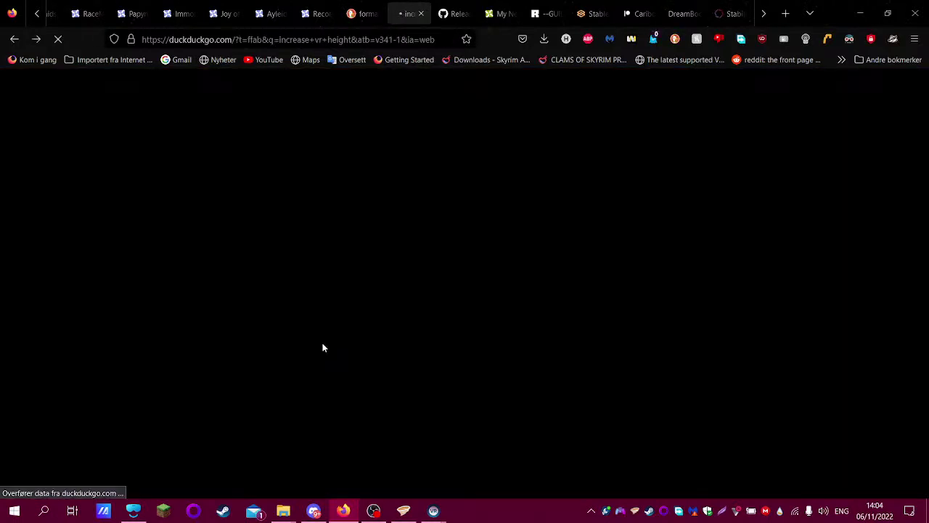
# - Close the SteamVR Settings window and bring the SteamVR status window back up
pyautogui.moveTo(433, 510)
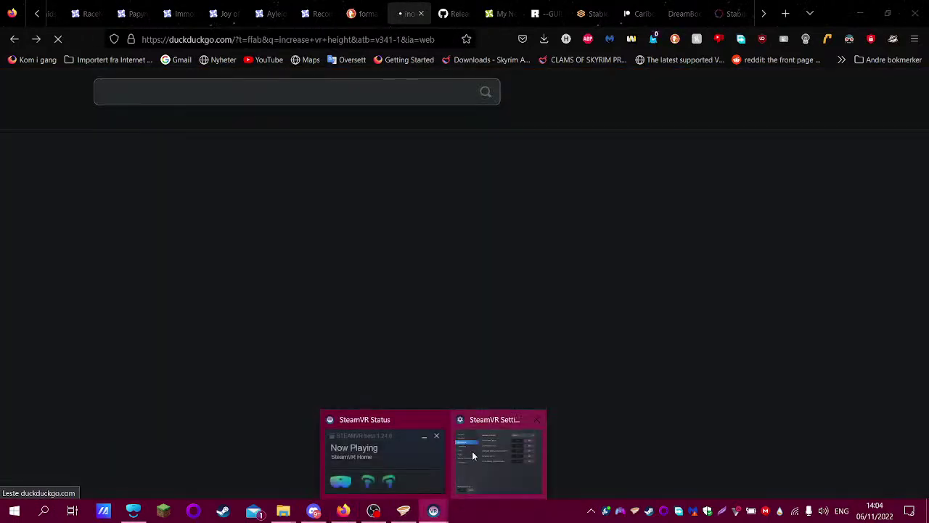
pyautogui.click(472, 455)
pyautogui.click(912, 121)
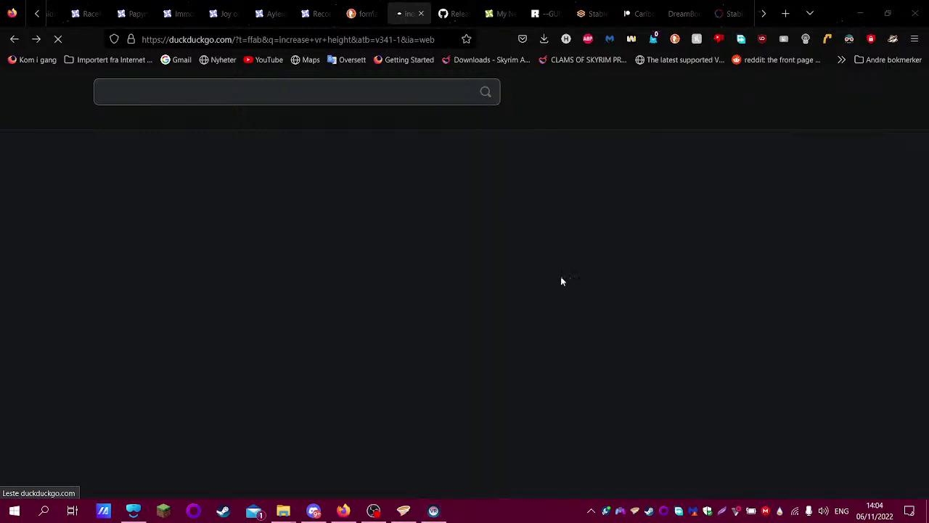
pyautogui.click(434, 511)
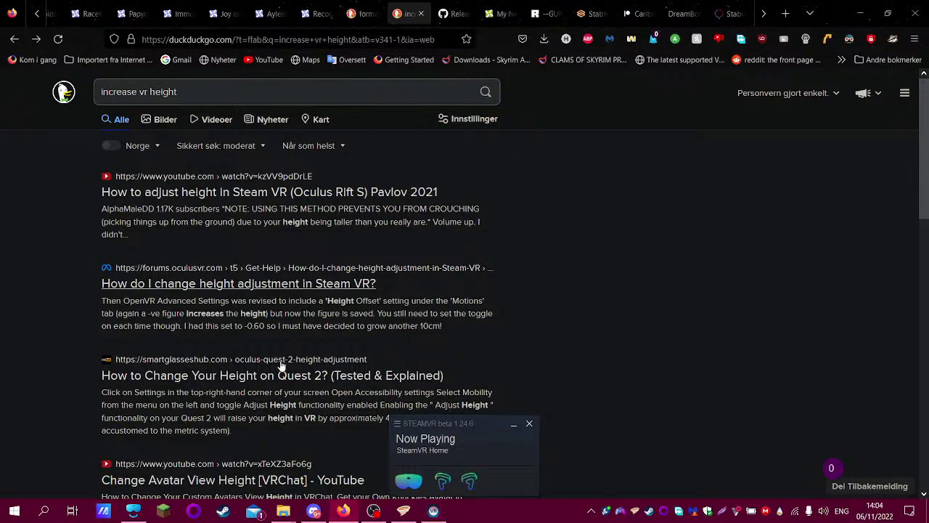
# - Switch to the Vortex mod manager, enable all for the RaceMenu and Hearthfire Multiple Adoptions mods, and minimize it
pyautogui.click(314, 510)
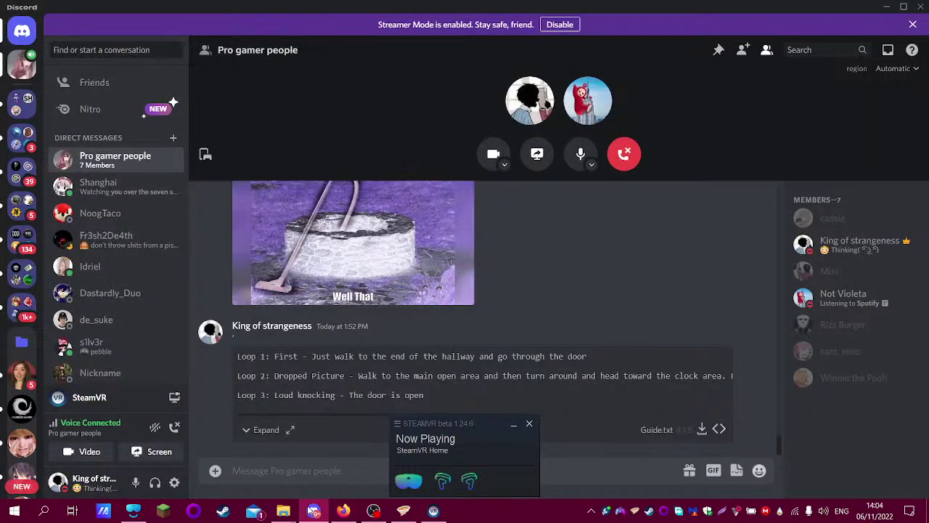
pyautogui.click(312, 511)
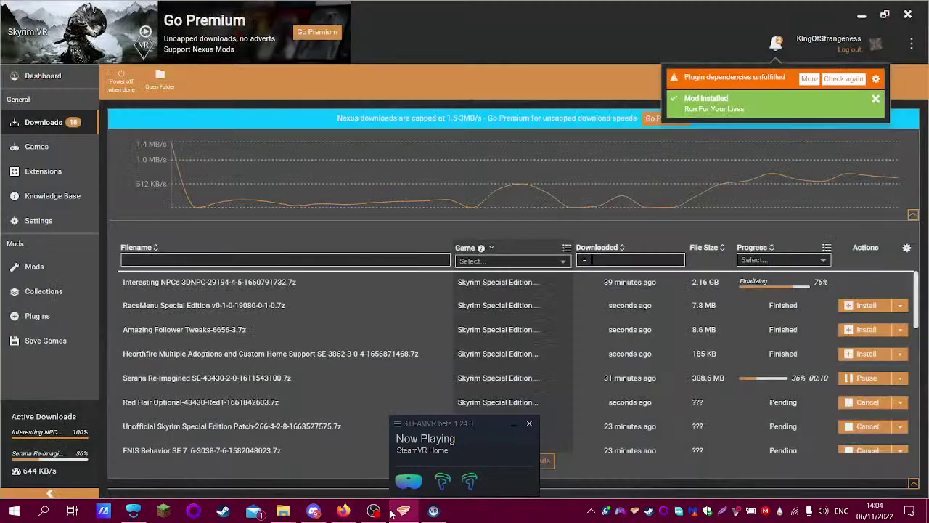
pyautogui.click(404, 510)
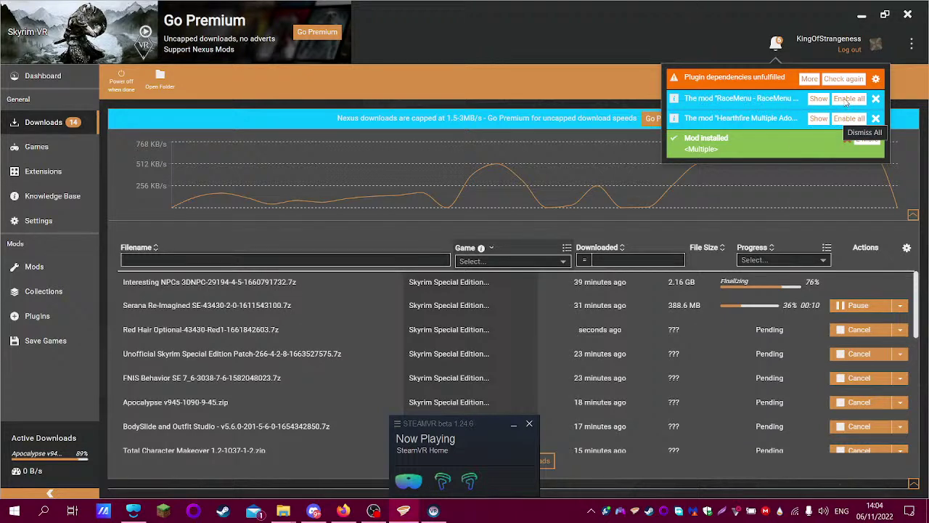
pyautogui.click(848, 99)
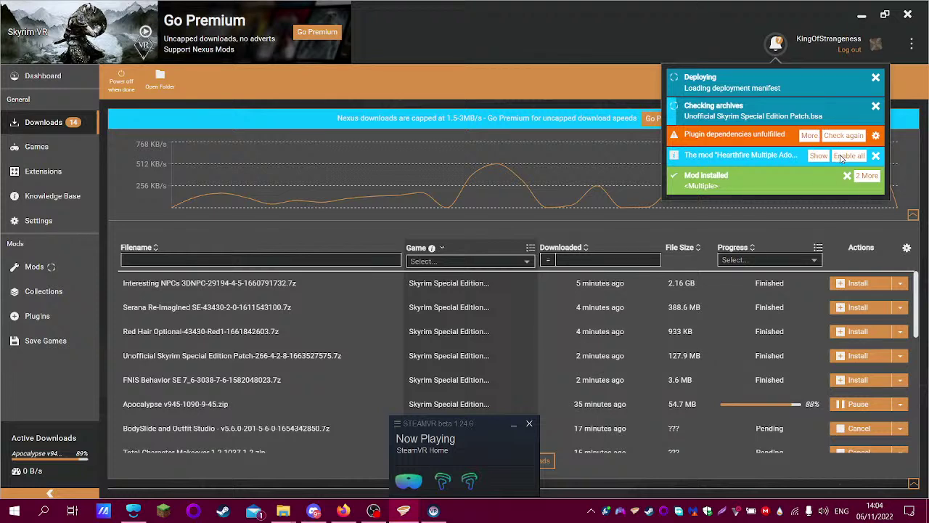
pyautogui.click(848, 156)
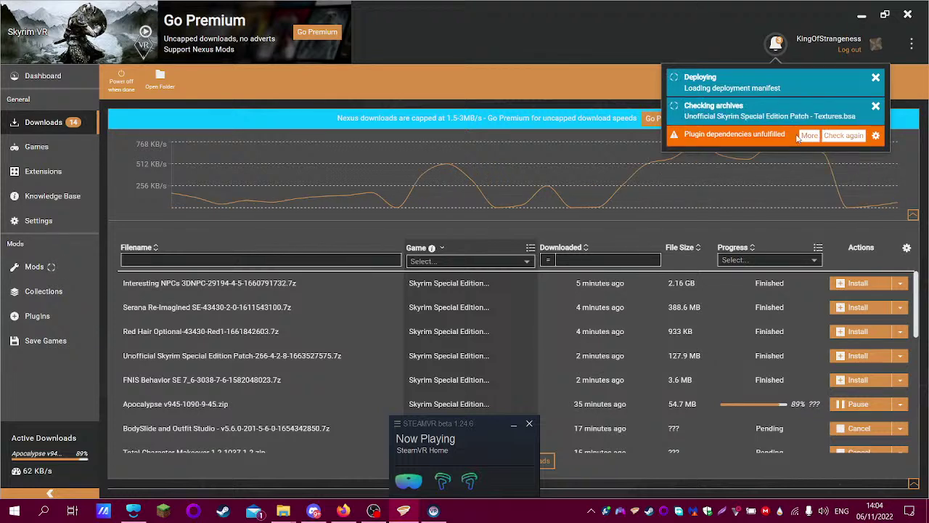
pyautogui.click(863, 15)
# - Reread the forum thread's OpenVR Advanced Settings instructions on the Offsets Y-axis value and Height Offset
pyautogui.scroll(-3, 332, 370)
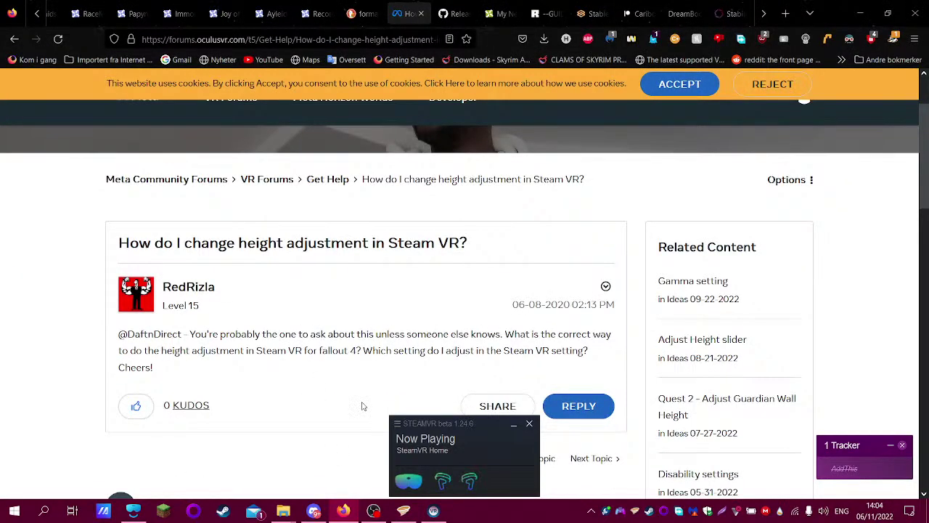
pyautogui.scroll(-5, 363, 406)
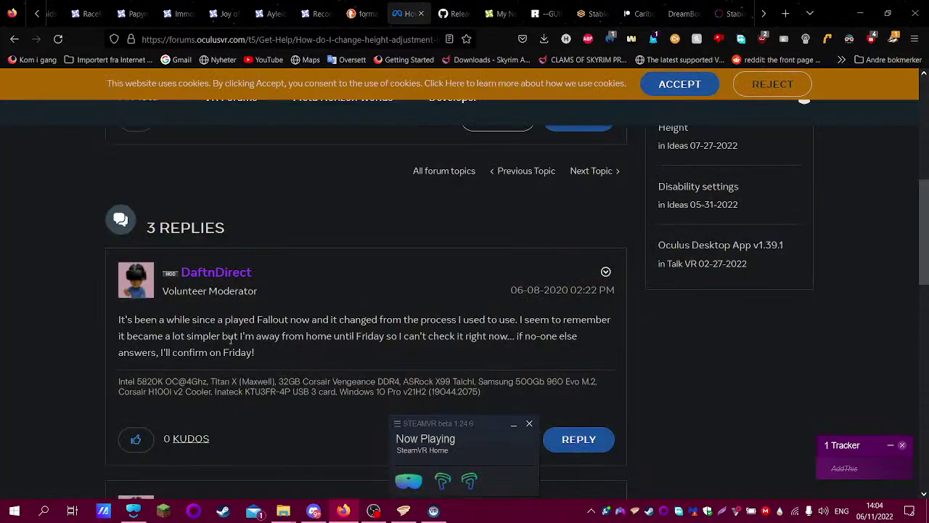
pyautogui.scroll(-3, 364, 334)
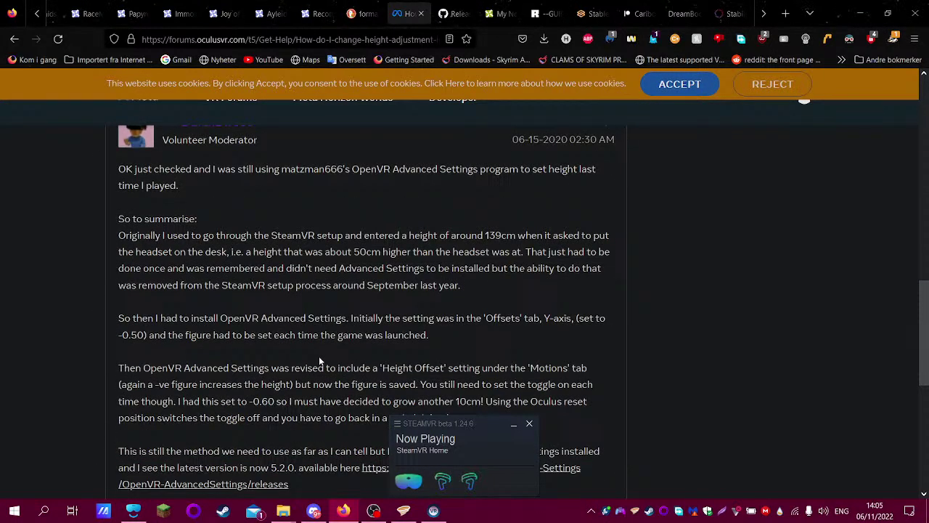
pyautogui.scroll(-1, 319, 361)
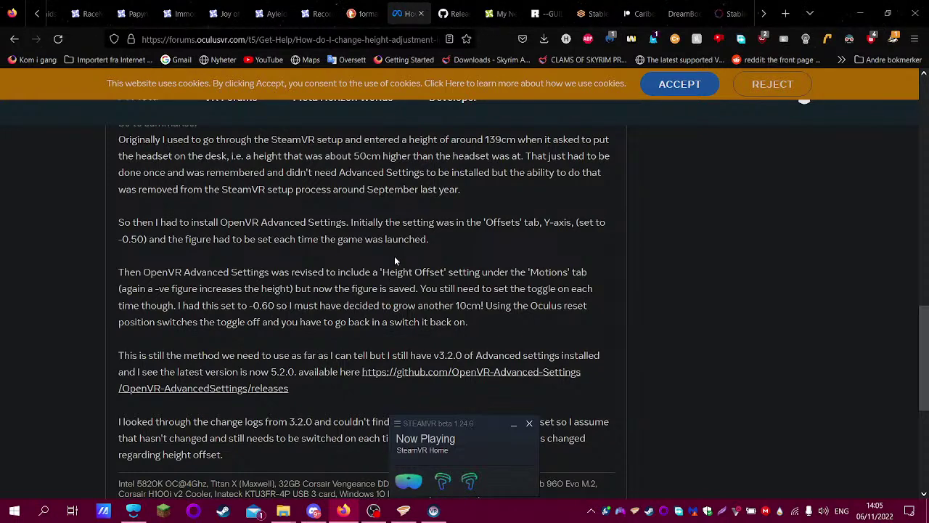
pyautogui.moveTo(357, 222); pyautogui.dragTo(523, 223)
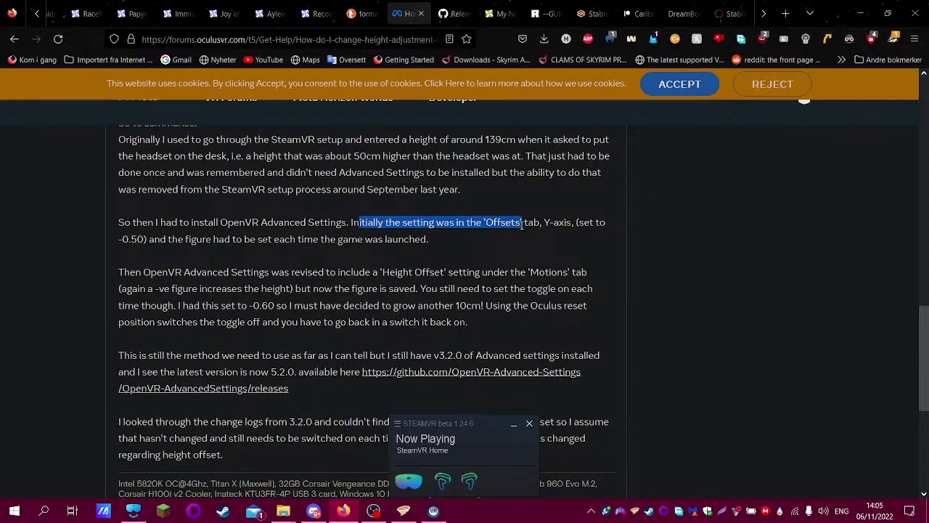
pyautogui.click(523, 224)
pyautogui.moveTo(176, 239); pyautogui.dragTo(233, 244)
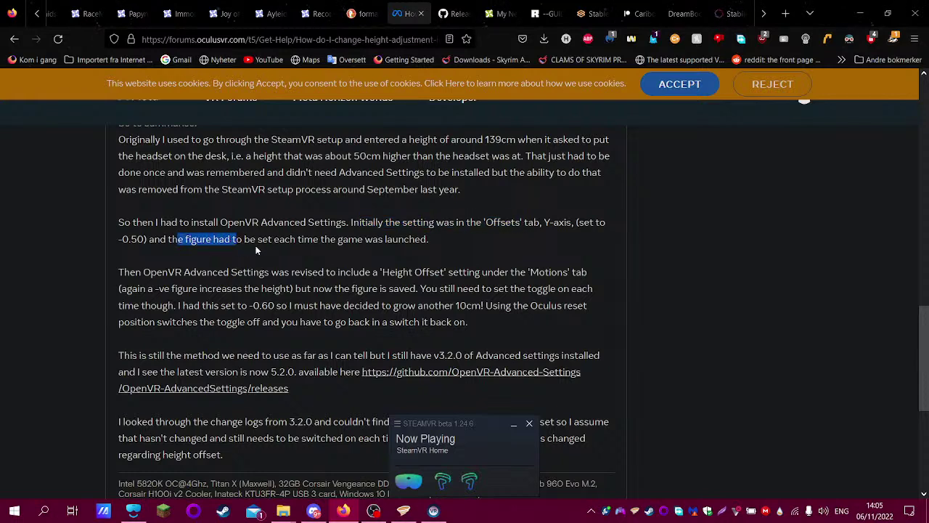
pyautogui.click(256, 246)
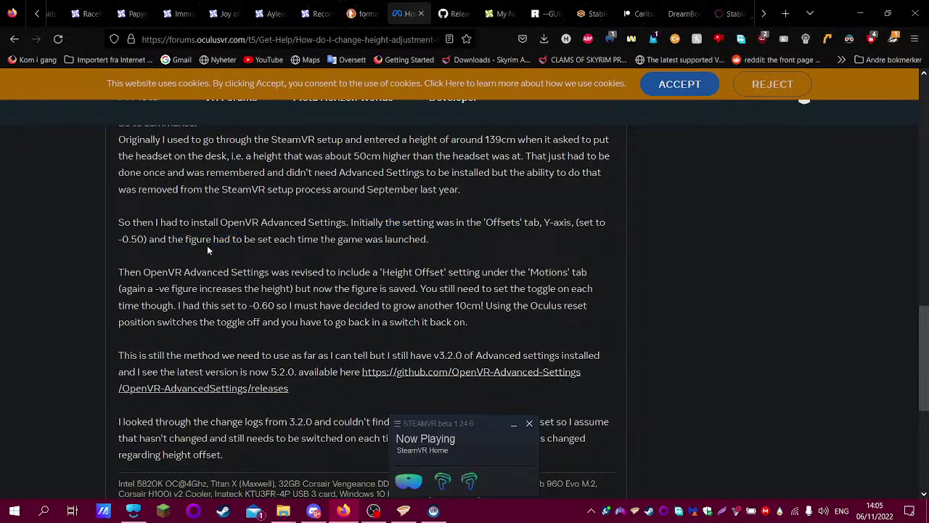
# - Search Windows for OpenVR and open OpenXR Tools for Windows Mixed Reality from the "open" results
pyautogui.click(43, 510)
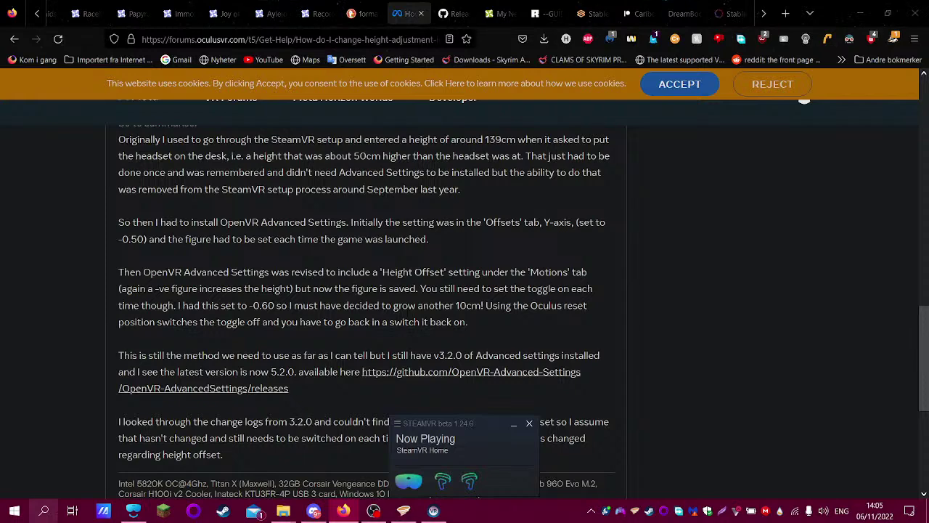
pyautogui.write('open')
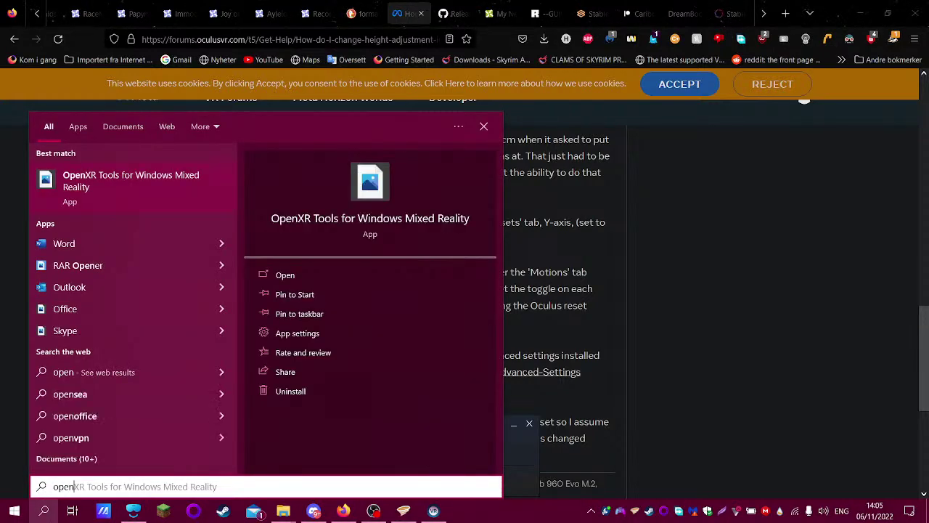
pyautogui.write('br')
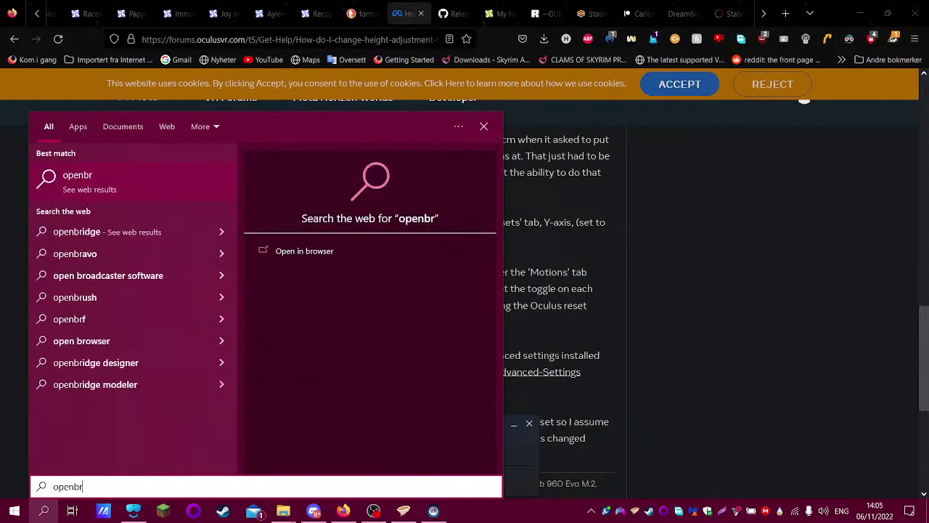
pyautogui.press('BackSpace')
pyautogui.press('BackSpace')
pyautogui.write('vr')
pyautogui.press('BackSpace')
pyautogui.press('BackSpace')
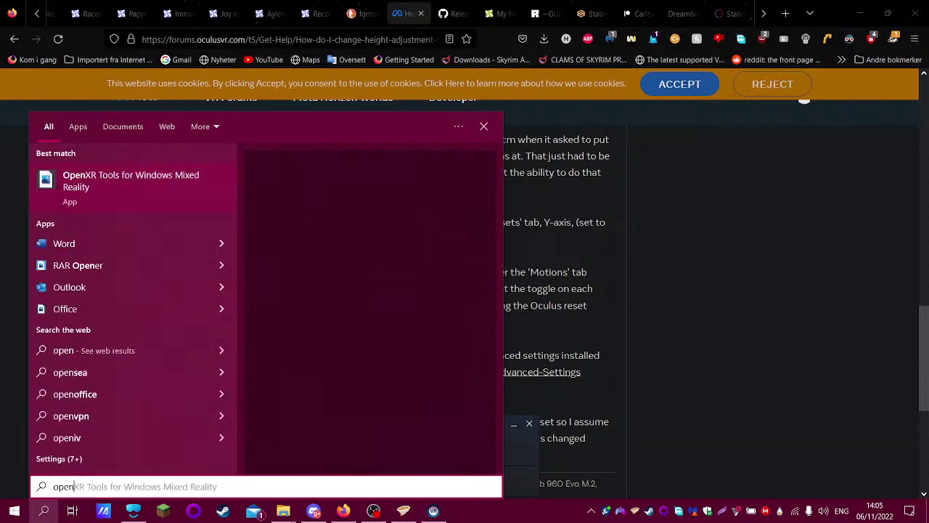
pyautogui.click(64, 195)
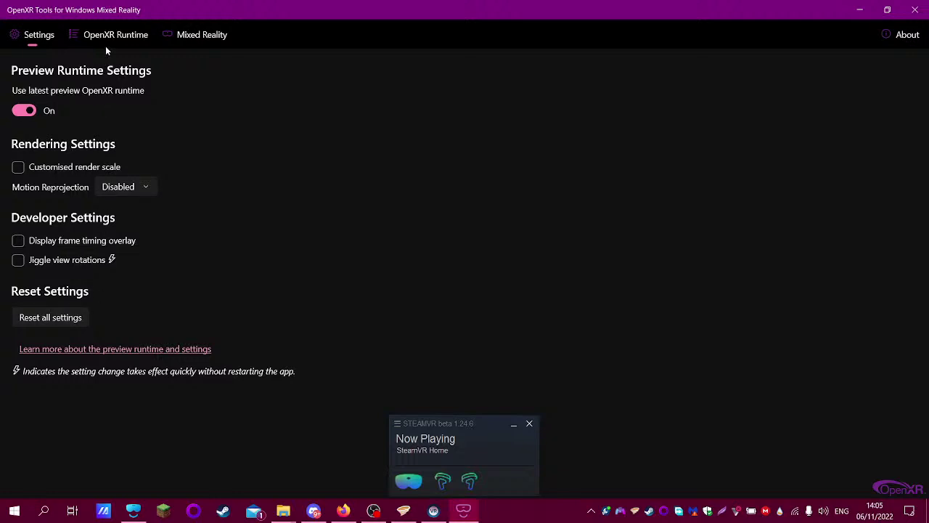
# - Launch the OpenXR demo scene, then examine the OpenXR Runtime and Settings pages for height options before closing the tool
pyautogui.click(199, 34)
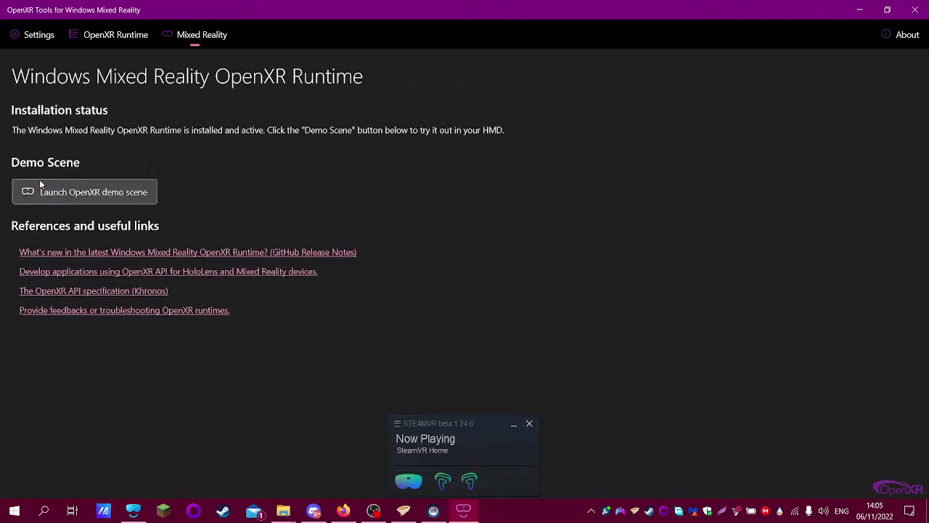
pyautogui.click(45, 189)
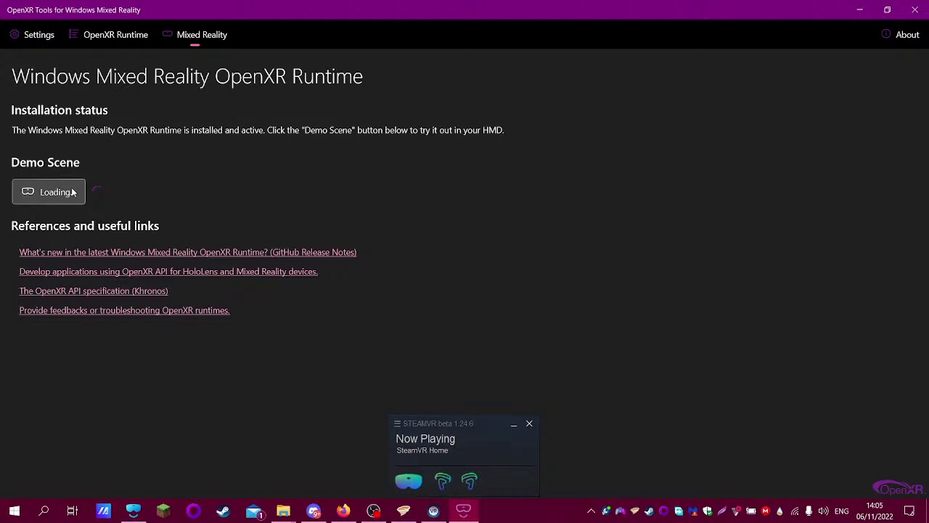
pyautogui.click(135, 35)
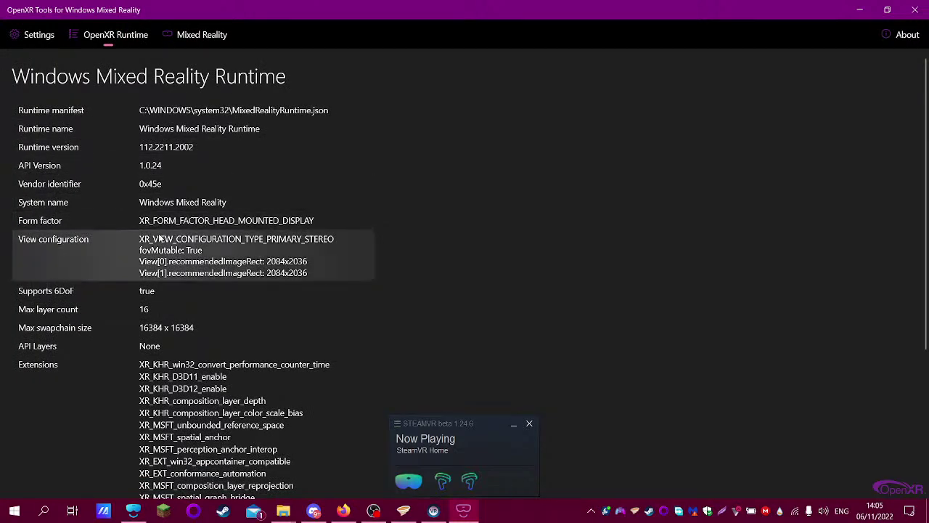
pyautogui.scroll(-5, 210, 247)
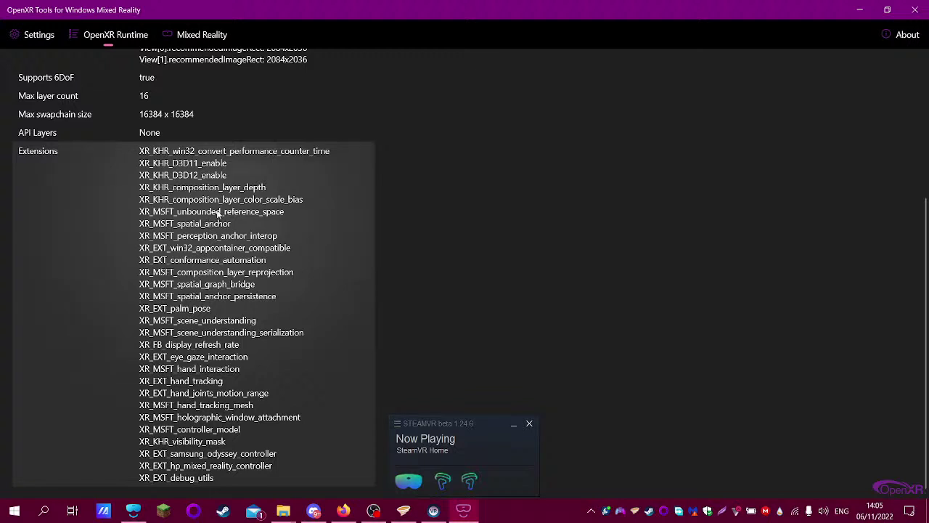
pyautogui.click(39, 35)
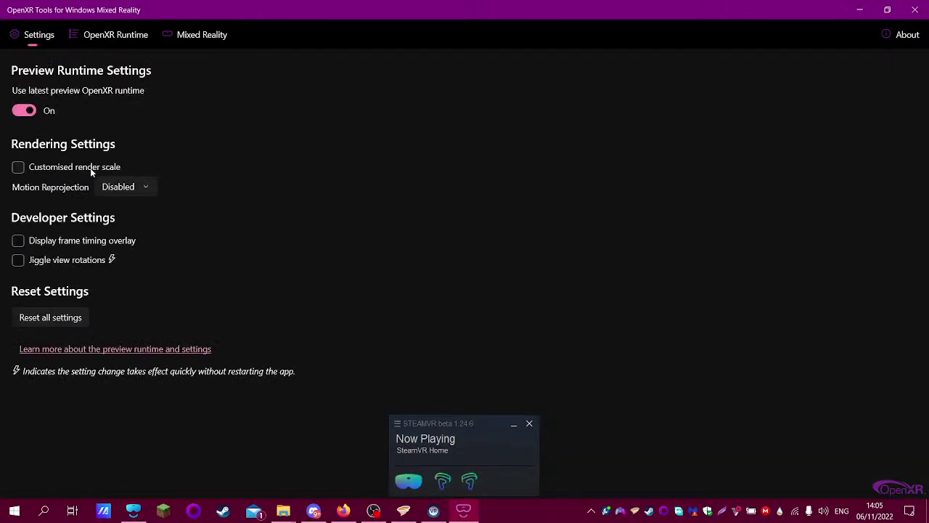
pyautogui.click(914, 9)
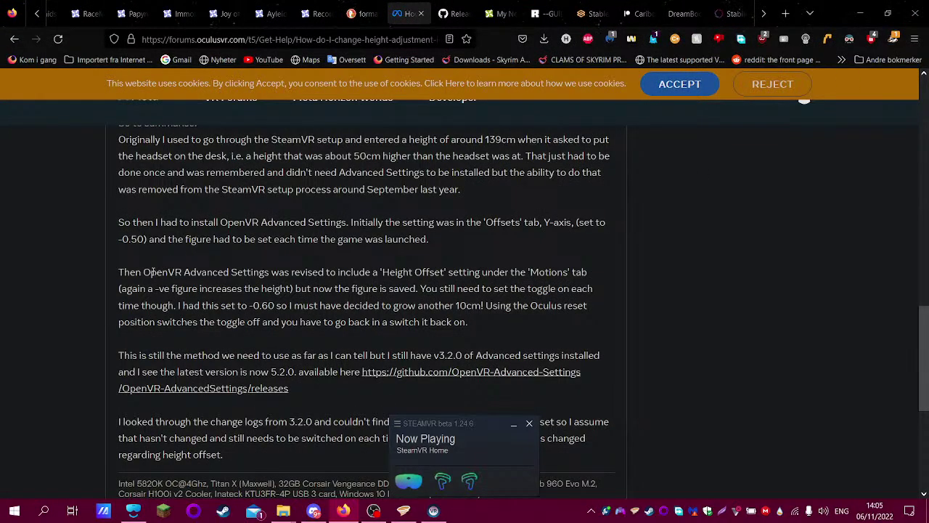
# - Open the forum post's GitHub link to the OpenVR Advanced Settings releases in a new tab
pyautogui.scroll(-2, 182, 272)
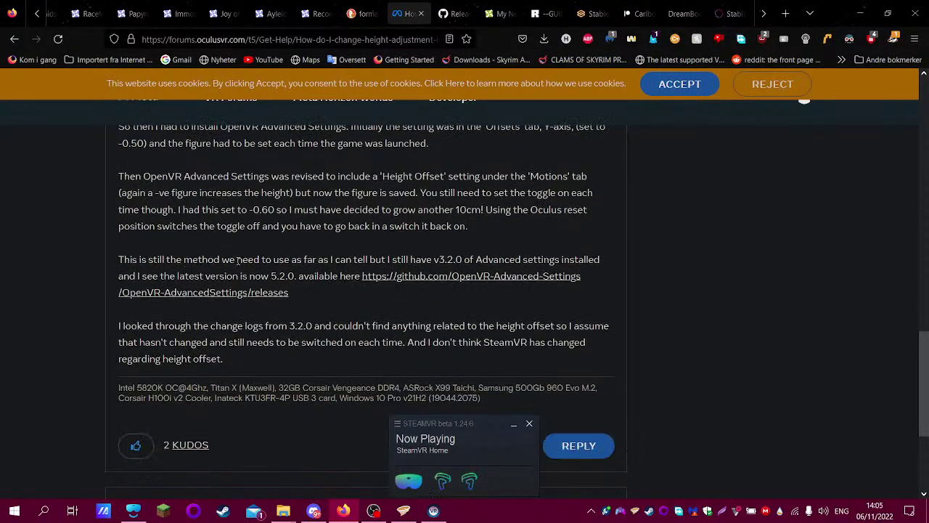
pyautogui.rightClick(432, 285)
pyautogui.click(535, 27)
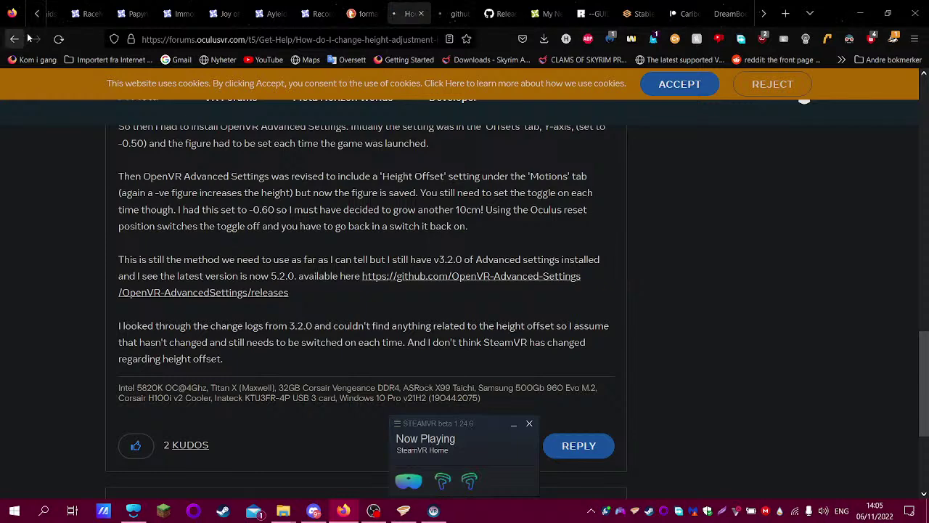
# - Close the duplicate GitHub releases tab and open the OpenVR-Advanced-Settings team page from the 5.6.2 releases page
pyautogui.click(456, 13)
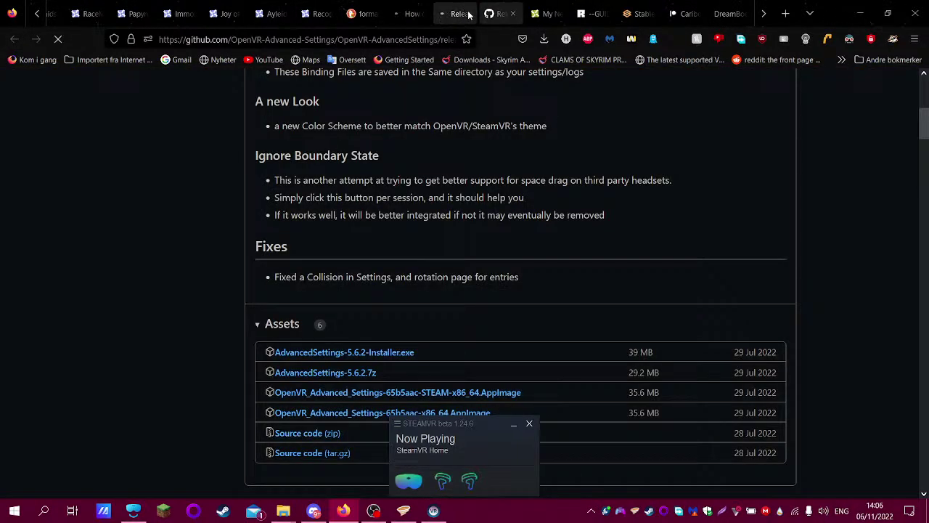
pyautogui.click(456, 15)
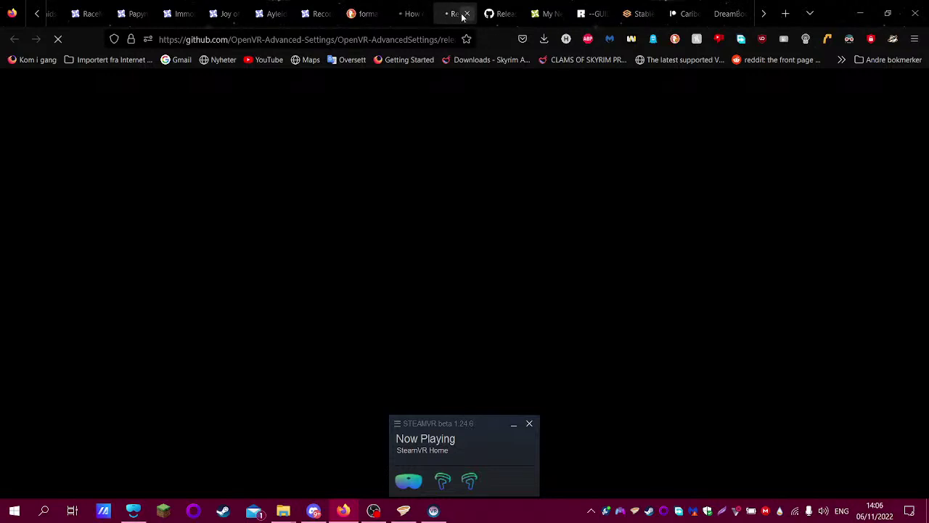
pyautogui.scroll(5, 439, 163)
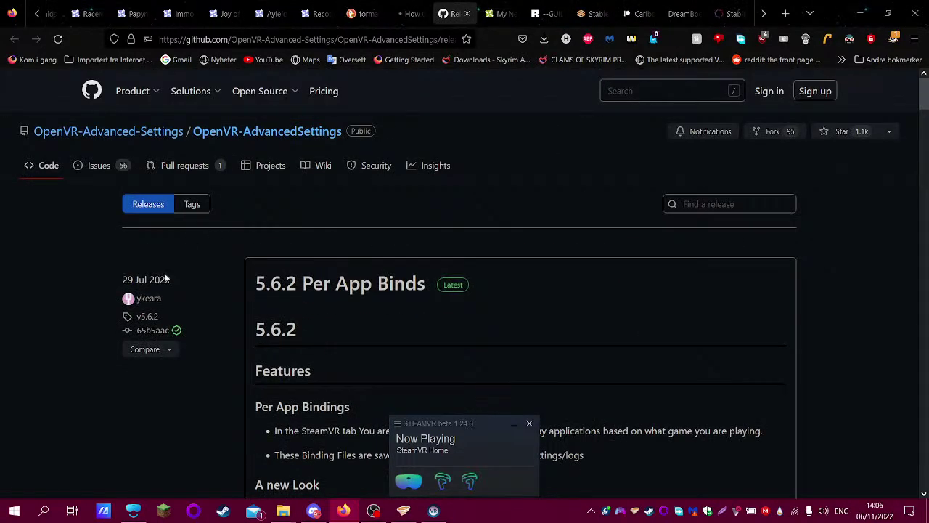
pyautogui.click(145, 132)
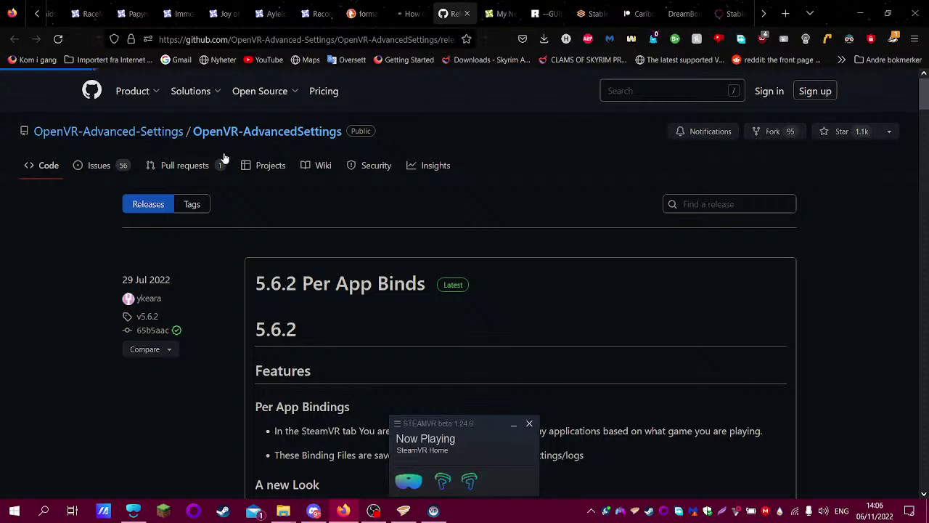
pyautogui.click(404, 13)
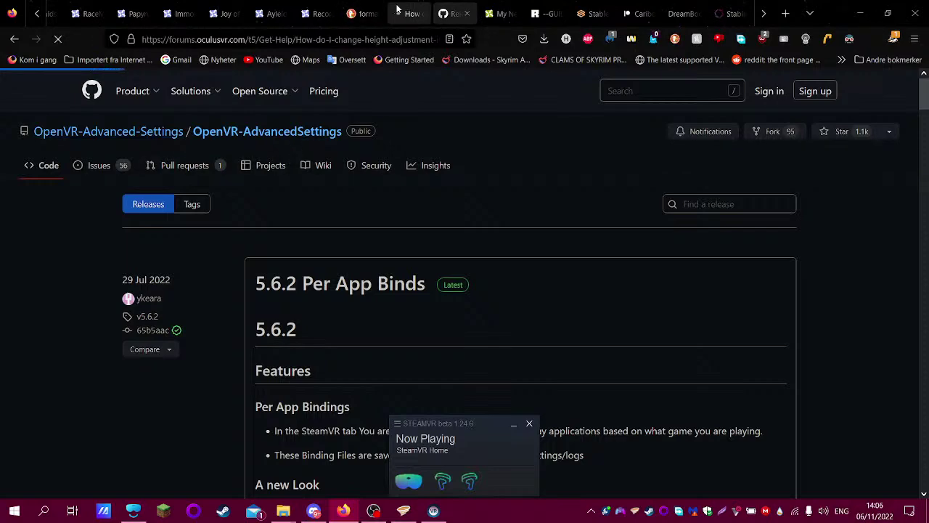
# - Switch to Vortex, review the details of the unfulfilled plugin dependencies and run the check again
pyautogui.click(398, 512)
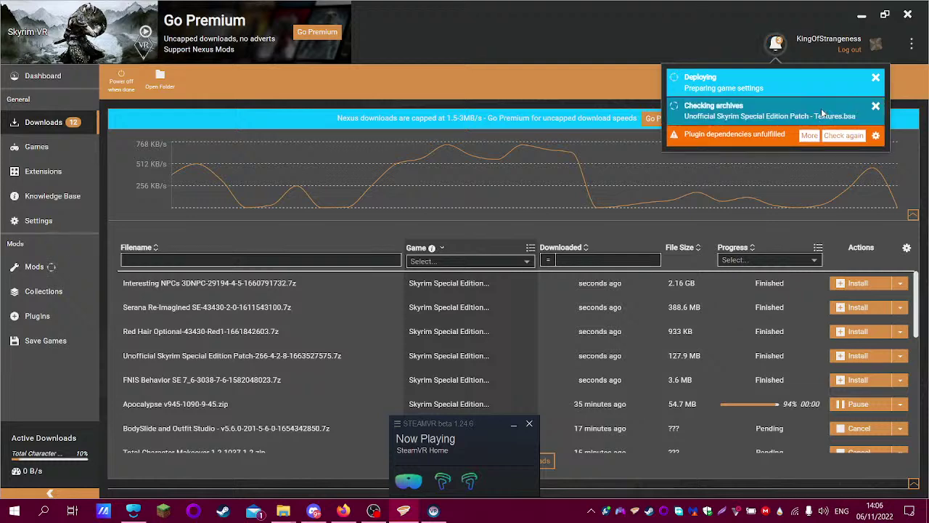
pyautogui.click(809, 135)
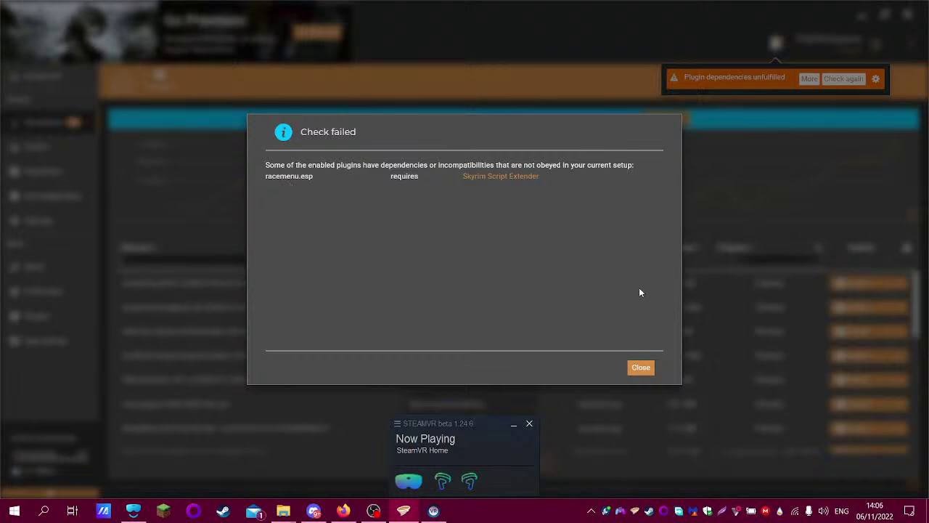
pyautogui.click(640, 368)
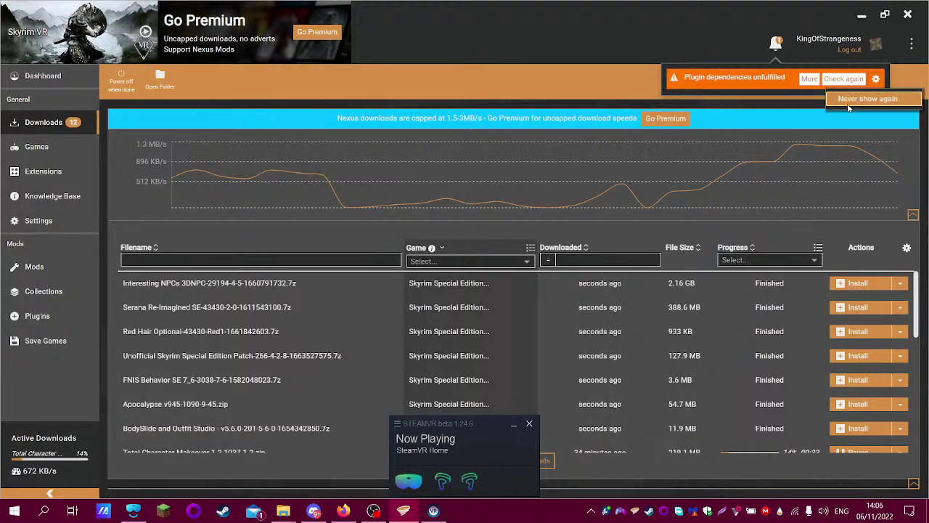
pyautogui.click(843, 79)
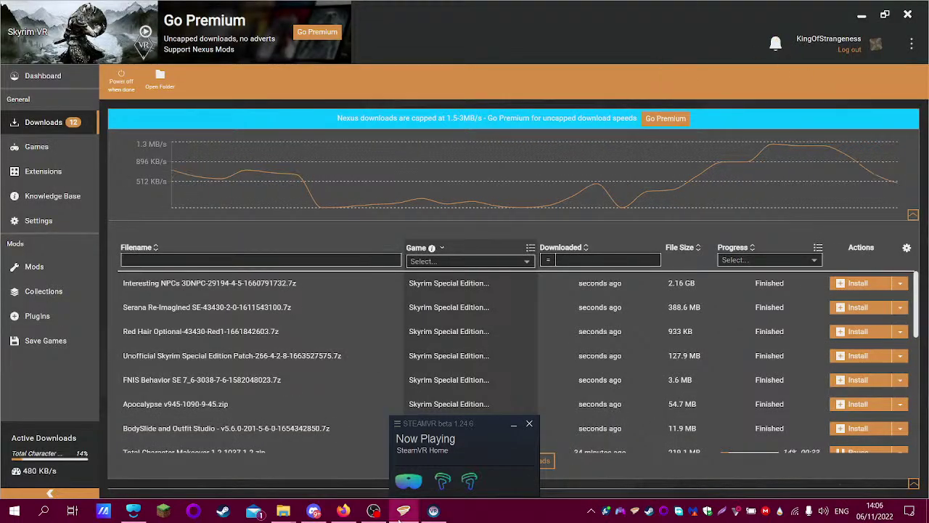
# - Return to Firefox and open the OpenVR-AdvancedSettings repository from the team's GitHub overview
pyautogui.click(313, 510)
pyautogui.click(343, 510)
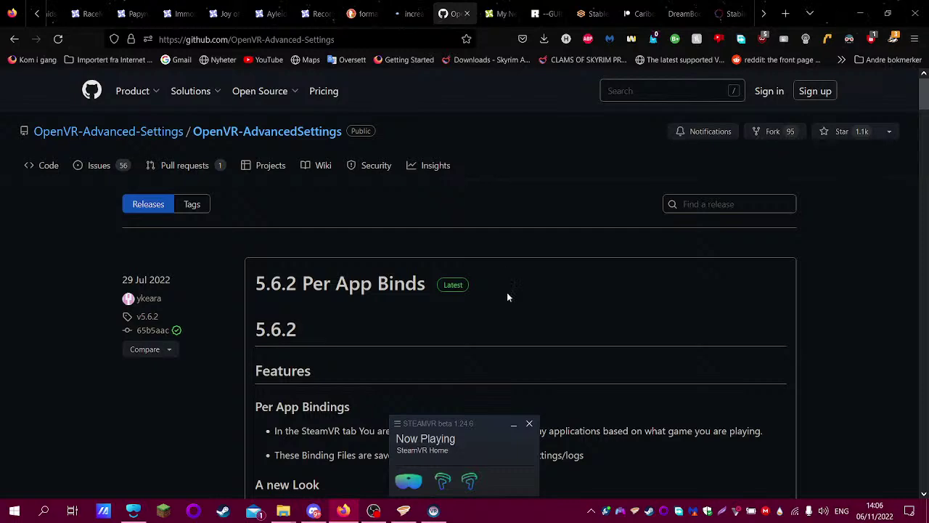
pyautogui.scroll(-3, 507, 294)
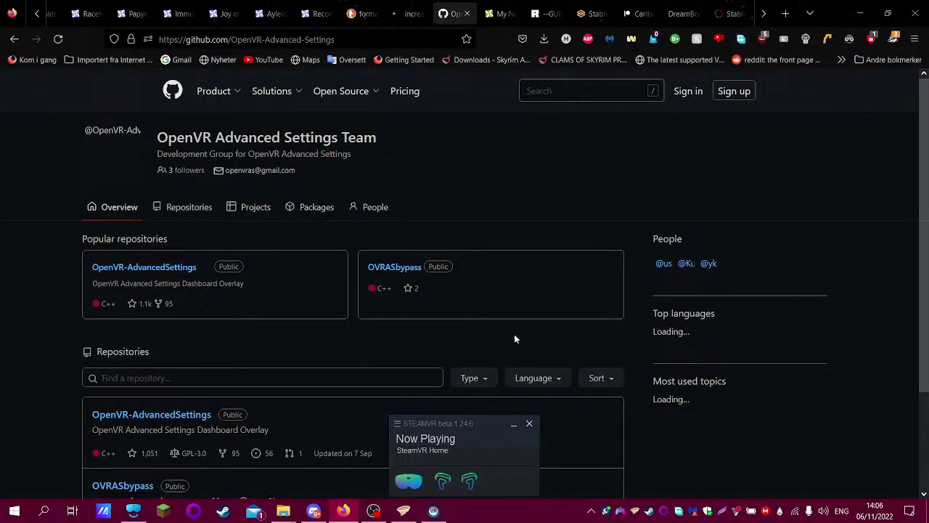
pyautogui.scroll(-3, 441, 314)
pyautogui.scroll(2, 421, 316)
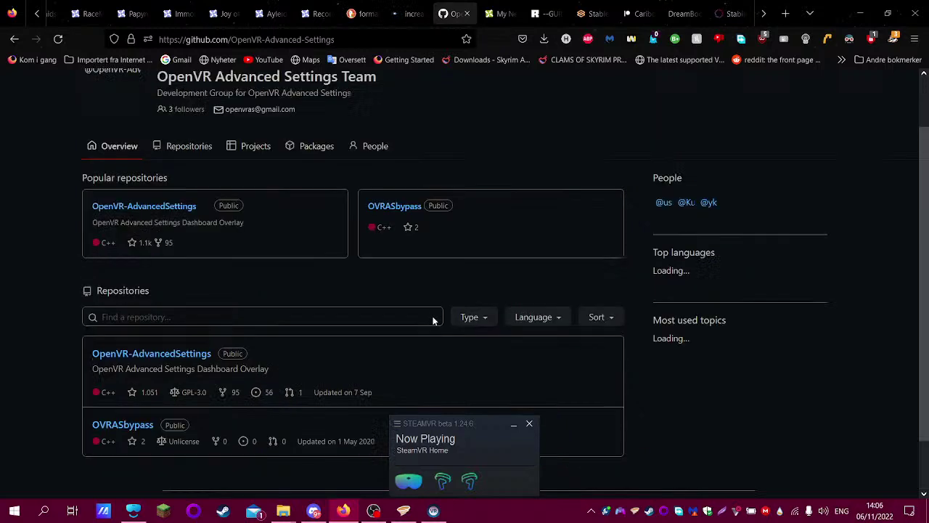
pyautogui.scroll(2, 432, 320)
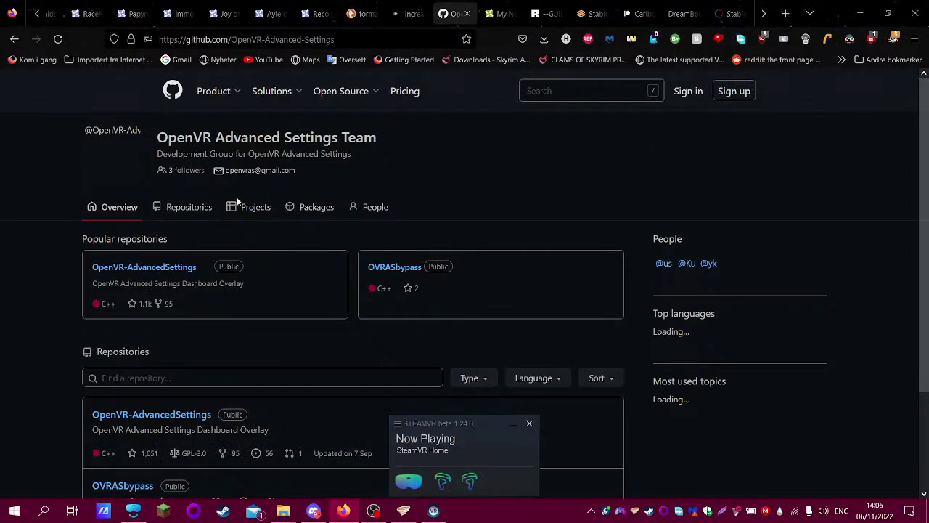
pyautogui.click(146, 268)
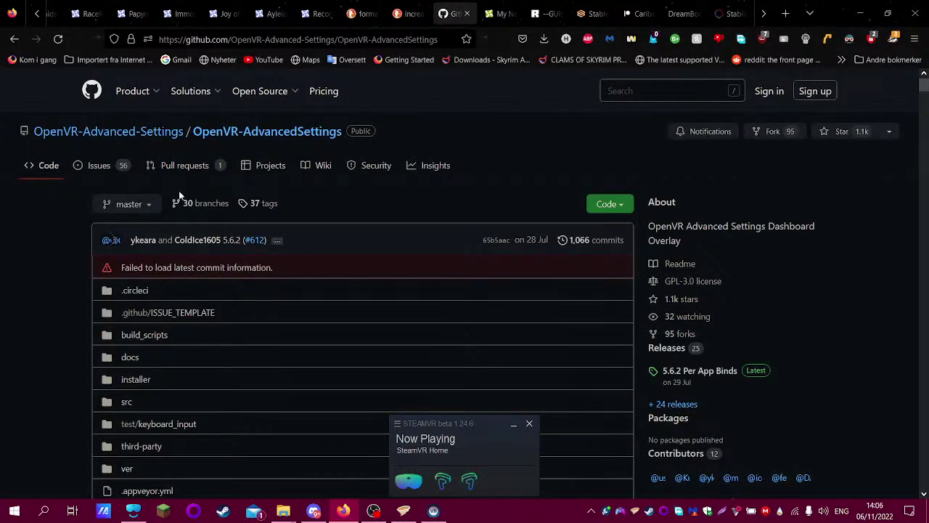
# - Go to the Features section of the repository's Readme
pyautogui.scroll(-5, 280, 214)
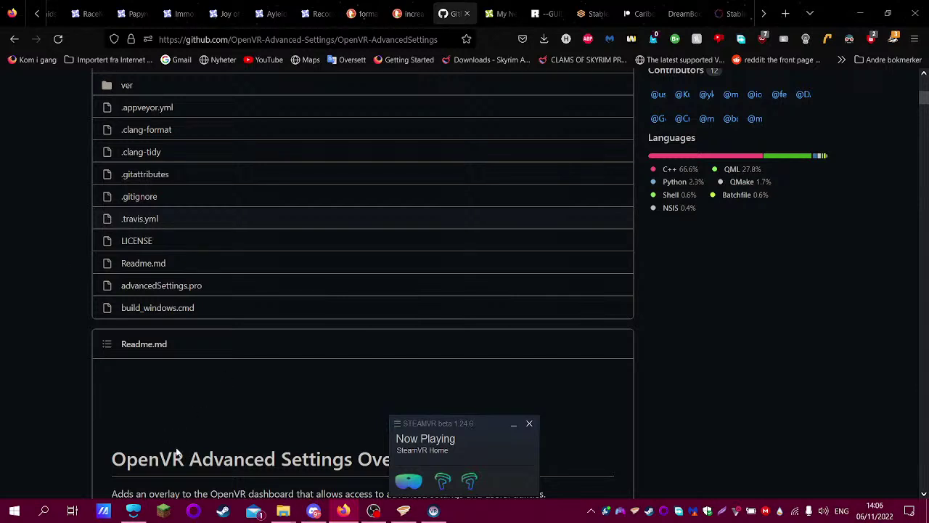
pyautogui.scroll(-4, 292, 470)
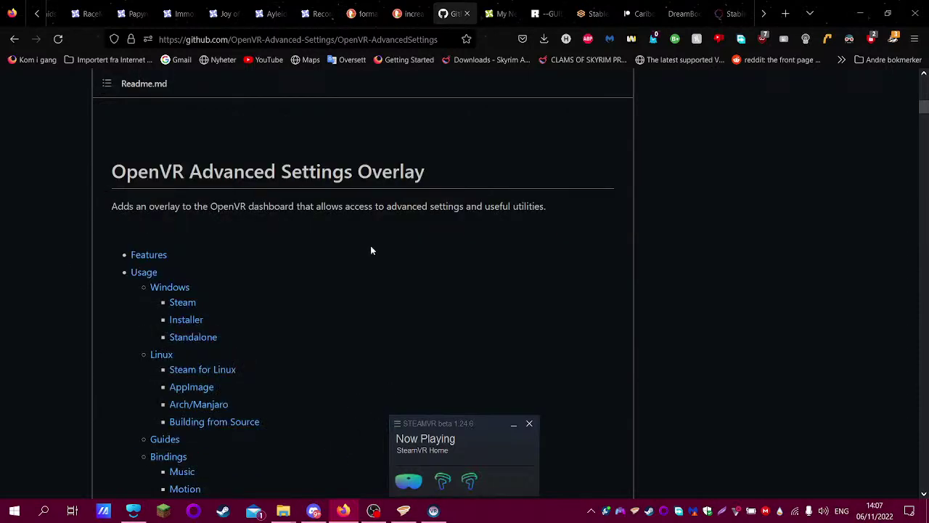
pyautogui.scroll(1, 143, 296)
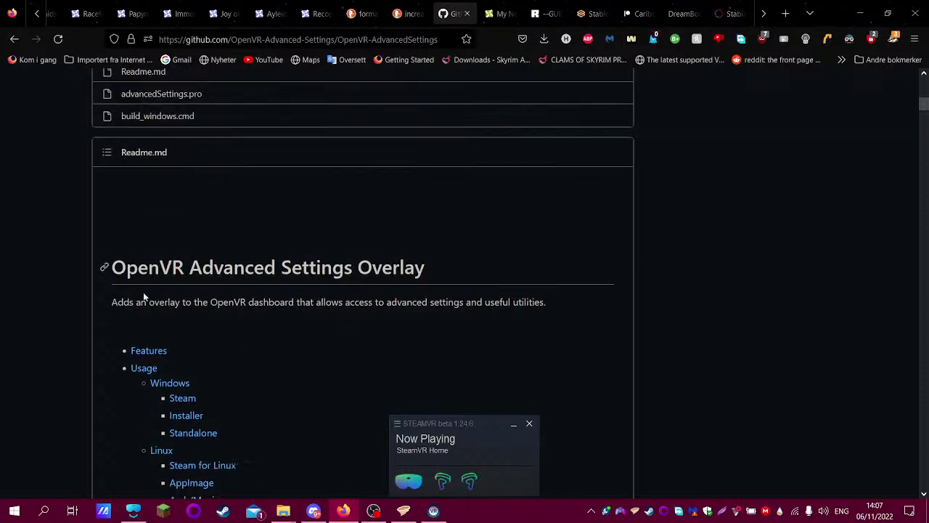
pyautogui.scroll(-1, 179, 391)
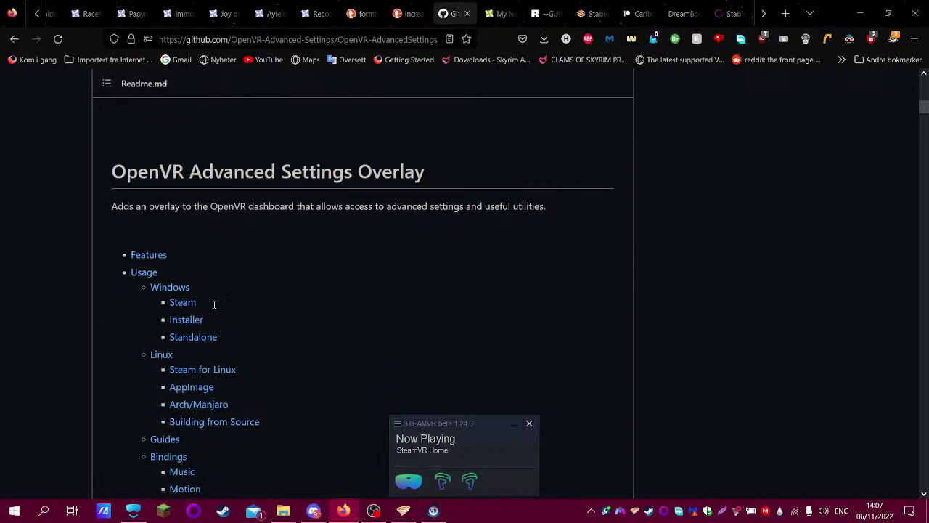
pyautogui.click(152, 258)
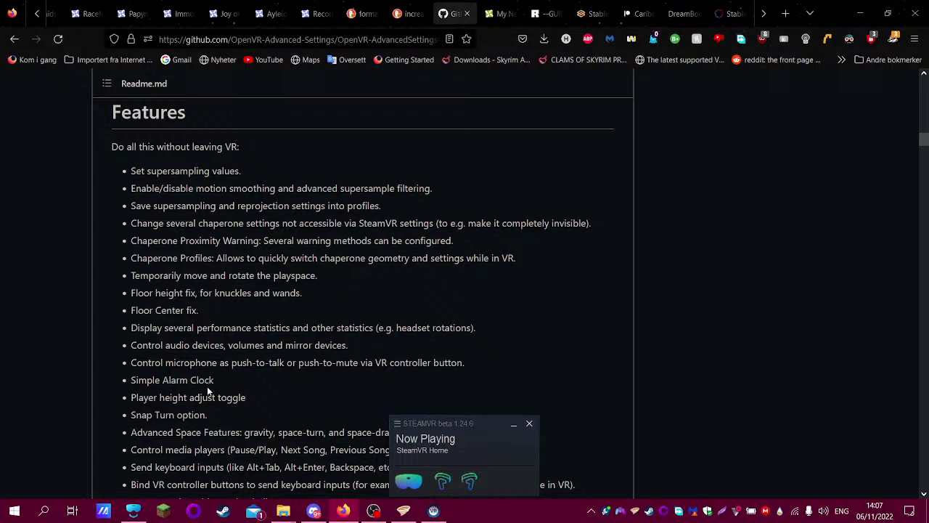
# - Read the rest of the Features list and the Windows usage section, including the OVR Advanced Settings Steam link
pyautogui.scroll(-3, 206, 388)
pyautogui.scroll(-2, 207, 385)
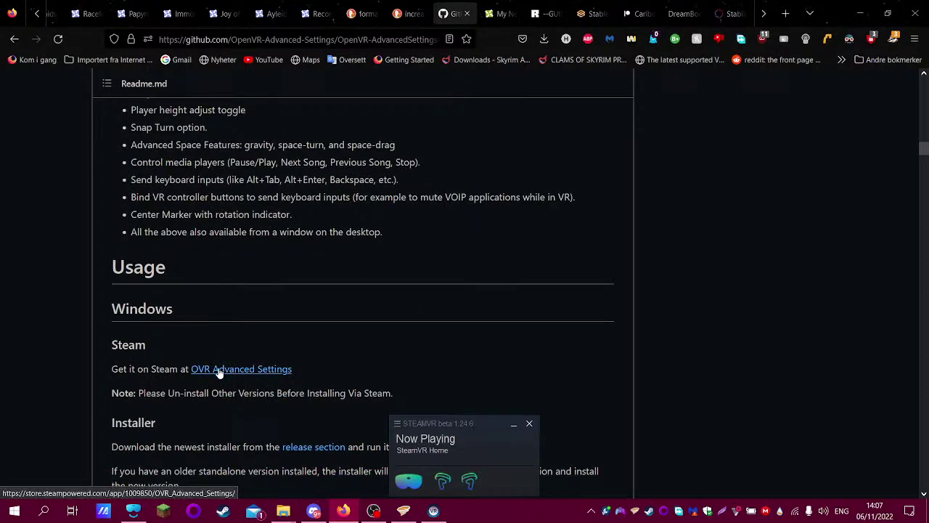
pyautogui.rightClick(217, 372)
pyautogui.click(255, 382)
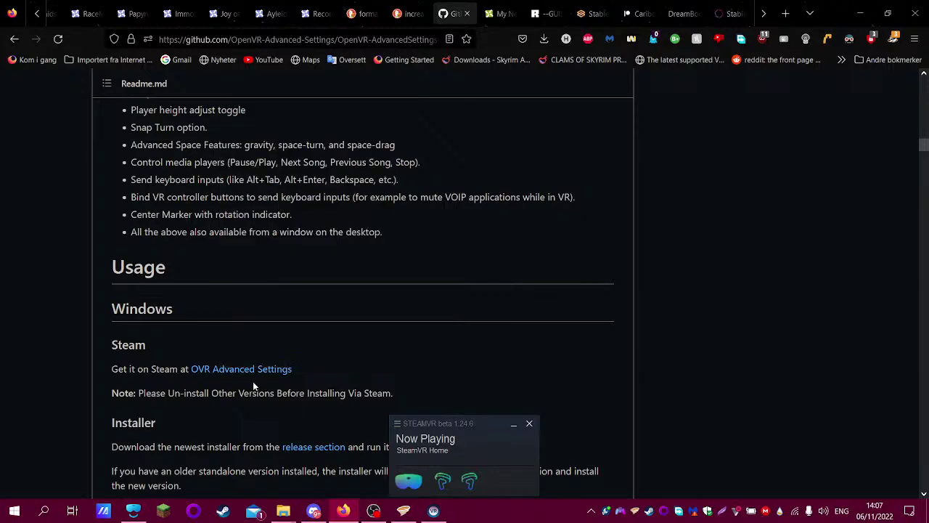
pyautogui.scroll(-2, 233, 387)
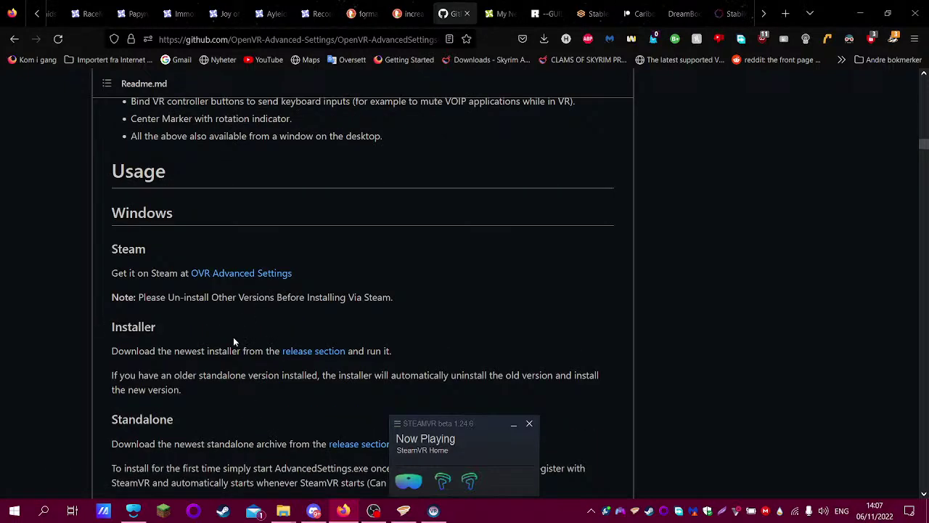
# - Check the mod downloads in Vortex, return to Firefox and read the Readme's Installer and Standalone instructions
pyautogui.click(407, 517)
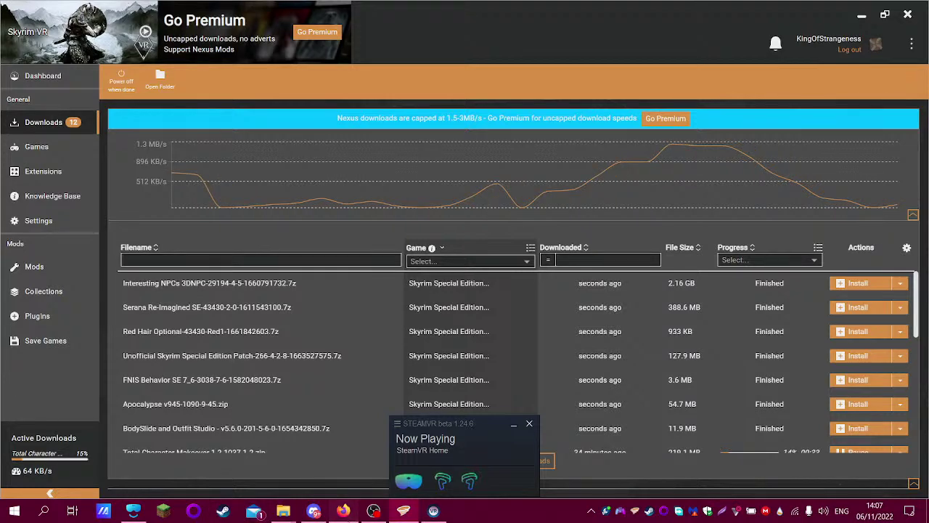
pyautogui.click(344, 511)
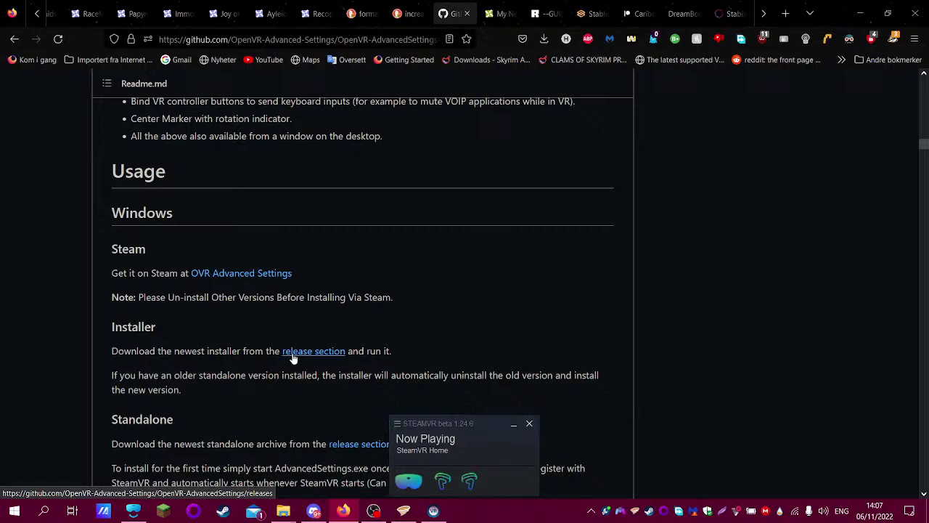
pyautogui.scroll(-3, 293, 358)
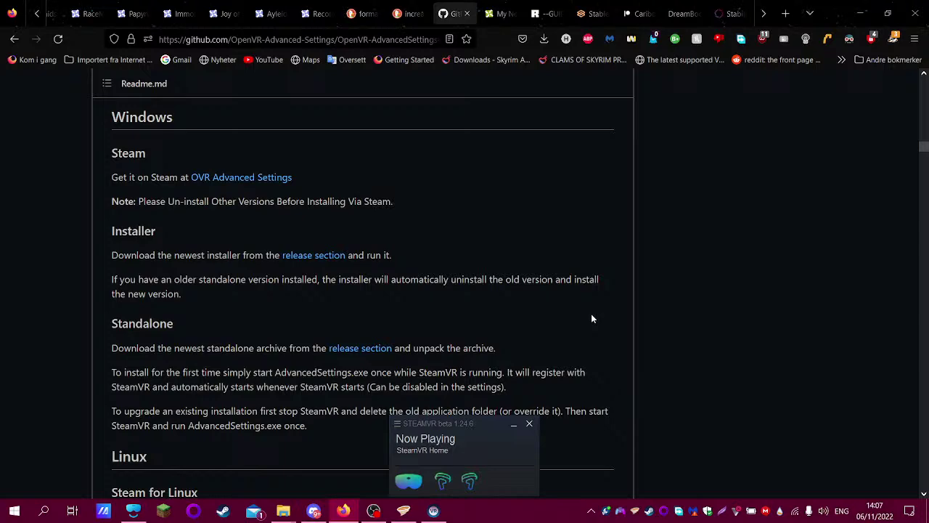
pyautogui.scroll(-3, 589, 317)
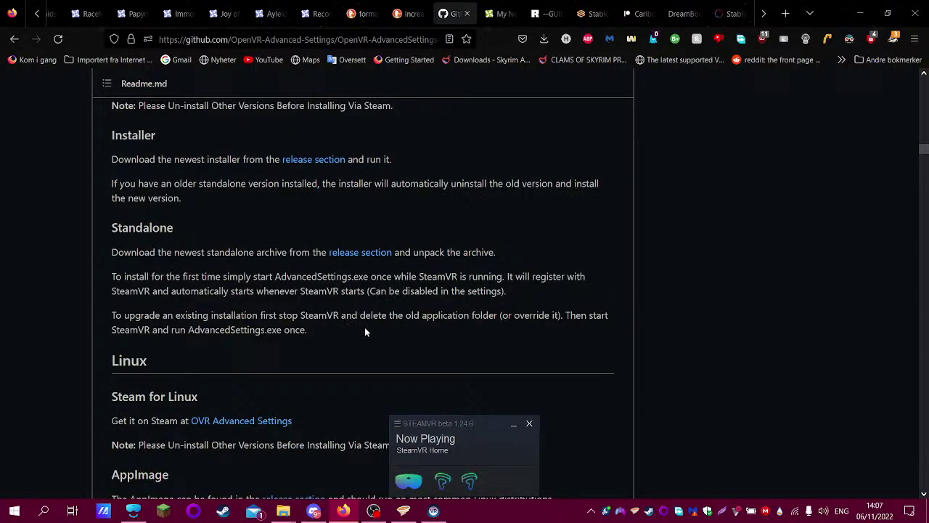
pyautogui.scroll(-10, 361, 330)
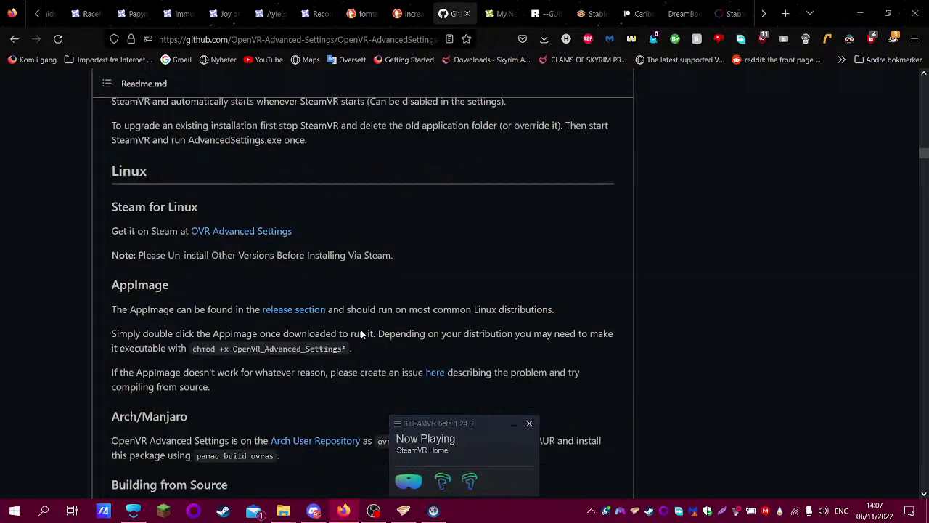
# - Examine the Readme's Guides and Bindings sections for height-related actions
pyautogui.scroll(-5, 361, 331)
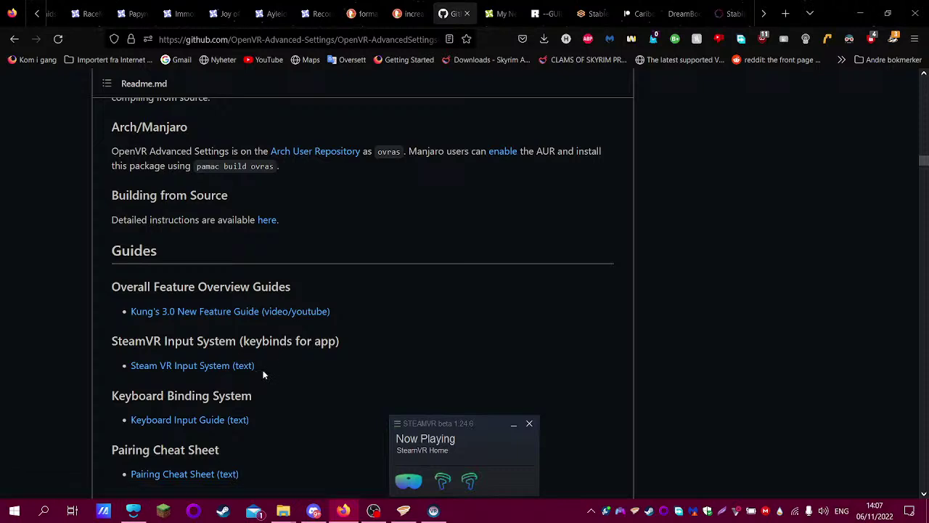
pyautogui.scroll(-3, 257, 372)
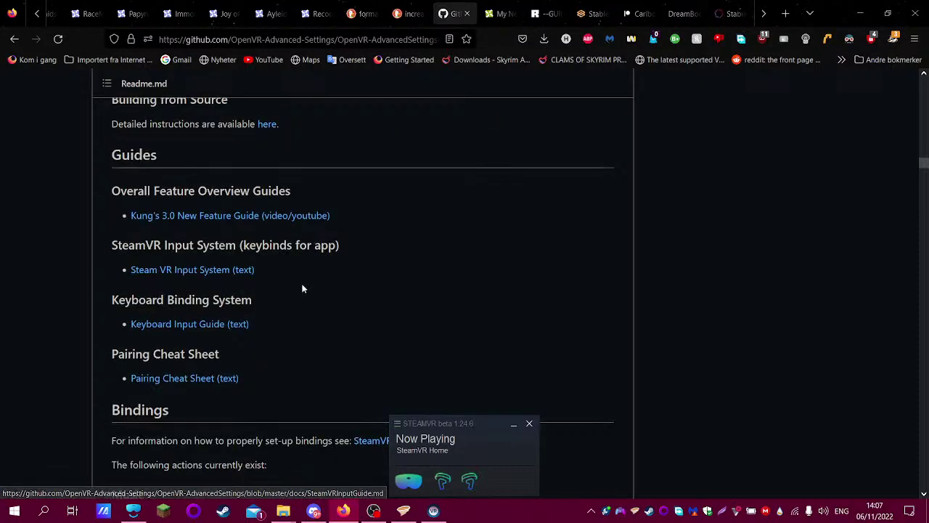
pyautogui.scroll(-4, 302, 283)
pyautogui.scroll(-5, 302, 288)
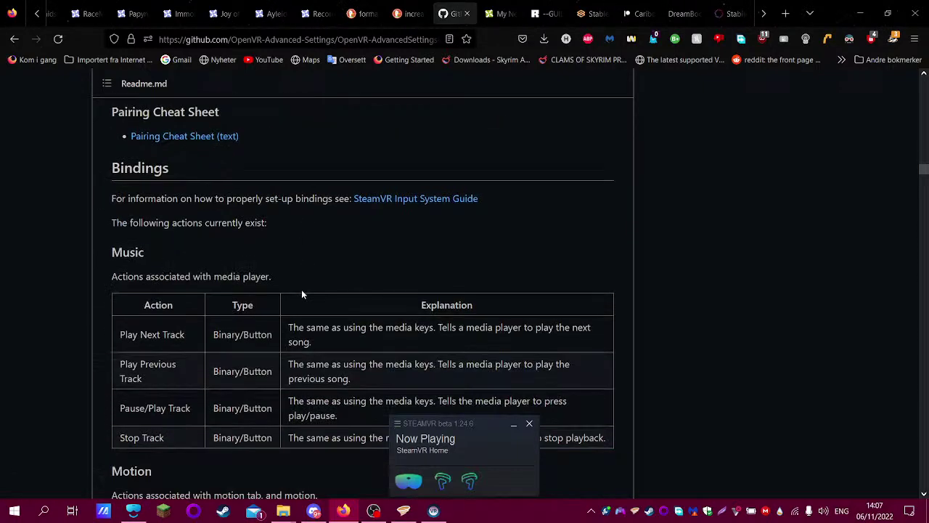
pyautogui.scroll(-15, 302, 294)
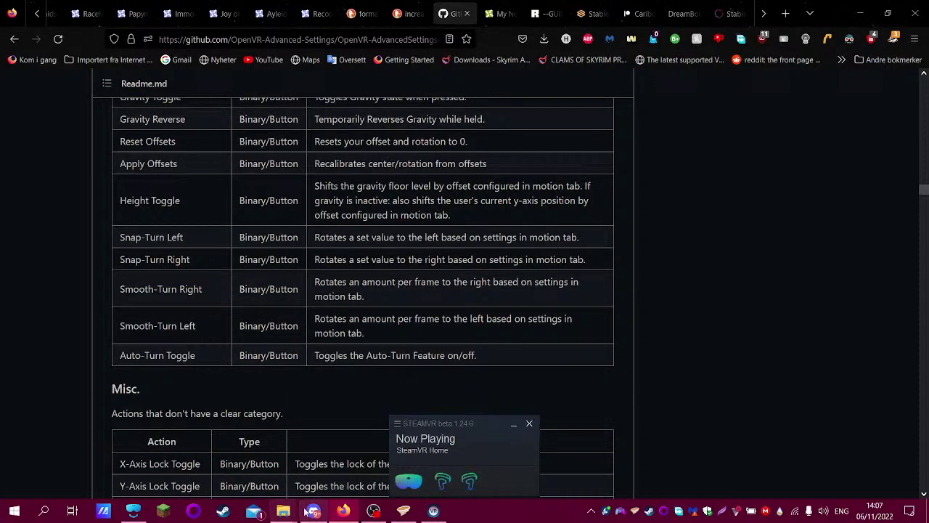
pyautogui.click(225, 514)
pyautogui.scroll(-3, 290, 392)
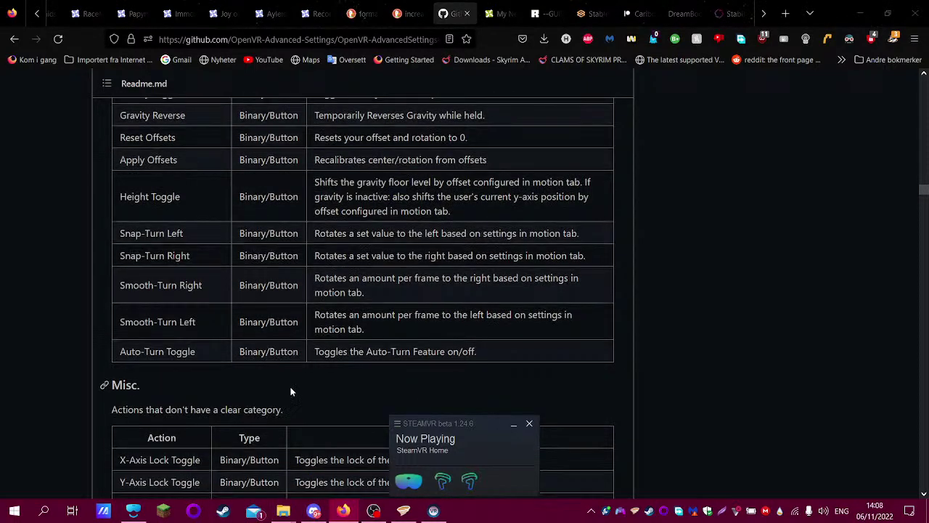
# - Return to the Readme's table of contents and follow its Features entry
pyautogui.scroll(20, 183, 319)
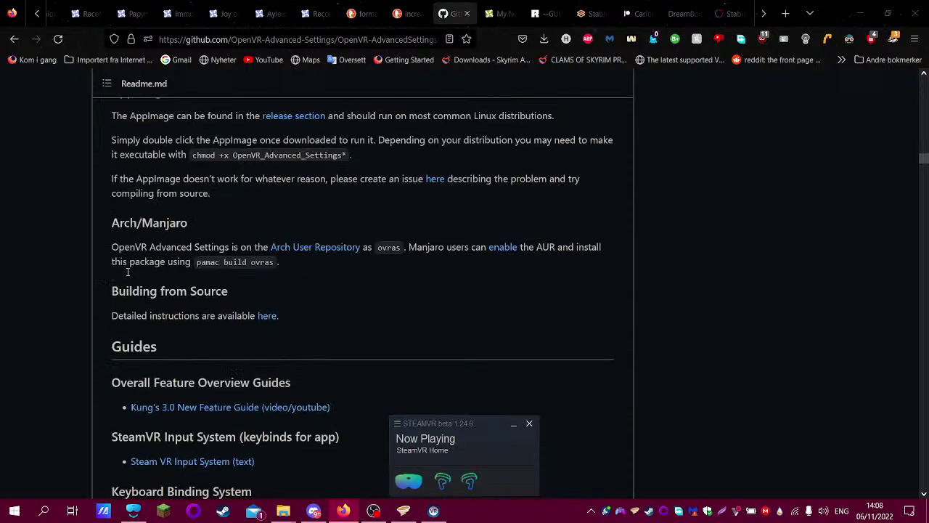
pyautogui.scroll(20, 164, 285)
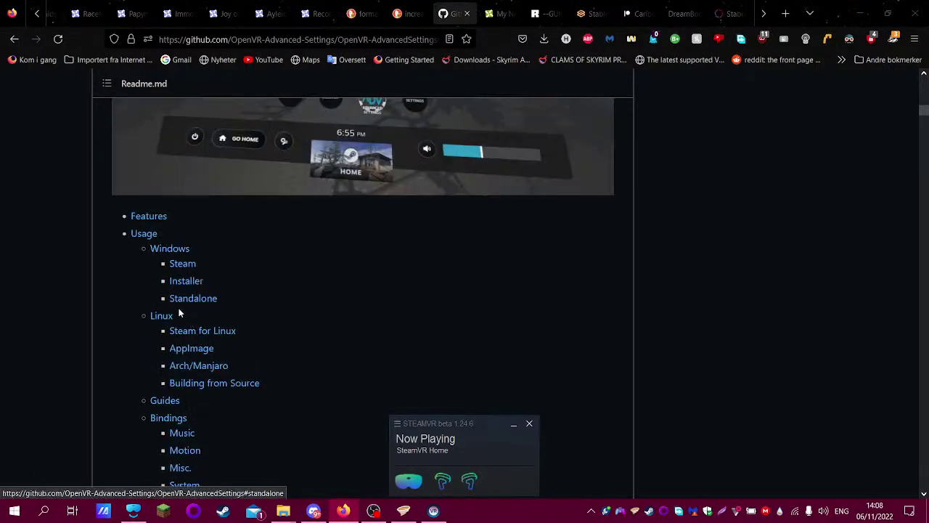
pyautogui.click(149, 218)
pyautogui.scroll(20, 149, 216)
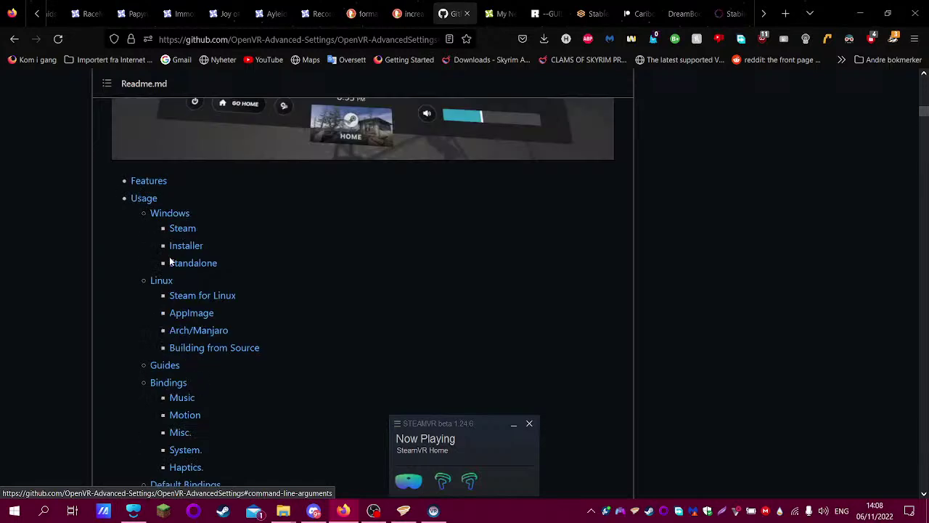
# - Go to the Readme's Windows usage section and launch Steam
pyautogui.click(161, 345)
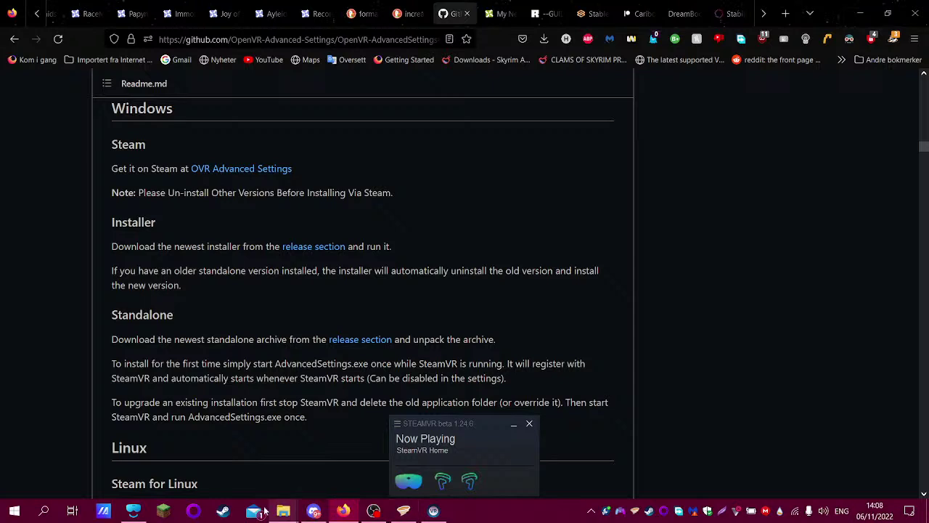
pyautogui.click(223, 511)
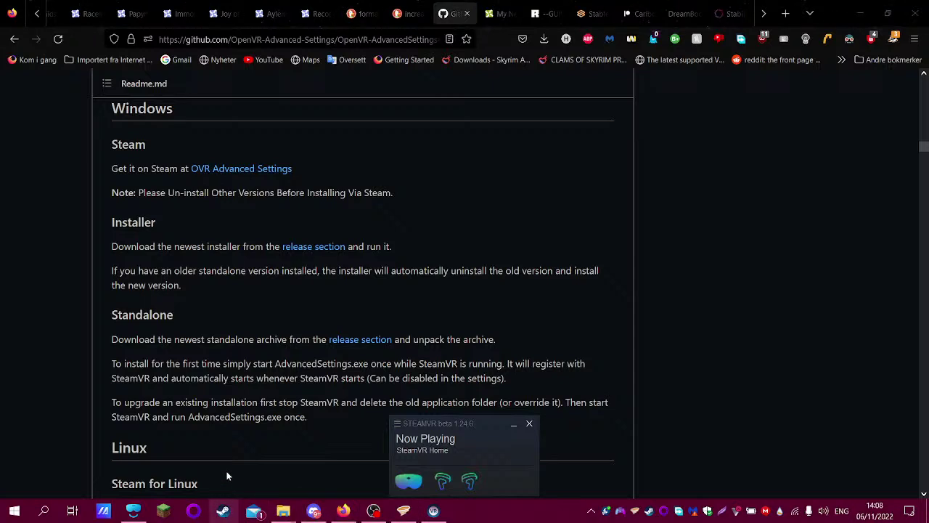
pyautogui.rightClick(224, 508)
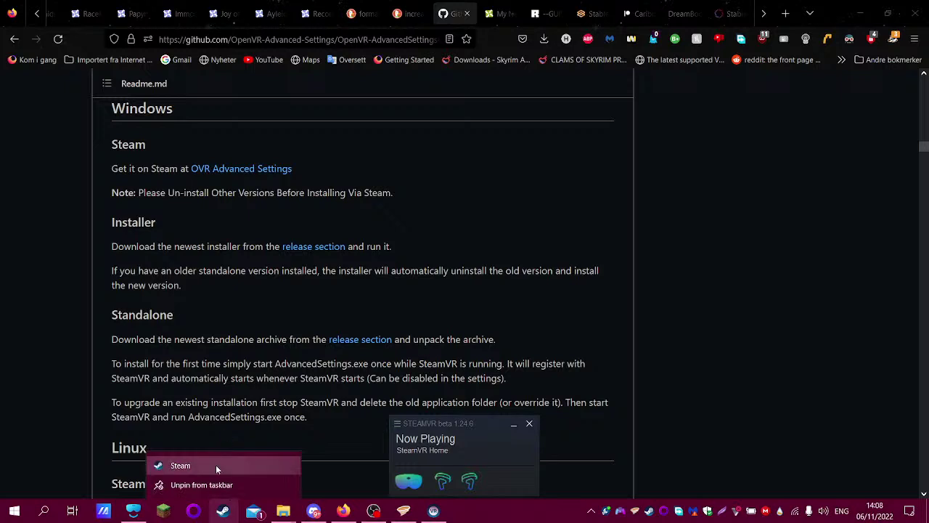
pyautogui.click(230, 465)
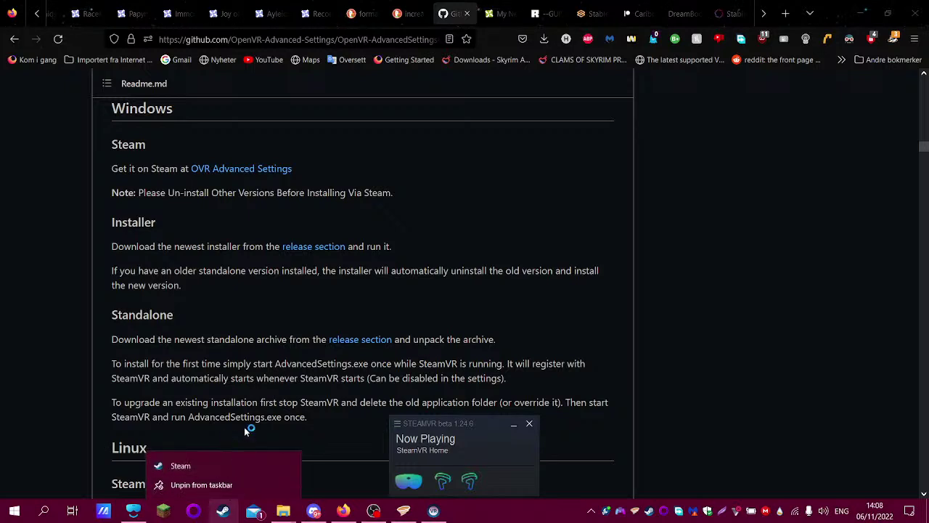
# - Open the Readme's OVR Advanced Settings Steam store link in a new tab, view it and exit SteamVR
pyautogui.rightClick(277, 172)
pyautogui.press('Escape')
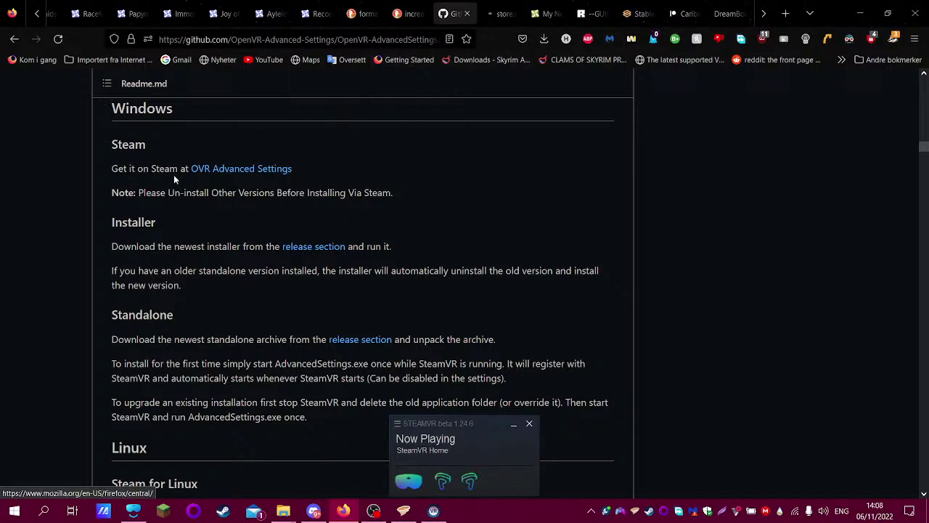
pyautogui.click(10, 42)
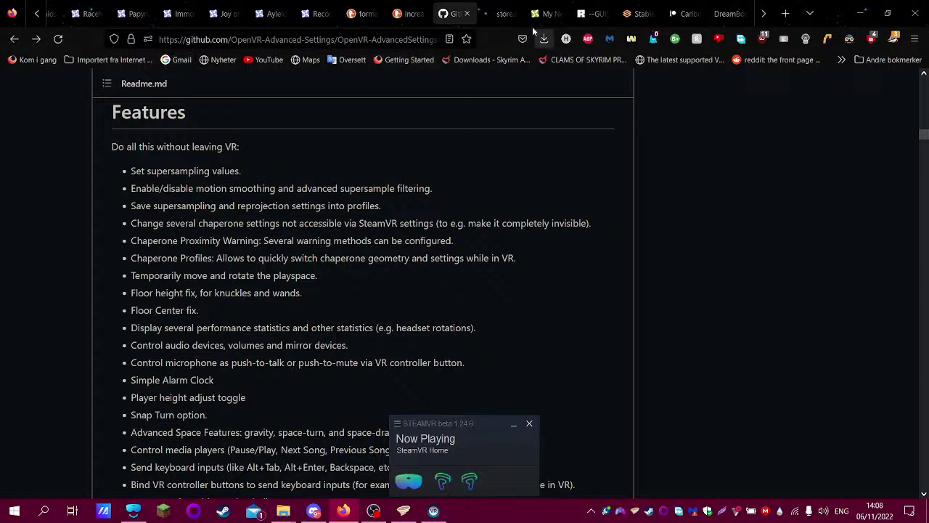
pyautogui.click(510, 7)
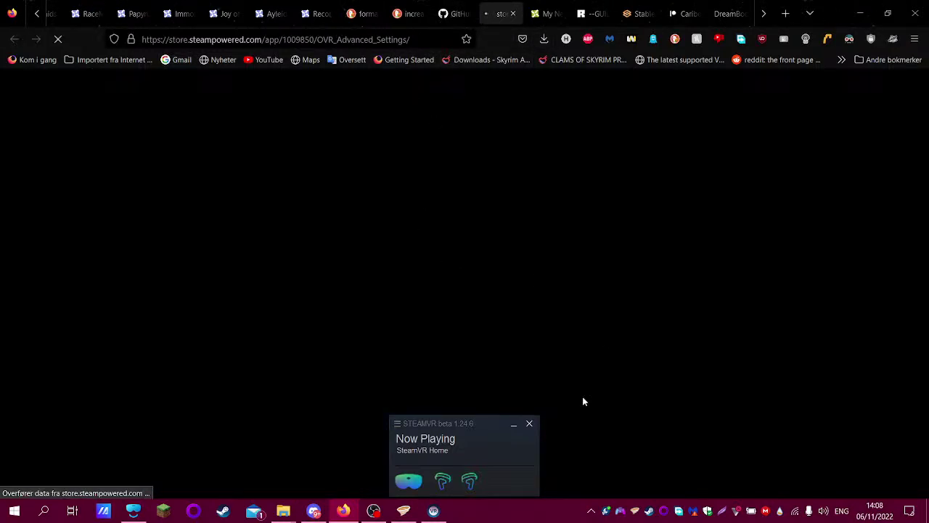
pyautogui.click(530, 424)
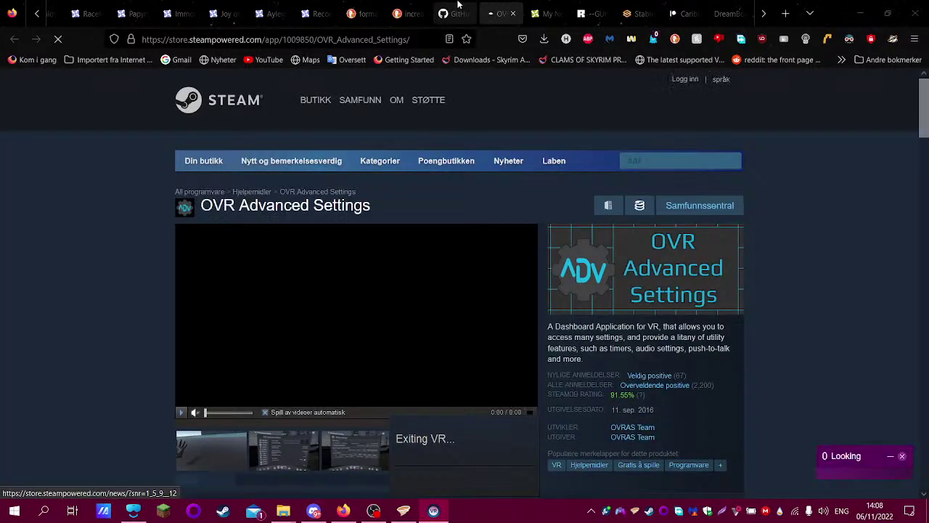
# - Return to the GitHub repository, open the OpenVR-Advanced-Settings team page, and follow its OpenVR-AdvancedSettings repository link
pyautogui.click(456, 12)
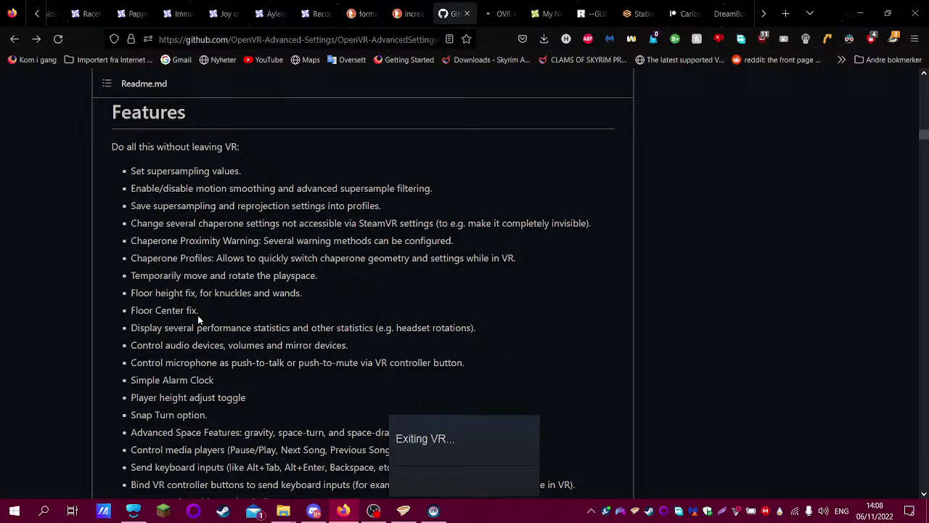
pyautogui.scroll(15, 198, 315)
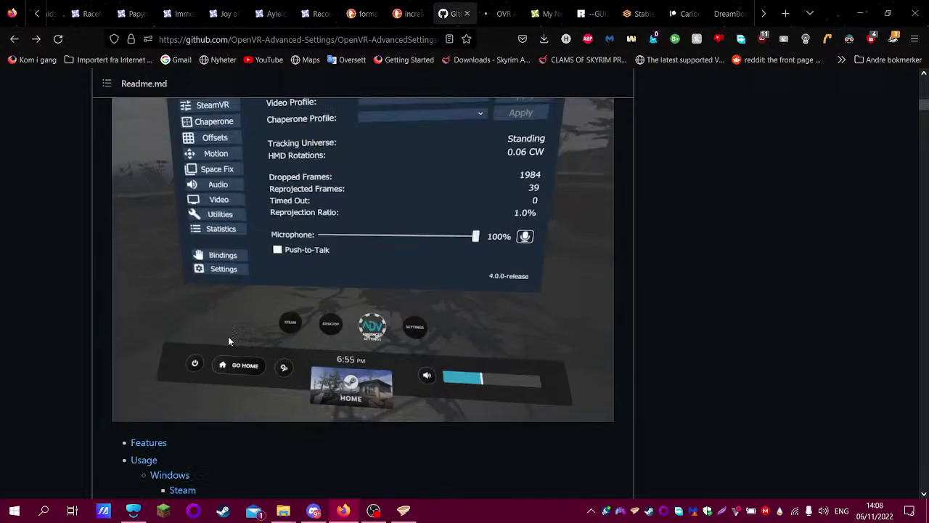
pyautogui.scroll(15, 228, 340)
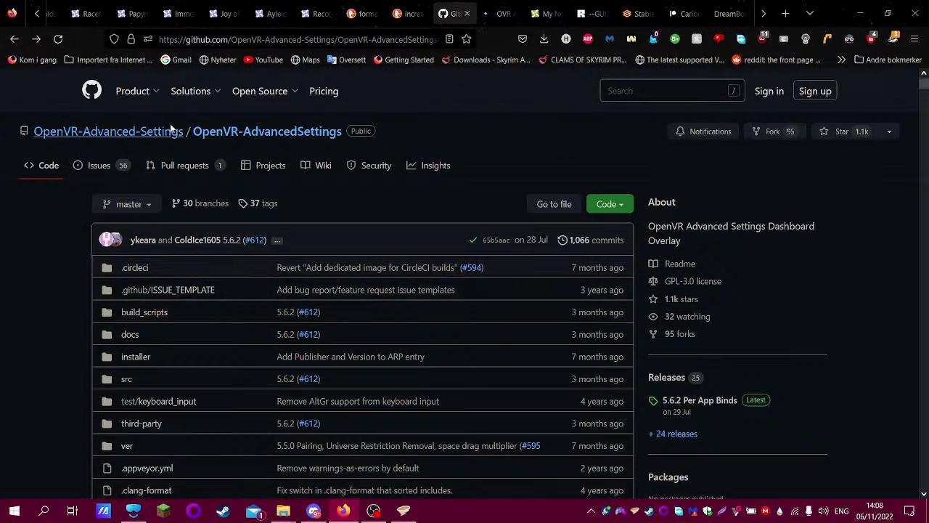
pyautogui.click(144, 135)
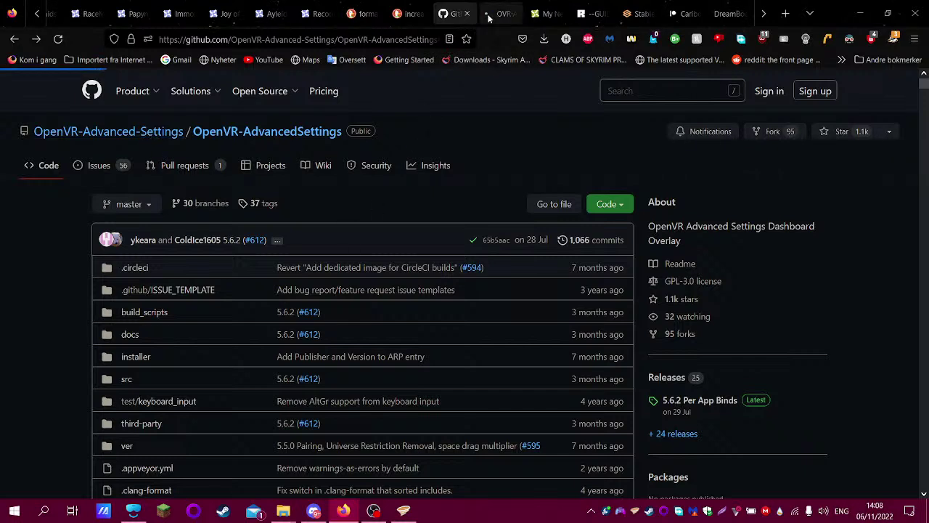
pyautogui.click(223, 511)
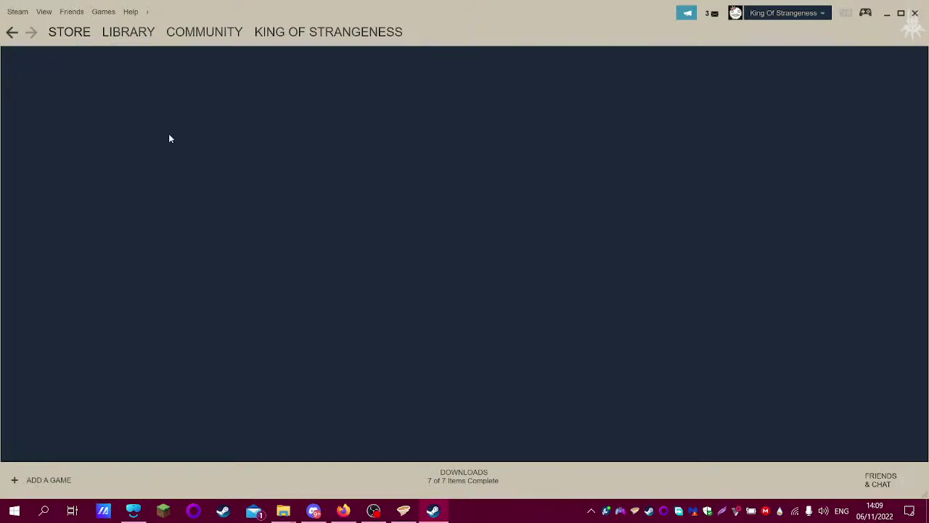
pyautogui.click(332, 516)
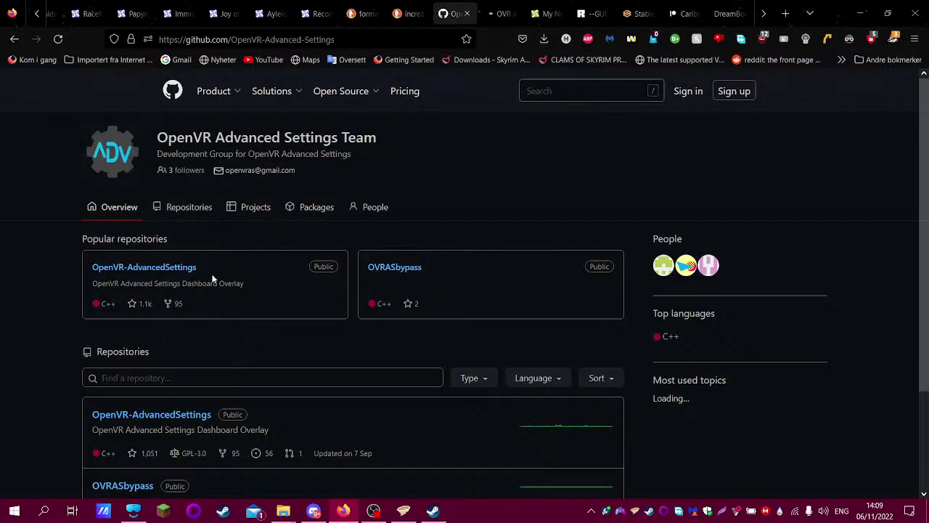
pyautogui.click(161, 268)
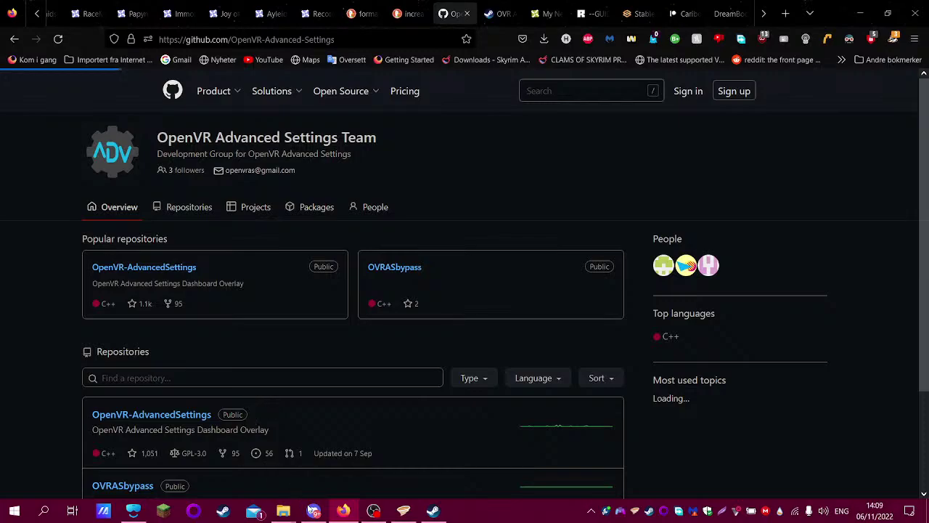
# - Switch to Steam, check the comment notifications and go to the store's front page
pyautogui.click(432, 510)
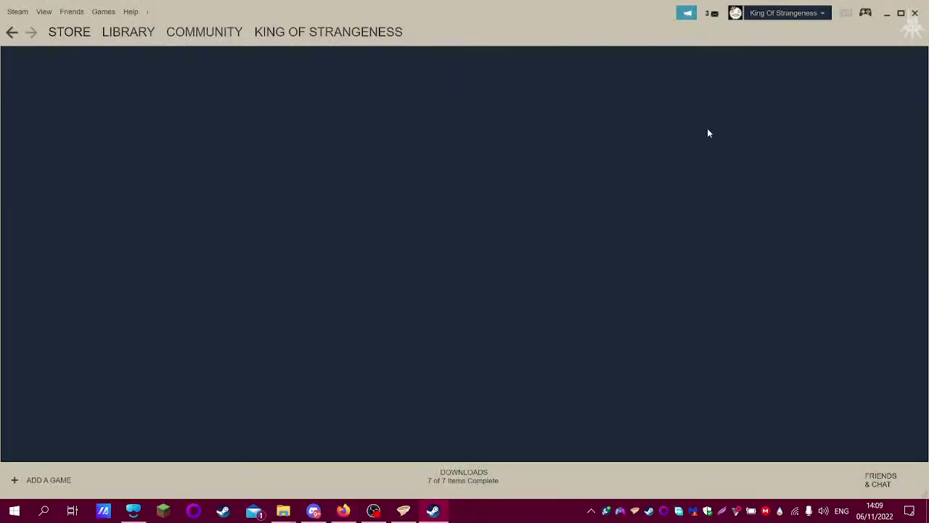
pyautogui.click(711, 14)
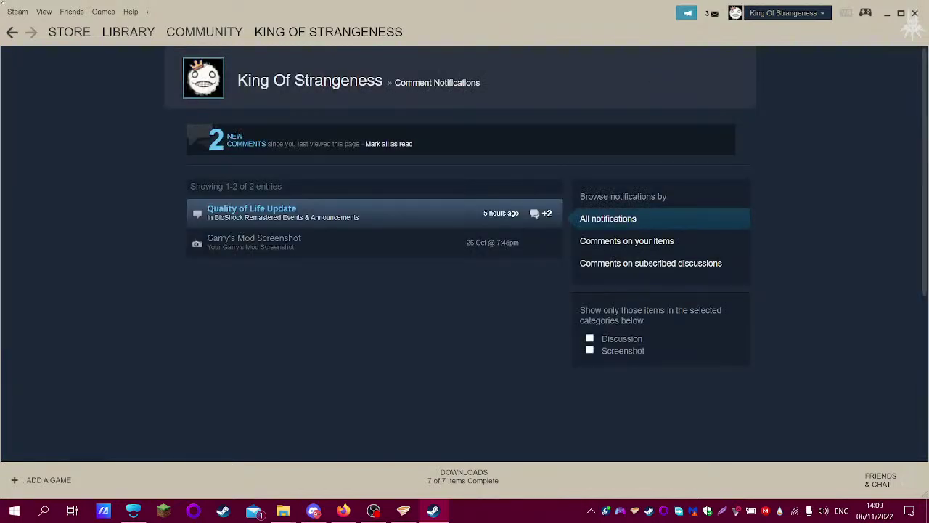
pyautogui.click(127, 32)
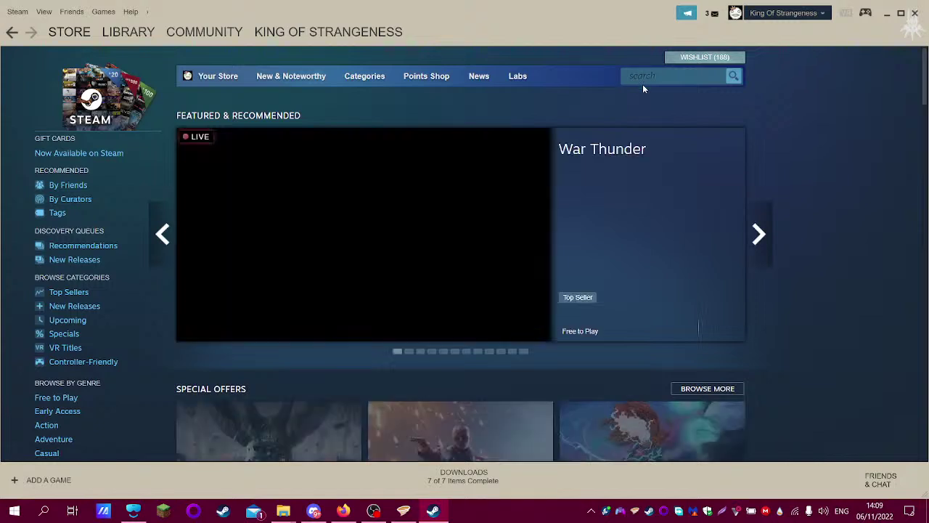
# - Search the Steam store for "ovr" and open the OVR Advanced Settings page
pyautogui.click(645, 80)
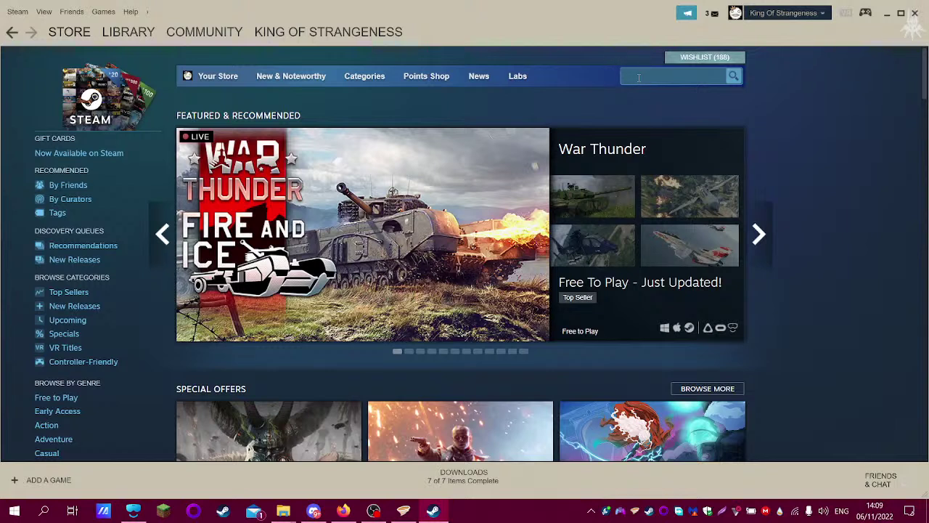
pyautogui.write('ovr')
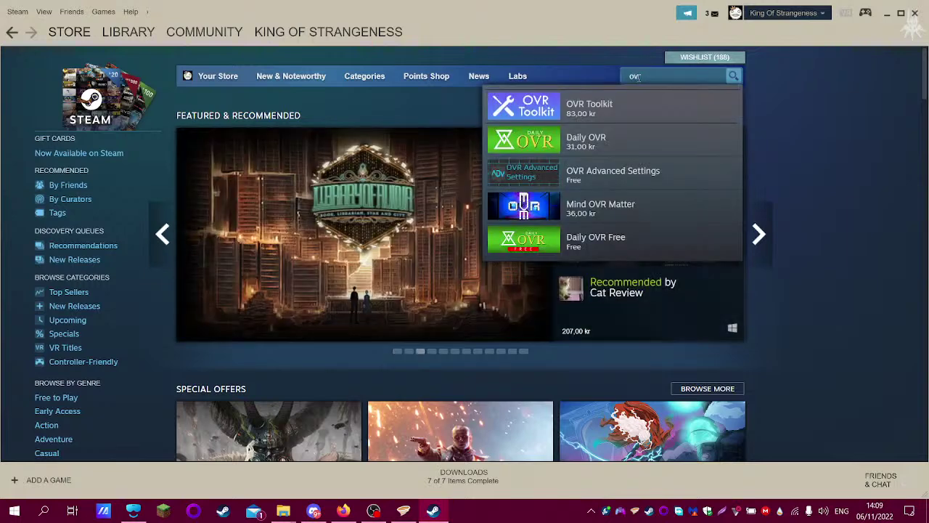
pyautogui.click(683, 182)
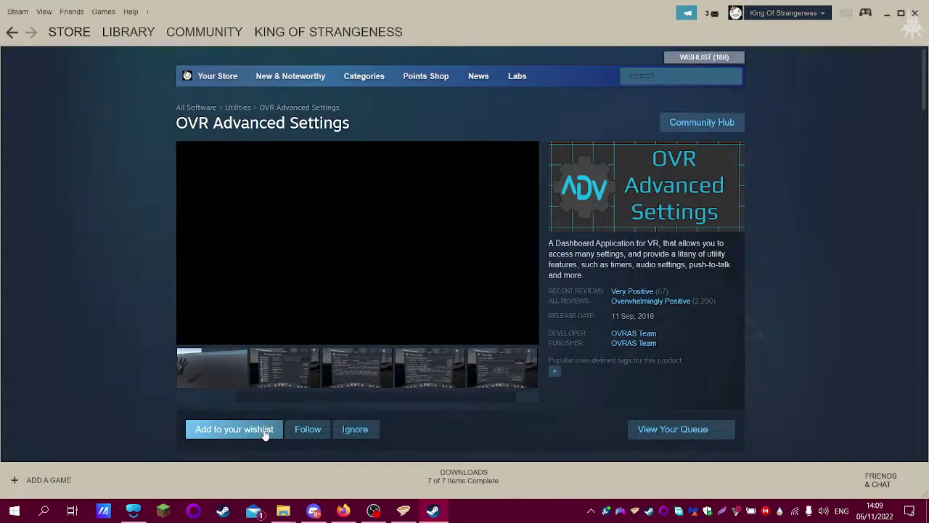
# - Add OVR Advanced Settings to the wishlist and start its free installation with desktop and start menu shortcuts
pyautogui.scroll(-5, 354, 360)
pyautogui.click(234, 66)
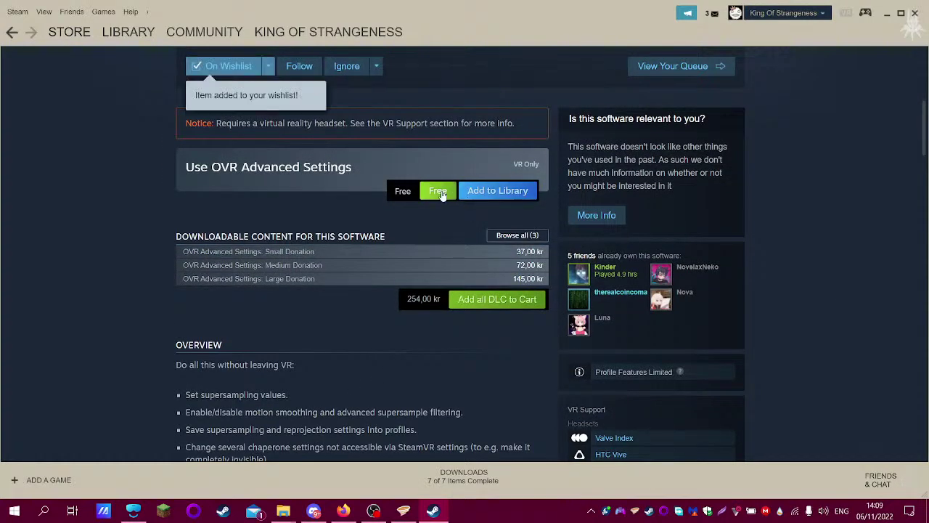
pyautogui.click(439, 193)
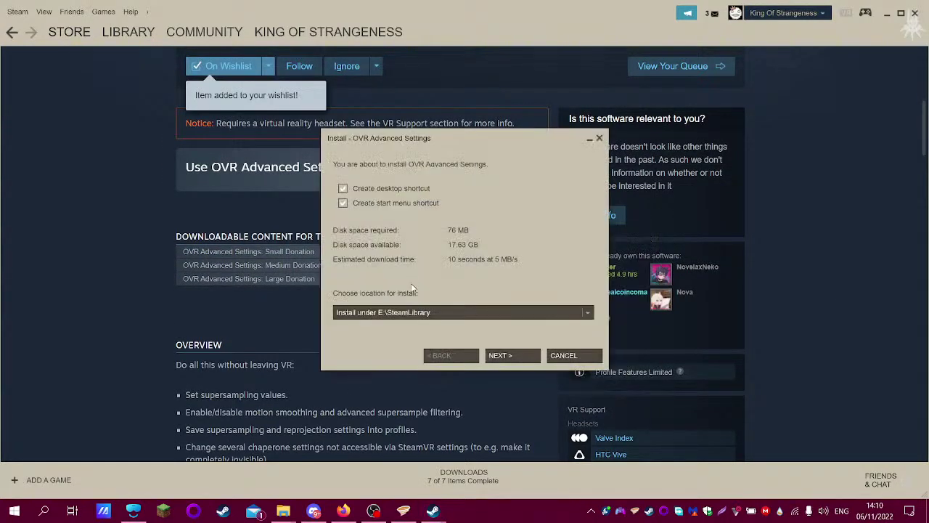
pyautogui.click(589, 312)
pyautogui.click(435, 341)
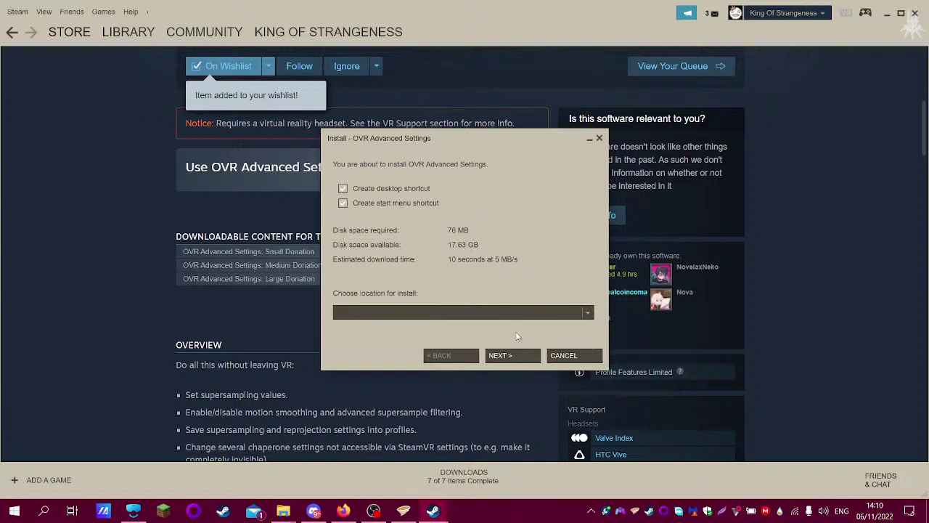
pyautogui.click(519, 354)
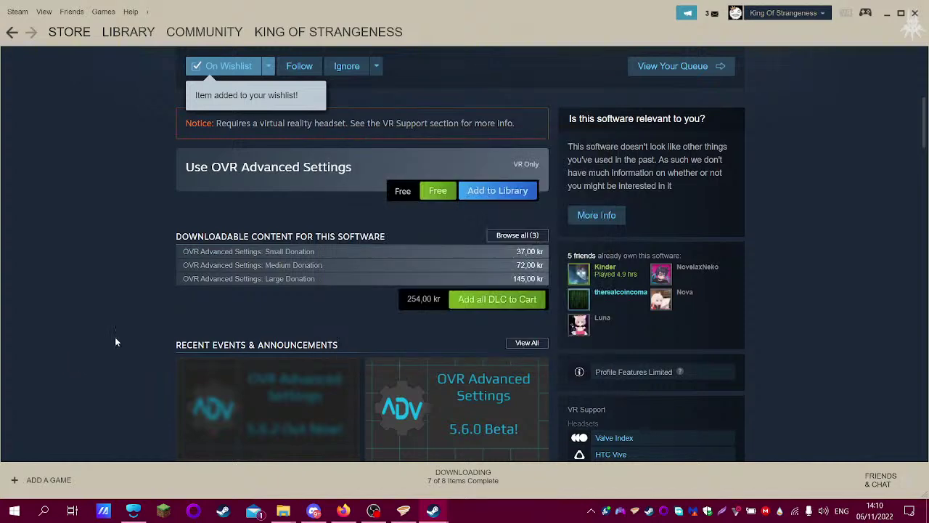
# - Expand the store page's Overview and read the full feature list, including the height-related features
pyautogui.scroll(-10, 114, 337)
pyautogui.scroll(5, 228, 358)
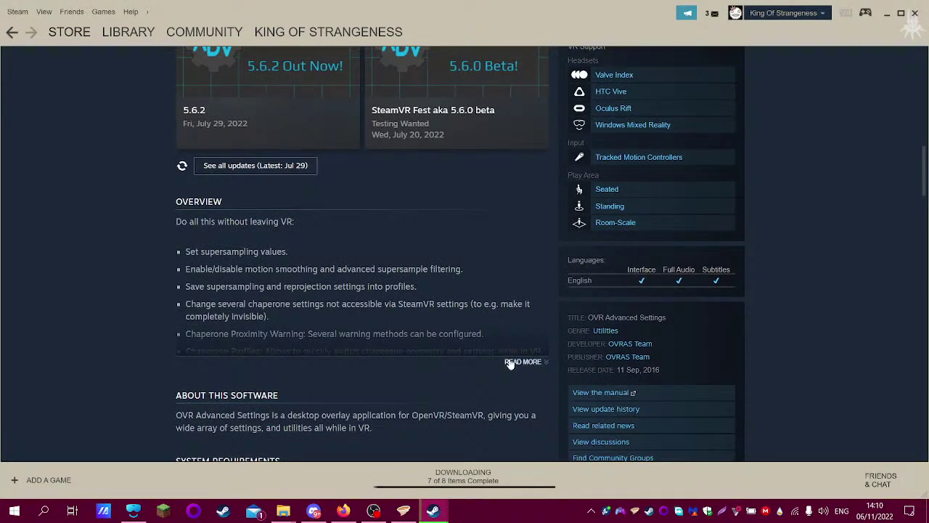
pyautogui.click(508, 356)
pyautogui.scroll(-5, 225, 328)
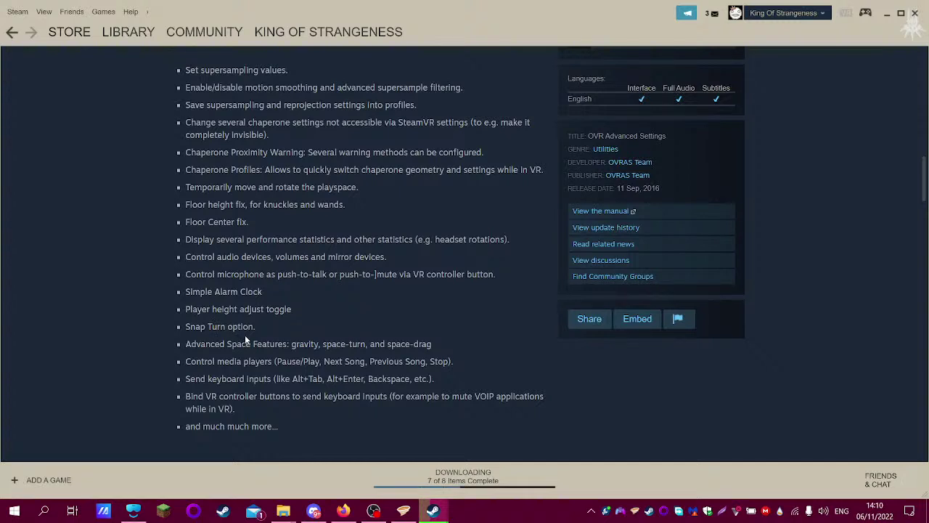
# - Search the Steam library for "ovr" and add OVR Advanced Settings to the favorites
pyautogui.moveTo(133, 34)
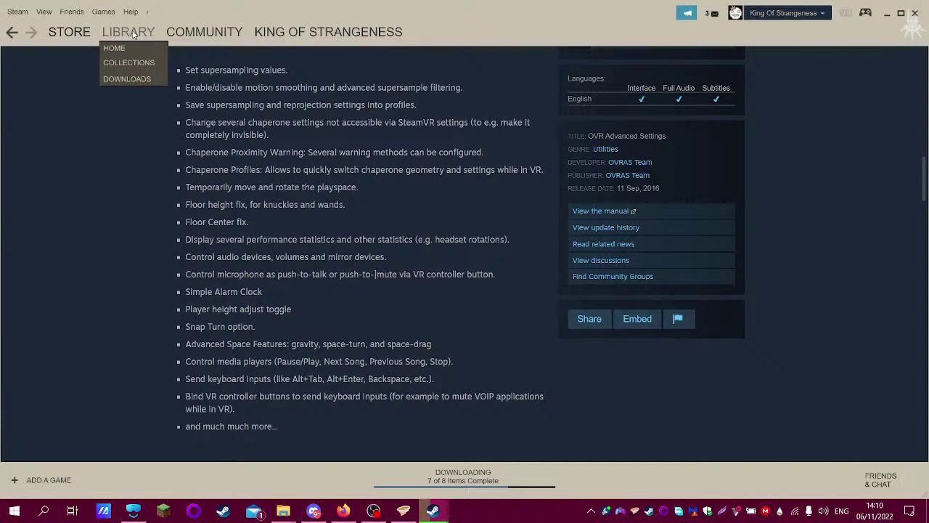
pyautogui.click(133, 34)
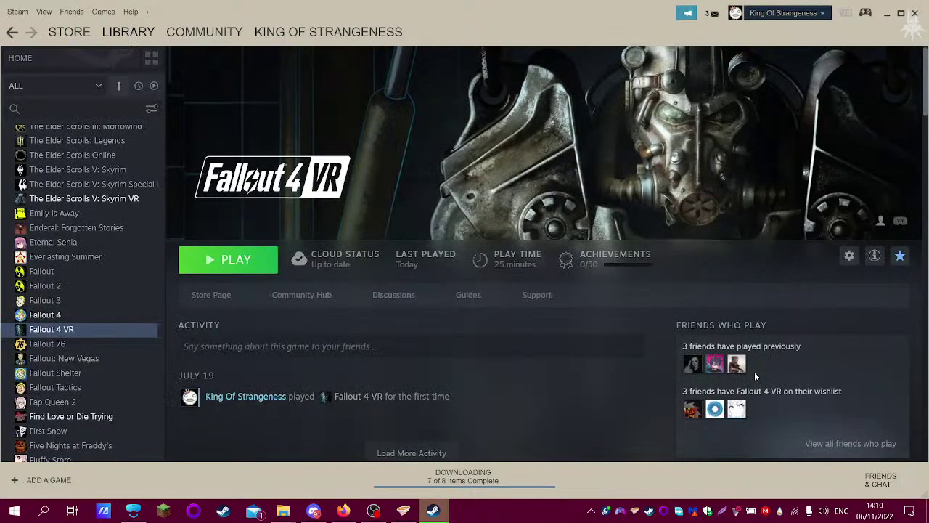
pyautogui.click(96, 110)
pyautogui.write('ovr')
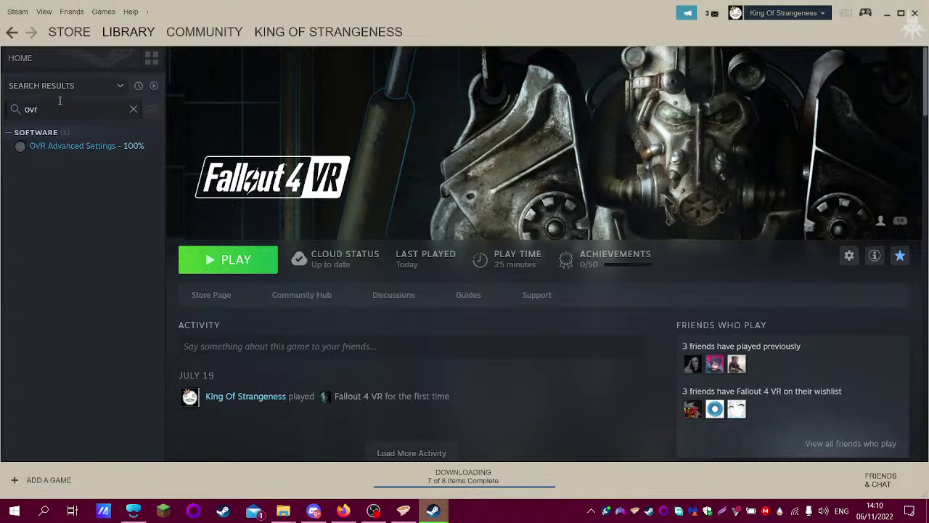
pyautogui.rightClick(153, 149)
pyautogui.moveTo(229, 189)
pyautogui.click(210, 173)
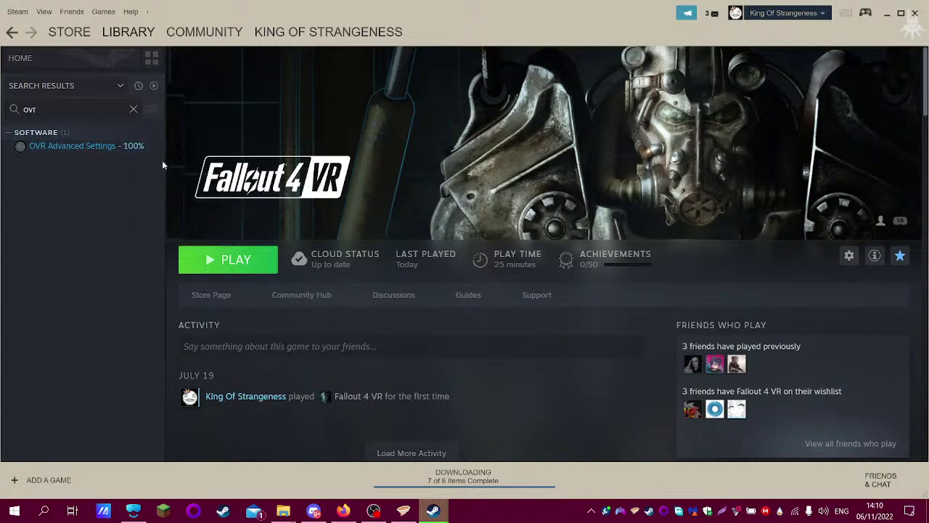
# - Open the OVR Advanced Settings page in the library to view its download progress
pyautogui.rightClick(126, 151)
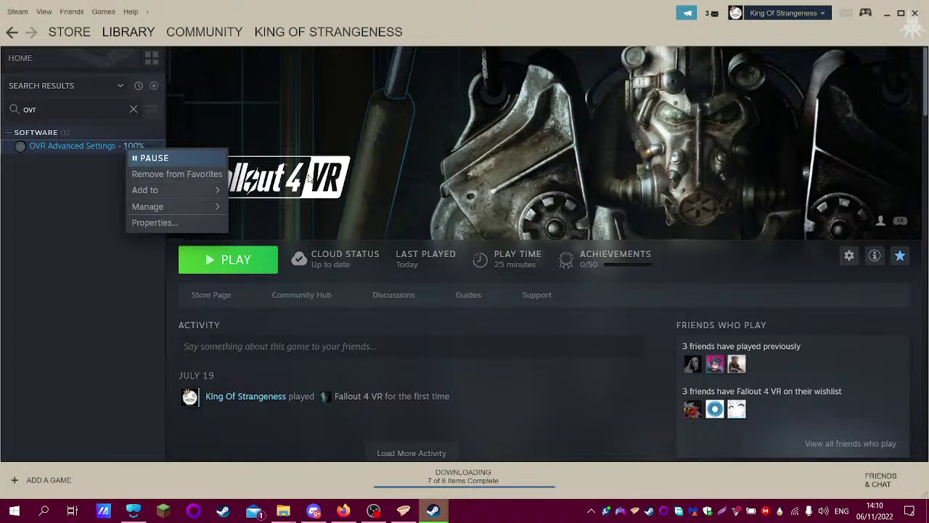
pyautogui.click(21, 75)
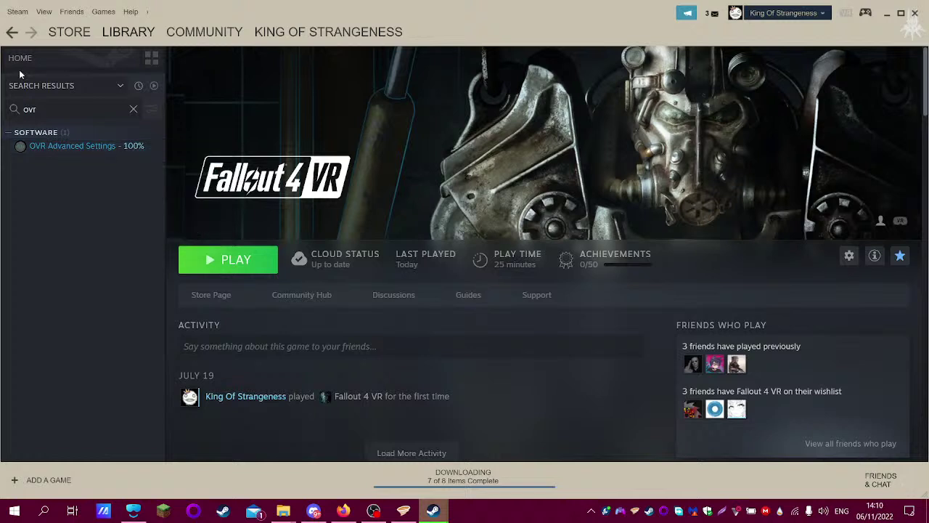
pyautogui.click(20, 110)
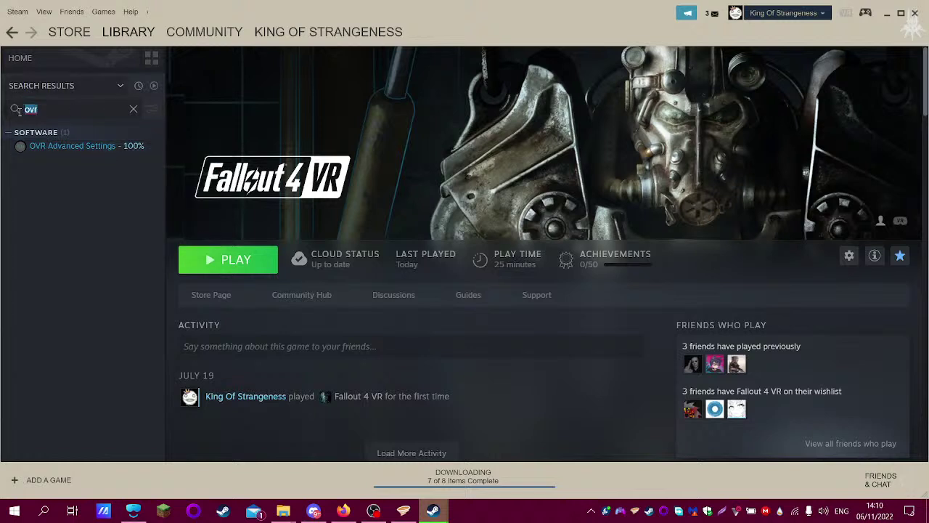
pyautogui.click(47, 147)
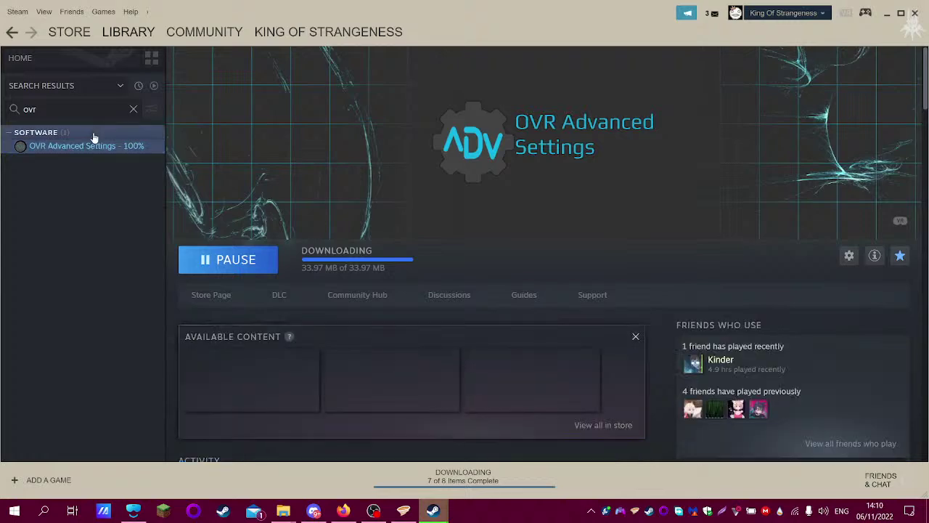
# - Clear the library search and look over the OVR Advanced Settings page down to its news posts
pyautogui.click(133, 109)
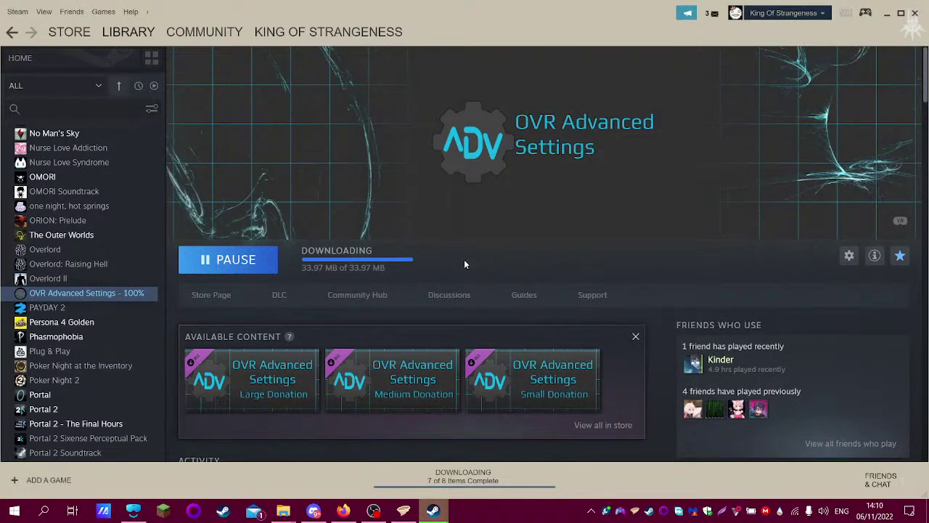
pyautogui.scroll(-3, 464, 265)
pyautogui.scroll(-3, 431, 293)
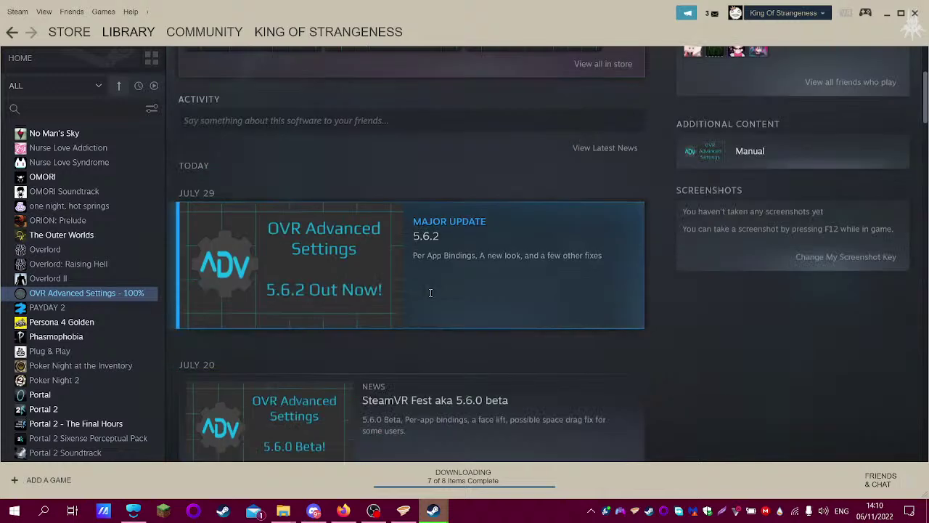
pyautogui.scroll(3, 432, 286)
pyautogui.scroll(3, 414, 261)
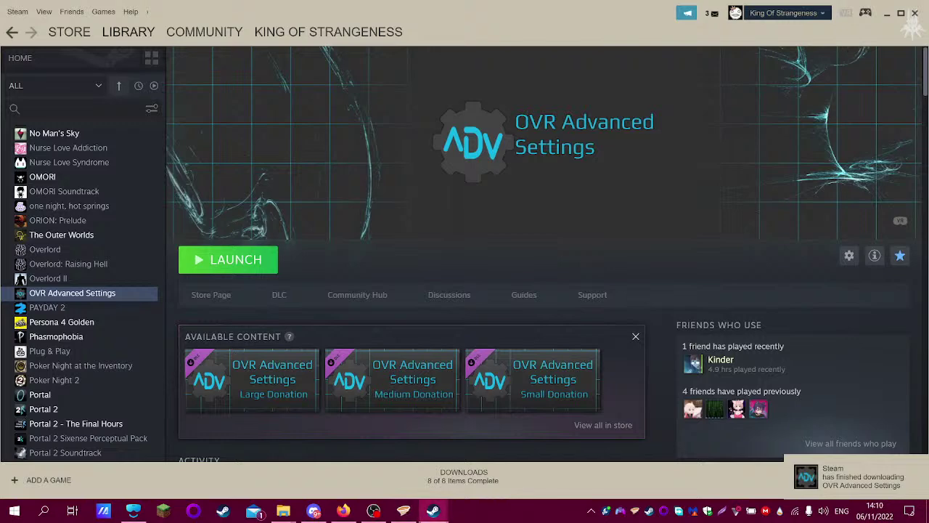
# - Switch to Vortex, check the Skyrim VR mod download list, and return to the Steam library
pyautogui.click(404, 511)
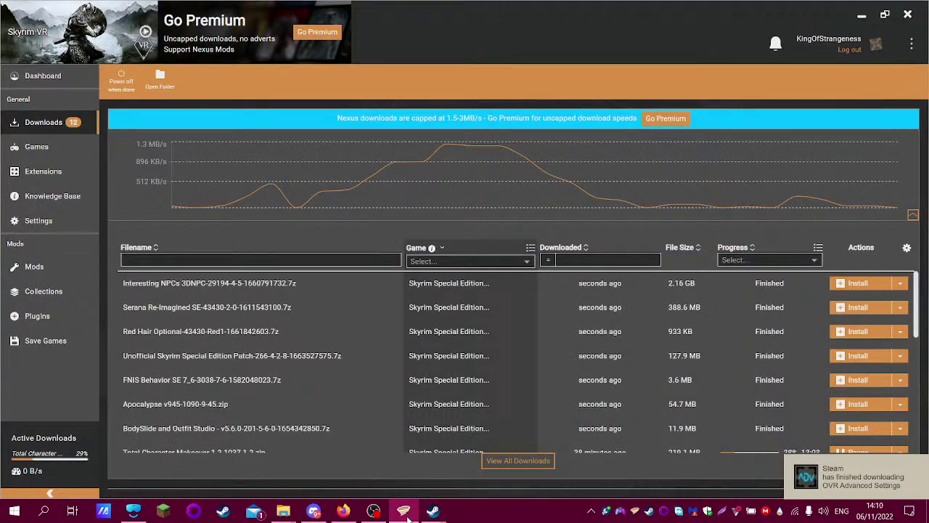
pyautogui.scroll(-5, 437, 386)
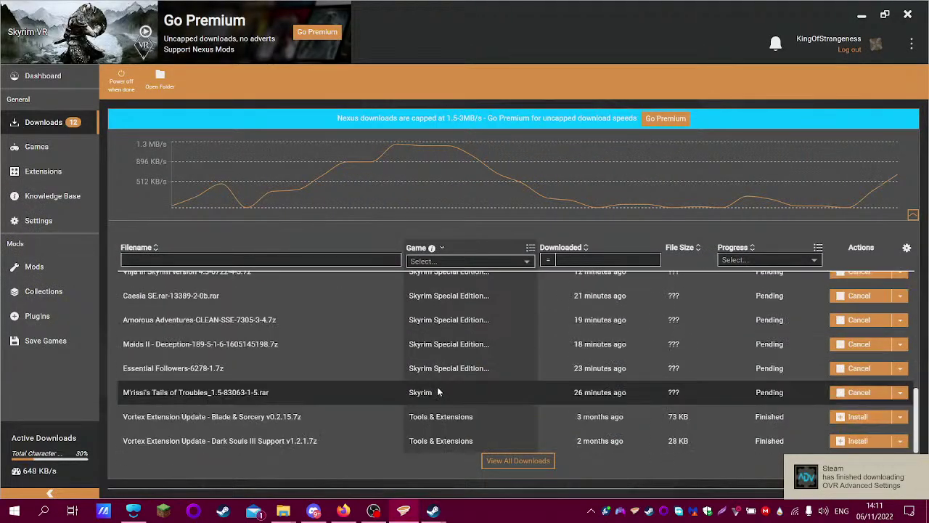
pyautogui.scroll(5, 438, 392)
pyautogui.scroll(-5, 438, 392)
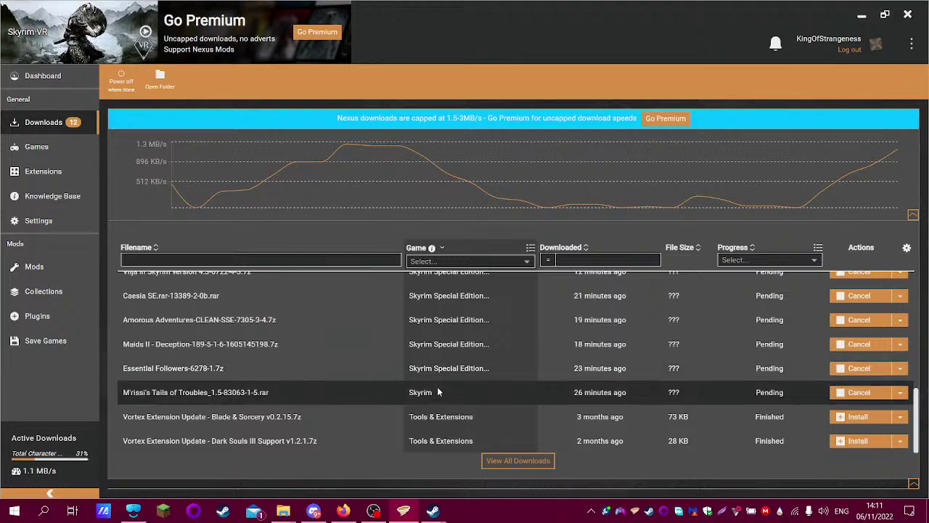
pyautogui.scroll(3, 437, 392)
pyautogui.hotkey('alt', 'Tab')
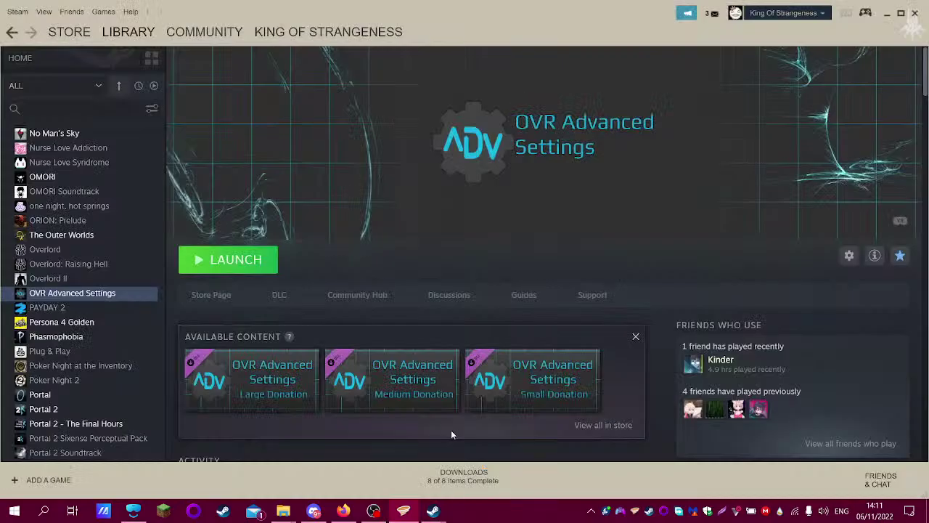
# - Launch OVR Advanced Settings from its library page
pyautogui.click(236, 260)
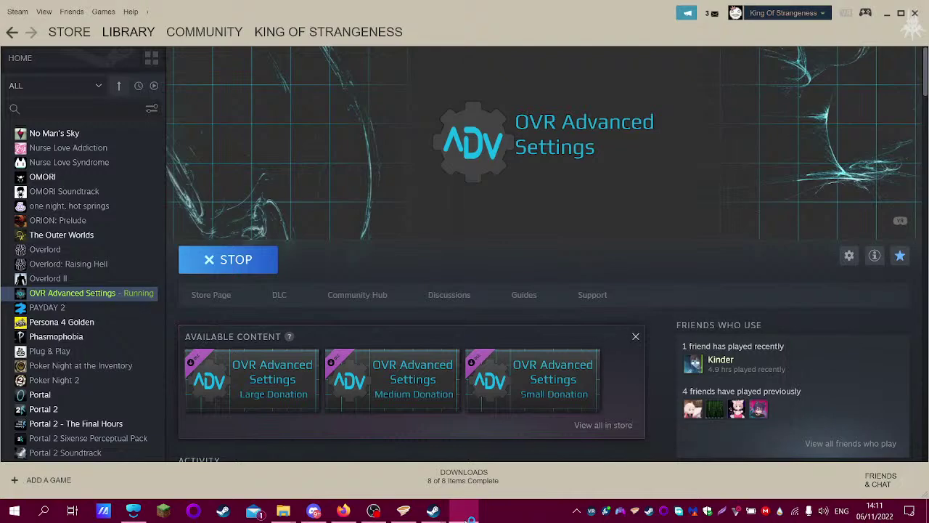
pyautogui.moveTo(470, 517)
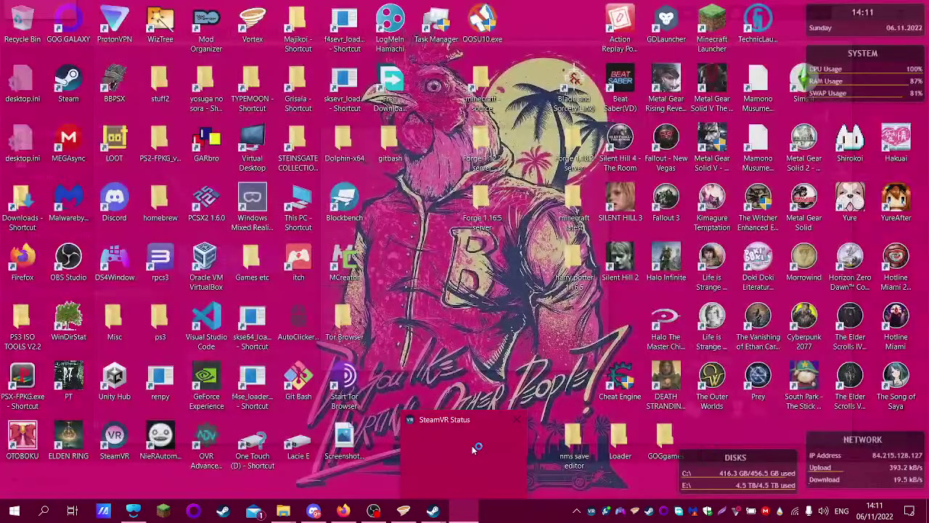
pyautogui.click(470, 439)
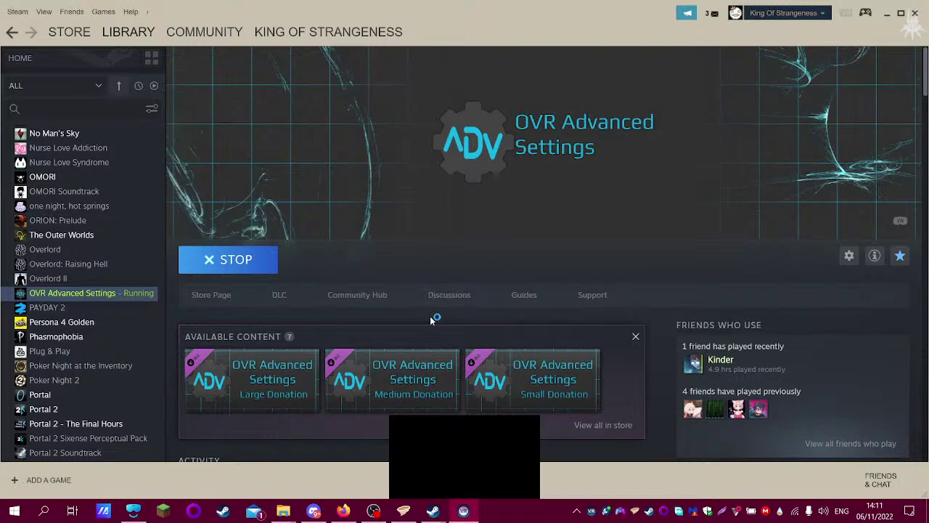
# - In Firefox, open "How to fix floor height in Windows Mixed Reality" from the "increase vr height" results, and minimize the browser
pyautogui.click(344, 510)
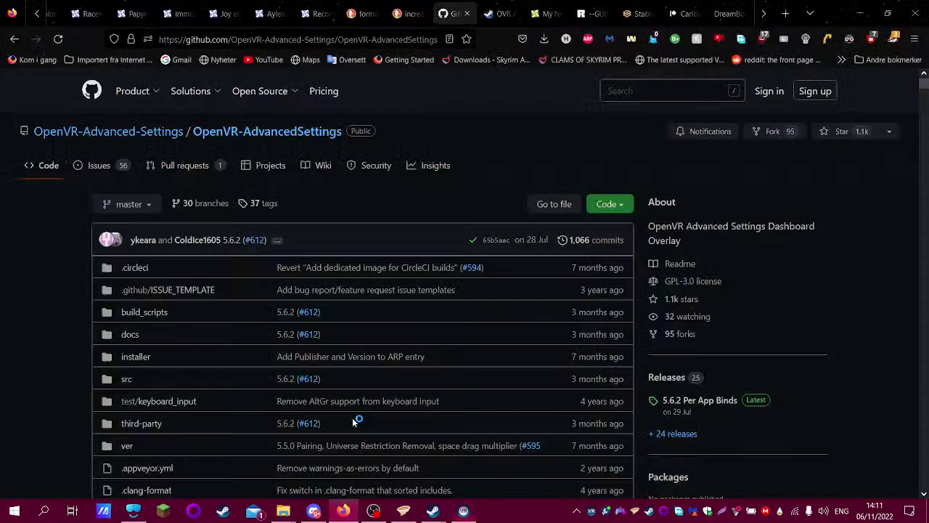
pyautogui.click(407, 12)
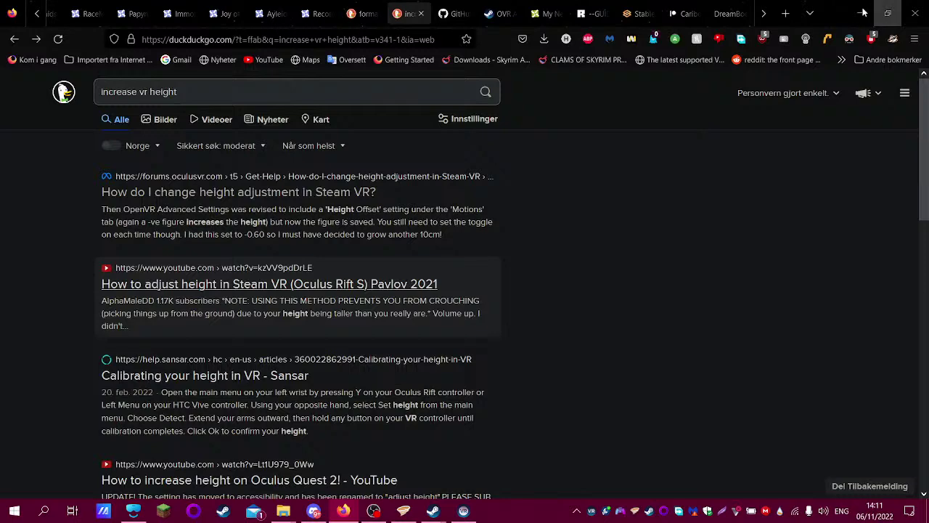
pyautogui.scroll(-2, 339, 361)
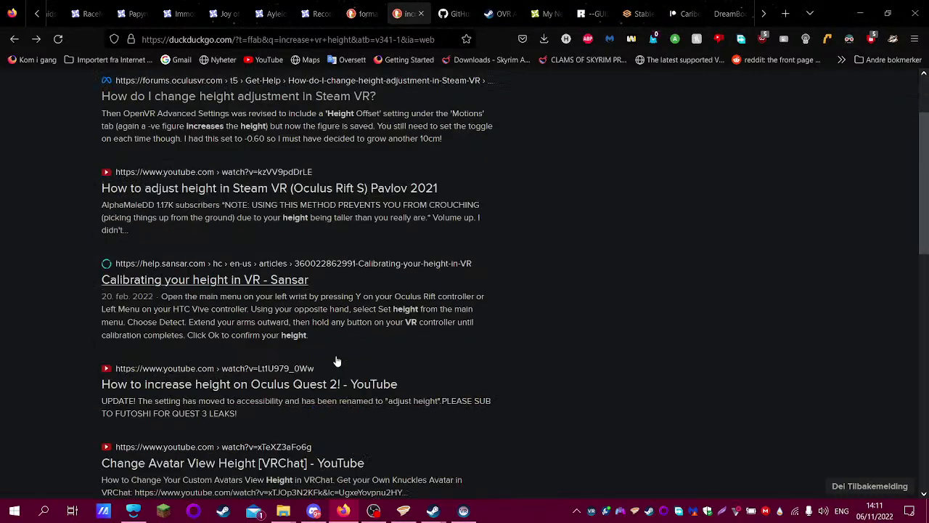
pyautogui.scroll(-2, 368, 381)
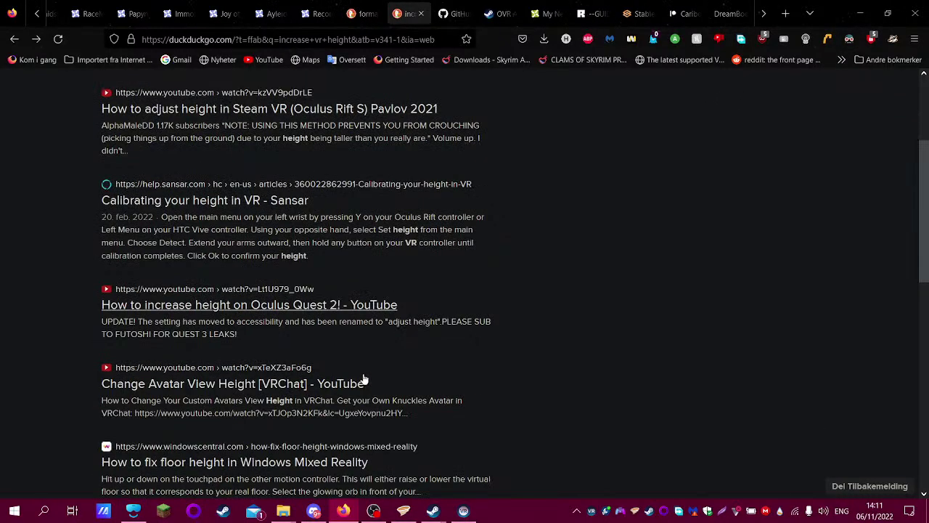
pyautogui.scroll(-1, 364, 379)
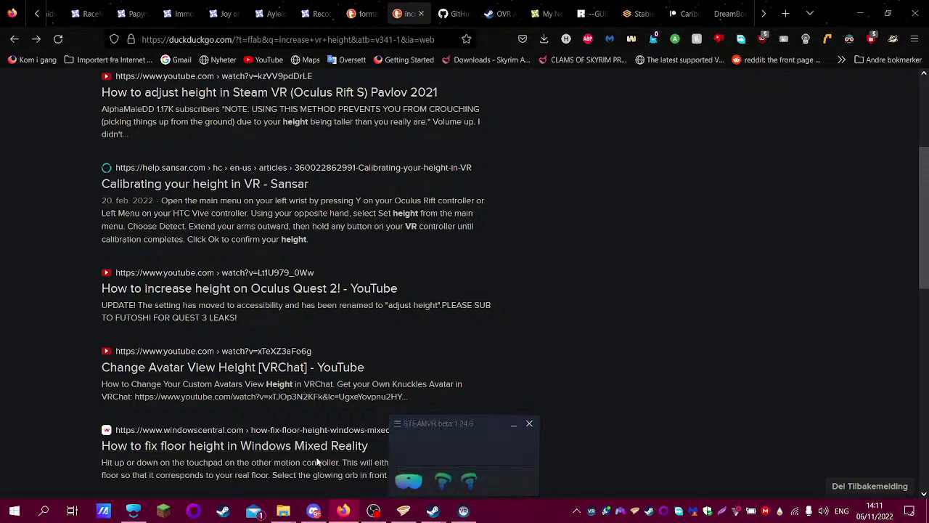
pyautogui.click(370, 446)
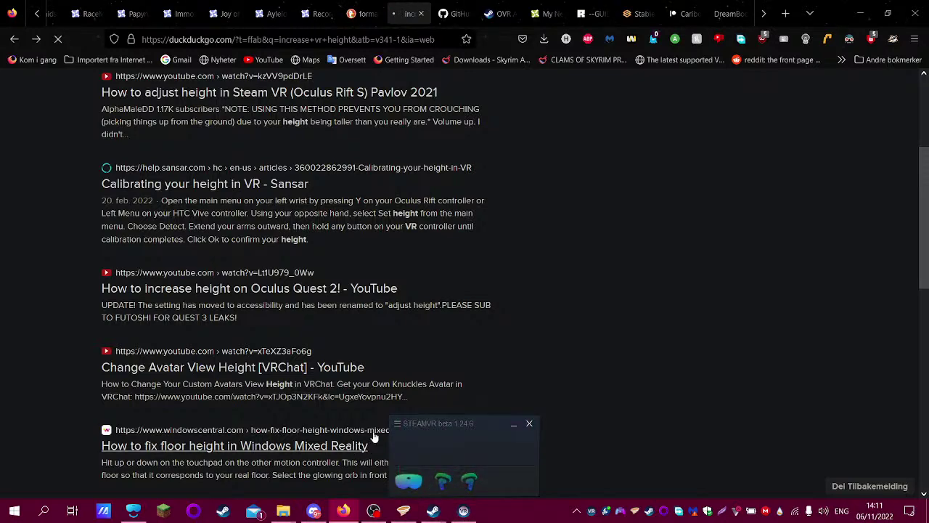
pyautogui.click(860, 13)
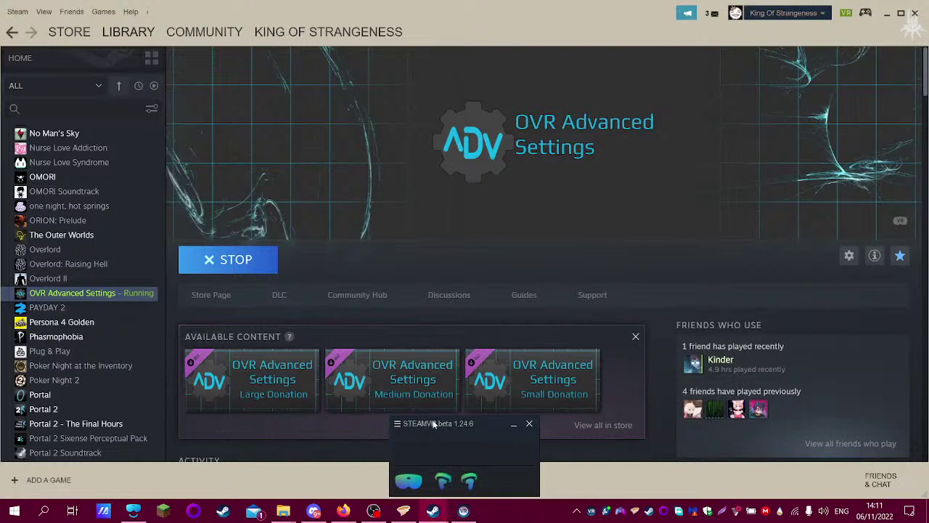
# - Open the SteamVR settings and examine the Play Area options for a player height adjustment
pyautogui.click(401, 427)
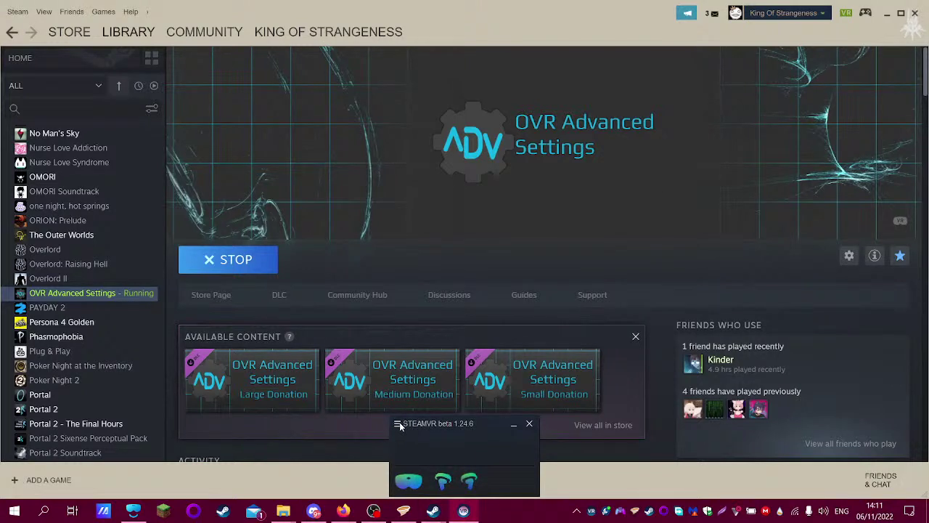
pyautogui.click(398, 424)
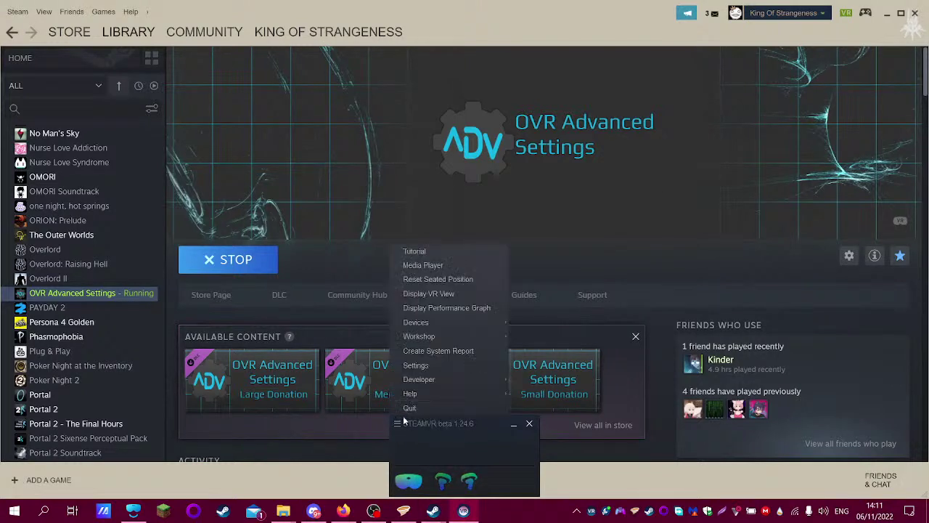
pyautogui.click(449, 367)
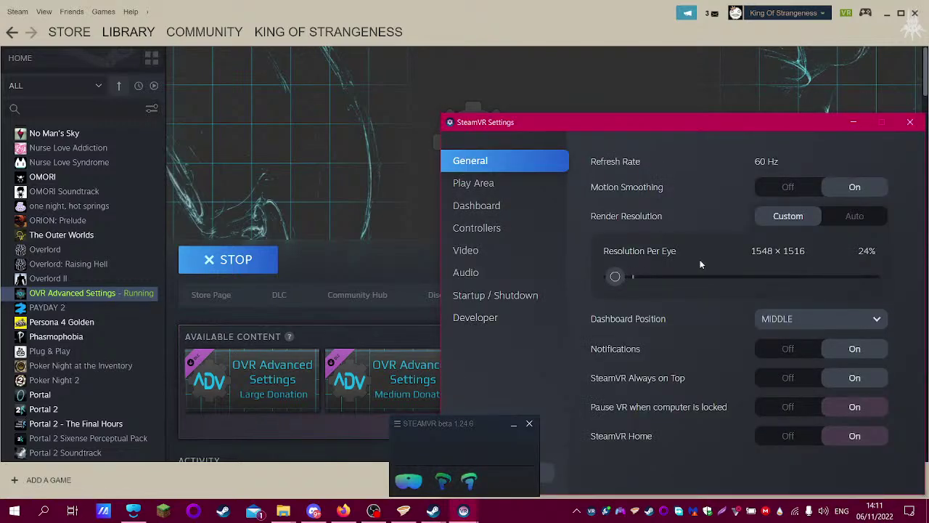
pyautogui.click(500, 190)
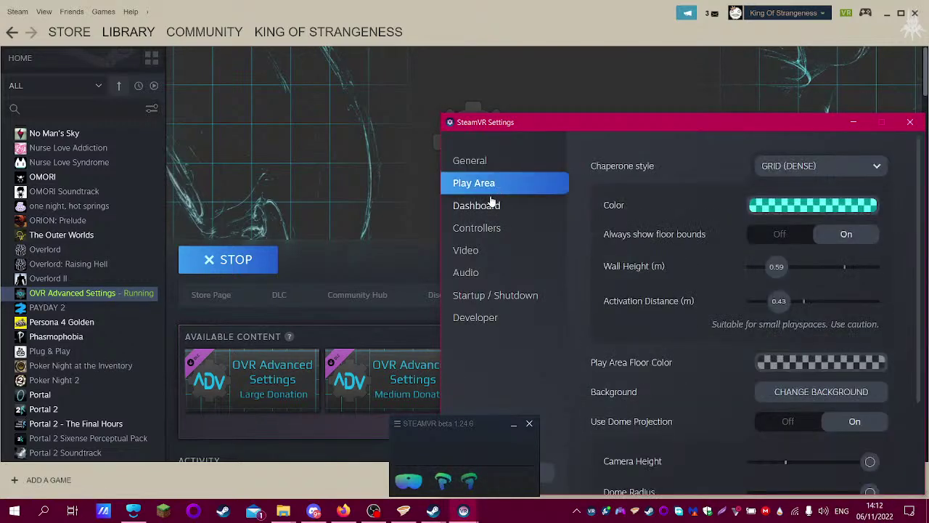
pyautogui.click(486, 204)
pyautogui.click(489, 190)
pyautogui.scroll(-3, 603, 232)
pyautogui.scroll(-1, 594, 268)
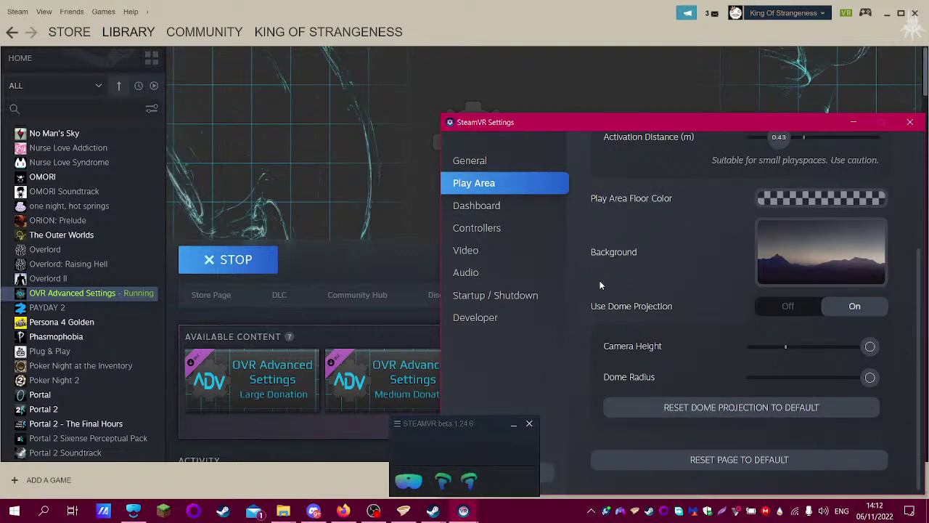
pyautogui.scroll(3, 616, 311)
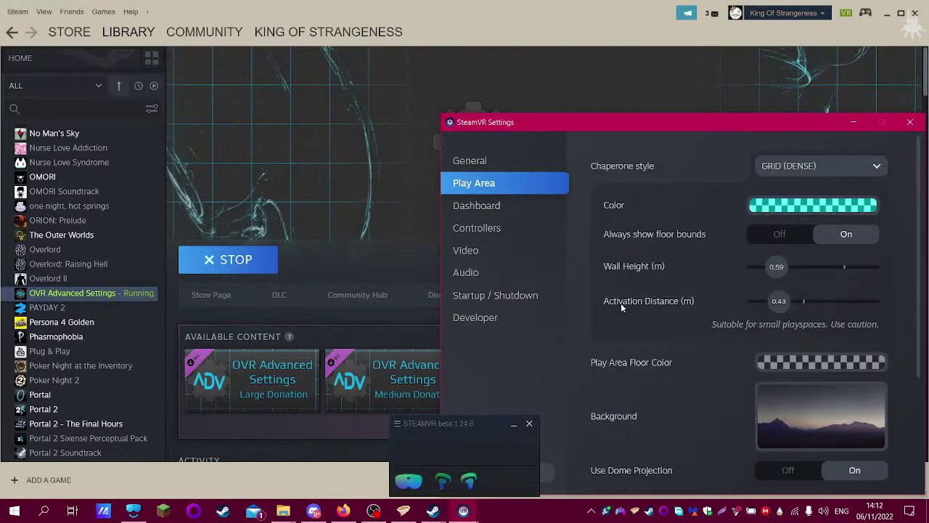
# - Check the Controllers, Video, Startup / Shutdown, Audio and Developer settings for a height option, and close the SteamVR settings
pyautogui.click(473, 230)
pyautogui.click(485, 250)
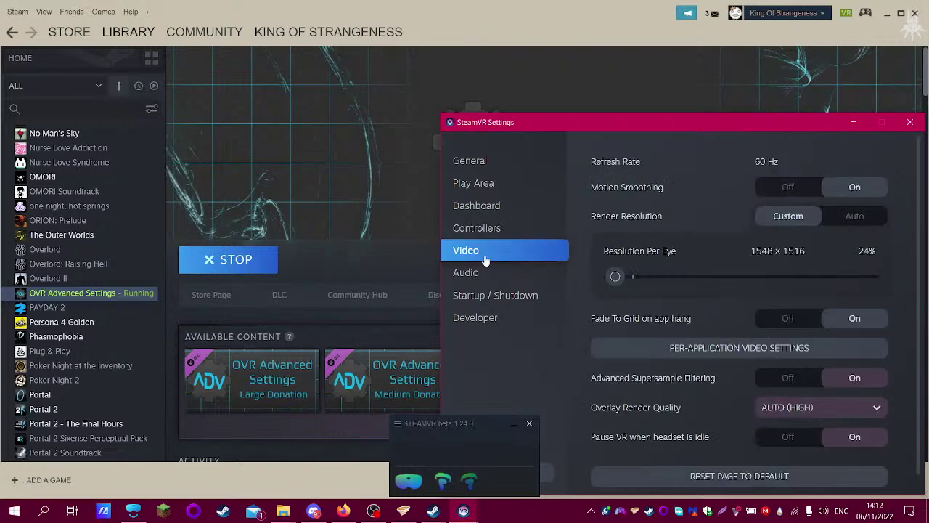
pyautogui.scroll(-1, 614, 249)
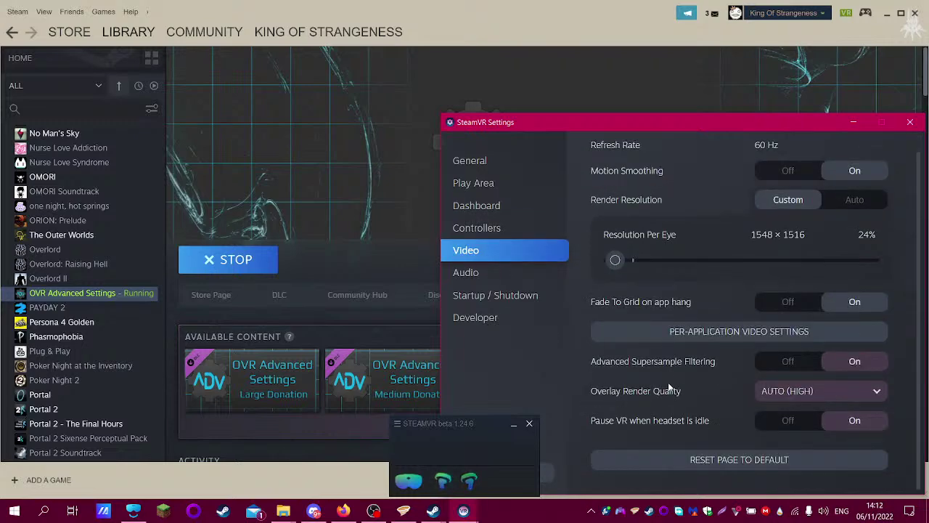
pyautogui.click(503, 296)
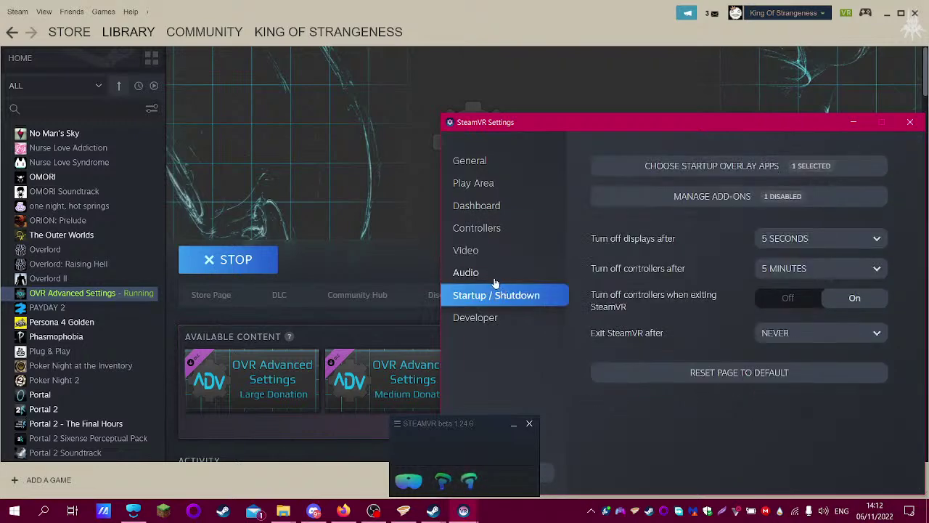
pyautogui.click(494, 276)
pyautogui.click(490, 321)
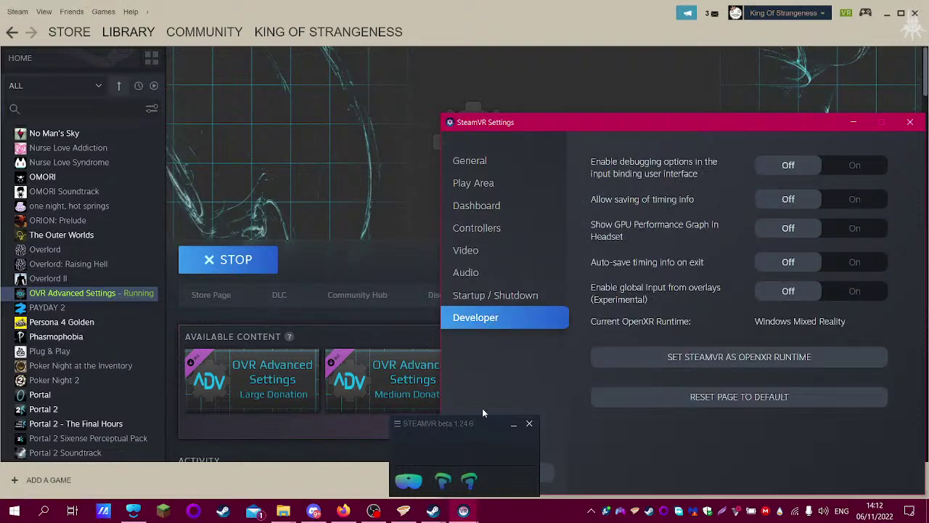
pyautogui.click(508, 426)
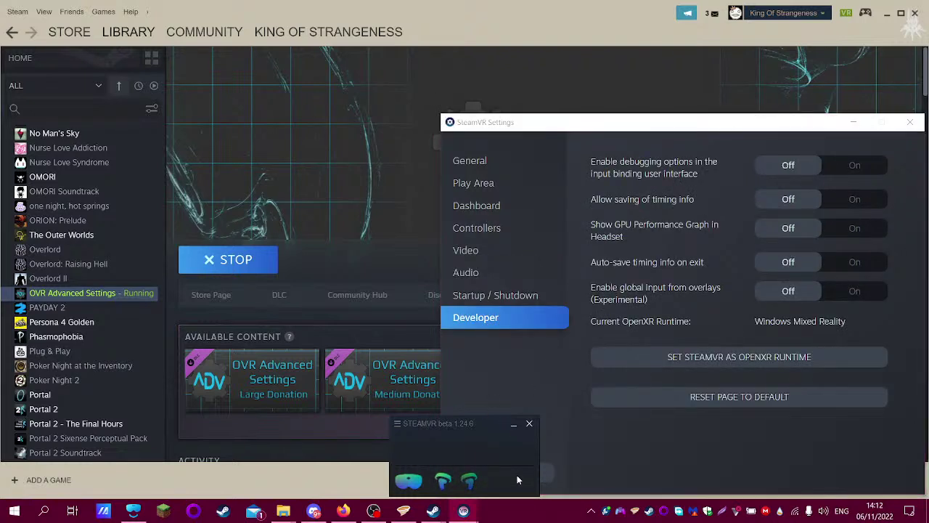
pyautogui.click(512, 423)
pyautogui.click(908, 123)
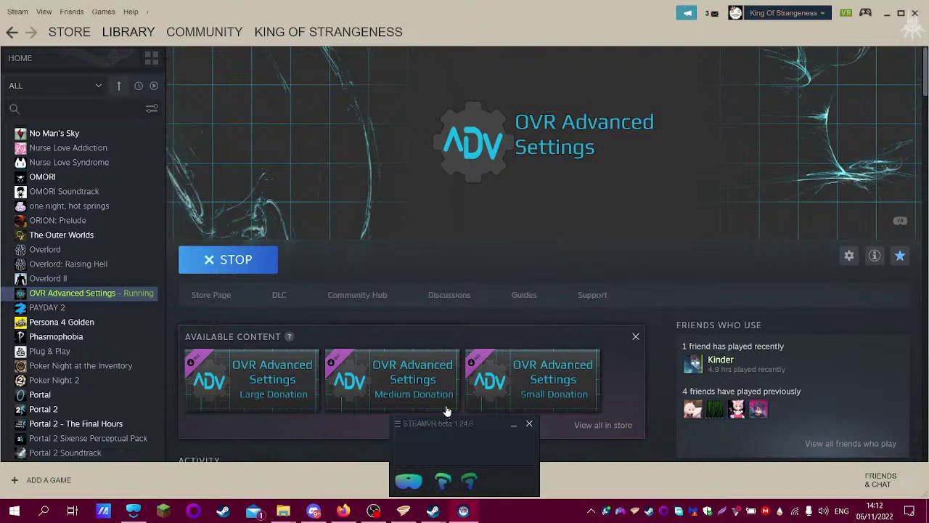
pyautogui.click(397, 424)
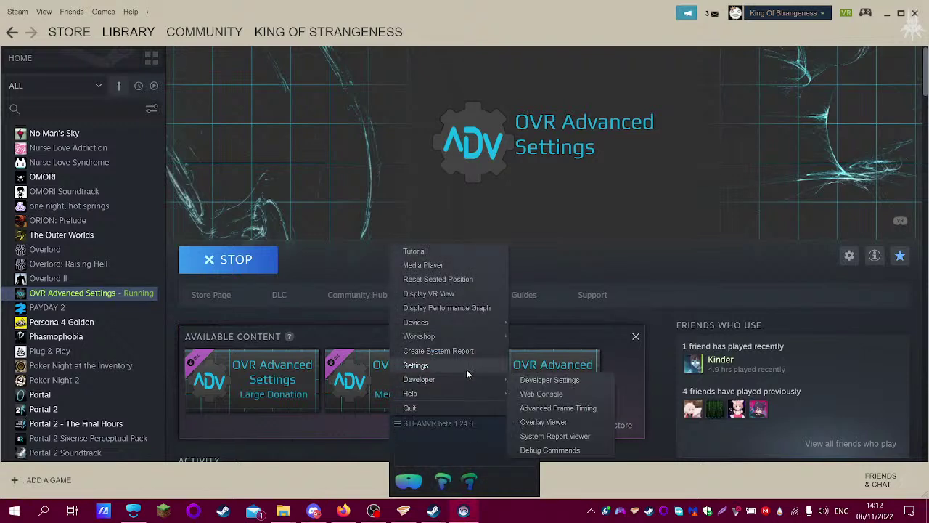
pyautogui.moveTo(491, 319)
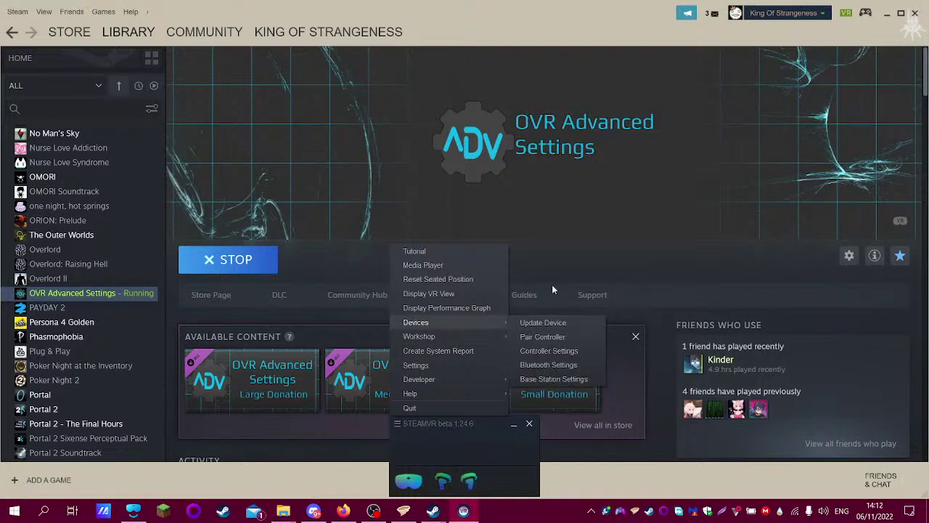
pyautogui.click(644, 260)
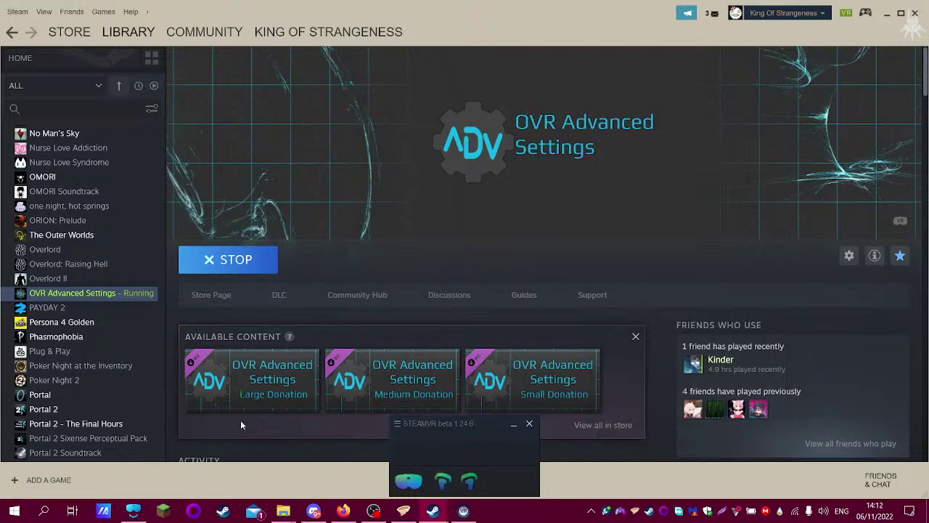
# - Stop the running OVR Advanced Settings from its library page
pyautogui.click(255, 266)
pyautogui.click(398, 288)
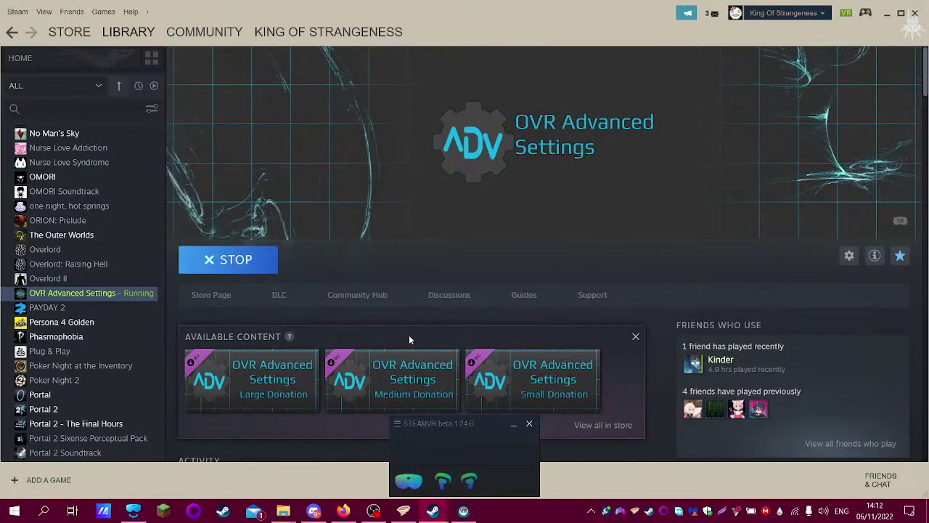
# - Switch to Firefox and accept the privacy notice on the Windows Central floor height article
pyautogui.click(340, 512)
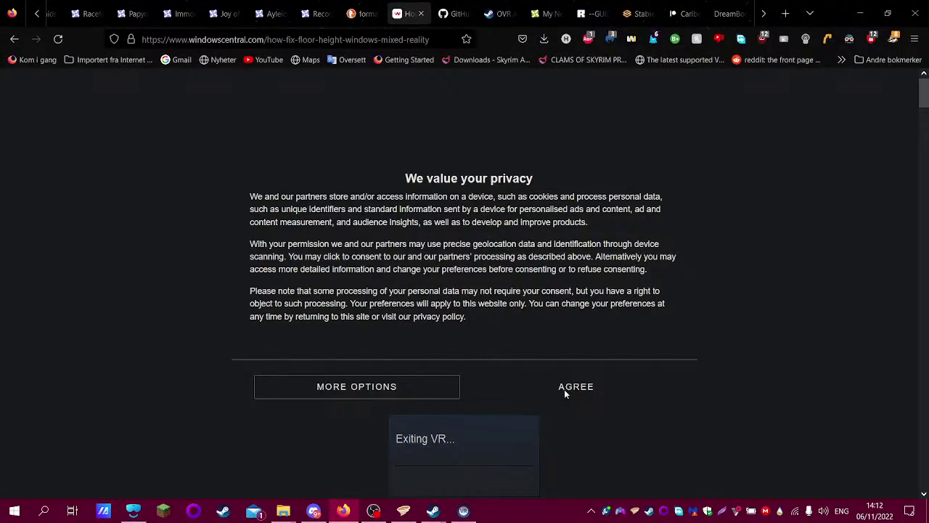
pyautogui.click(573, 391)
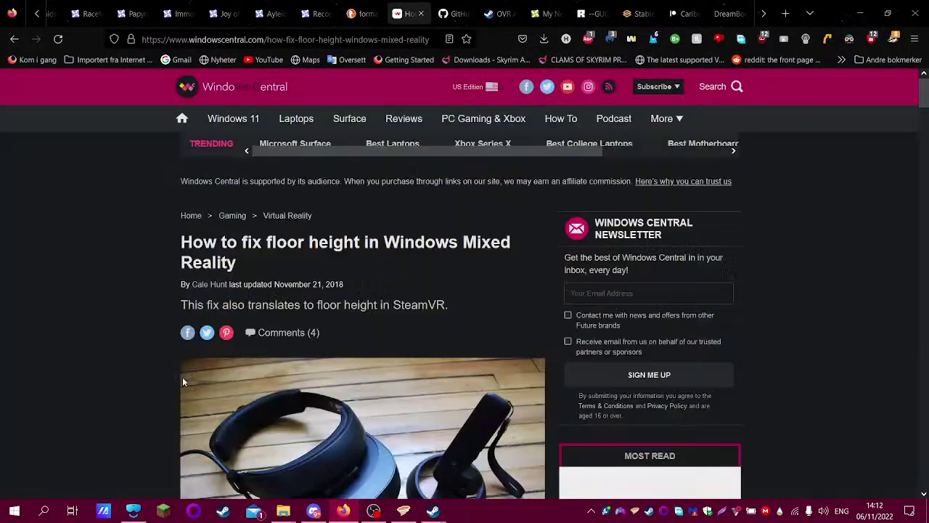
# - Read the floor height article's introduction up to the opening Windows Mixed Reality Portal instructions and dismiss the newsletter sign-up
pyautogui.scroll(-6, 382, 326)
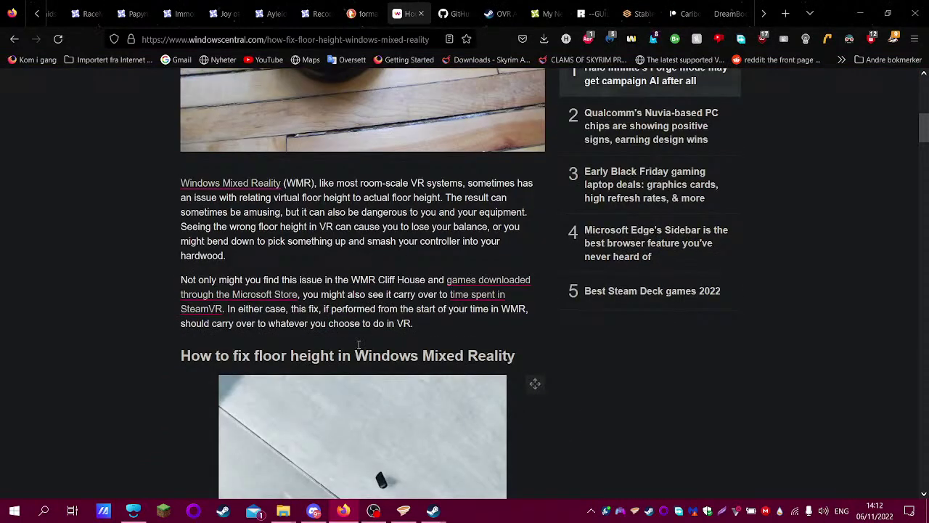
pyautogui.scroll(-1, 365, 352)
pyautogui.scroll(-1, 366, 352)
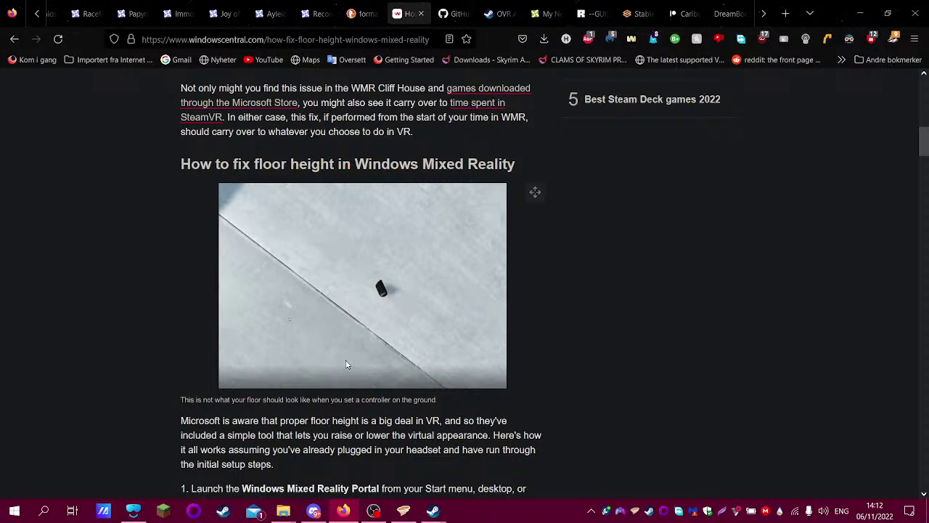
pyautogui.scroll(-1, 348, 359)
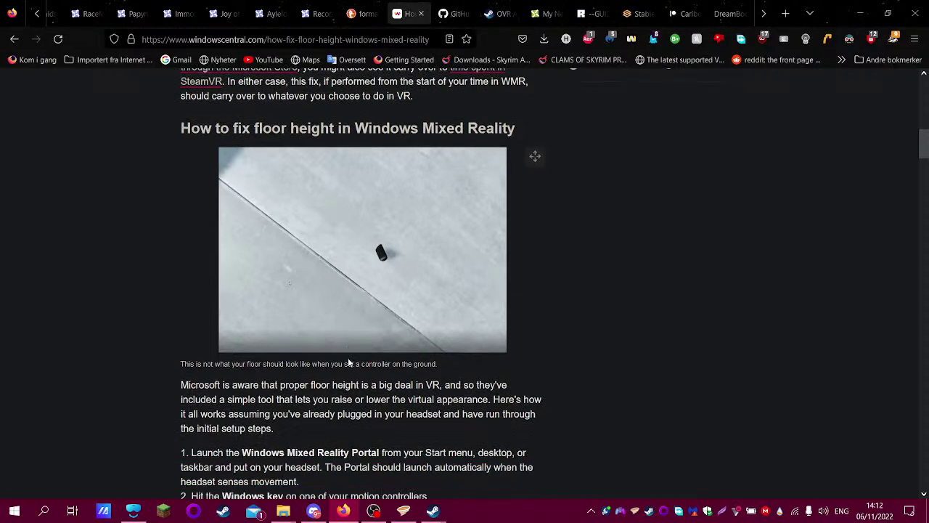
pyautogui.scroll(-1, 312, 338)
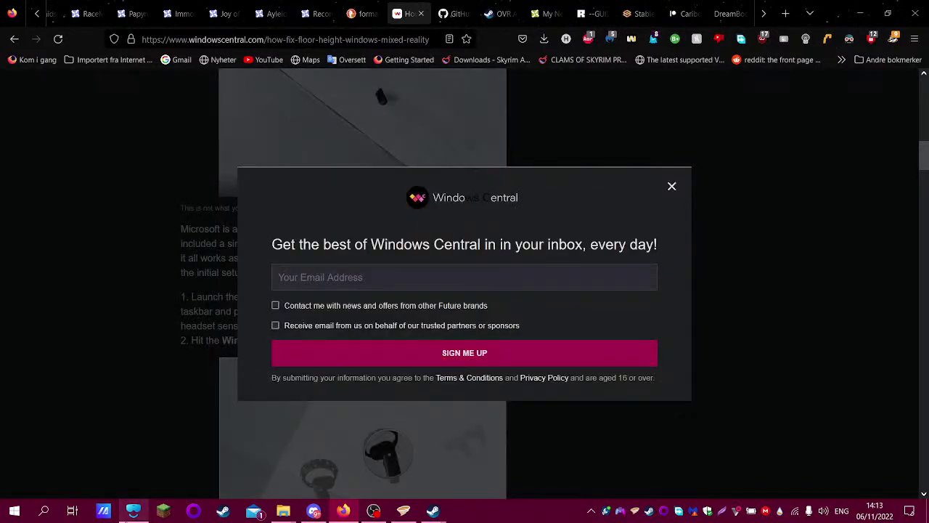
pyautogui.moveTo(133, 510)
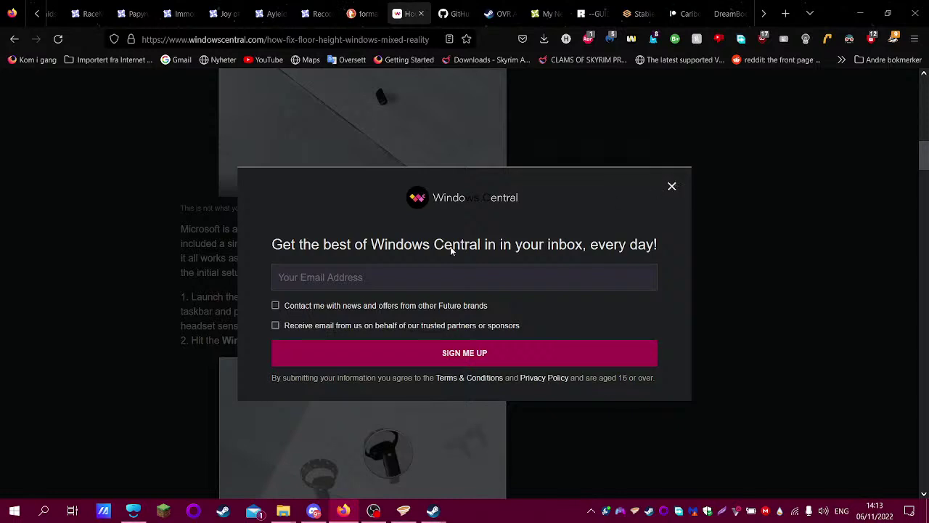
pyautogui.click(672, 188)
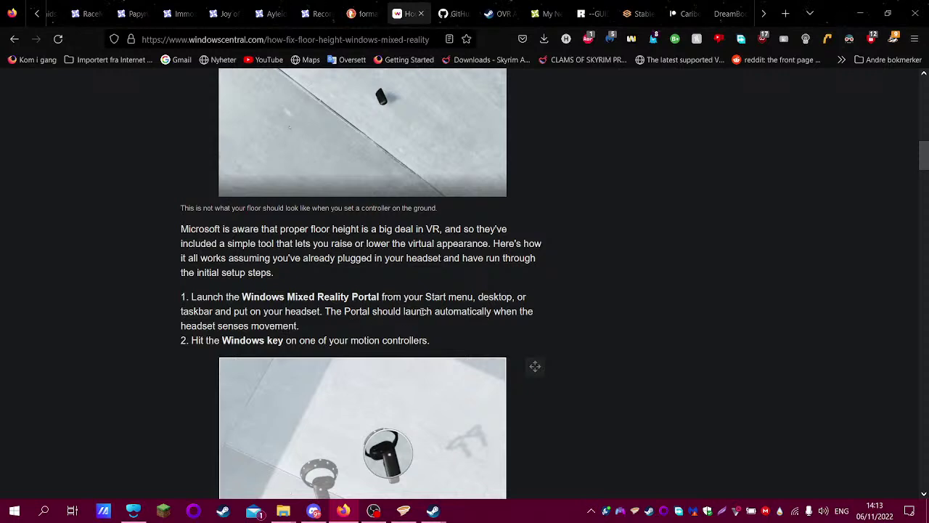
# - Read the article's instructions for opening, placing and using Room Adjustment, and return to step 4
pyautogui.scroll(-3, 430, 312)
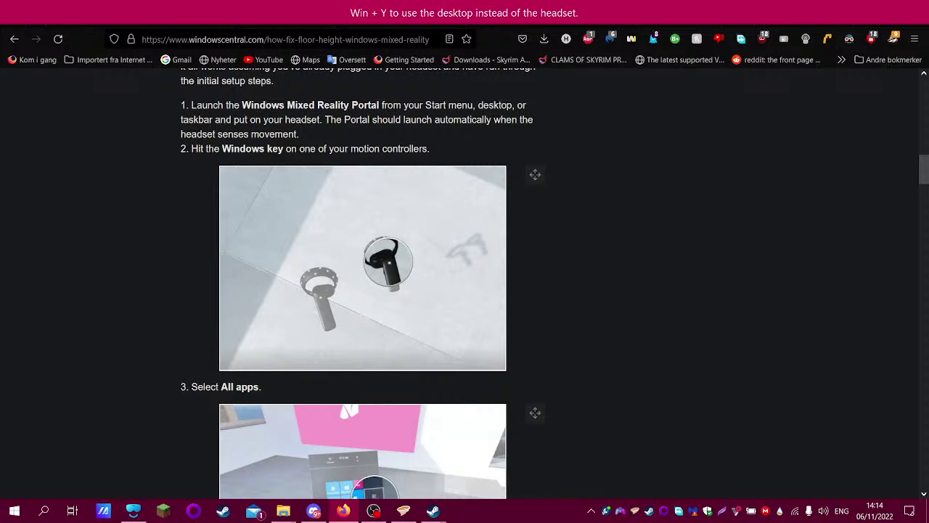
pyautogui.scroll(-6, 436, 304)
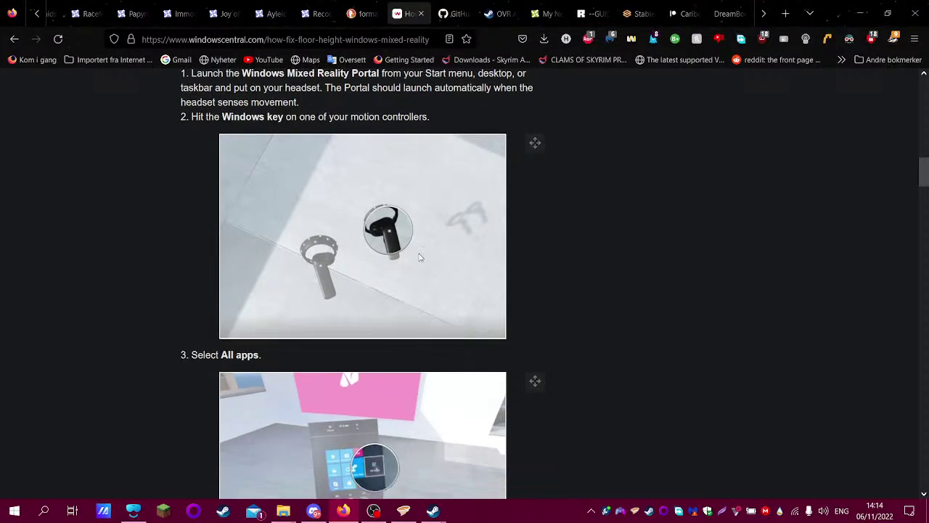
pyautogui.scroll(-2, 435, 326)
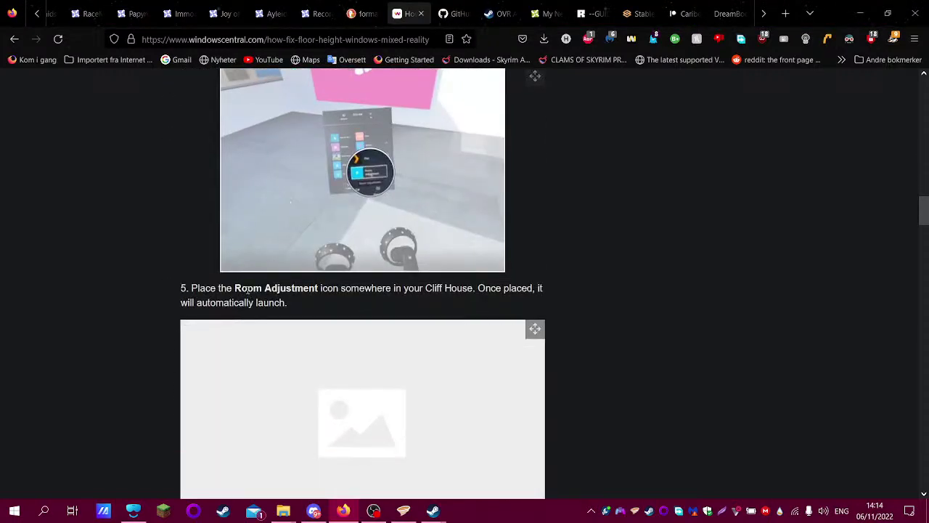
pyautogui.scroll(-2, 387, 286)
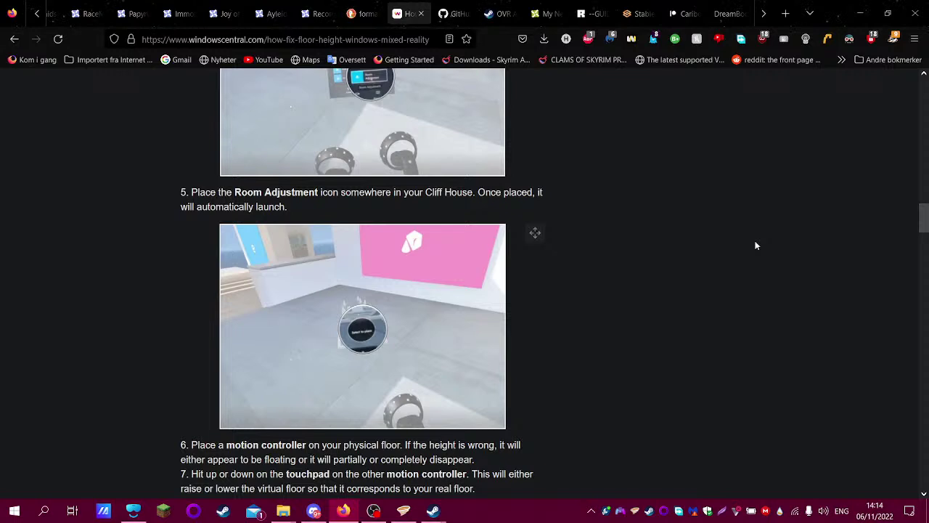
pyautogui.scroll(4, 755, 245)
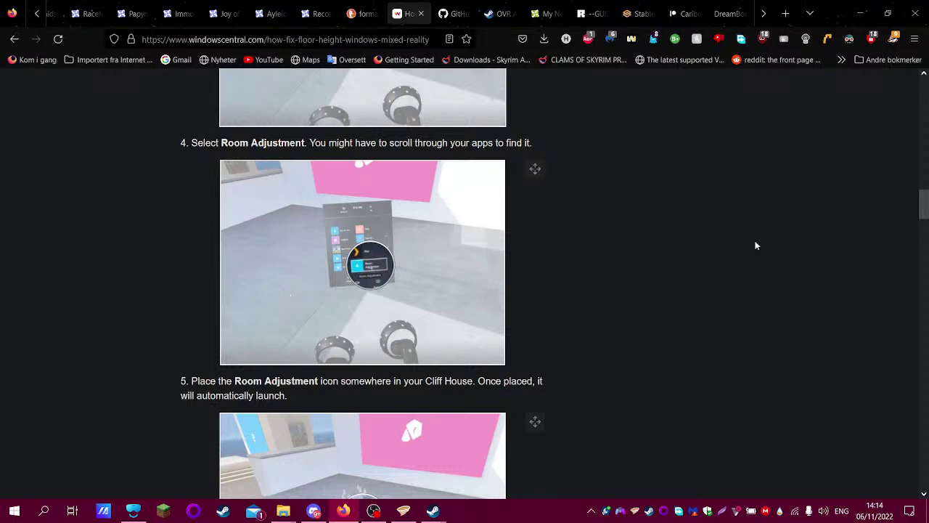
# - Bring up Mixed Reality Portal, finish the OVR Advanced Settings install dialog, and clear all open windows off the desktop
pyautogui.click(133, 511)
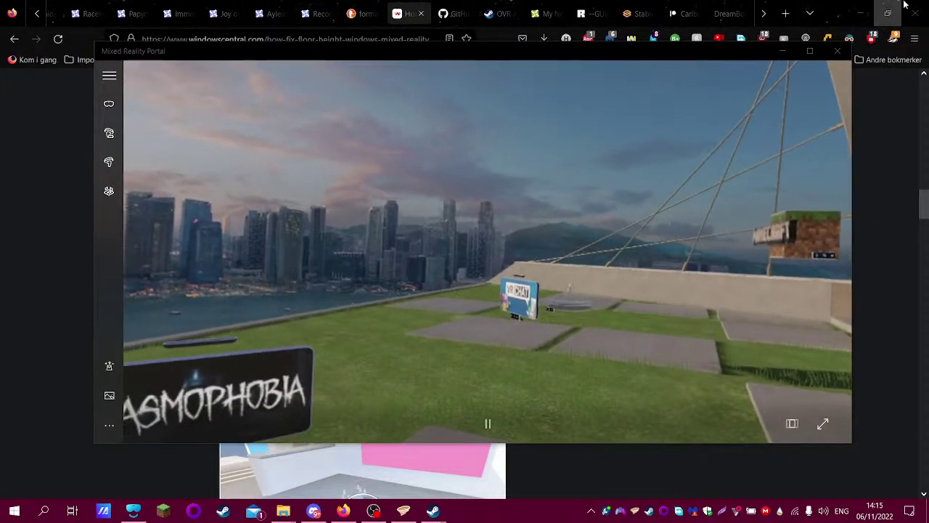
pyautogui.click(860, 13)
pyautogui.click(782, 53)
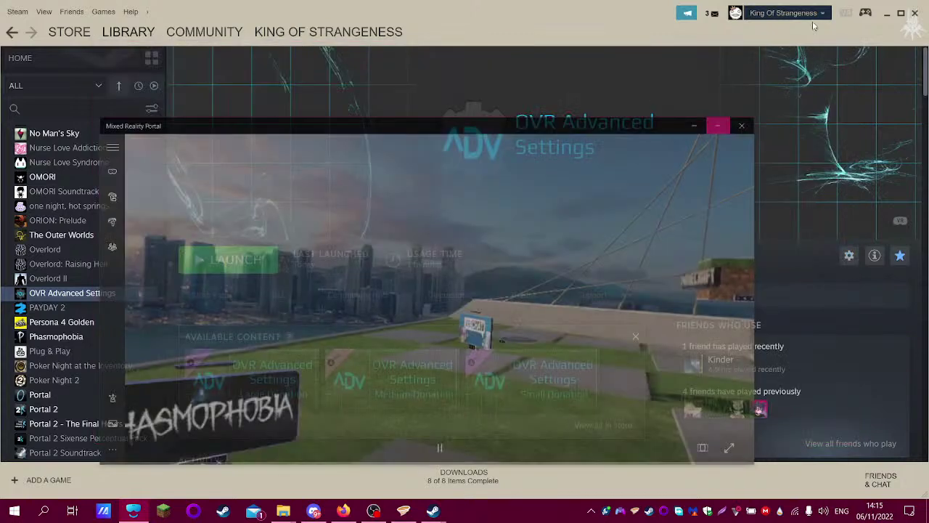
pyautogui.click(886, 14)
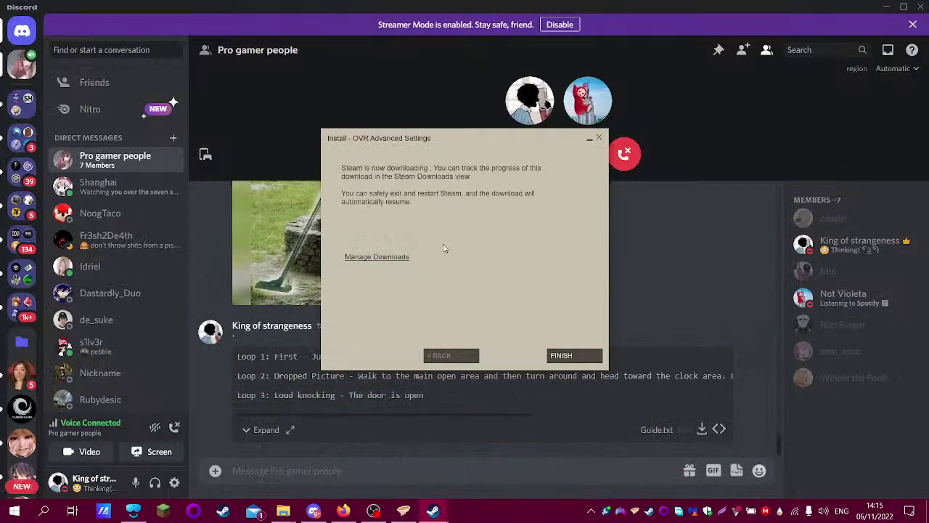
pyautogui.click(578, 358)
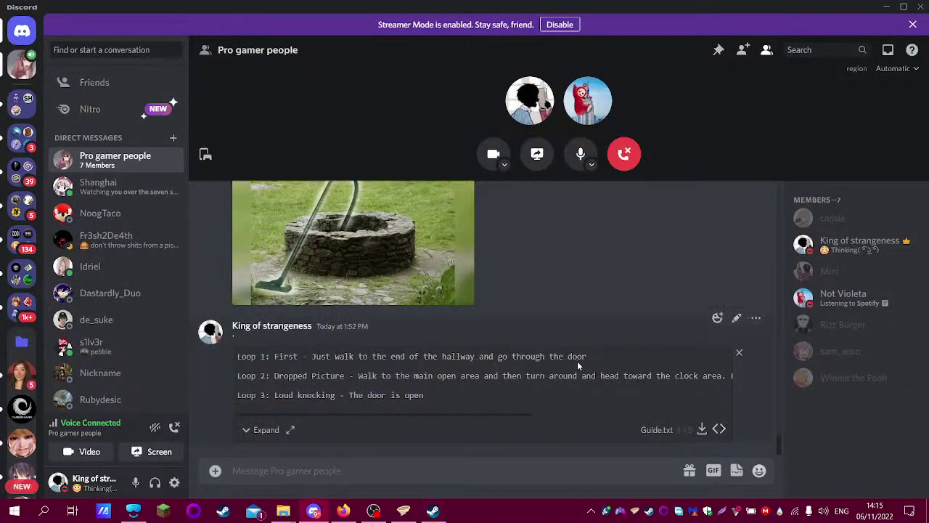
pyautogui.press('super+d')
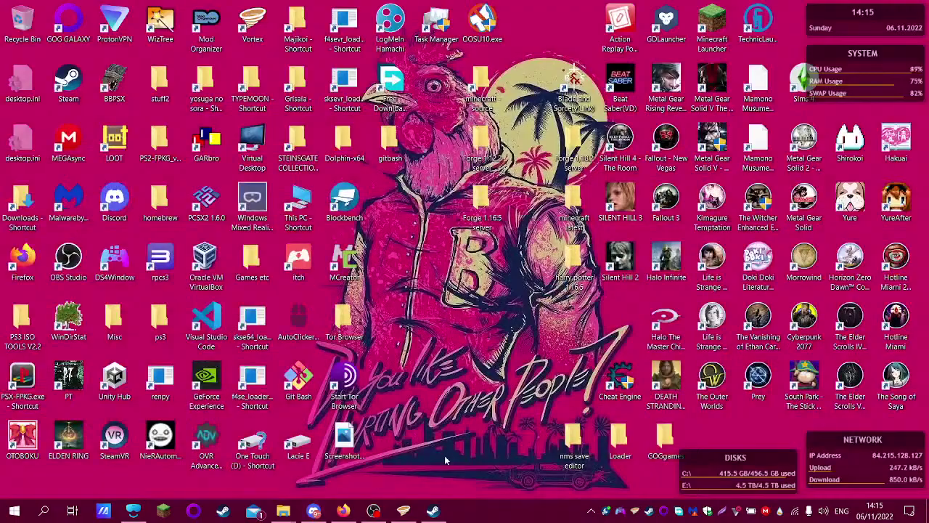
pyautogui.click(433, 511)
pyautogui.press('super+d')
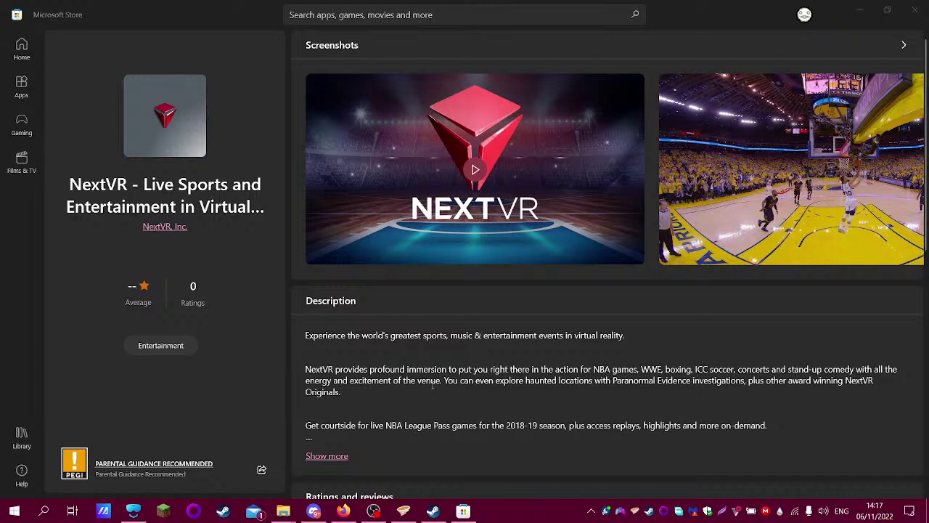
# - Close the NextVR page in Microsoft Store and try to close the starting P.T. game
pyautogui.hotkey('alt', 'F4')
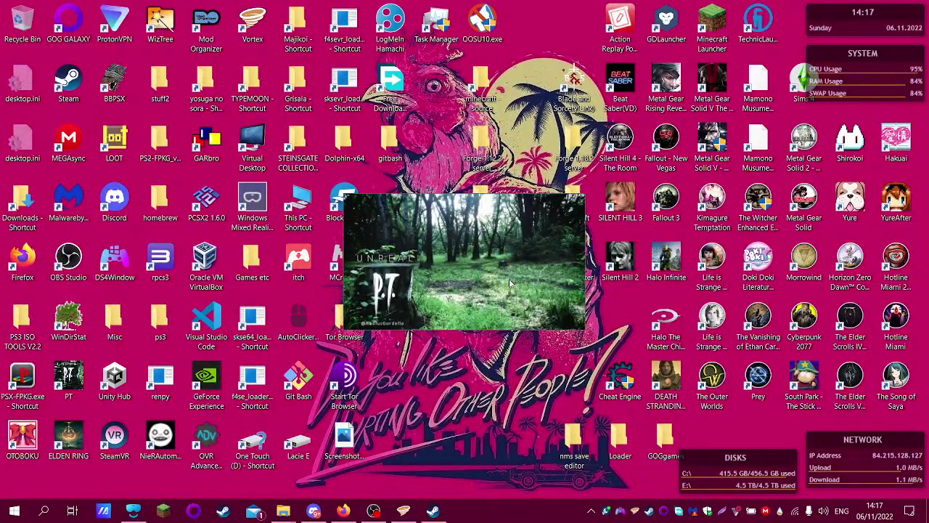
pyautogui.hotkey('alt', 'F4')
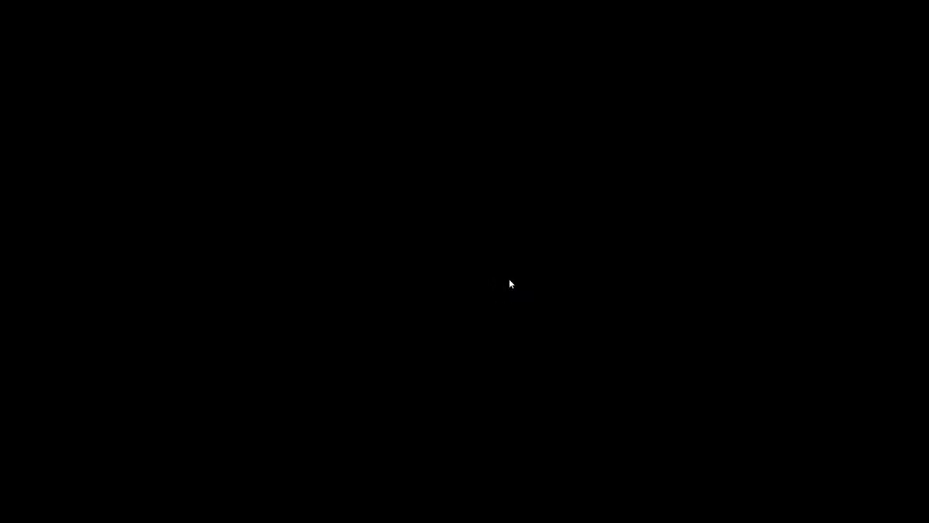
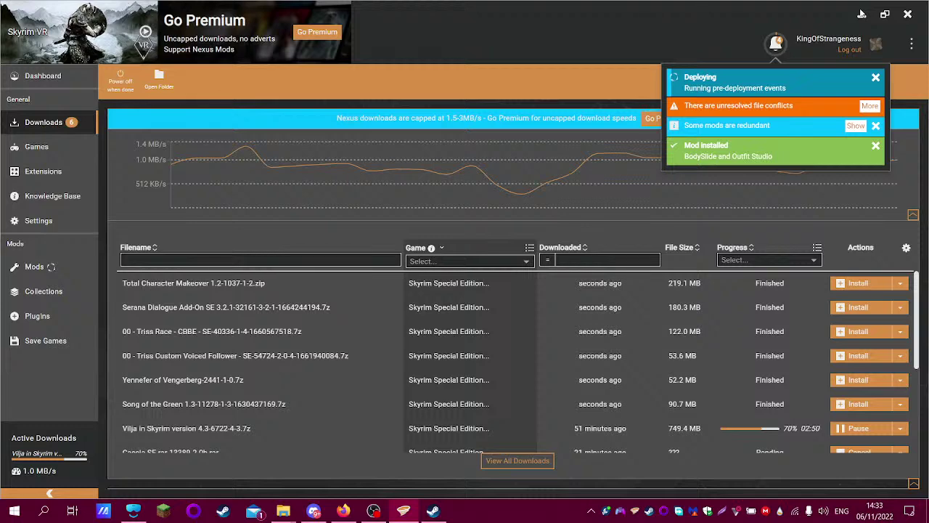
# - Clear the Vortex window off the desktop and switch to OBS Studio
pyautogui.press('super+d')
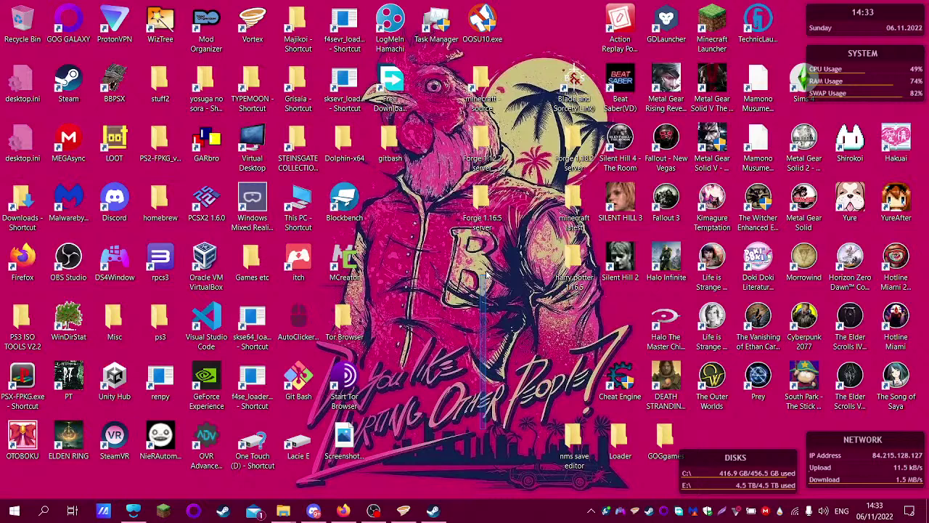
pyautogui.click(373, 512)
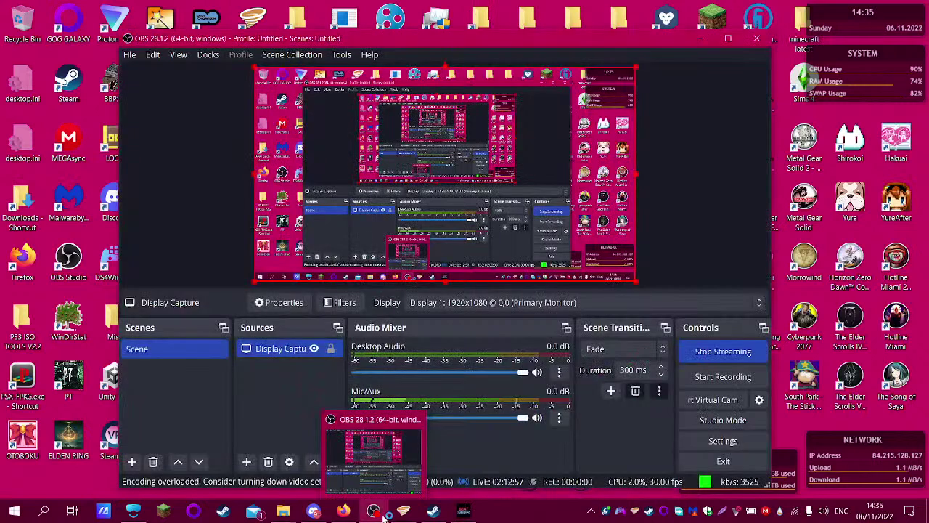